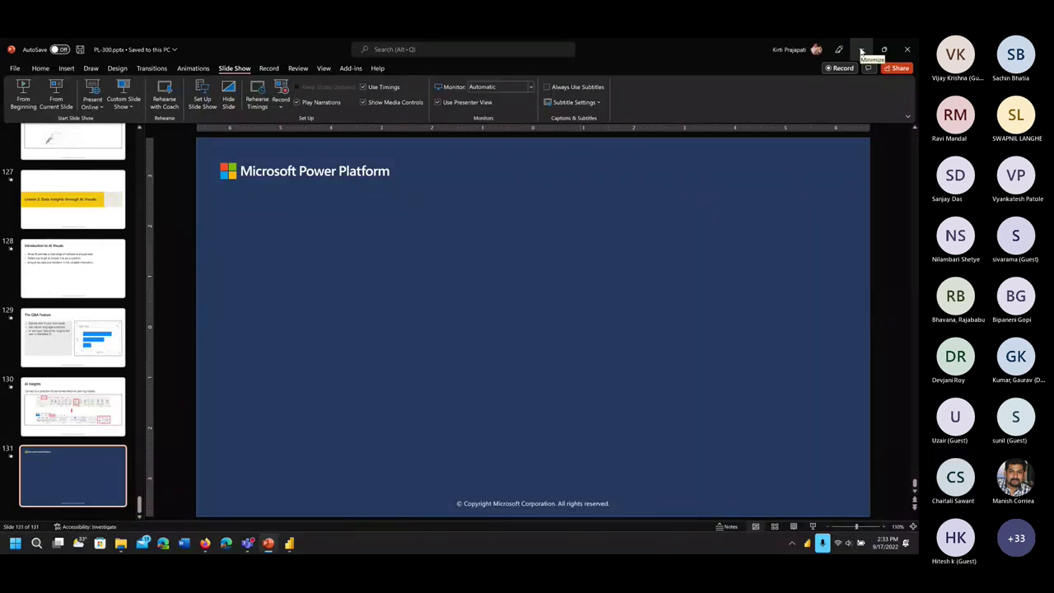
Minimize the presentation, launch Microsoft Store and reposition its window on the desktop
left_click(861, 51)
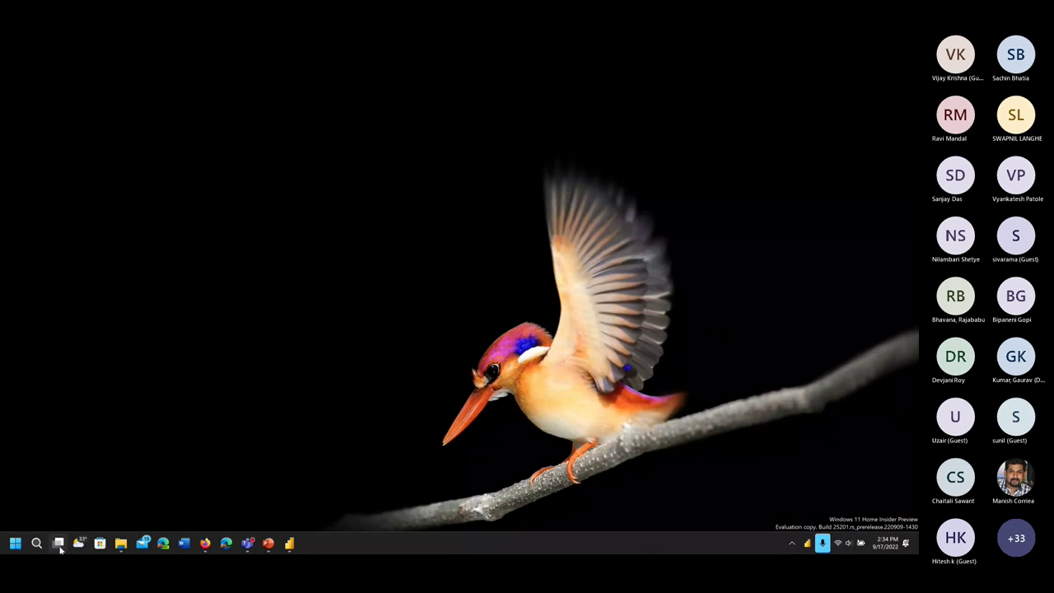
left_click(100, 543)
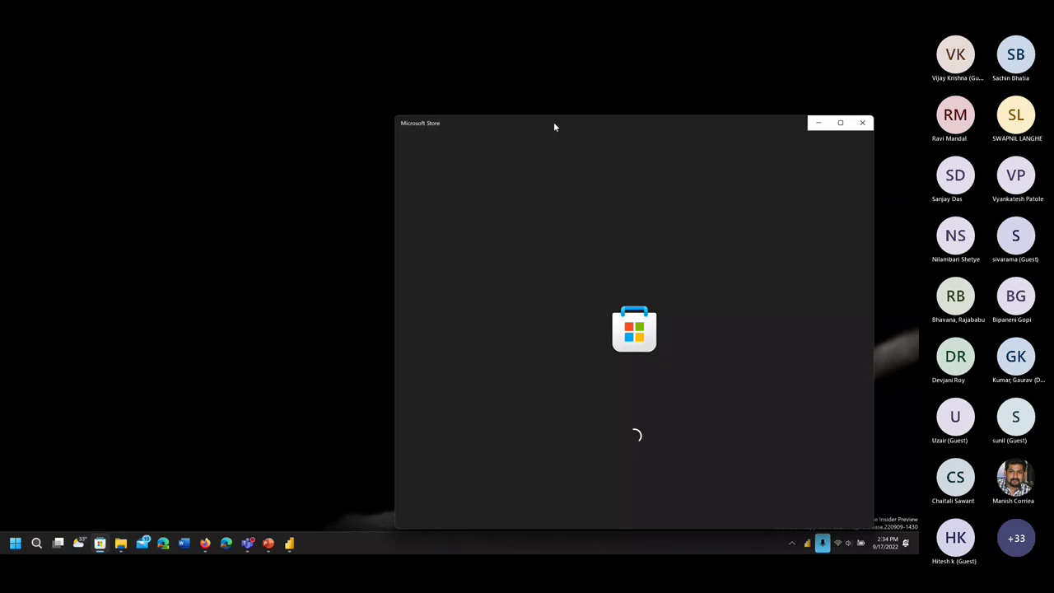
left_click_drag(555, 126, 308, 99)
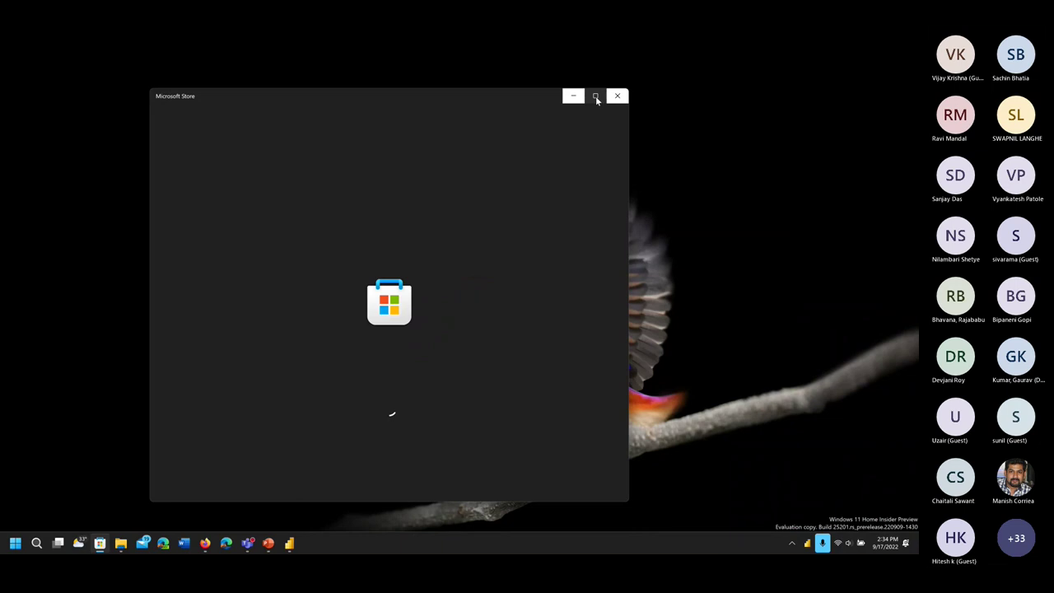
mouse_move(596, 99)
left_click_drag(494, 100, 381, 84)
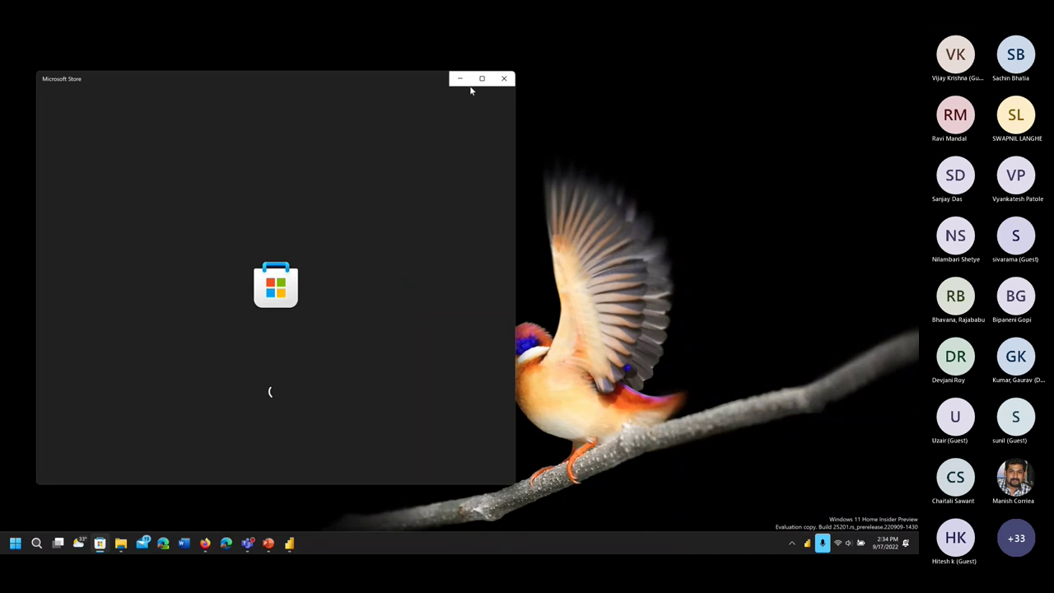
Switch to Firefox, search the web for "power bi desktop" in a new tab, look through the results and minimize the browser
left_click(206, 543)
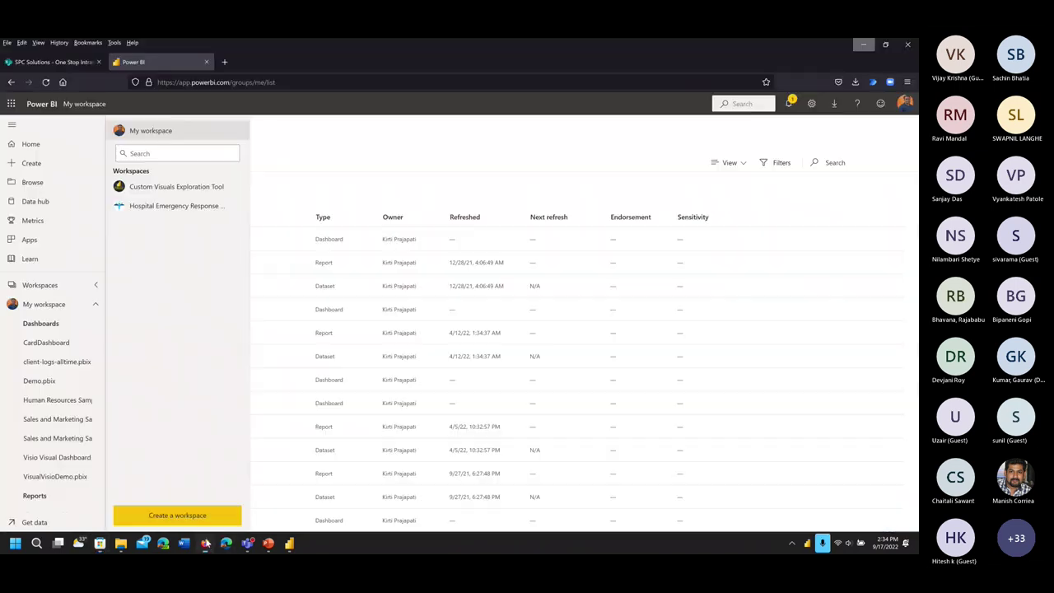
left_click(224, 62)
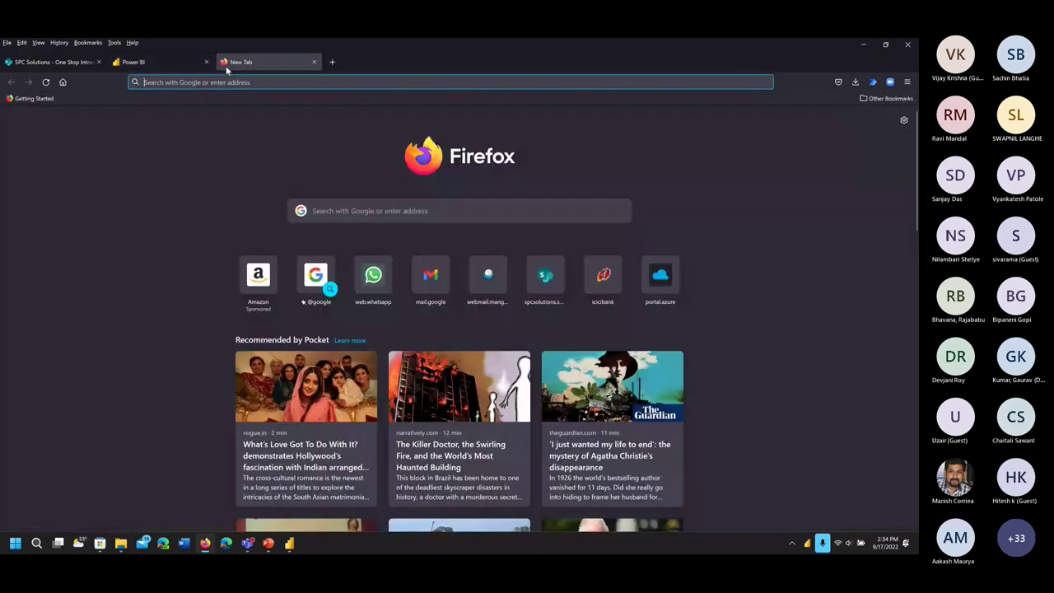
type("p")
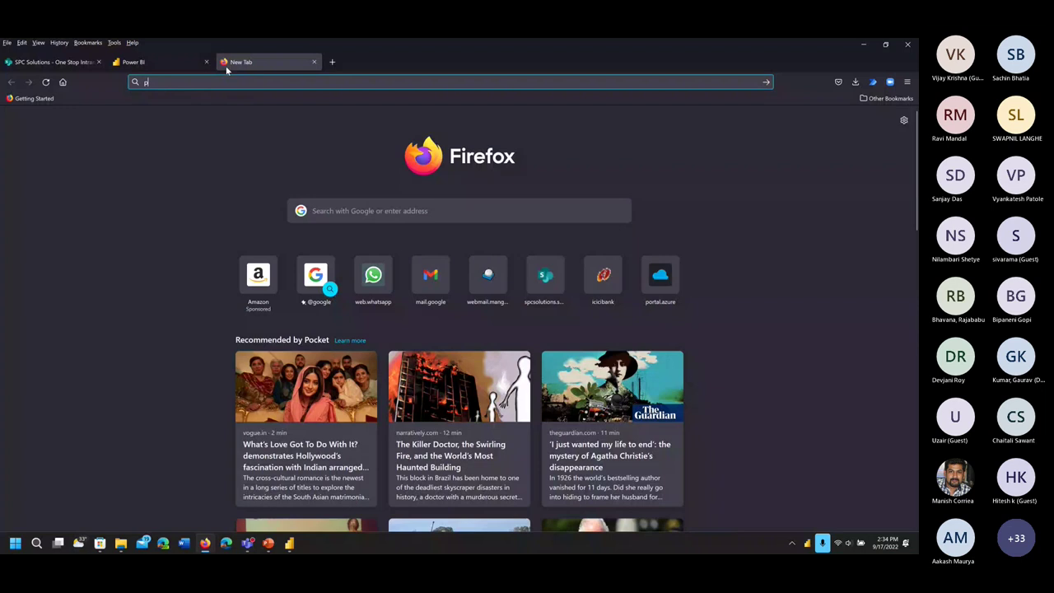
type("ower bi de")
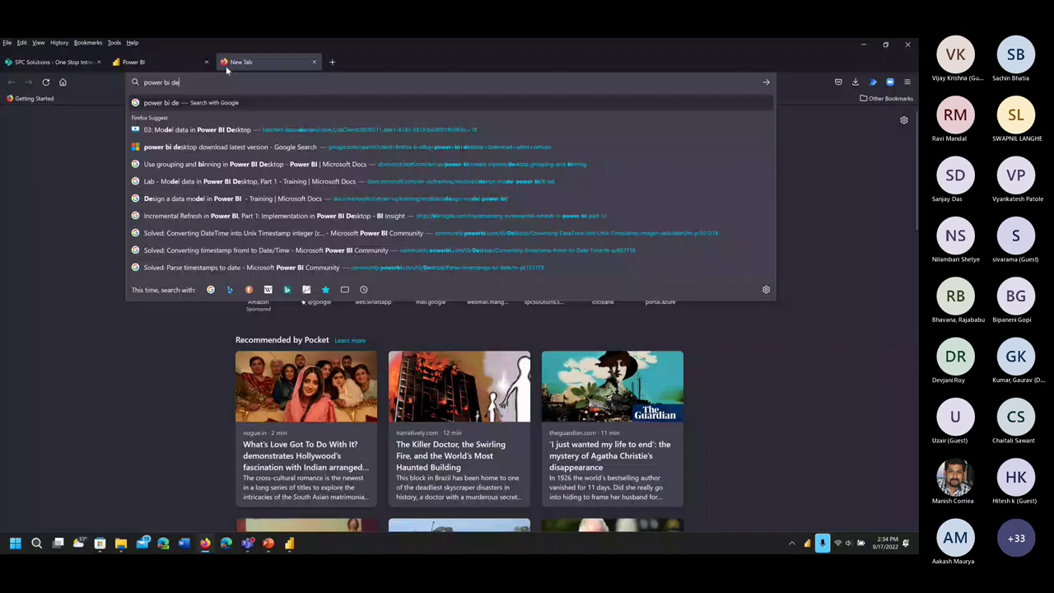
type("sktop")
key("Return")
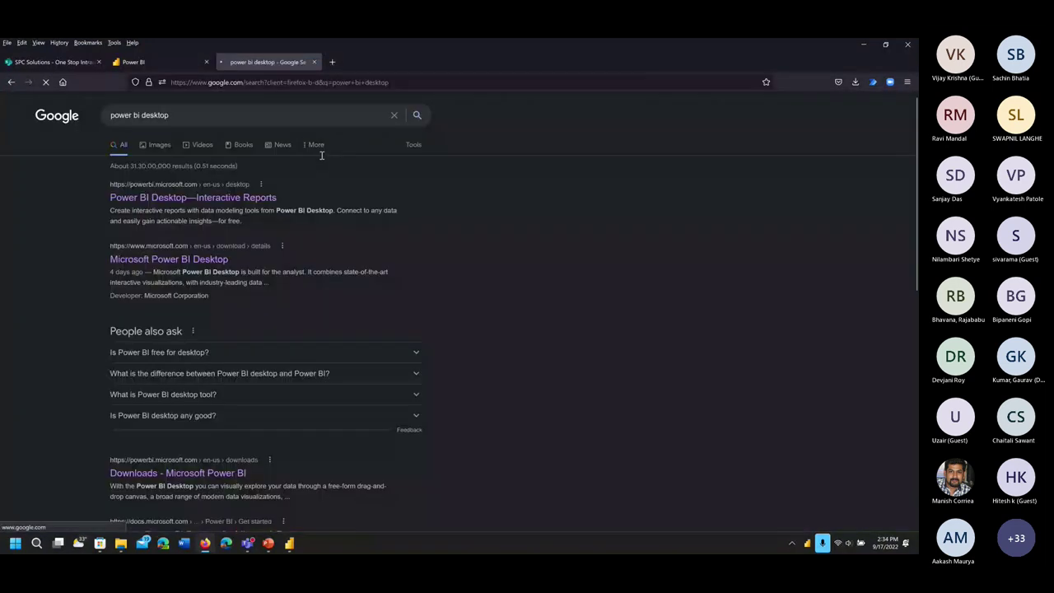
scroll(321, 155, "down", 2)
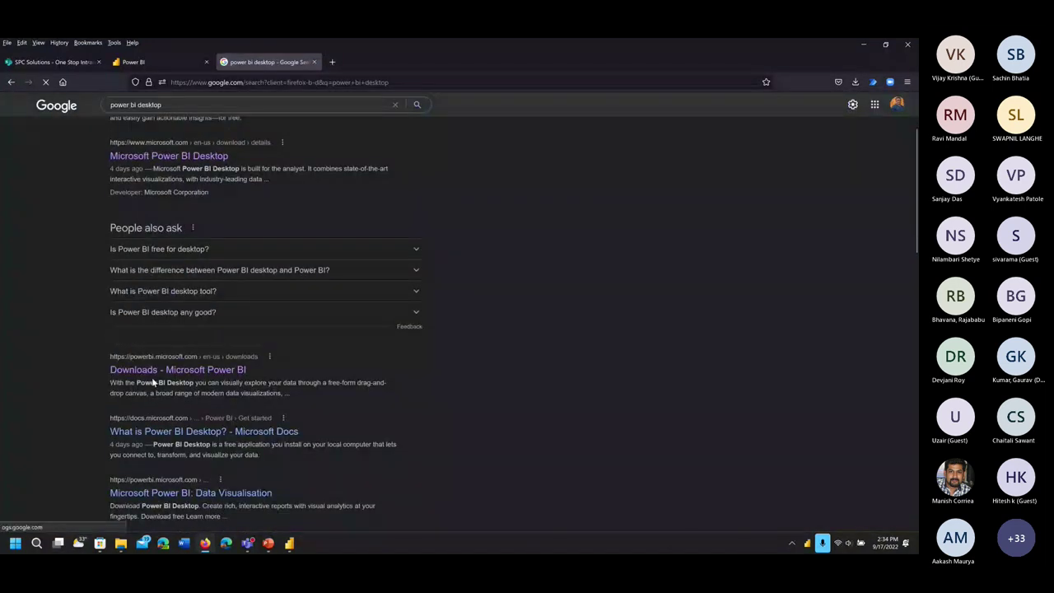
left_click(863, 44)
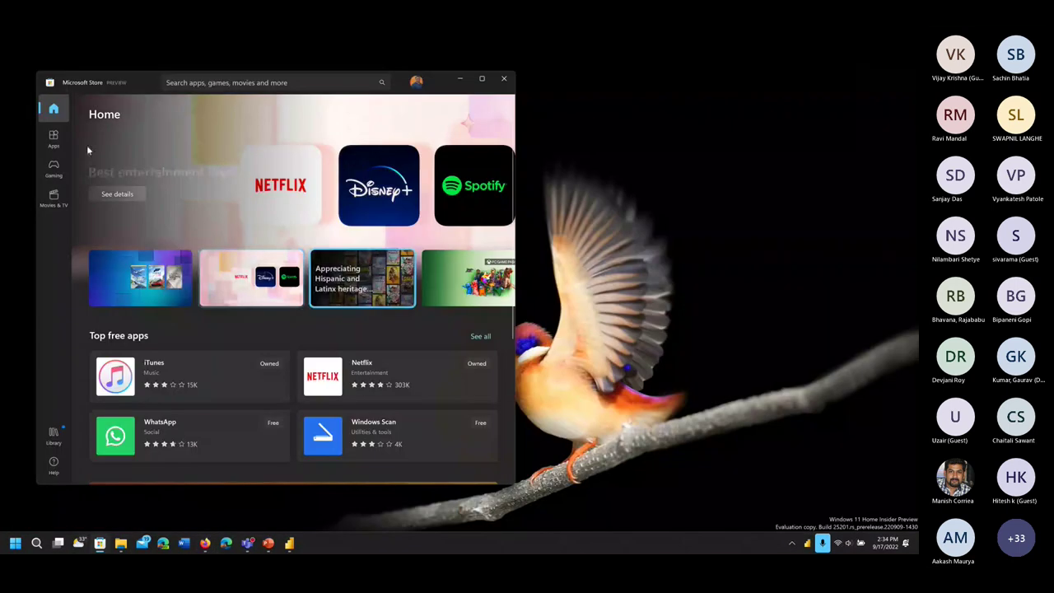
Search Microsoft Store for "powerbi desktop" and show the Power BI Desktop app page in a maximized window
left_click(251, 83)
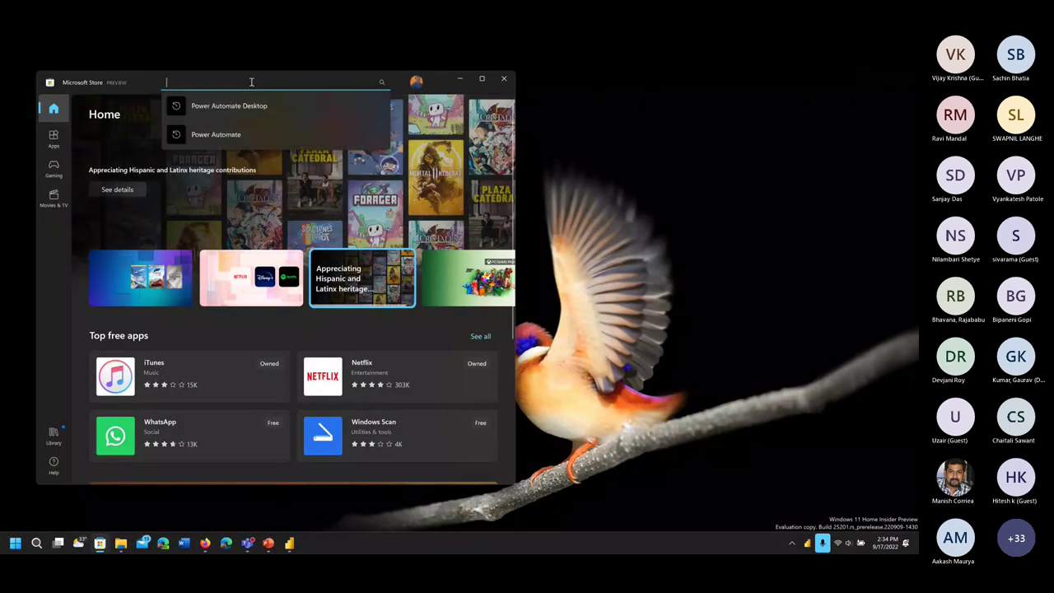
type("powerbi dek")
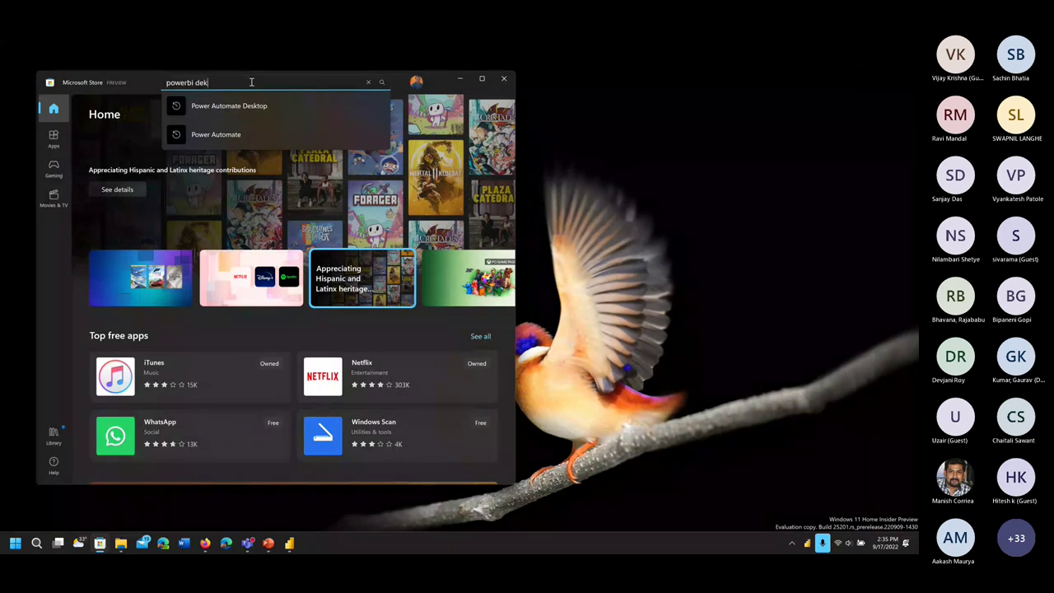
key("BackSpace")
type("skto")
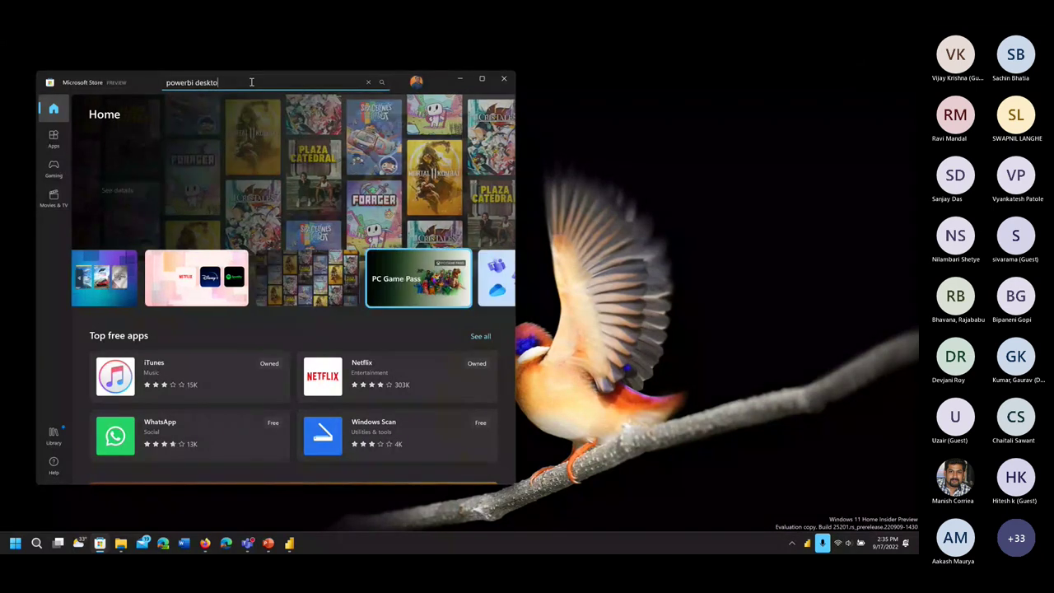
type("p")
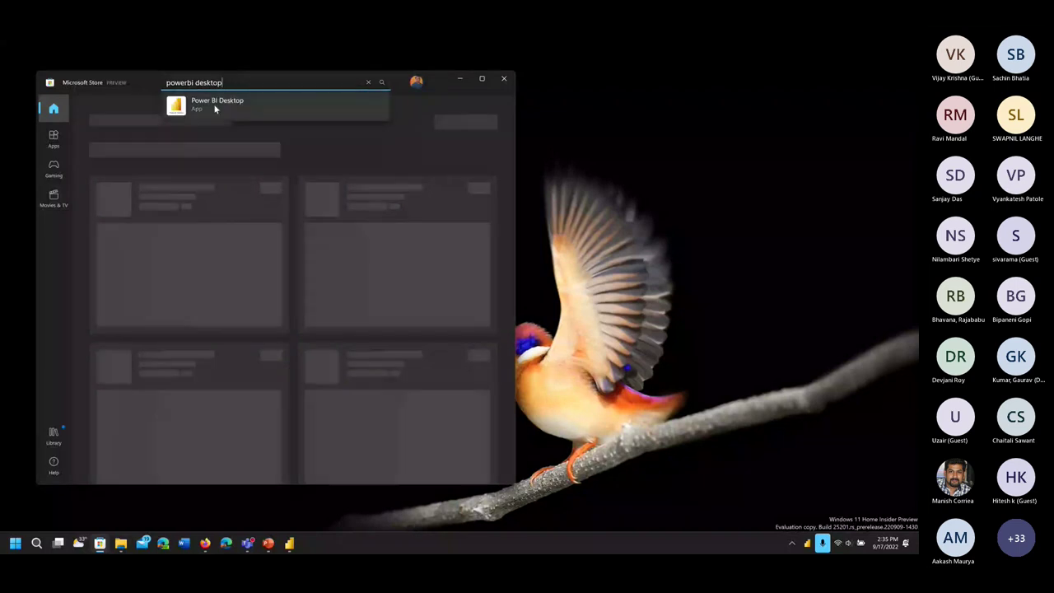
left_click(216, 106)
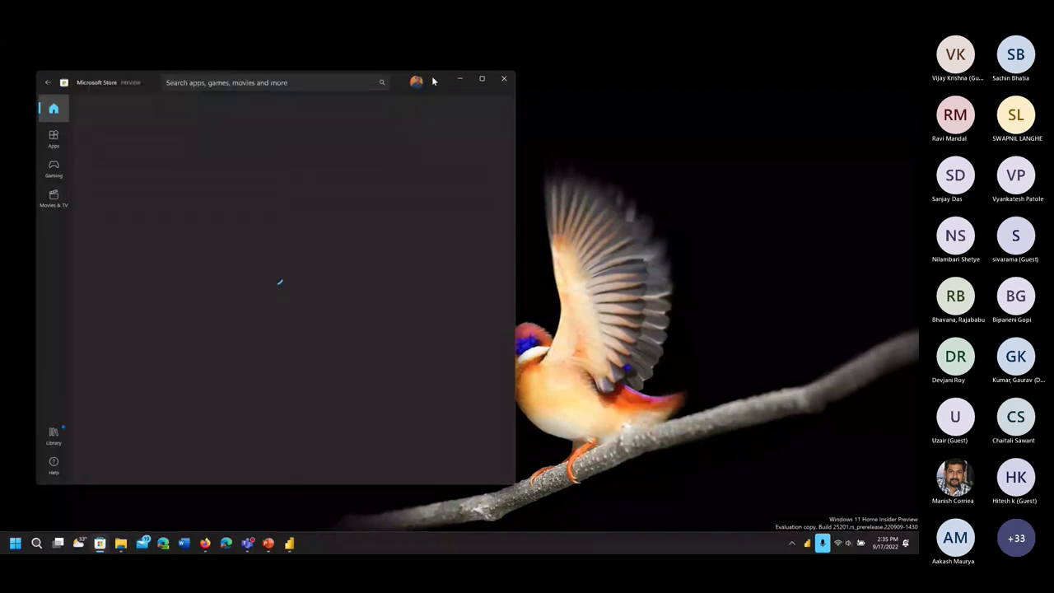
left_click(481, 80)
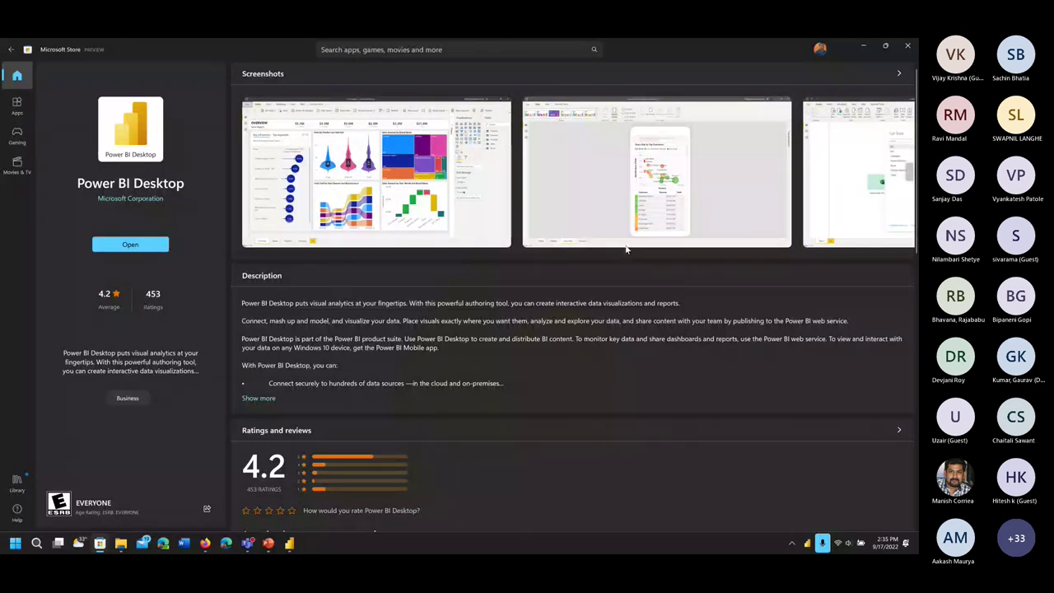
Close Microsoft Store and switch to the untitled report in Power BI Desktop
left_click(907, 46)
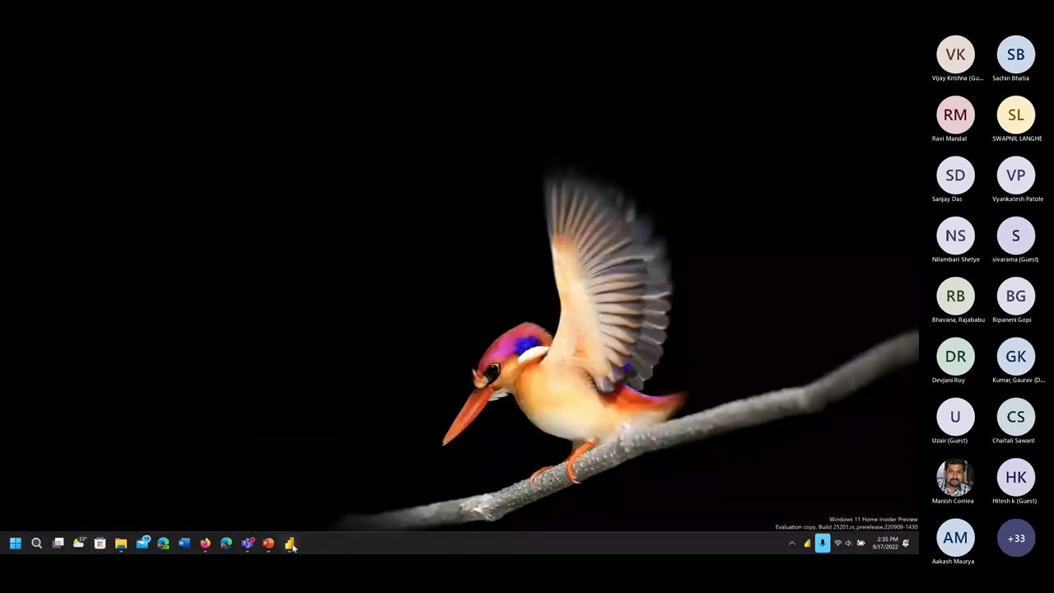
left_click(289, 543)
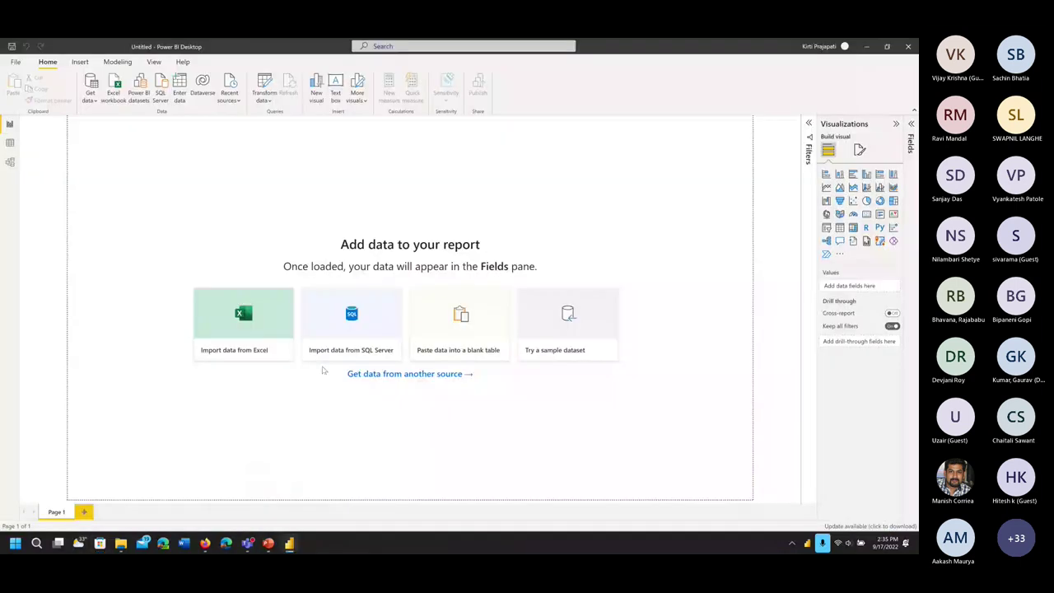
left_click(865, 50)
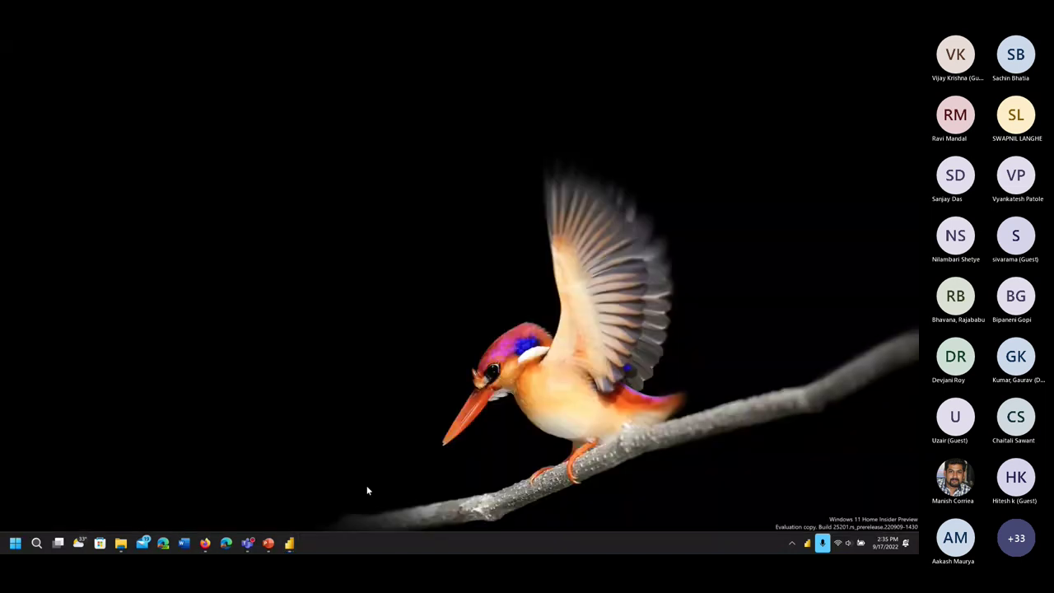
left_click(289, 544)
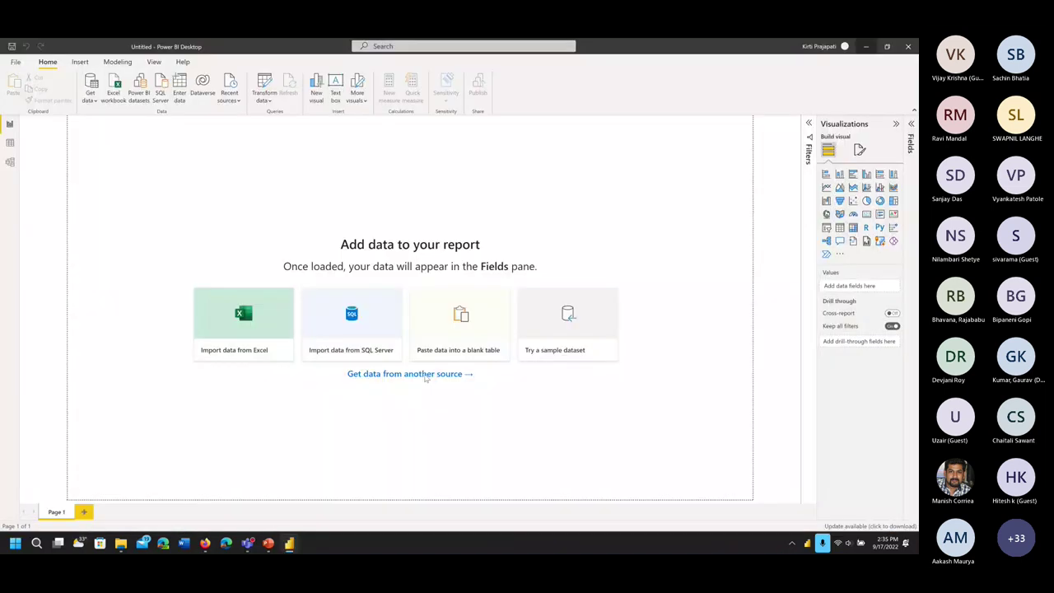
Expand the Filters and Fields panes so they sit alongside the Visualizations pane
left_click(845, 46)
left_click(810, 130)
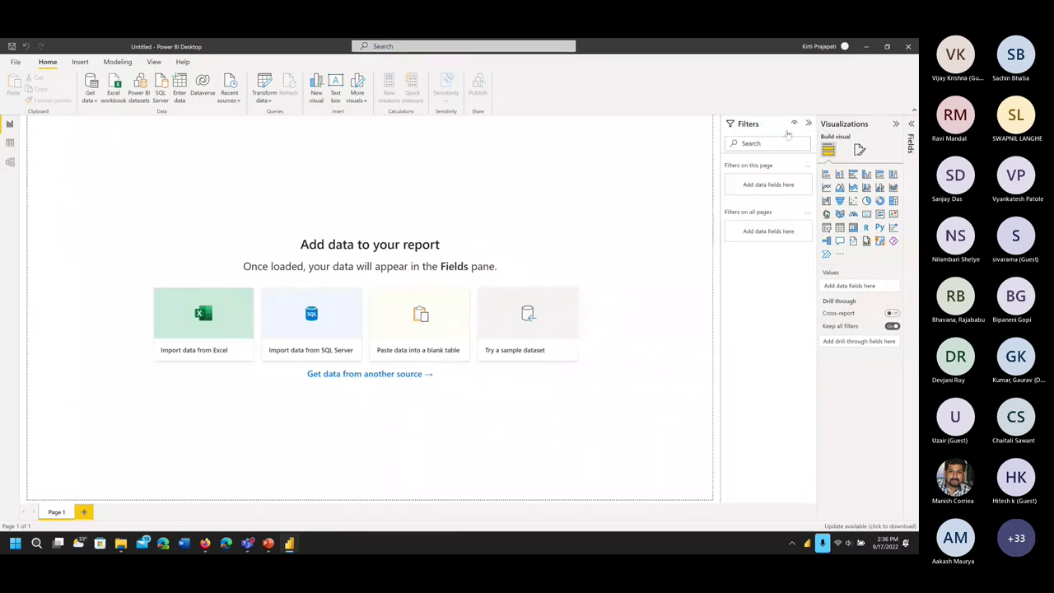
left_click(894, 125)
left_click(895, 128)
left_click(911, 125)
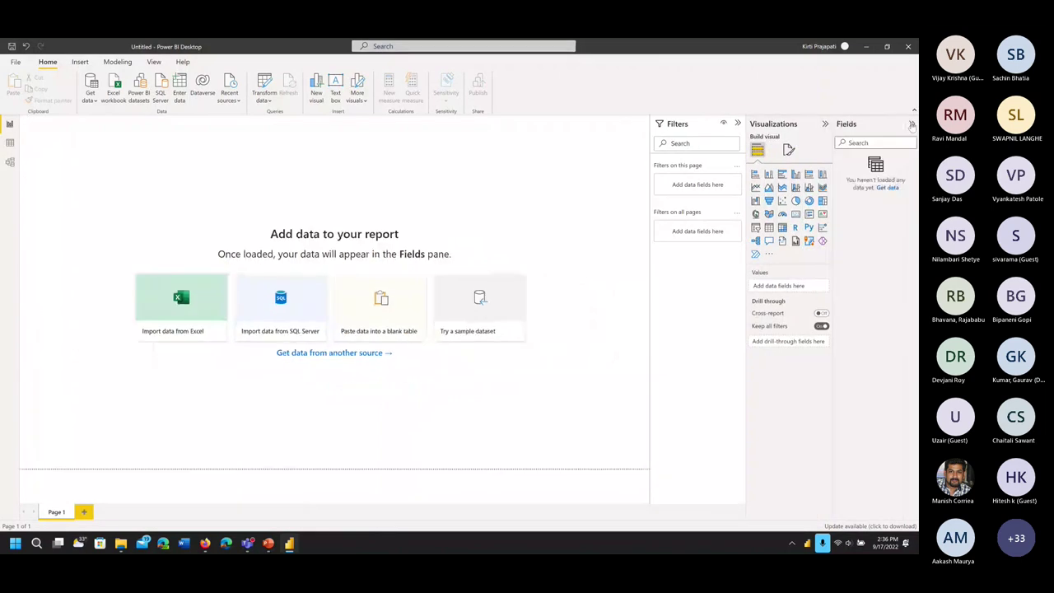
Mark out a screen capture area around the whole Visualizations pane and copy it
key("win+shift+s")
mouse_move(739, 102)
left_mouse_down()
mouse_move(843, 224)
mouse_move(843, 356)
left_mouse_up()
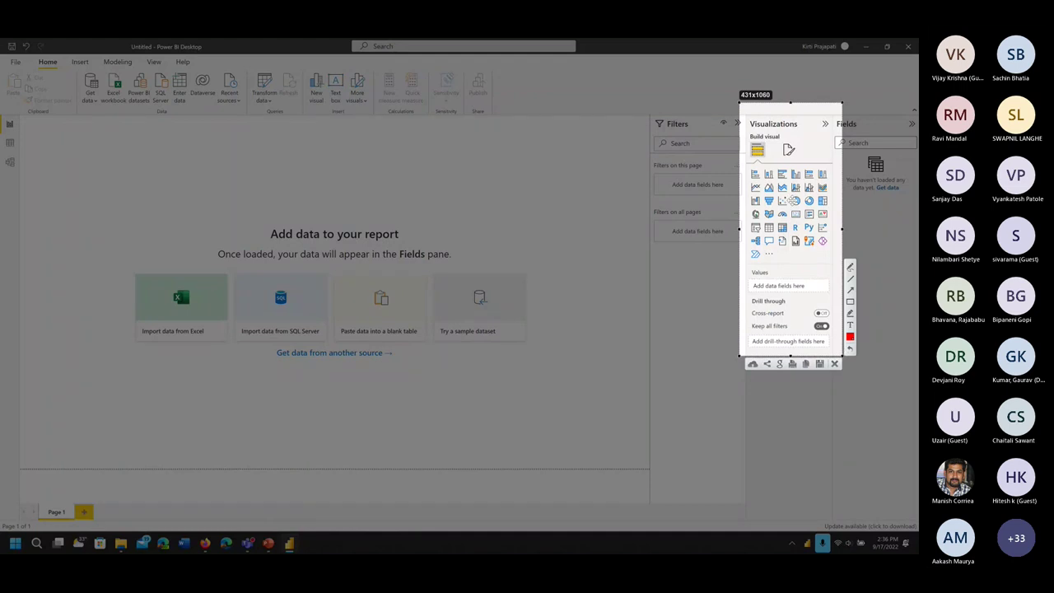
key("ctrl+c")
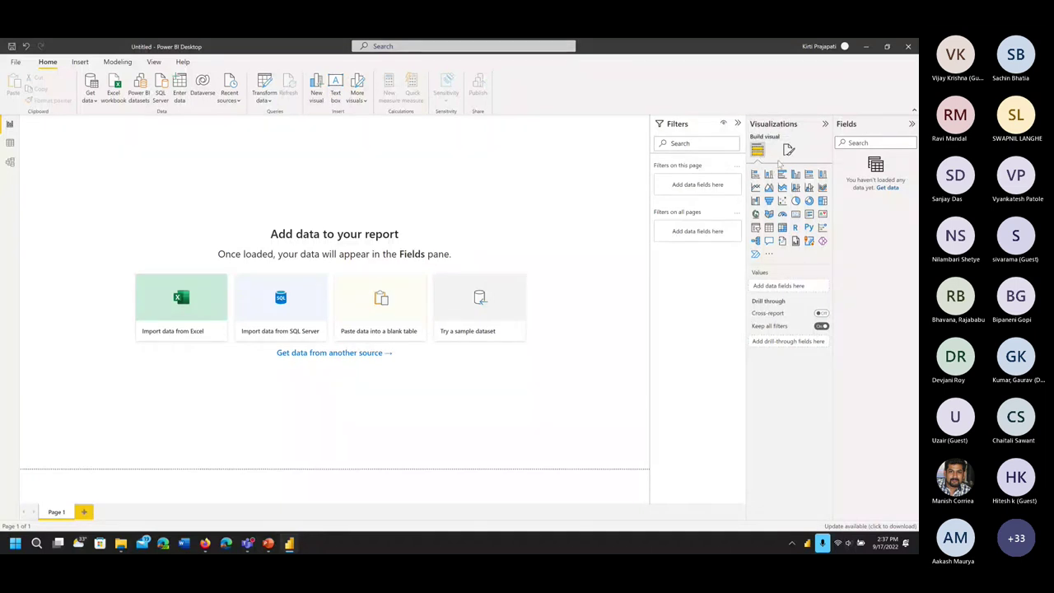
Mark out a small screen capture area around the Get more visuals ellipsis and copy it
key("Print")
left_click_drag(765, 248, 781, 262)
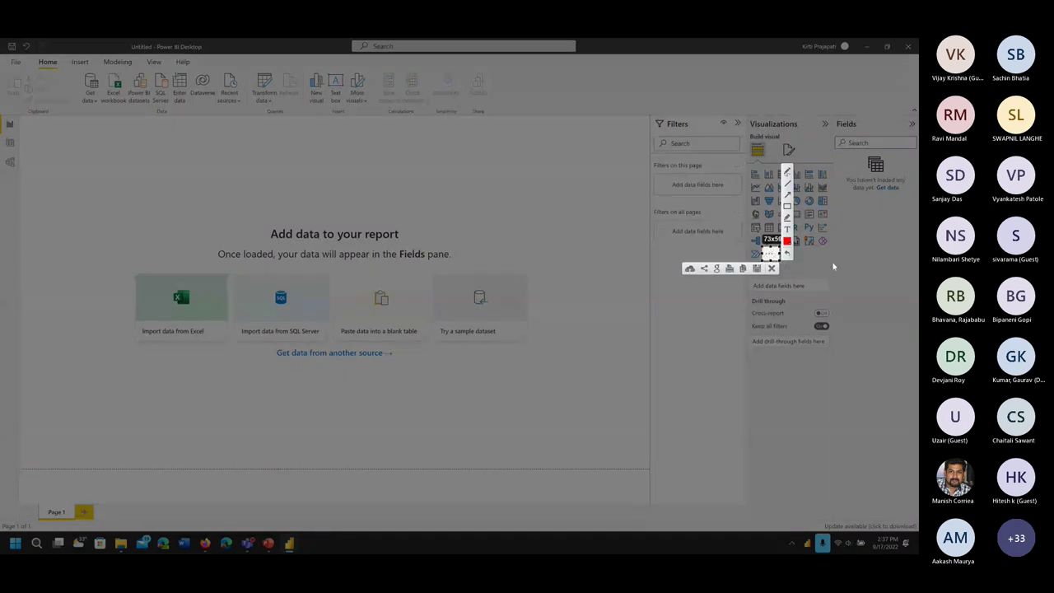
key("ctrl+c")
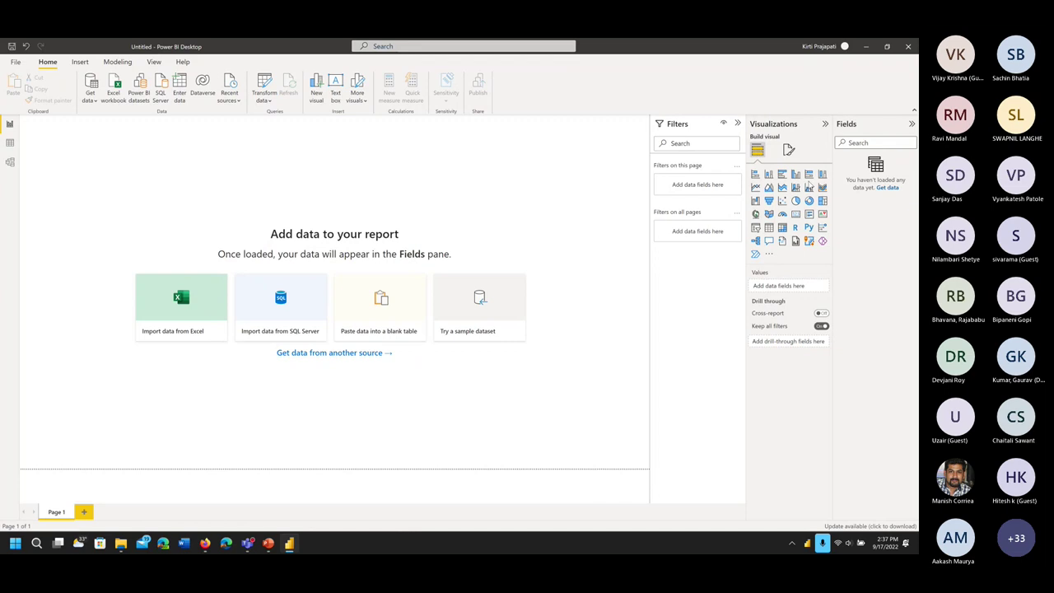
Open the Power BI visuals gallery for getting more visuals, reposition its dialog and browse the All visuals list
left_click(769, 256)
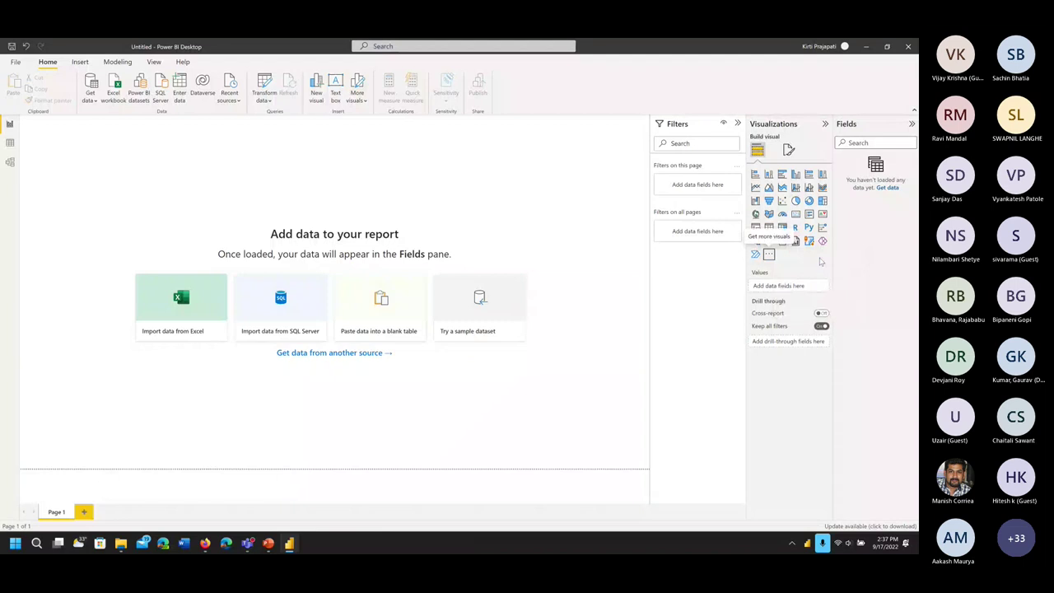
left_click(804, 276)
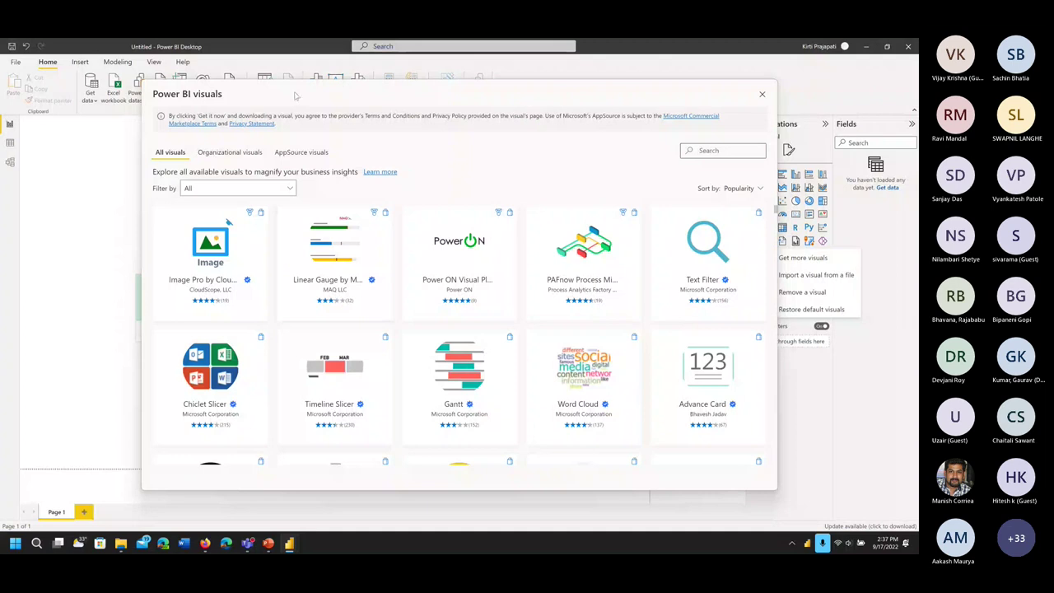
left_click_drag(295, 97, 255, 88)
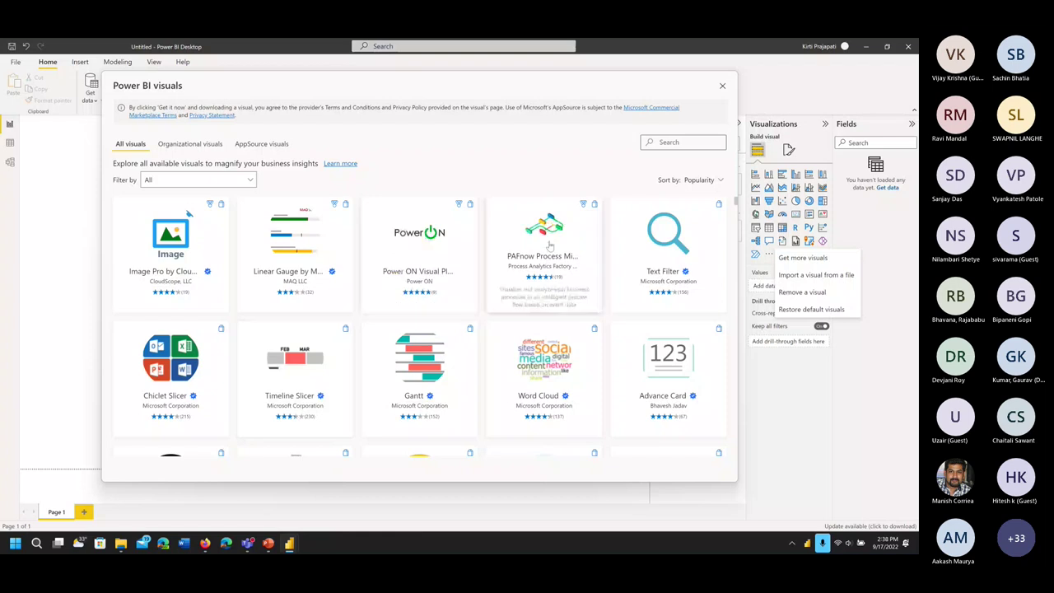
scroll(584, 314, "down", 1)
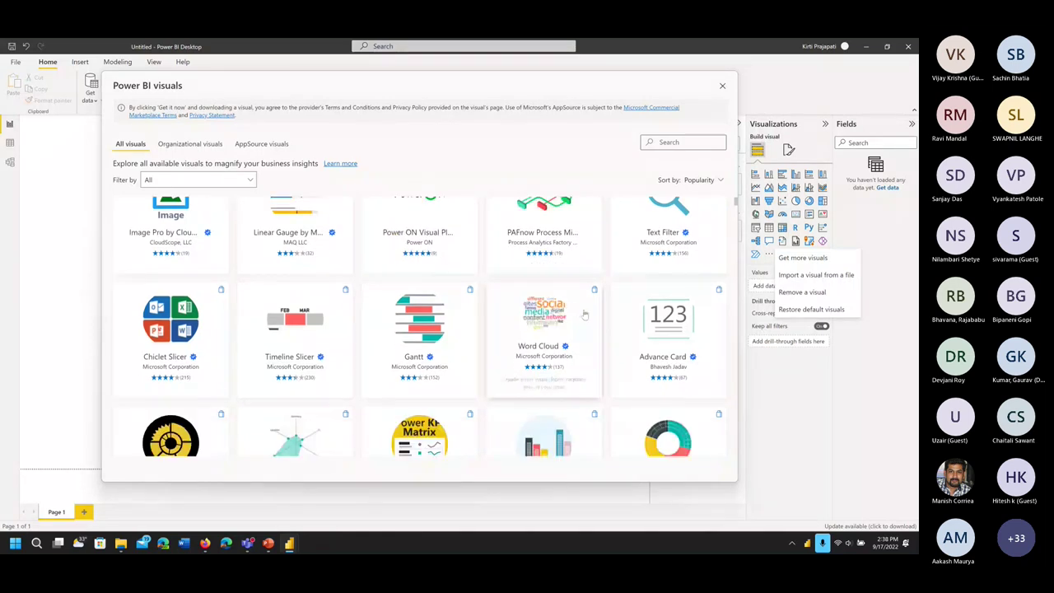
scroll(584, 313, "down", 3)
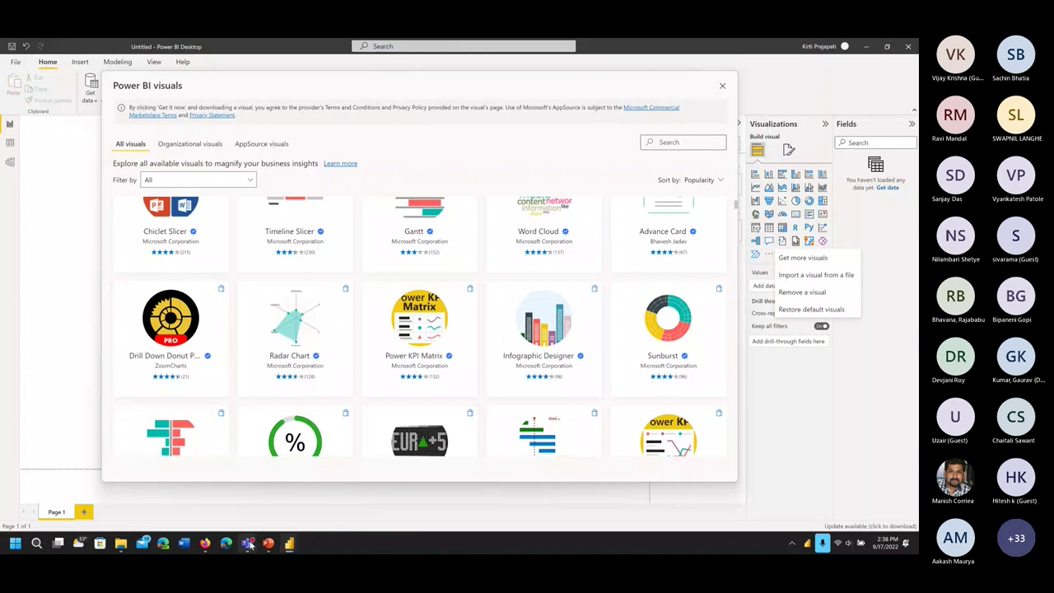
Switch to the Teams meeting window for the PL-300 prep session and show the participants list
mouse_move(248, 543)
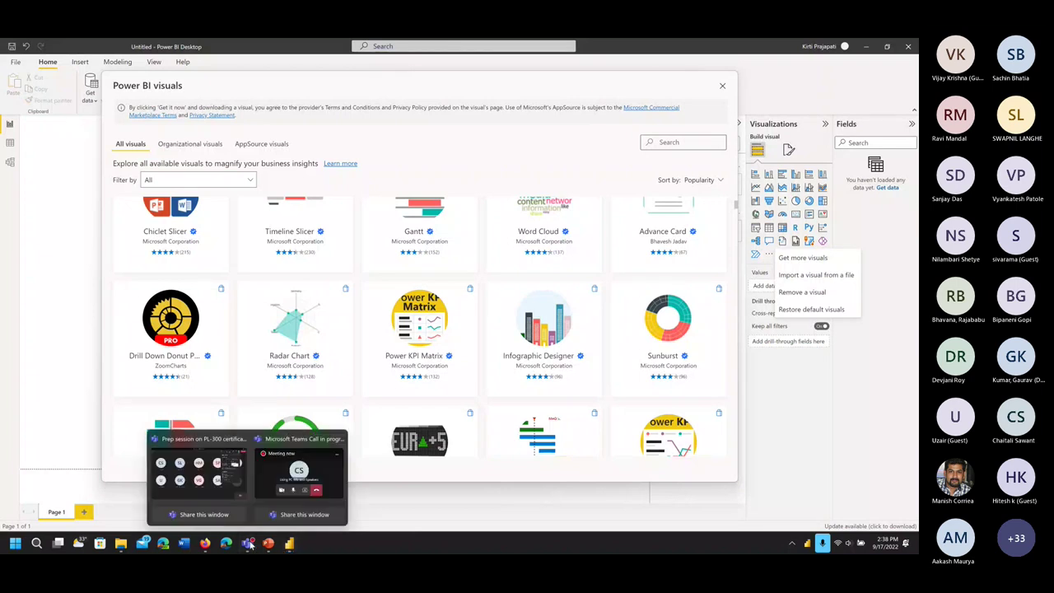
left_click(222, 480)
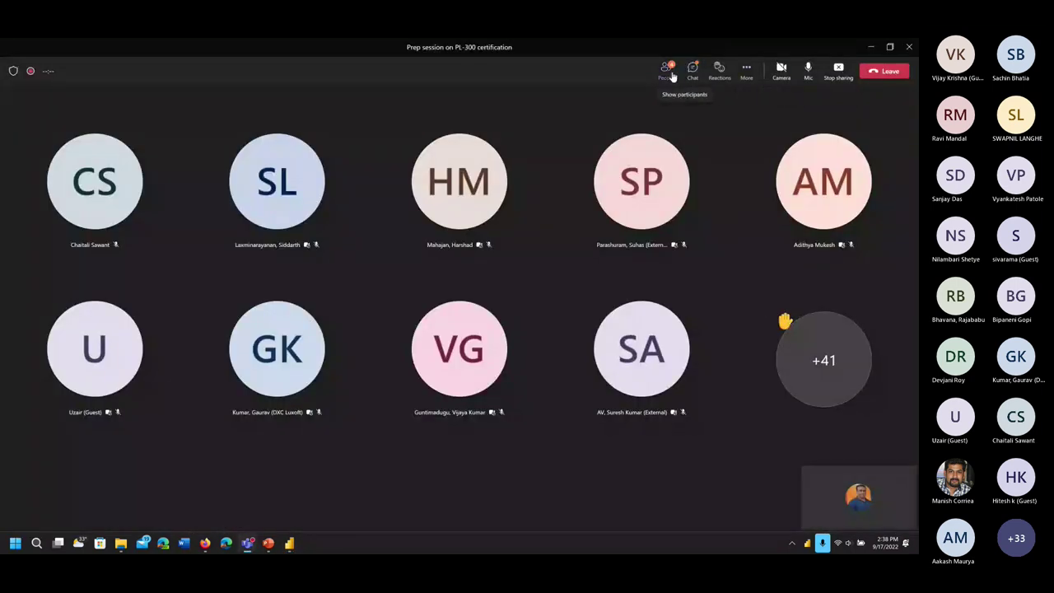
left_click(672, 76)
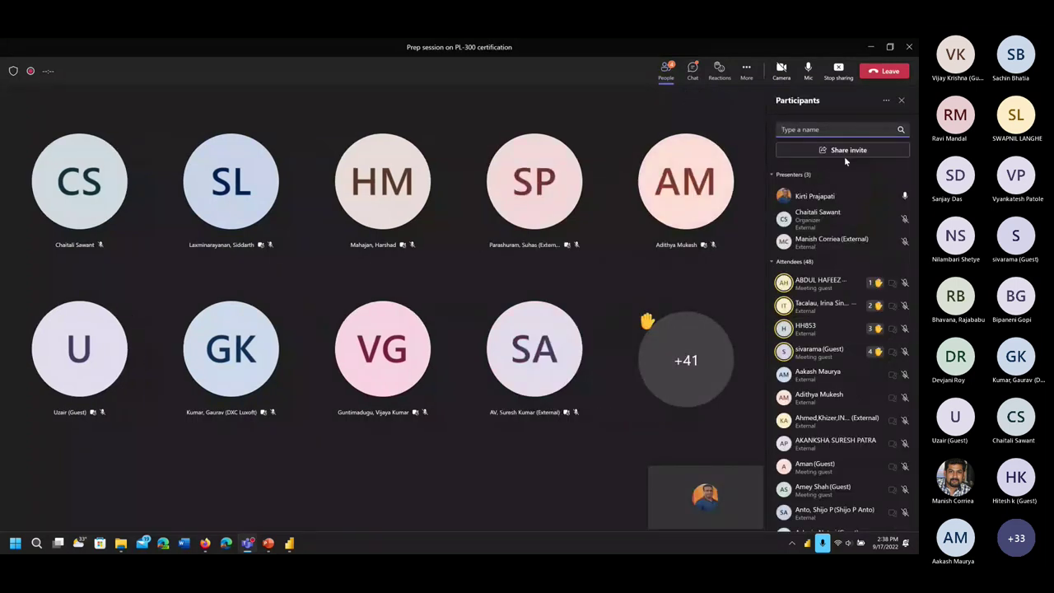
Return to the Power BI visuals gallery, browse further through the All visuals list and open the HTML Content visual
left_click(870, 47)
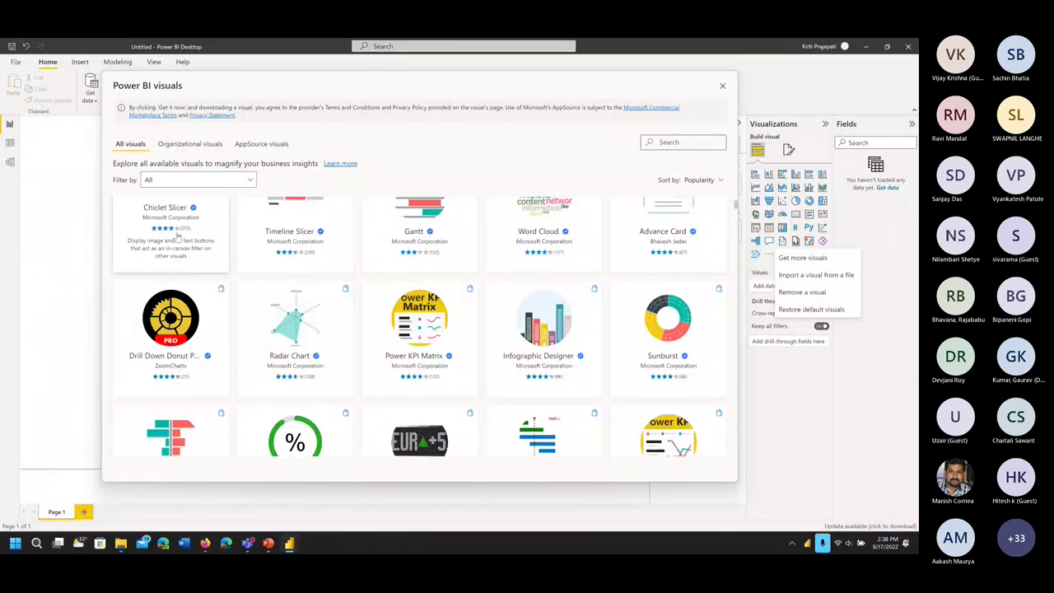
scroll(294, 306, "down", 3)
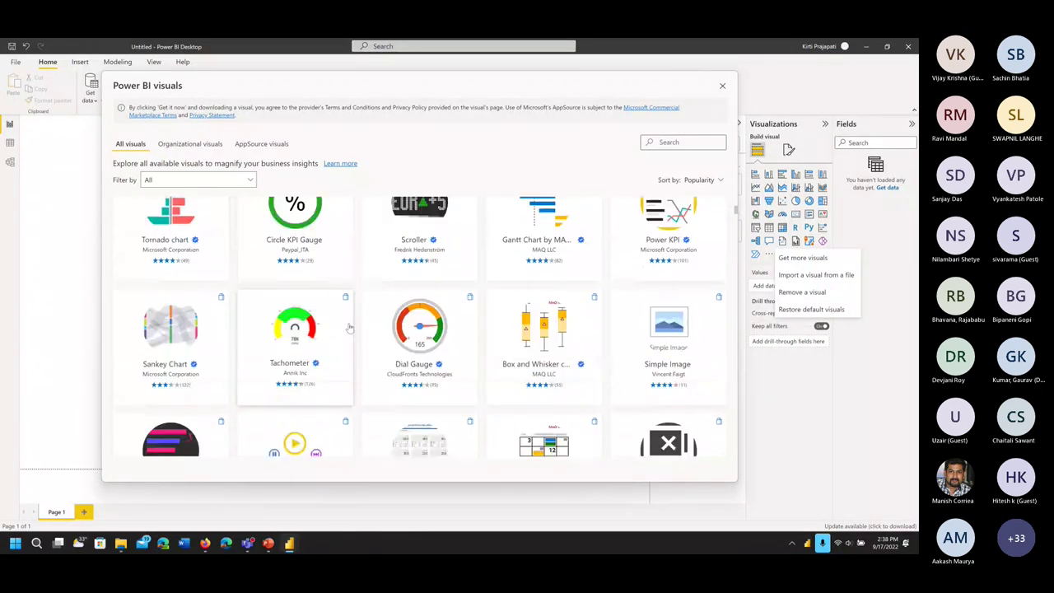
scroll(349, 328, "down", 5)
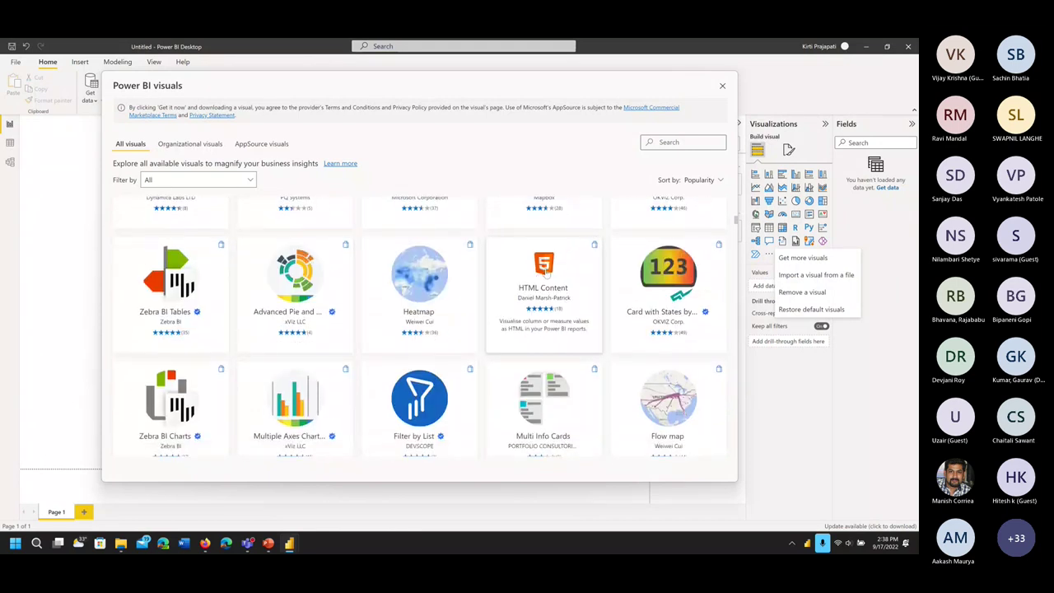
left_click(544, 277)
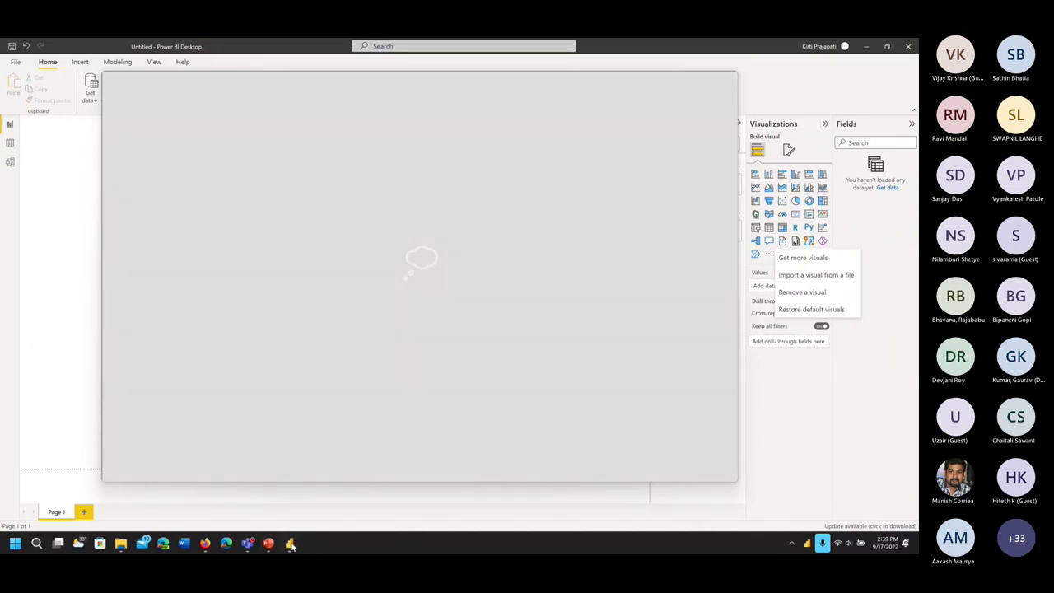
right_click(292, 546)
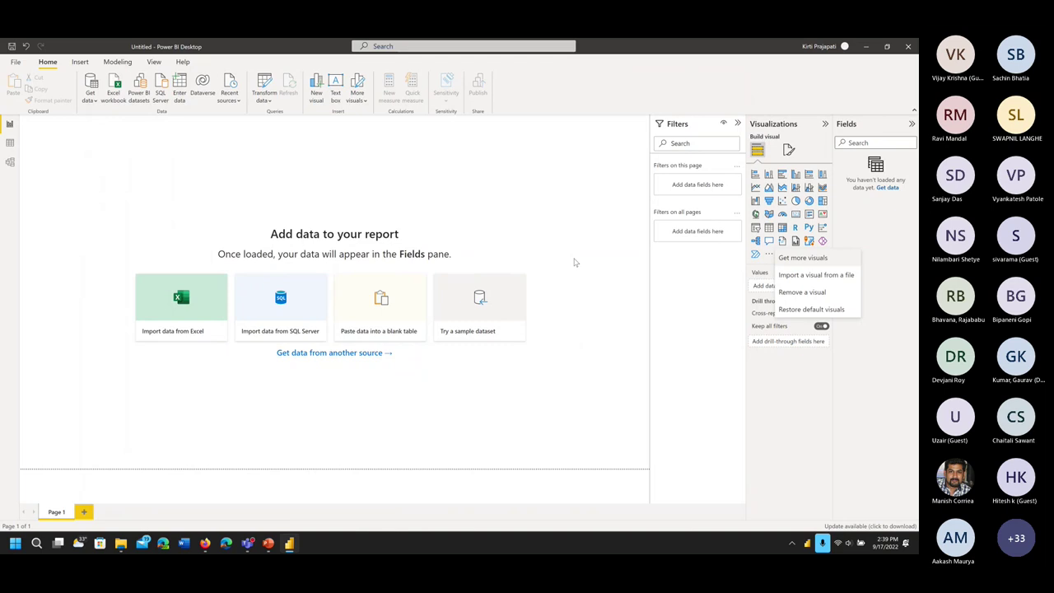
Show the file selection for importing a custom visual from a file and dismiss it without choosing a file
left_click(769, 254)
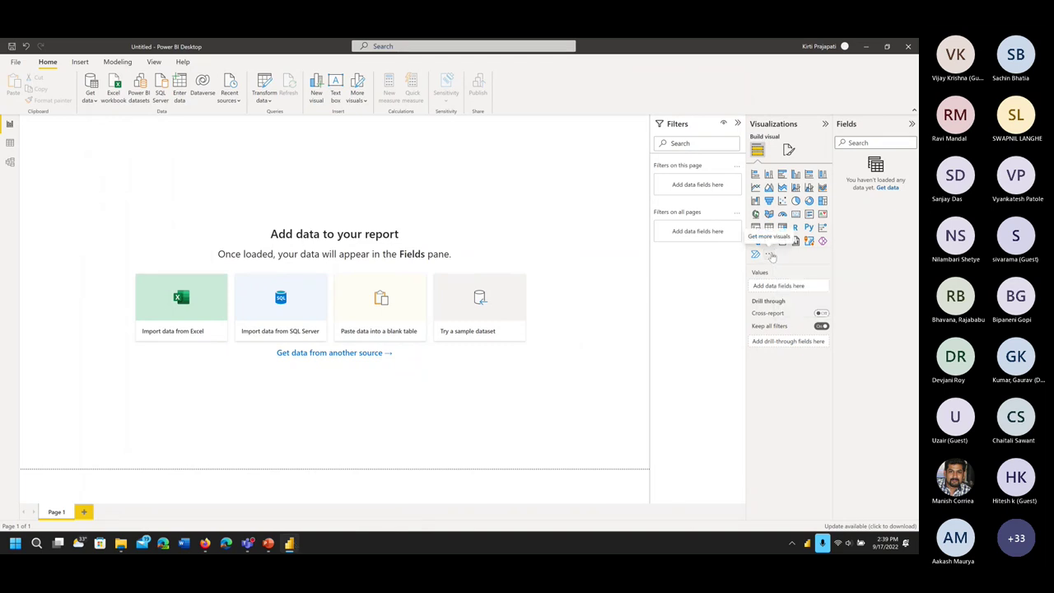
left_click(769, 253)
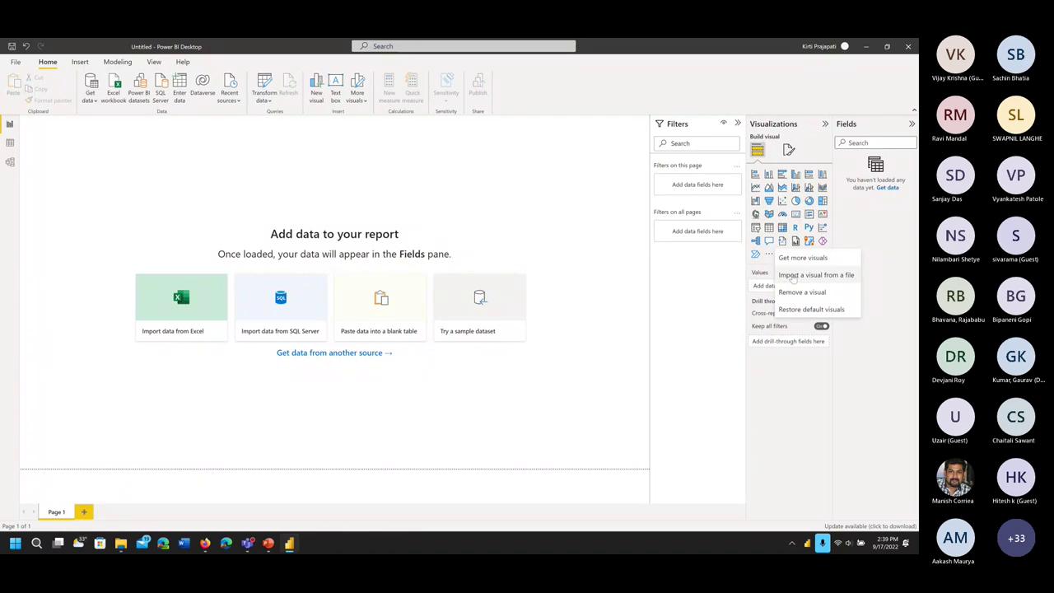
left_click(792, 276)
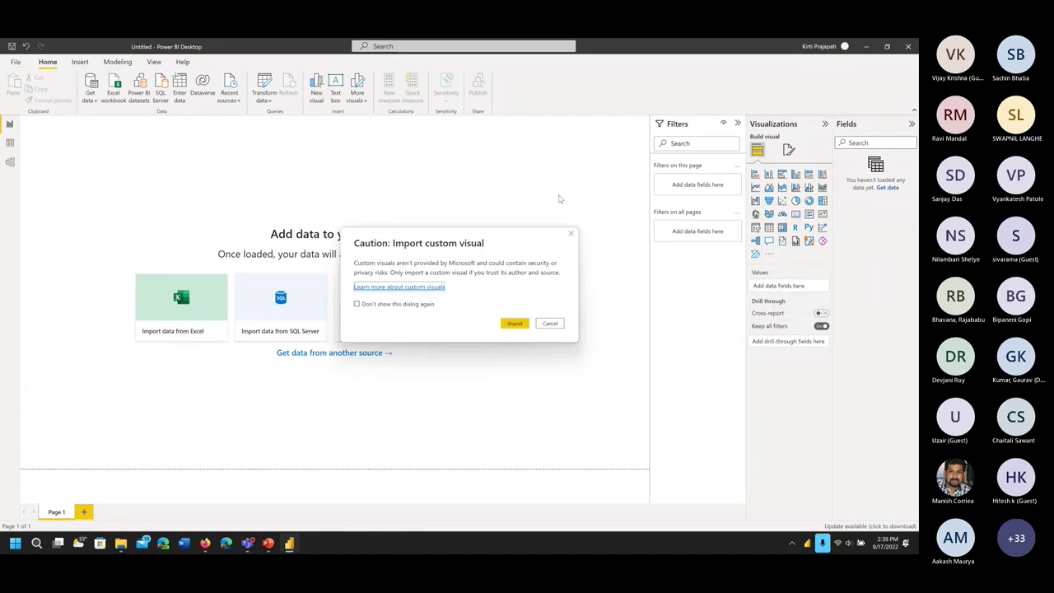
left_click(514, 324)
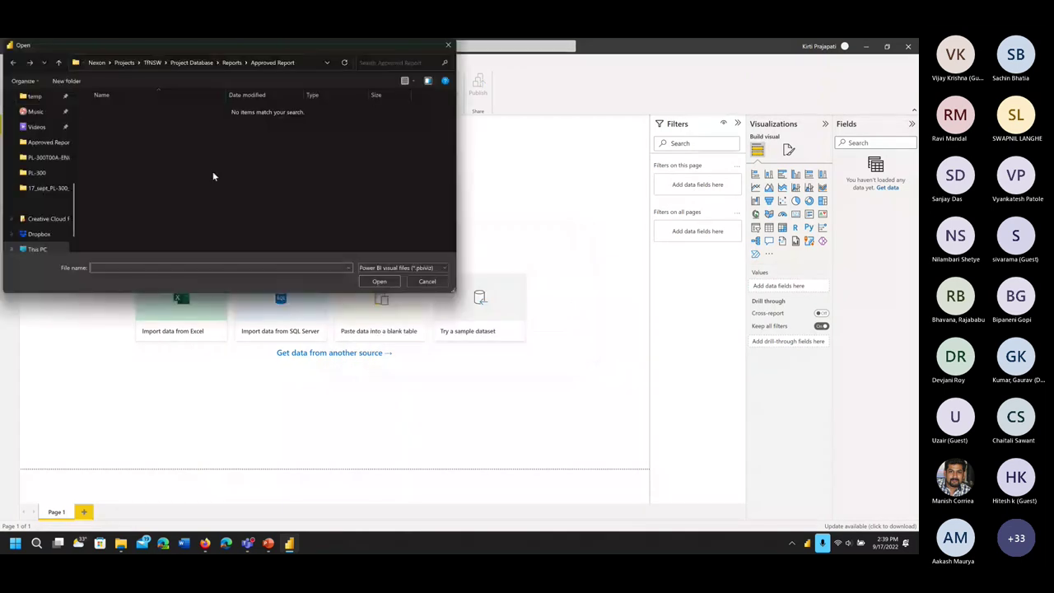
left_click(427, 281)
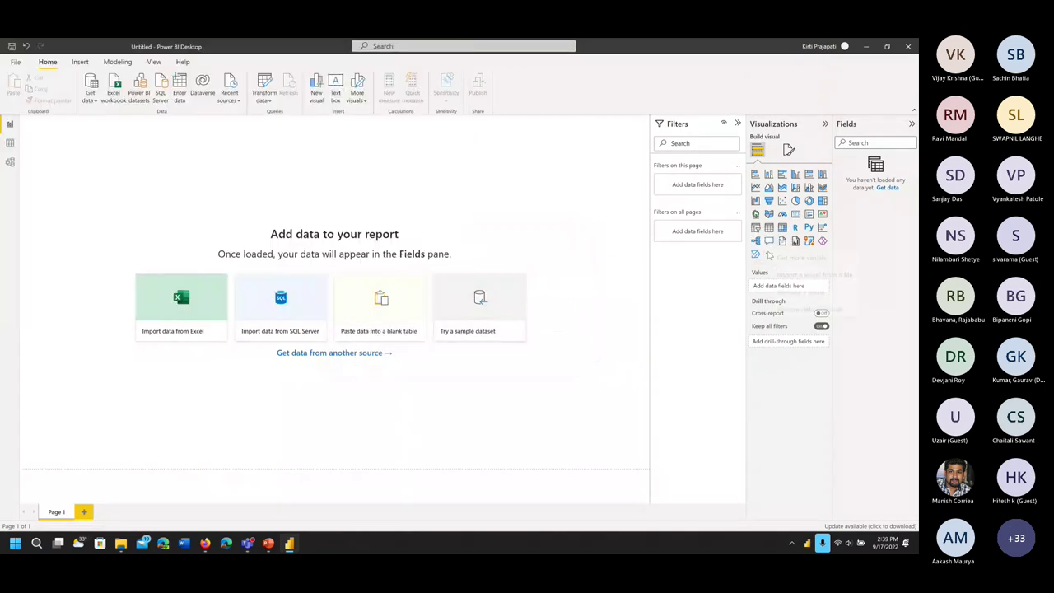
Reopen the gallery for getting more visuals, browse the All visuals list and open one visual's details
left_click(807, 259)
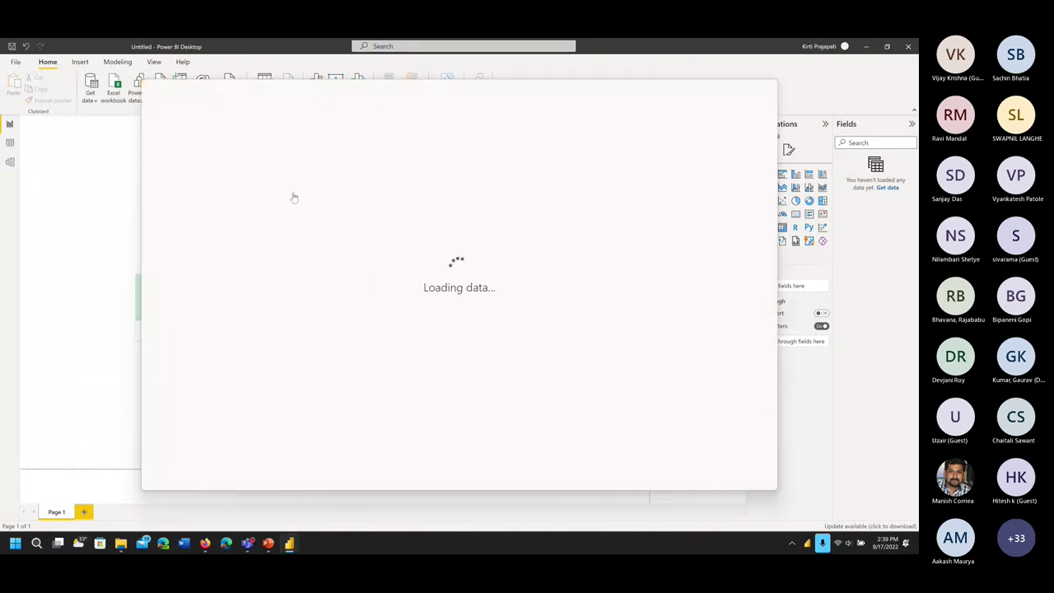
scroll(533, 335, "down", 1)
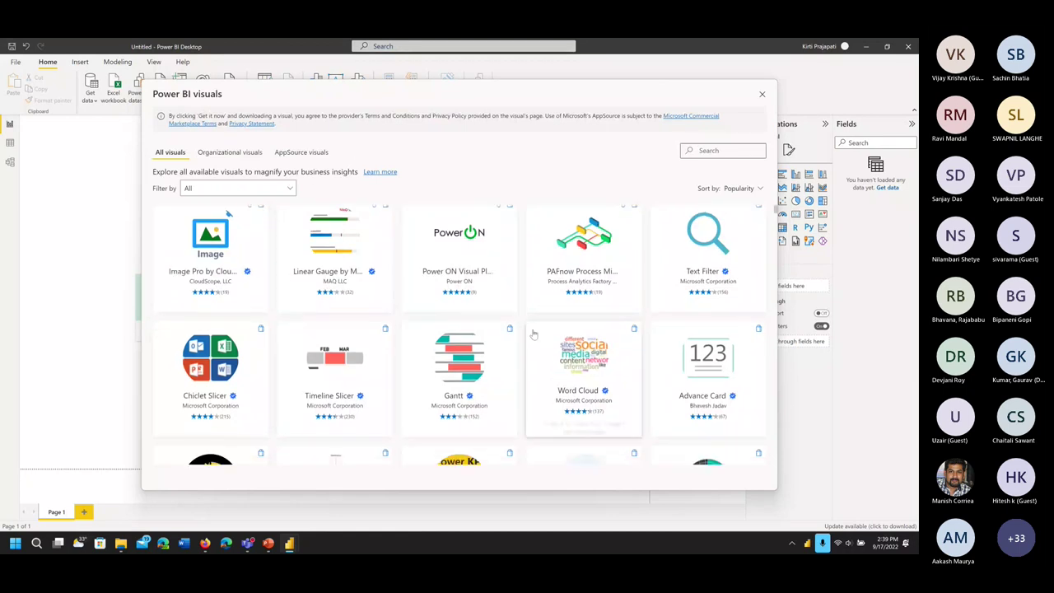
scroll(533, 335, "down", 3)
scroll(499, 315, "down", 10)
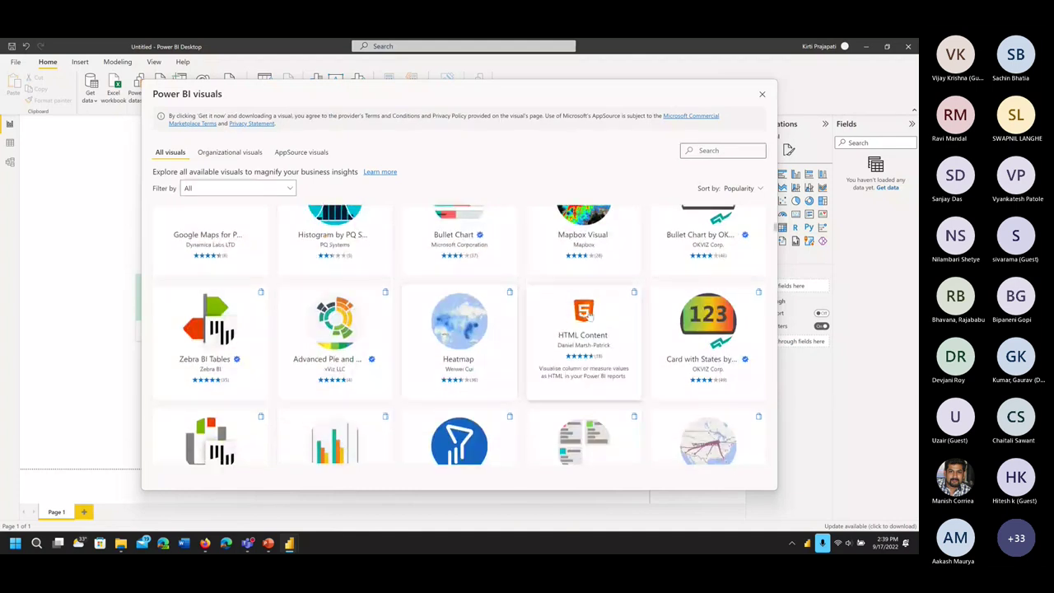
left_click(491, 310)
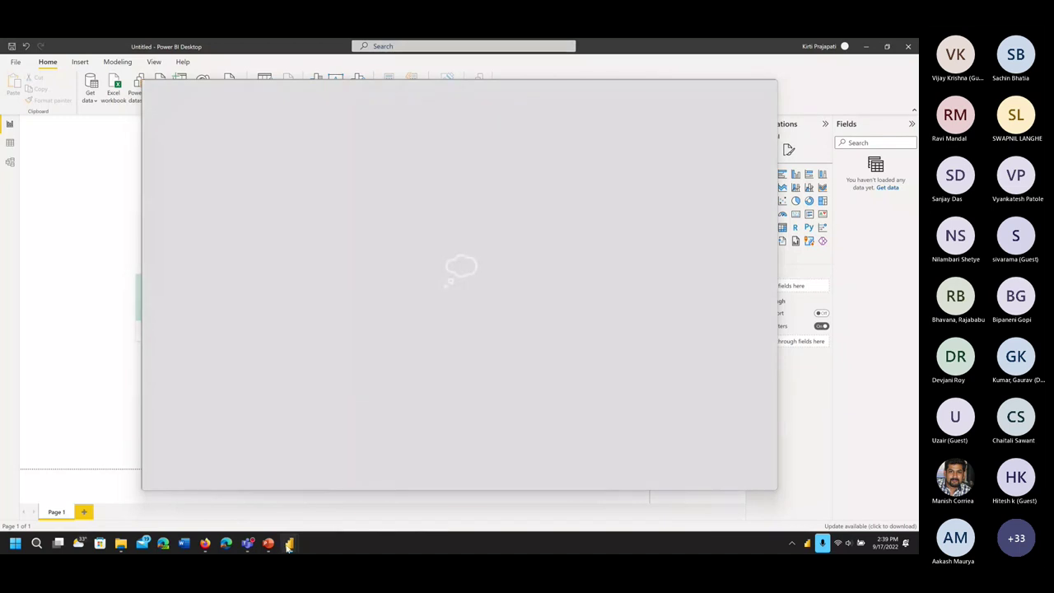
Close all Power BI Desktop windows without saving the untitled report's changes
right_click(289, 545)
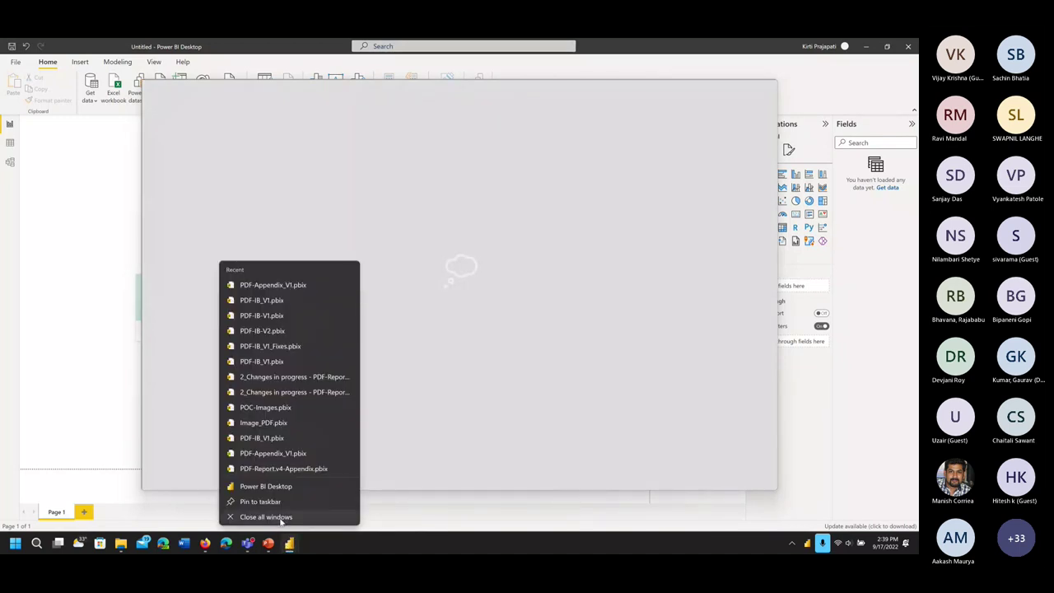
left_click(280, 518)
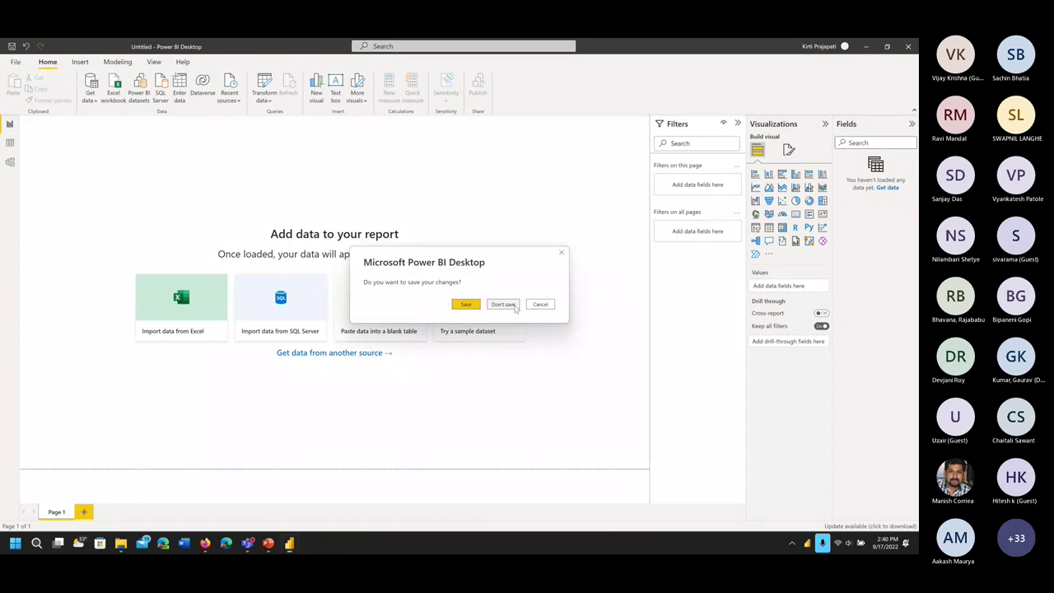
left_click(514, 305)
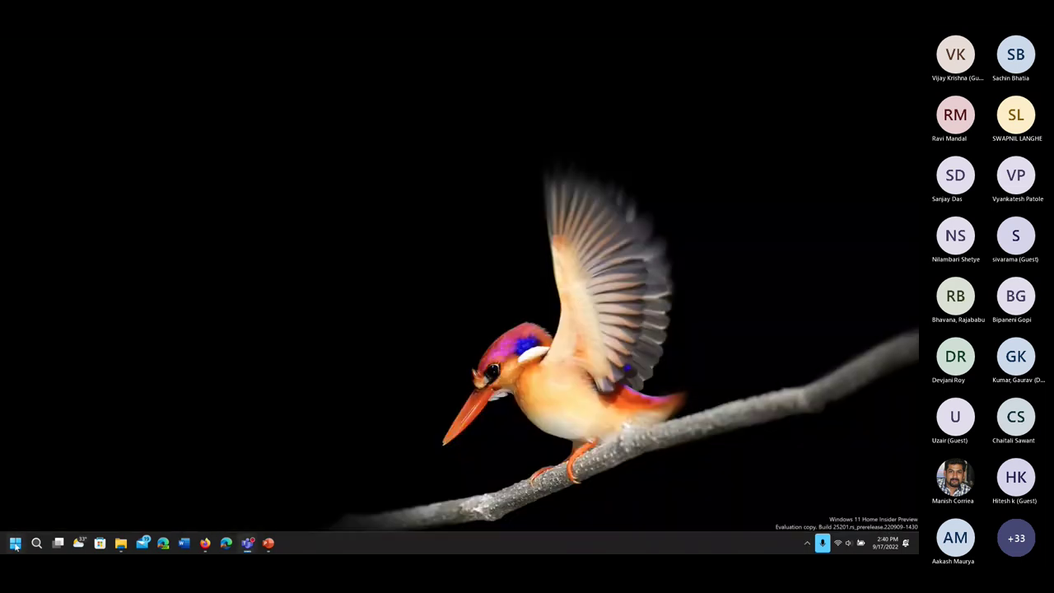
Search Windows for Power BI, launch Power BI Desktop and dismiss its start screen to reach the blank report
left_click(15, 544)
type("power i")
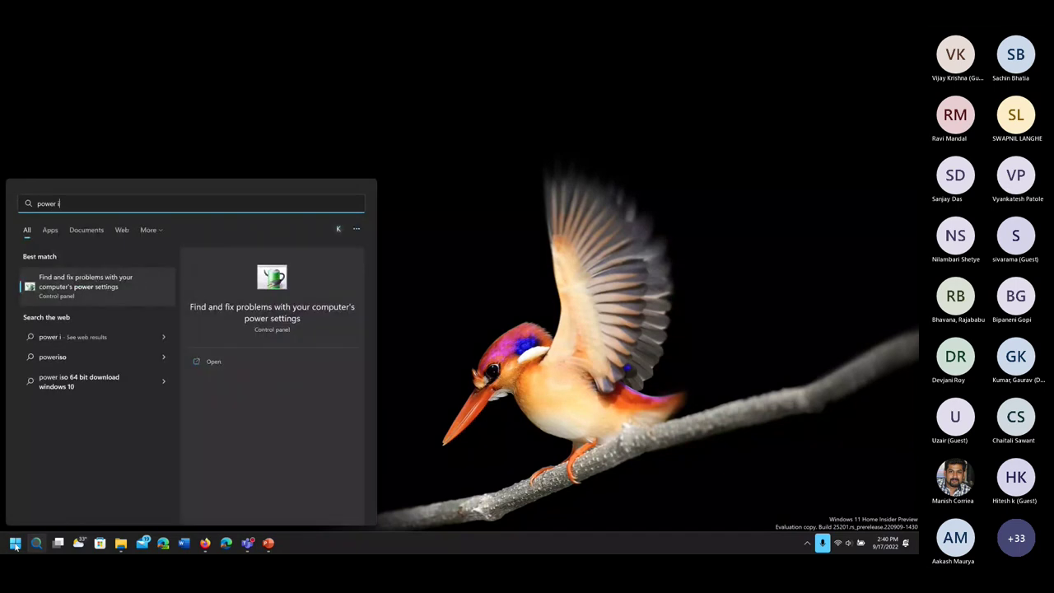
key("BackSpace")
type("bi")
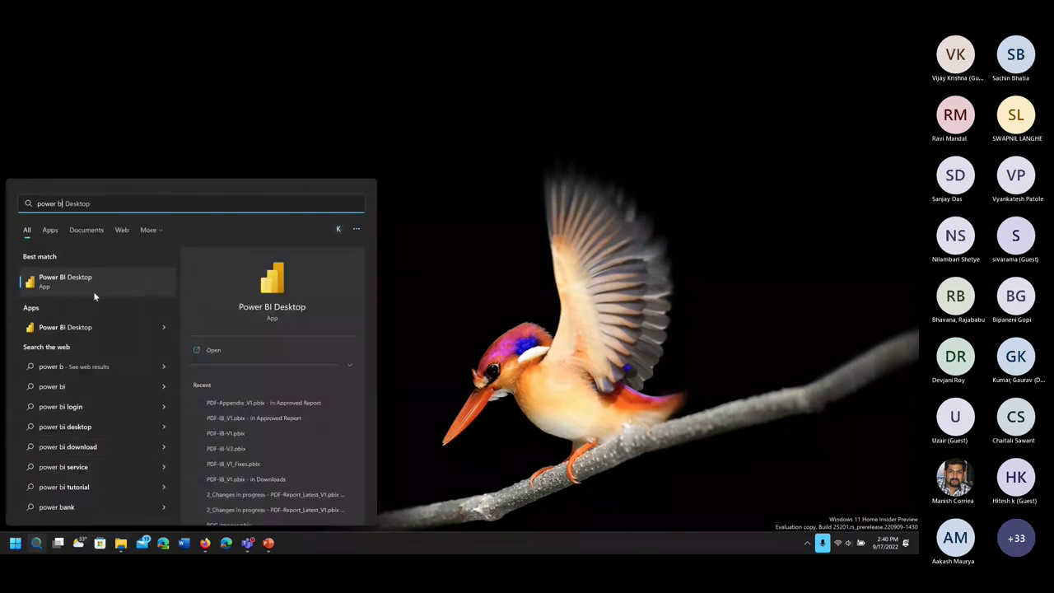
left_click(93, 290)
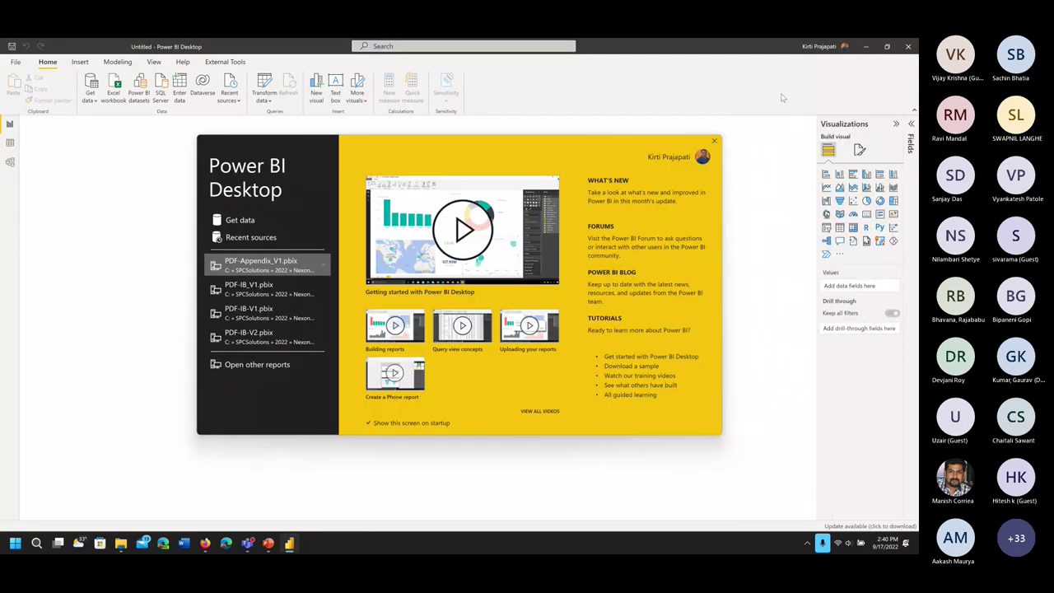
left_click(715, 144)
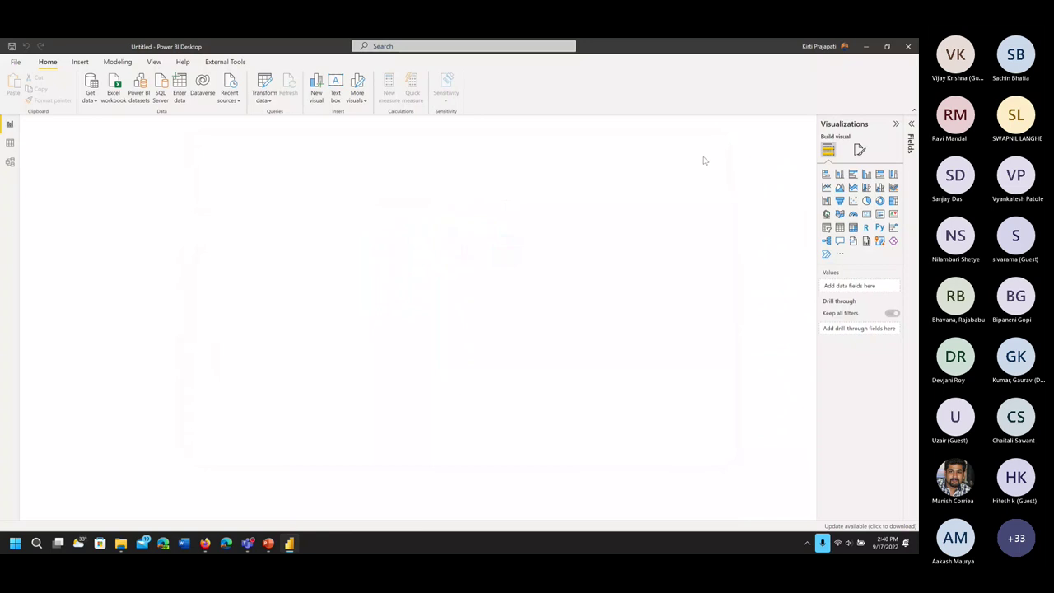
Show the signed-in account details and the options for getting, importing, removing and restoring visuals
left_click(844, 47)
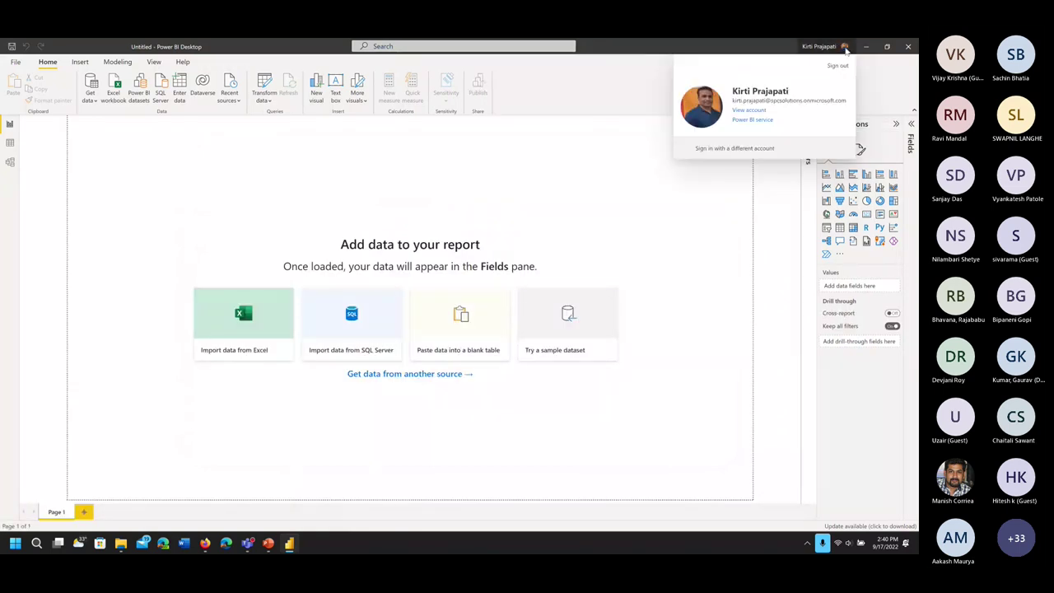
left_click(605, 115)
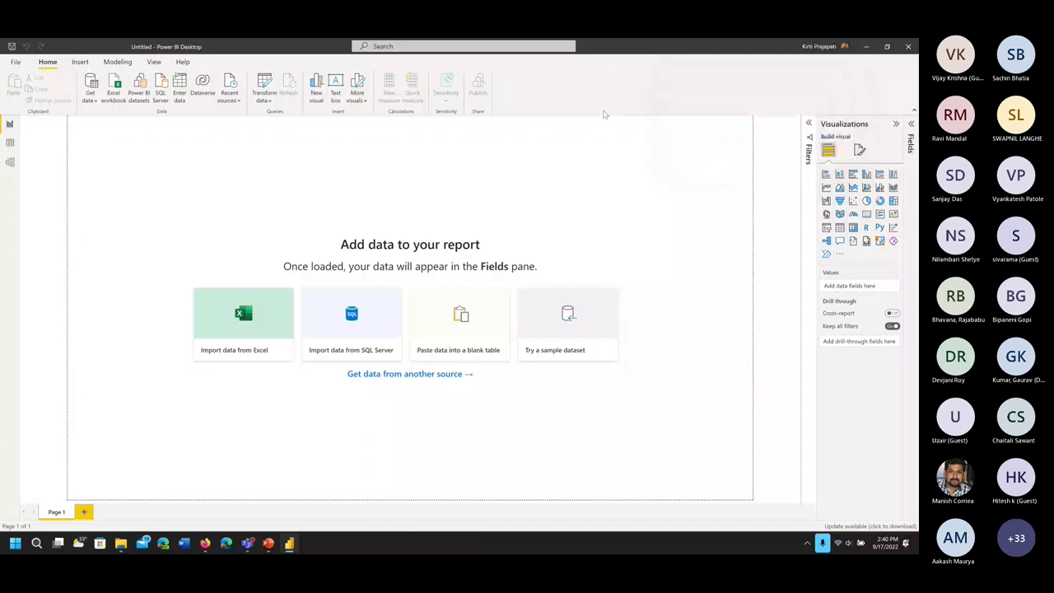
left_click(841, 255)
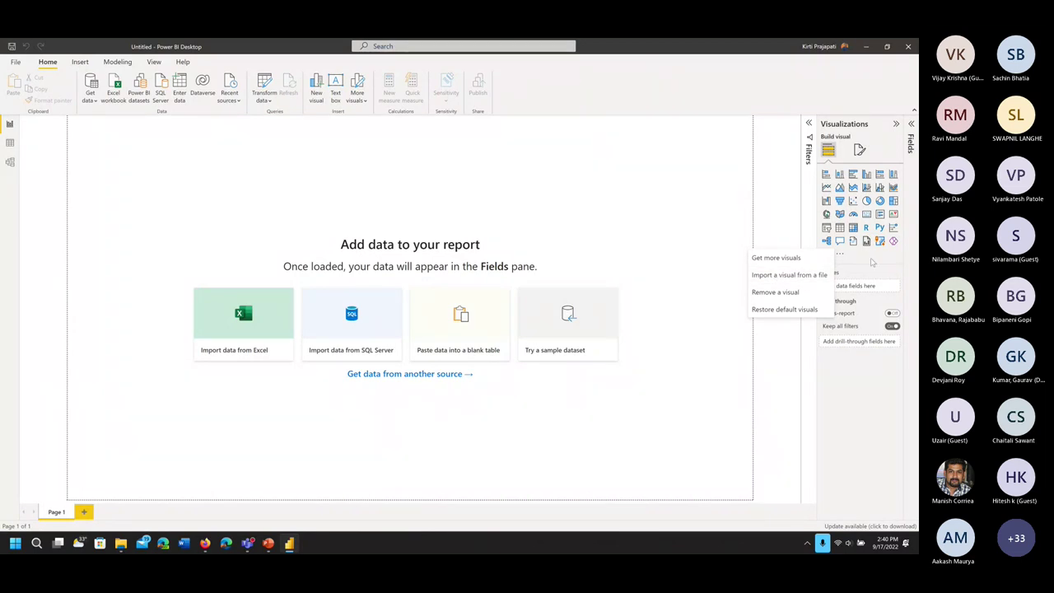
left_click(840, 255)
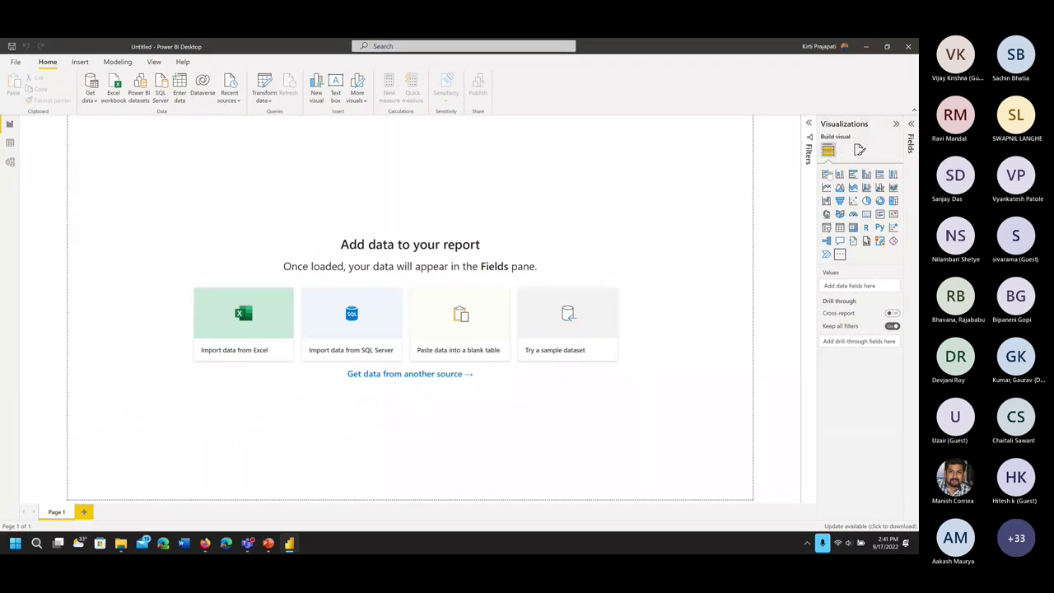
Rename the report page as First Report in the page information settings of the page formatting options
left_click(859, 149)
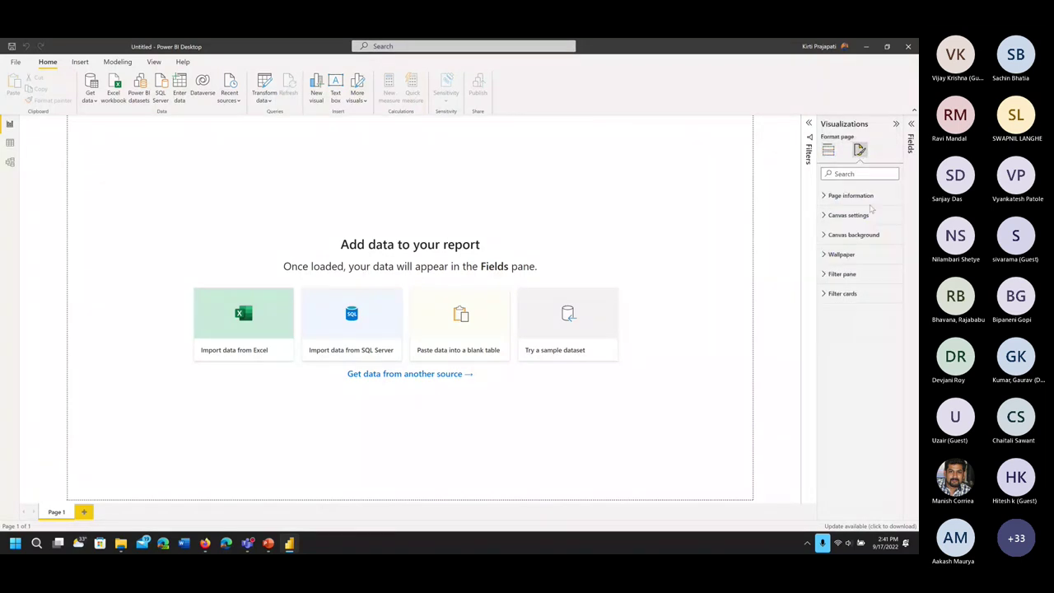
left_click(825, 197)
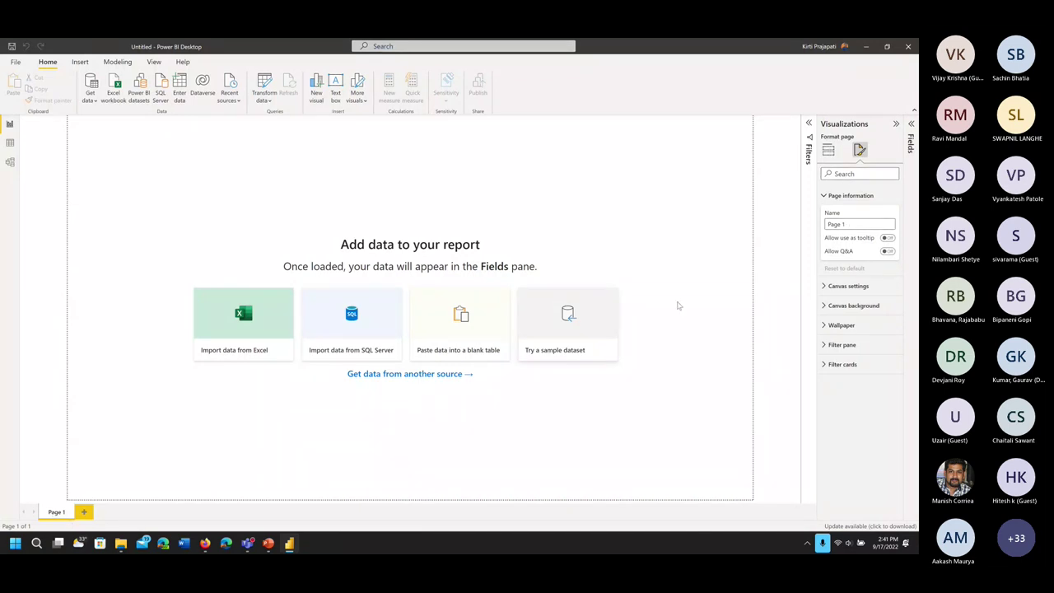
left_click(865, 224)
type("DH")
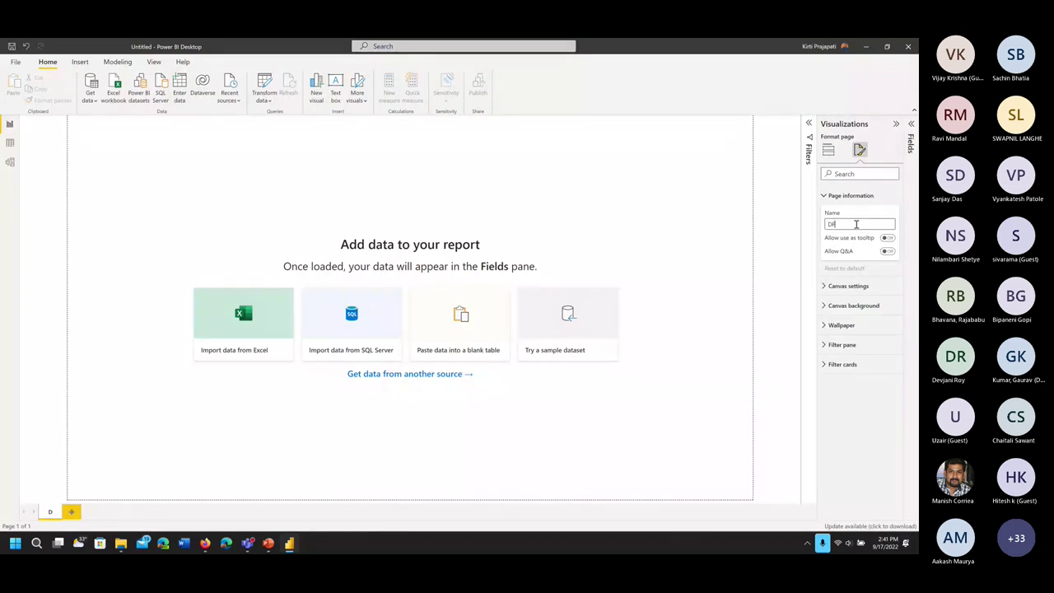
key("BackSpace")
key("BackSpace")
type("Firts")
key("BackSpace")
key("BackSpace")
type("st Report")
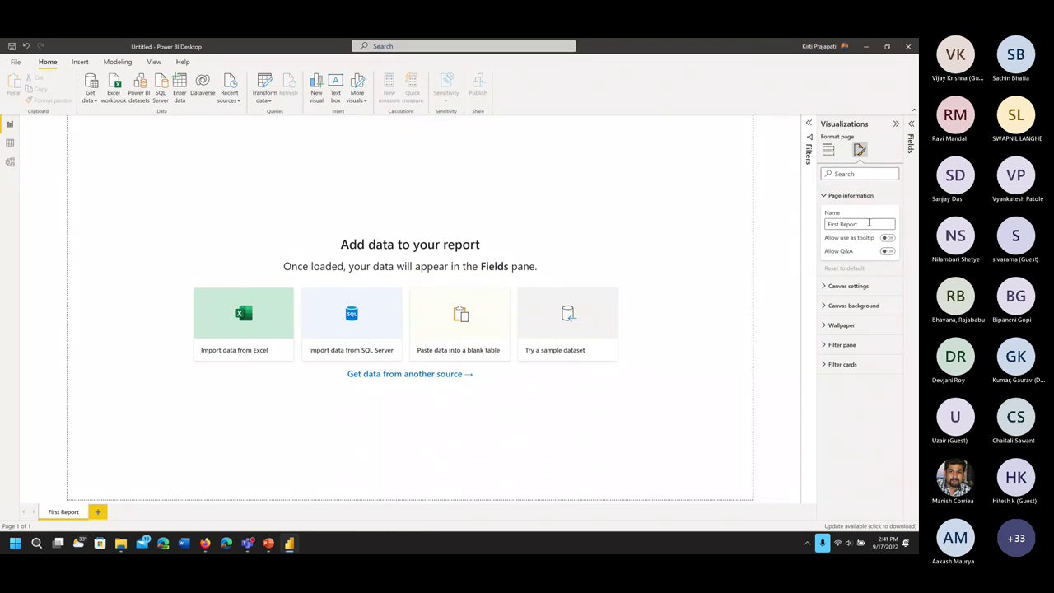
Show the canvas settings with their page type choices, collapse them and return to the Build visual options
left_click(826, 197)
left_click(826, 216)
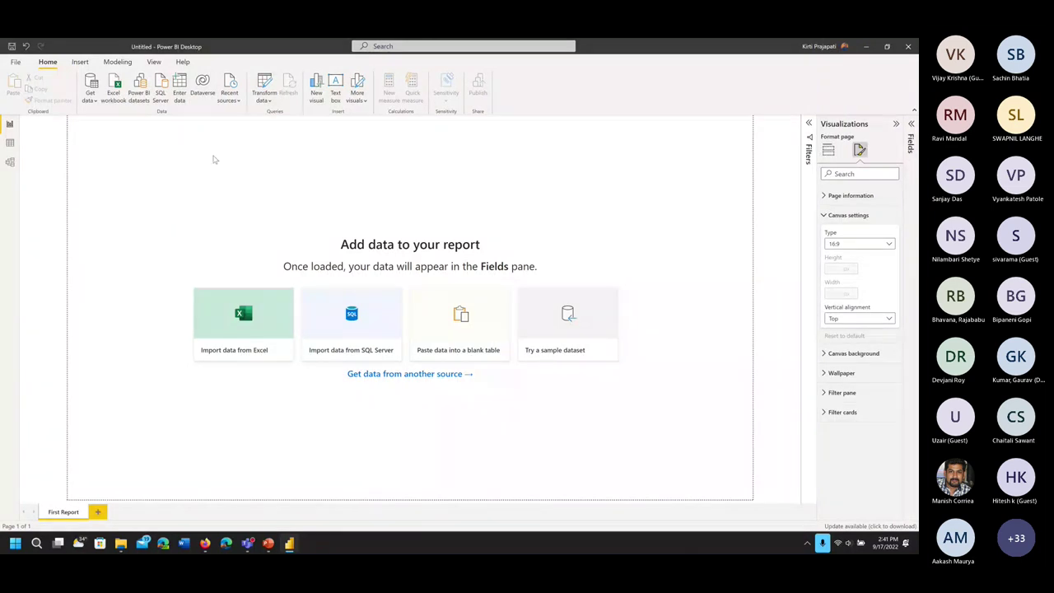
left_click(890, 246)
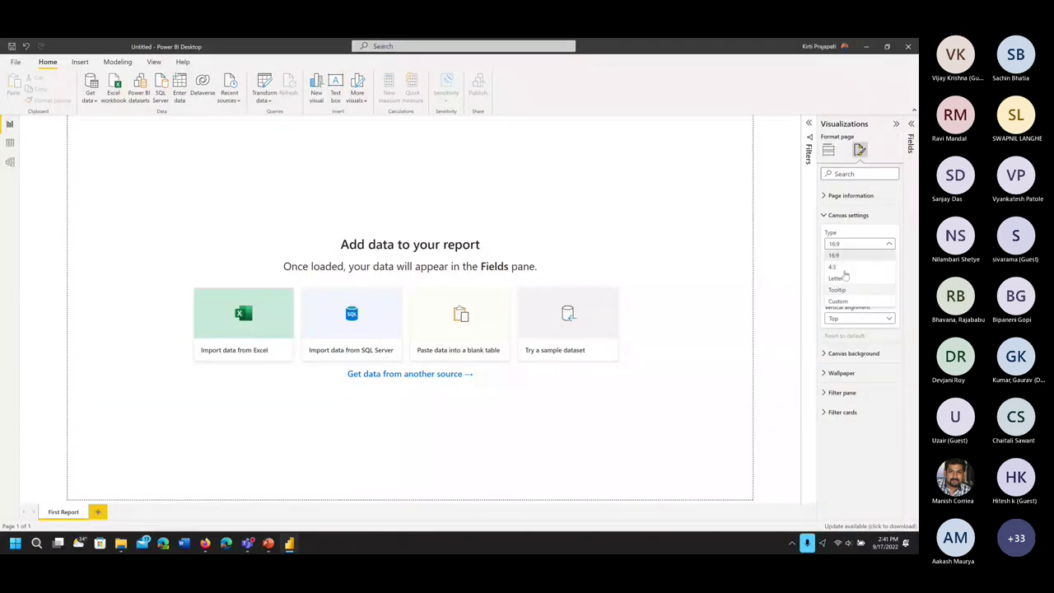
left_click(852, 231)
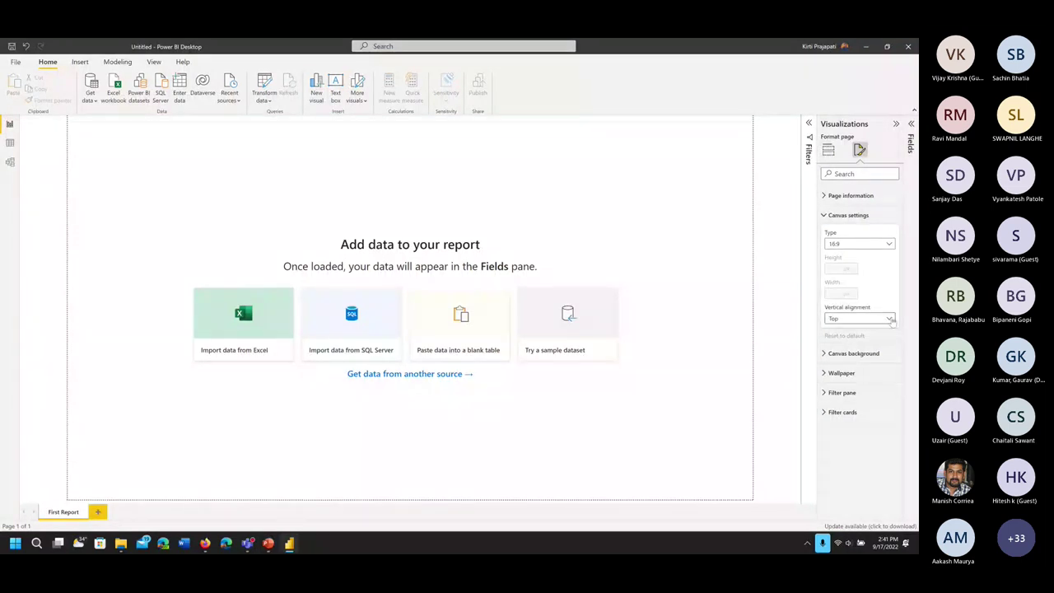
left_click(824, 218)
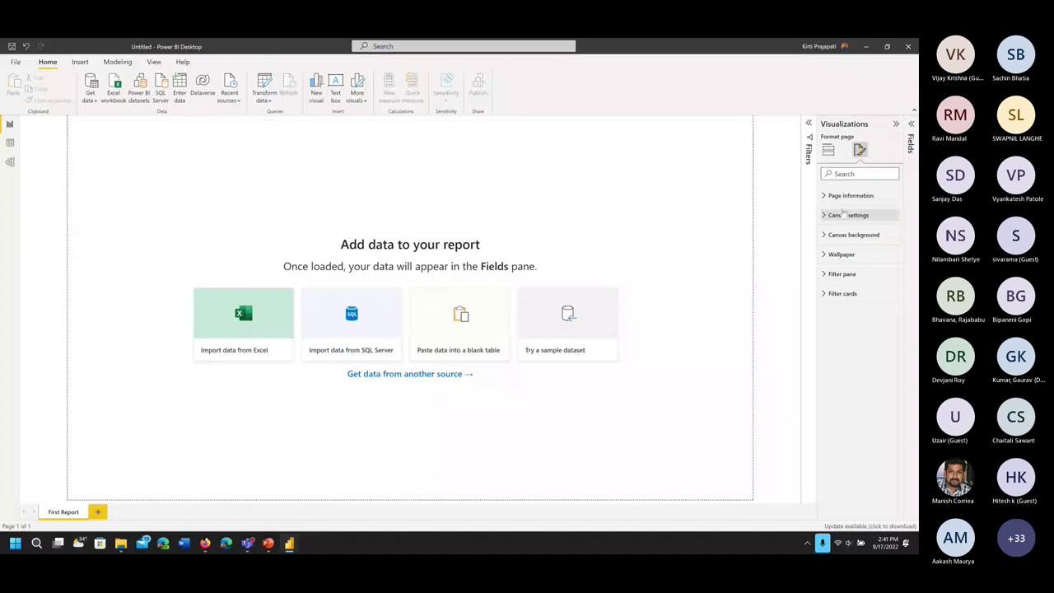
left_click(828, 149)
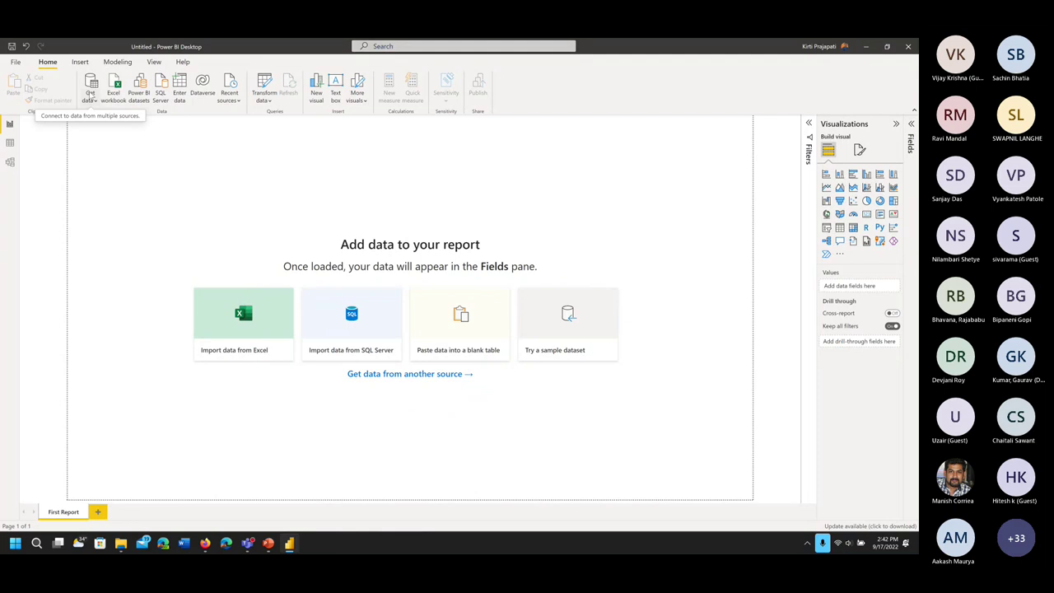
Capture a screen snip of the data connection commands, from Get data to Recent sources, to the clipboard
key("Print")
left_click_drag(69, 66, 247, 120)
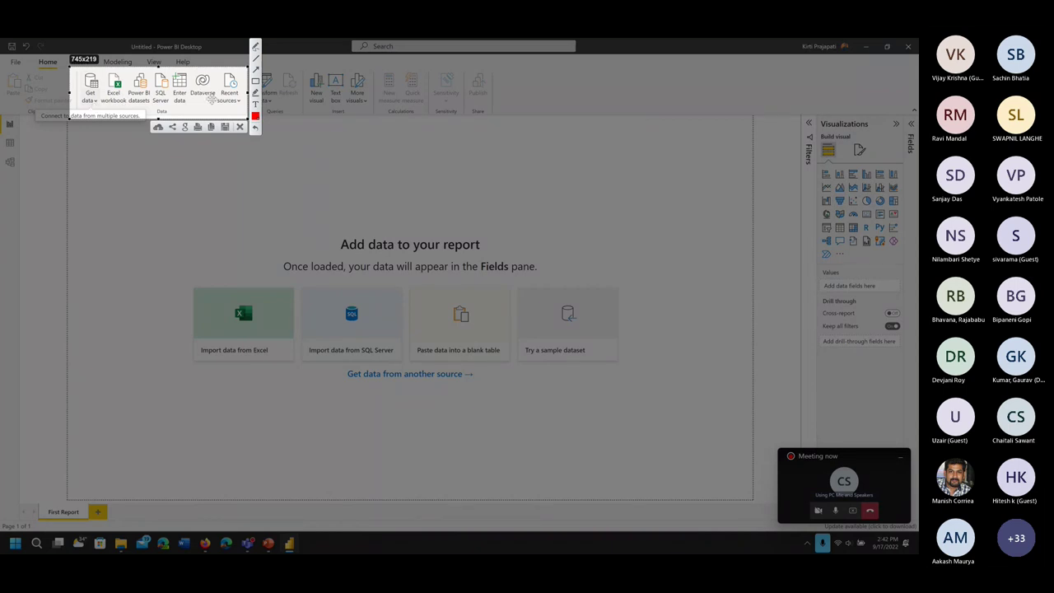
key("ctrl+c")
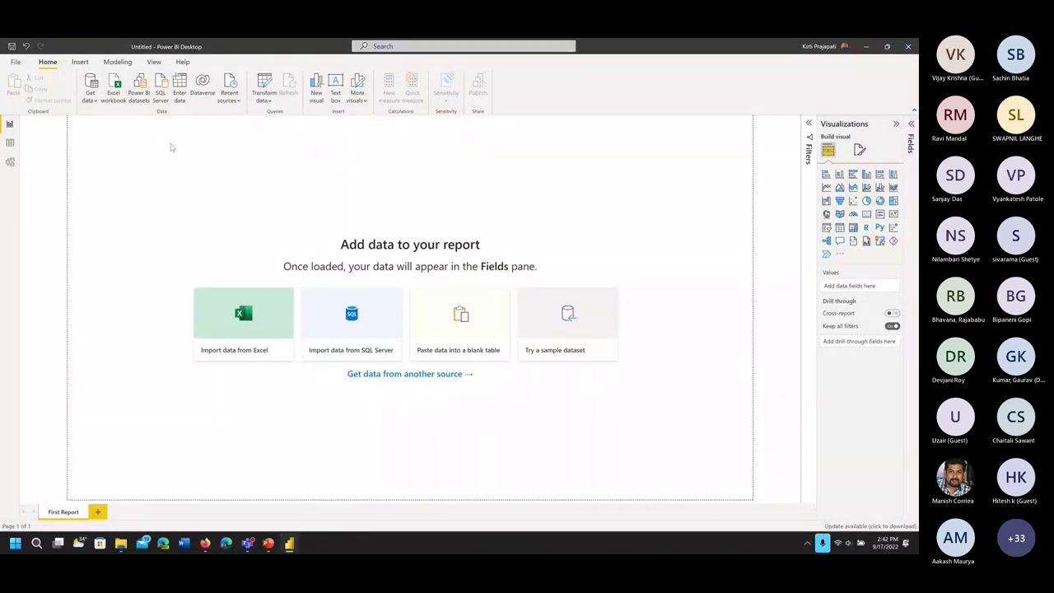
Start a manually entered table and name its two columns ID and Name
left_click(179, 86)
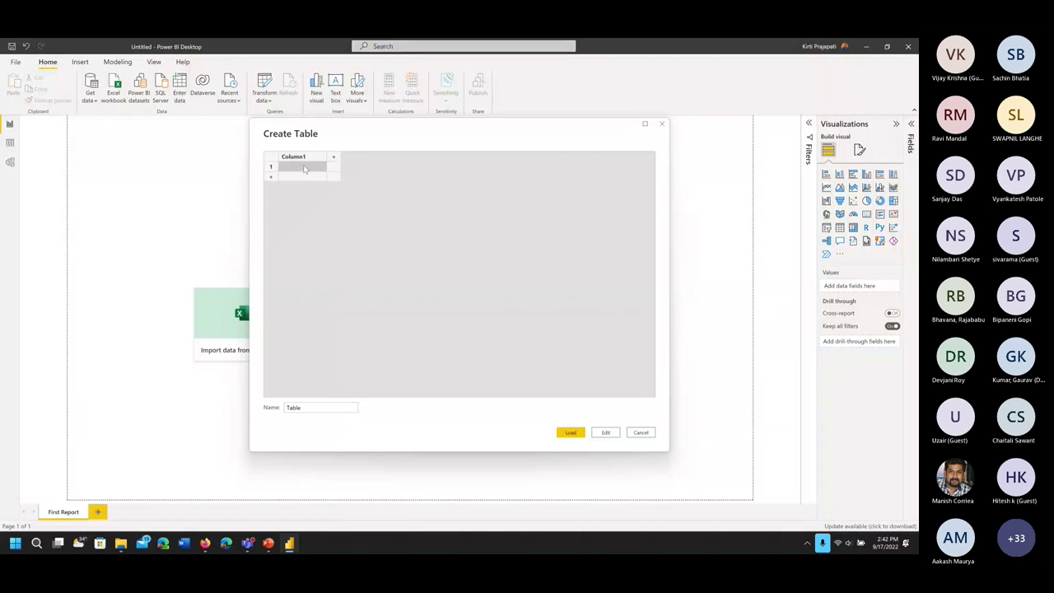
left_click(301, 168)
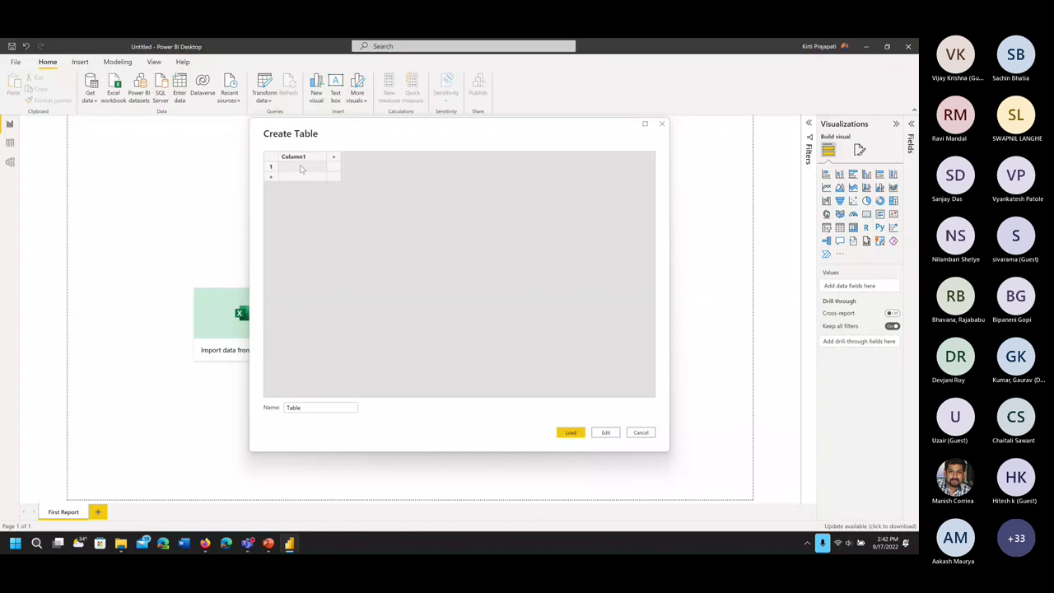
double_click(299, 157)
type("ID")
key("Tab")
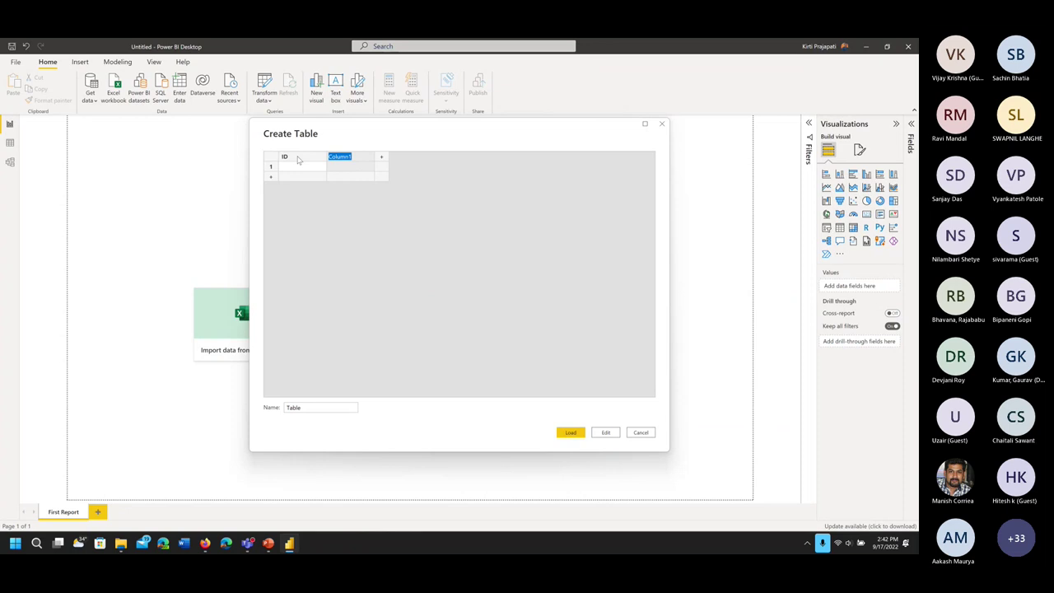
type("Name")
Fill the first two rows of the table with ID 1, Name KP and ID 2, Name SP
left_click(301, 167)
type("1")
left_click(352, 168)
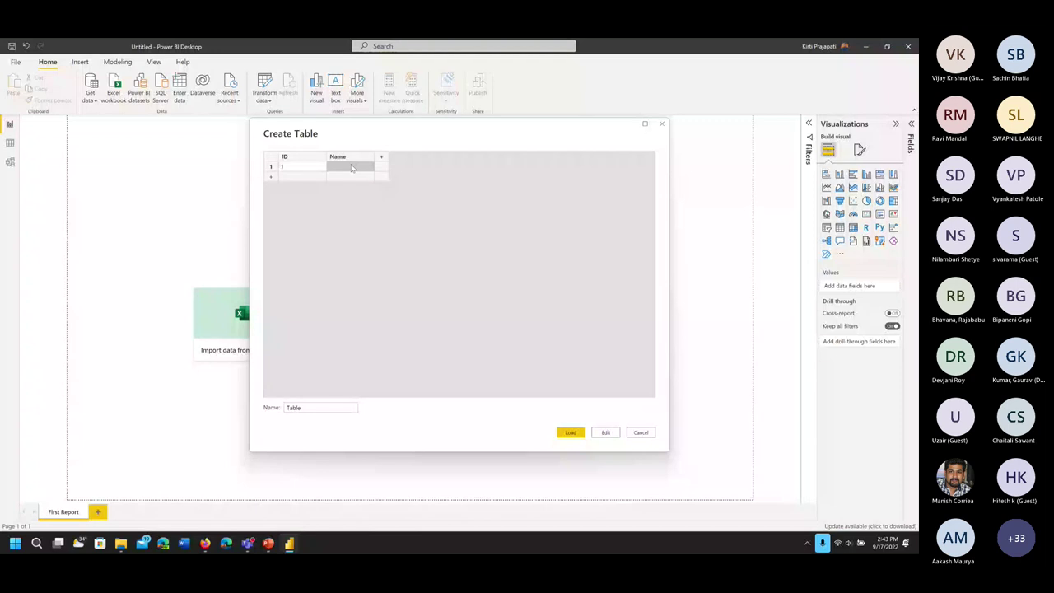
type("KP")
key("Tab")
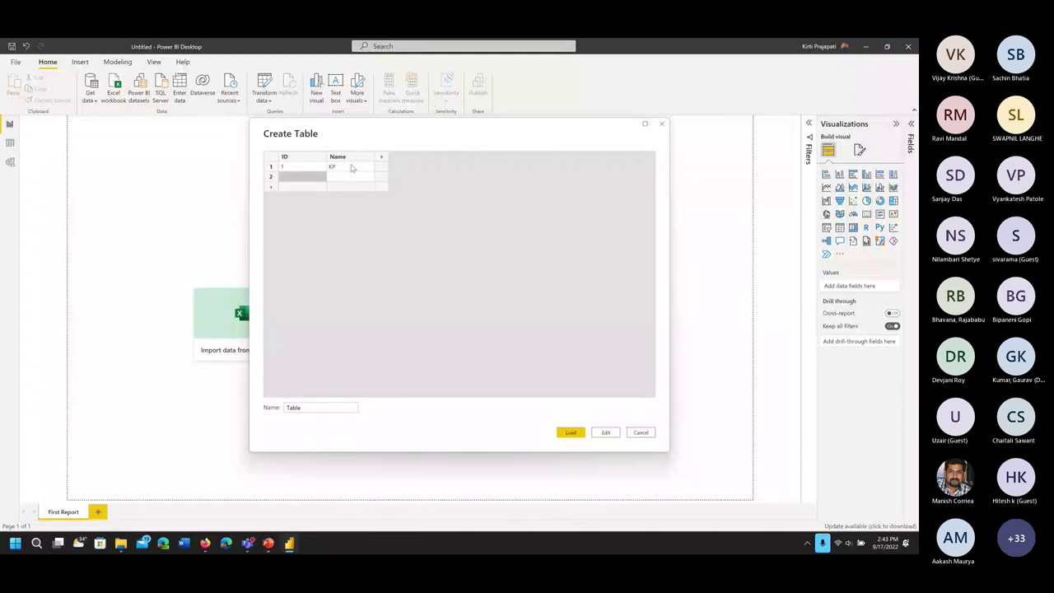
type("2")
key("Tab")
type("SP")
key("Return")
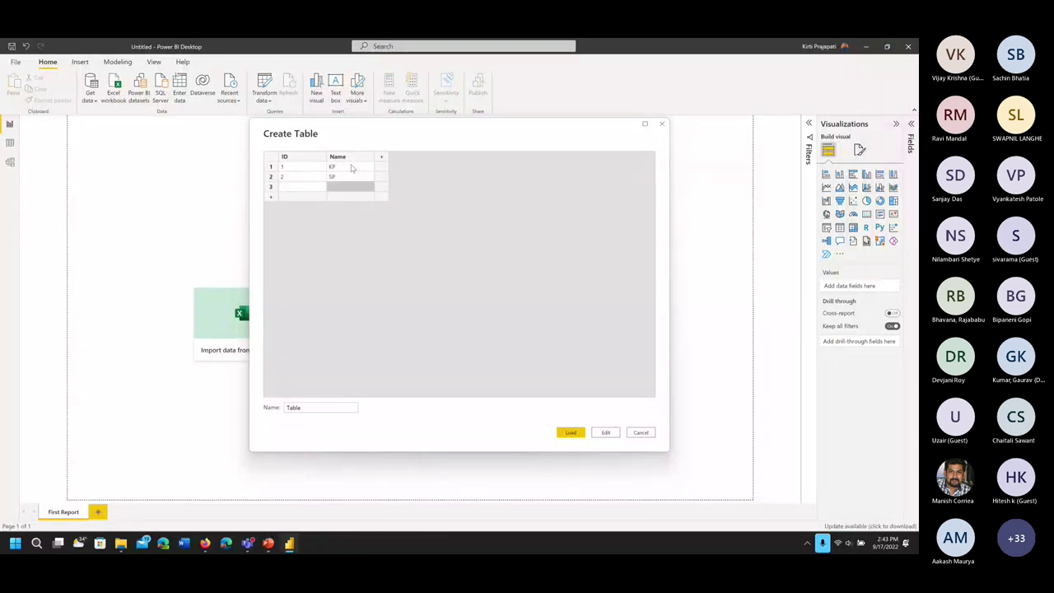
Add a third row to the table with ID 3 and Name SZ
type("3")
key("BackSpace")
key("shift+Tab")
type("3")
key("Tab")
type("SZ")
key("Return")
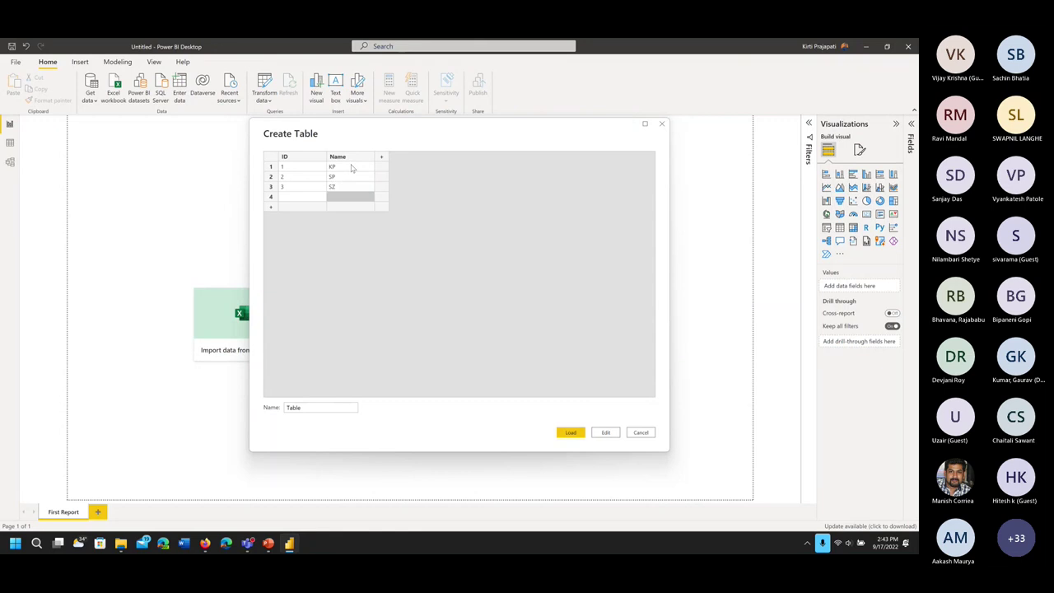
Load the entered data under the name Table and show its columns in the Fields pane
left_click_drag(322, 407, 283, 407)
left_click(310, 407)
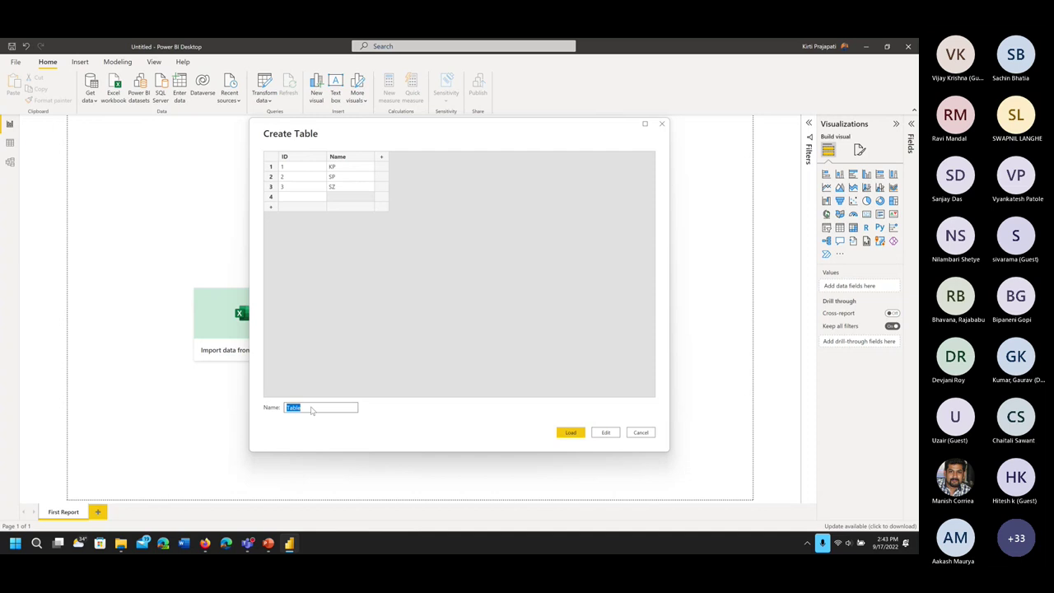
left_click(569, 431)
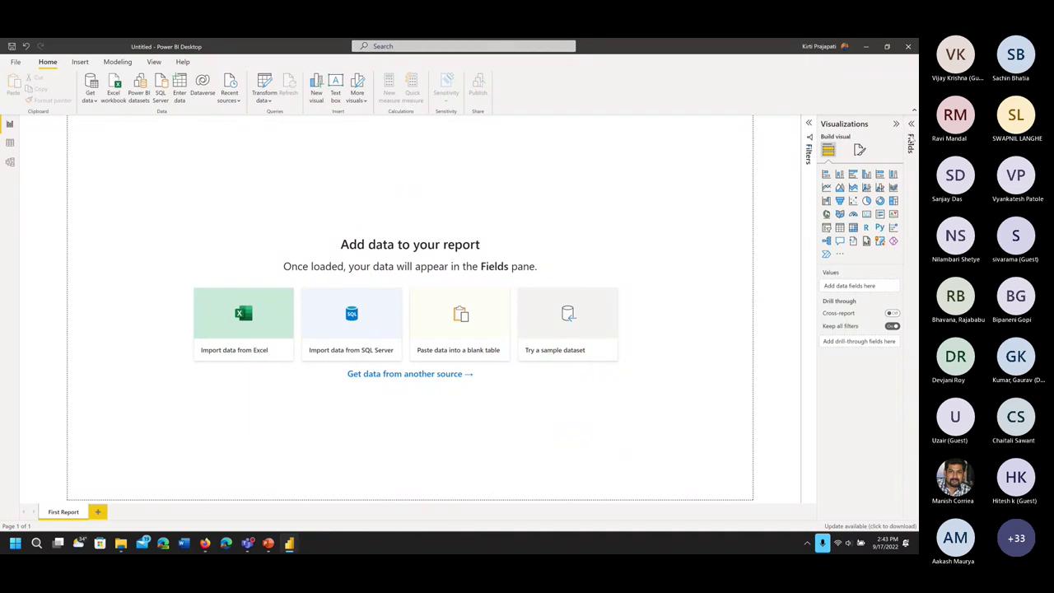
left_click(710, 124)
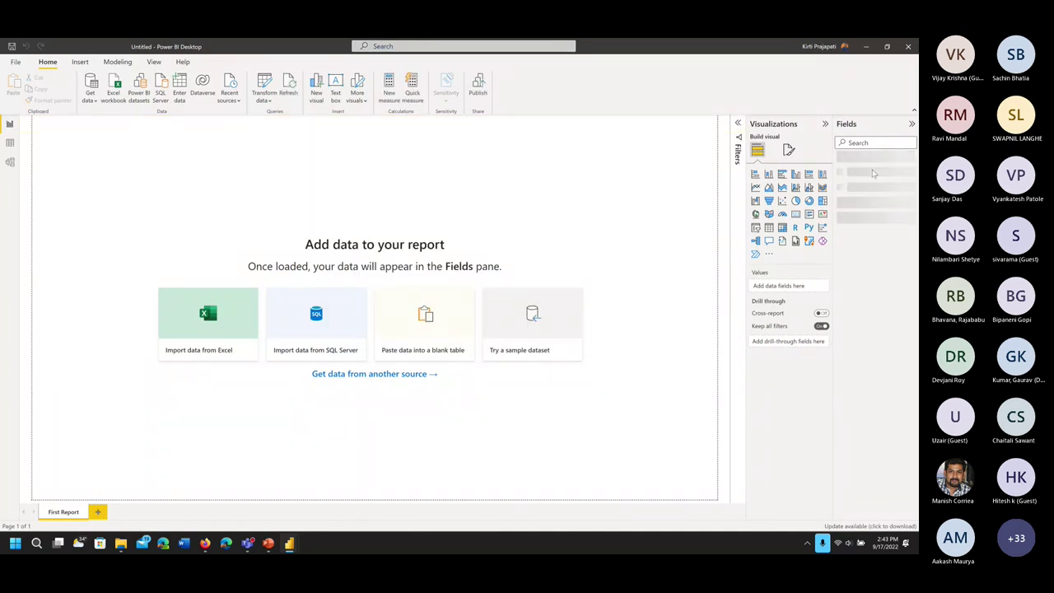
left_click(840, 159)
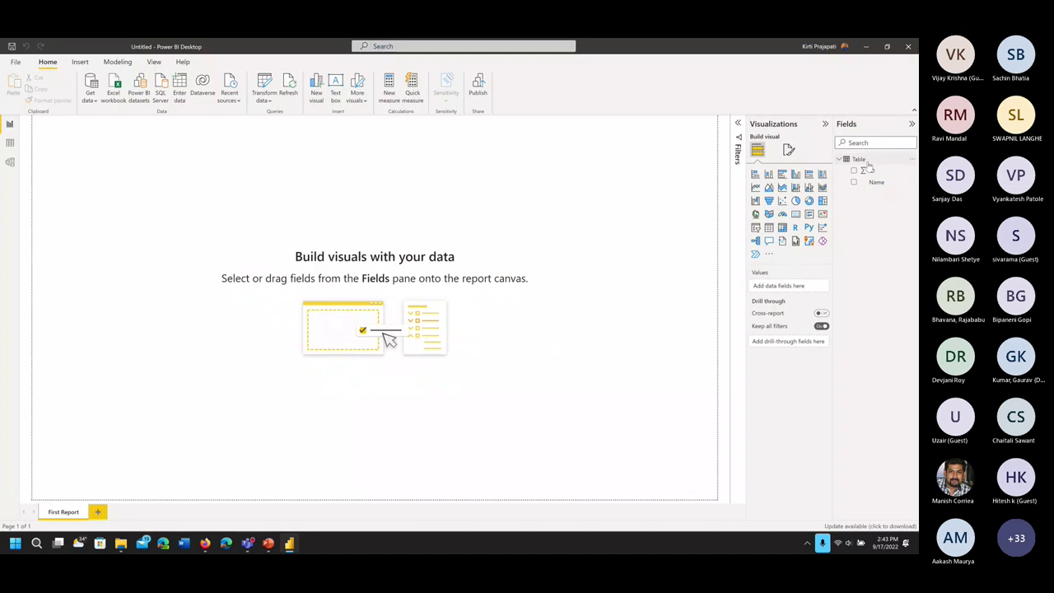
Show the additional options available for the loaded table and capture a screen snip around its More options control
left_click(912, 159)
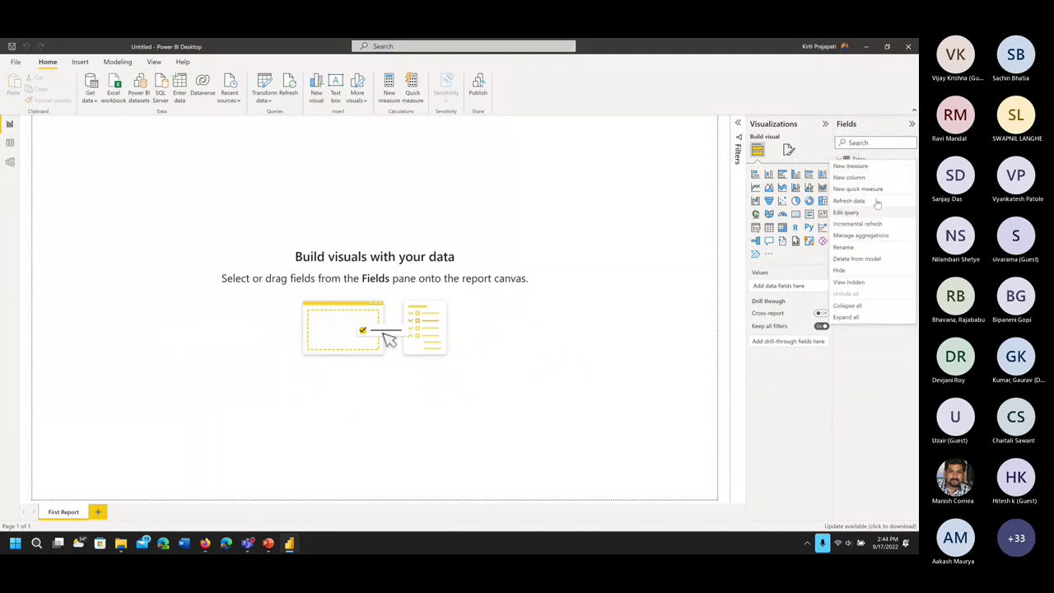
left_click(873, 146)
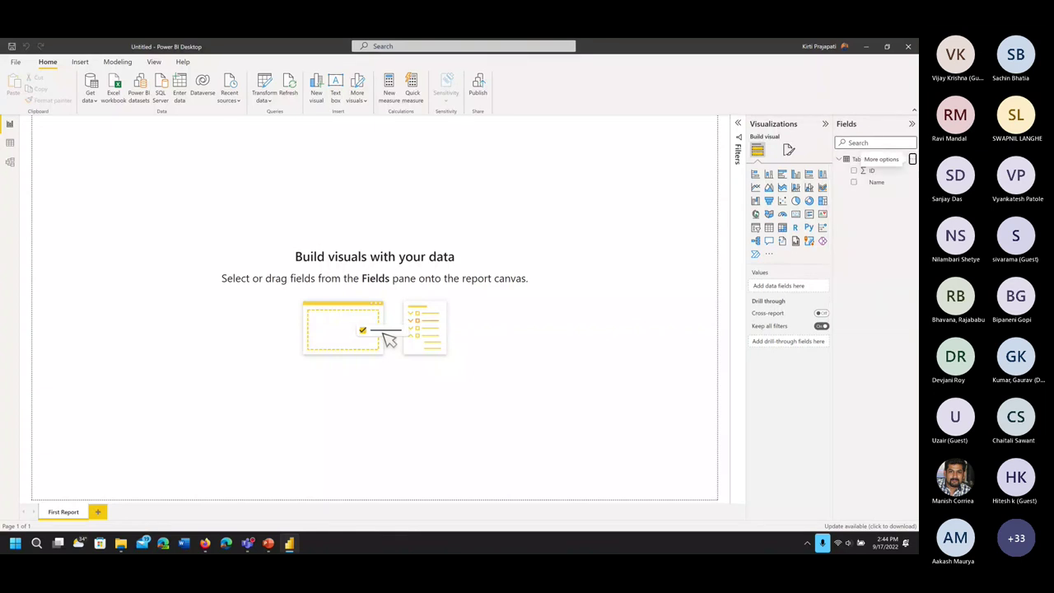
key("Print")
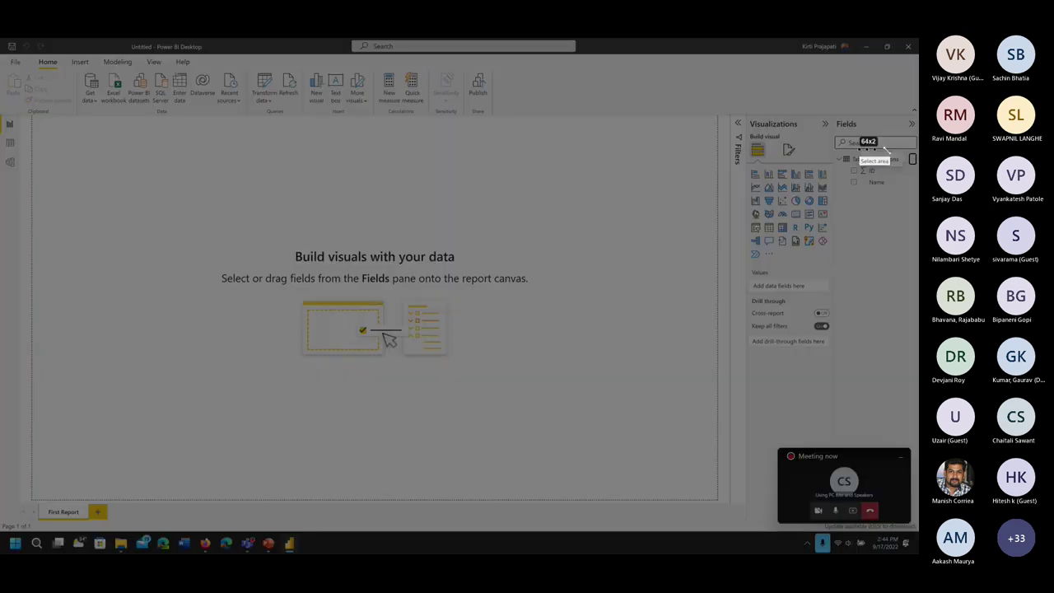
left_click_drag(886, 150, 917, 177)
key("ctrl+c")
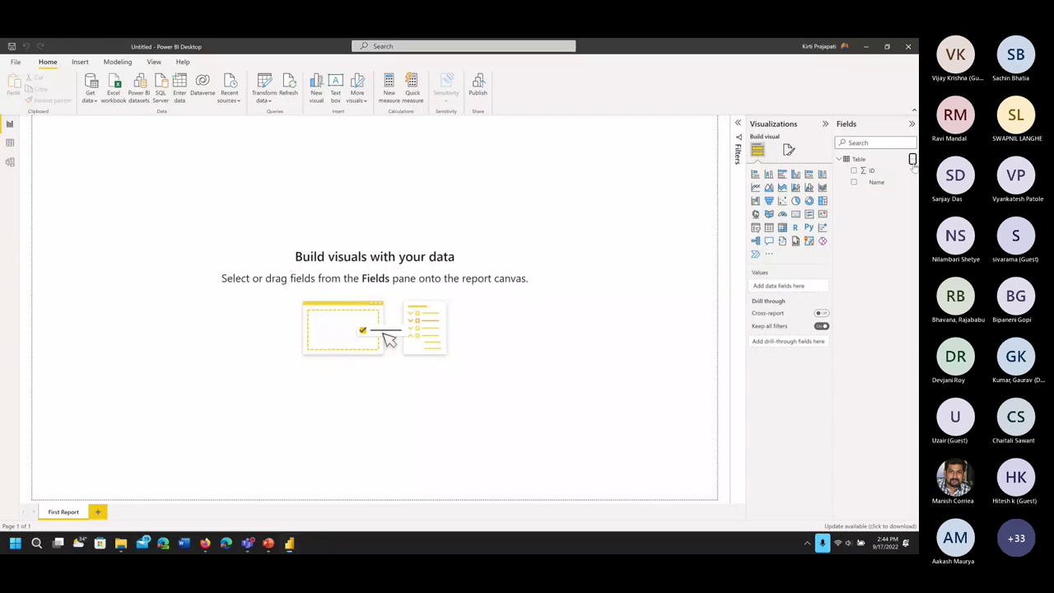
left_click(913, 159)
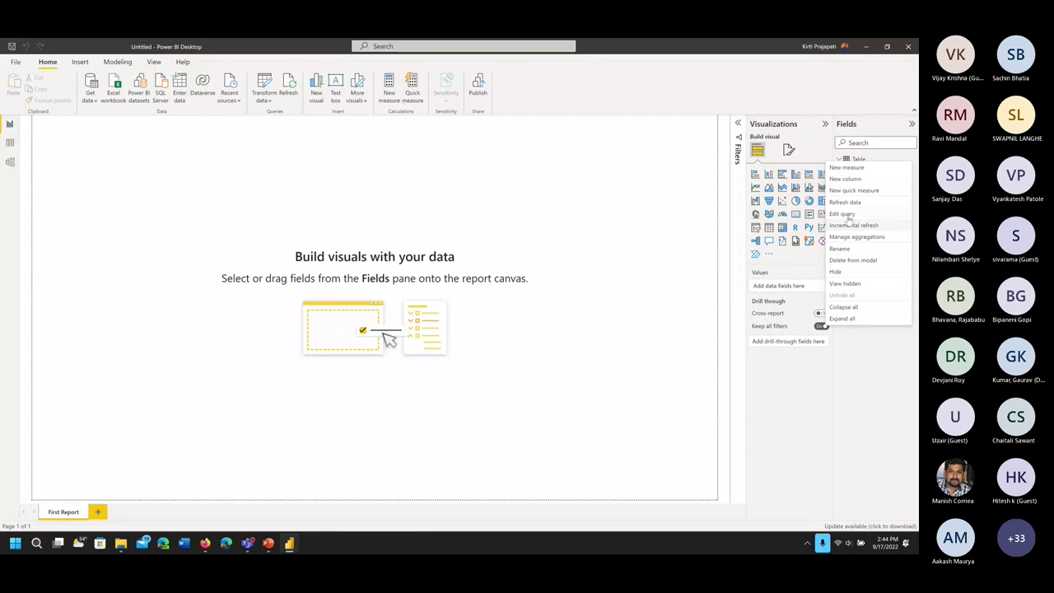
left_click(858, 100)
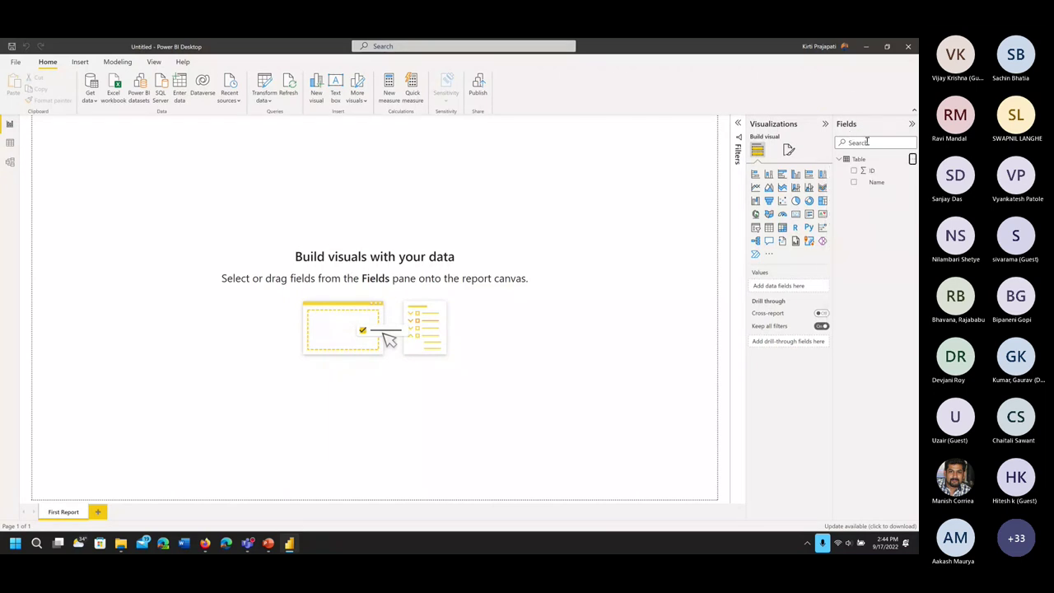
Rename the loaded table as First Table
left_click(912, 159)
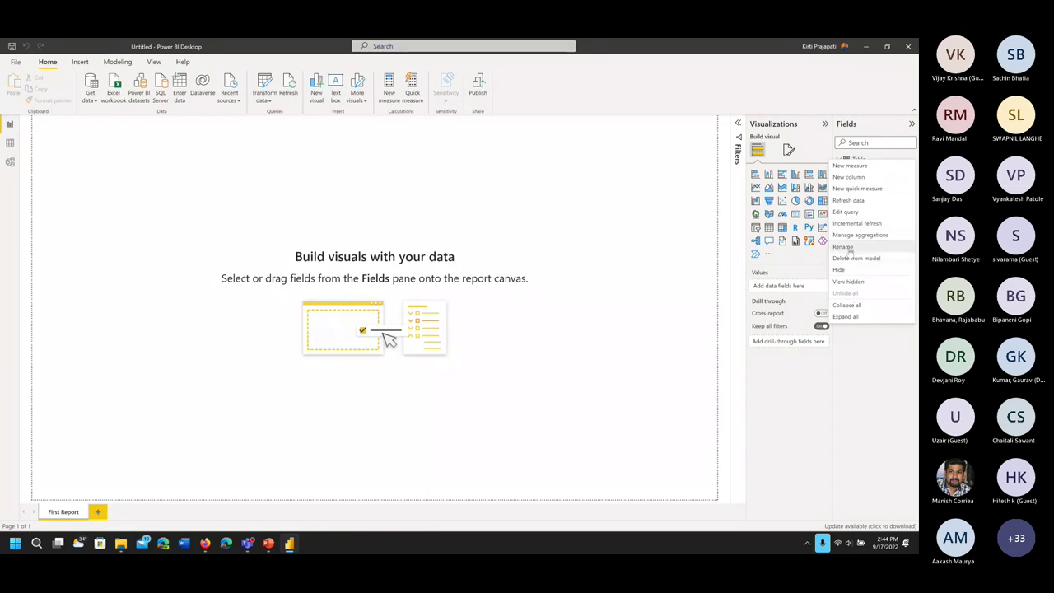
left_click(850, 250)
type("First")
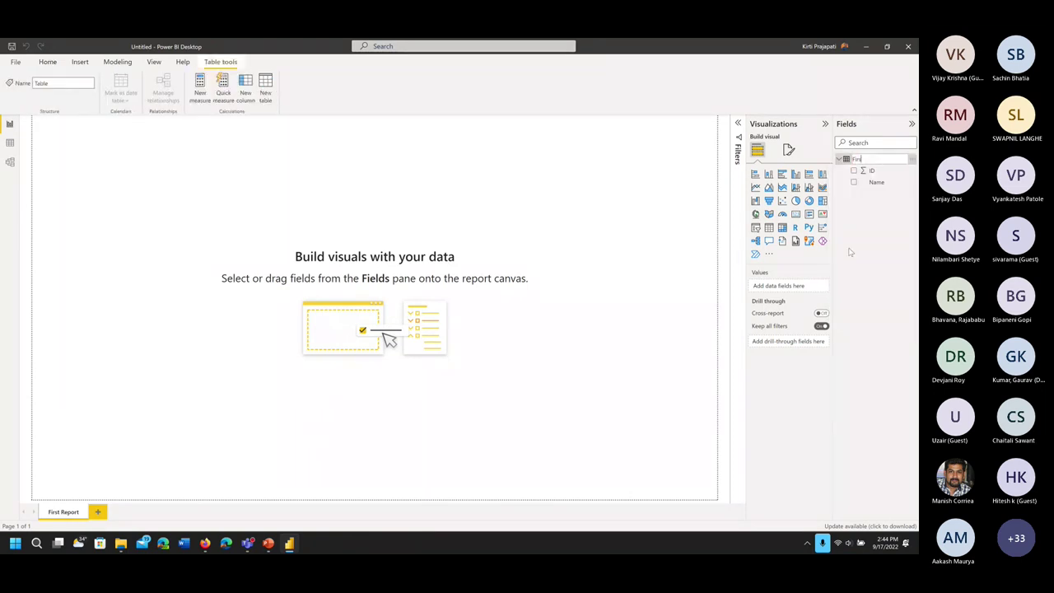
type(" Table")
key("Return")
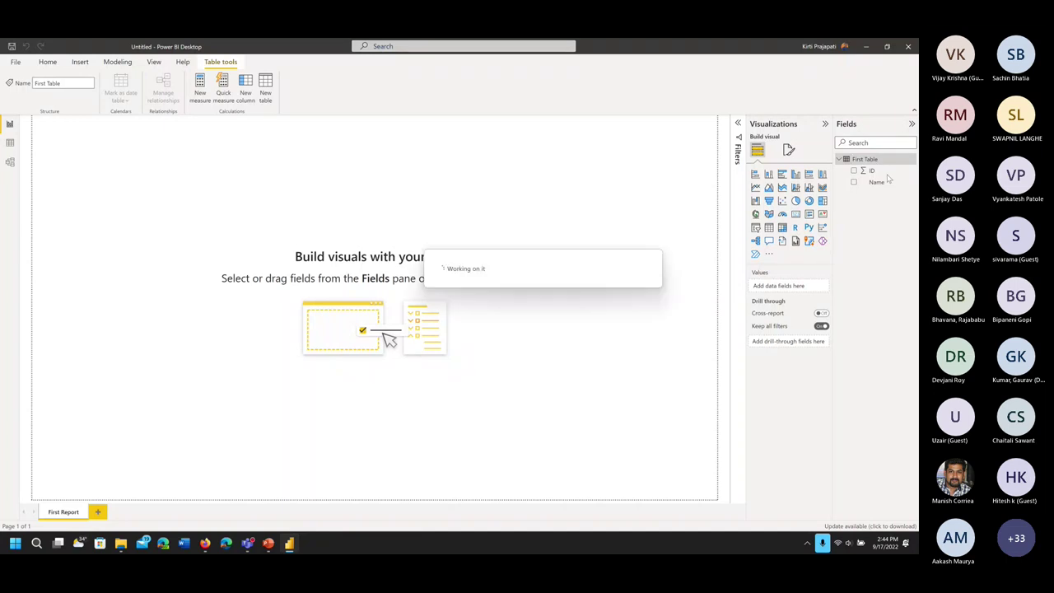
Open First Table's query for editing in the Power Query Editor and highlight the Queries list
right_click(863, 159)
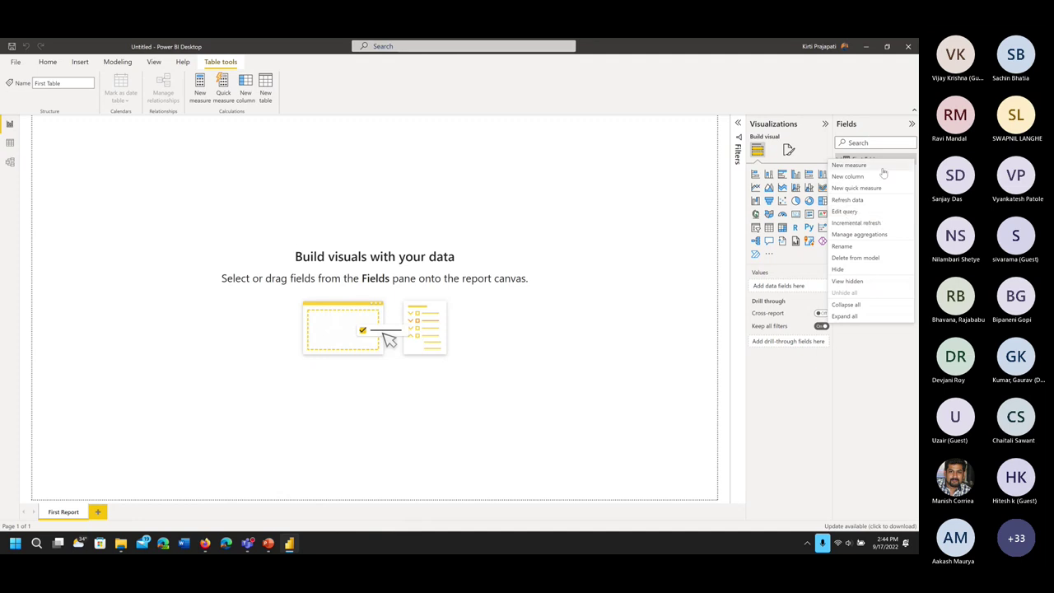
left_click(845, 211)
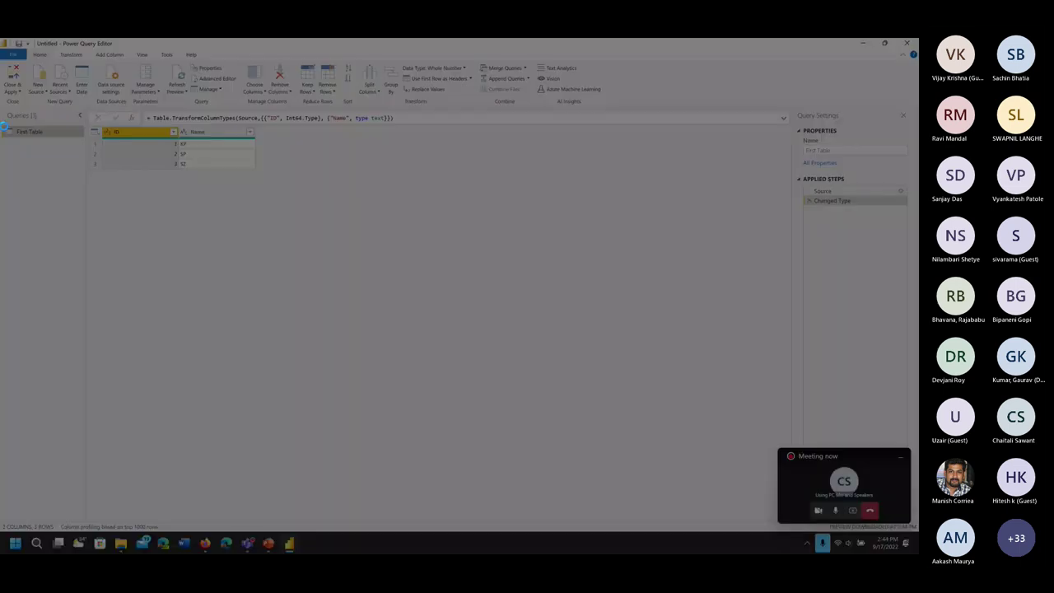
mouse_move(5, 108)
left_mouse_down()
mouse_move(35, 123)
mouse_move(79, 175)
left_mouse_up()
left_click(76, 181)
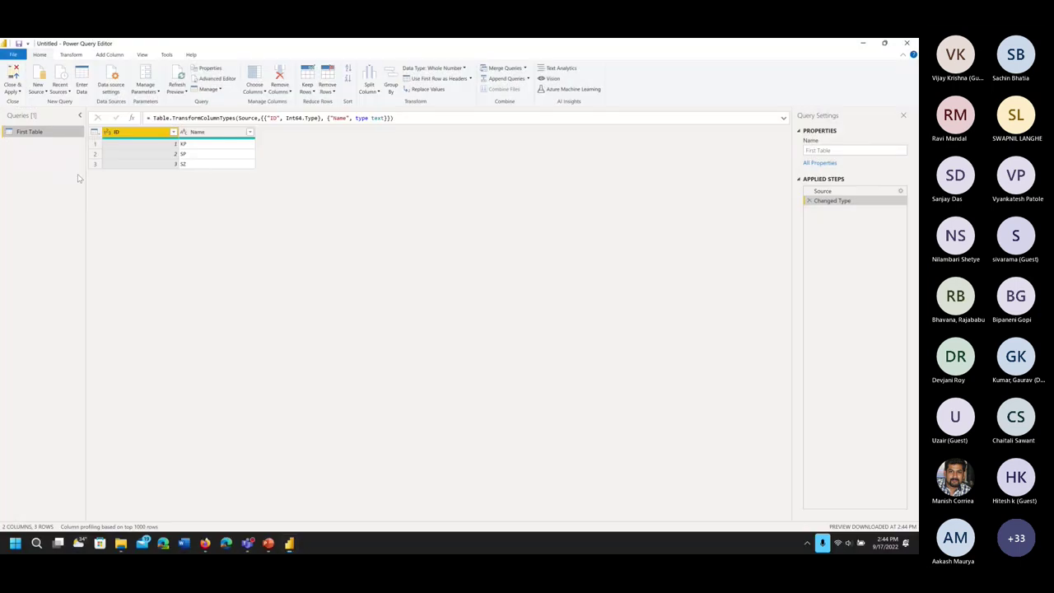
Capture a screen snip of the ID and Name data preview to the clipboard
key("super+shift+s")
mouse_move(92, 121)
left_mouse_down()
mouse_move(132, 144)
mouse_move(287, 183)
left_mouse_up()
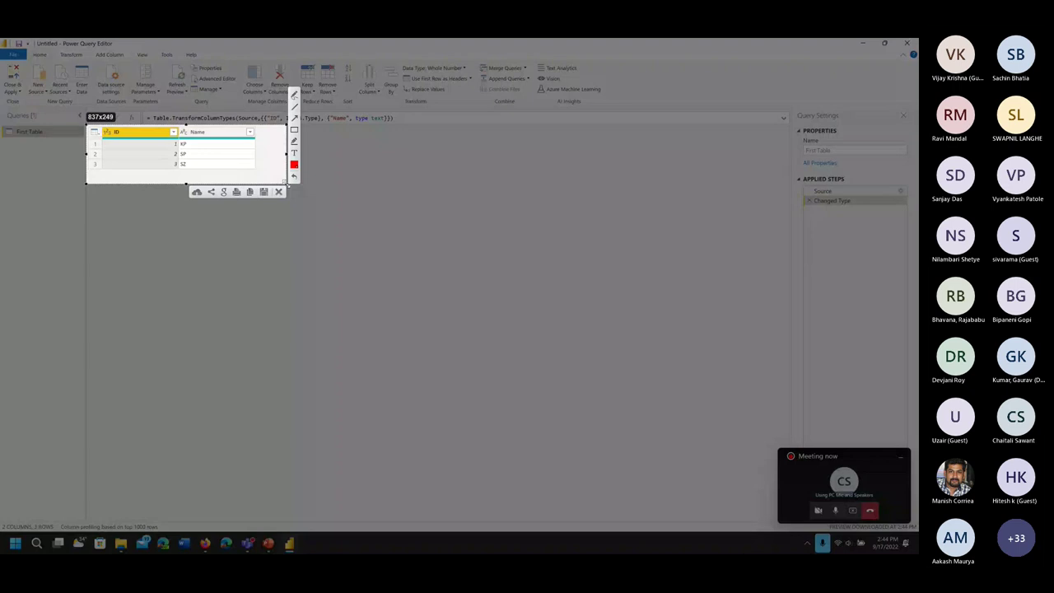
key("ctrl+c")
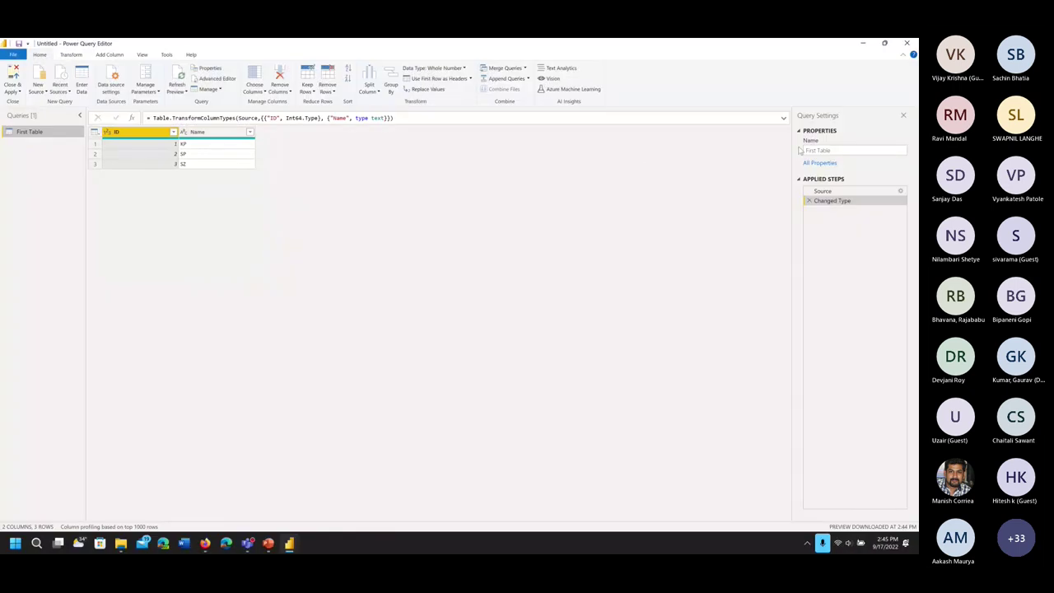
Expand the formula bar, highlight the Table.TransformColumnTypes formula with a screen snip, and collapse the bar again
left_click(783, 120)
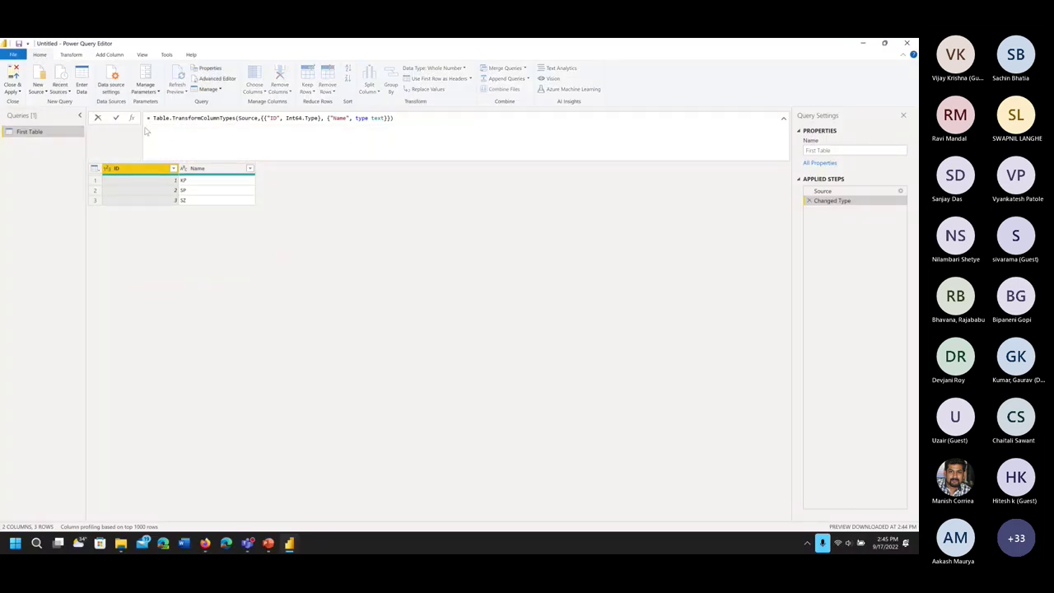
key("Print")
left_click_drag(132, 109, 441, 145)
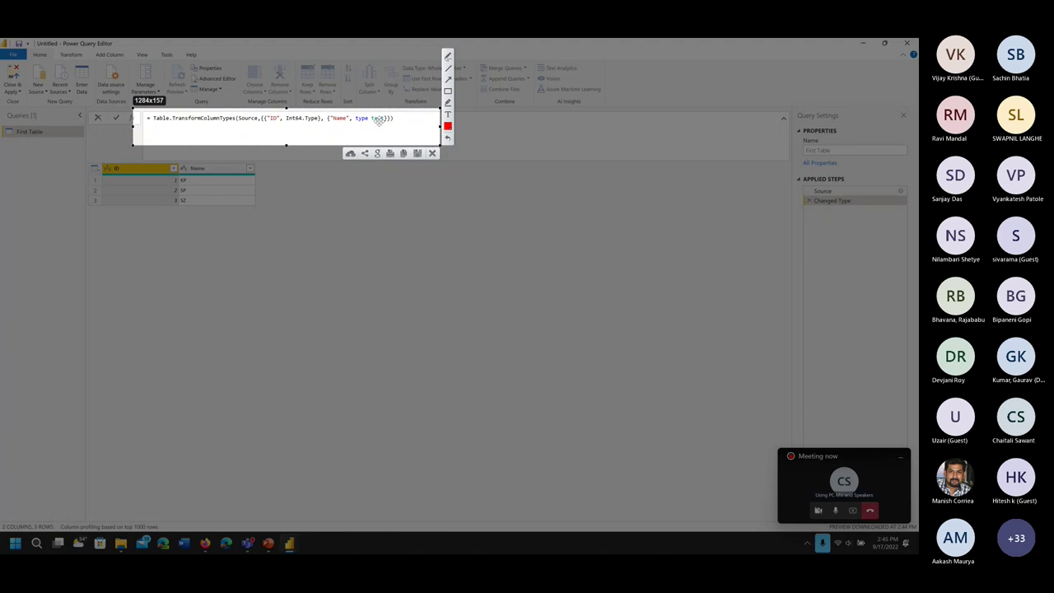
key("Escape")
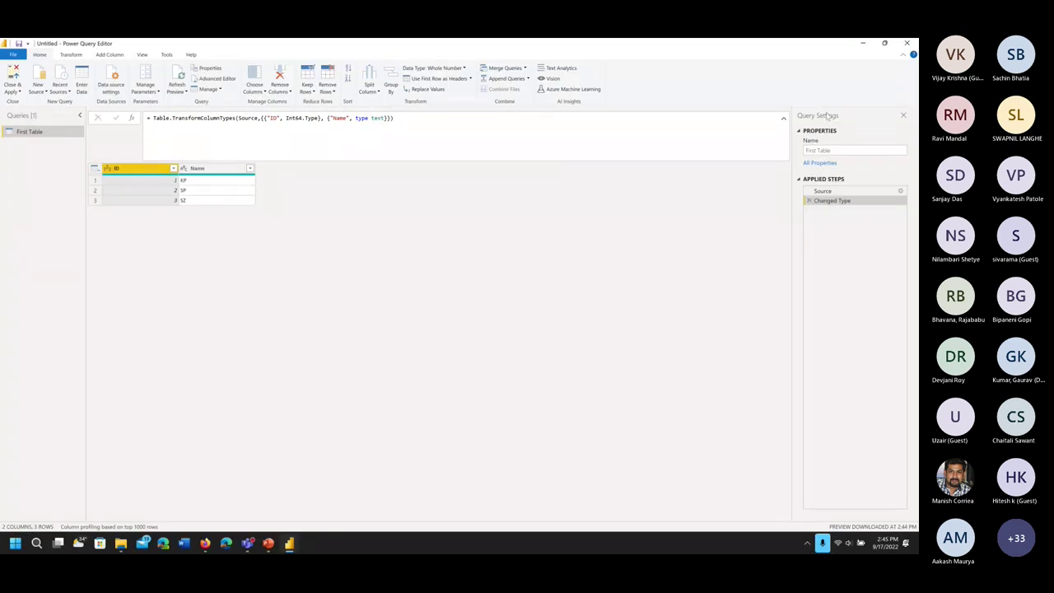
left_click(784, 119)
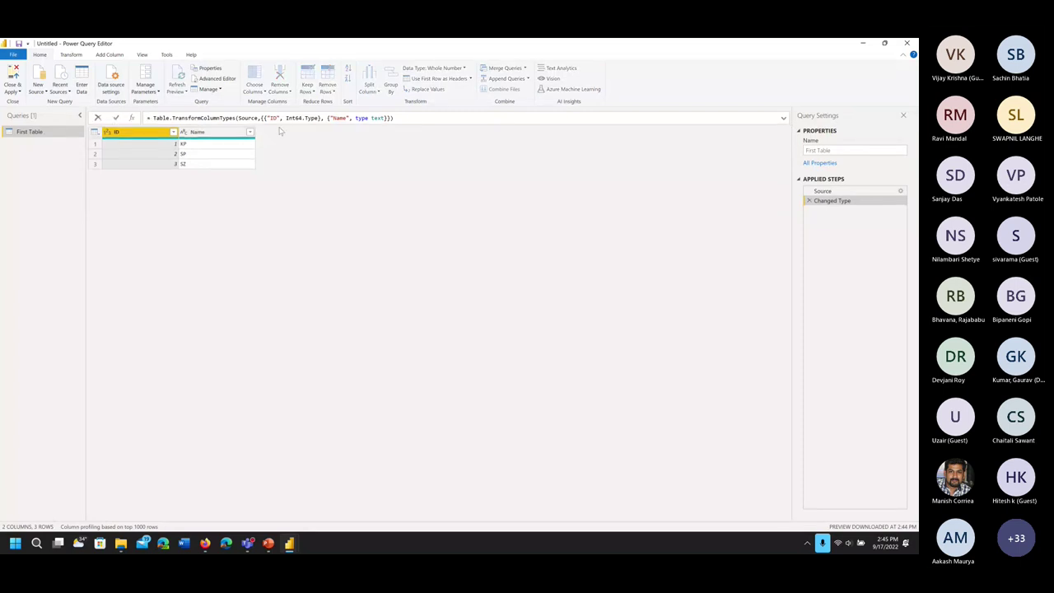
left_click(154, 121)
Show the Close & Apply, Apply and Close choices and capture a screen snip of them to the clipboard
left_click(19, 91)
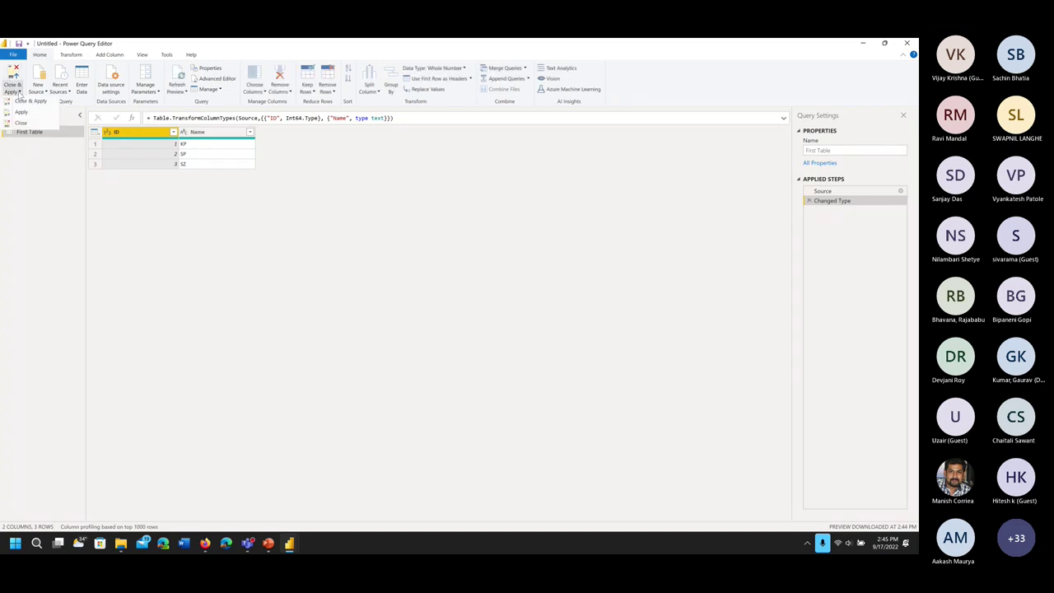
key("Print")
left_click_drag(1, 51, 97, 164)
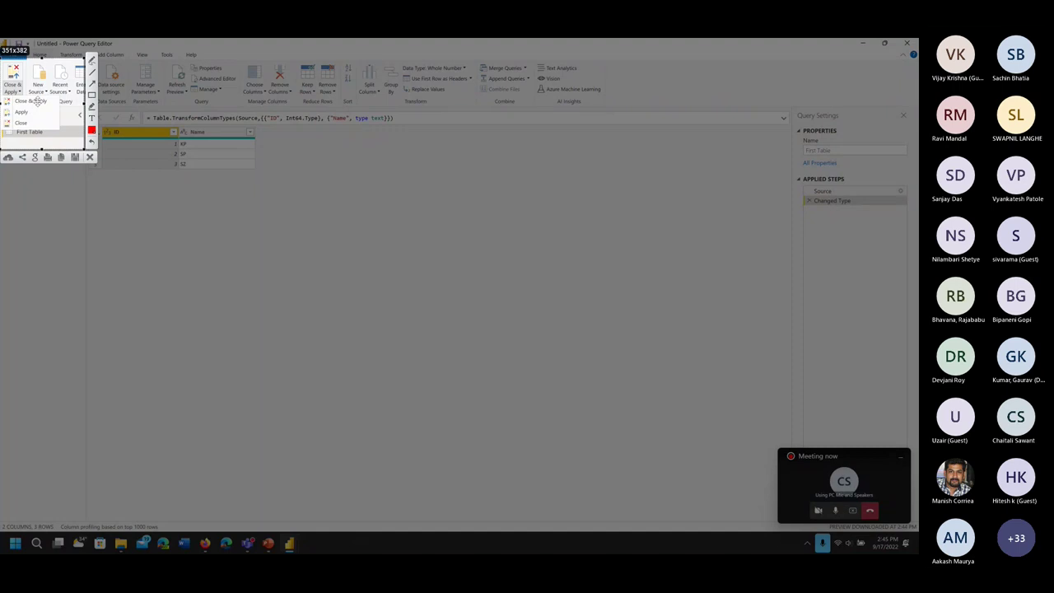
key("ctrl+c")
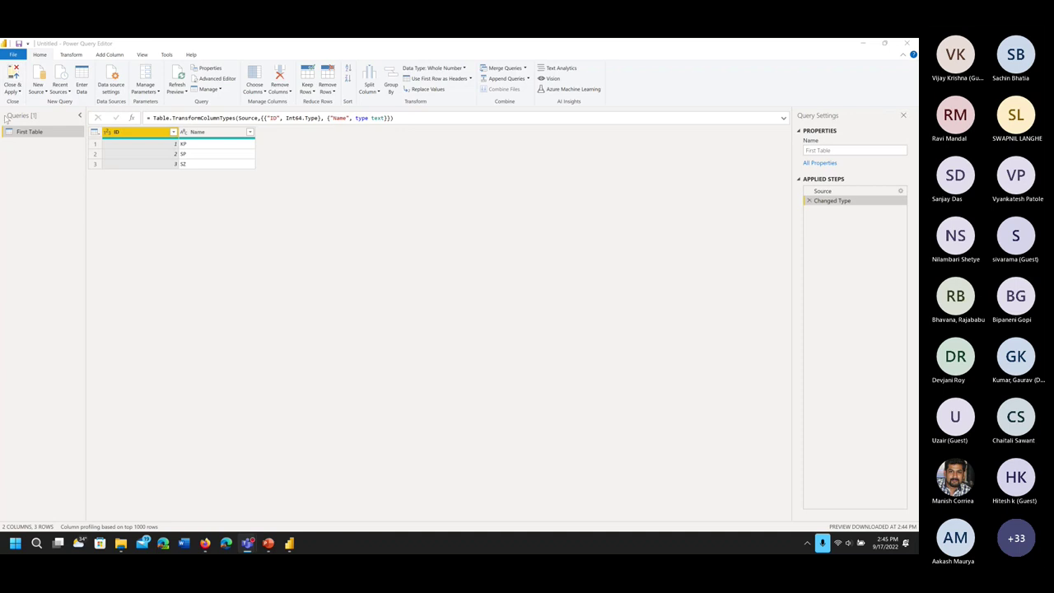
Close the Query Settings pane in the Power Query Editor
left_click(904, 115)
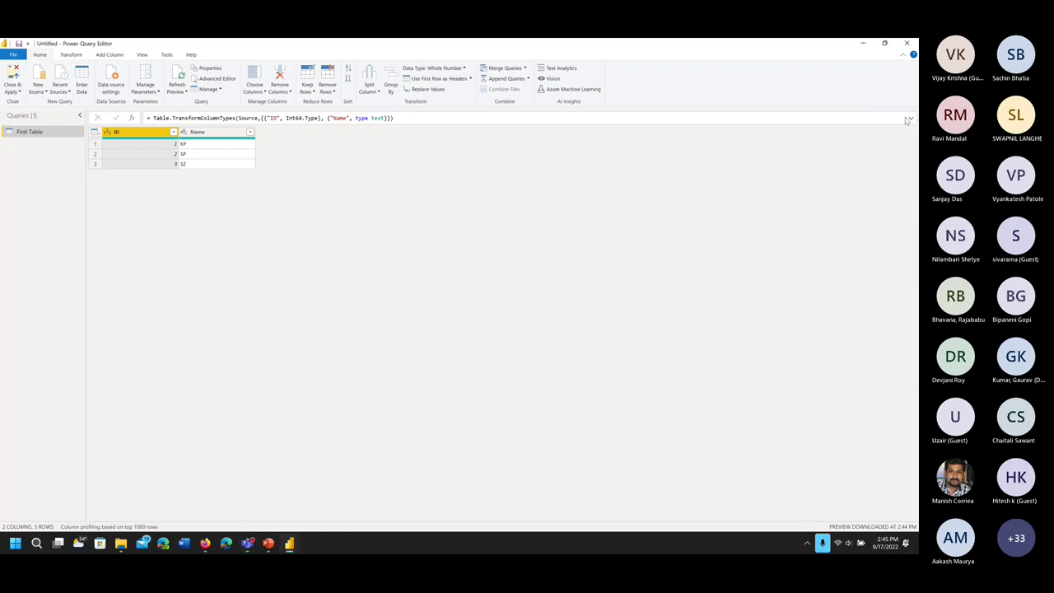
Close the Power Query Editor without applying and chart ID by Name from First Table as columns on the report page
left_click(12, 92)
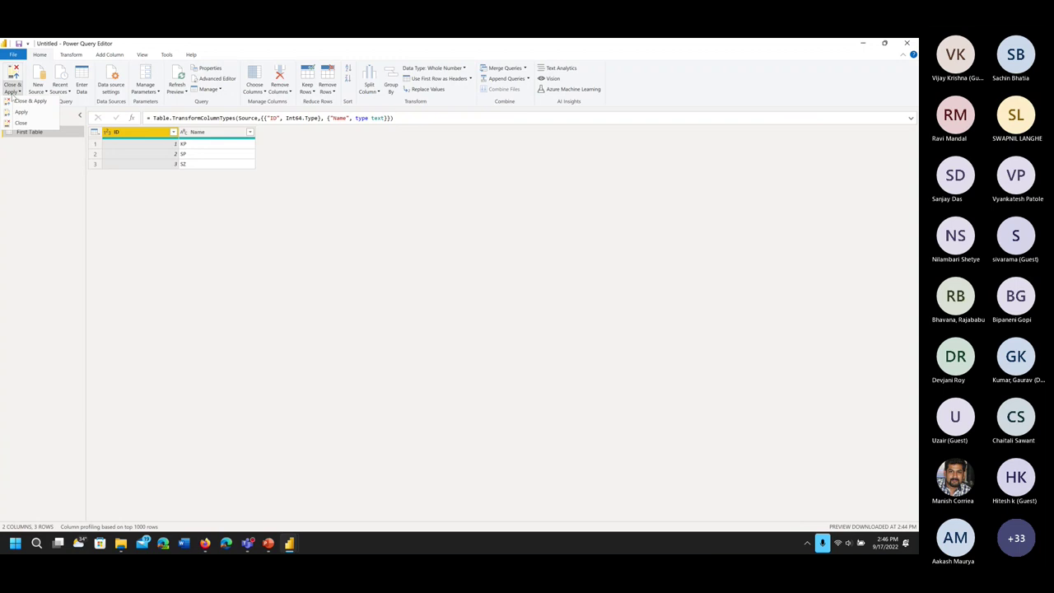
left_click(20, 123)
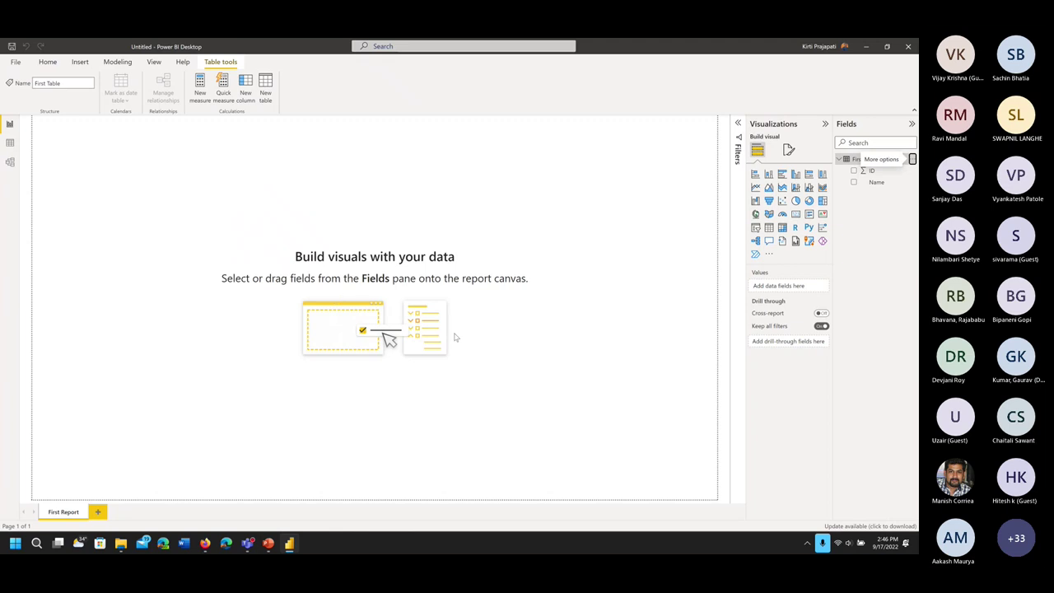
left_click(854, 171)
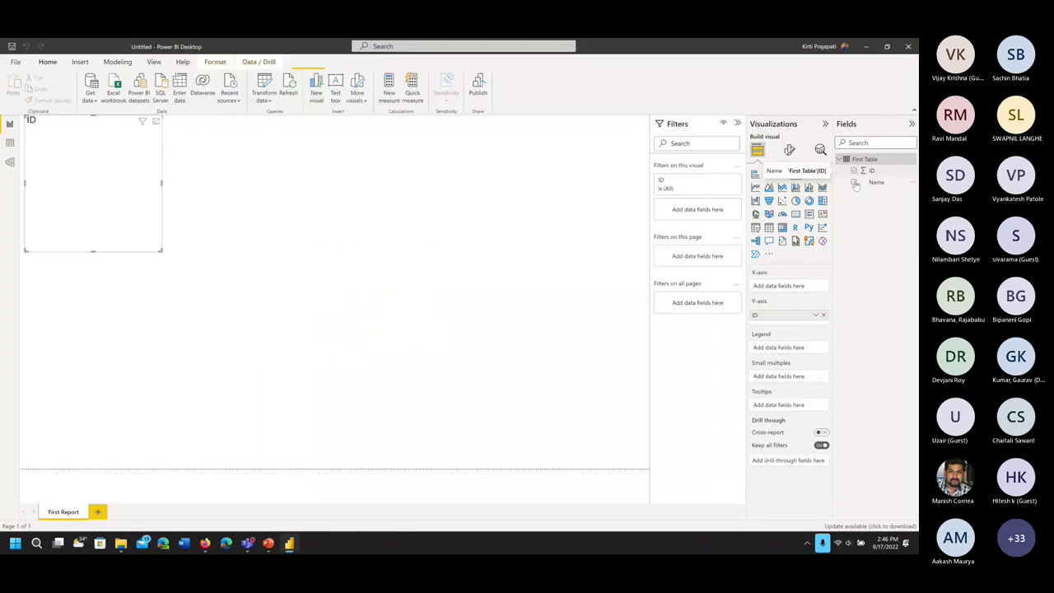
left_click(854, 182)
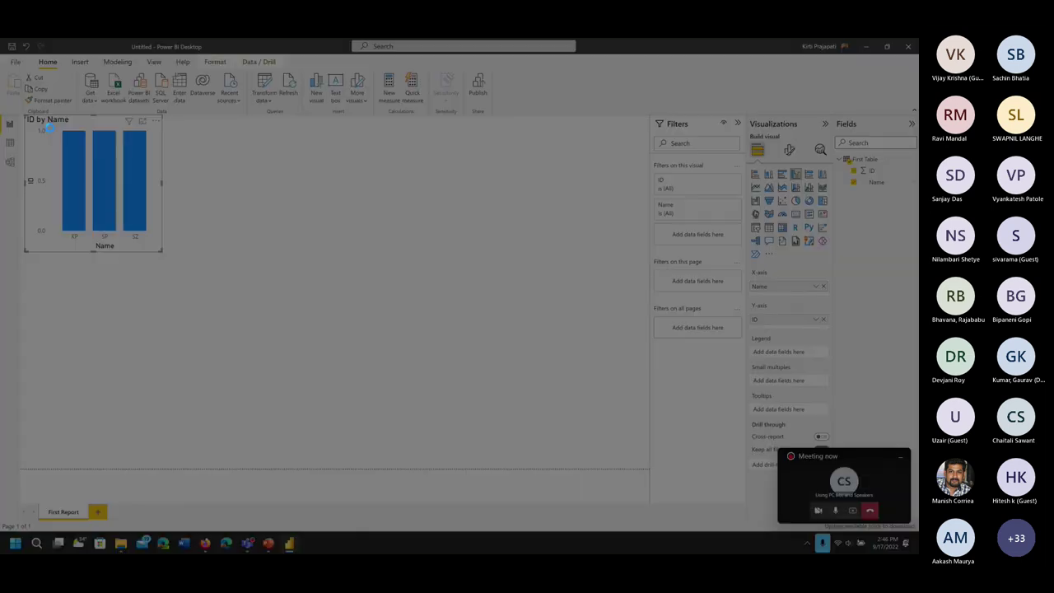
Capture a screen snip of the ID by Name column chart to the clipboard
mouse_move(14, 108)
left_mouse_down()
mouse_move(192, 238)
mouse_move(196, 269)
left_mouse_up()
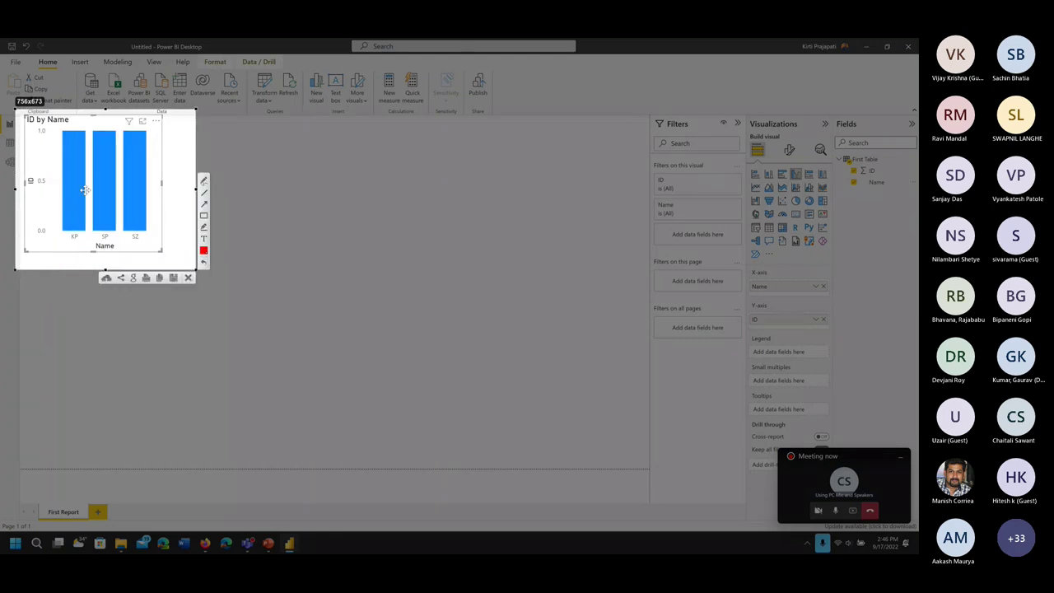
key("ctrl+c")
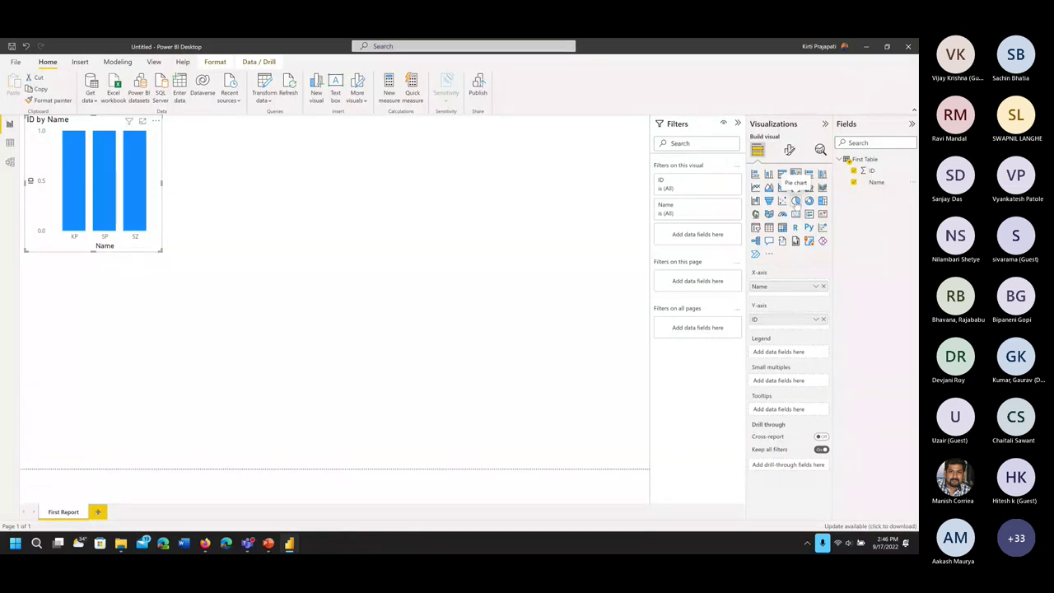
key("Escape")
Add an empty pie chart to the report page and place it beside the column chart
left_click(796, 202)
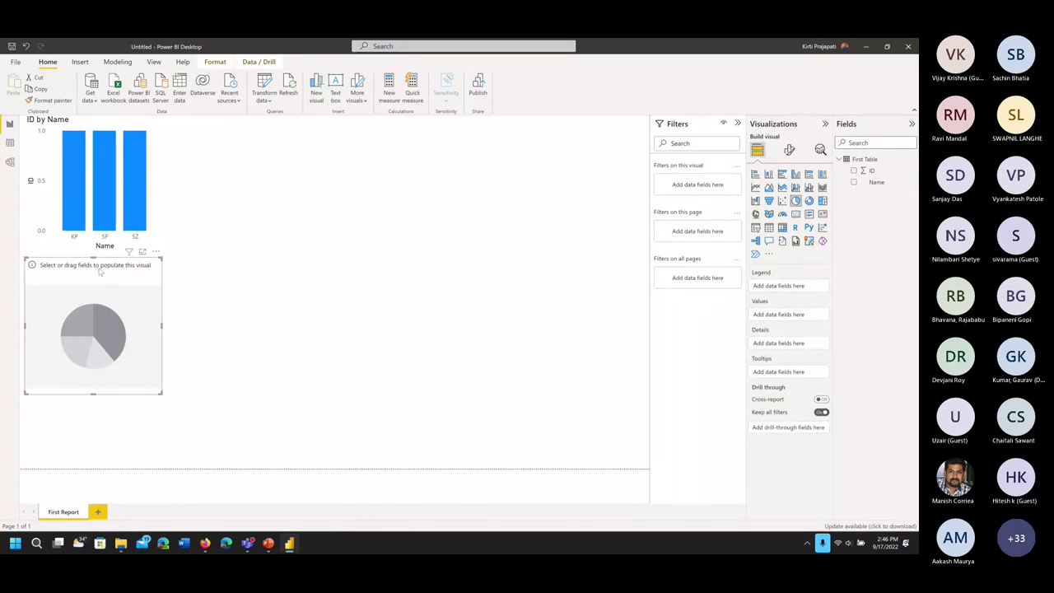
left_click_drag(100, 272, 271, 135)
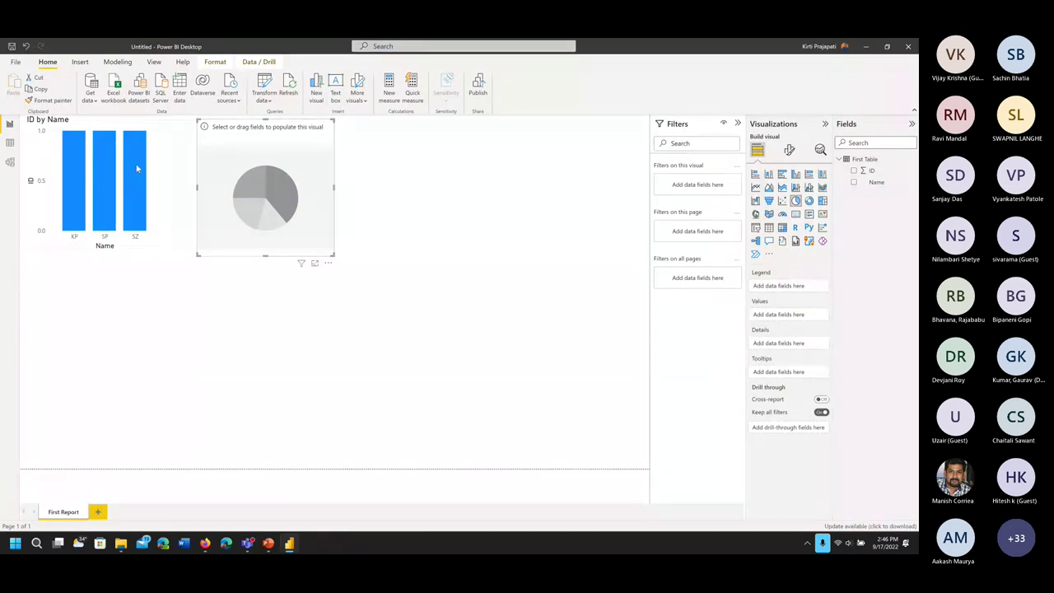
Select the ID by Name column chart and highlight its Filters pane with a screen snip, dismissing the snip
left_click(86, 124)
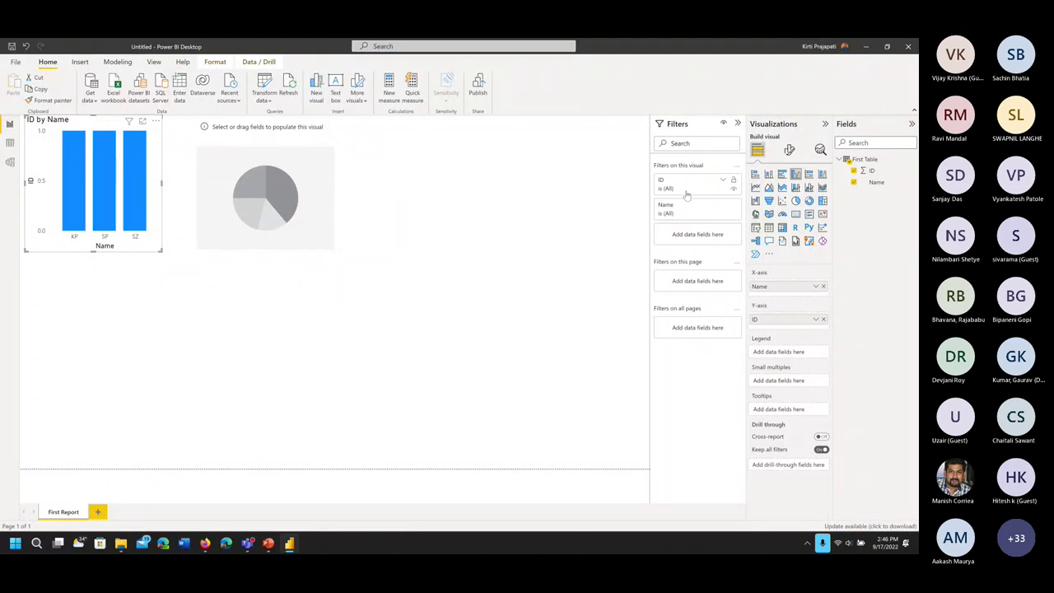
key("super+shift+s")
mouse_move(634, 102)
left_mouse_down()
mouse_move(791, 339)
mouse_move(747, 385)
left_mouse_up()
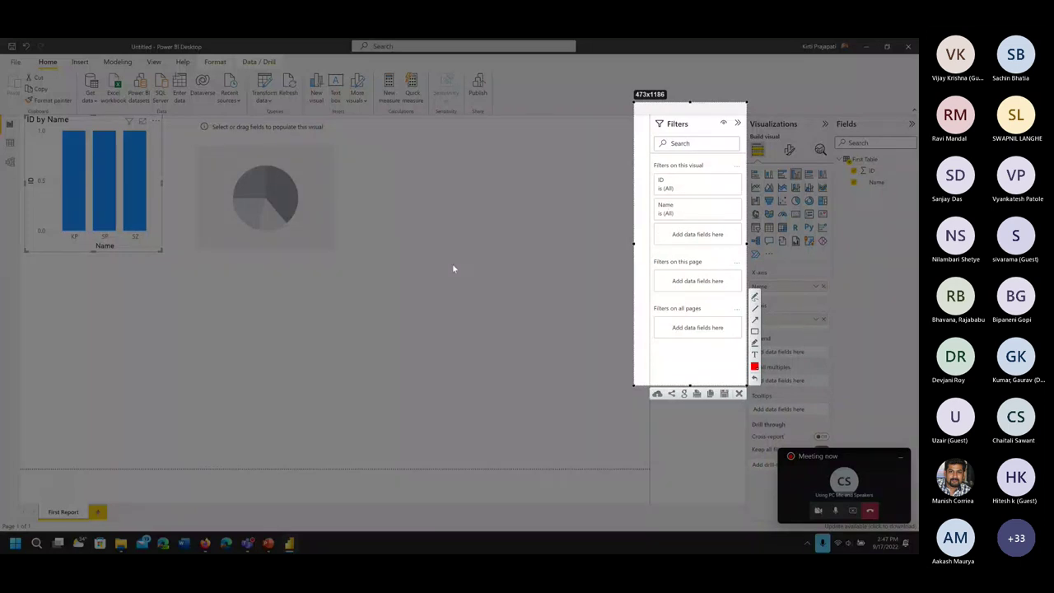
key("Escape")
Capture a screen snip of the empty pie chart to the clipboard
key("Print")
left_click_drag(180, 118, 350, 271)
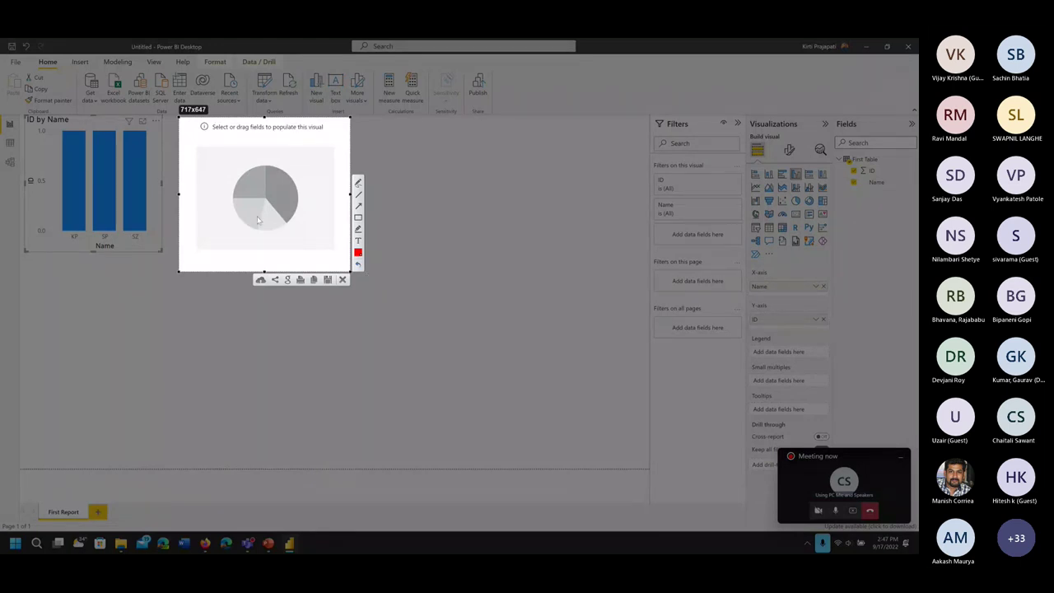
key("ctrl+c")
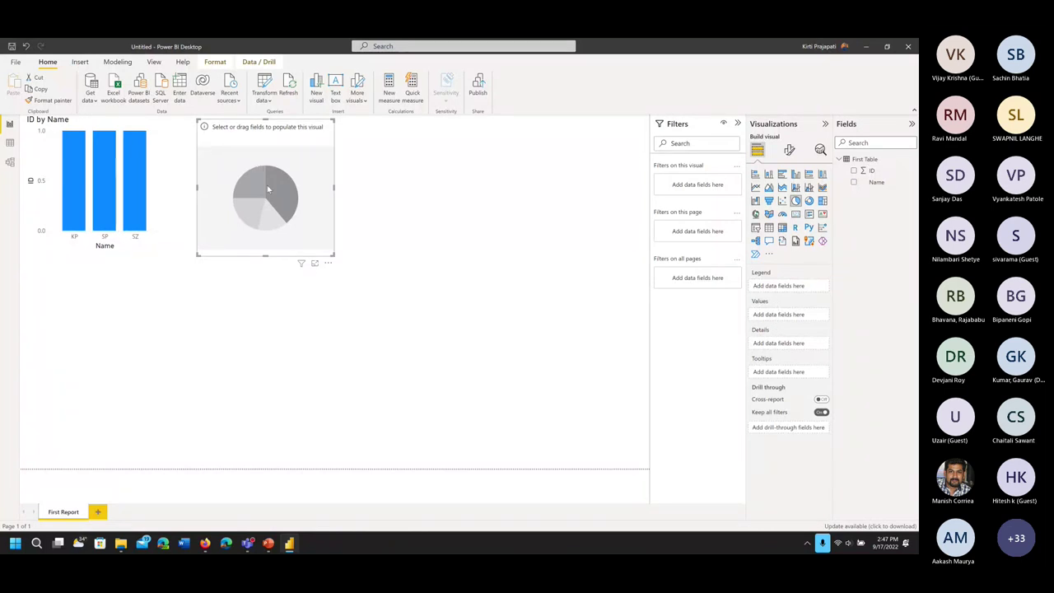
Try Name as the pie chart's legend, snip its field wells to the clipboard, and remove Name from the chart
left_click(855, 183)
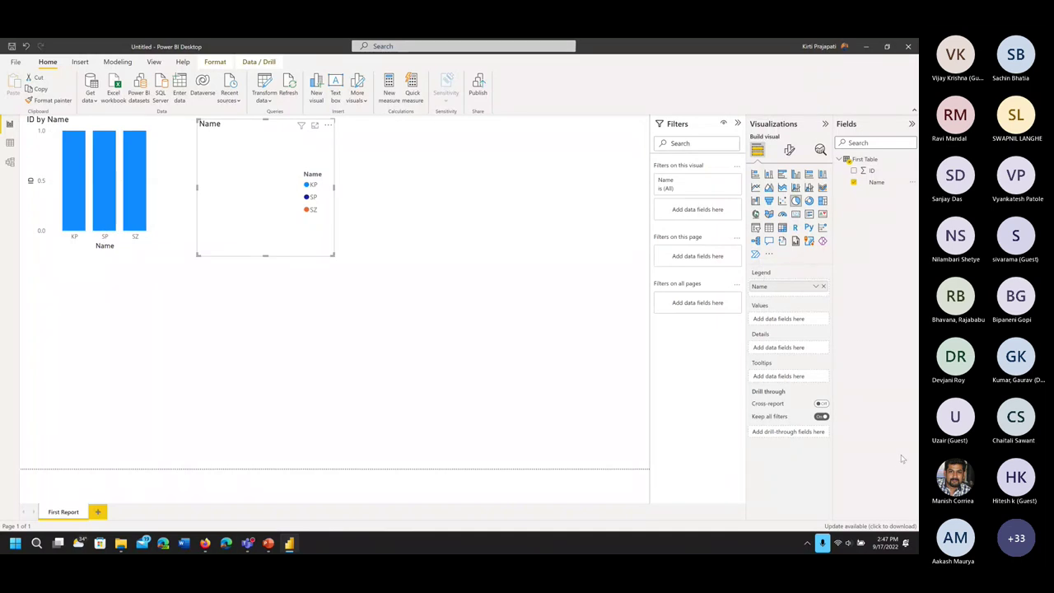
key("super+shift+s")
mouse_move(734, 255)
left_mouse_down()
mouse_move(842, 423)
mouse_move(842, 459)
left_mouse_up()
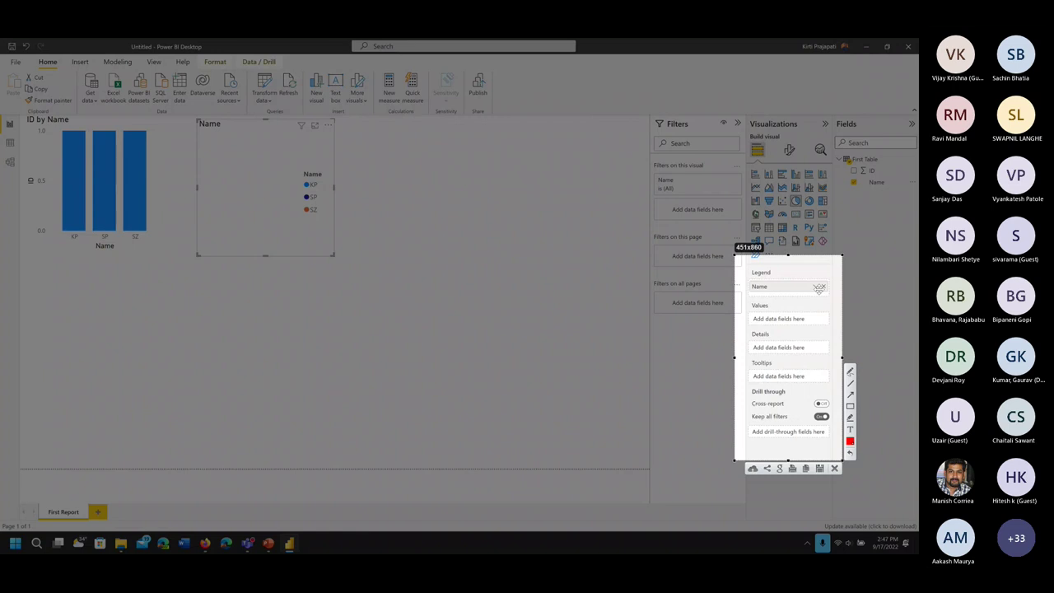
key("ctrl+c")
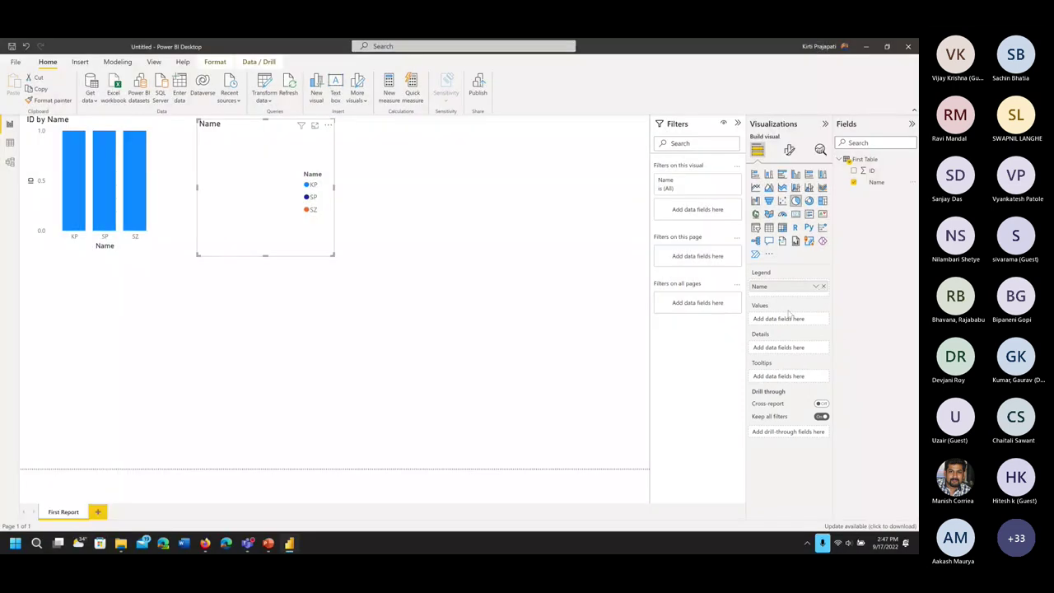
left_click(854, 182)
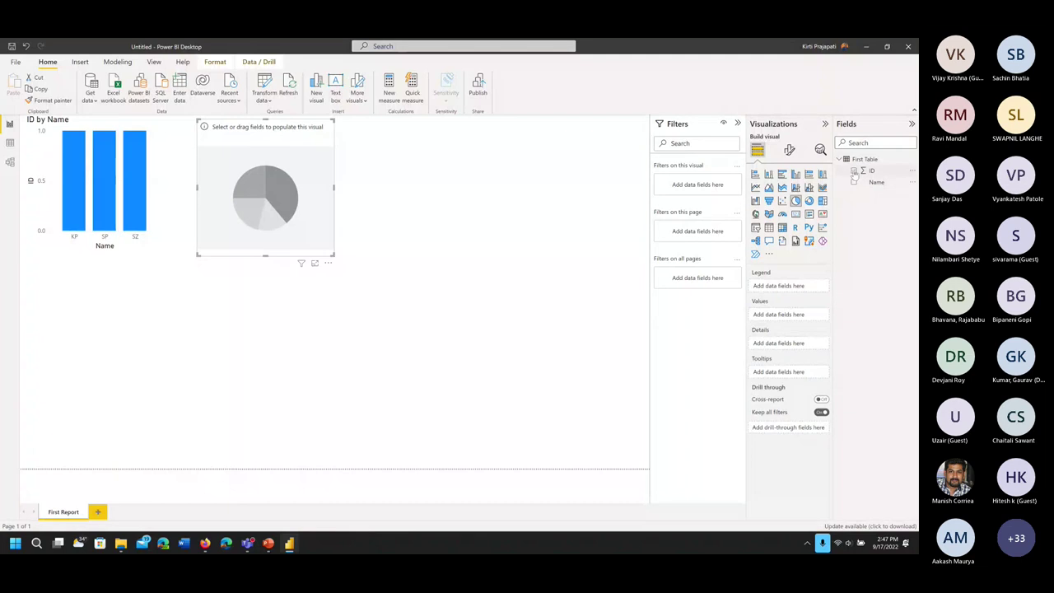
Populate the pie chart with ID as the legend and Name as the values
left_click(854, 171)
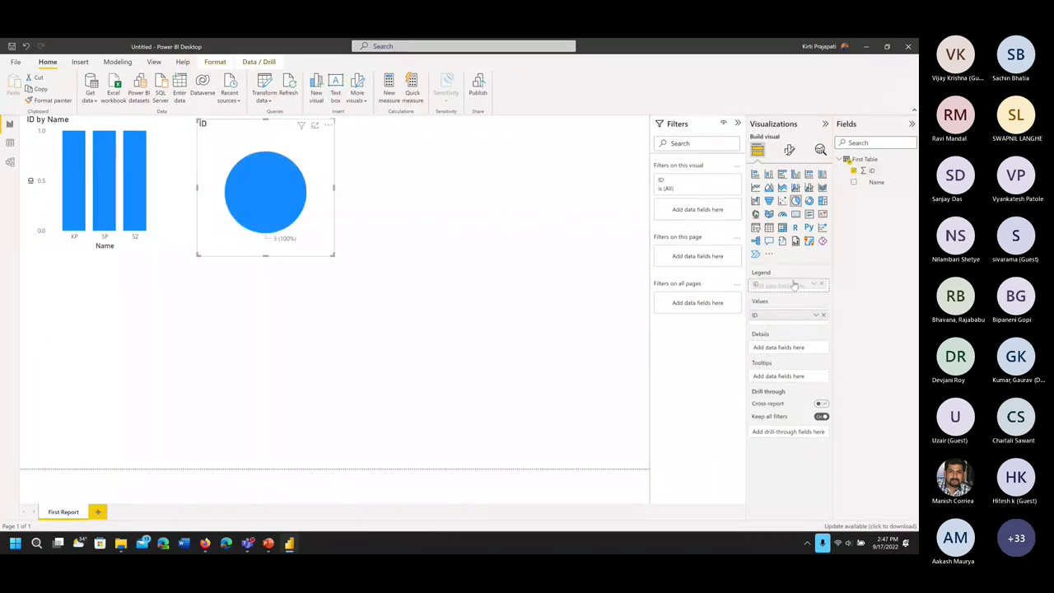
left_click_drag(798, 285, 790, 286)
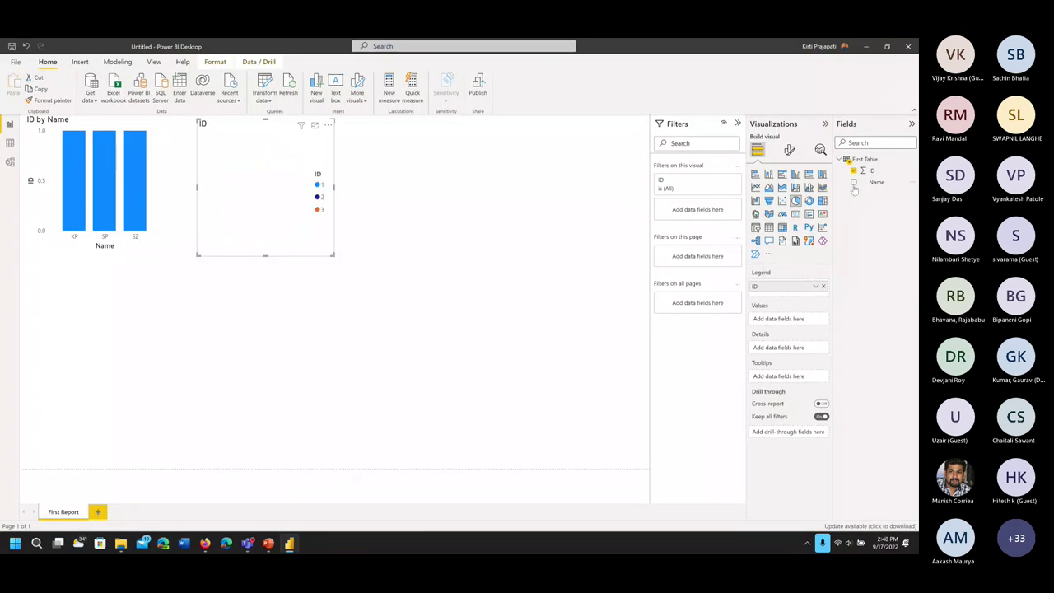
left_click_drag(855, 189, 789, 321)
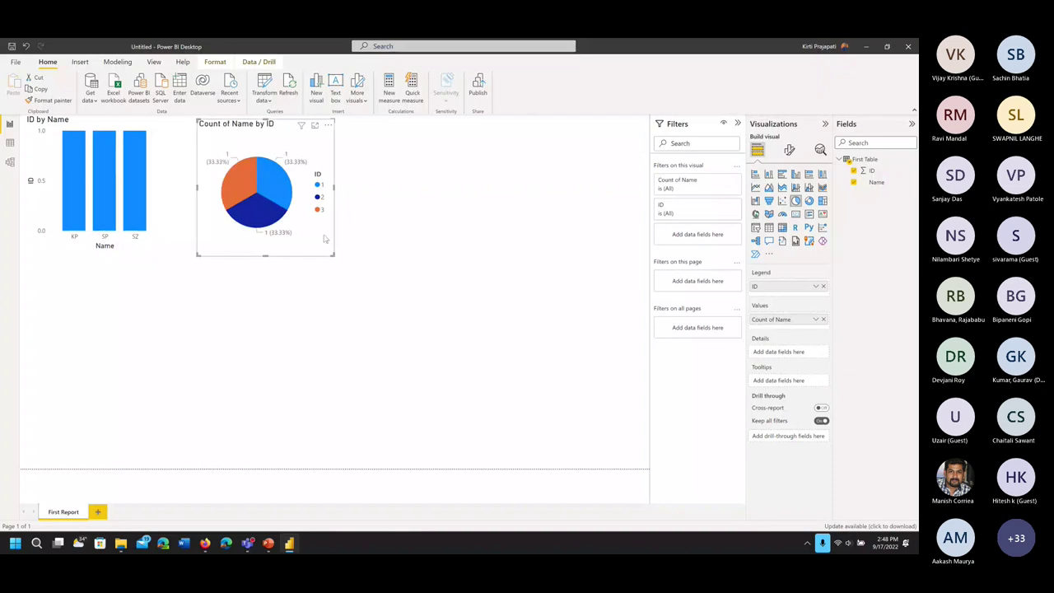
Enlarge the pie chart, shrink it to roughly the column chart's size, and deselect it
left_click_drag(334, 254, 519, 418)
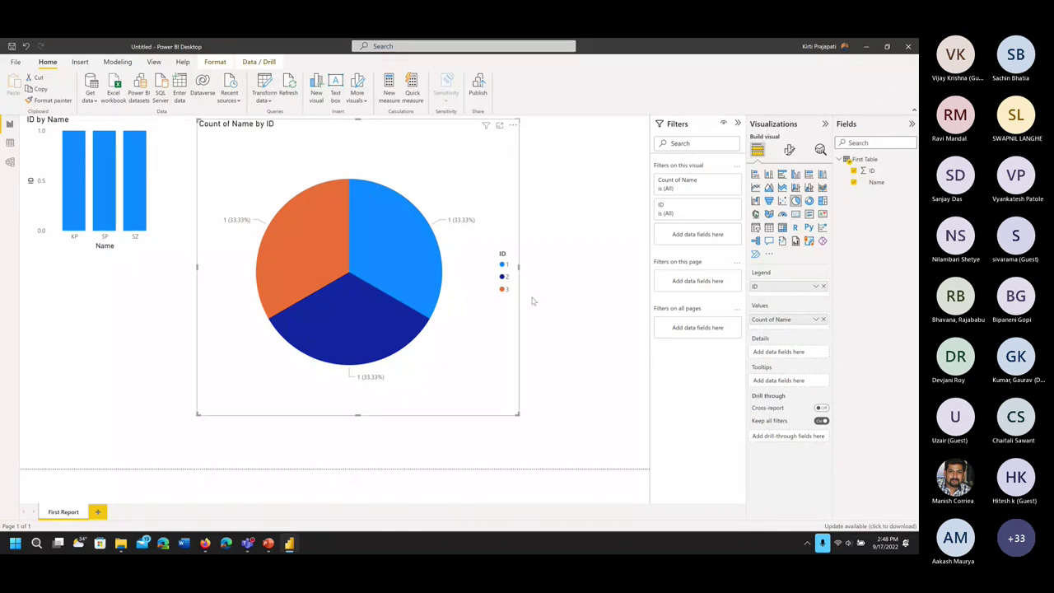
left_click_drag(518, 414, 319, 252)
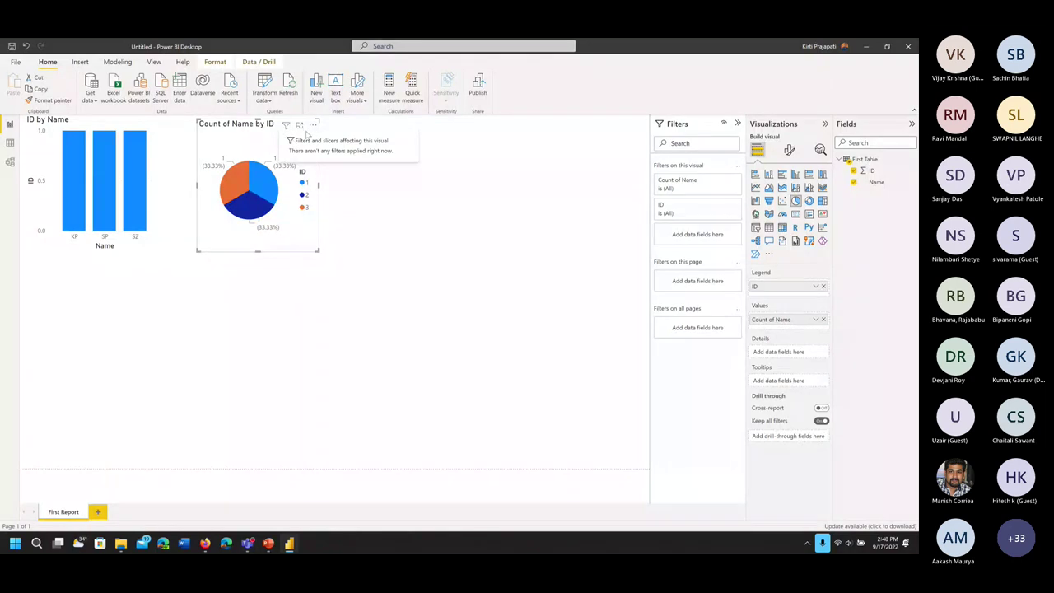
left_click(403, 189)
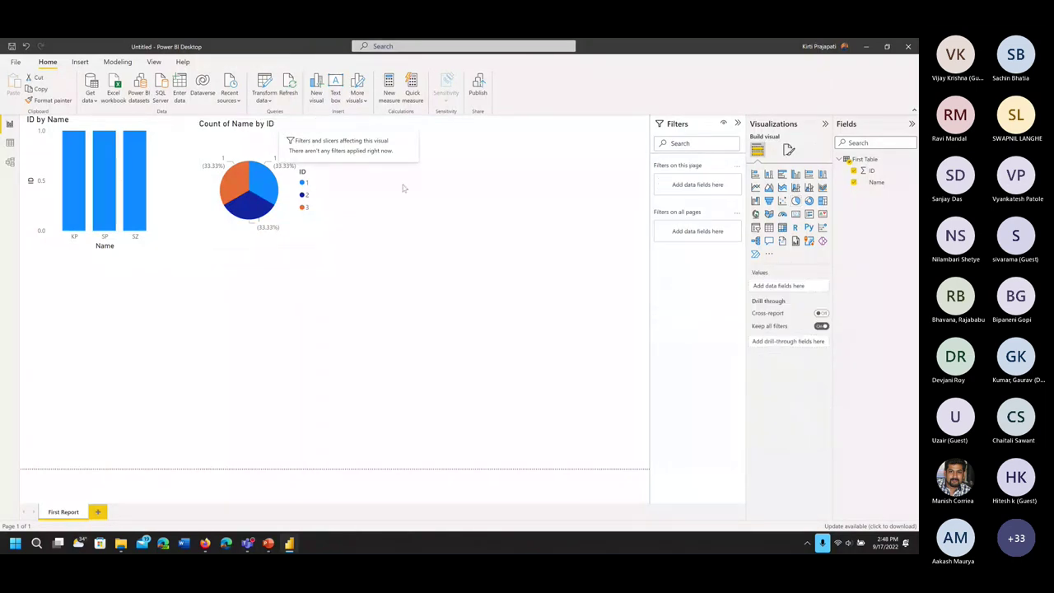
left_click(295, 136)
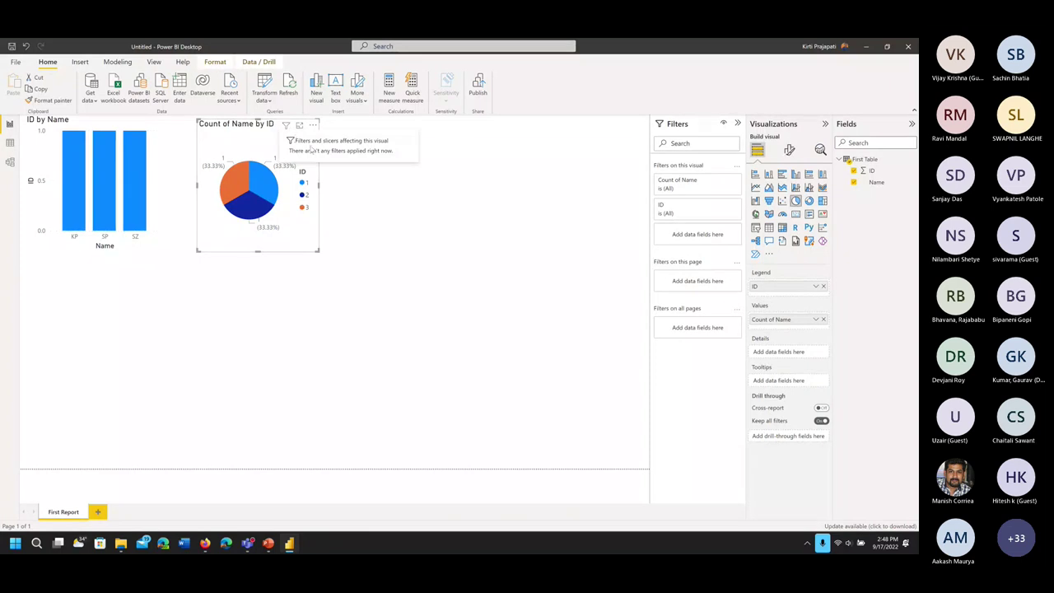
right_click(737, 275)
left_click(739, 278)
left_click(739, 266)
left_click(708, 298)
Show the Count of Name by ID pie chart's data as a table and return to the report
right_click(262, 145)
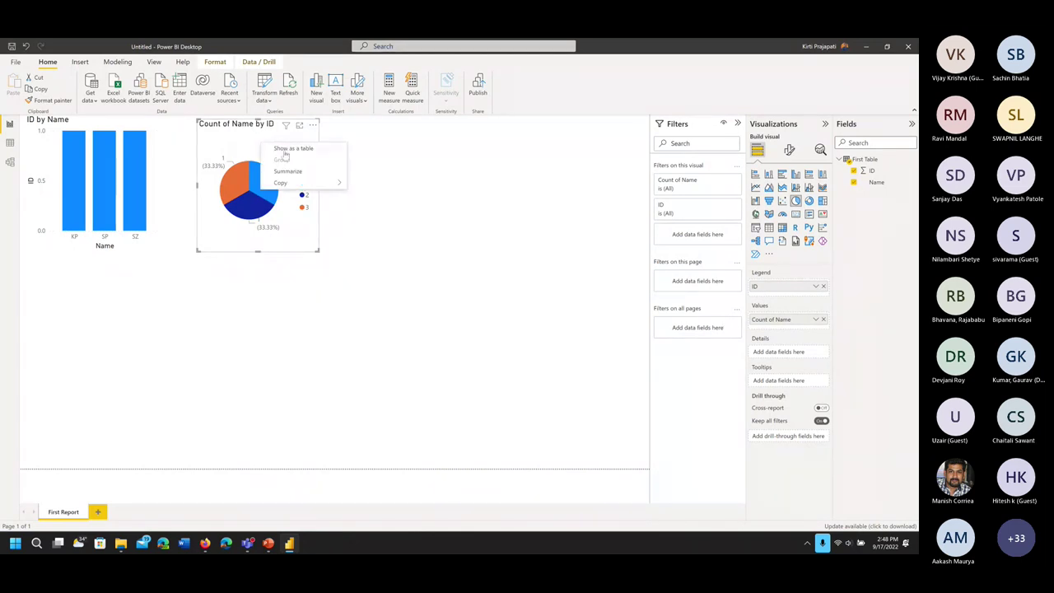
left_click(233, 147)
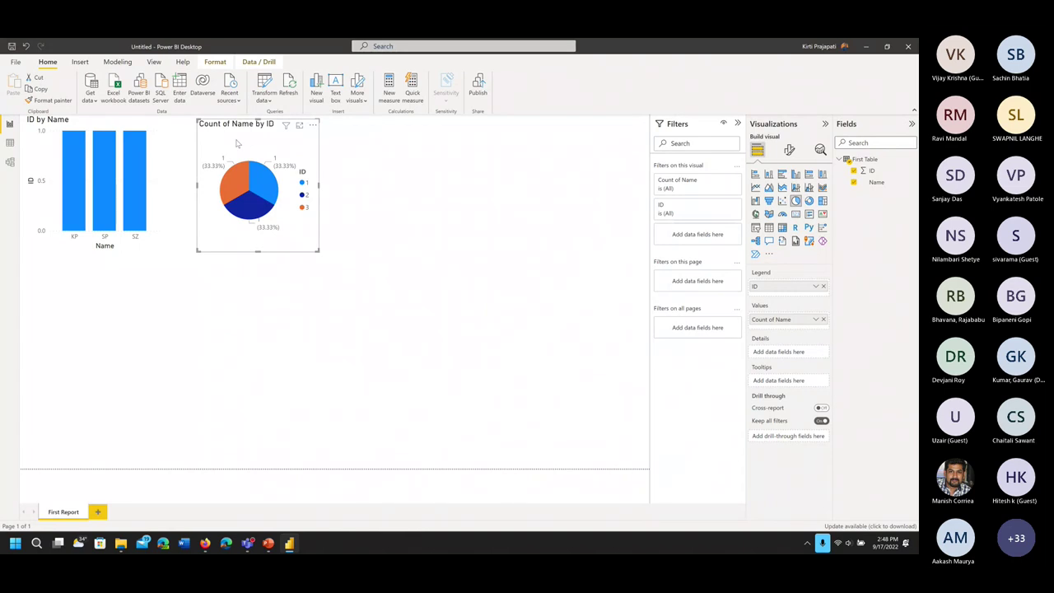
right_click(236, 145)
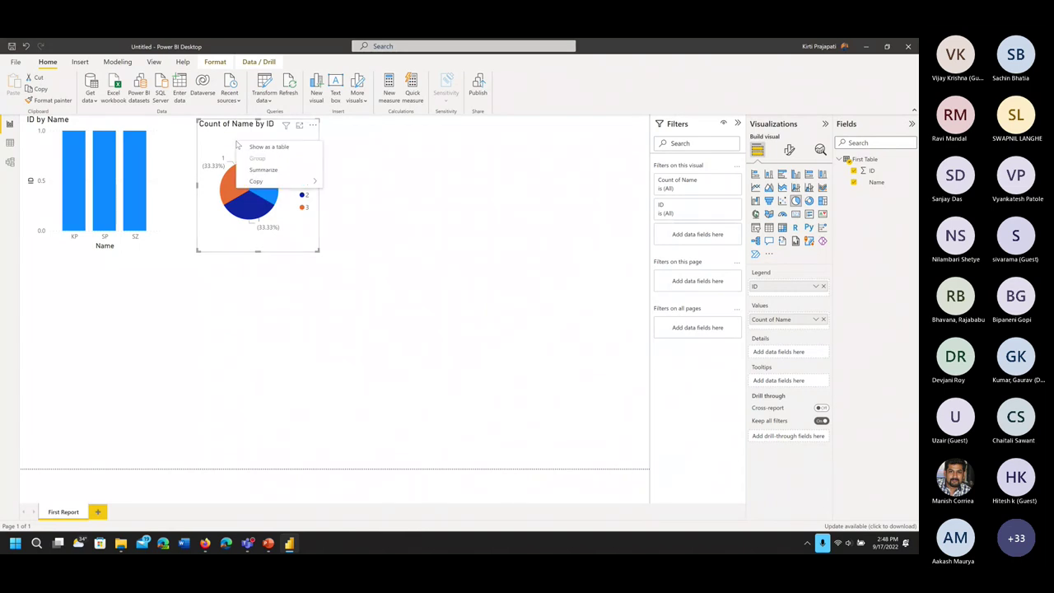
left_click(265, 146)
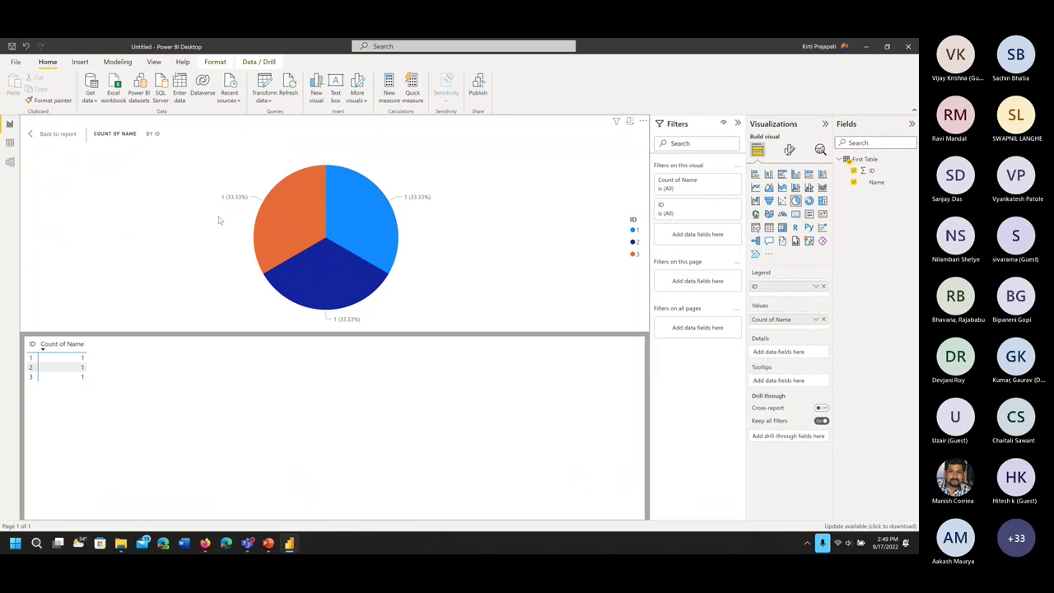
left_click(32, 135)
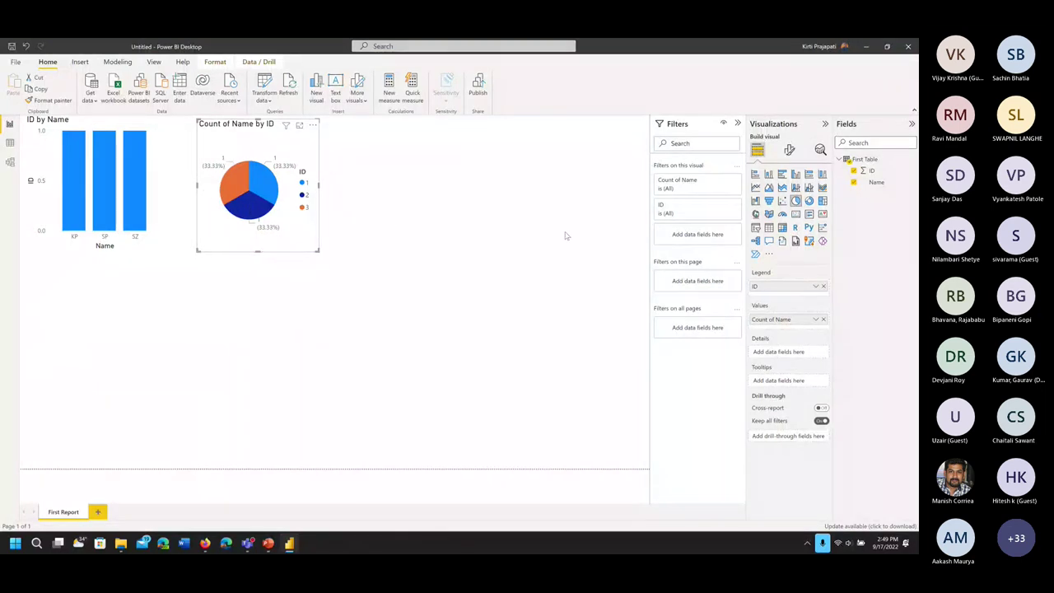
Capture a screen snip of the selected Count of Name by ID pie chart to the clipboard
mouse_move(253, 190)
mouse_move(288, 213)
left_click(456, 195)
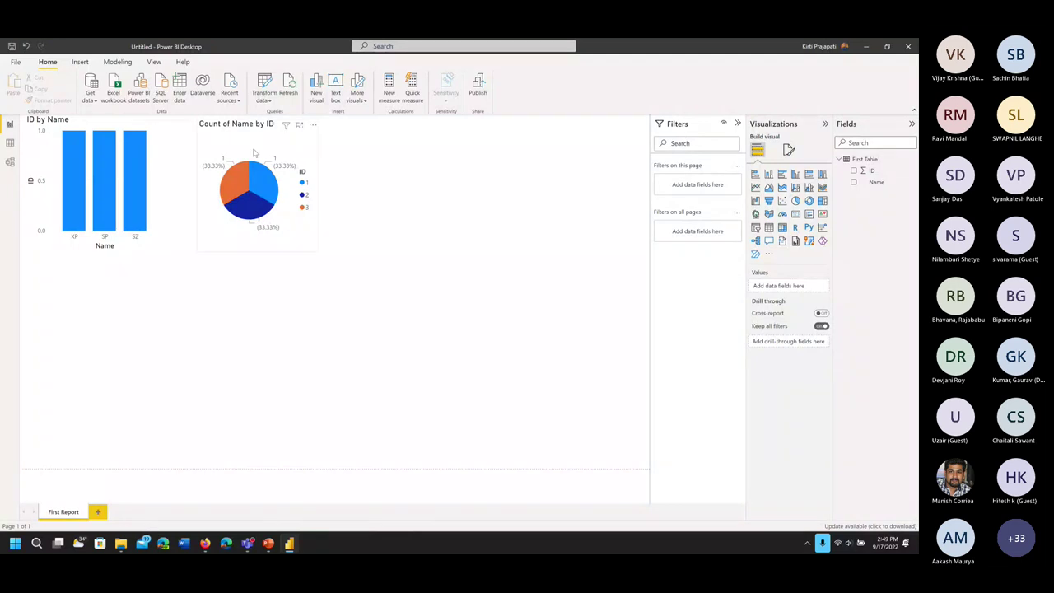
left_click(254, 152)
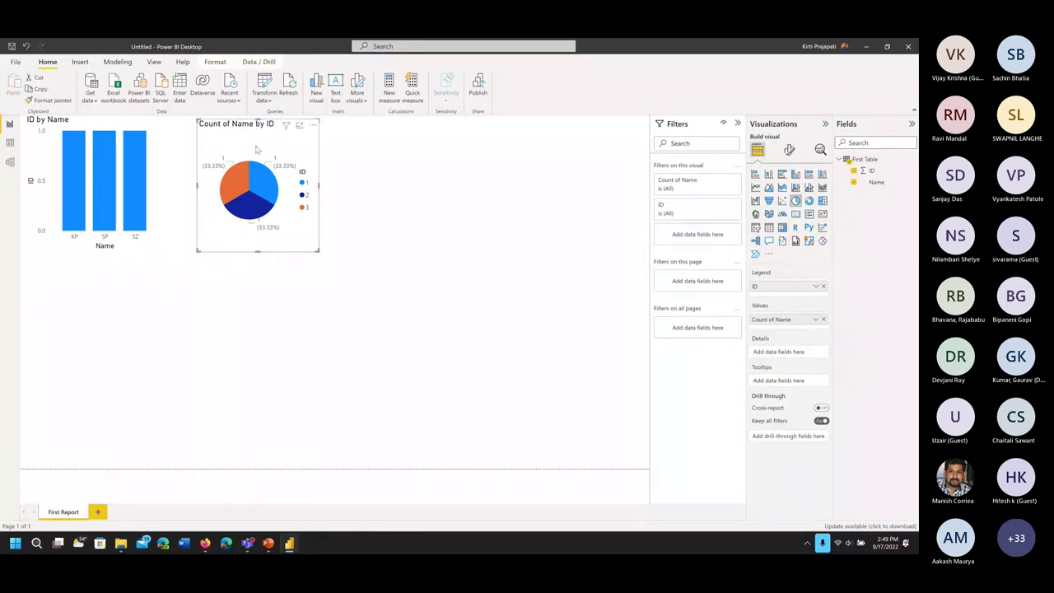
key("Print")
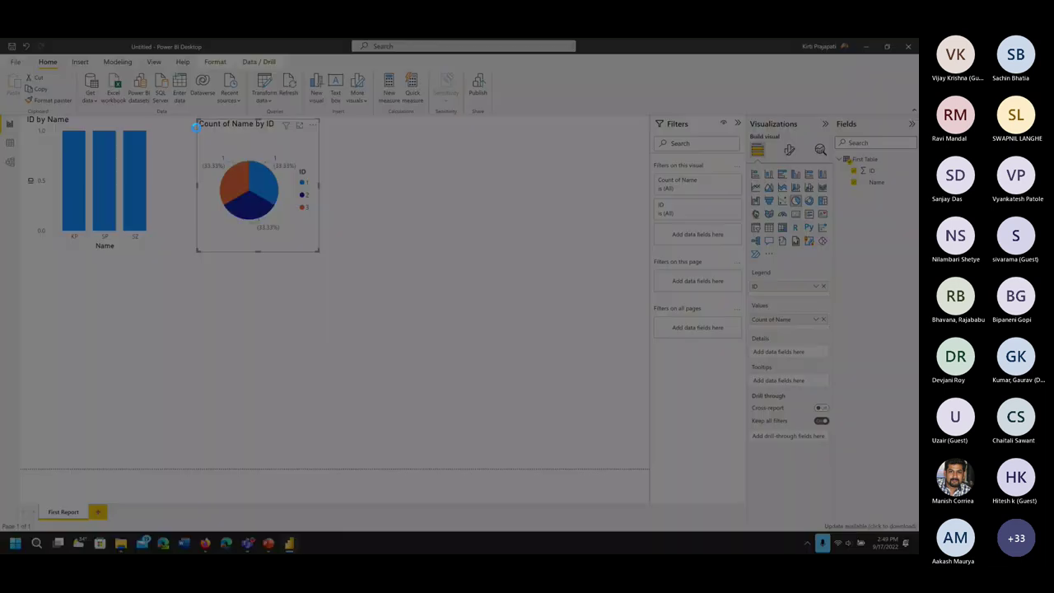
left_click_drag(175, 114, 343, 285)
key("ctrl+c")
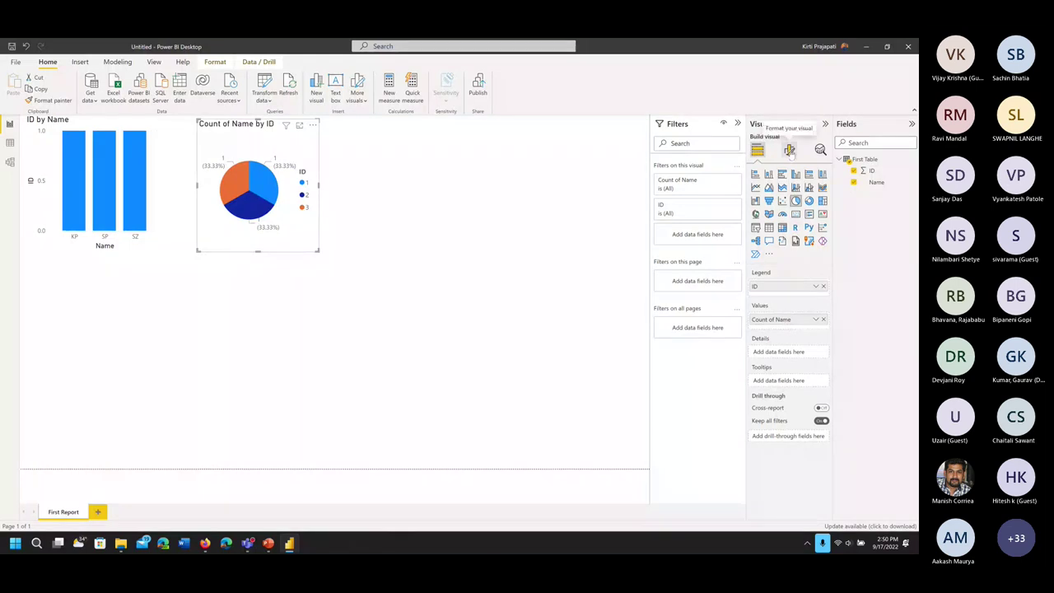
Open the pie chart's formatting options and highlight the Visual settings with a screen snip, dismissing the snip
left_click(789, 151)
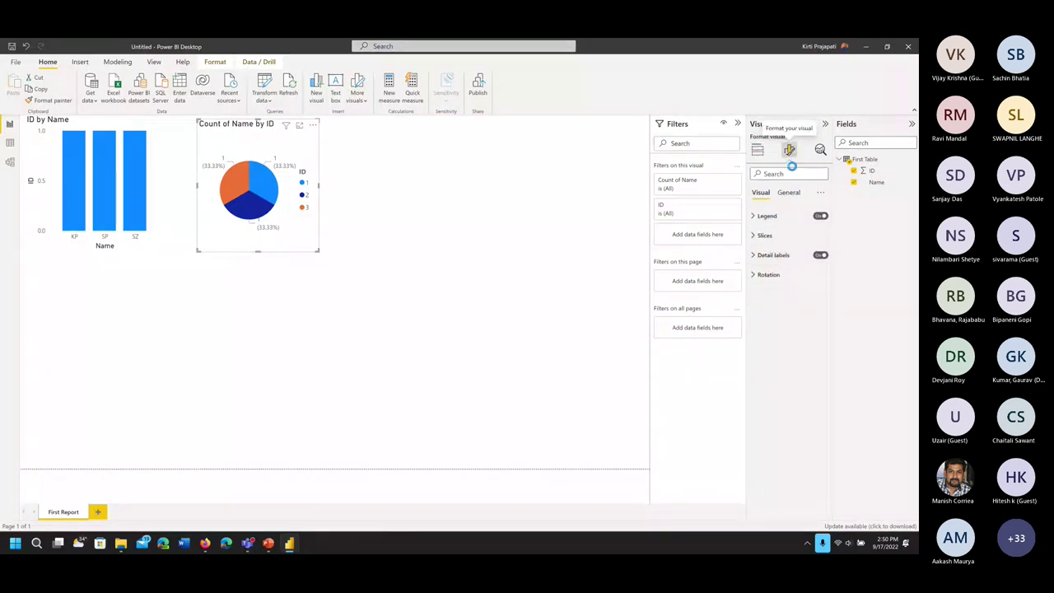
key("Print")
left_click_drag(743, 164, 833, 332)
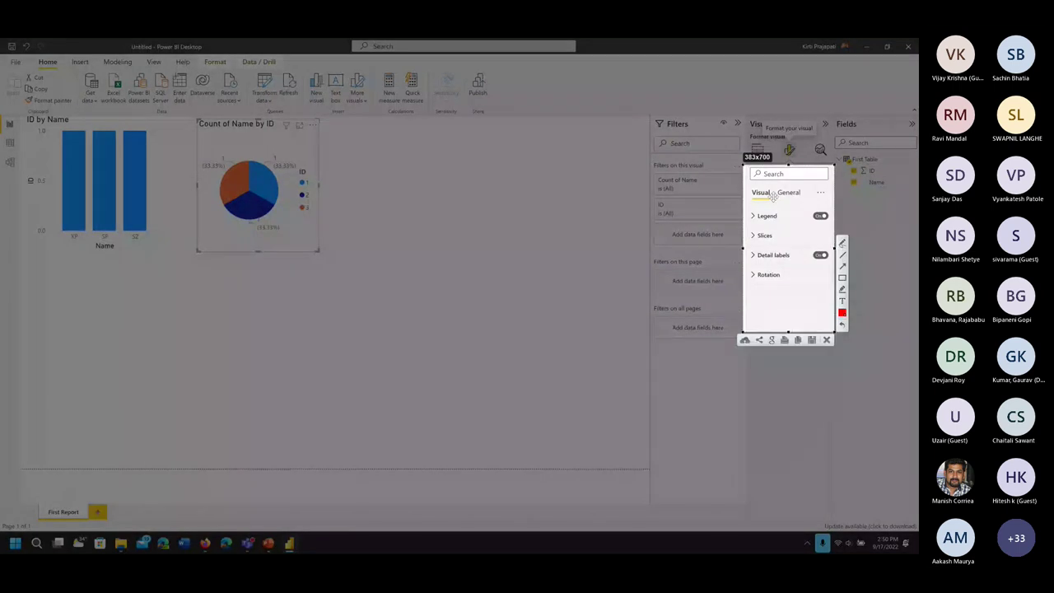
key("Escape")
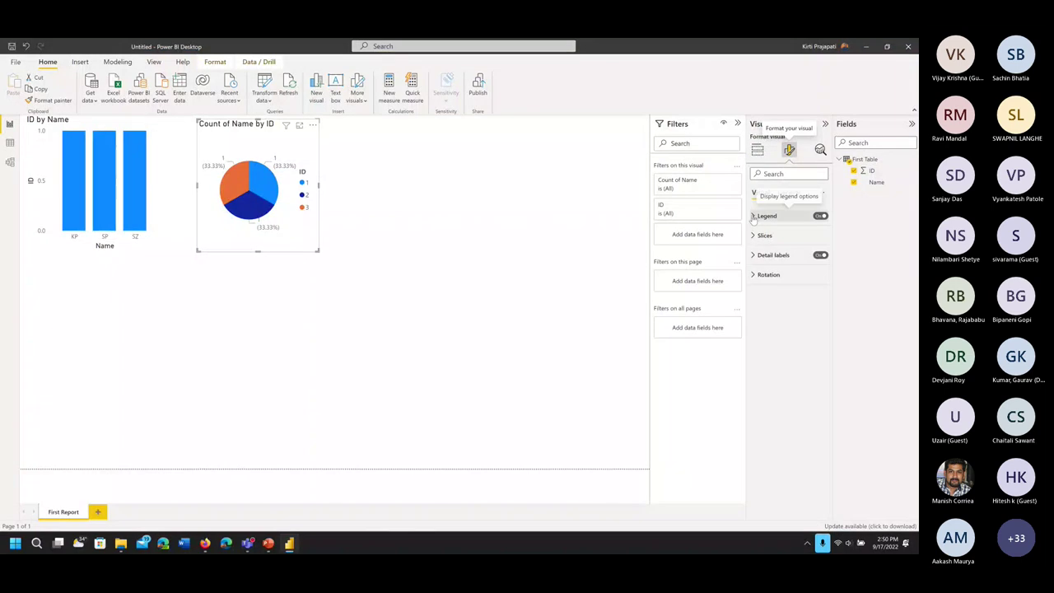
Enlarge the Count of Name by ID pie chart to about three times its width and turn its legend off
left_click(753, 216)
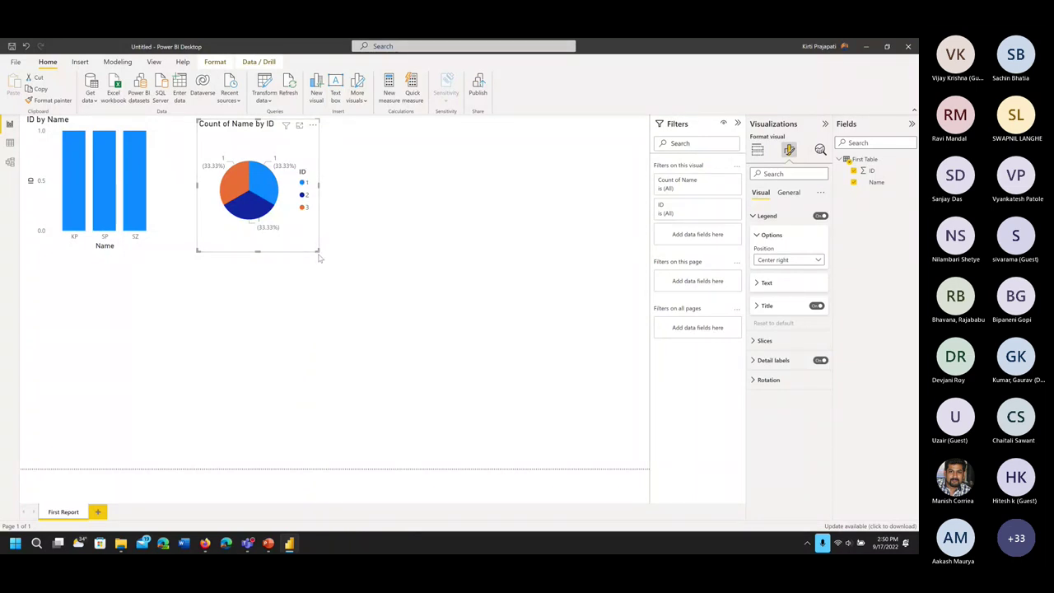
left_click_drag(320, 252, 568, 438)
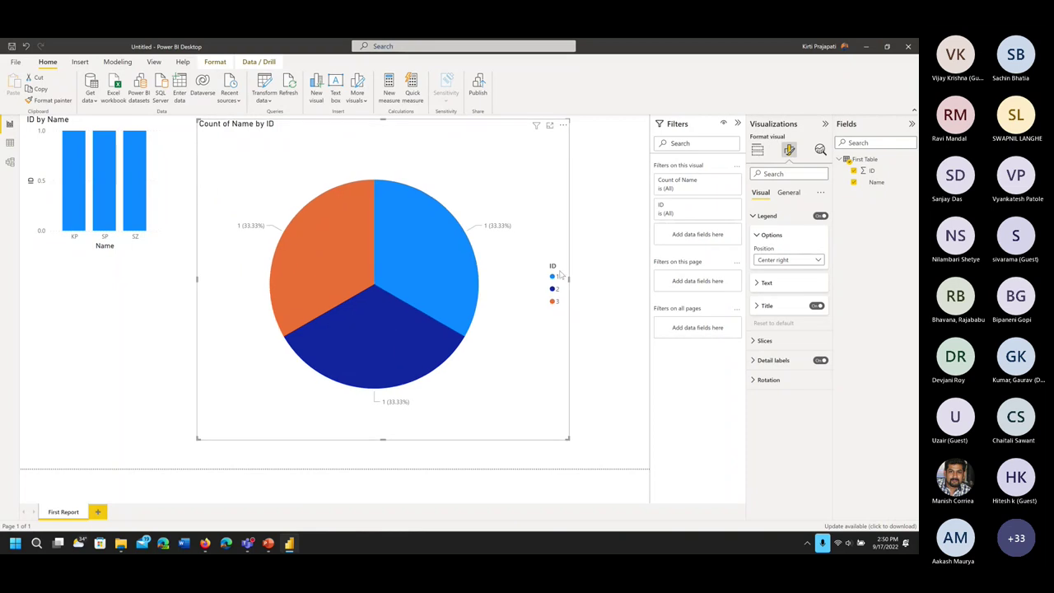
left_click(821, 216)
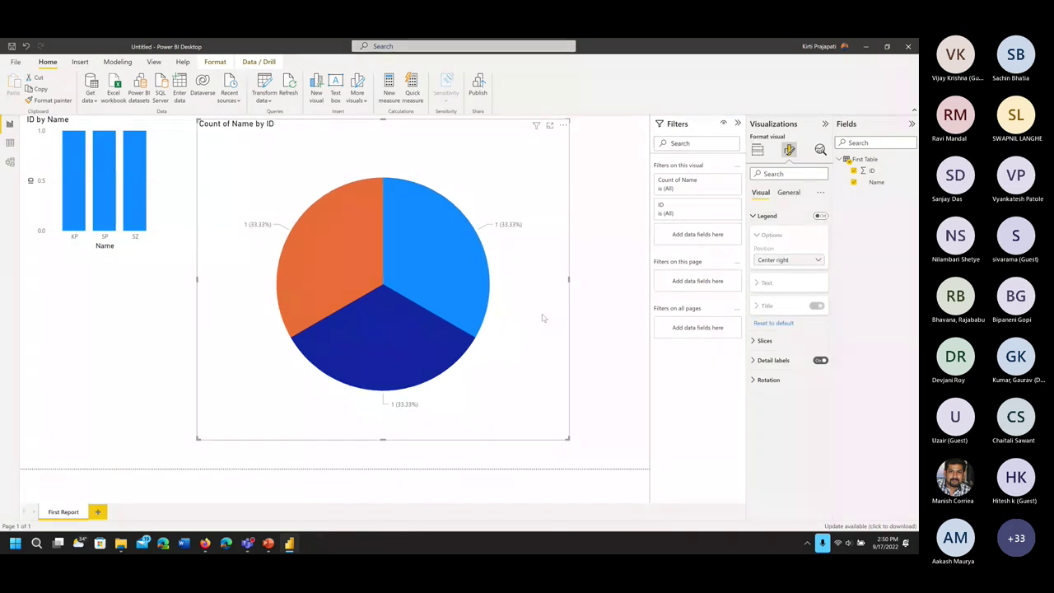
left_click(820, 216)
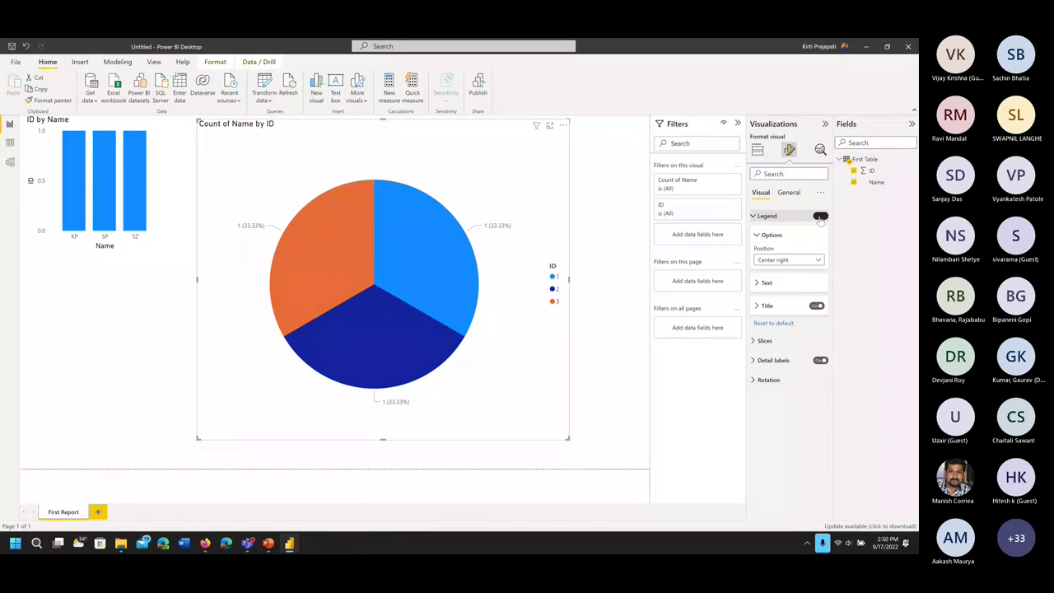
left_click(820, 216)
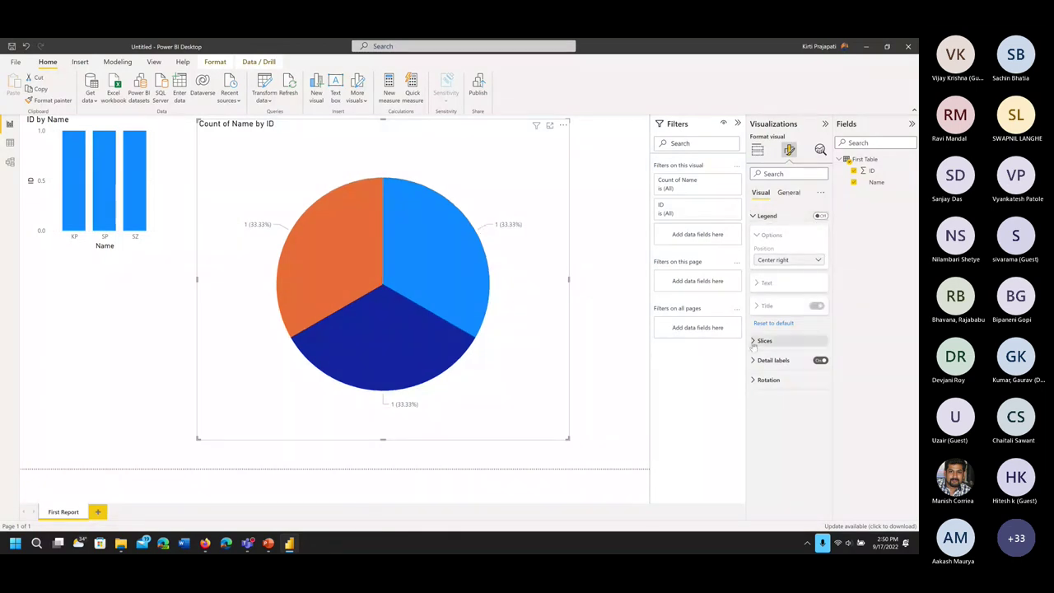
left_click(753, 216)
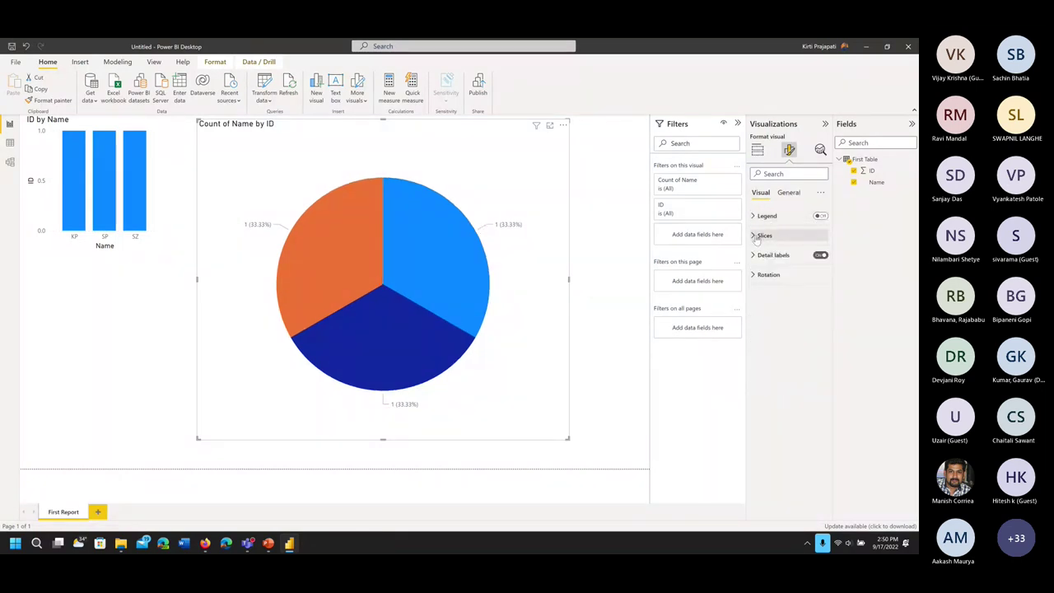
Recolor the pie slices: light orange for ID 1, pink for ID 2 and dark purple for ID 3
left_click(754, 237)
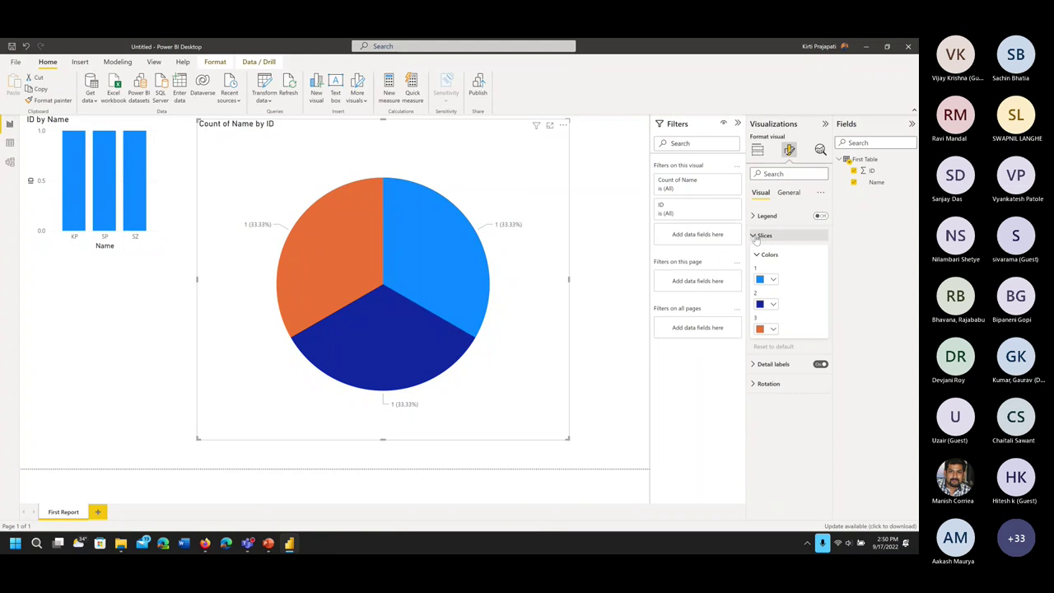
left_click(774, 282)
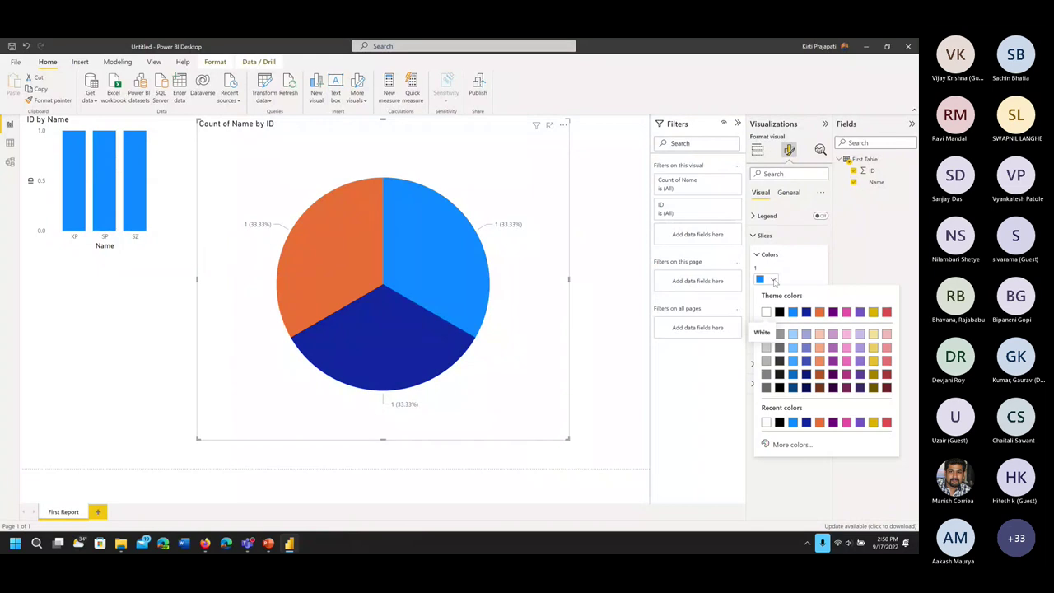
left_click(819, 333)
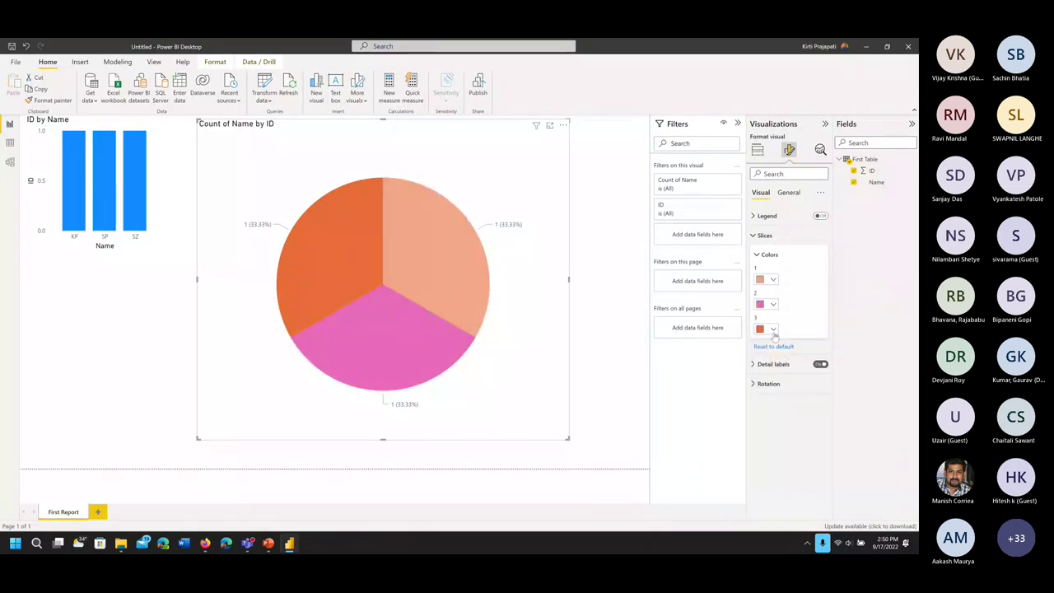
left_click(774, 330)
left_click(843, 435)
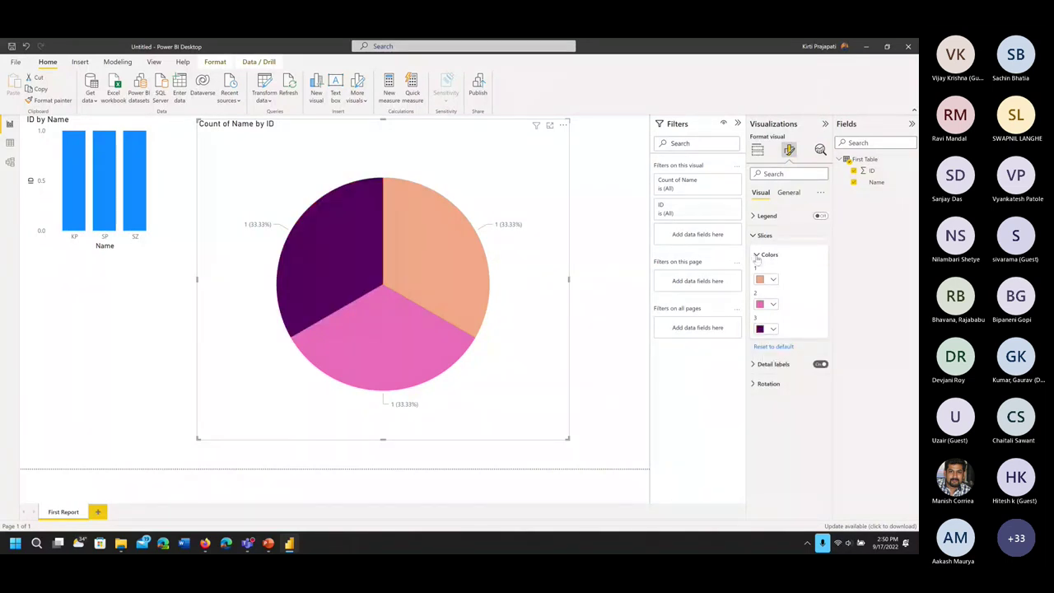
Collapse the slice color settings, reset the slices to their default colors and inspect the slice for ID 3
left_click(757, 256)
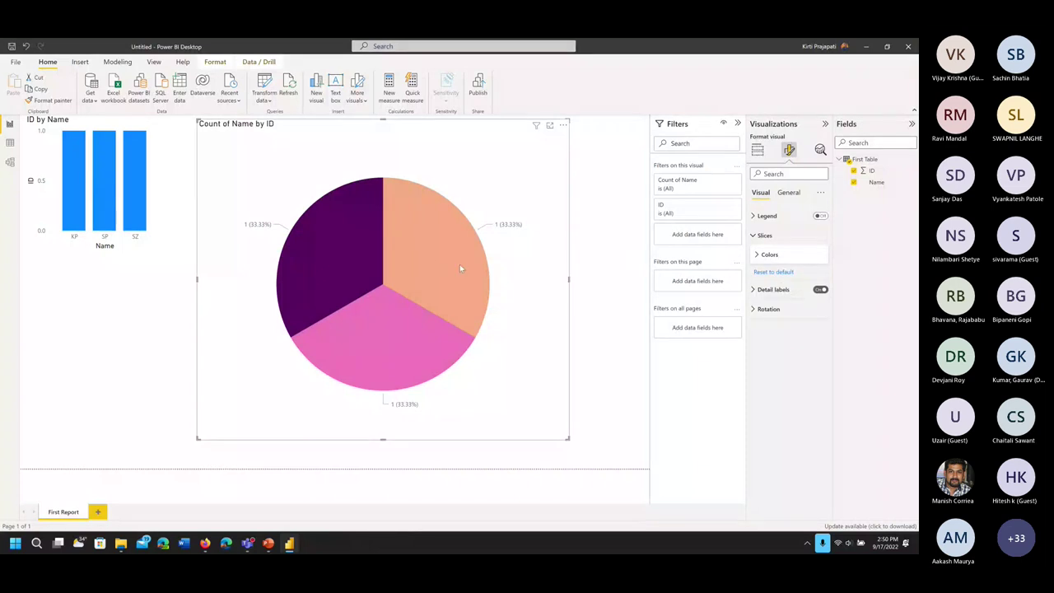
left_click(774, 271)
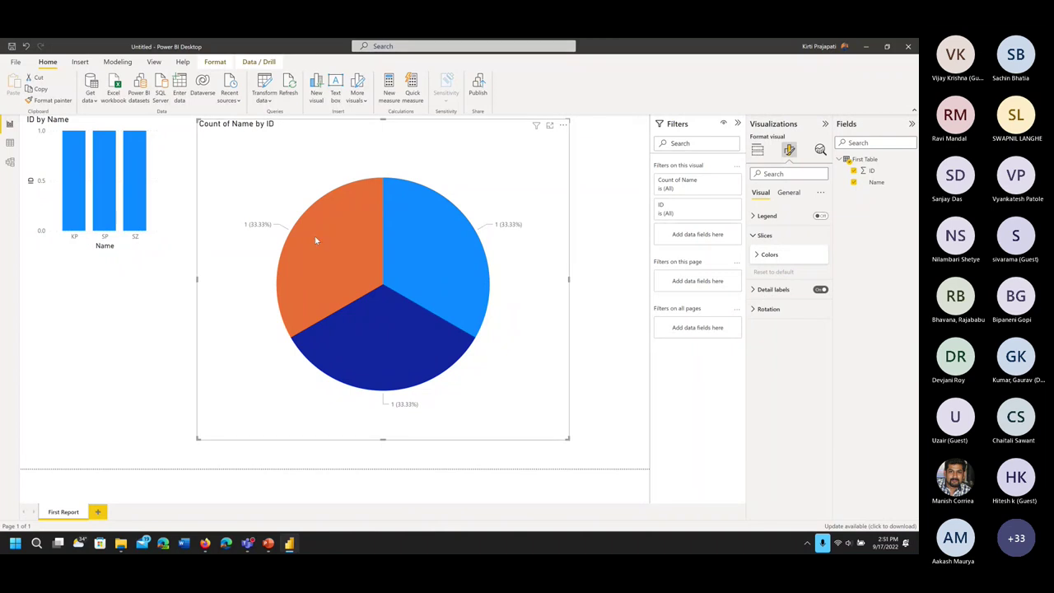
mouse_move(315, 240)
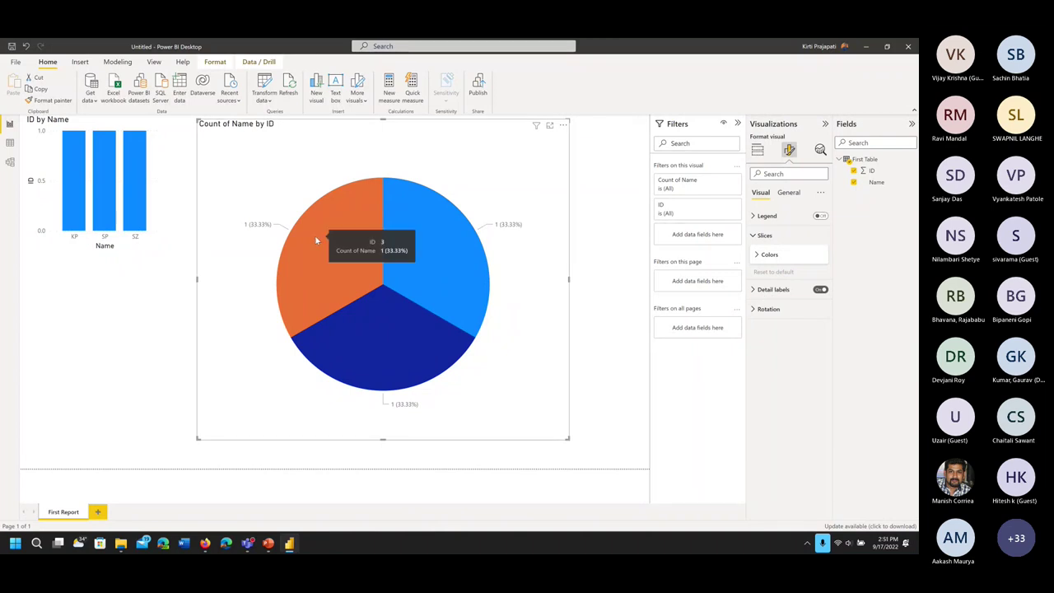
Move the pie chart's detail labels to the Inside position and back to Outside
left_click(754, 290)
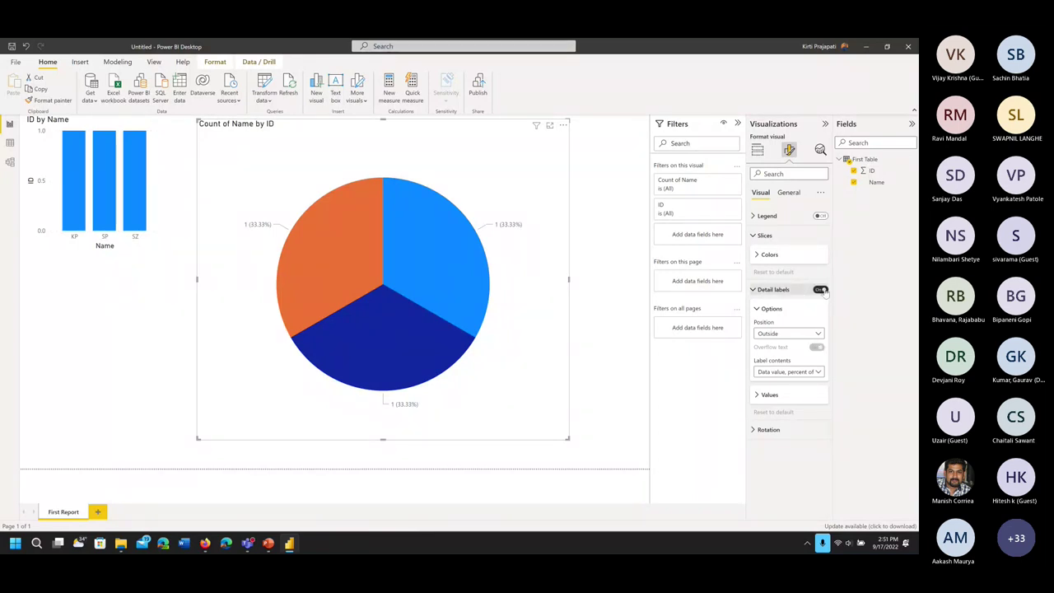
left_click(783, 335)
left_click(784, 357)
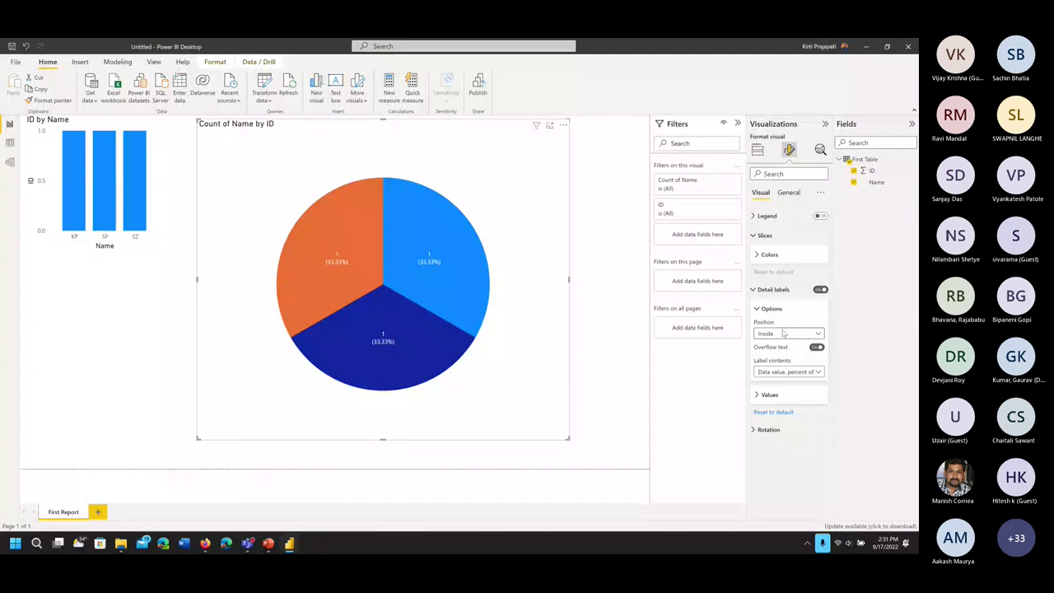
left_click(784, 332)
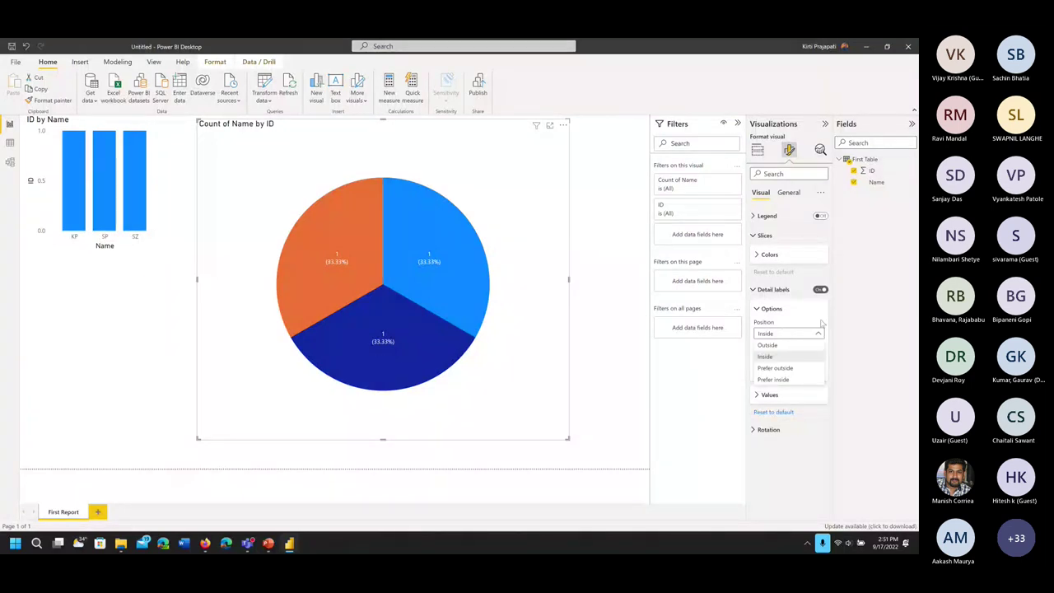
left_click(787, 345)
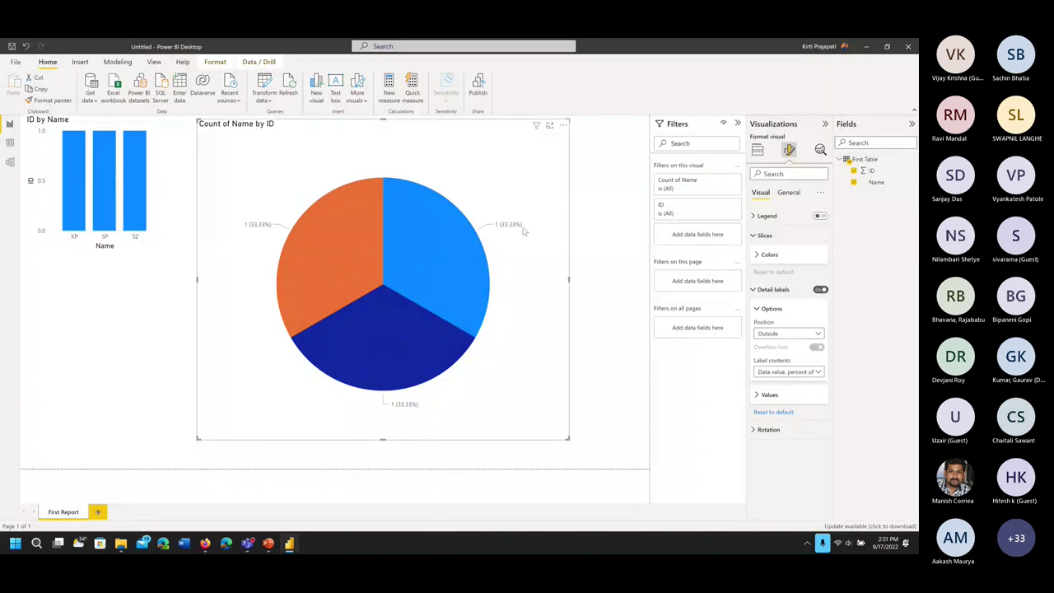
Try the Prefer outside and Inside positions for the detail labels and return them to Outside
left_click(801, 335)
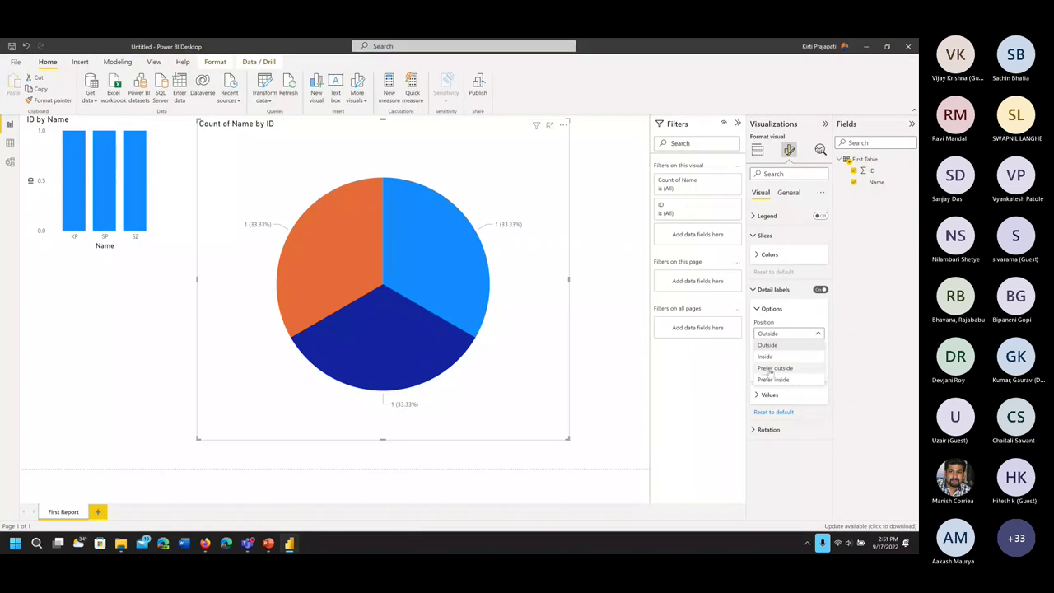
left_click(779, 368)
left_click(786, 333)
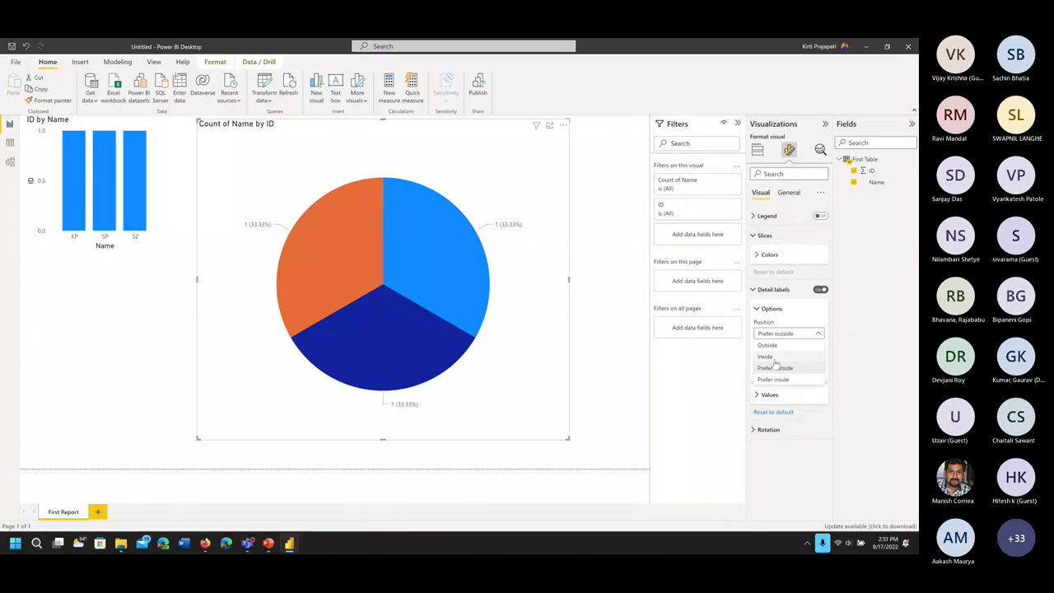
left_click(766, 356)
left_click(780, 334)
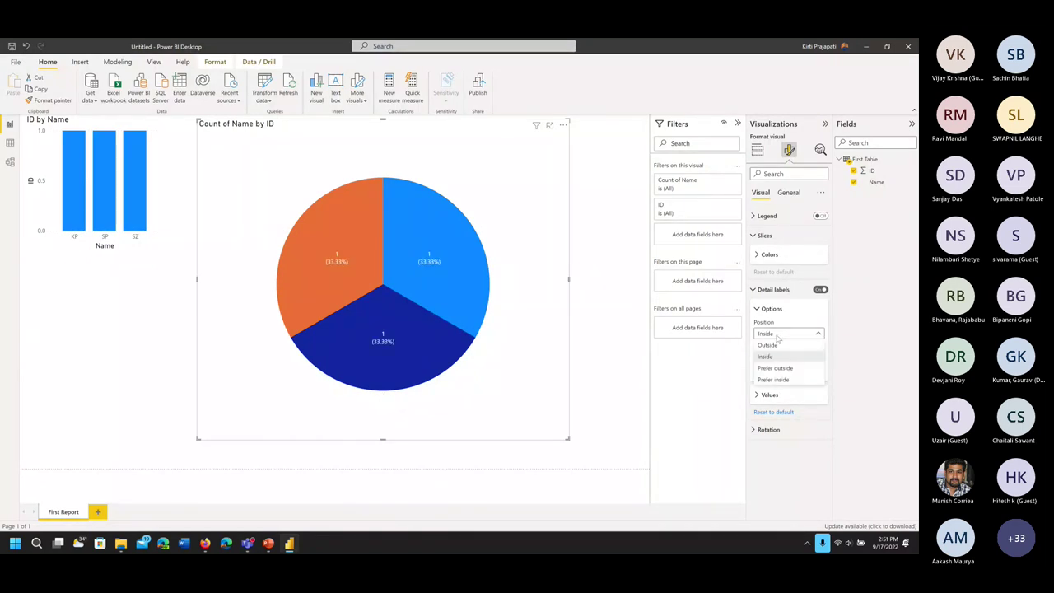
left_click(769, 346)
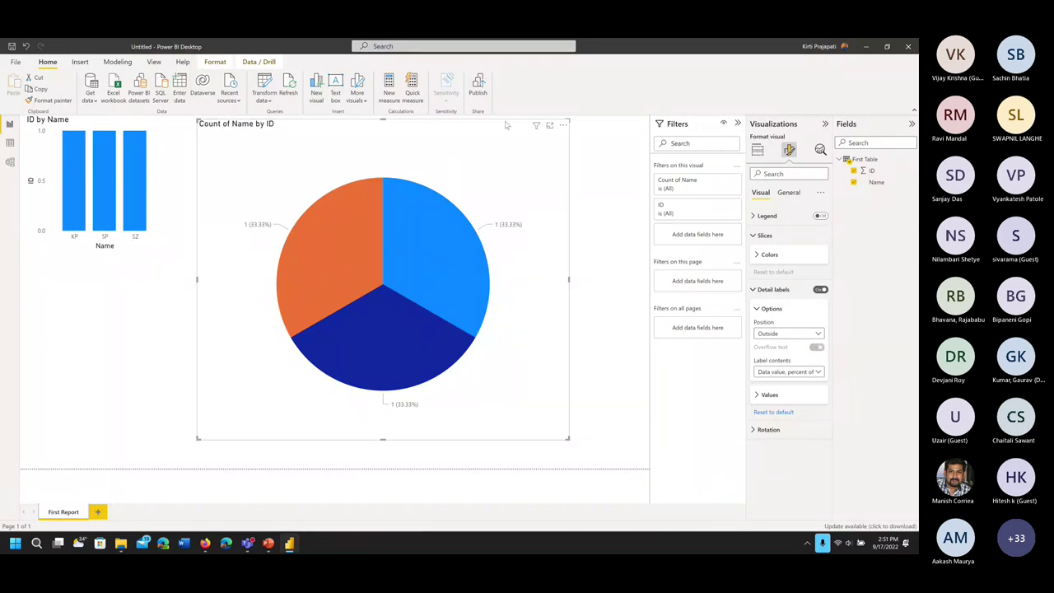
Try the label contents Percent of total, Data value, Category with data value and Category with percent, and return to Data value, percent of total
left_click(819, 374)
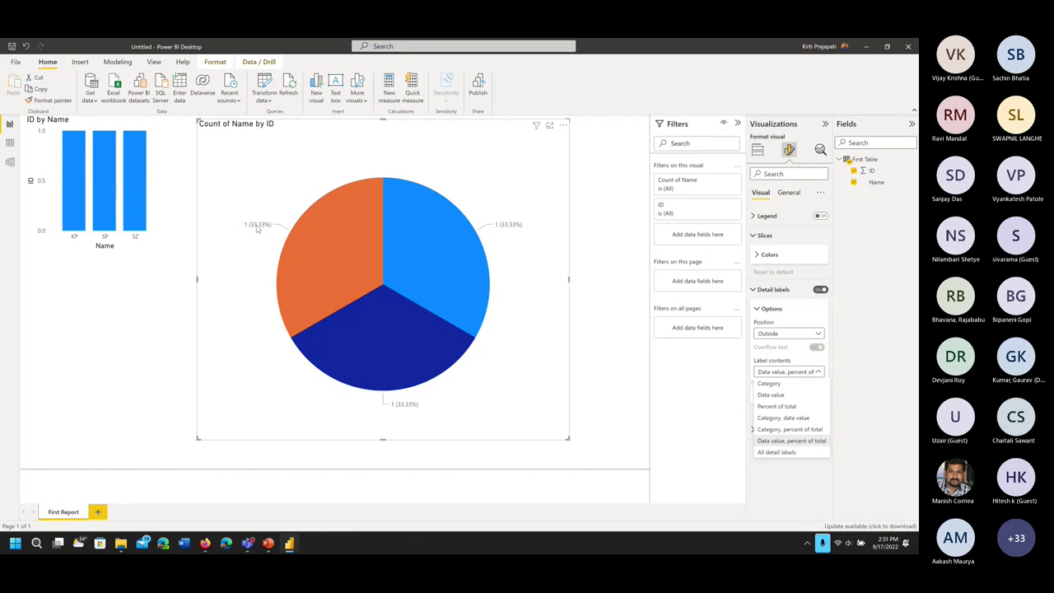
left_click(783, 407)
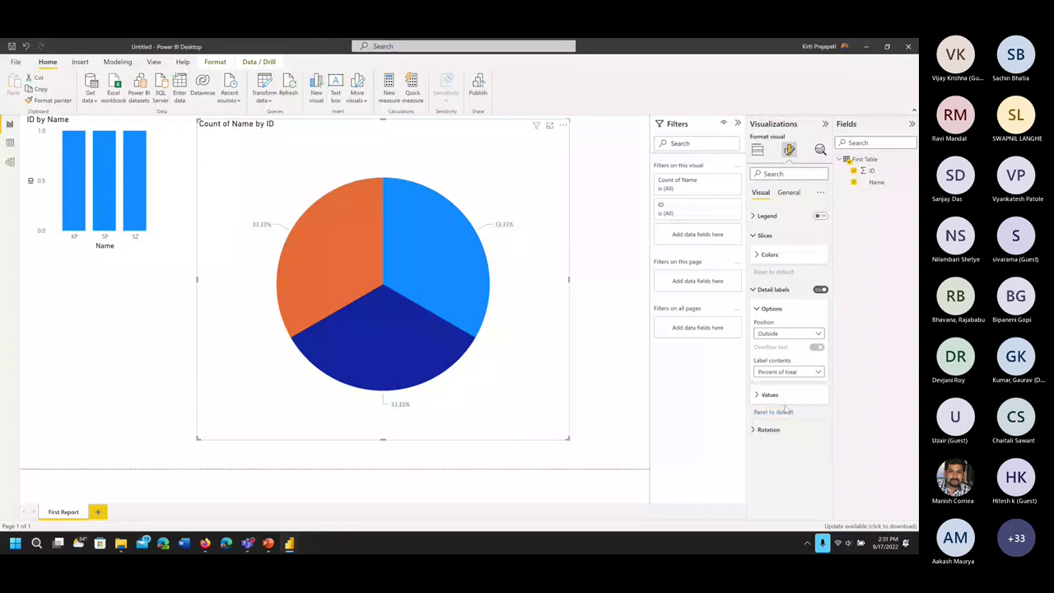
left_click(806, 376)
left_click(775, 397)
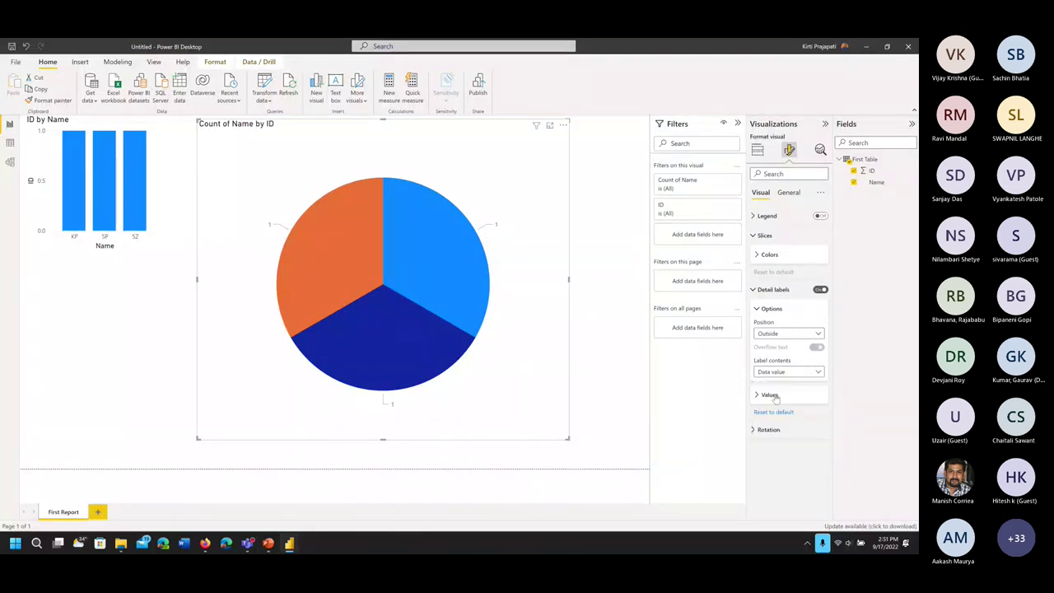
left_click(818, 373)
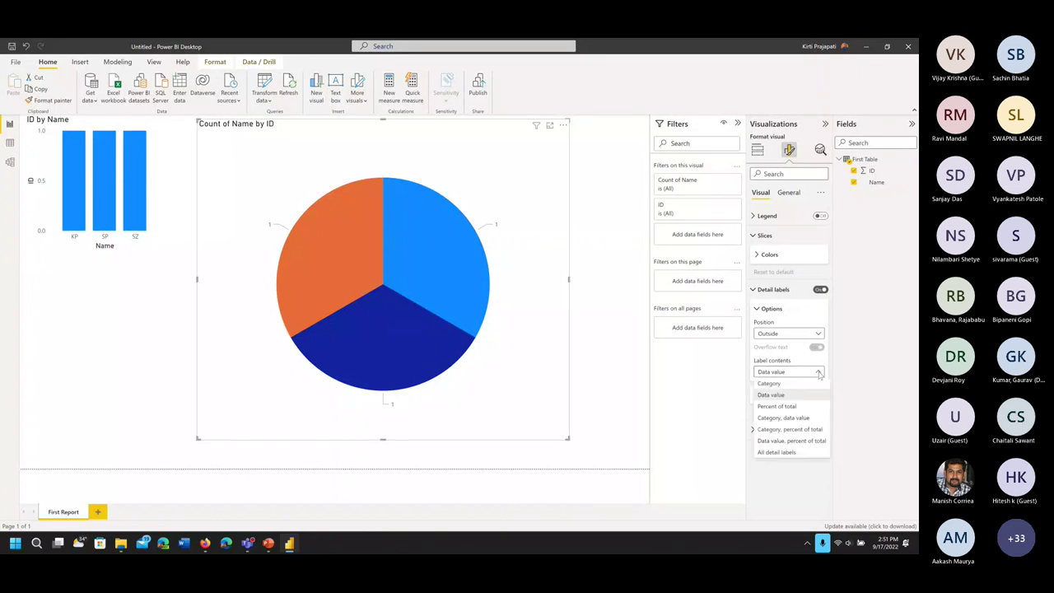
left_click(800, 418)
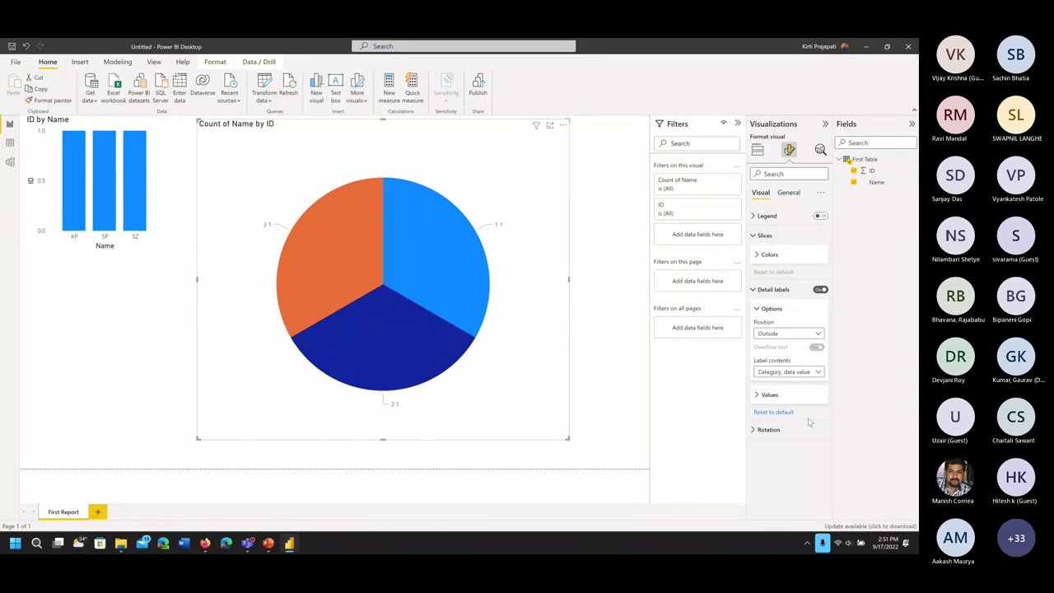
left_click(807, 372)
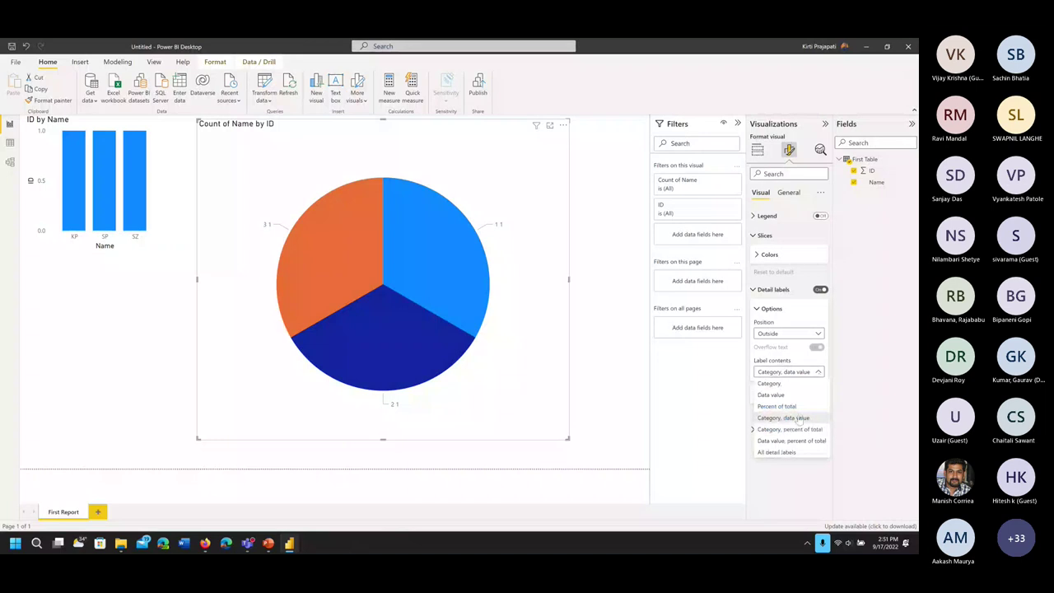
left_click(789, 429)
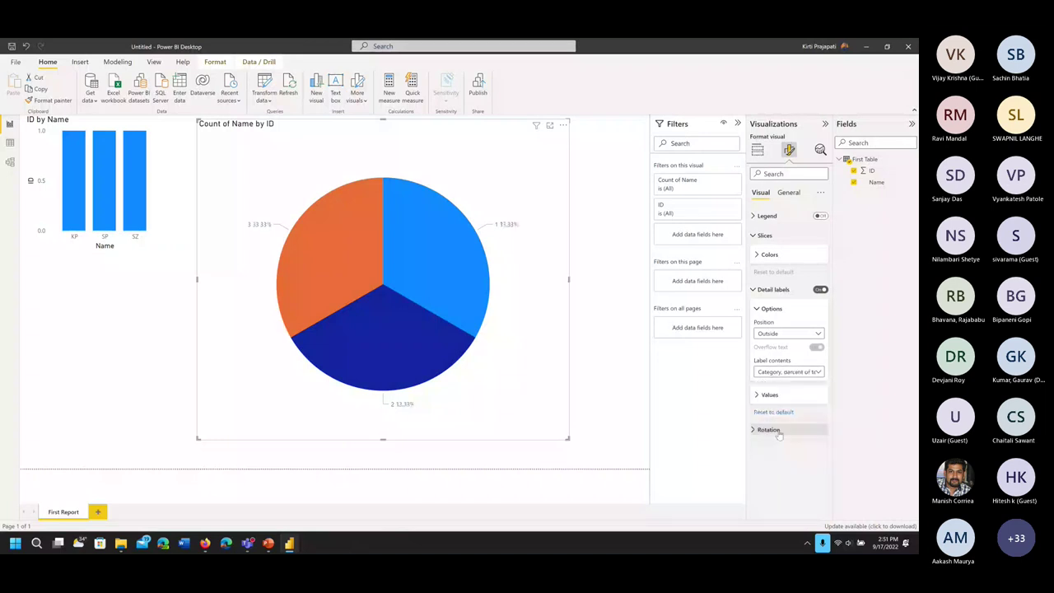
left_click(818, 373)
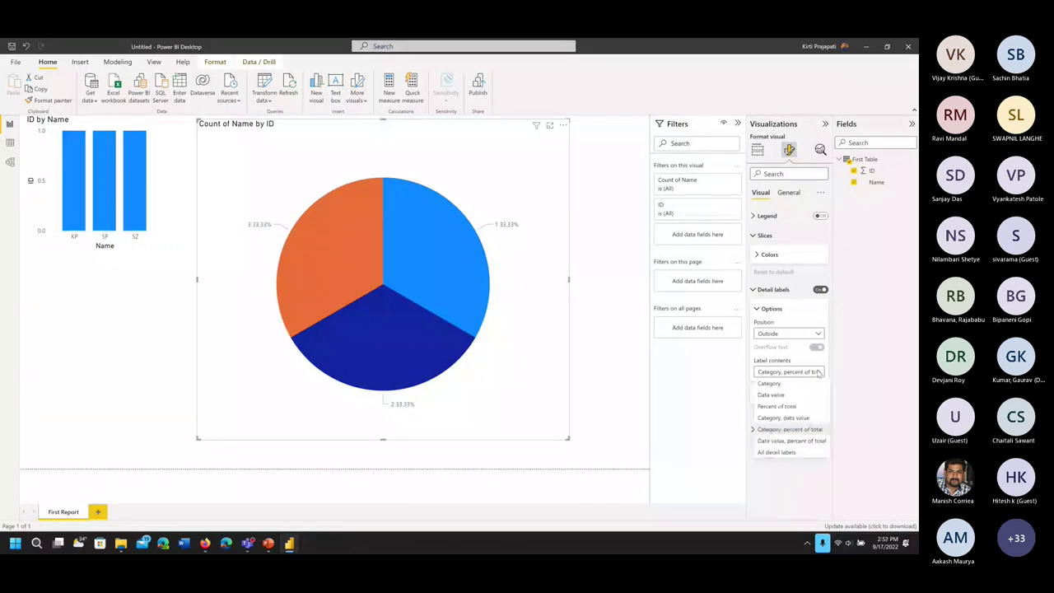
left_click(791, 440)
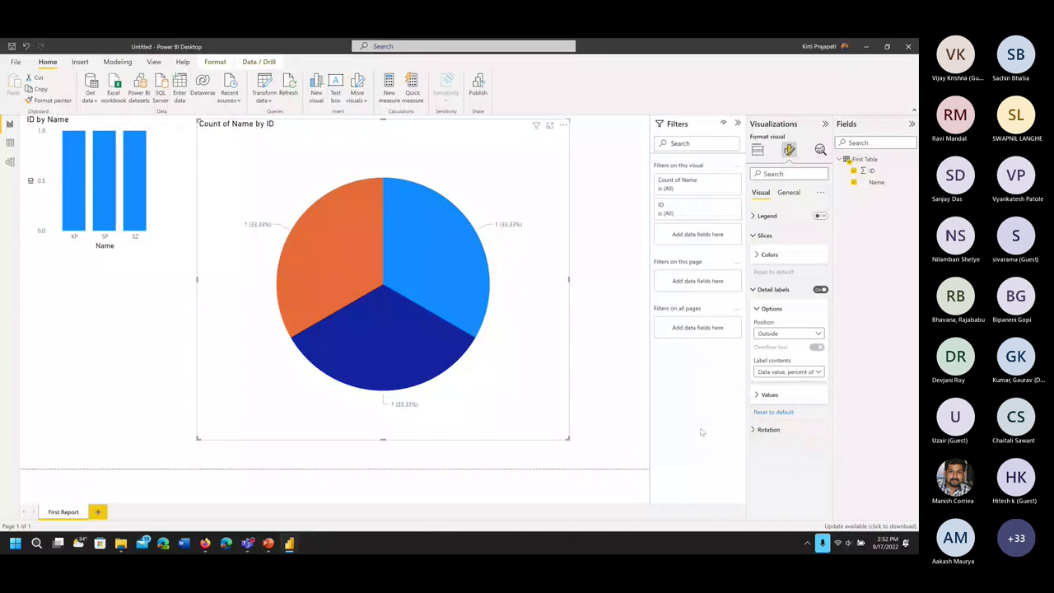
Show the detail labels' Values settings with Options collapsed, and capture a screen snip of them to the clipboard
left_click(767, 297)
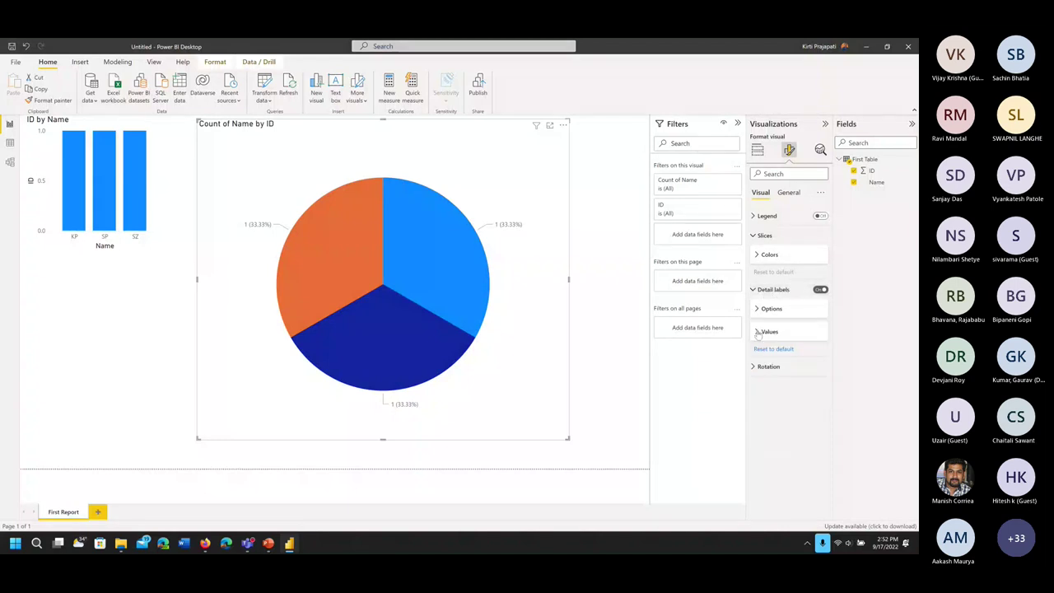
left_click(758, 332)
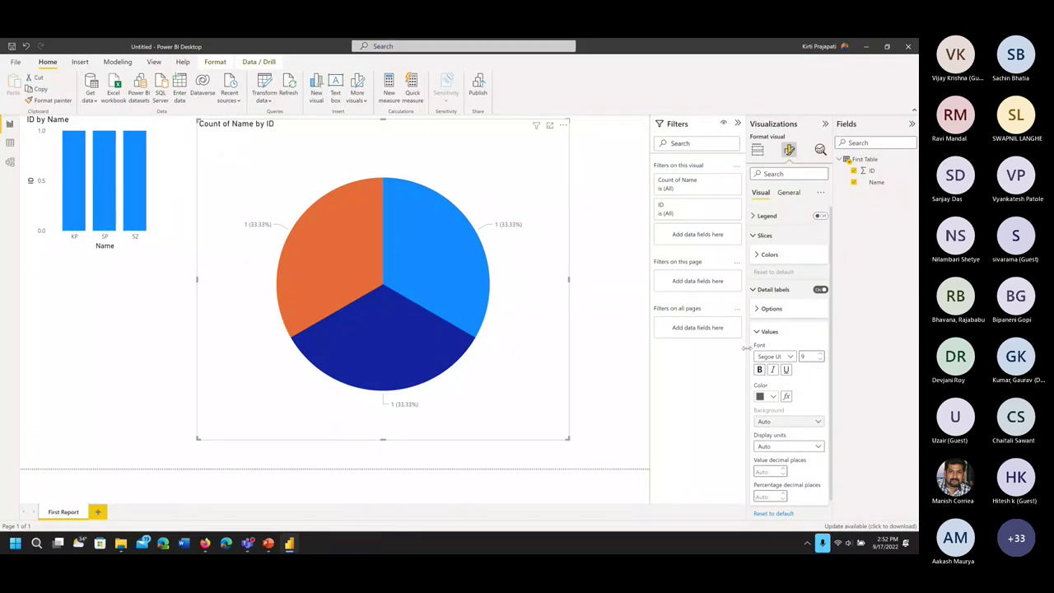
key("Print")
left_click_drag(746, 322, 838, 514)
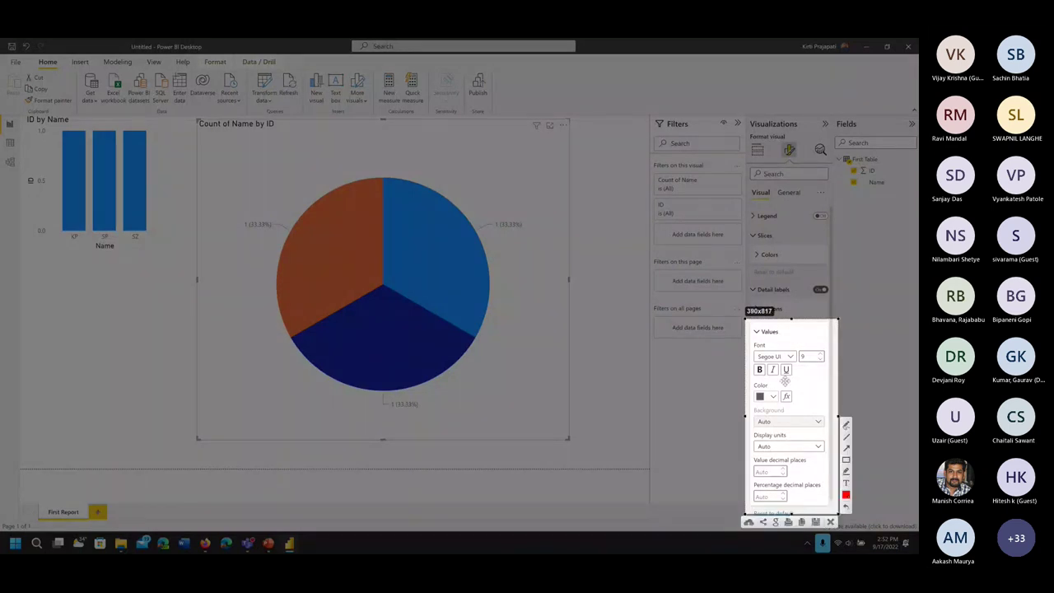
key("ctrl+c")
Set the detail labels' font size to 20 and capture a screen snip of the enlarged label to the clipboard
double_click(817, 355)
type("4")
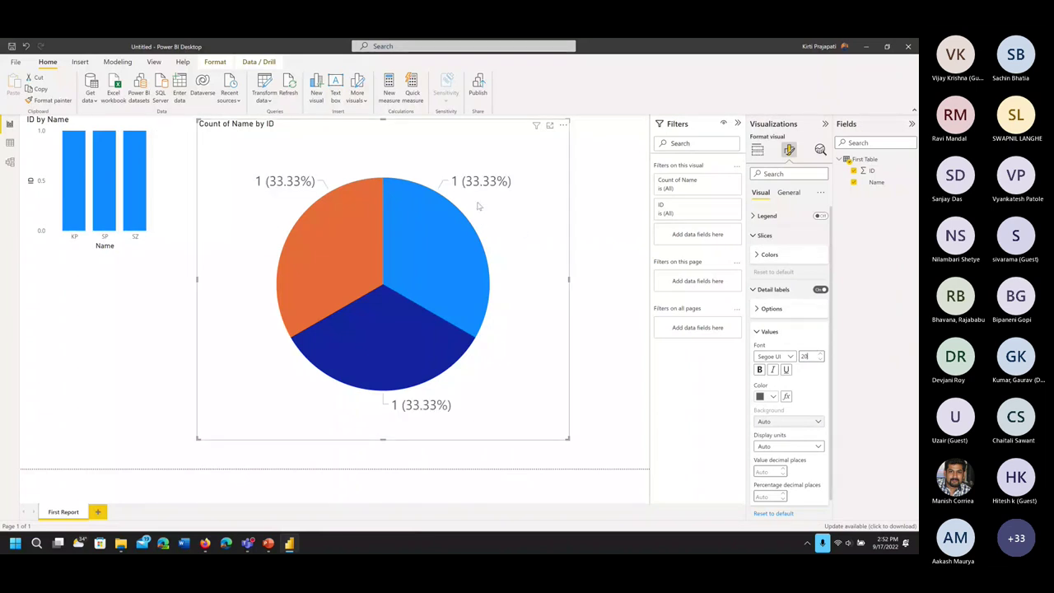
key("Print")
left_click_drag(414, 149, 541, 210)
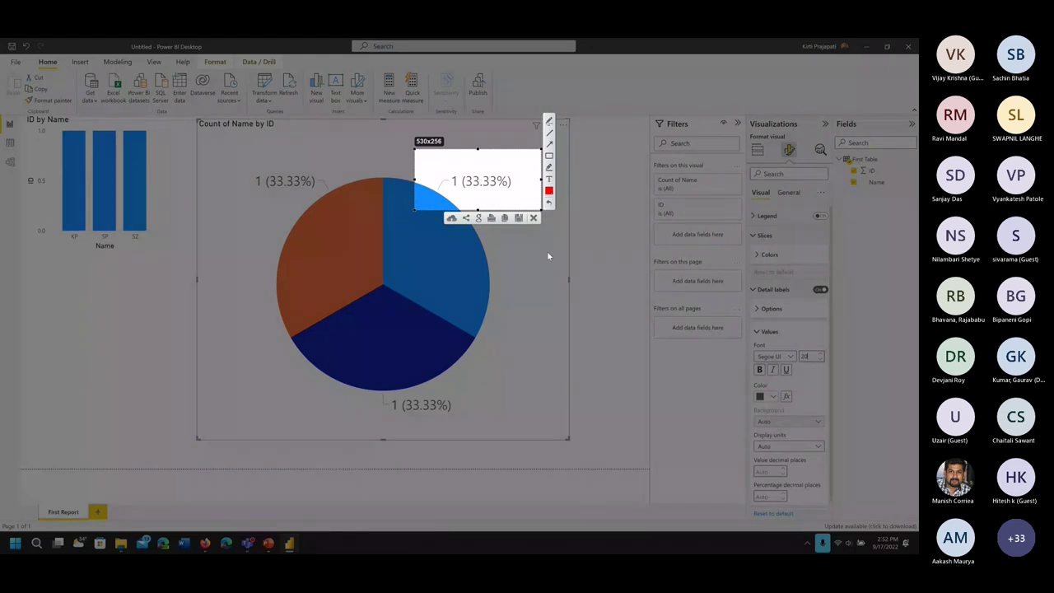
key("ctrl+c")
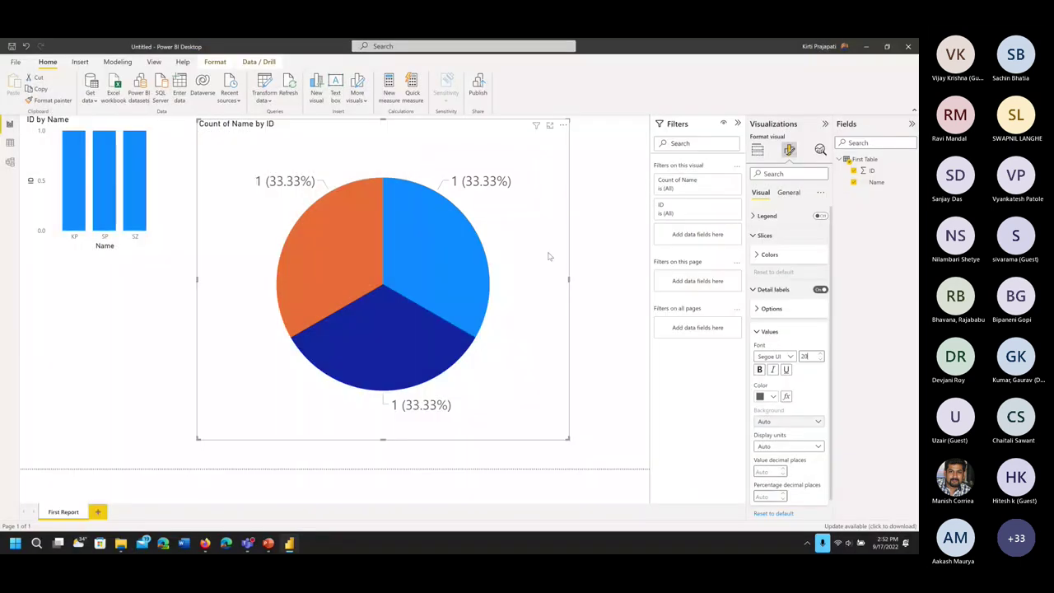
Make the detail labels bold and colour them a light red shade after trying purple and blue
left_click(760, 370)
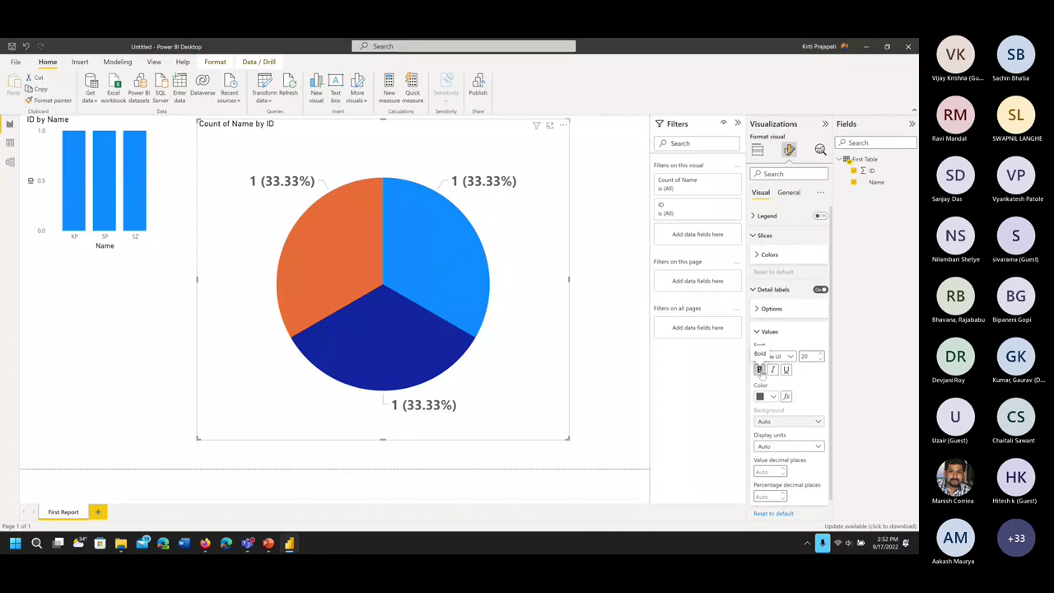
left_click(774, 397)
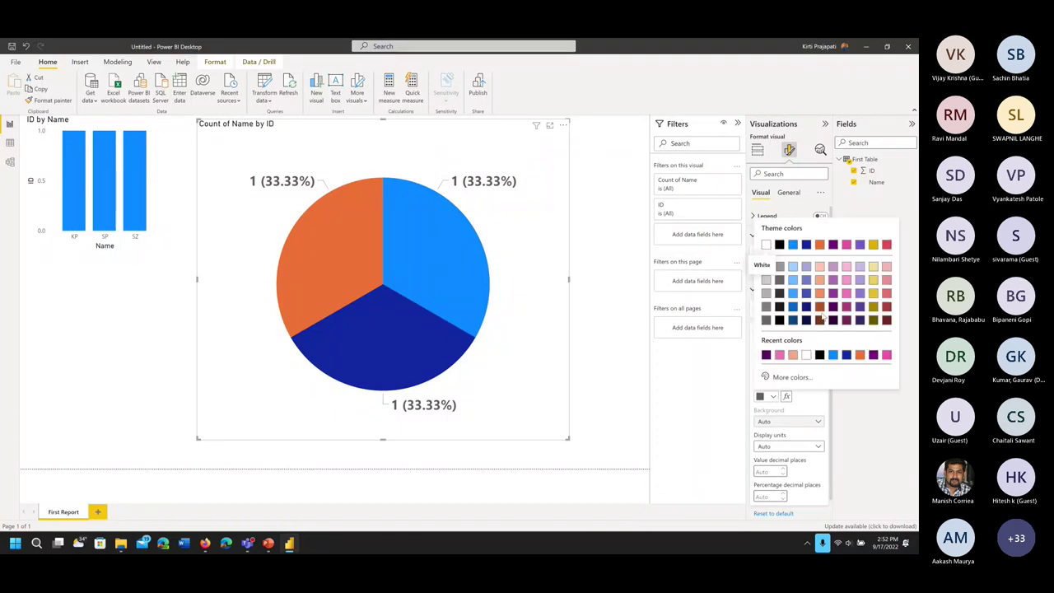
left_click(860, 245)
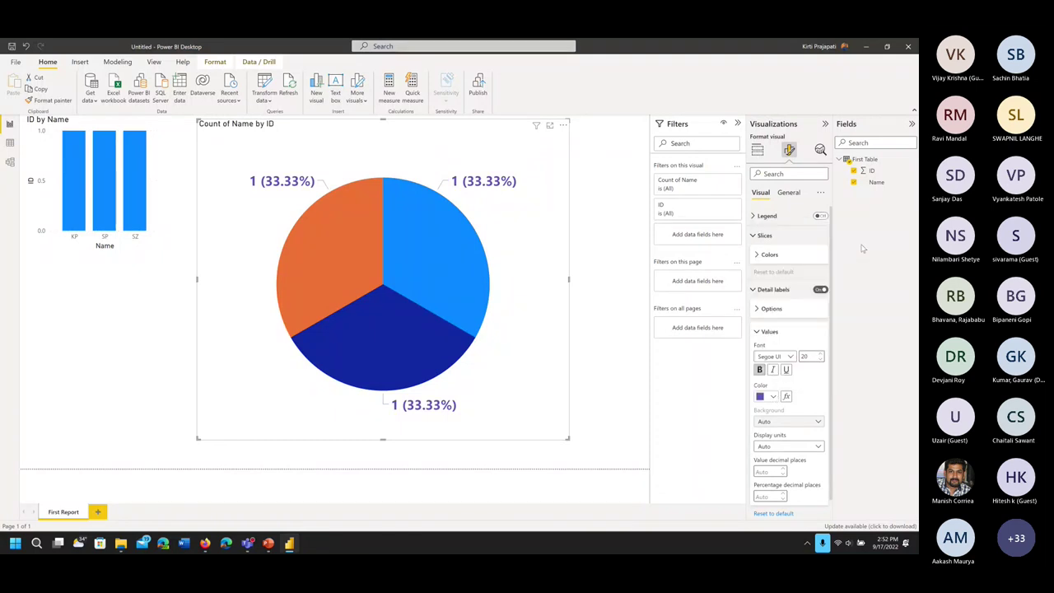
left_click(774, 397)
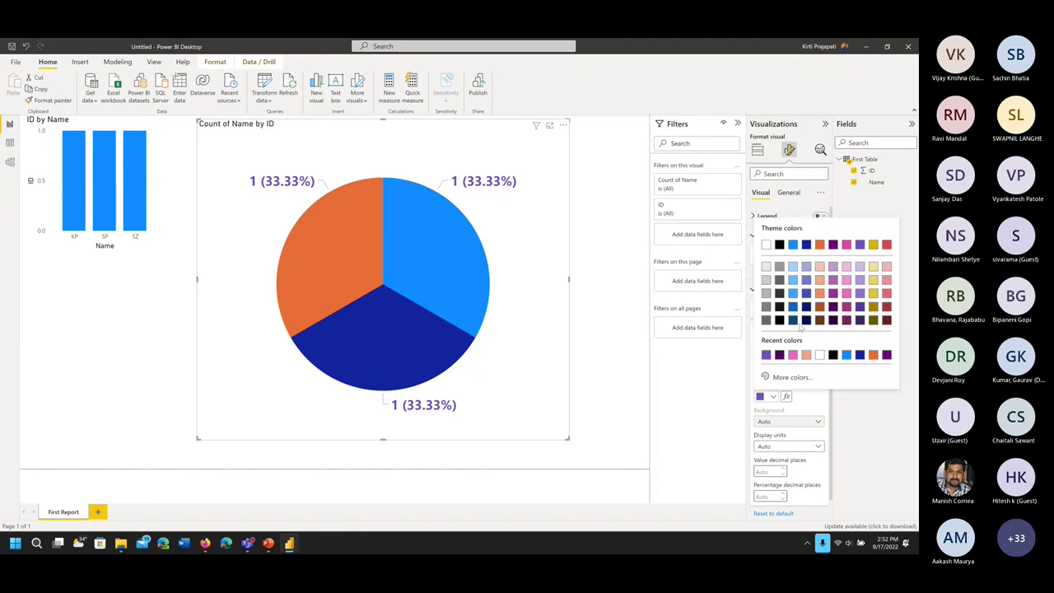
left_click(805, 308)
left_click(775, 397)
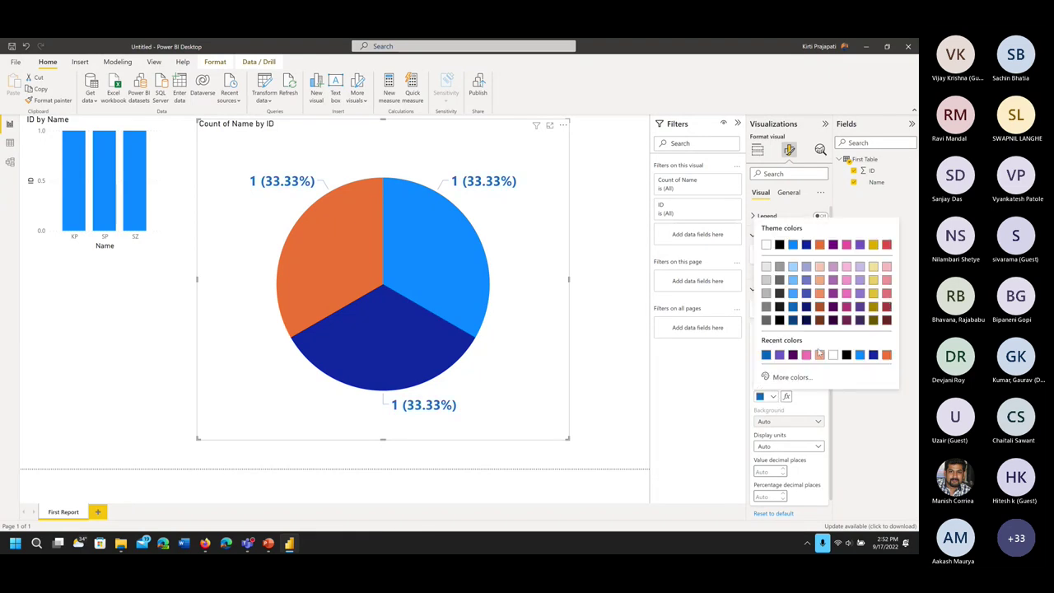
left_click(886, 295)
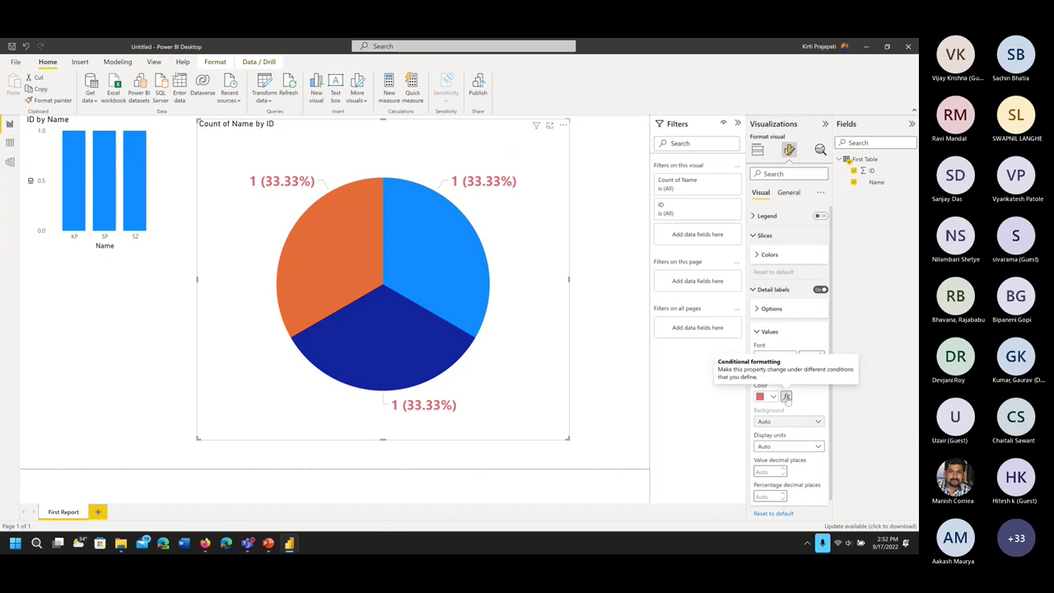
Try Thousands as the detail labels' display units, snip the resulting label, and return the units to Auto
scroll(814, 401, "down", 1)
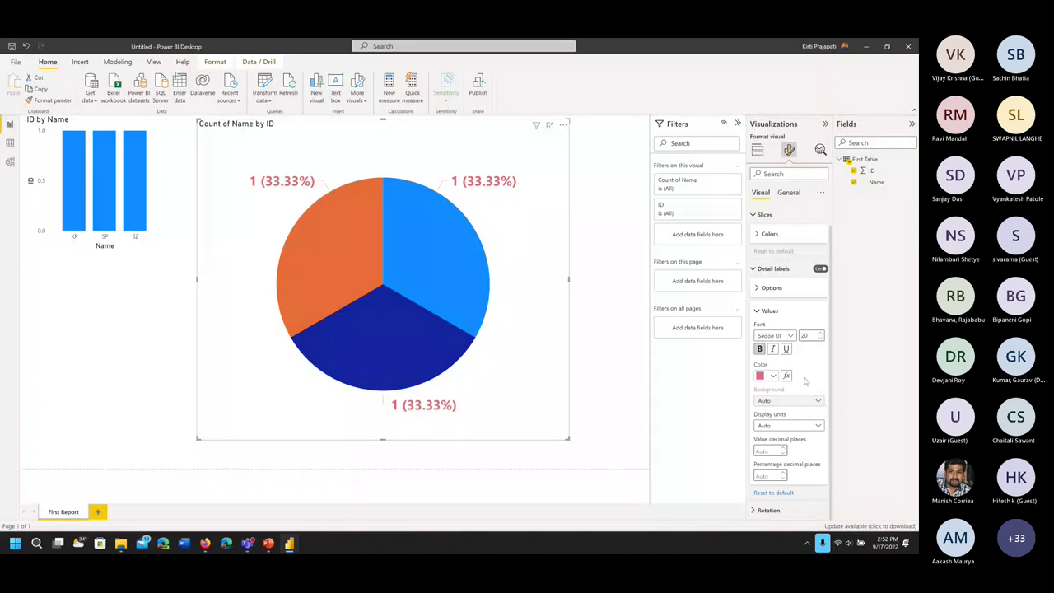
left_click(819, 426)
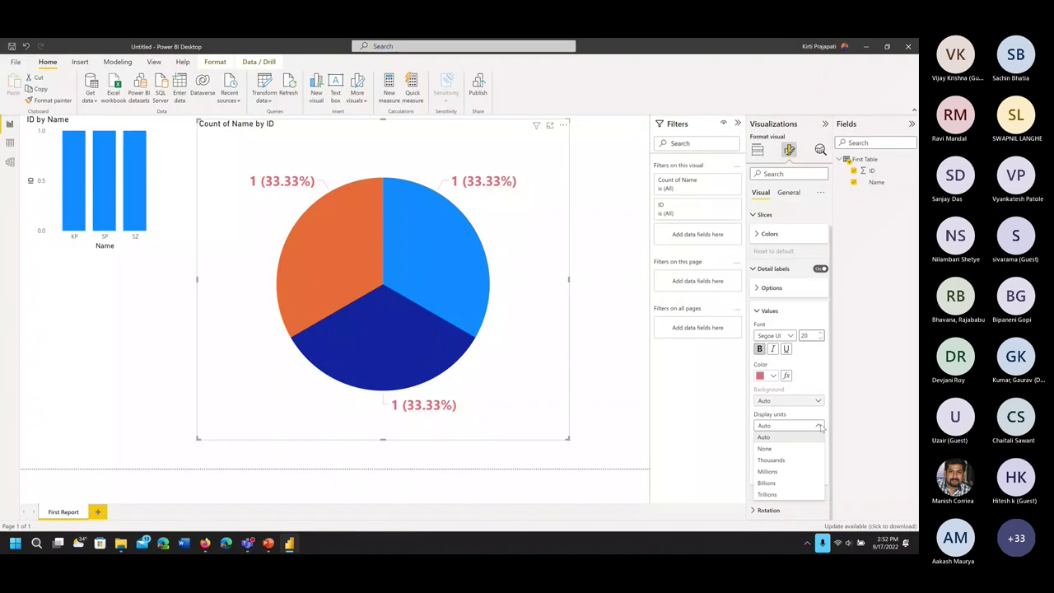
left_click(783, 460)
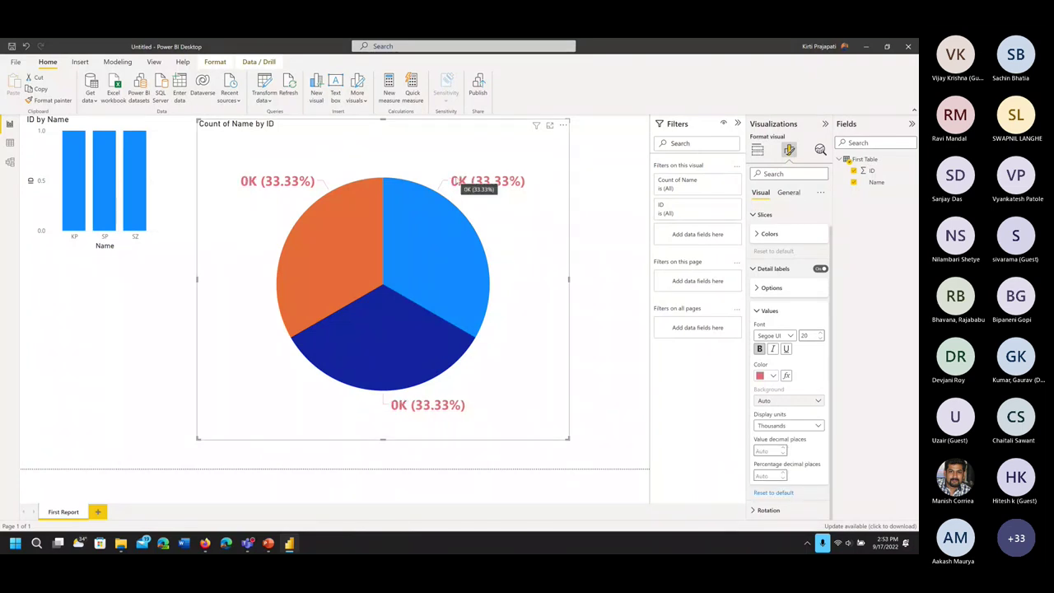
key("super+shift+s")
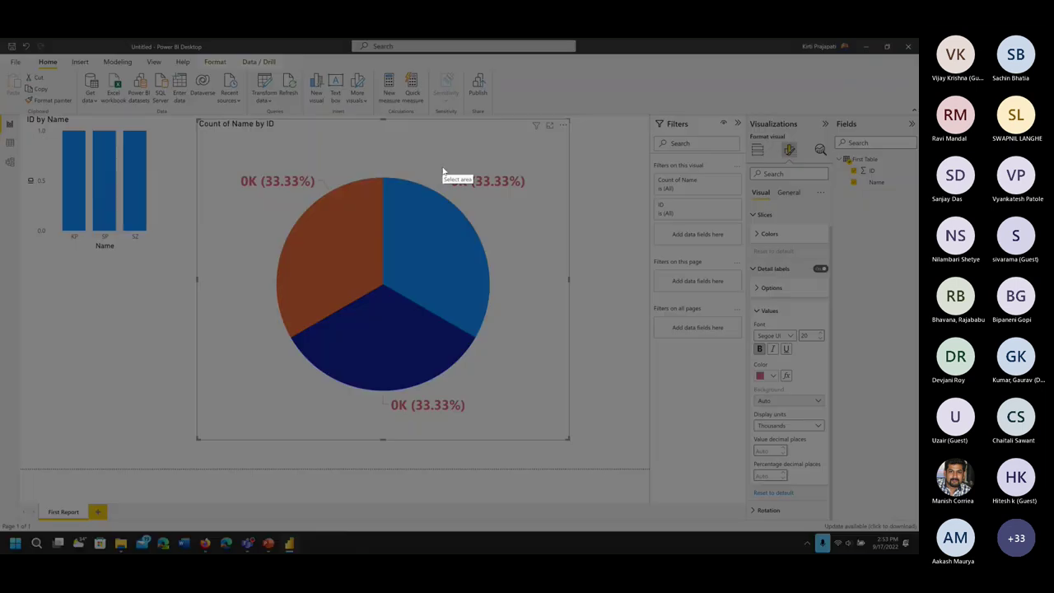
left_click_drag(443, 170, 472, 196)
key("ctrl+c")
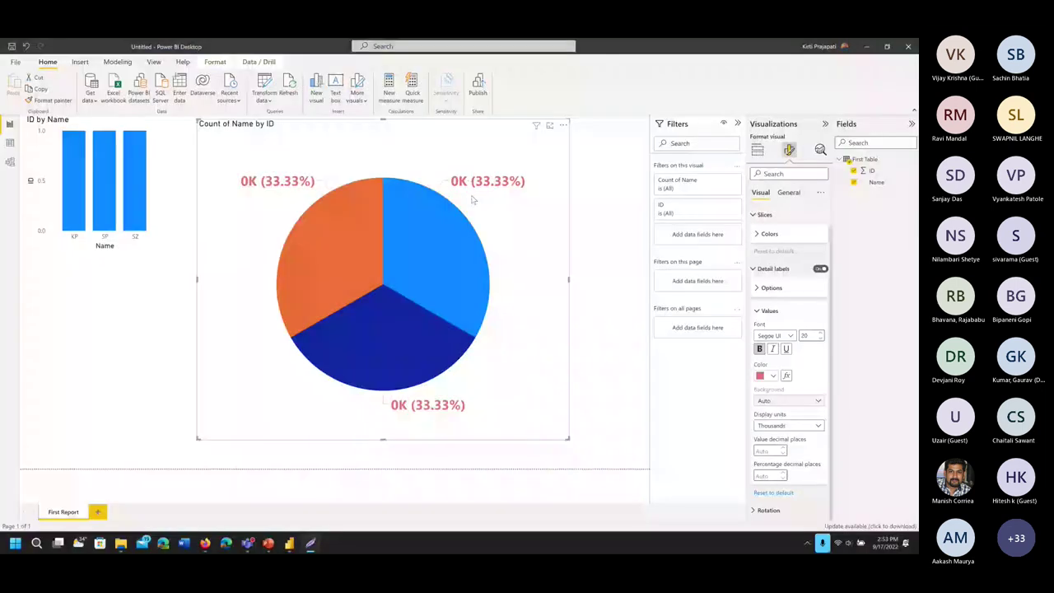
left_click(778, 425)
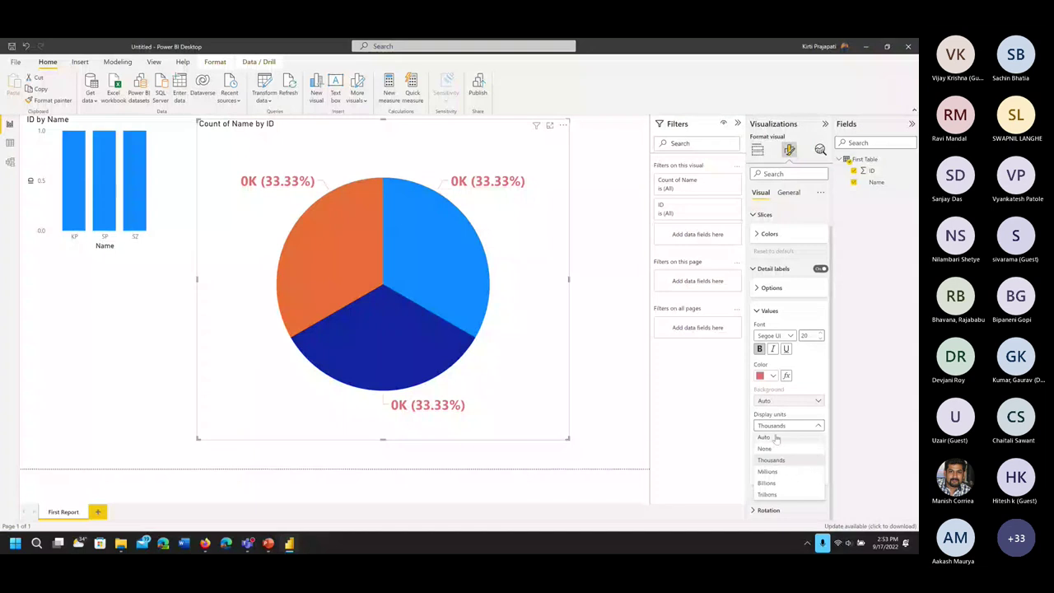
left_click(764, 438)
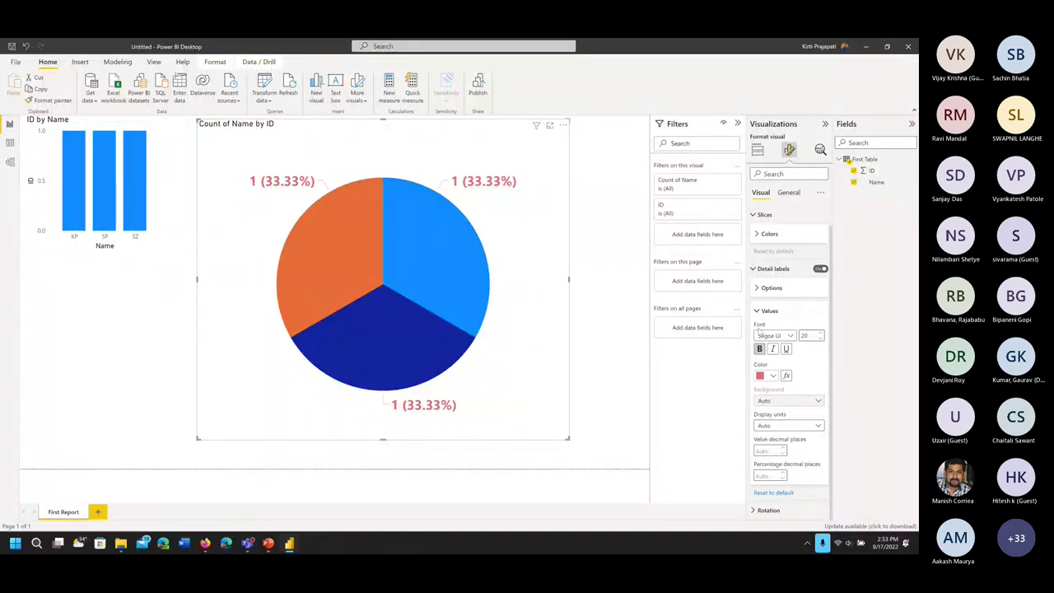
Show the pie chart's Rotation setting, and collapse the Values, Rotation, Slices and Detail labels sections
left_click(758, 311)
left_click(754, 367)
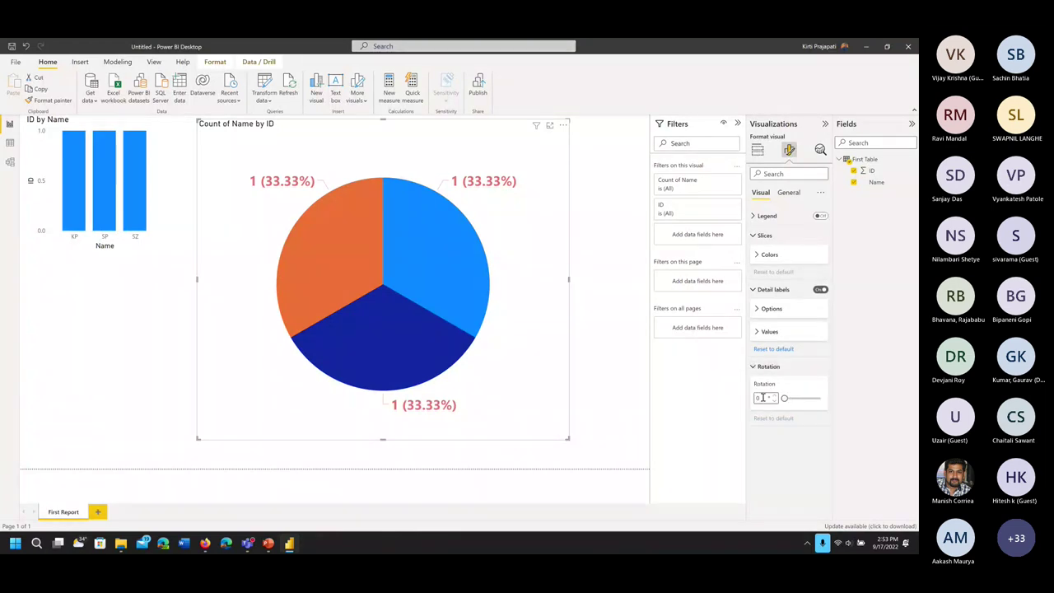
mouse_move(786, 399)
left_mouse_down()
mouse_move(820, 401)
mouse_move(775, 402)
left_mouse_up()
left_click(758, 368)
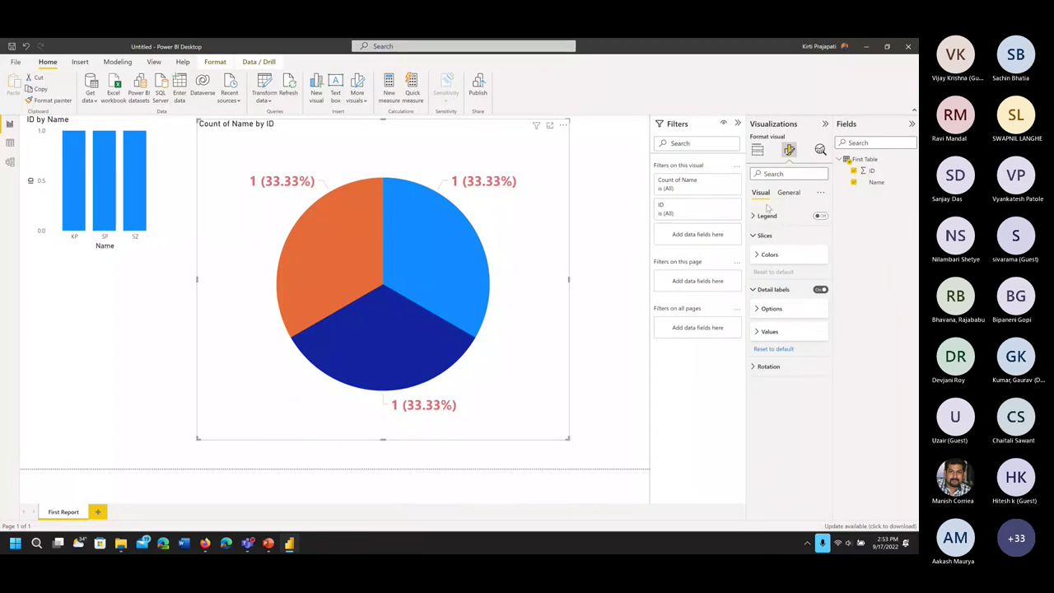
left_click(753, 237)
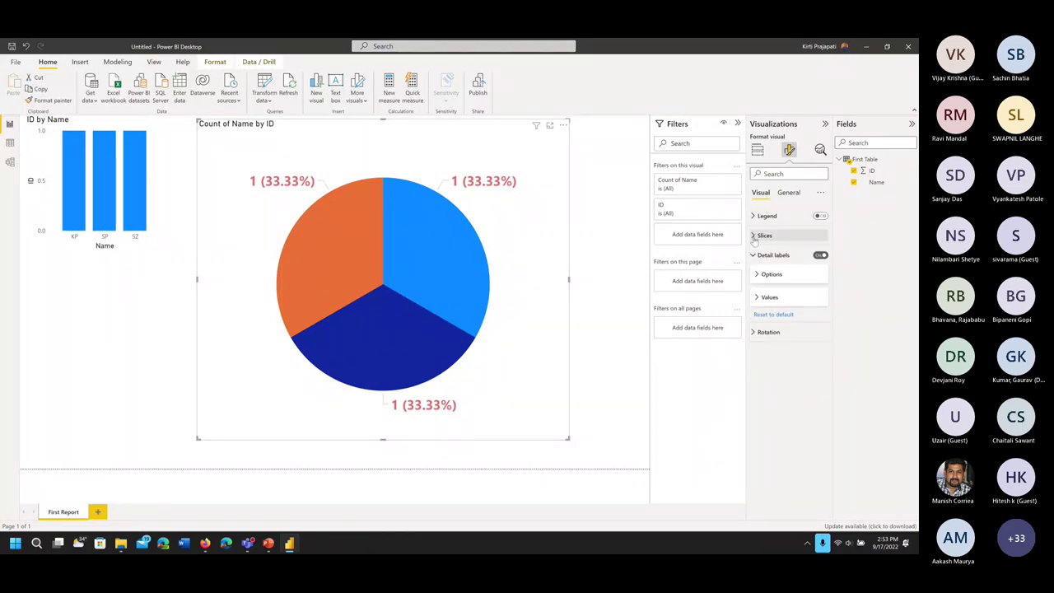
left_click(772, 255)
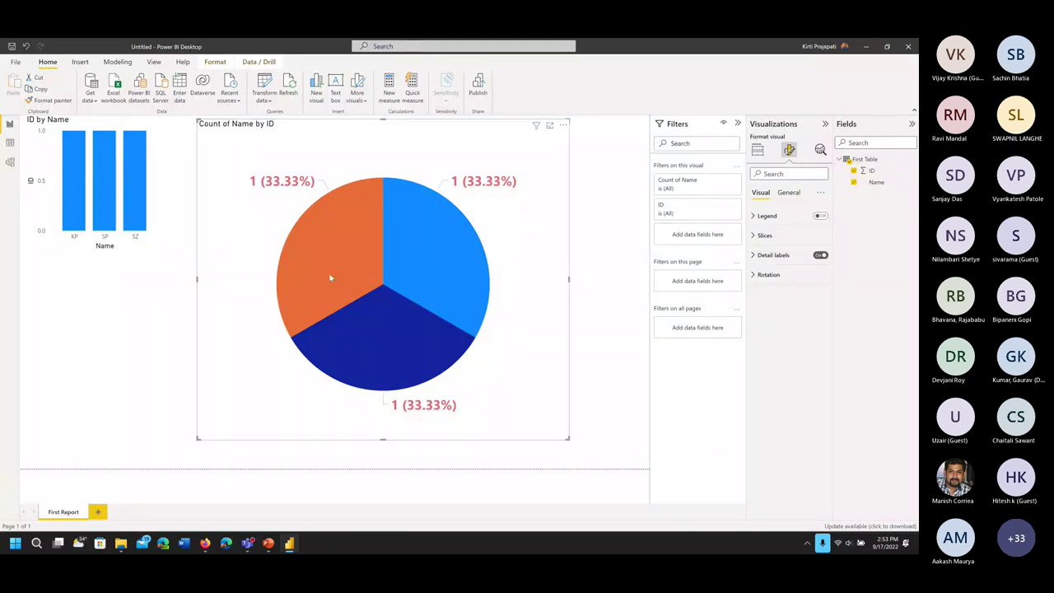
Show the chart's general Size properties and shrink the pie chart to about 408 high by 616 wide
left_click(789, 194)
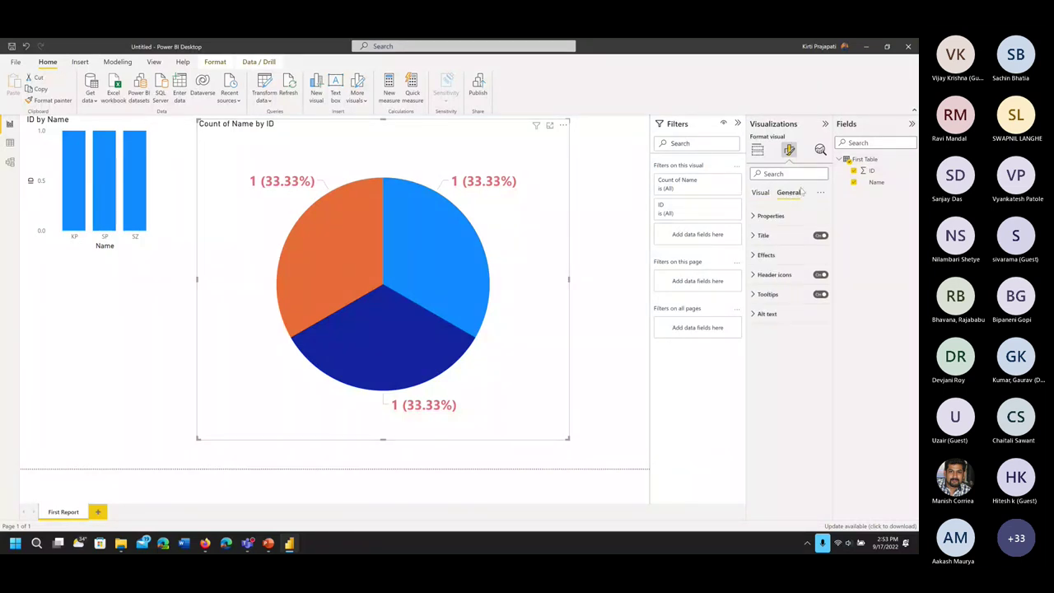
left_click(752, 218)
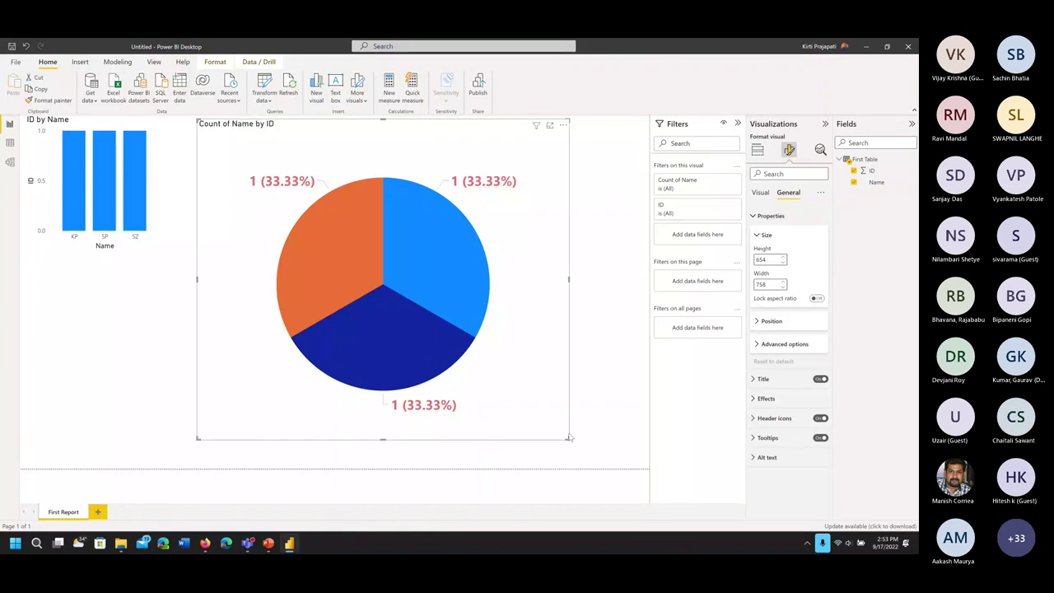
left_click_drag(567, 437, 499, 318)
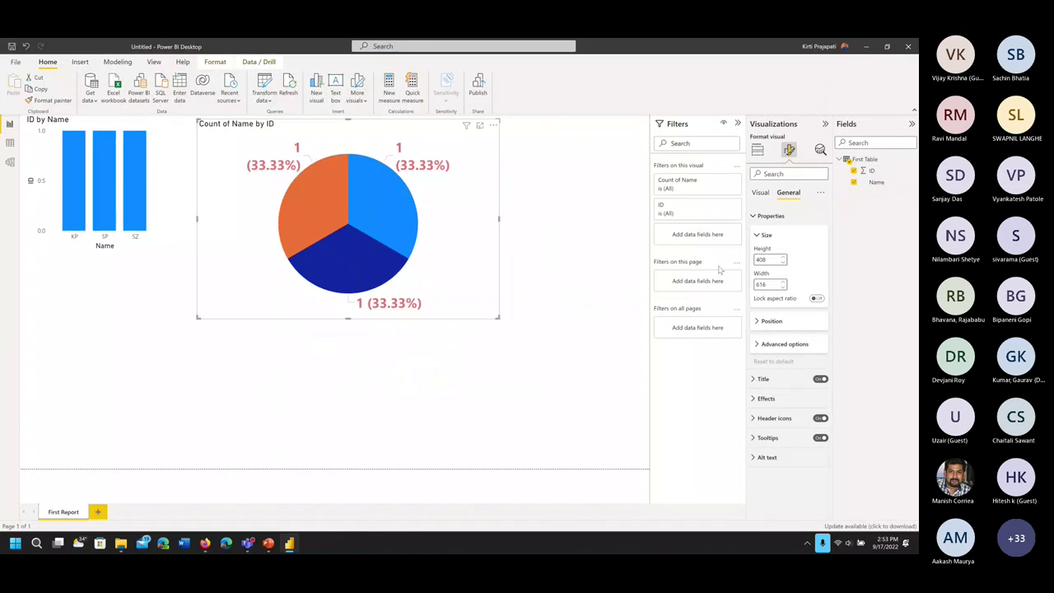
Capture two screen snips of the chart's Height and Width settings to the clipboard
key("F1")
left_click_drag(732, 200, 799, 296)
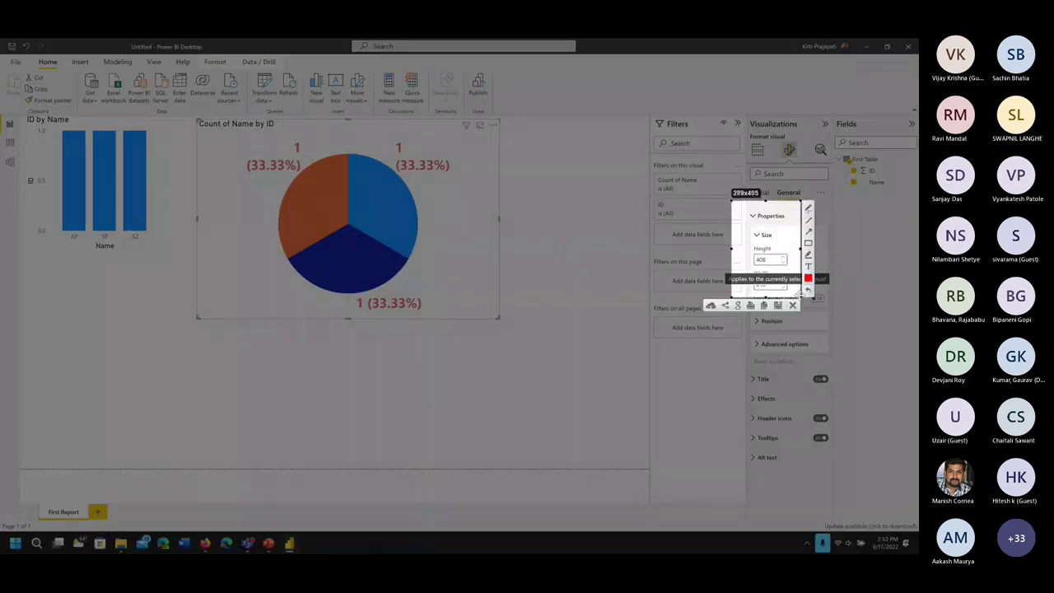
key("ctrl+c")
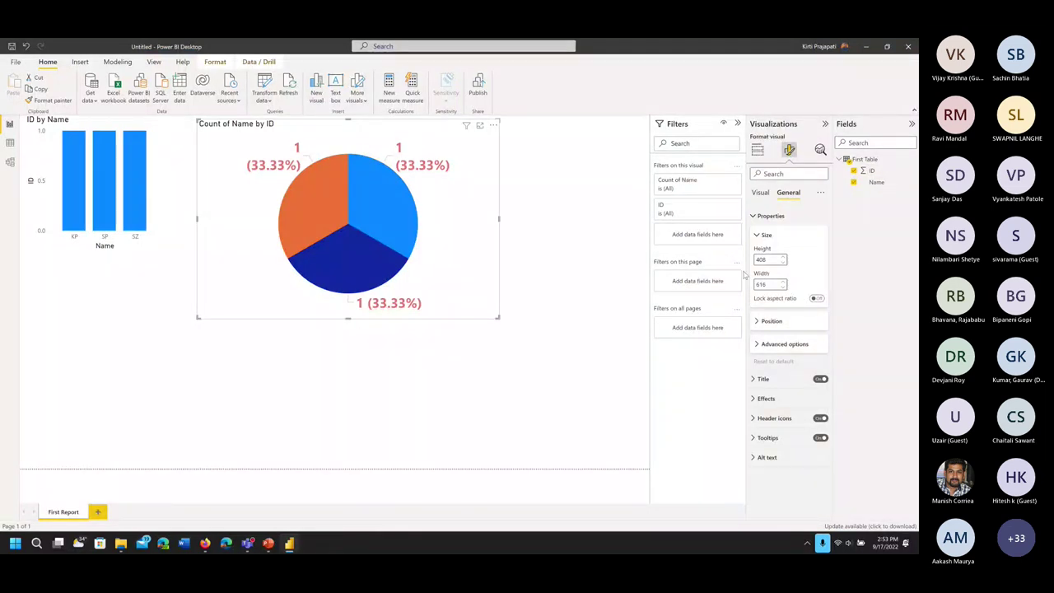
key("F1")
left_click_drag(742, 212, 803, 303)
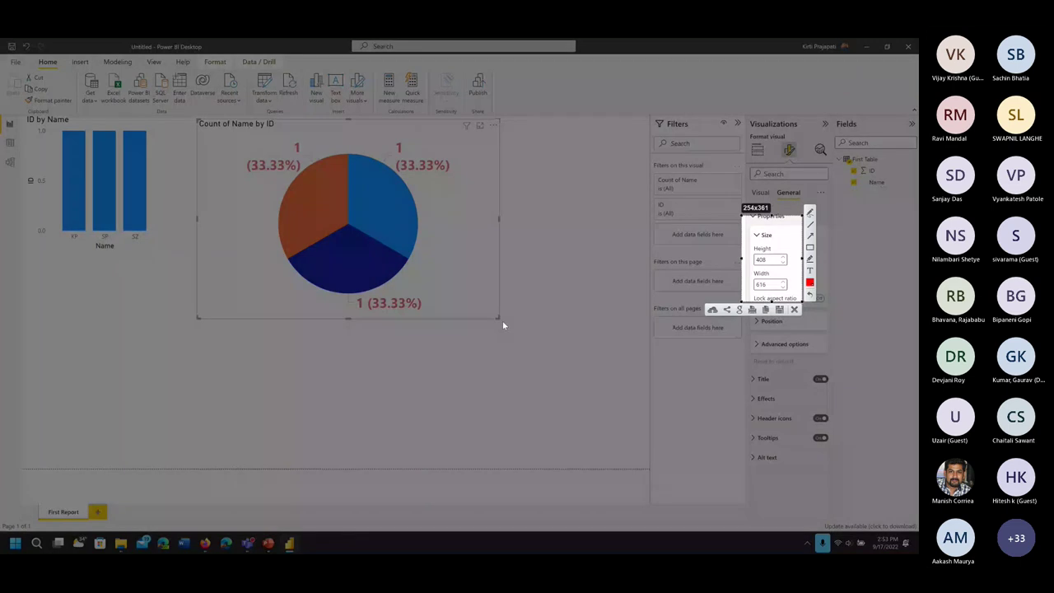
key("ctrl+c")
Resize the pie chart to about 436 high by 547 wide and place it just beside the bar chart
left_click_drag(501, 321, 385, 251)
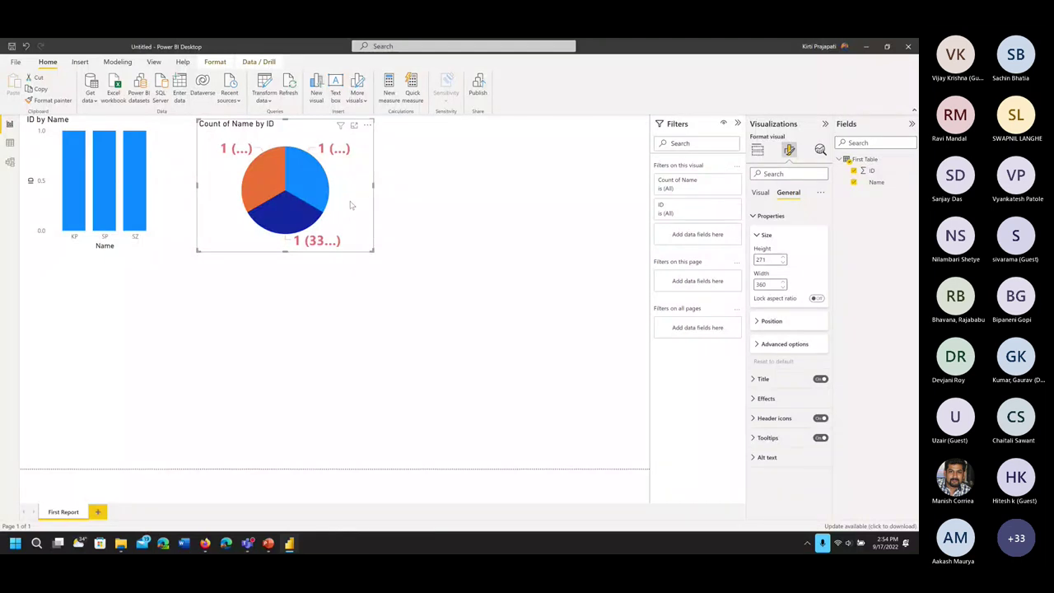
left_click_drag(373, 251, 486, 362)
left_click_drag(307, 129, 289, 140)
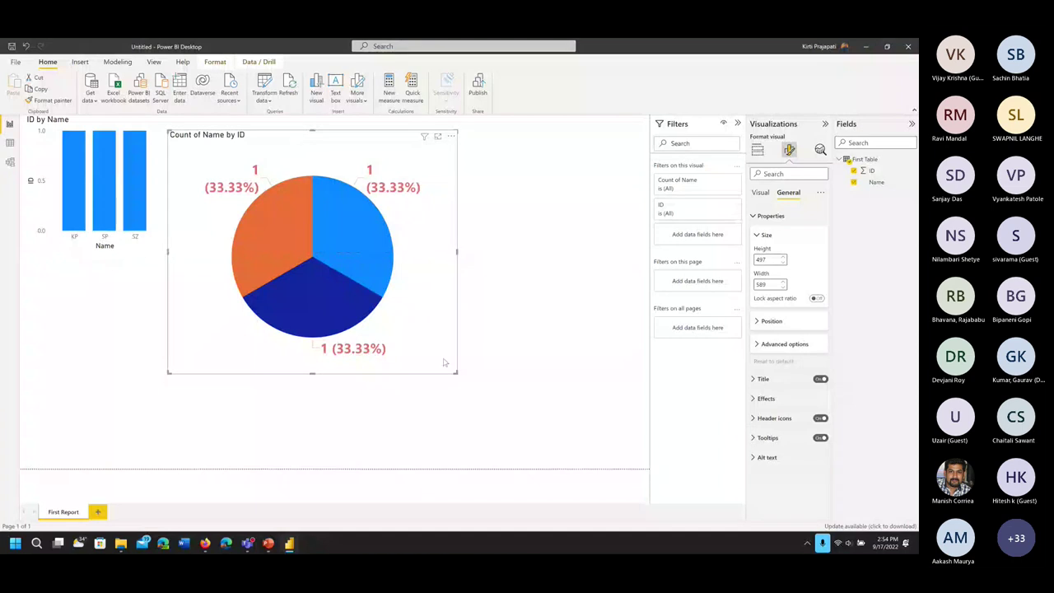
left_click_drag(457, 372, 435, 342)
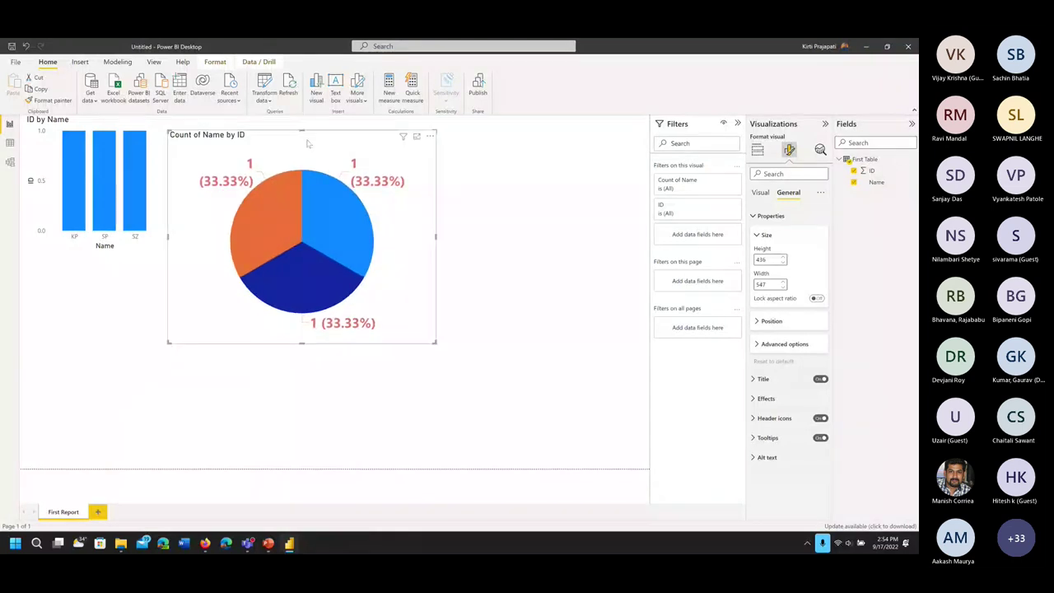
left_click_drag(311, 137, 324, 139)
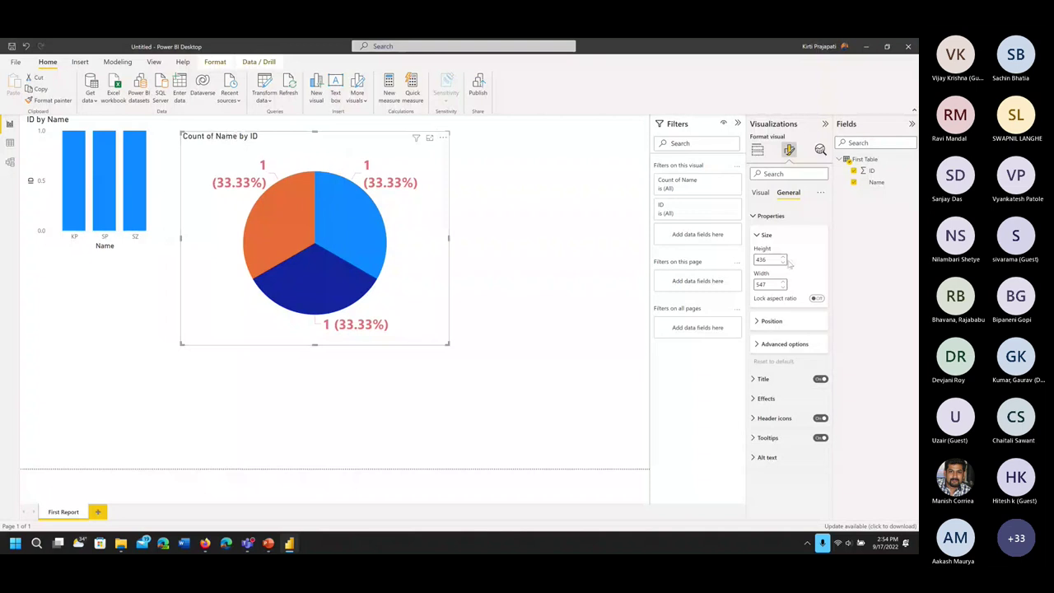
Show the chart's Position properties and move the pie chart around the page, ending at about 493 horizontal and 62 vertical
left_click(775, 236)
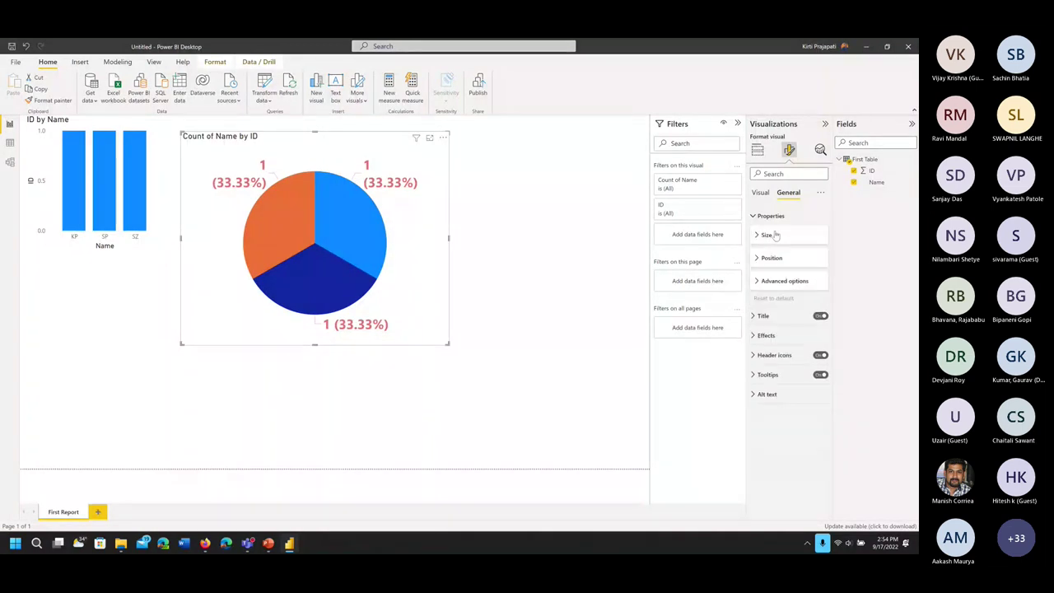
left_click(772, 258)
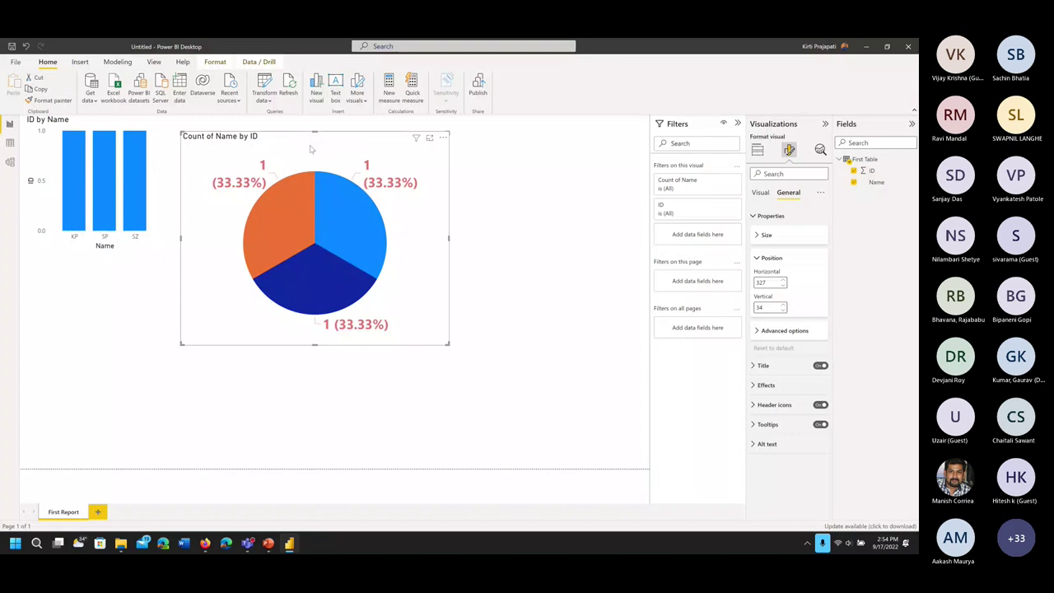
left_click_drag(311, 149, 494, 184)
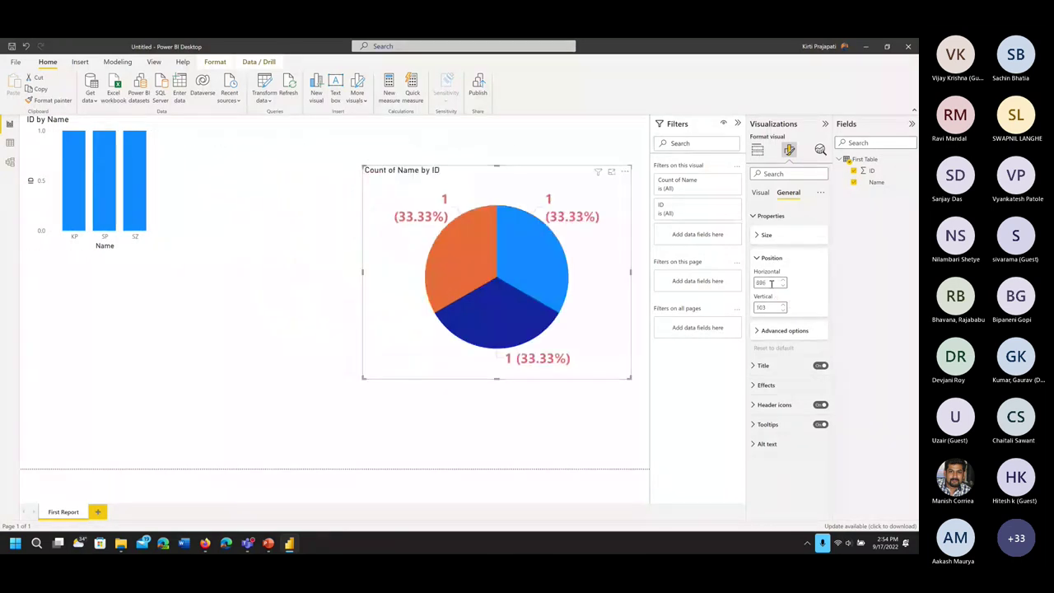
left_click_drag(521, 179, 174, 132)
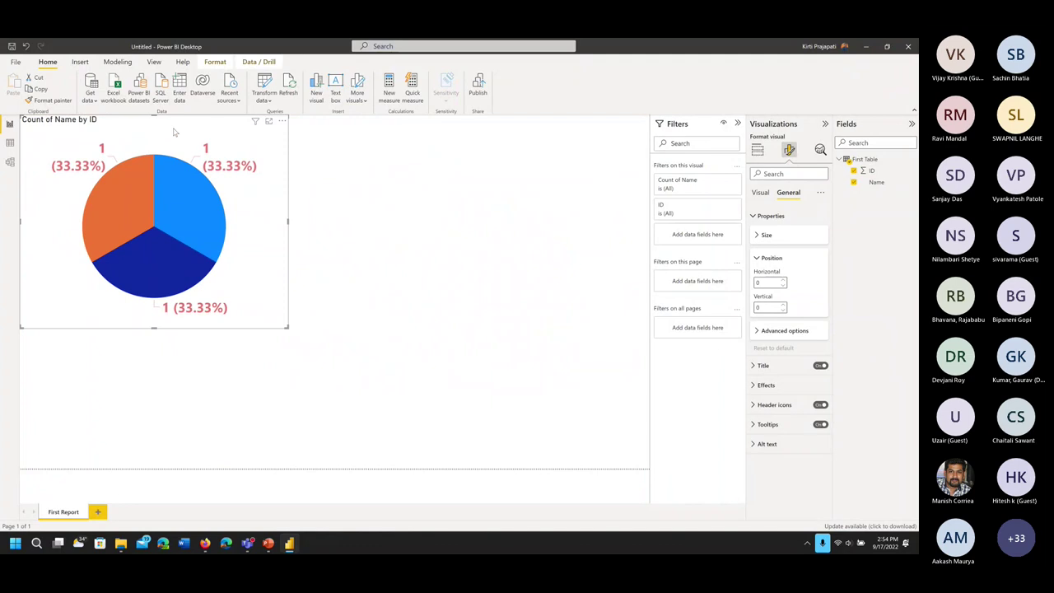
left_click_drag(173, 132, 499, 156)
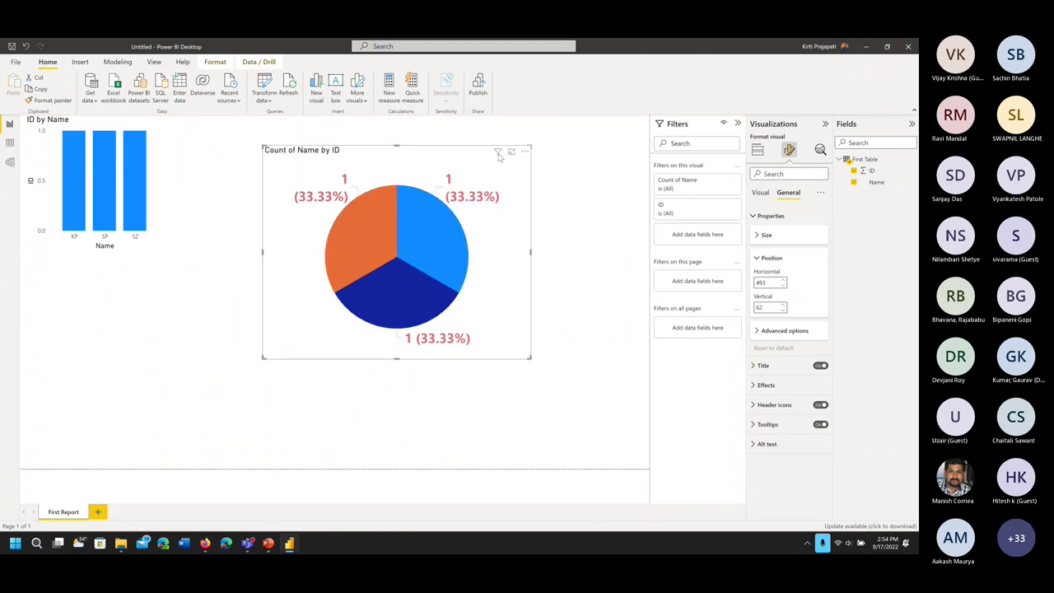
Examine the pie chart's Advanced options under its general properties, including the Maintain layer order setting
left_click(758, 261)
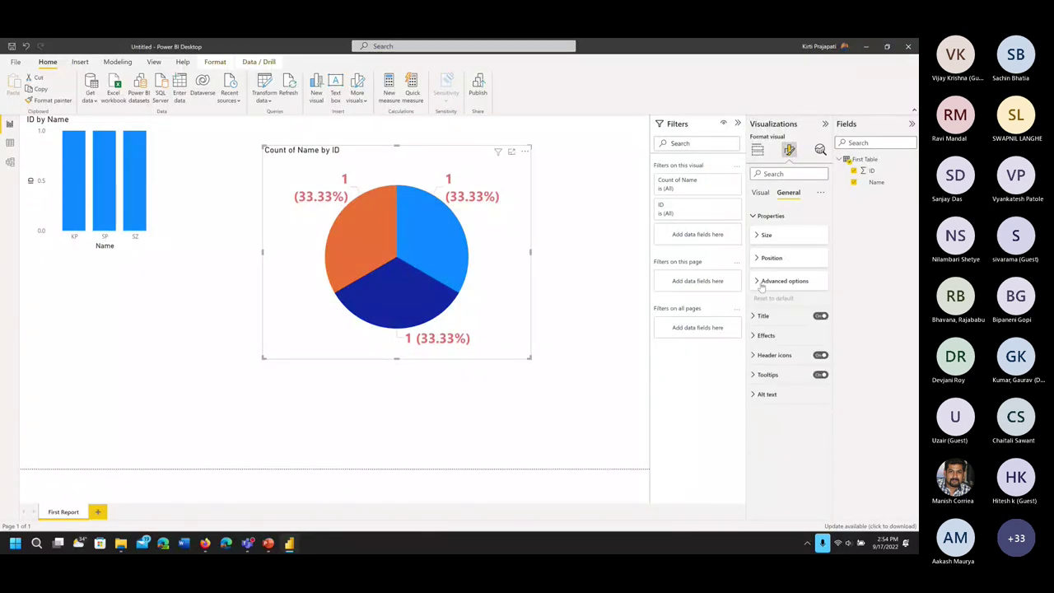
left_click(761, 282)
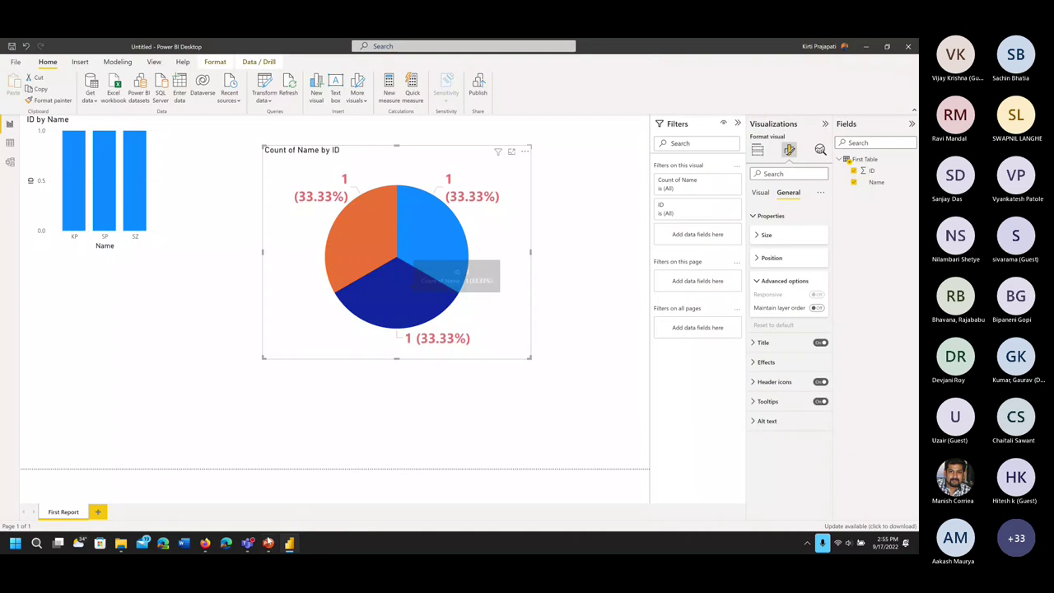
right_click(397, 232)
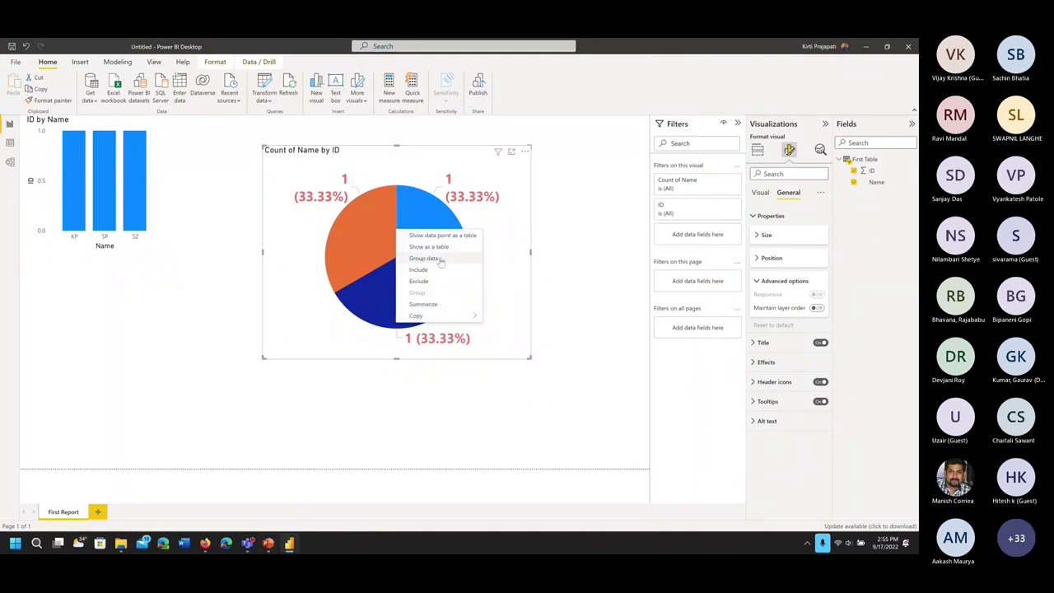
left_click(776, 309)
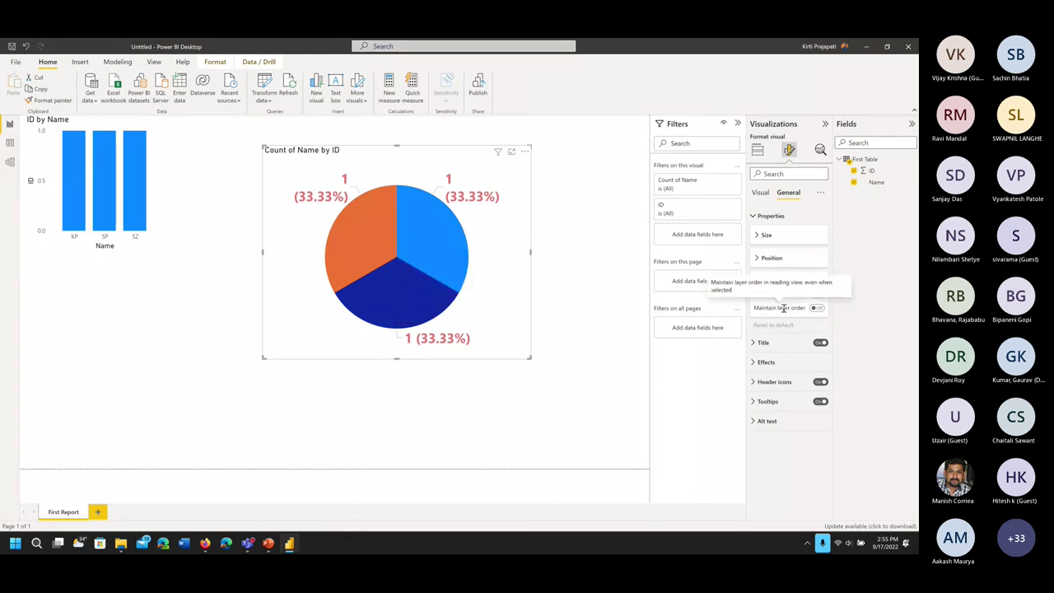
left_click(757, 281)
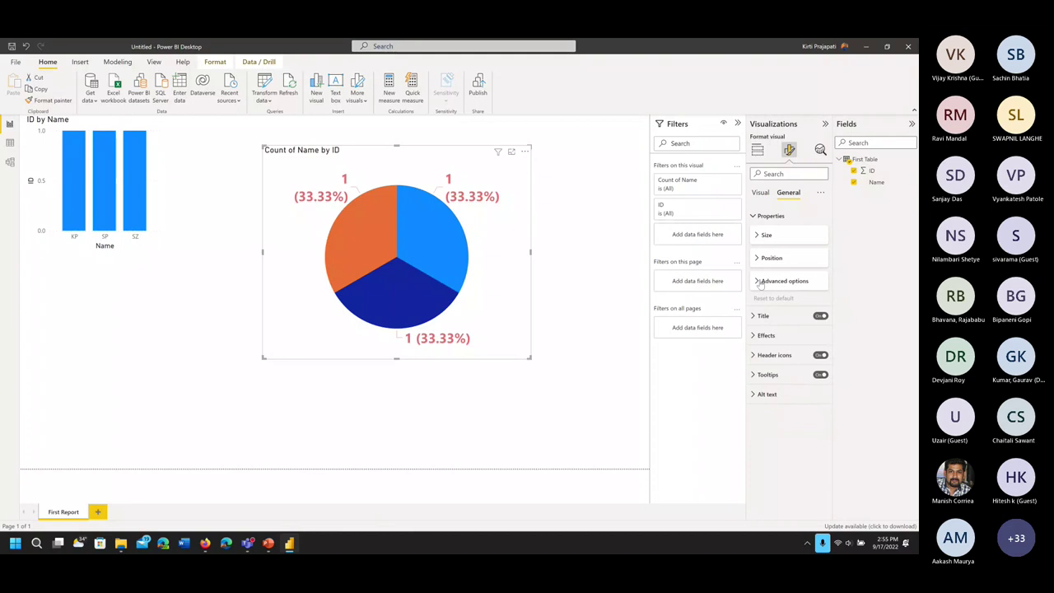
Show the pie chart's Title settings and capture a screen snip of the title text setting to the clipboard
left_click(761, 216)
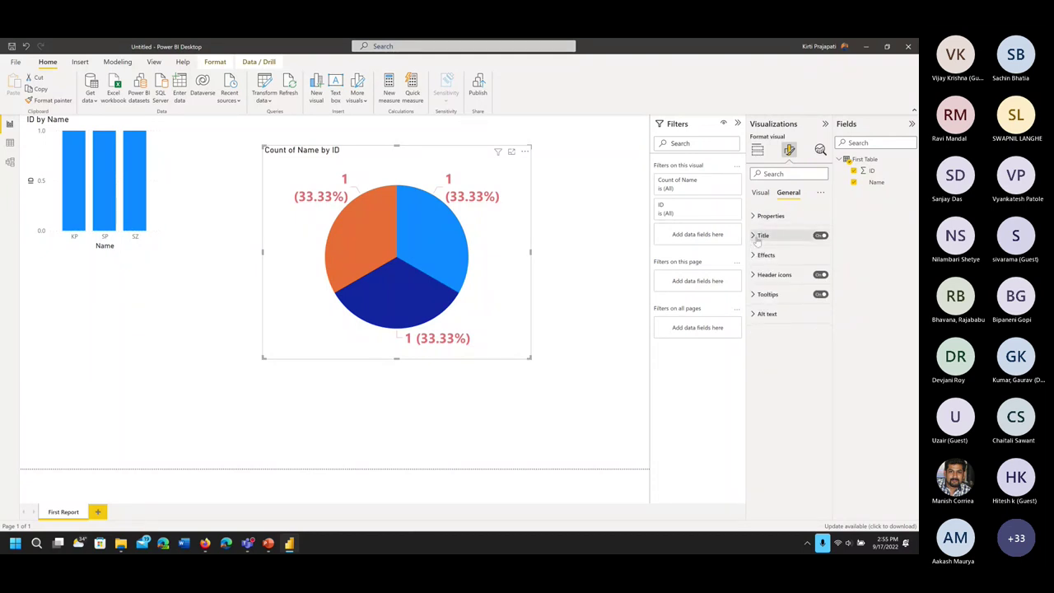
left_click(755, 236)
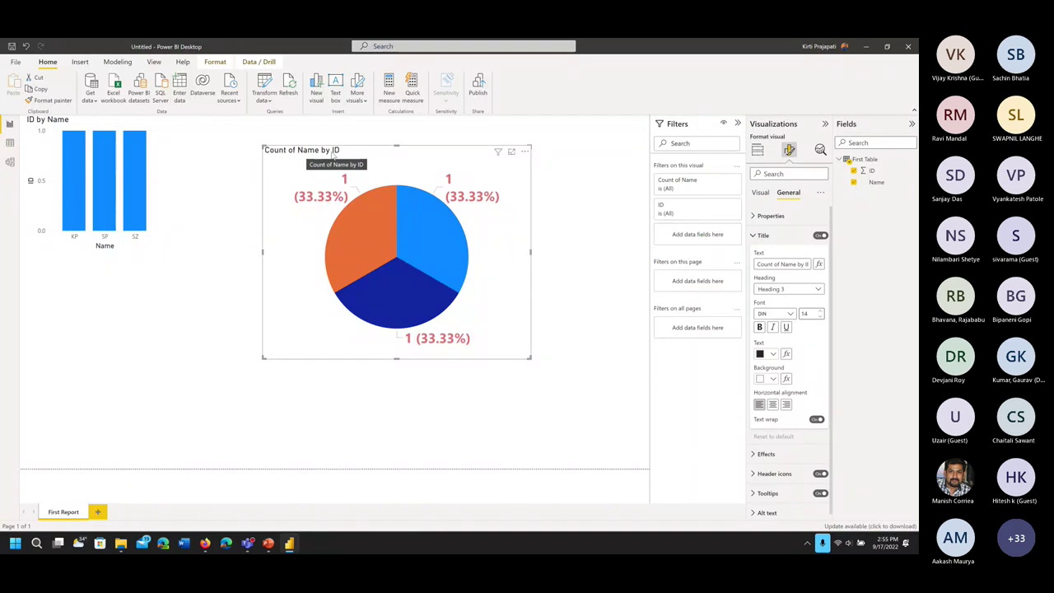
key("super+shift+s")
left_click_drag(247, 129, 364, 169)
left_click_drag(740, 219, 846, 285)
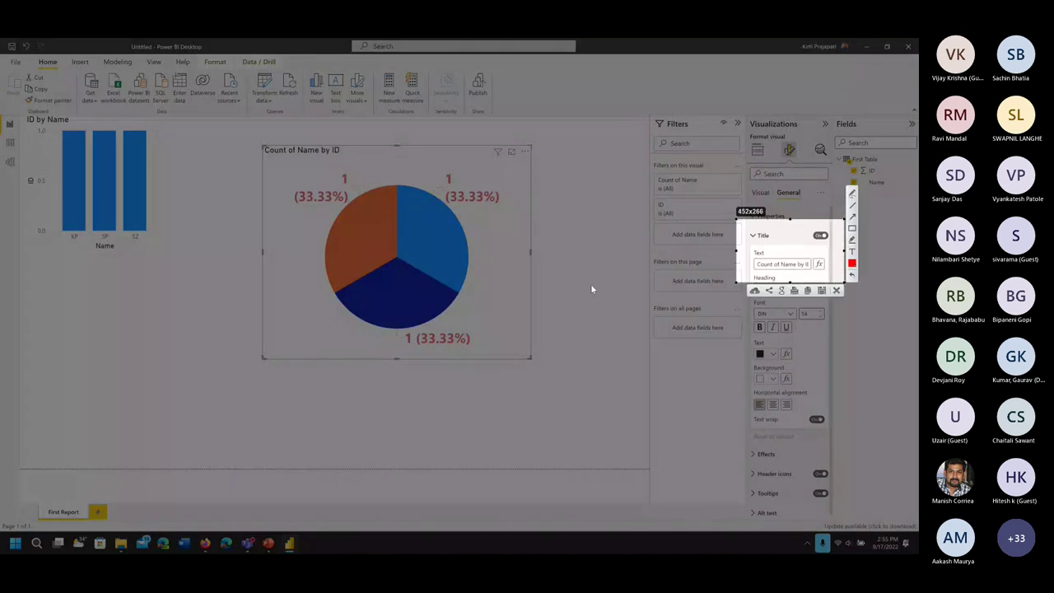
key("ctrl+c")
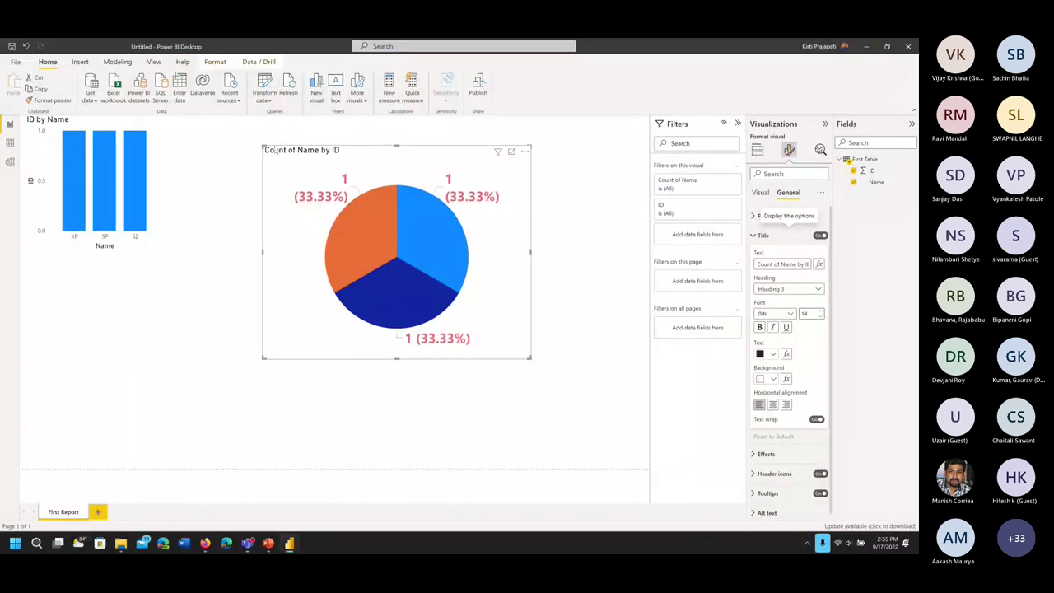
Change the pie chart's title text to "Total Count"
triple_click(804, 264)
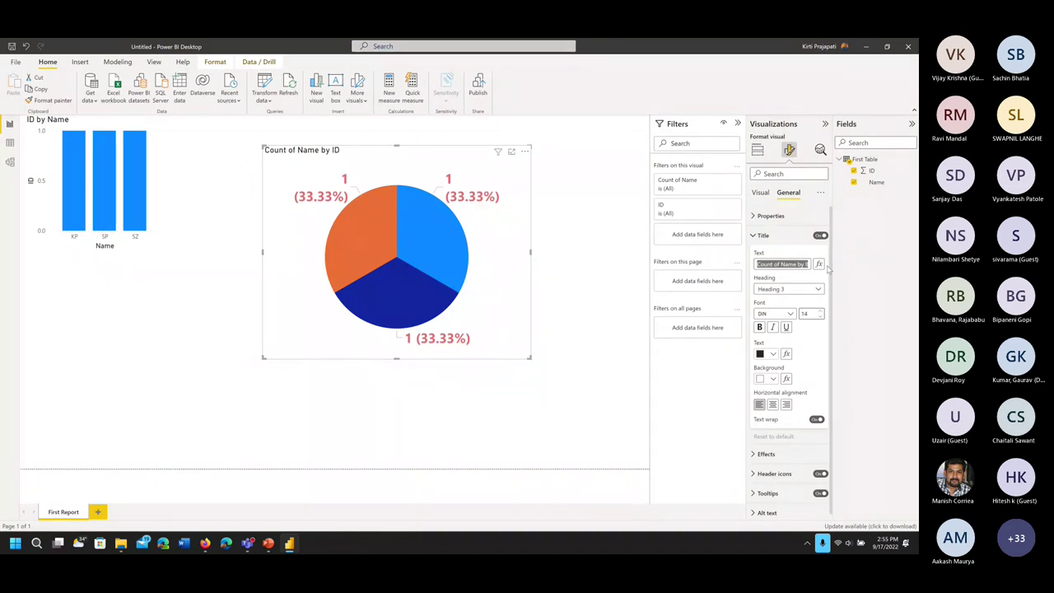
type("C")
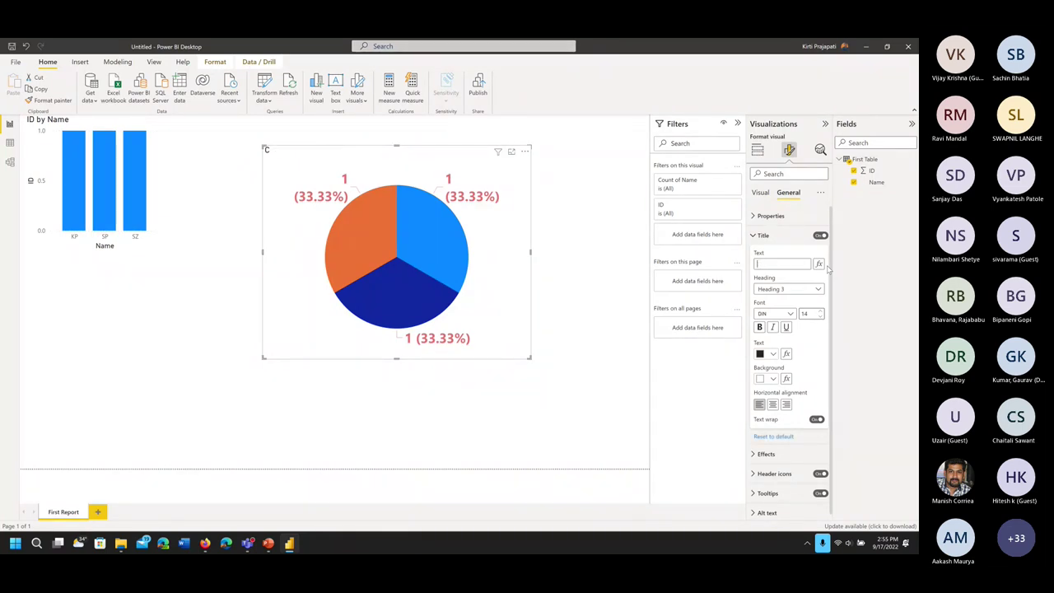
type("Total Count")
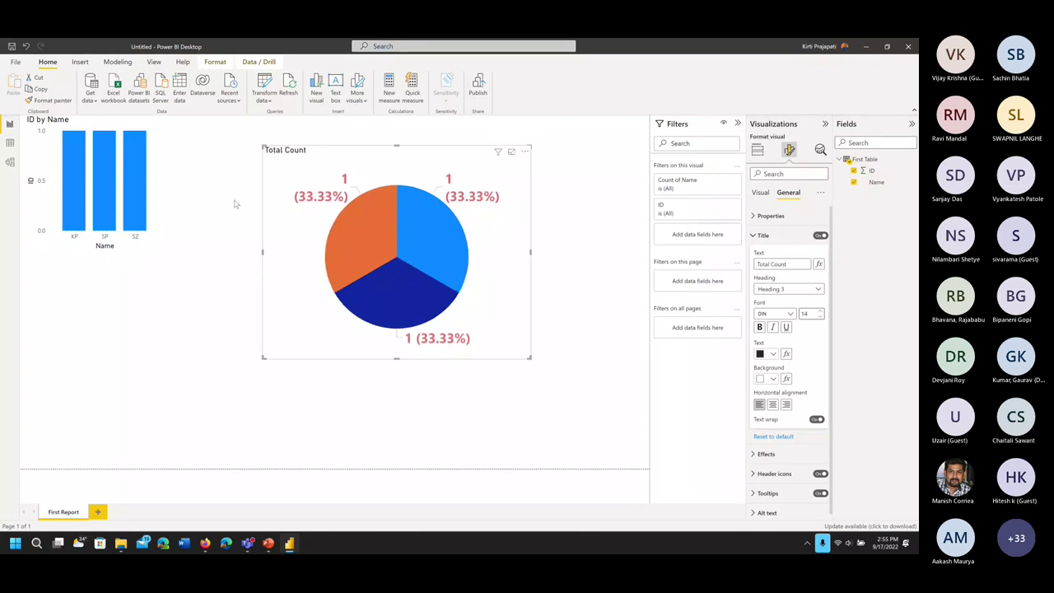
Try Heading 6, Heading 2 and Heading 3 for the chart title and settle on Heading 5
left_click(794, 290)
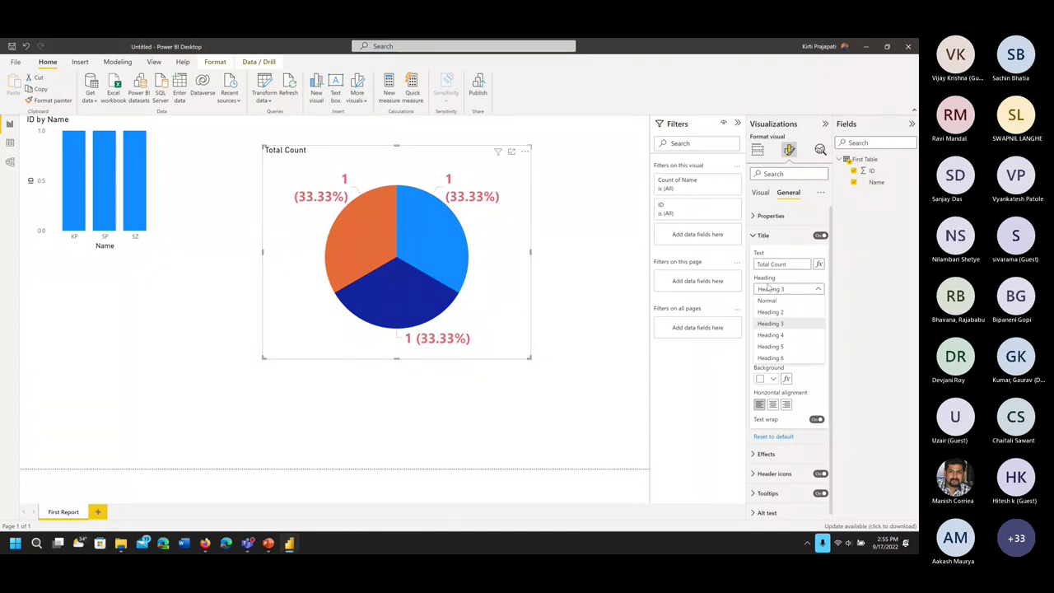
left_click(771, 358)
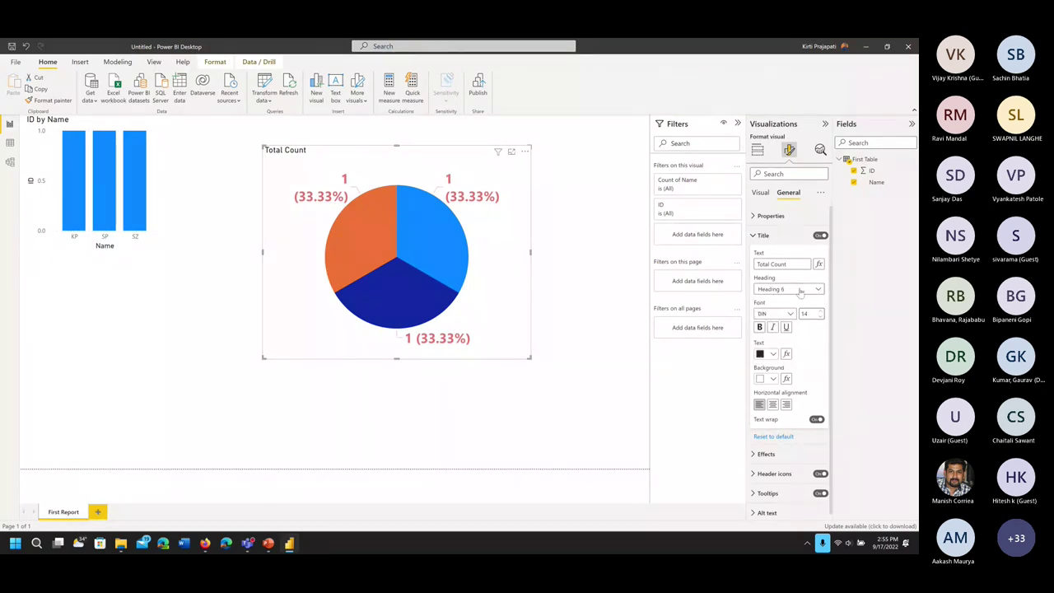
left_click(799, 290)
left_click(796, 317)
left_click(796, 290)
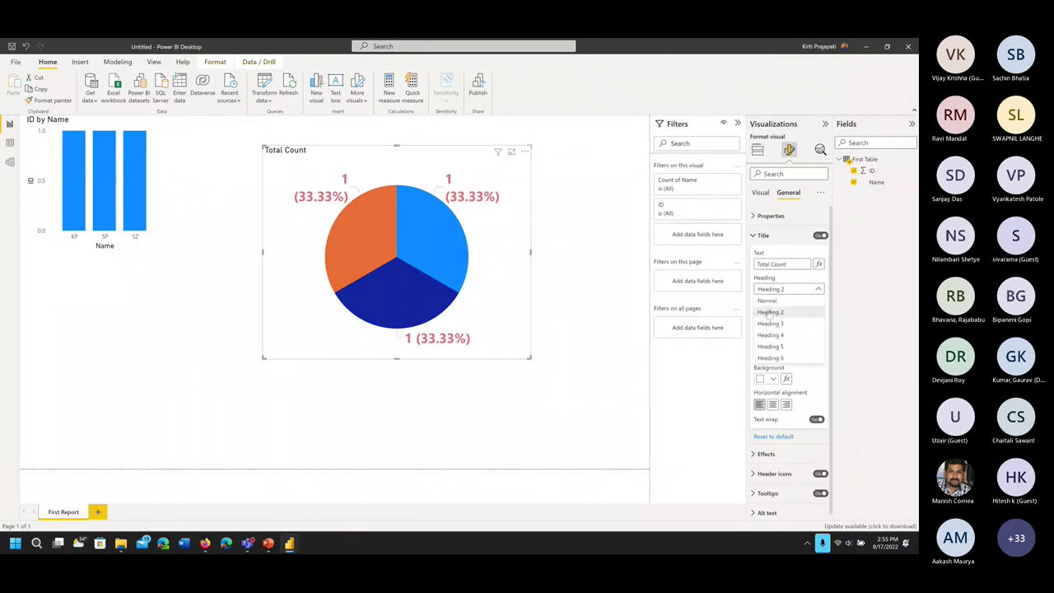
left_click(767, 313)
left_click(820, 290)
left_click(814, 323)
left_click(815, 290)
left_click(807, 346)
Set the chart title's font size to 24 and make it bold, keeping the DIN font
left_click(792, 316)
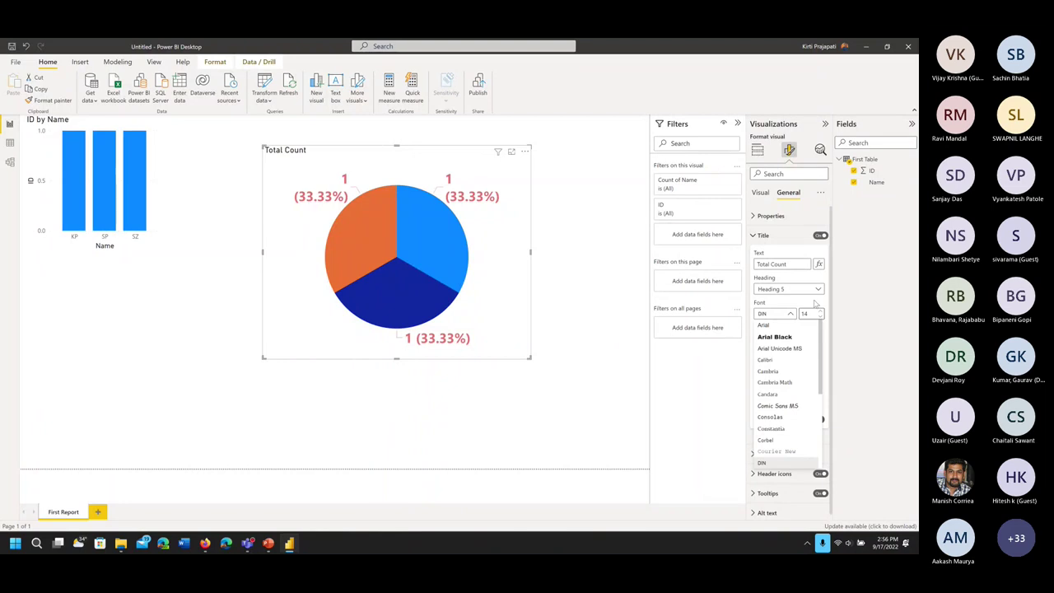
left_click(814, 313)
type("2")
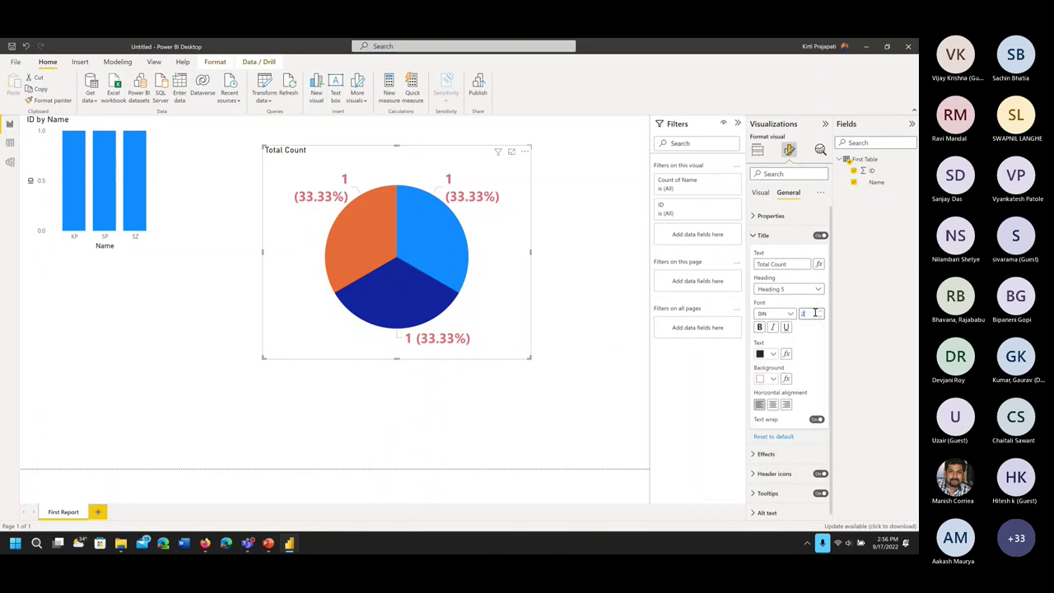
type("4")
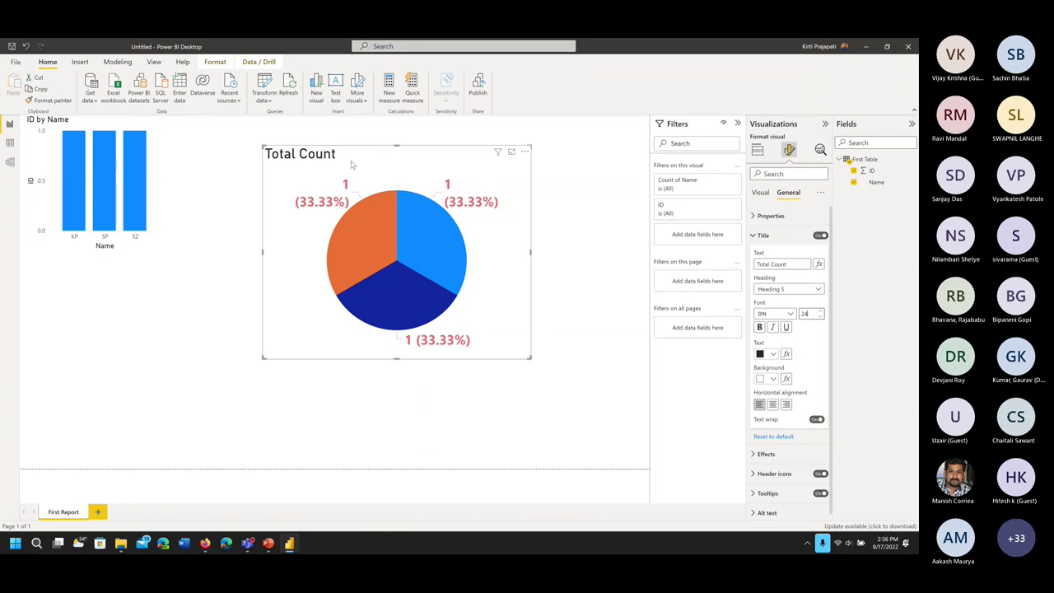
left_click(759, 327)
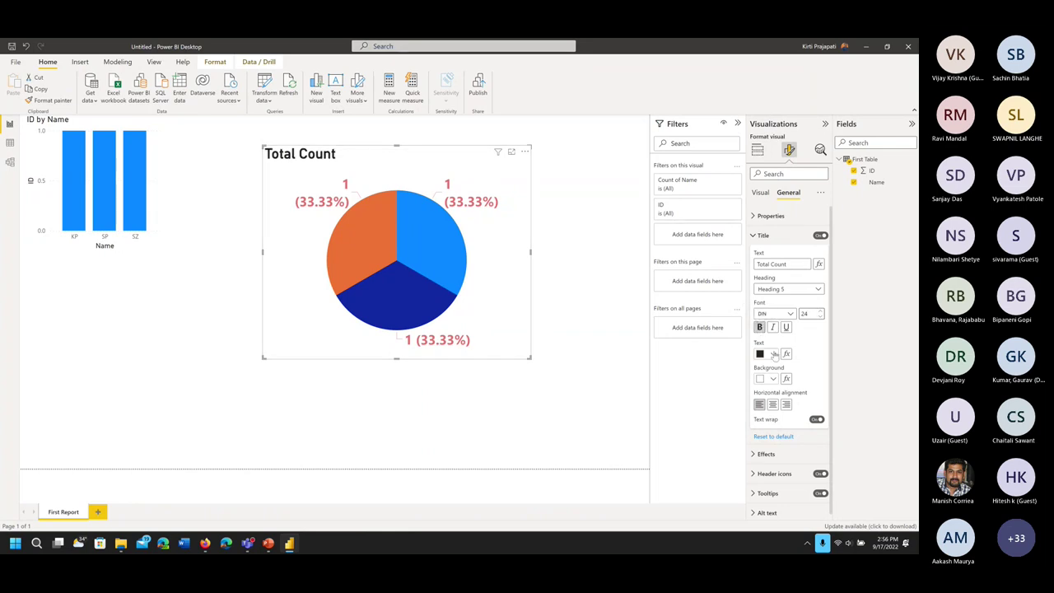
Colour the chart title's text dark purple after trying light orange, and give the title a light grey background
left_click(773, 354)
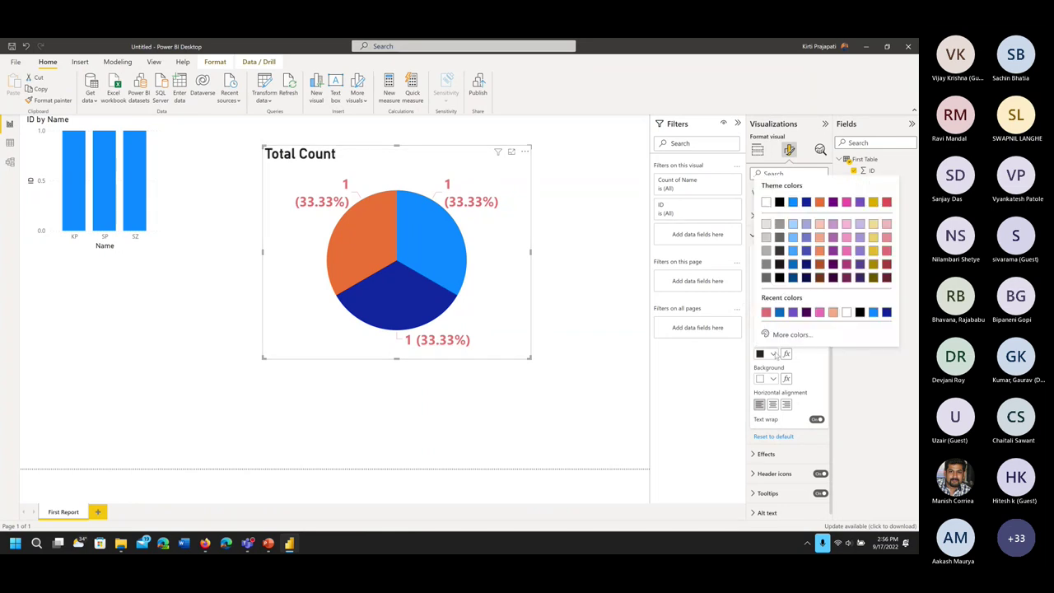
left_click(821, 244)
left_click(775, 353)
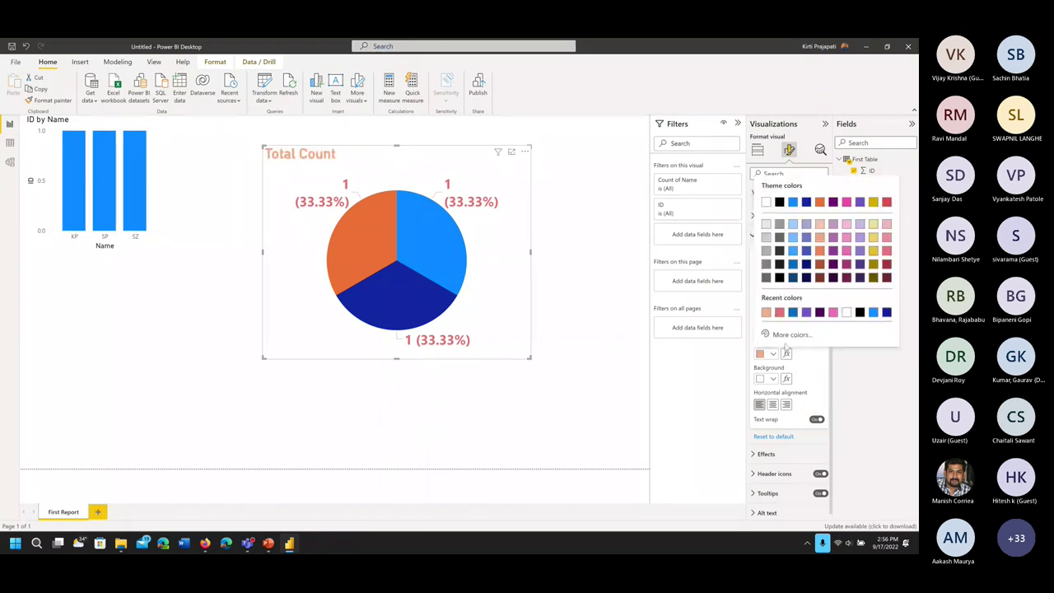
left_click(834, 276)
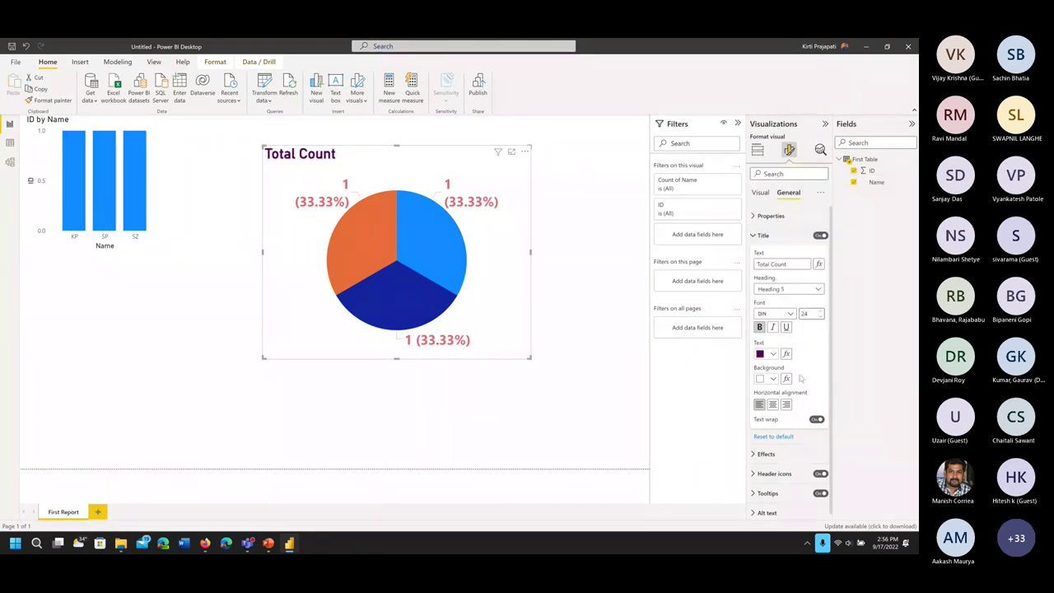
left_click(774, 380)
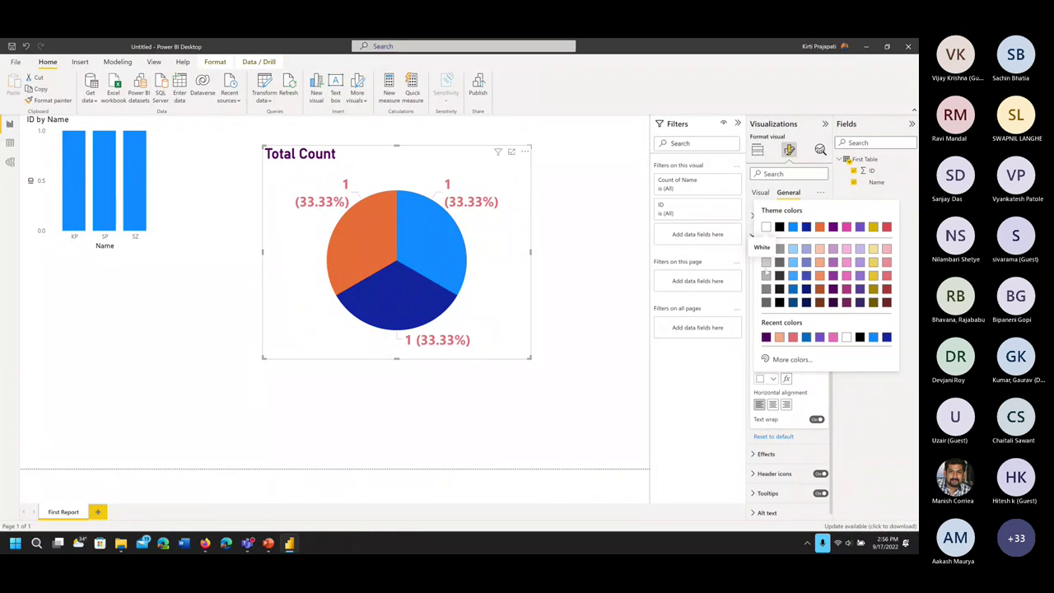
left_click(316, 208)
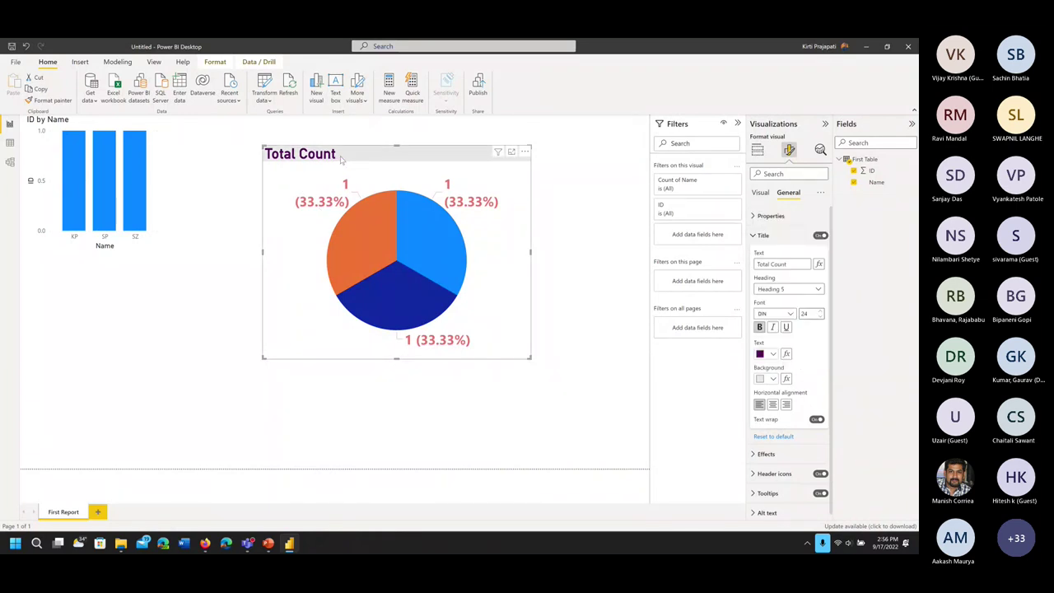
Try centre and right horizontal alignment for the chart title and return it to left alignment
left_click(773, 404)
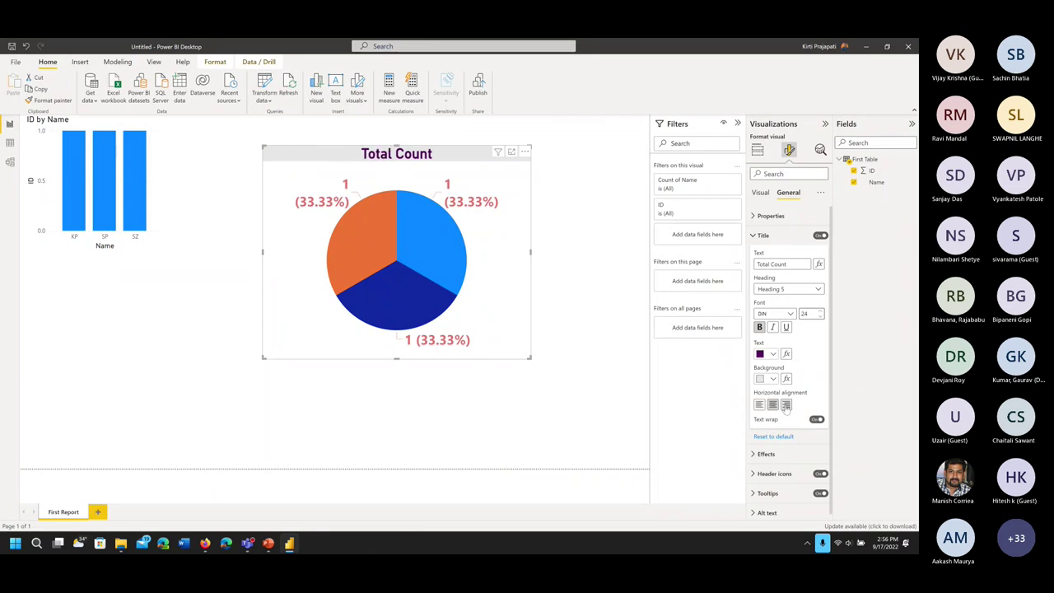
left_click(786, 405)
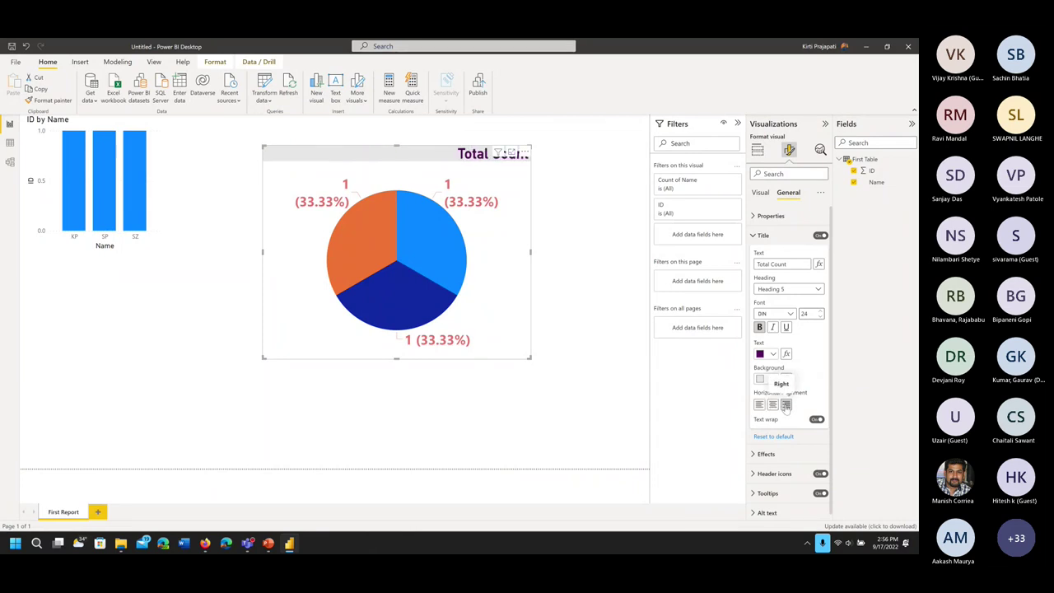
key("ctrl+z")
key("ctrl+z")
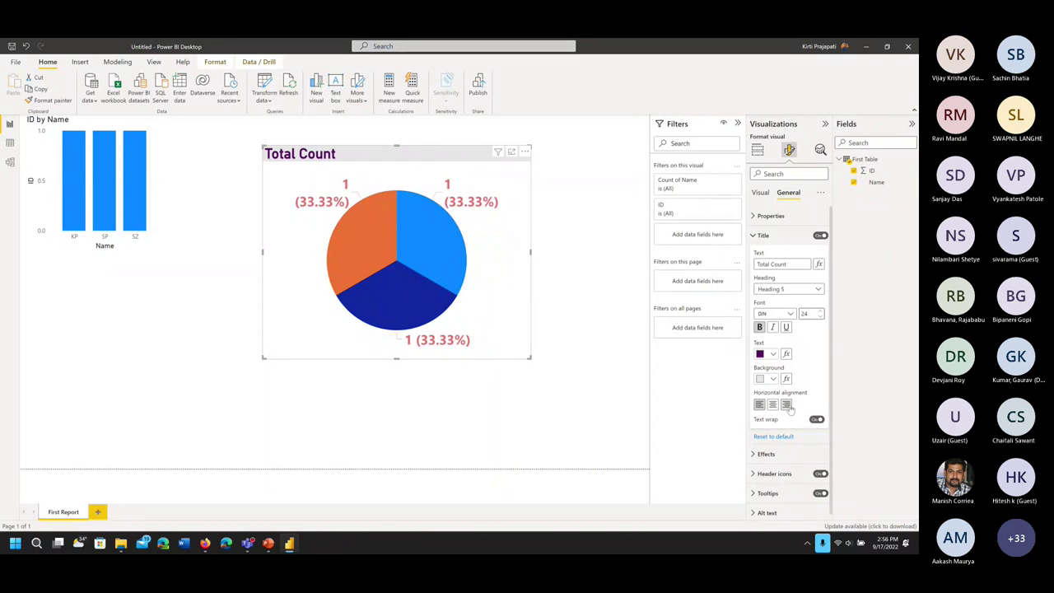
key("ctrl+y")
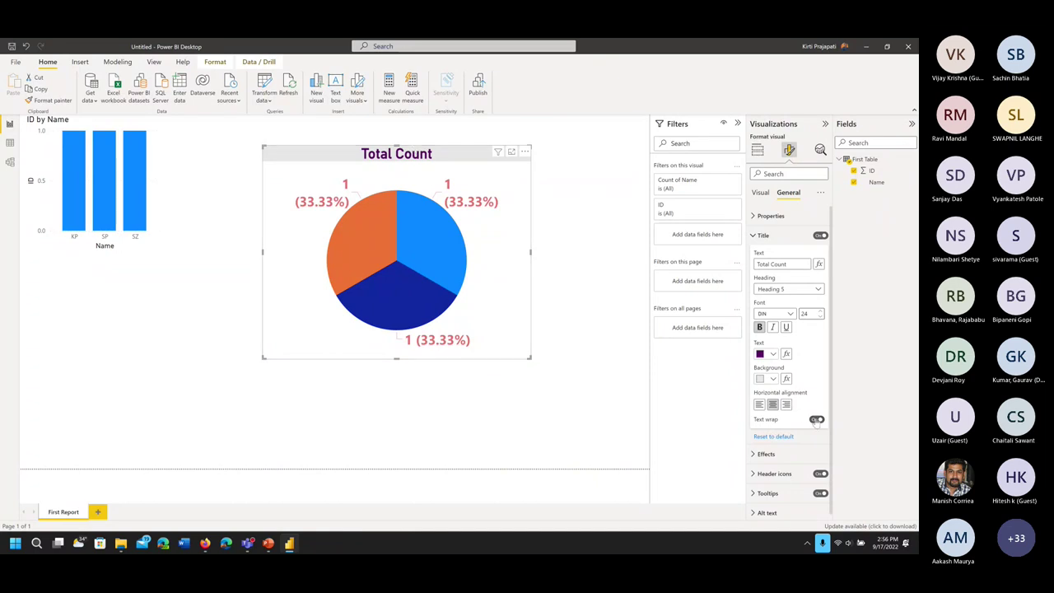
left_click(759, 405)
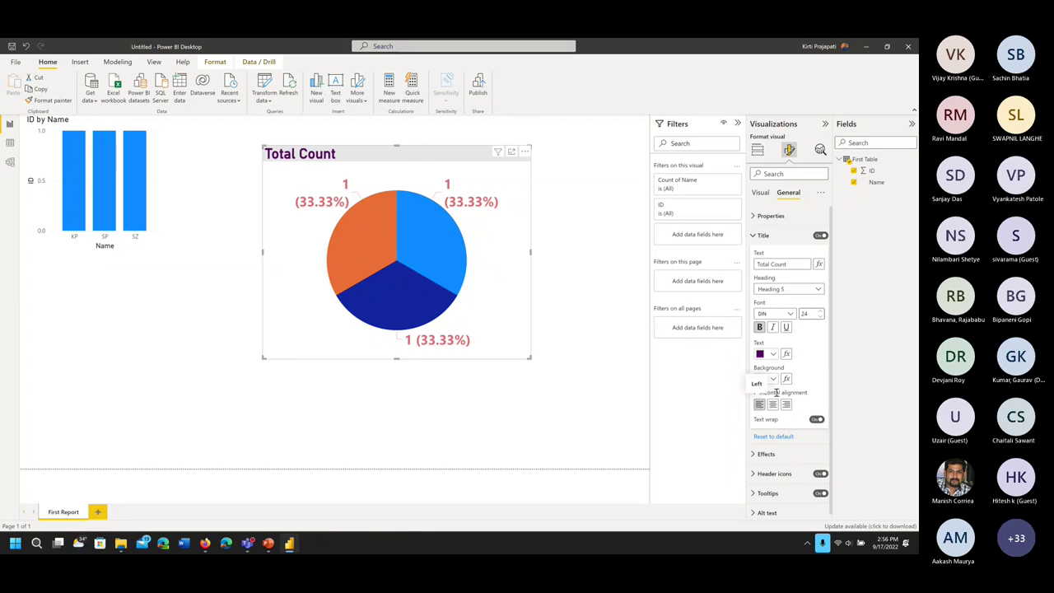
Set the pie chart's background effect to light grey after trying blue, keeping the transparency at 0%
left_click(763, 235)
left_click(765, 255)
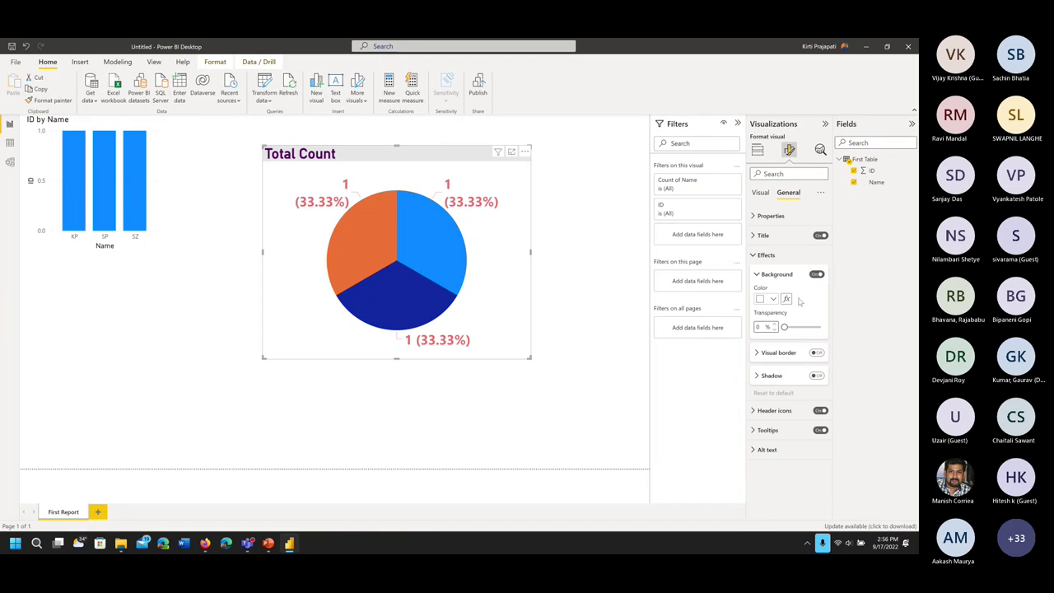
left_click(773, 299)
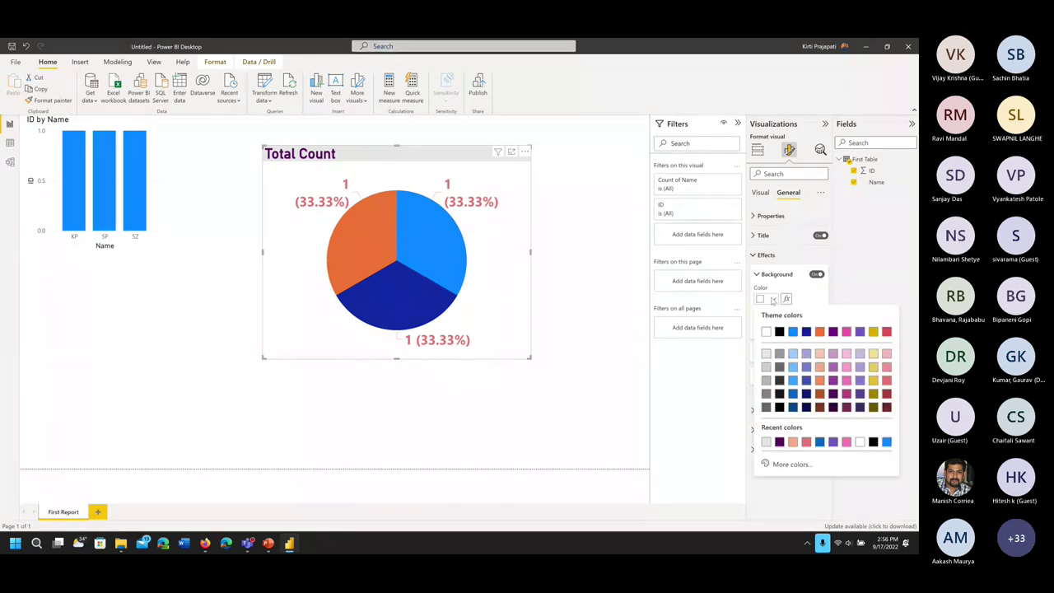
left_click(793, 332)
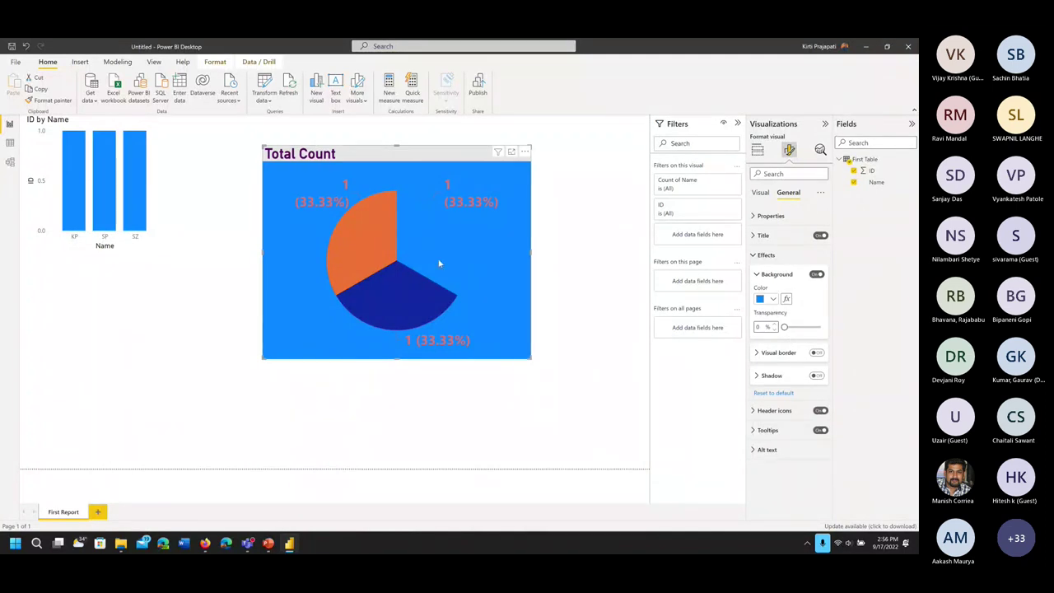
left_click(772, 299)
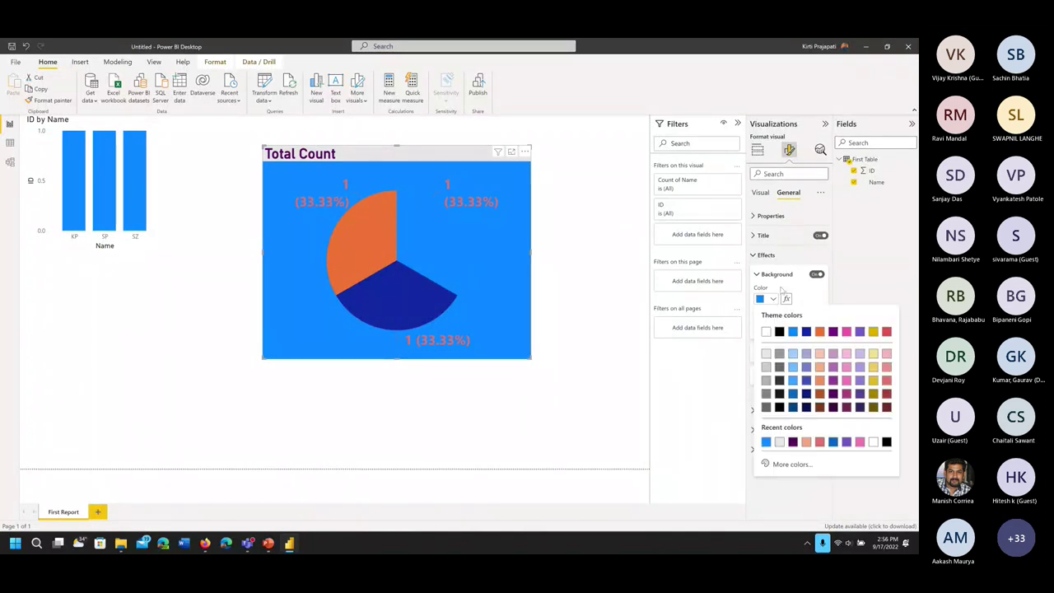
left_click(766, 366)
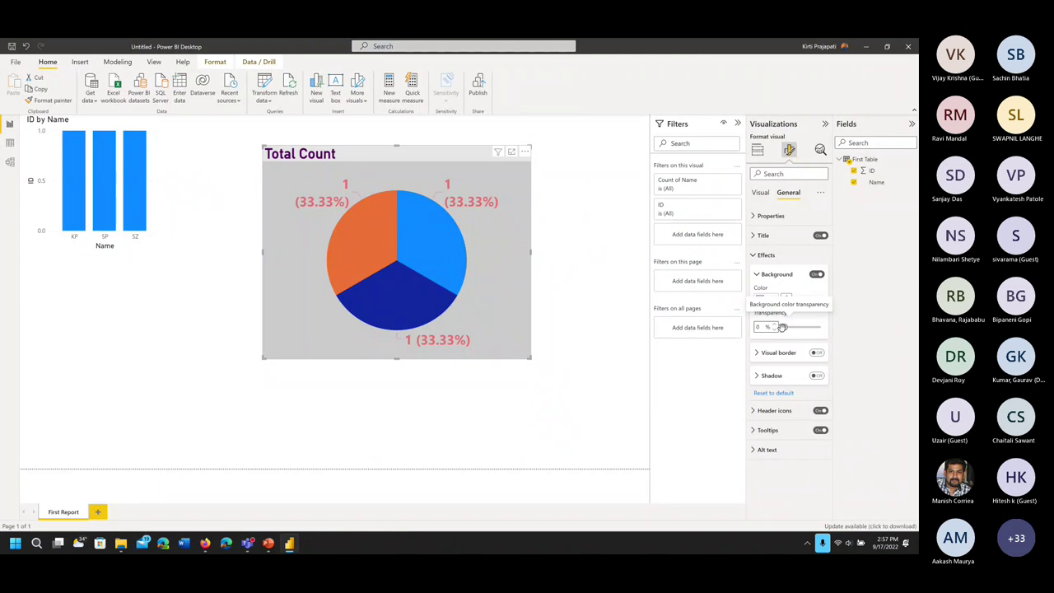
mouse_move(781, 326)
left_mouse_down()
mouse_move(819, 329)
mouse_move(777, 332)
left_mouse_up()
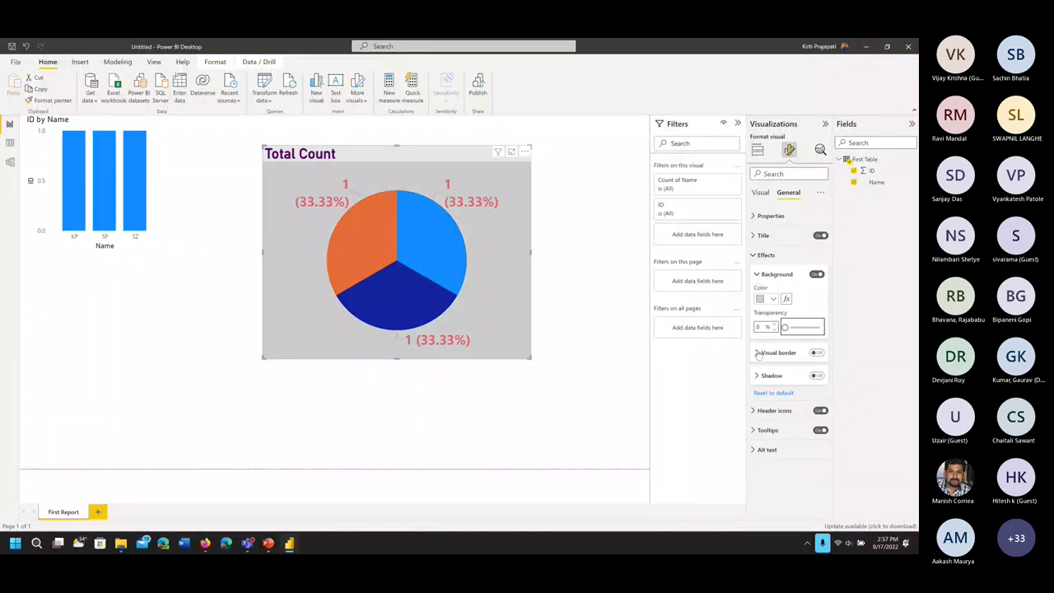
Turn on the visual border for the pie chart, keeping the black colour and 0 px rounded corners
left_click(769, 356)
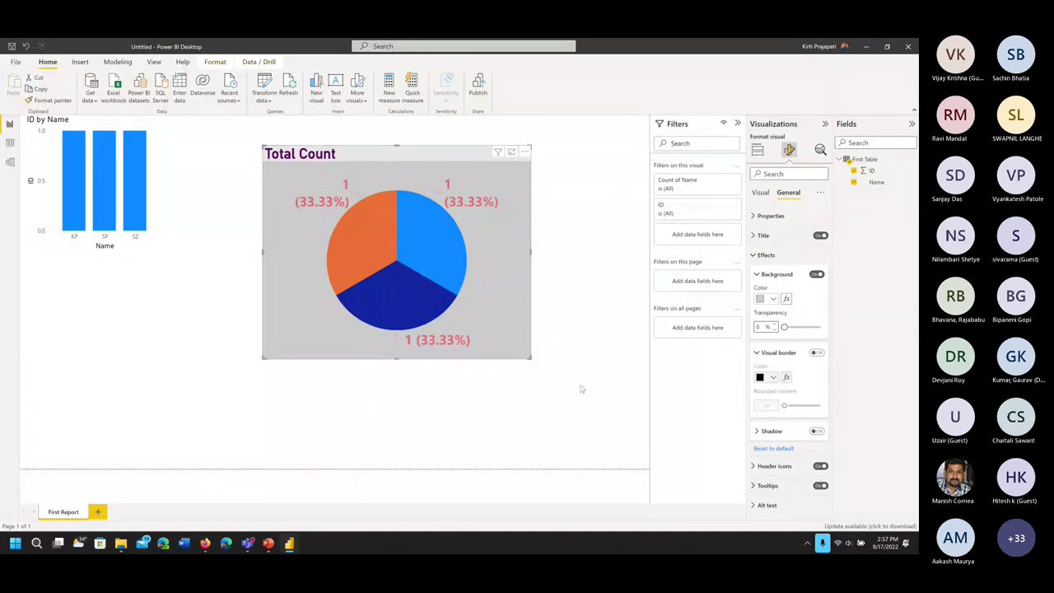
left_click(818, 355)
left_click(818, 355)
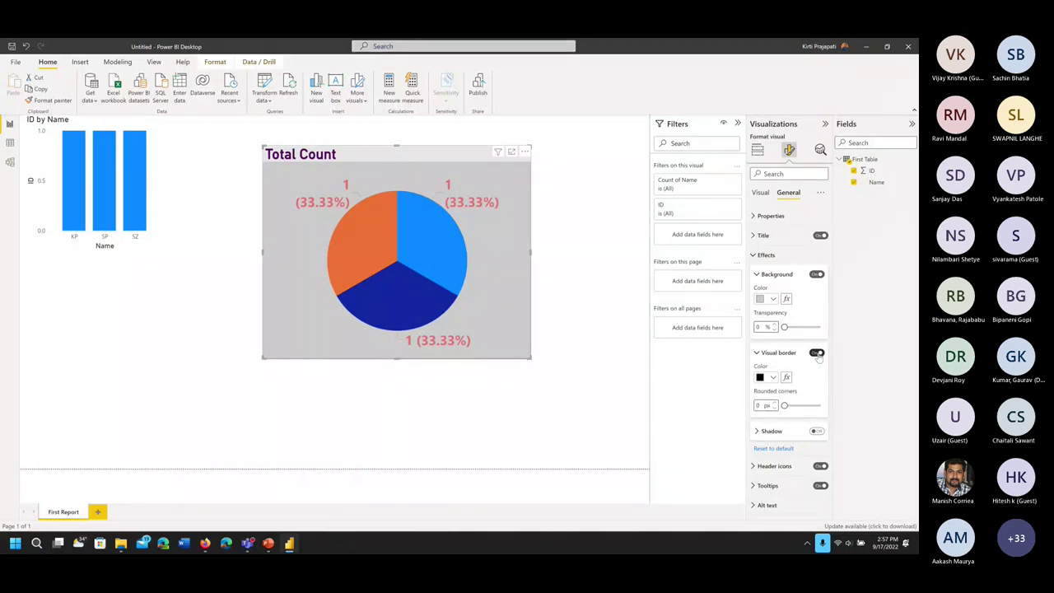
left_click(587, 211)
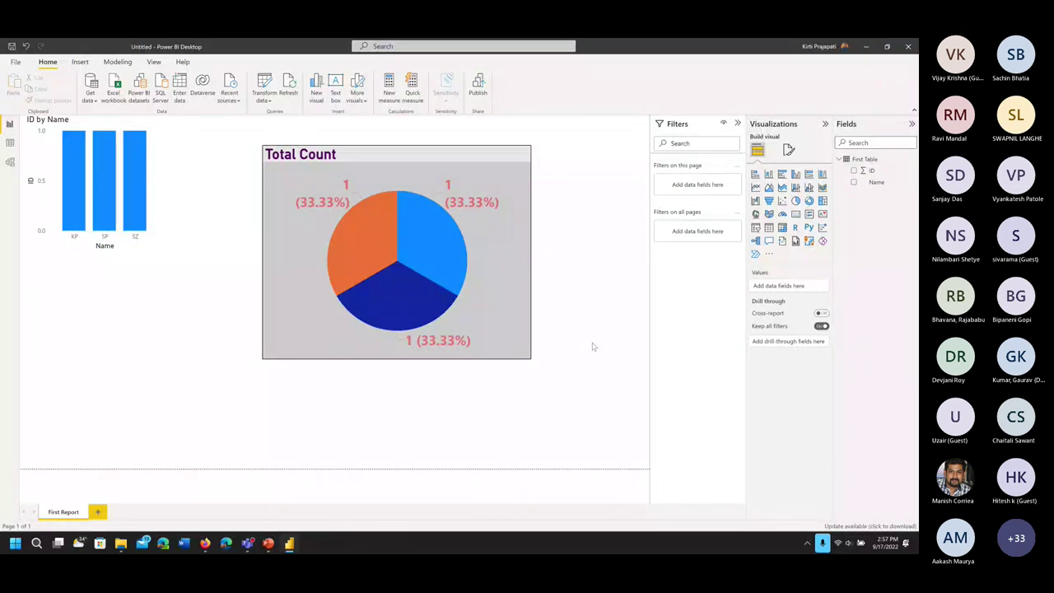
Change the pie chart's visual border colour to the recently used blue and deselect the chart
left_click(510, 291)
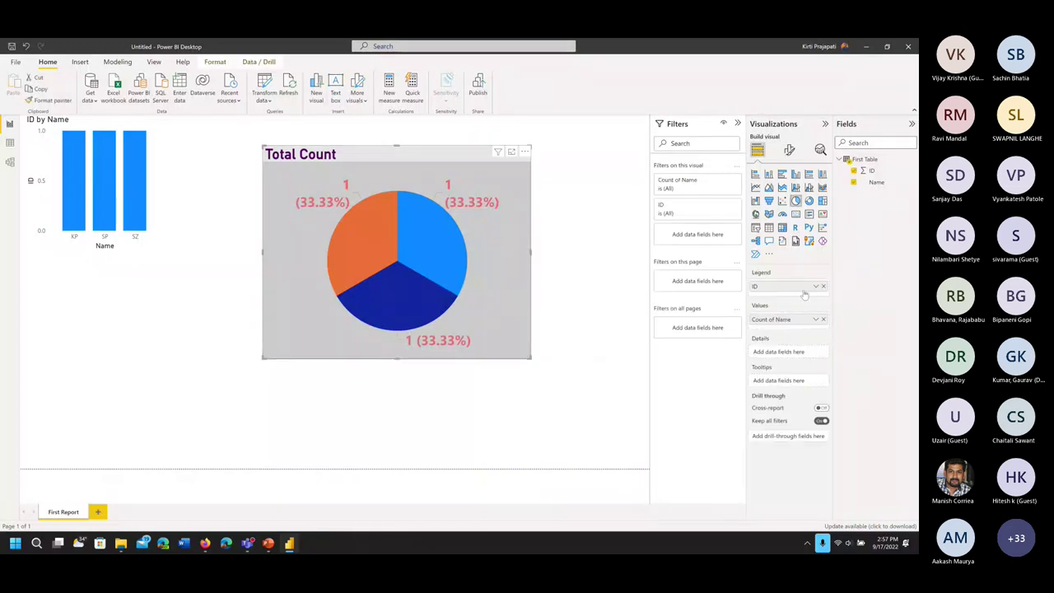
left_click(790, 150)
left_click(789, 193)
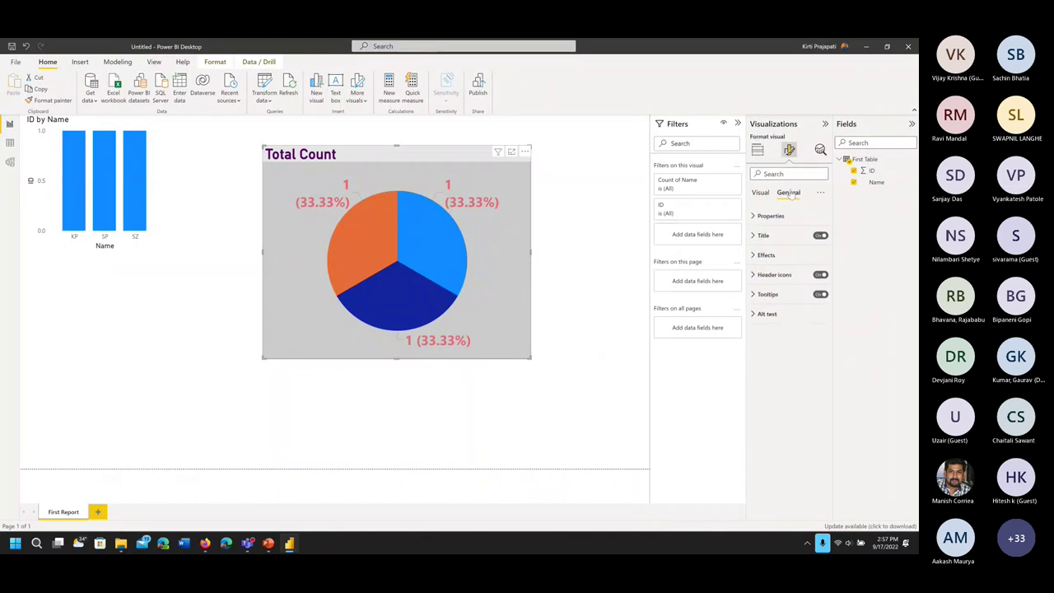
left_click(754, 256)
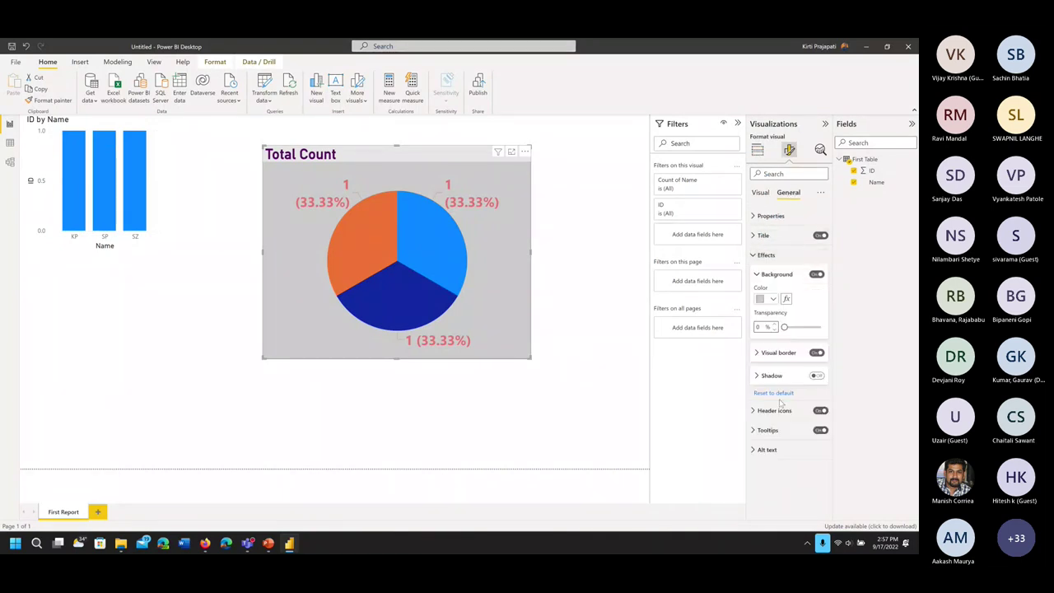
left_click(766, 353)
left_click(773, 377)
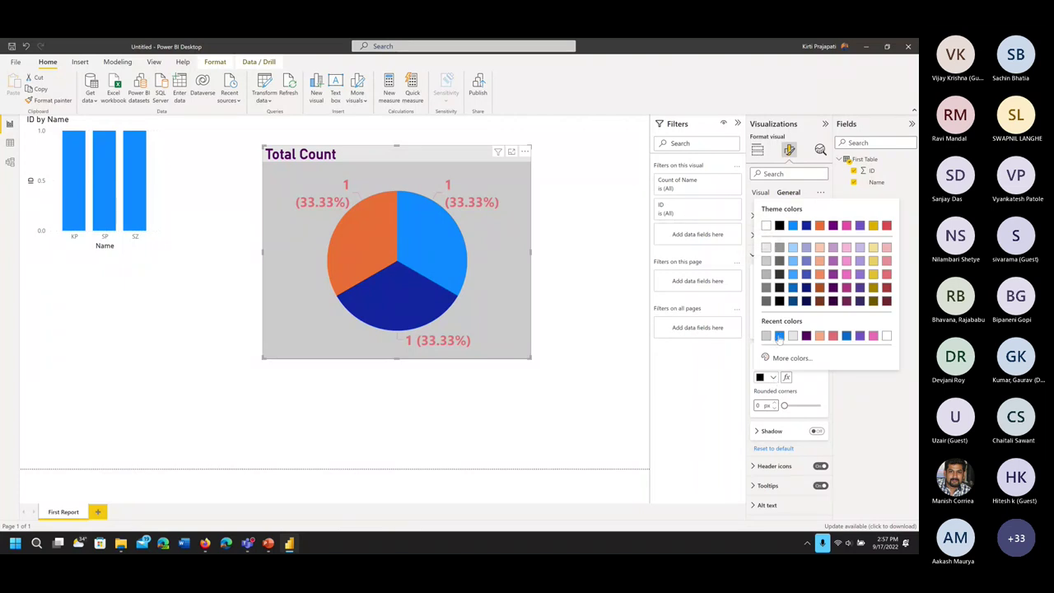
left_click(778, 336)
left_click(580, 332)
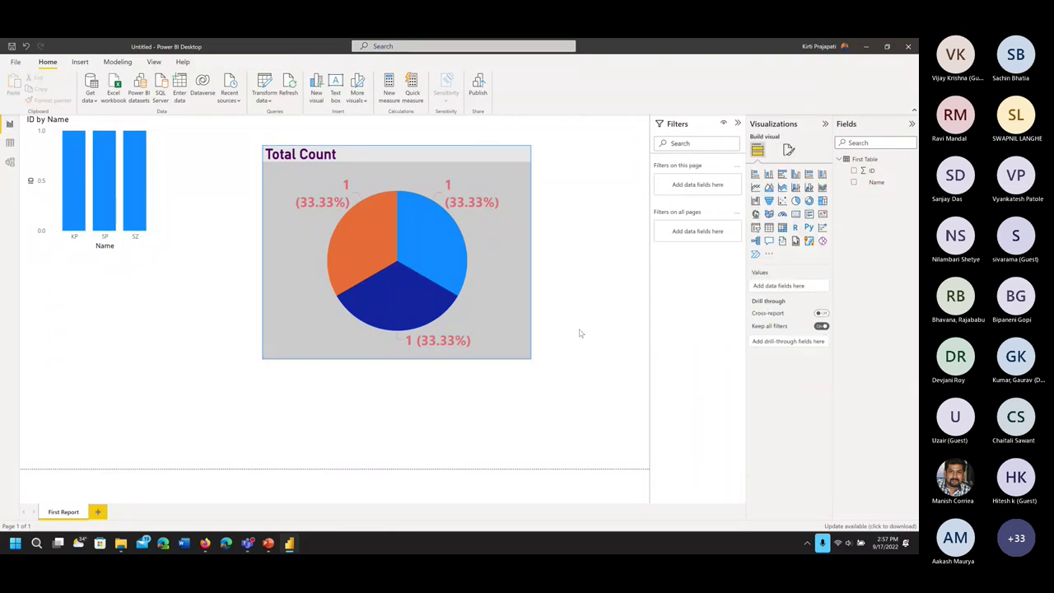
Enlarge the pie chart from its lower-right corner so it reaches almost to the bottom edge of the report page
left_click(531, 359)
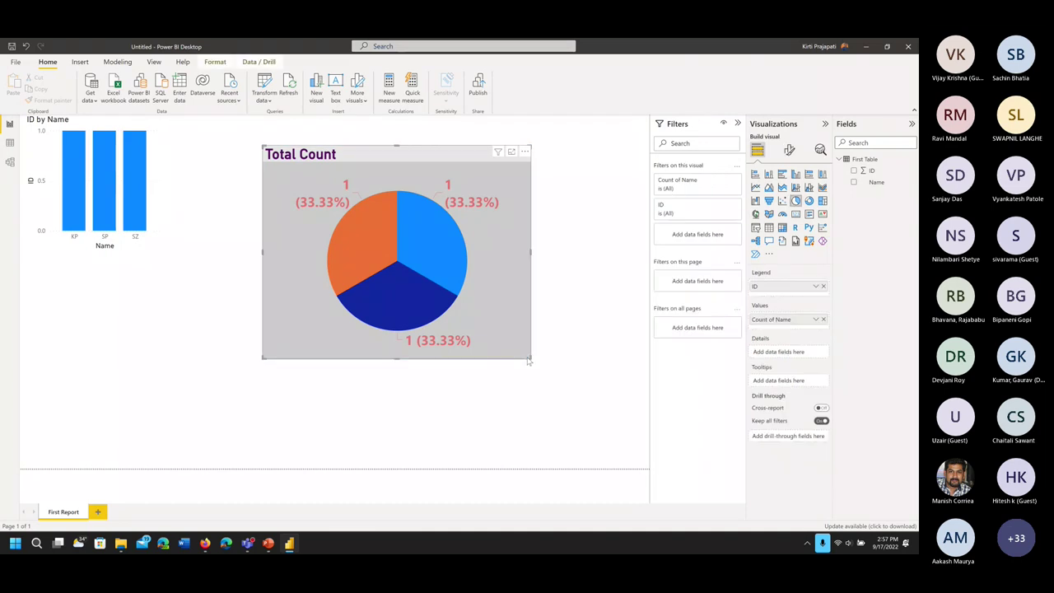
left_click_drag(530, 370, 568, 465)
left_click(593, 193)
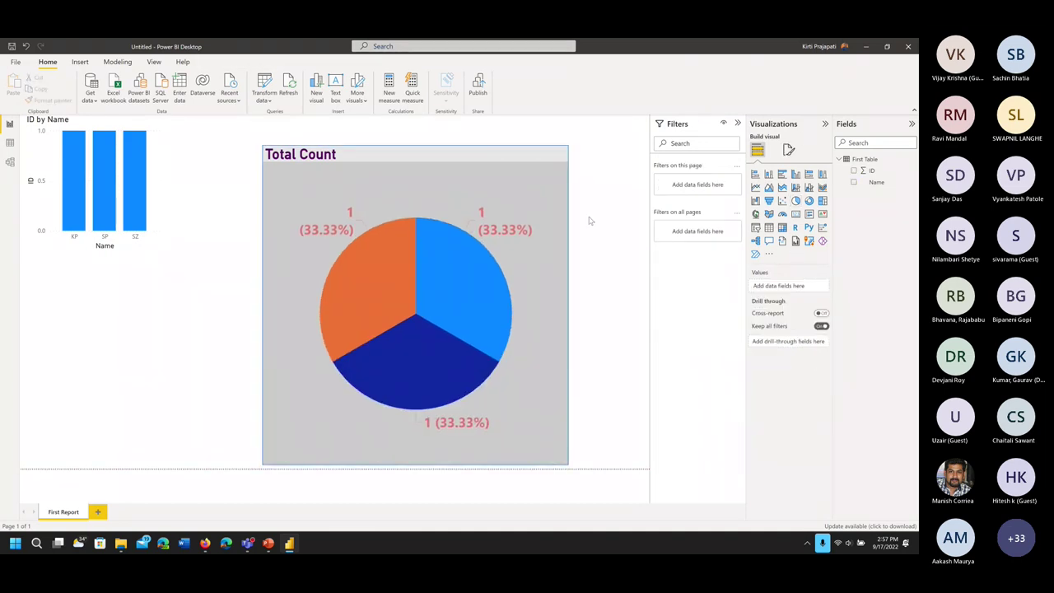
left_click(594, 215)
Examine the pie chart's visual border colour and rounded corner settings, and its shadow options
left_click(789, 150)
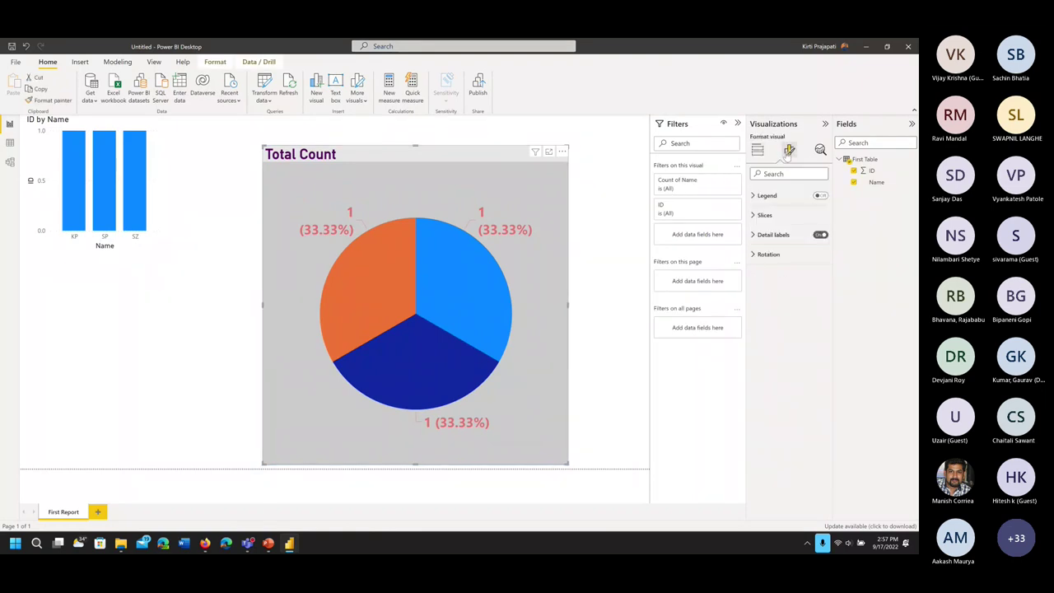
left_click(787, 192)
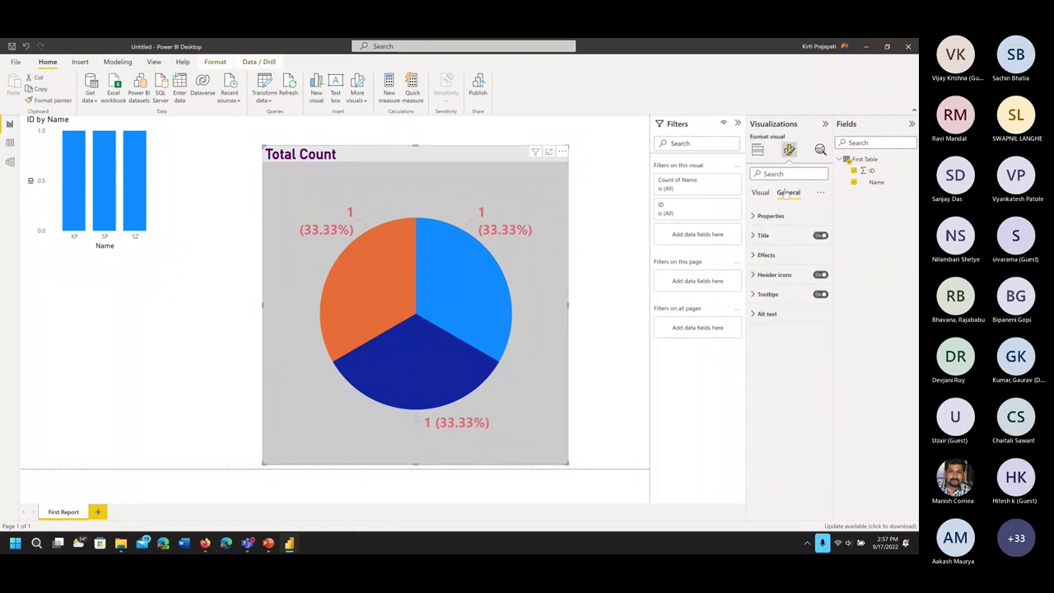
left_click(764, 254)
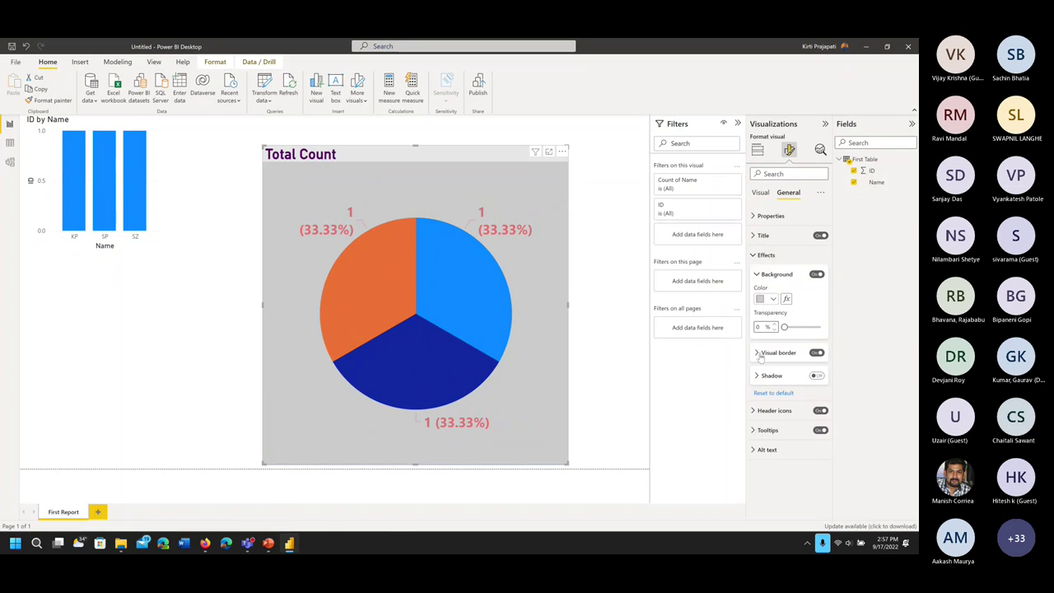
left_click(758, 353)
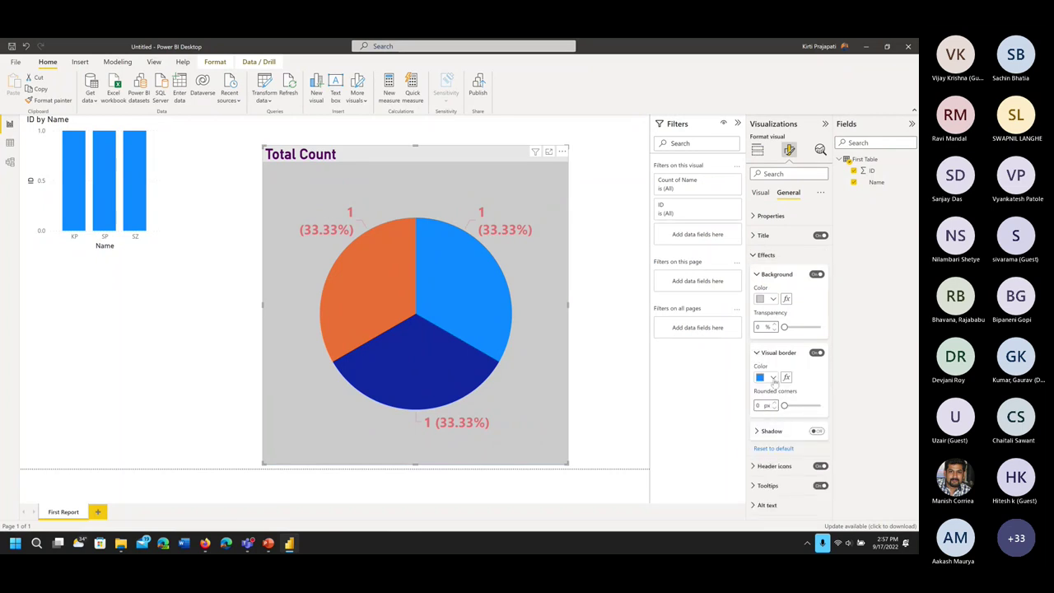
left_click(774, 379)
left_click(800, 385)
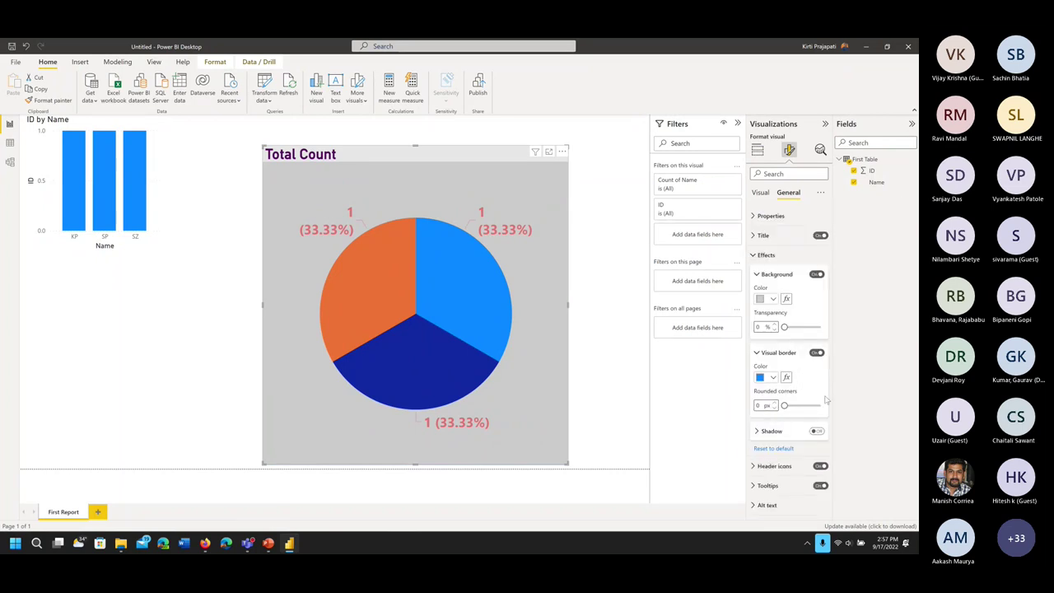
left_click(756, 432)
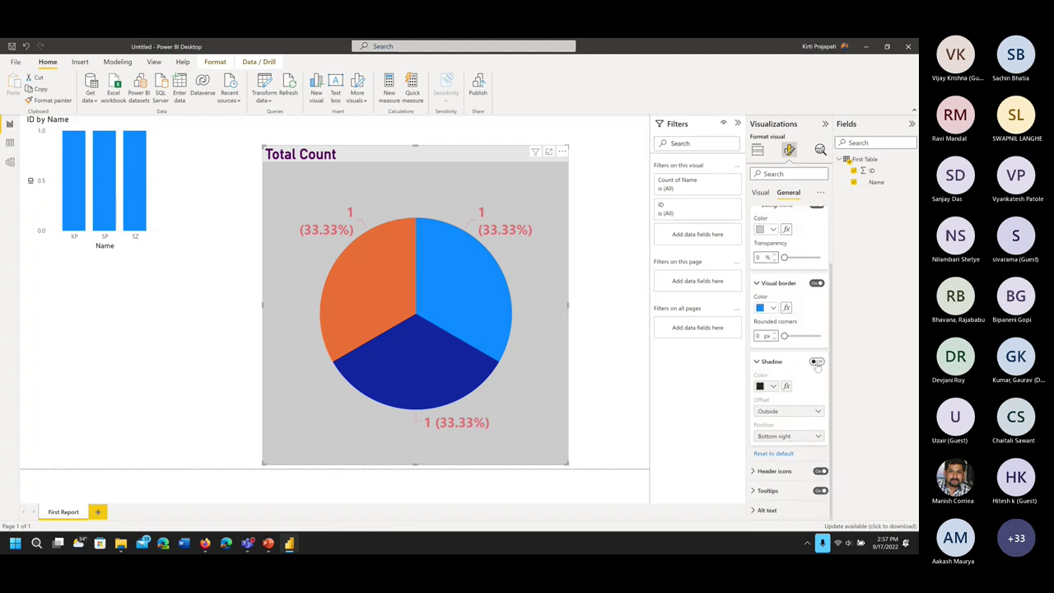
Collapse the pie chart's effects settings and shrink the chart slightly from its lower-right corner
left_click(757, 284)
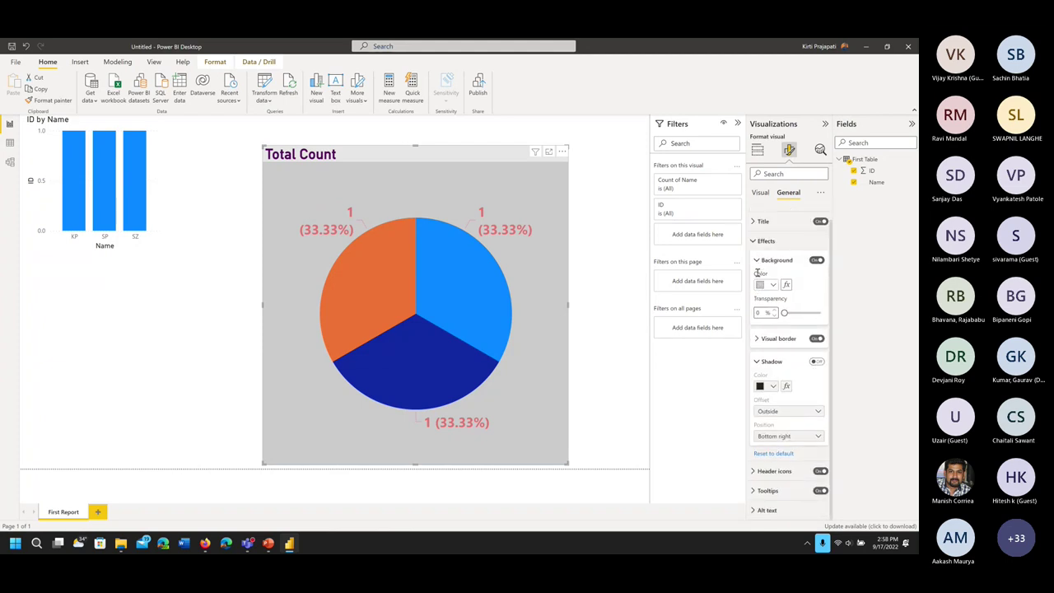
left_click(775, 260)
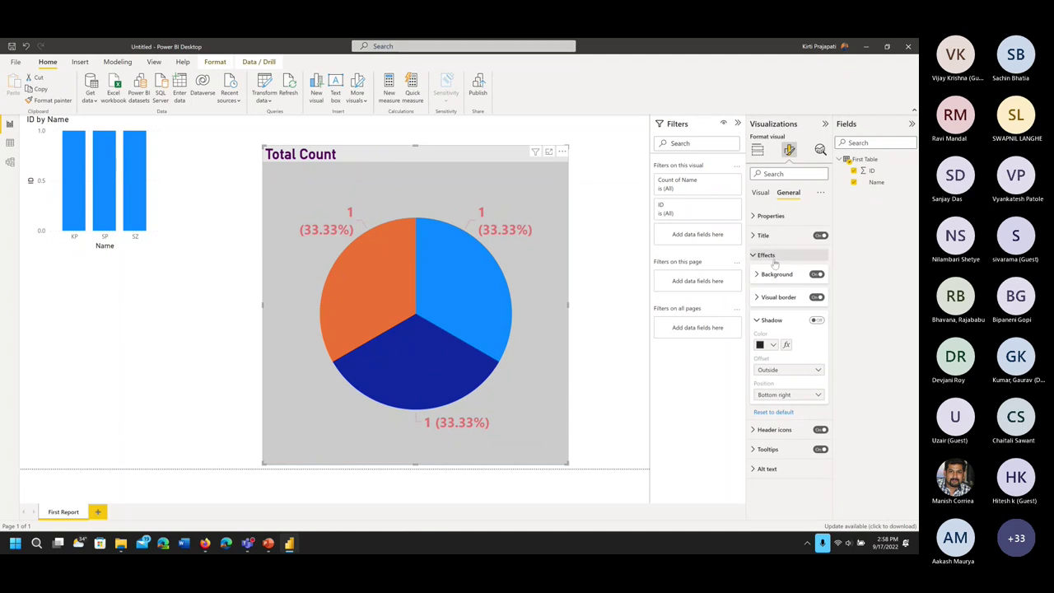
left_click(754, 257)
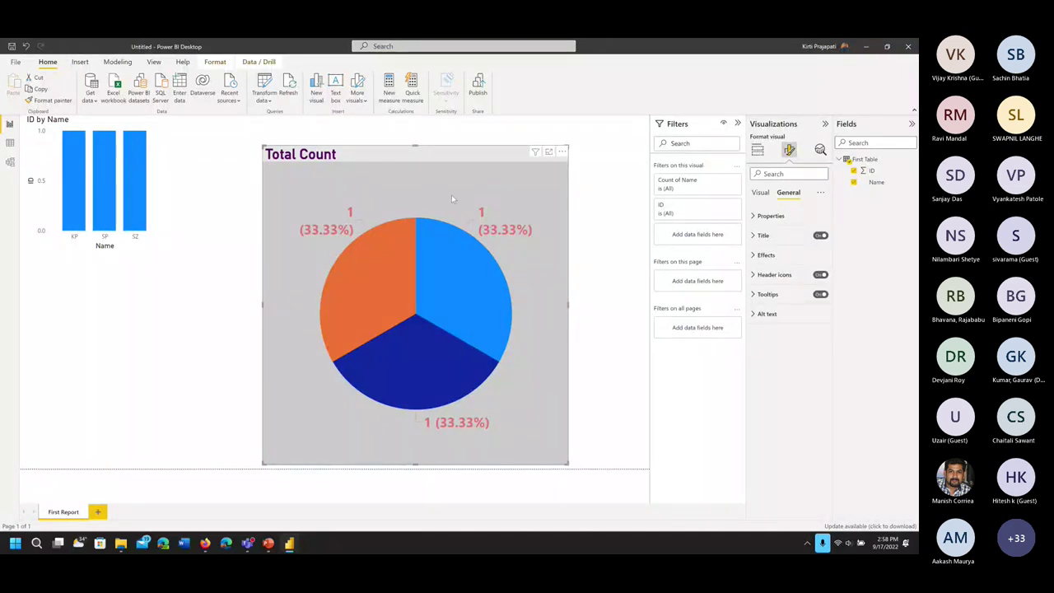
left_click_drag(569, 464, 547, 402)
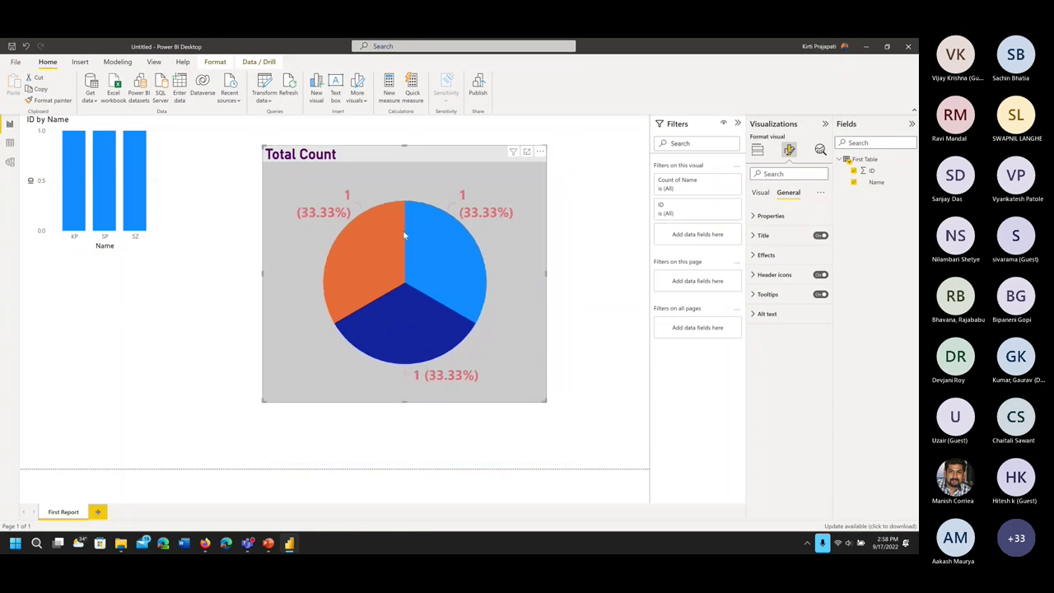
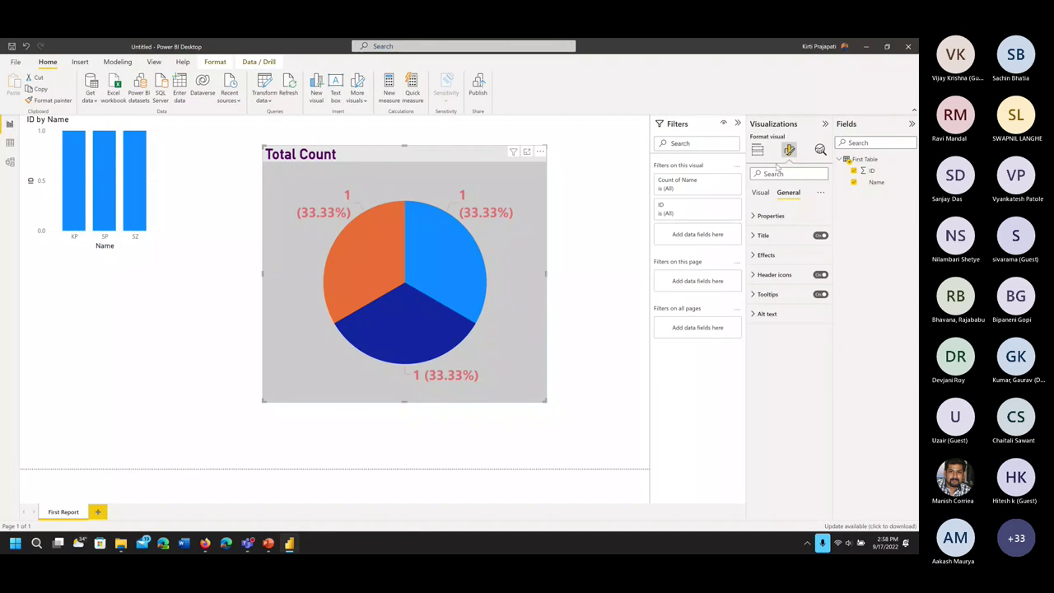
Compare the pie chart's field setup with its visual-specific and general formatting options
left_click(757, 150)
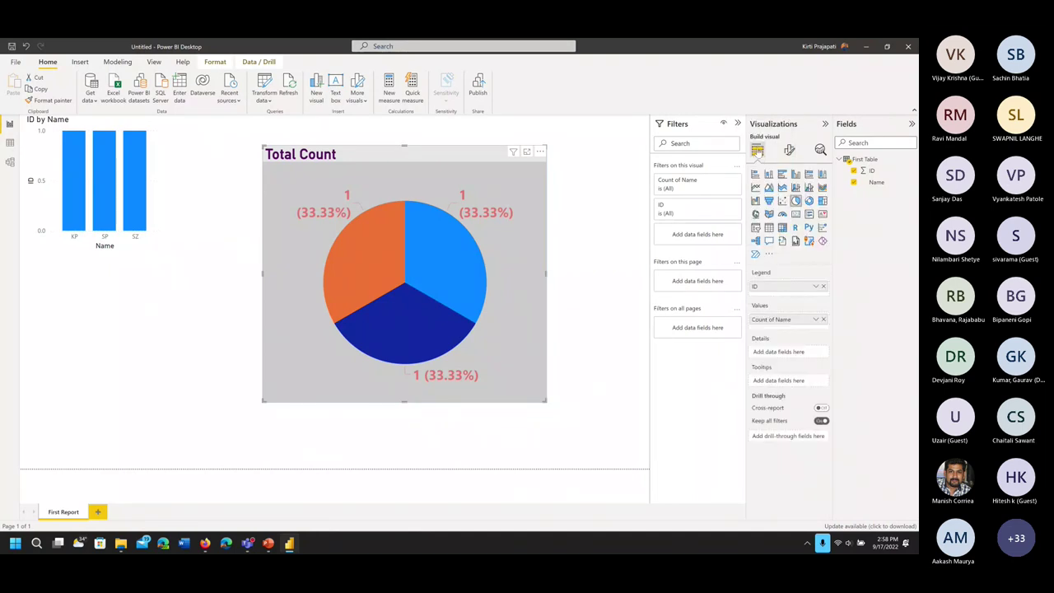
left_click(789, 150)
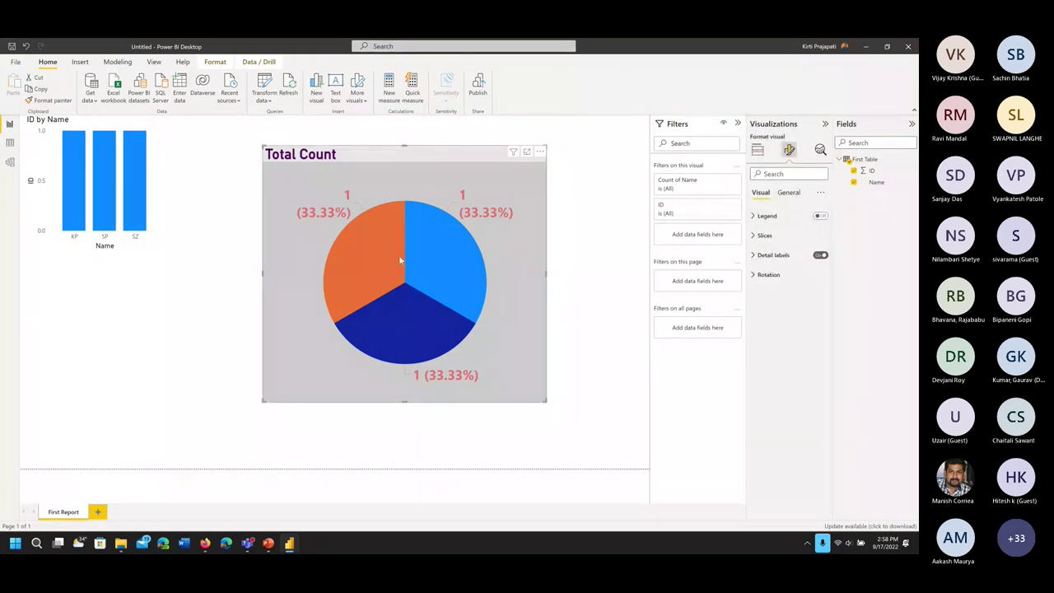
left_click(757, 150)
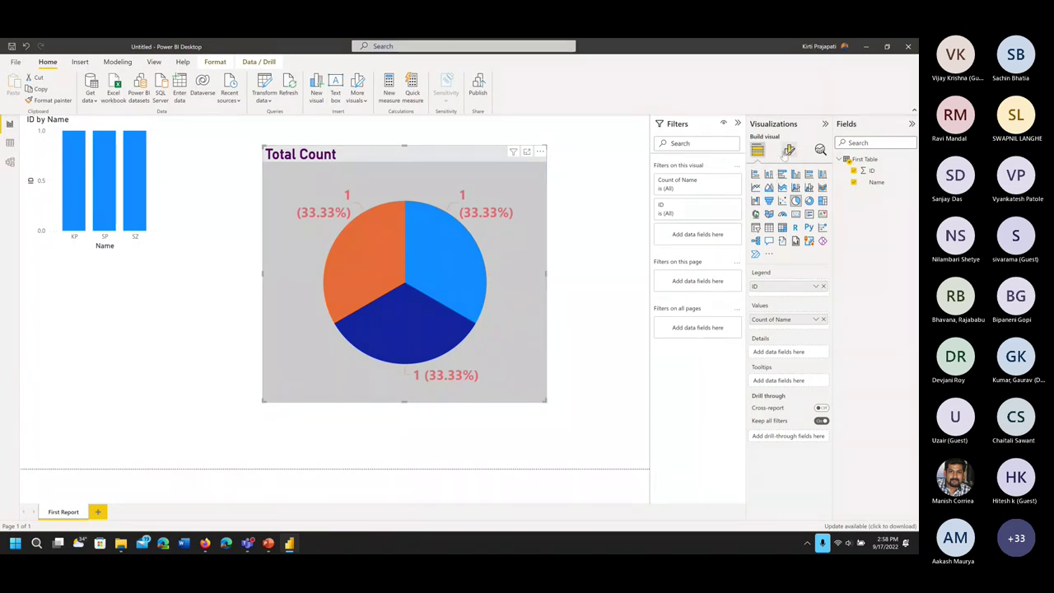
left_click(788, 150)
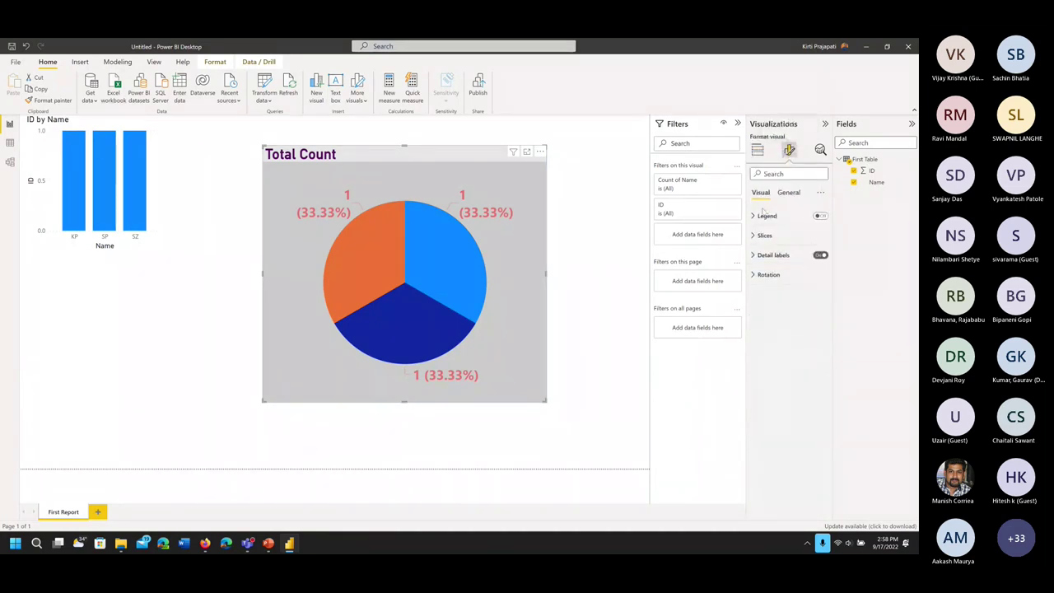
left_click(788, 192)
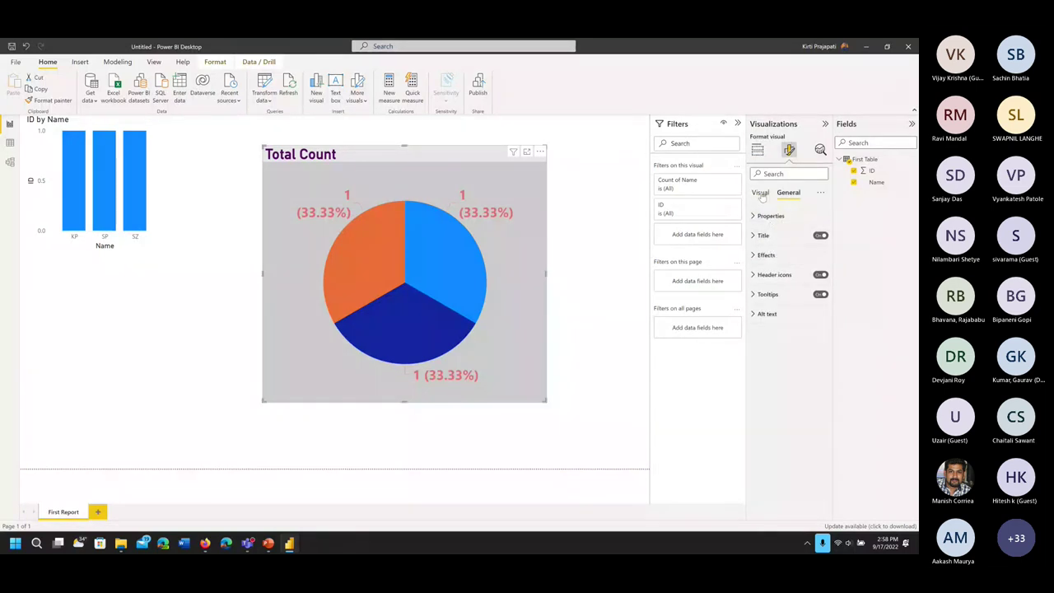
left_click(761, 194)
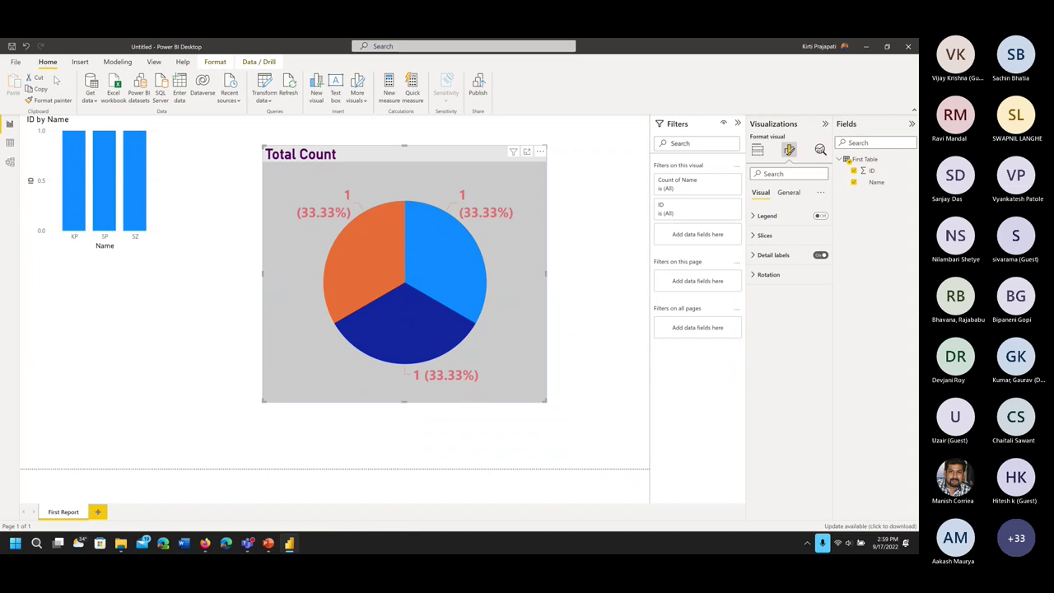
Capture a small screen region around the Get data command to point it out
key("Print")
left_click_drag(64, 69, 104, 115)
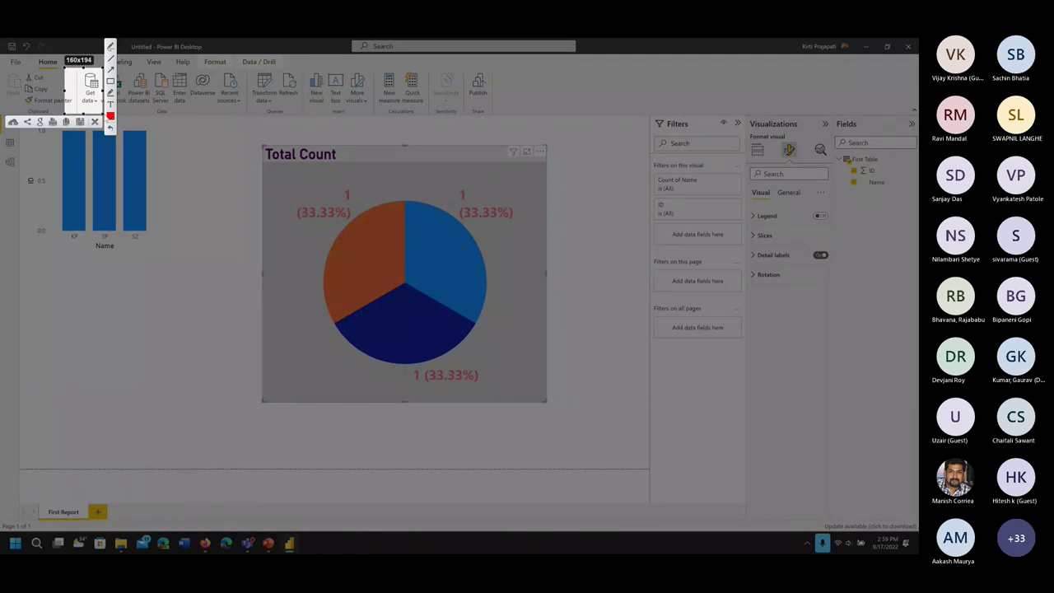
key("ctrl+c")
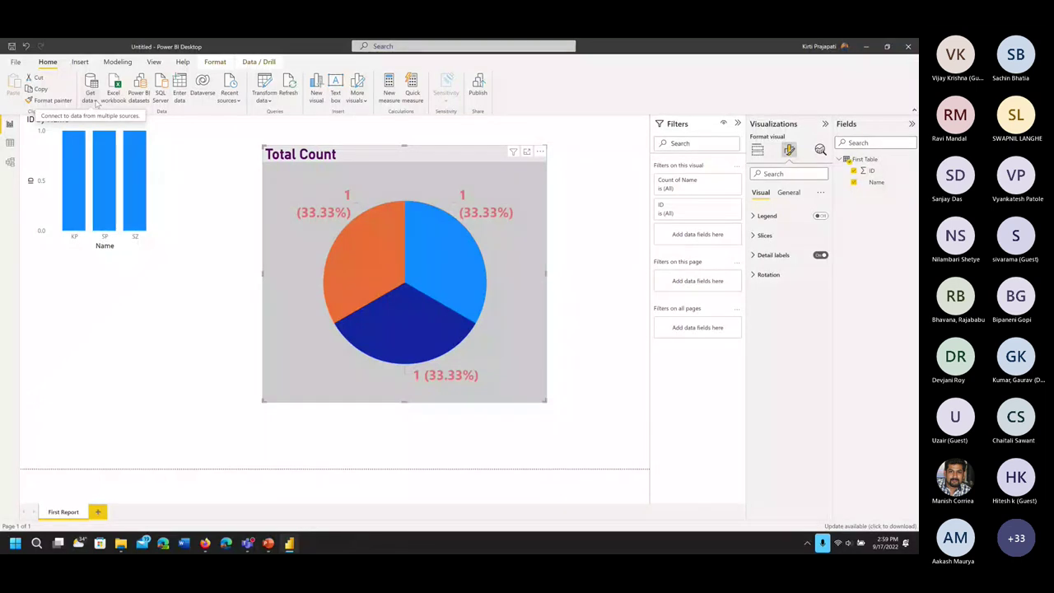
Show the common data sources and mark the More option with a red rectangle in a screen capture, then dismiss the capture
left_click(93, 99)
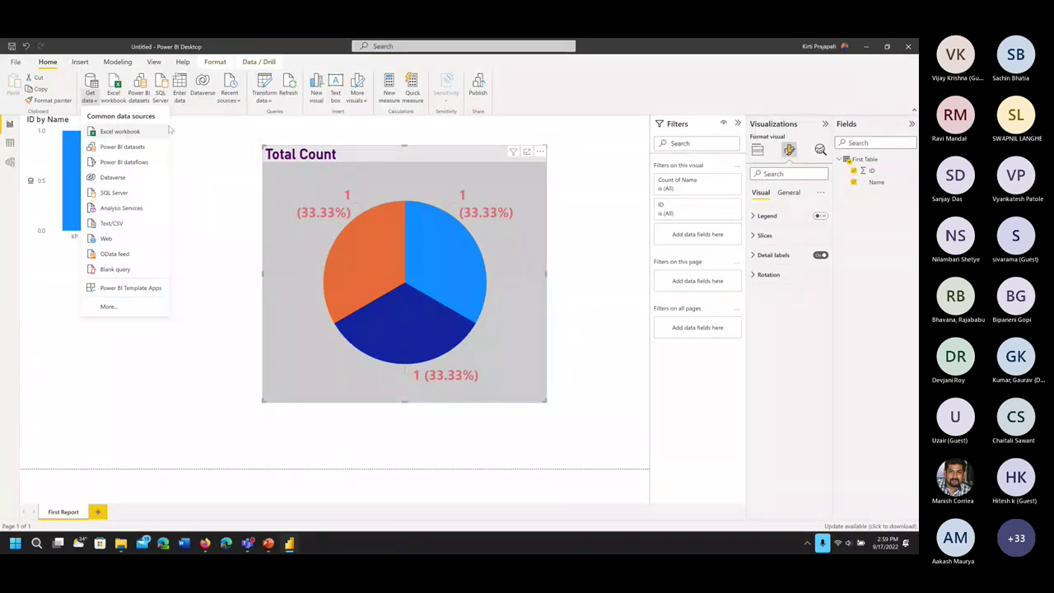
key("Print")
left_click(142, 134)
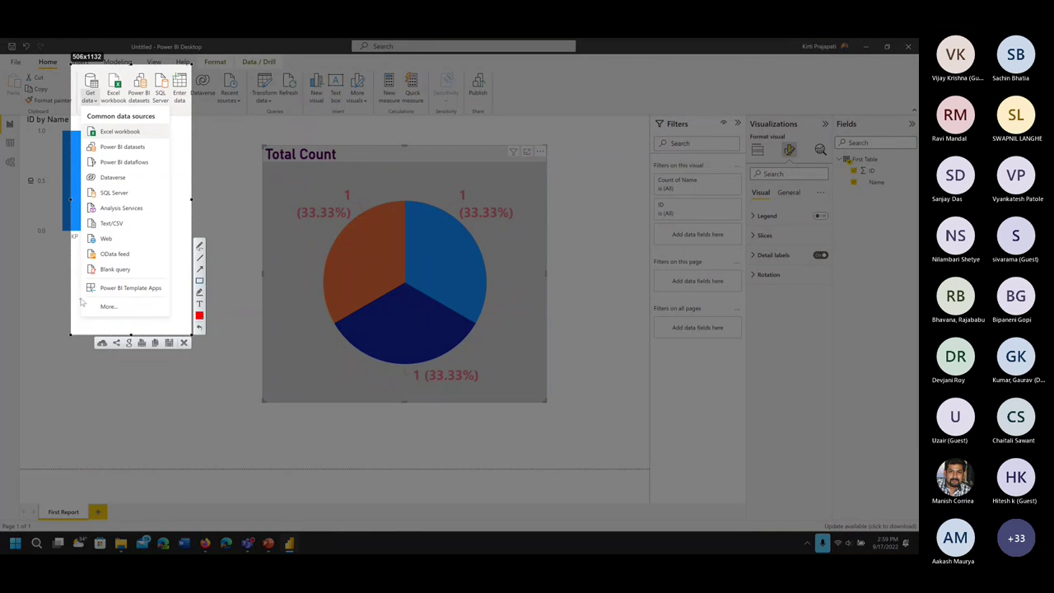
left_click_drag(81, 298, 163, 318)
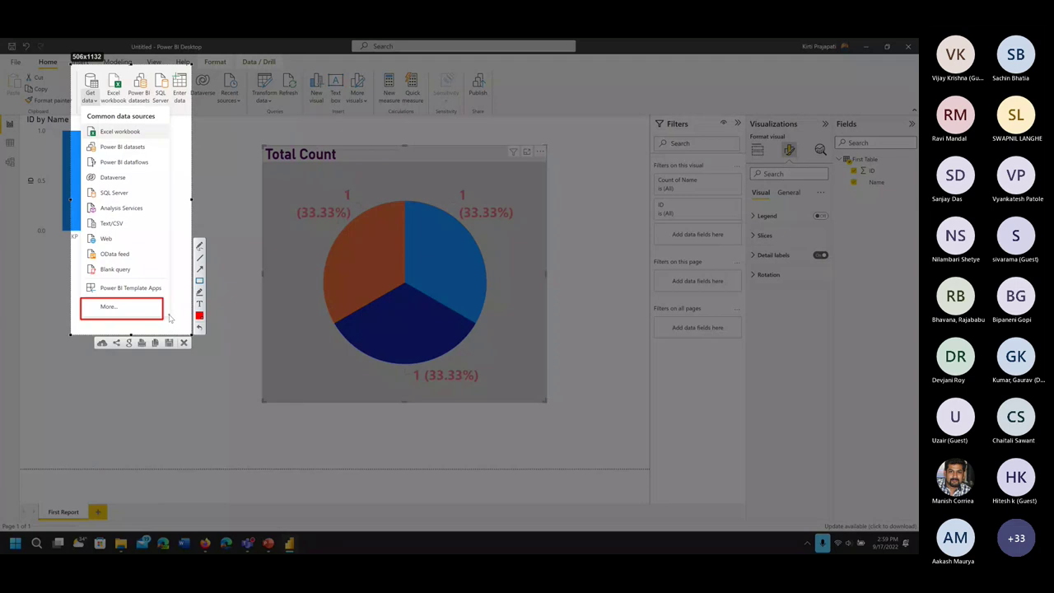
key("Escape")
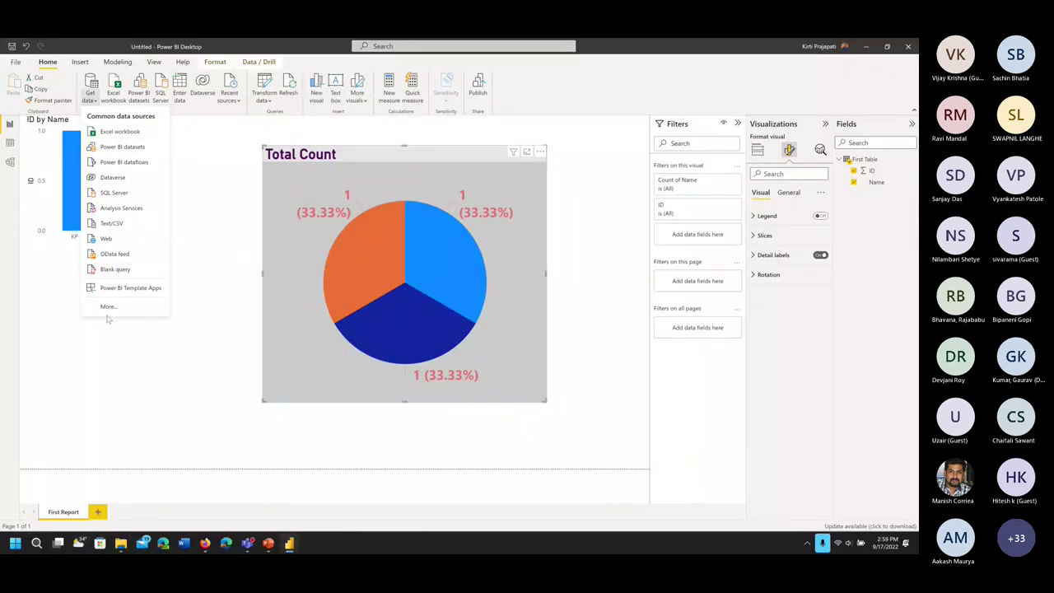
Open the full list of data connectors and search it for "excel"
left_click(107, 306)
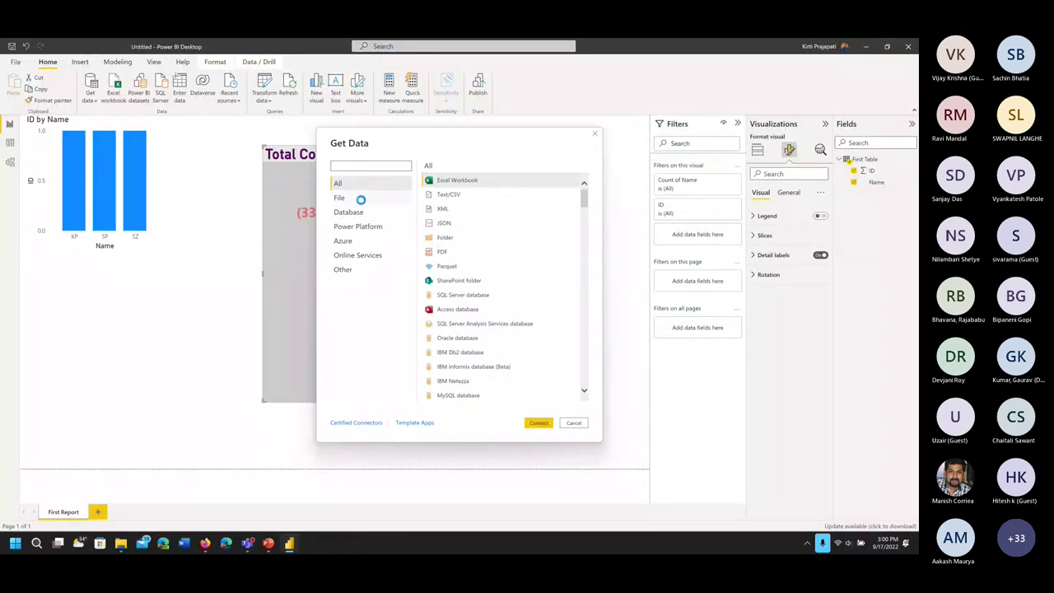
key("Print")
left_click_drag(327, 175, 399, 296)
type("excel")
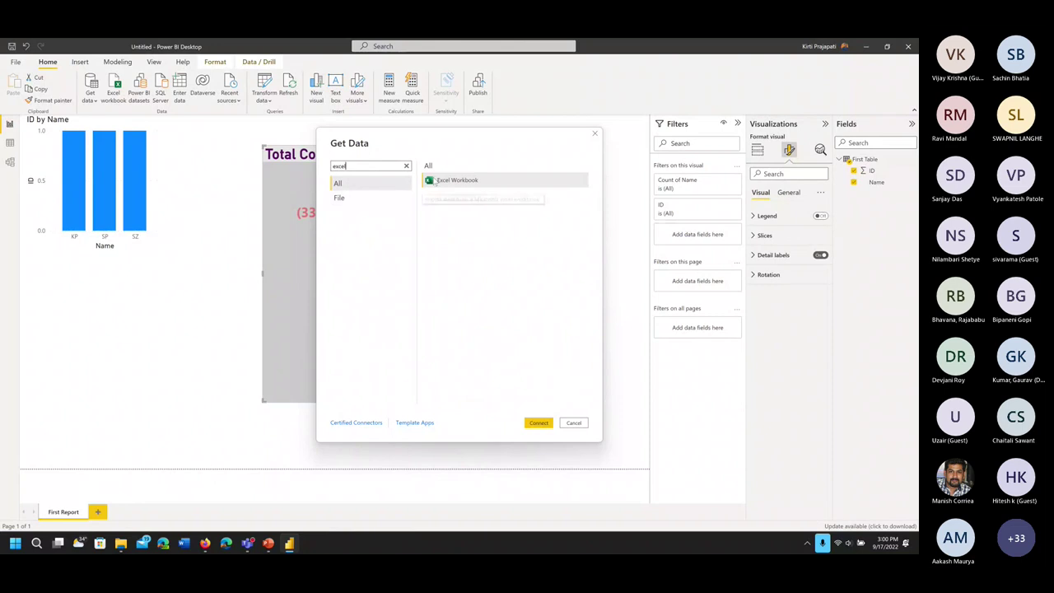
Highlight the connector search area and the Excel Workbook entry in a screen capture, ending by copying the captured region
key("Print")
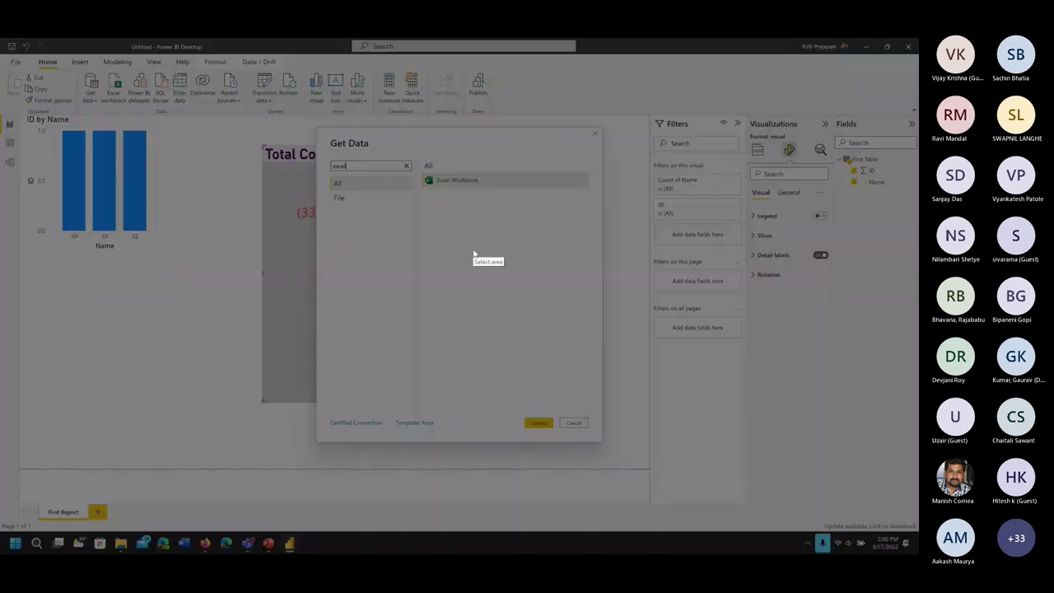
mouse_move(382, 255)
left_mouse_down()
mouse_move(321, 173)
mouse_move(325, 142)
left_mouse_up()
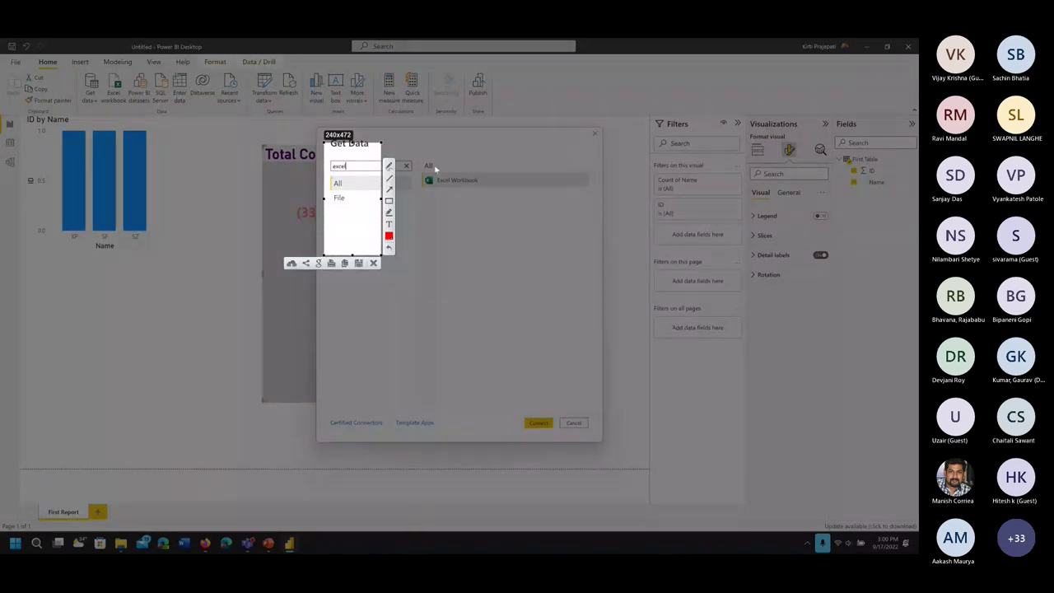
mouse_move(414, 152)
left_mouse_down()
mouse_move(471, 207)
mouse_move(582, 203)
left_mouse_up()
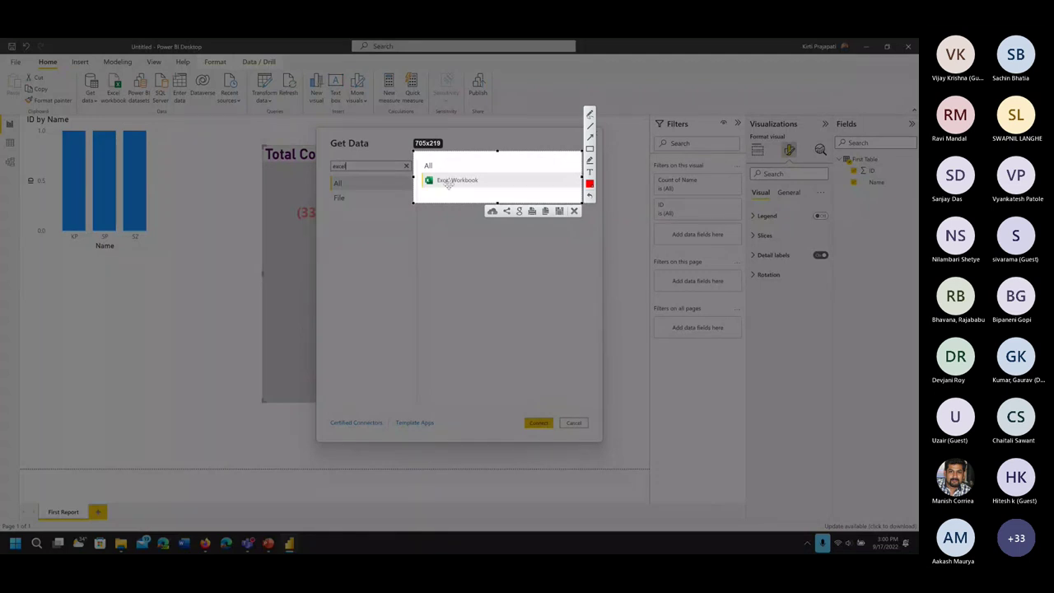
key("ctrl+c")
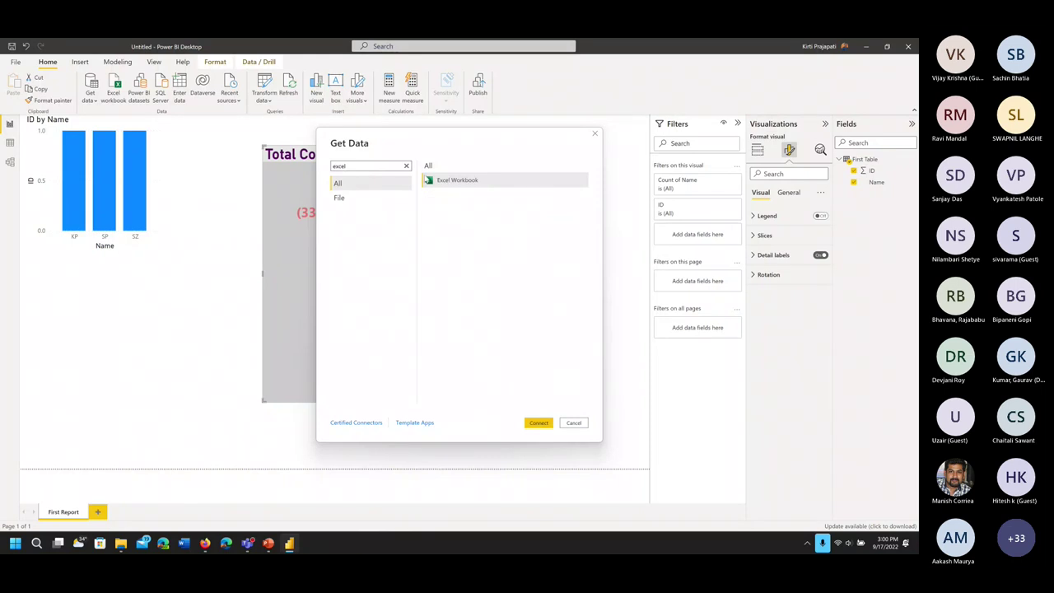
Replace the connector search term with "sharepoint"
left_click(404, 167)
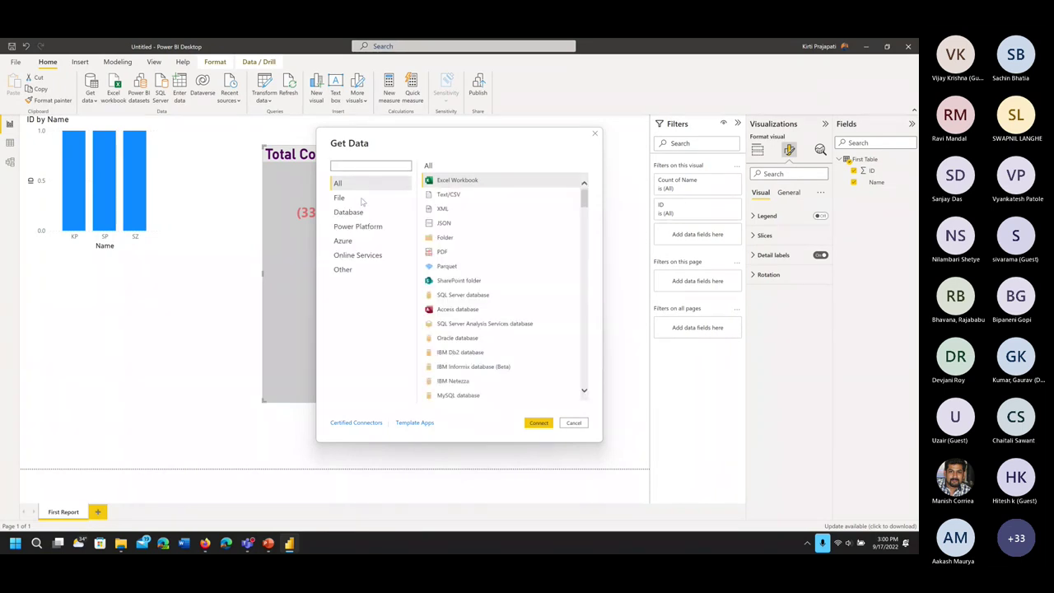
left_click(351, 167)
type("sharepoint")
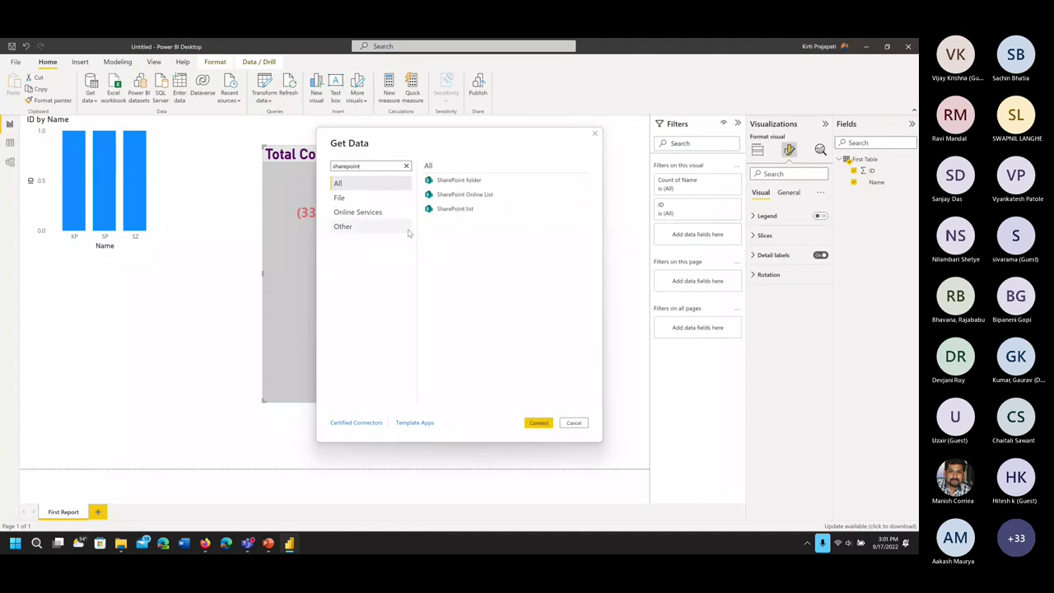
Point out the SharePoint folder, SharePoint Online List and SharePoint list connectors with screen captures, then dismiss the capture
key("Print")
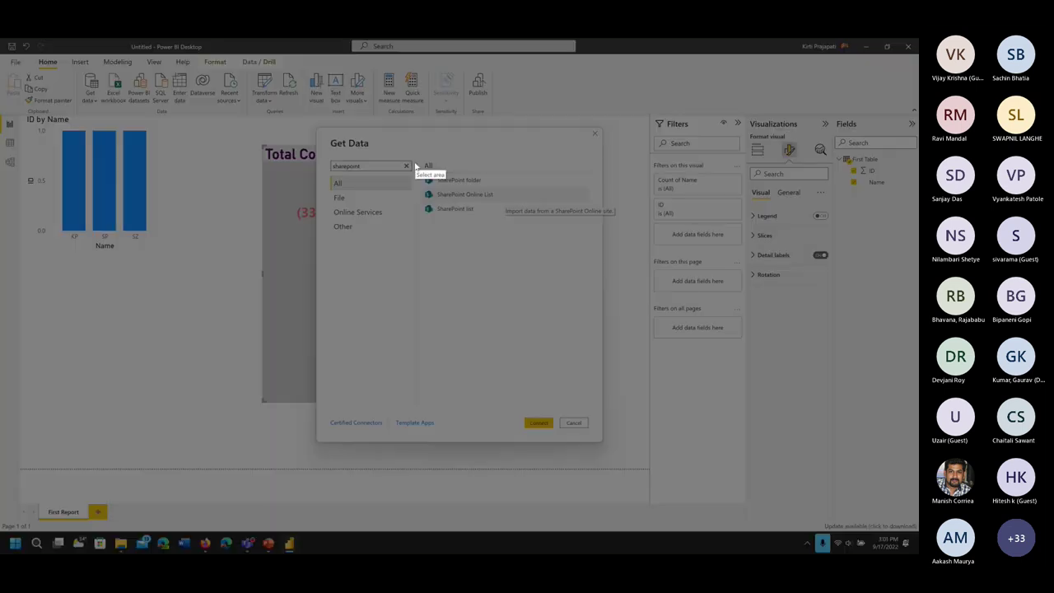
left_click_drag(413, 173, 495, 189)
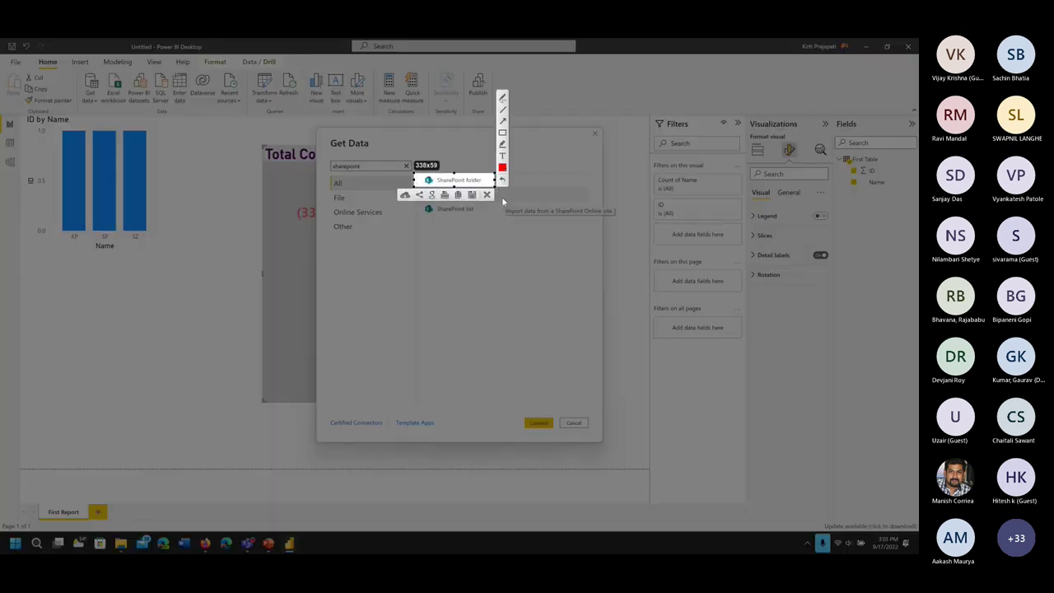
key("ctrl+c")
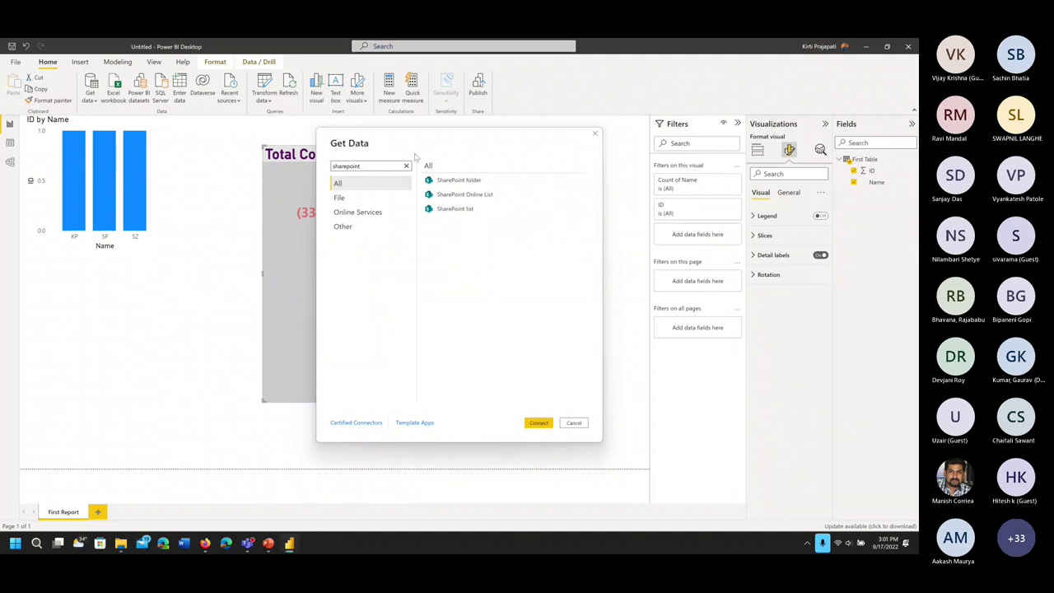
left_click_drag(420, 159, 509, 246)
key("Print")
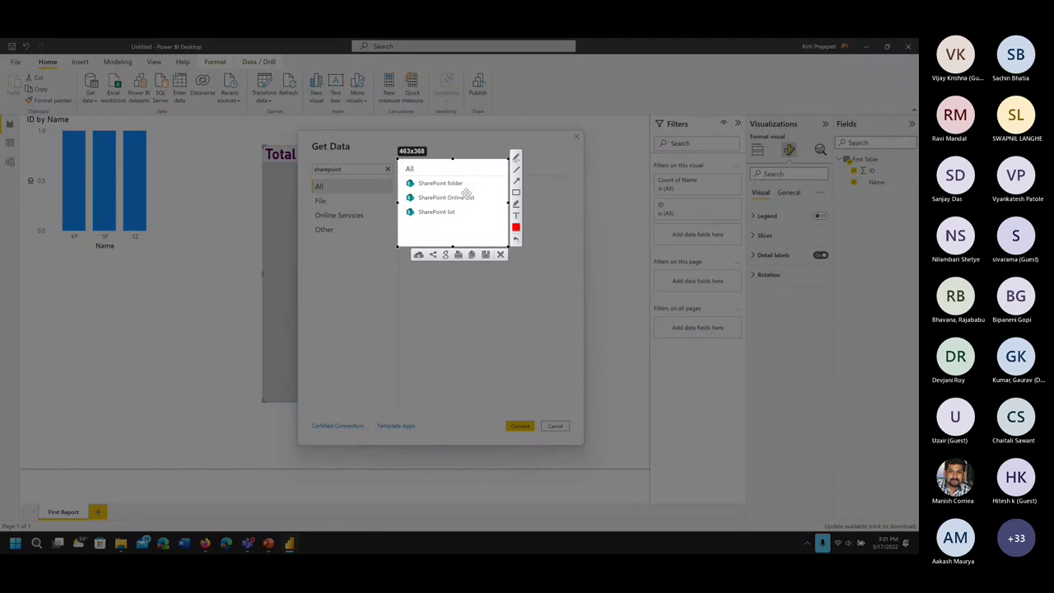
key("Escape")
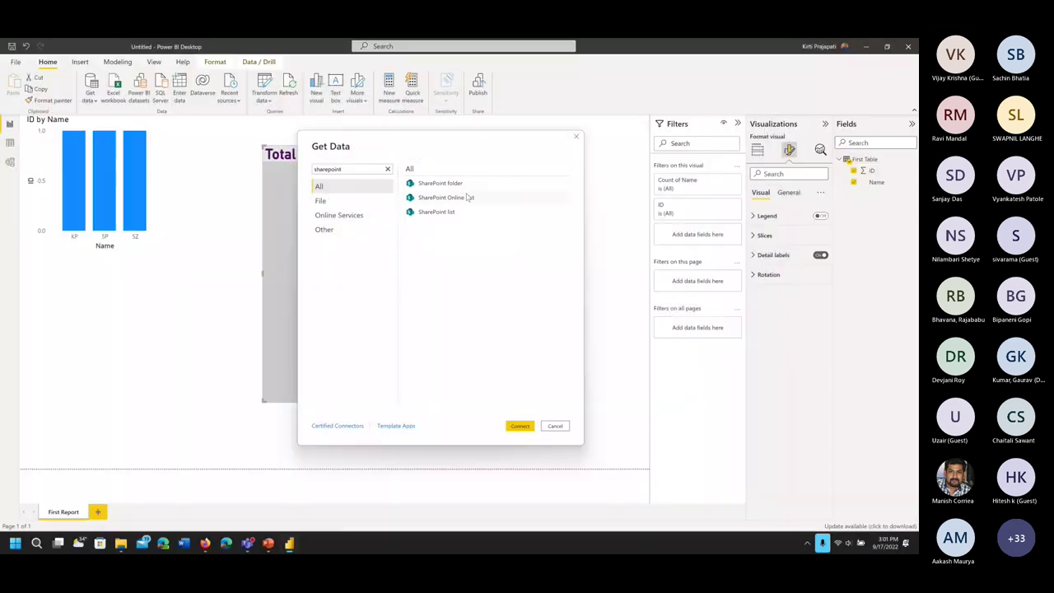
Clear the connector search and look up "sql server" instead
double_click(359, 169)
key("BackSpace")
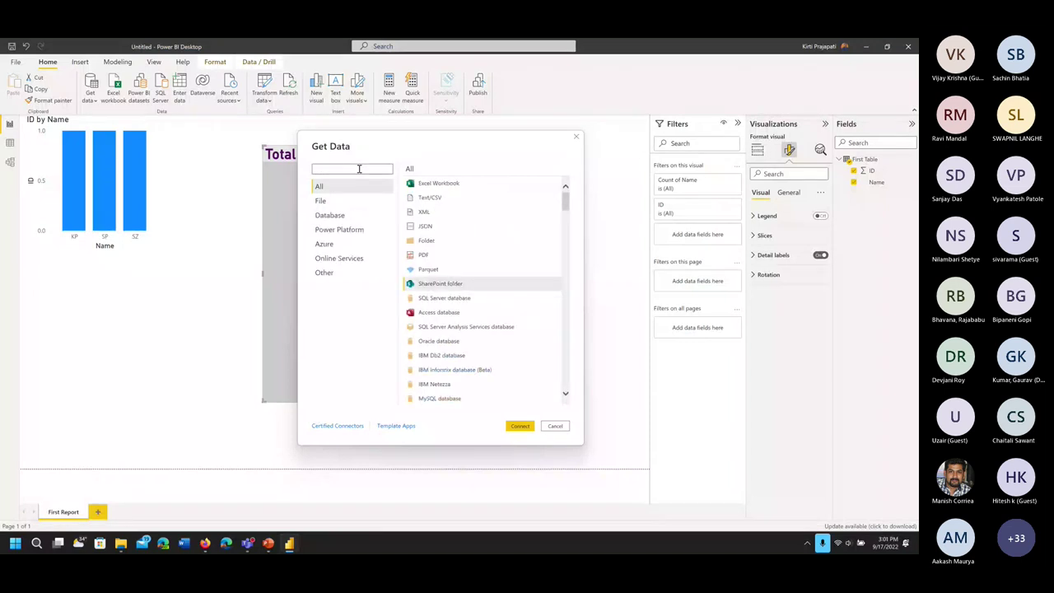
type("sql server")
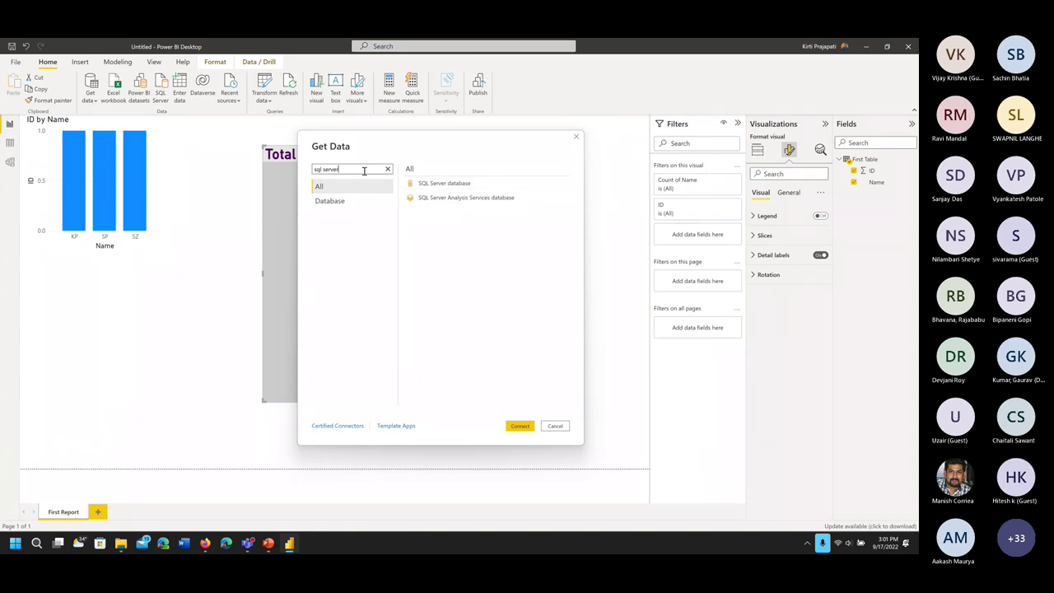
Search the connectors for "sharepoint" again and start a connection with the SharePoint list connector
key("BackSpace")
key("BackSpace")
key("BackSpace")
key("BackSpace")
key("BackSpace")
key("BackSpace")
key("BackSpace")
key("BackSpace")
type("e")
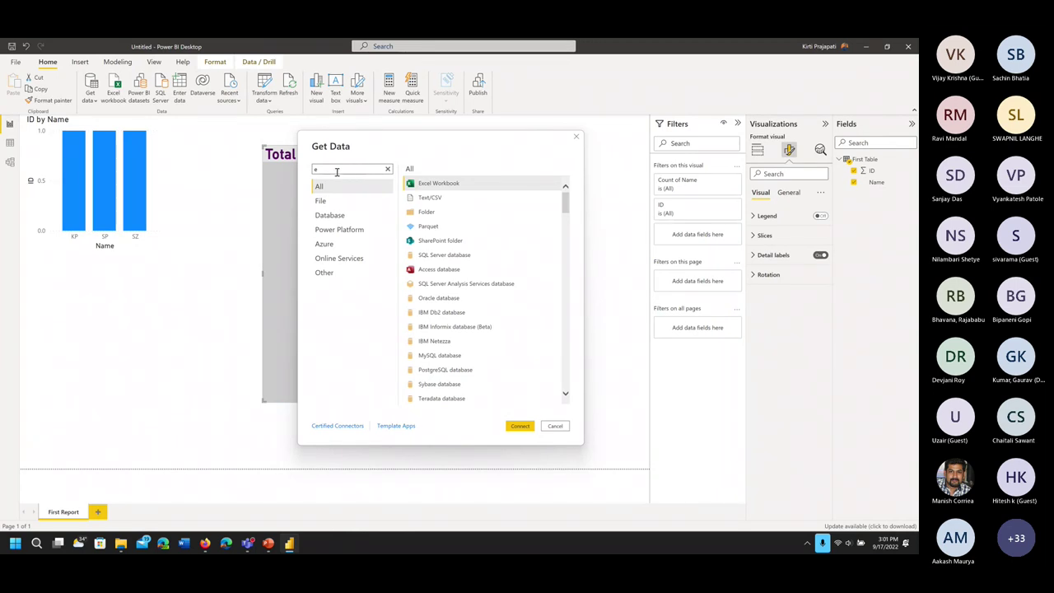
type("sharepoint")
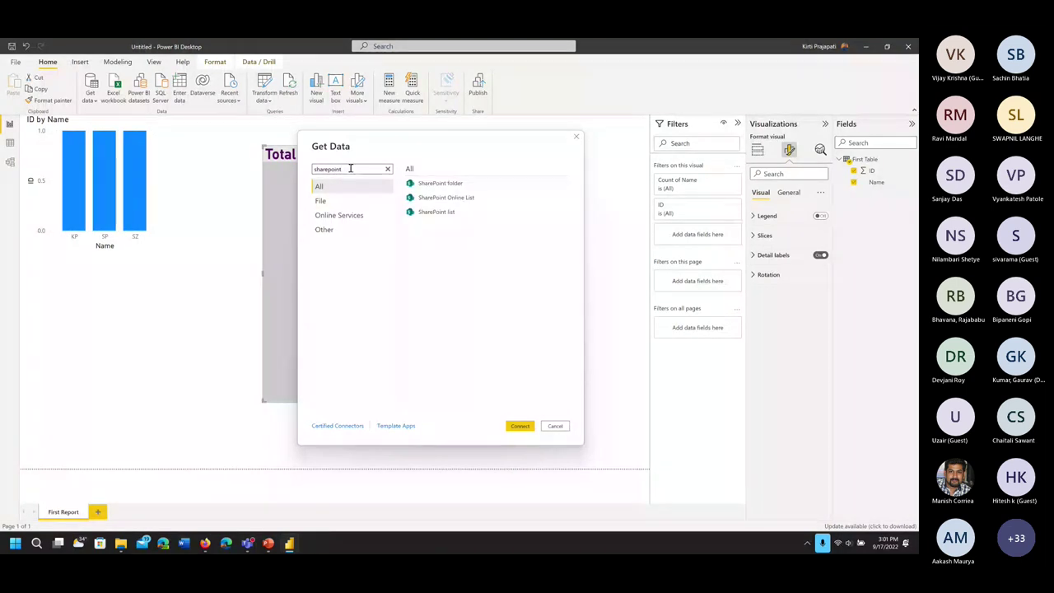
left_click(445, 213)
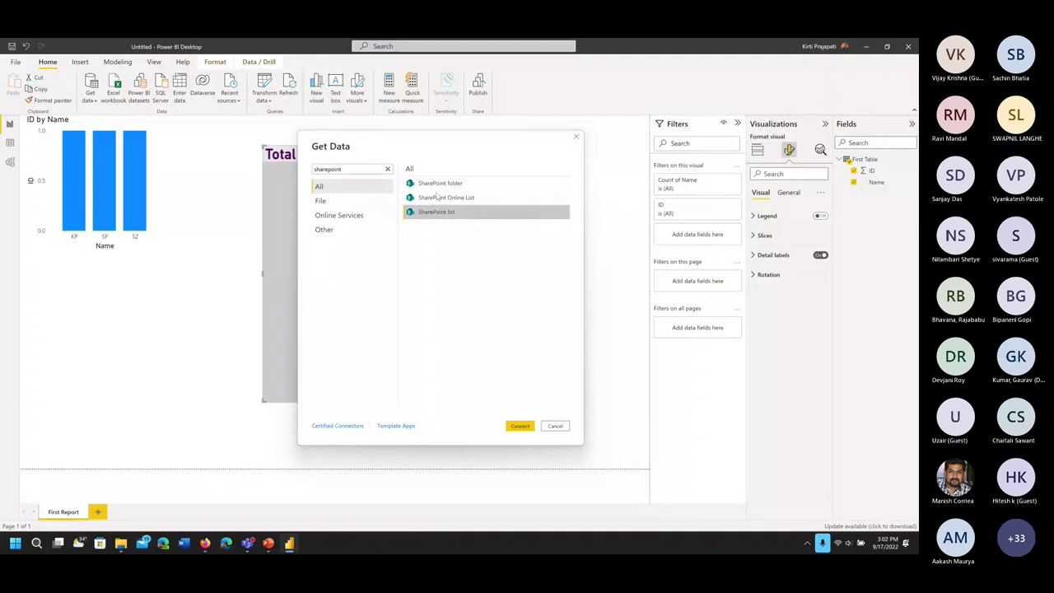
left_click(525, 429)
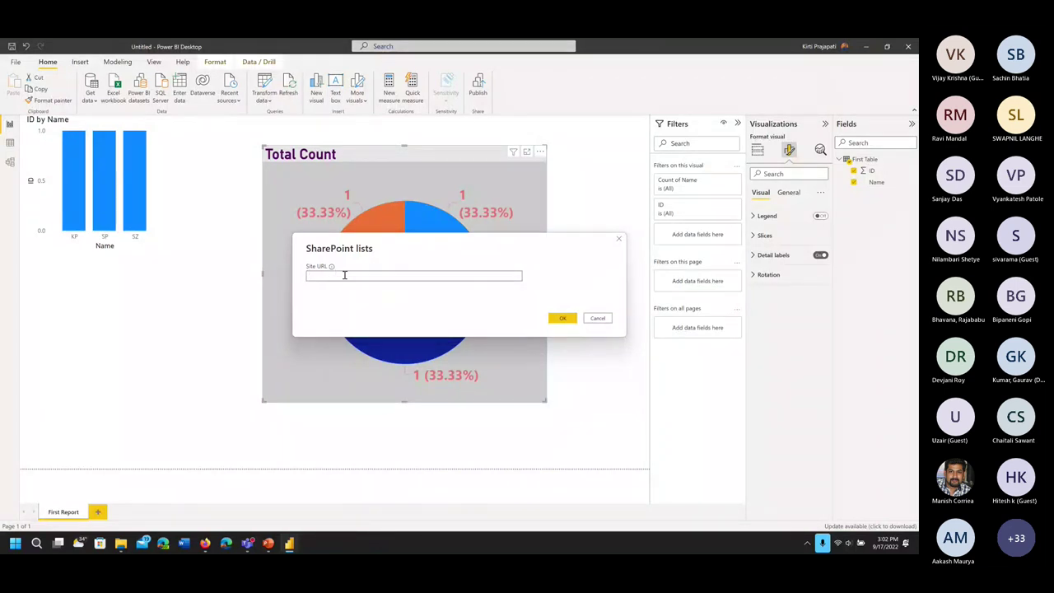
Capture the region around the Site URL field of the SharePoint lists dialog to point it out
key("Print")
mouse_move(296, 258)
left_mouse_down()
mouse_move(329, 278)
mouse_move(551, 292)
left_mouse_up()
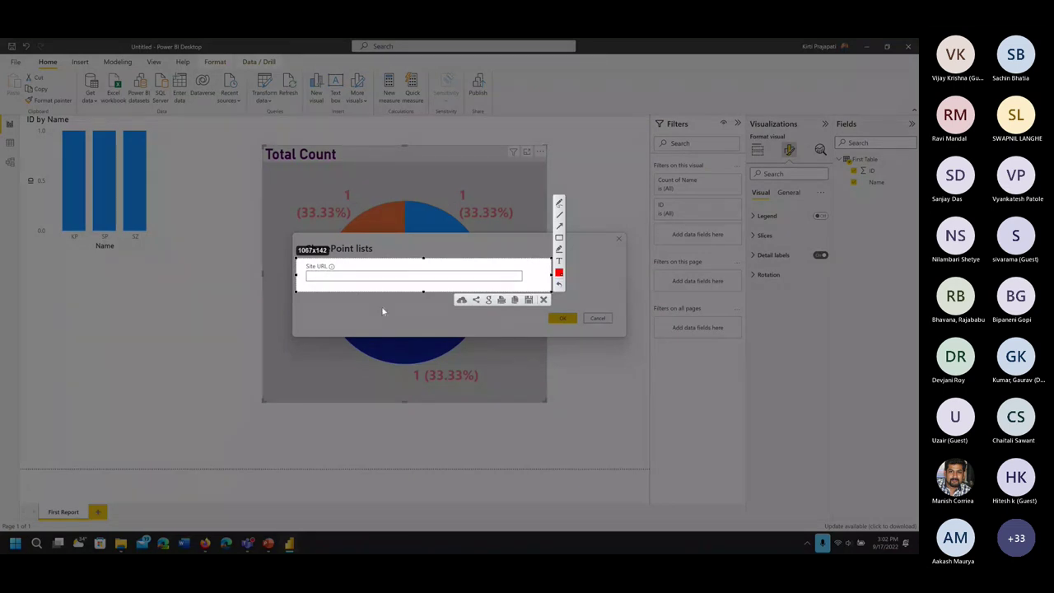
key("ctrl+c")
Switch to Firefox and browse the document libraries and lists in the site contents of the SPC Solutions SharePoint portal
left_click(204, 544)
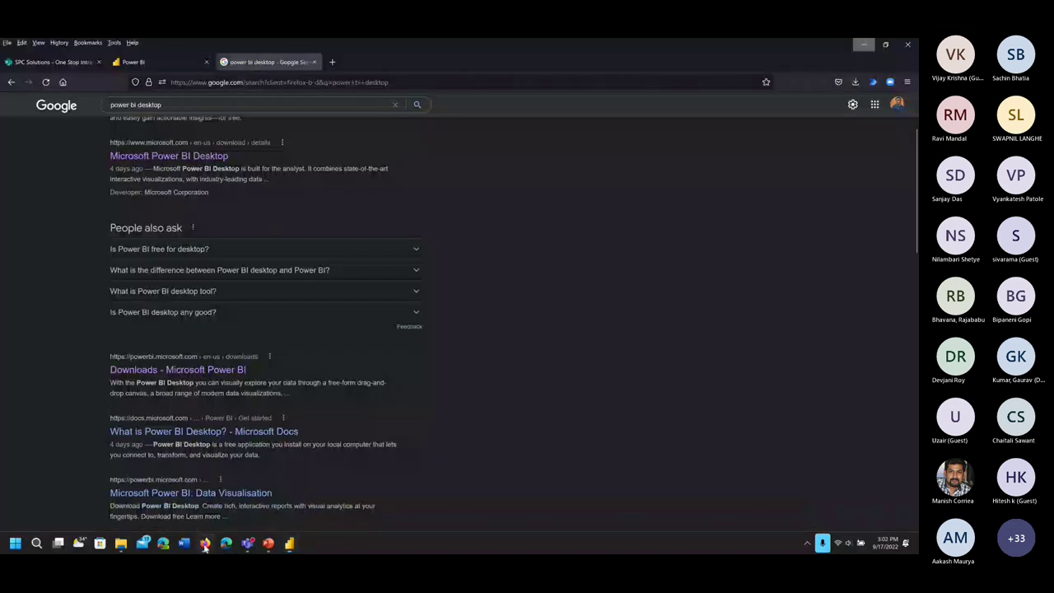
left_click(74, 63)
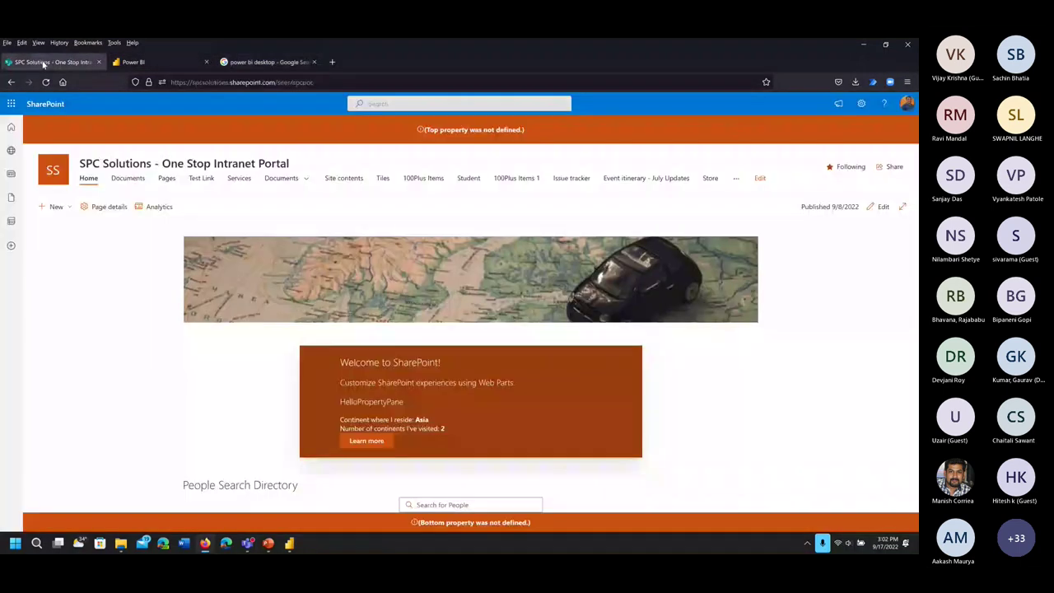
left_click(352, 181)
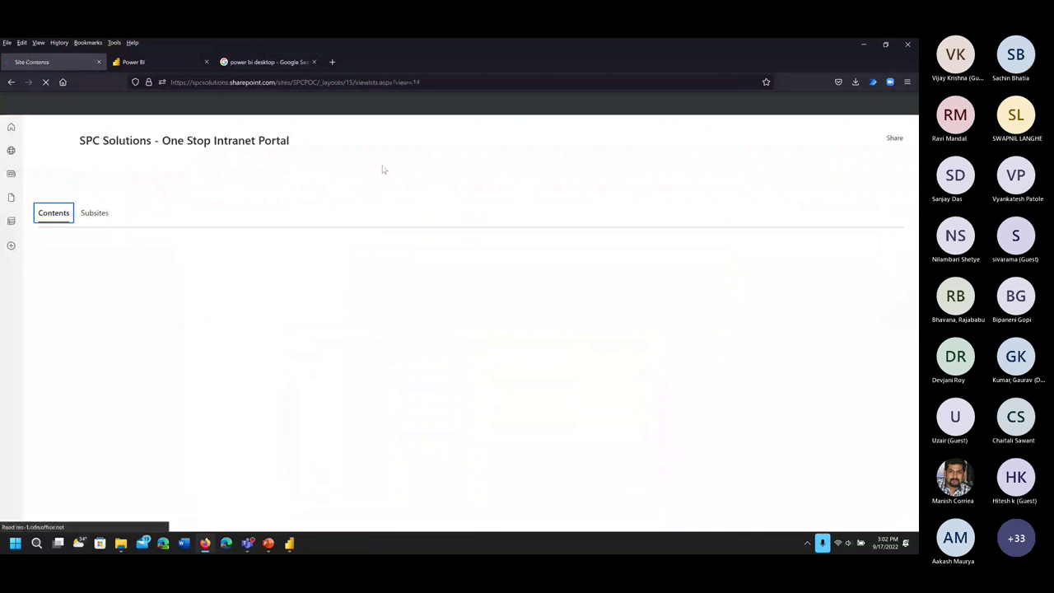
scroll(105, 407, "down", 3)
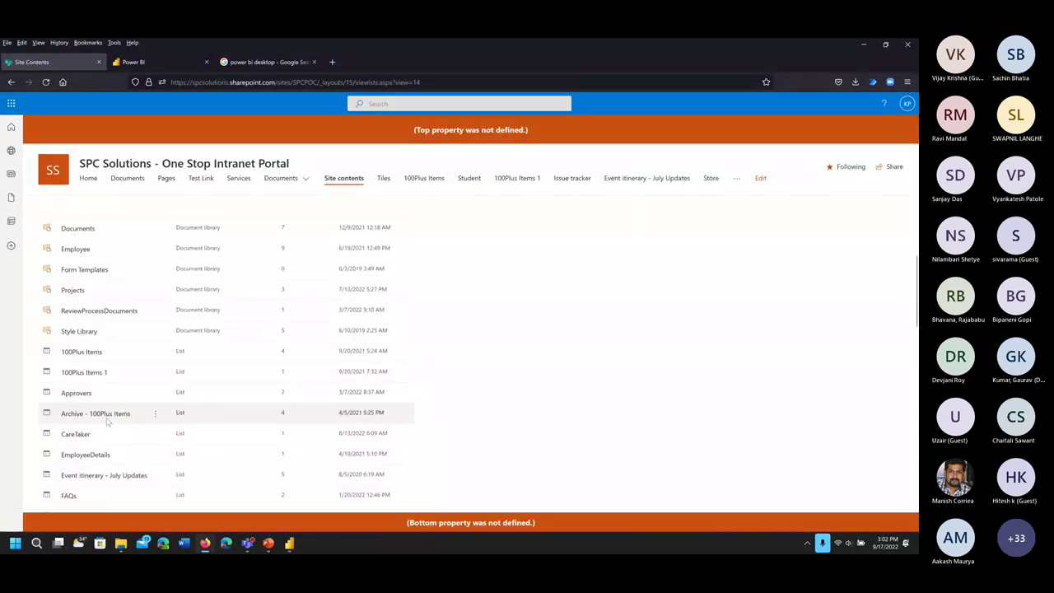
scroll(108, 412, "down", 5)
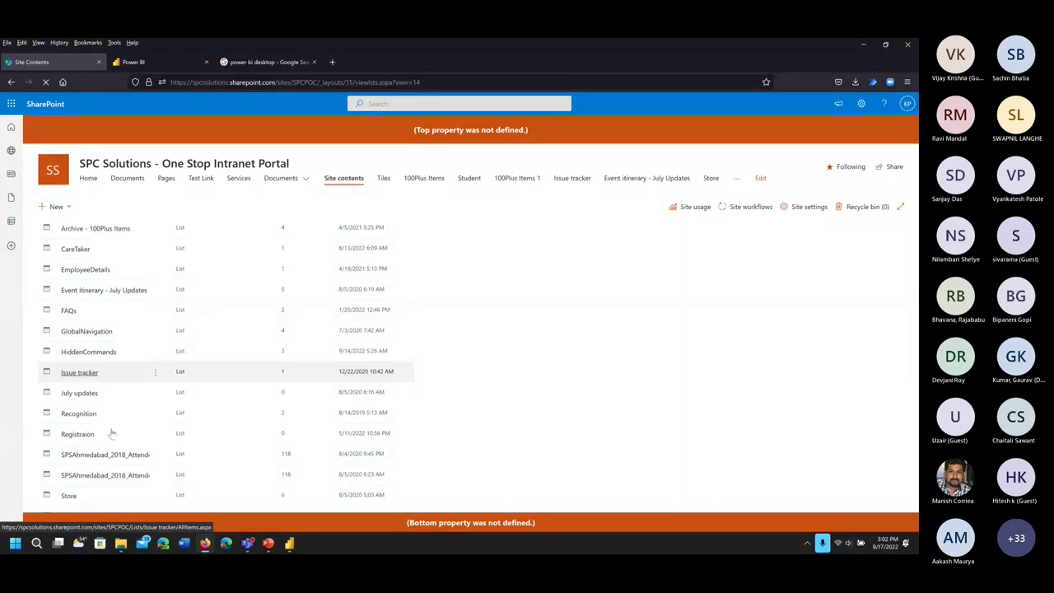
scroll(97, 451, "down", 3)
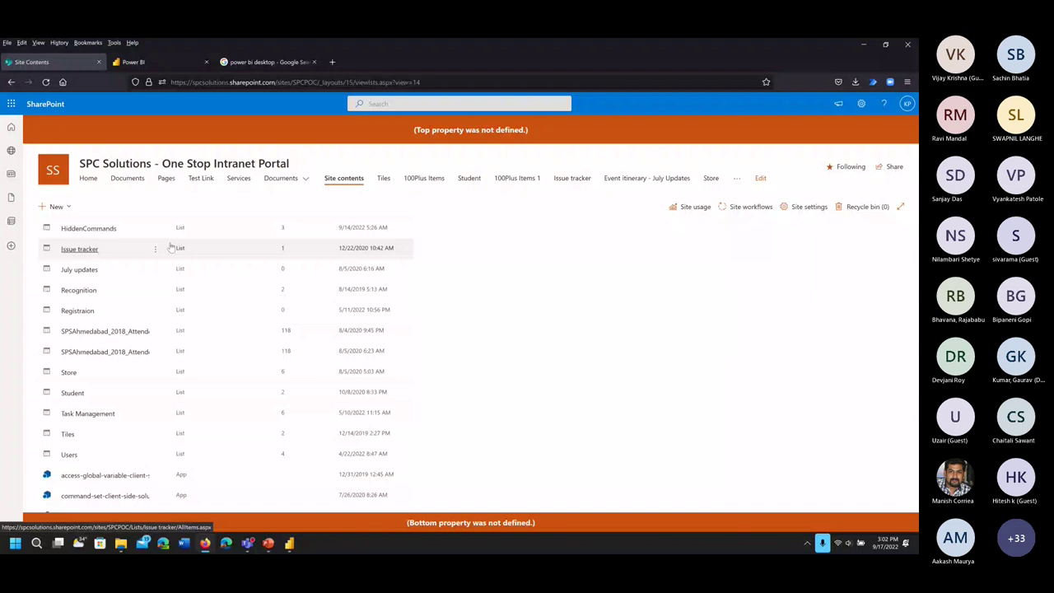
Return to Power BI Desktop, sign in to the SharePoint site as a different user with the account password, and connect
key("alt+Tab")
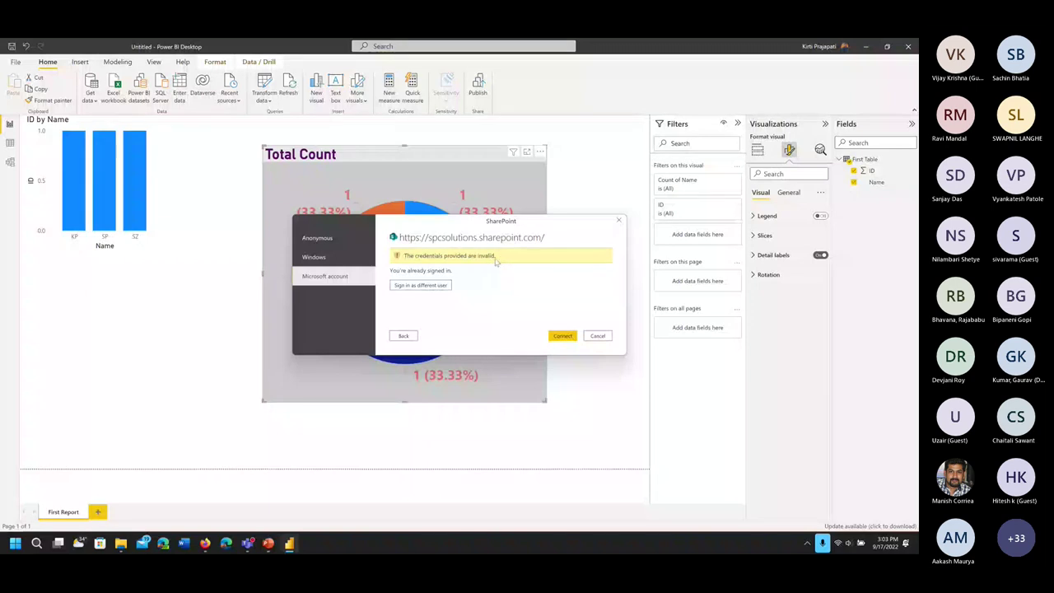
left_click(427, 285)
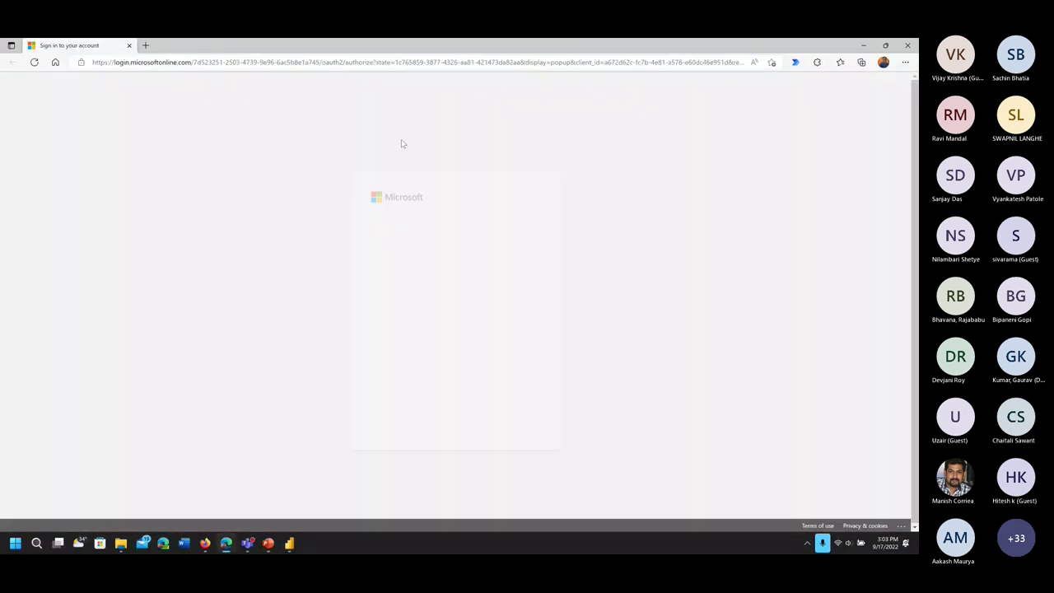
left_click(445, 249)
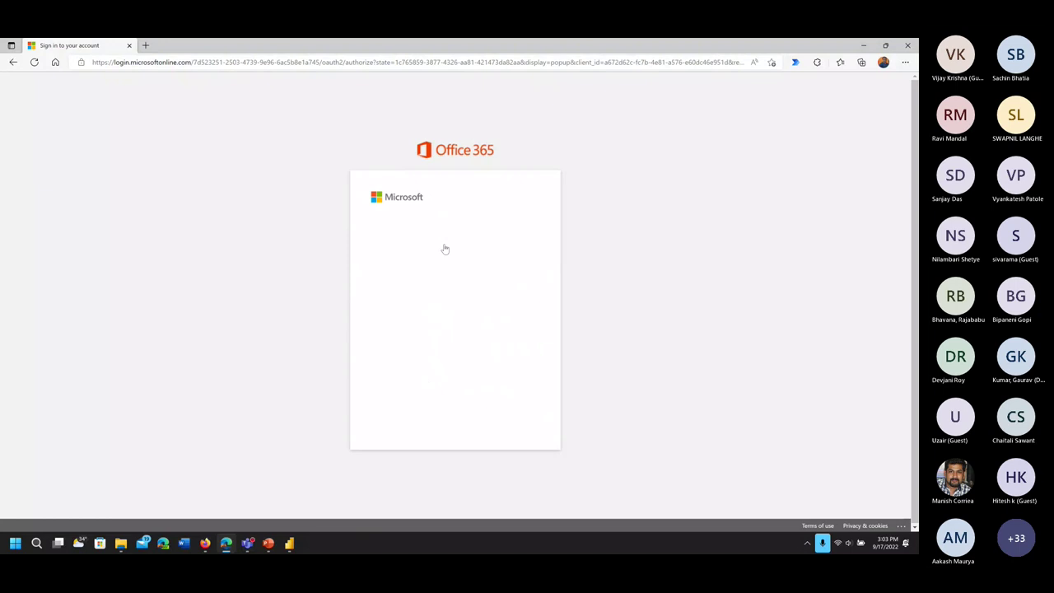
type("•••••••")
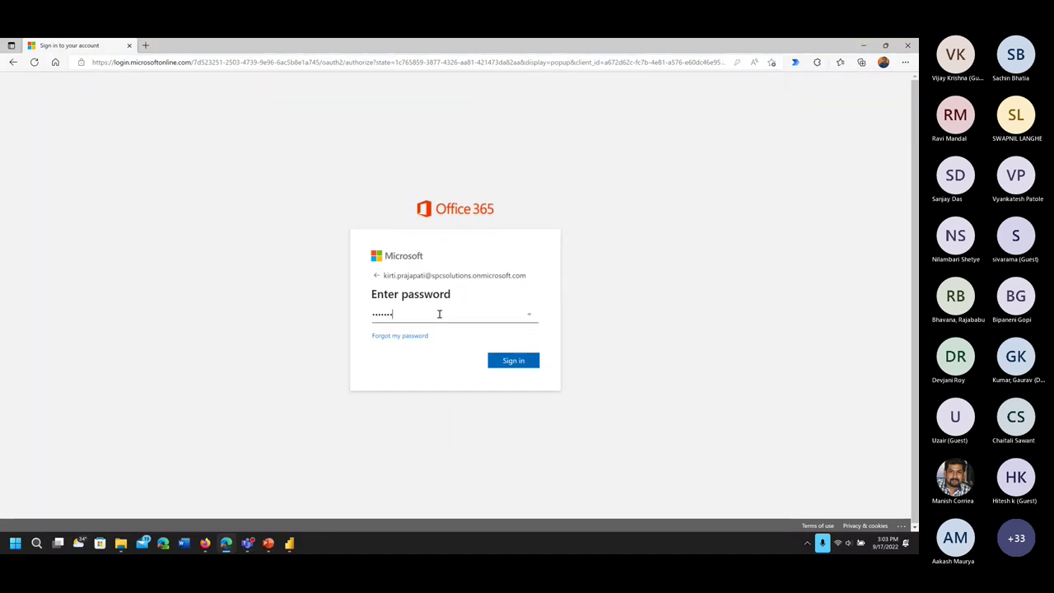
type("•••")
left_click(520, 362)
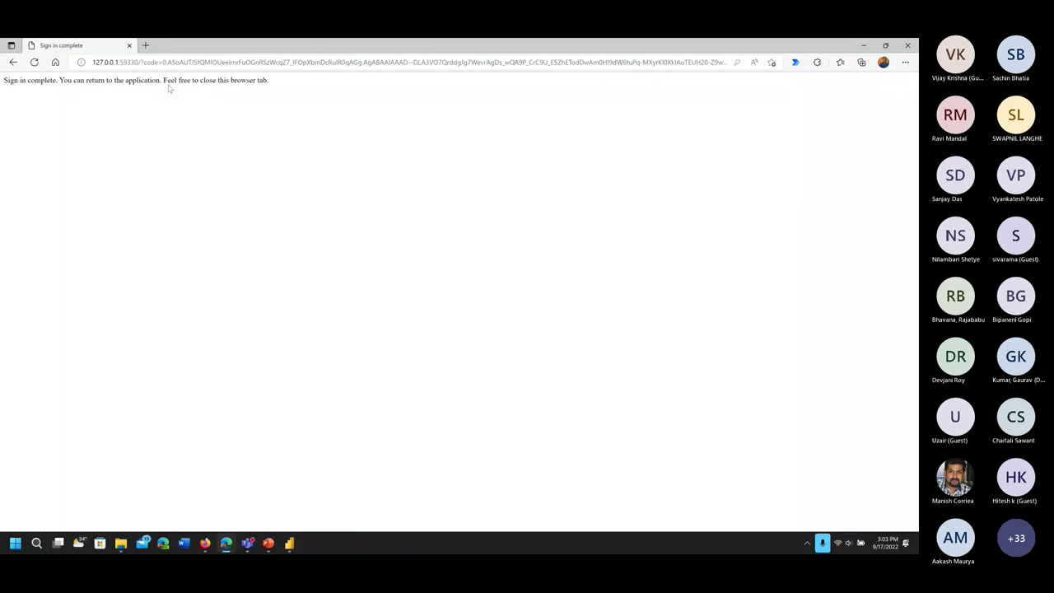
left_click(908, 48)
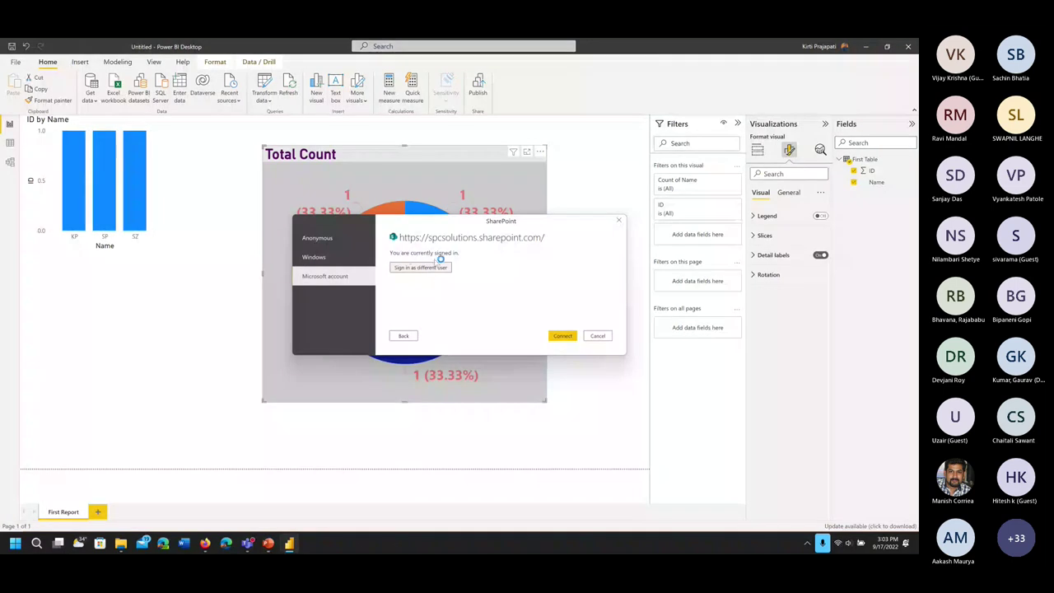
left_click(559, 334)
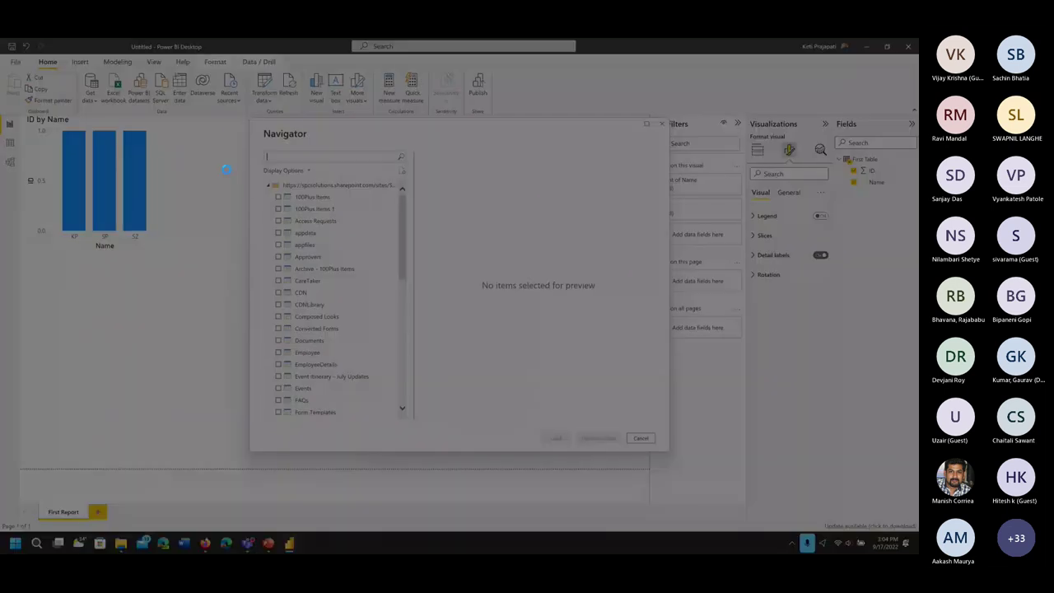
Capture the Navigator's list of available SharePoint tables and compare it with the portal's site contents in Firefox
left_click_drag(258, 175, 384, 434)
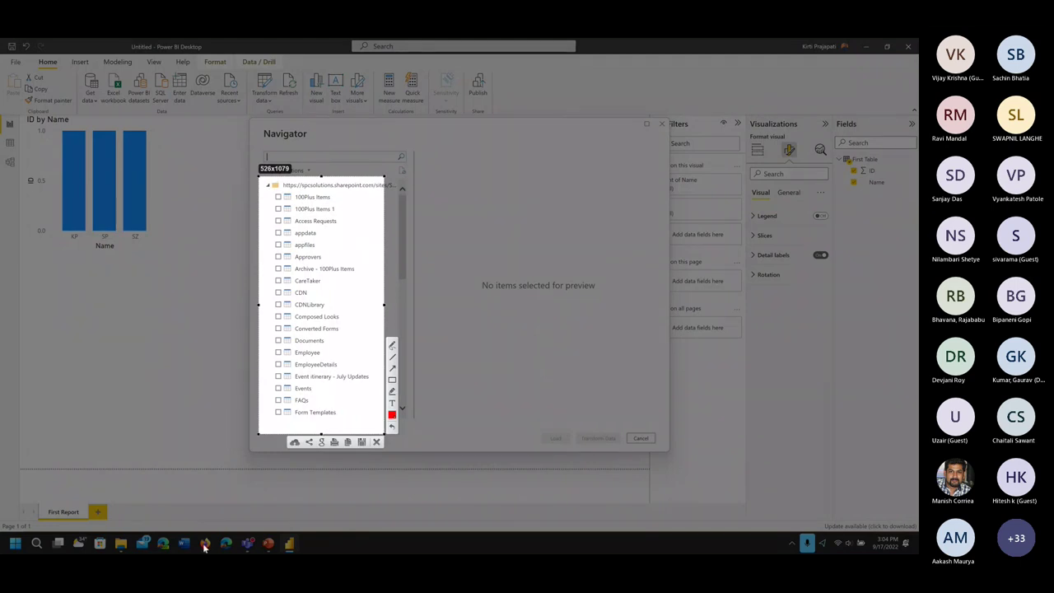
key("ctrl+c")
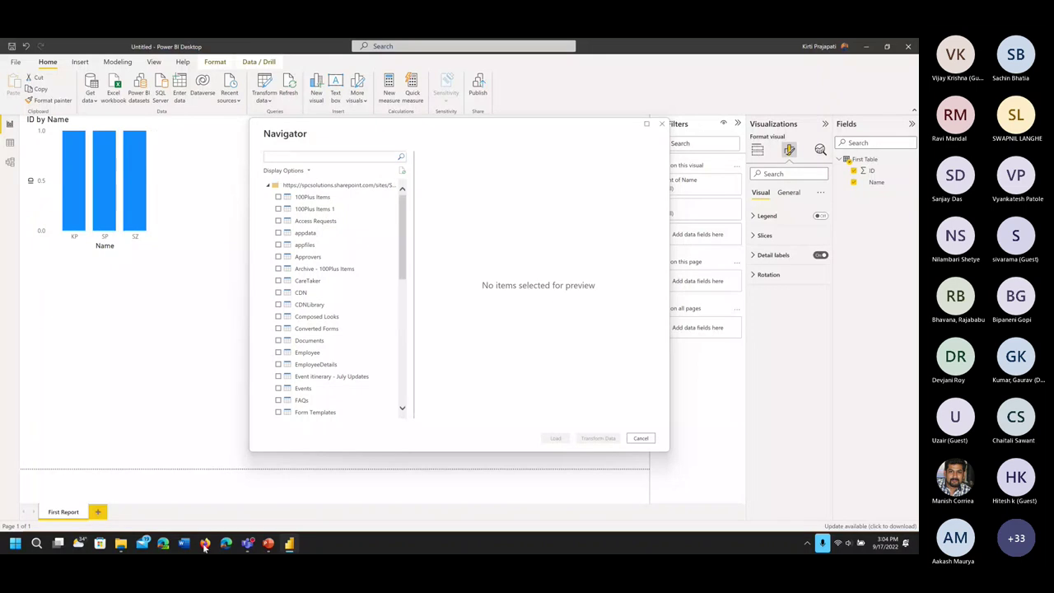
left_click(205, 547)
left_click(345, 183)
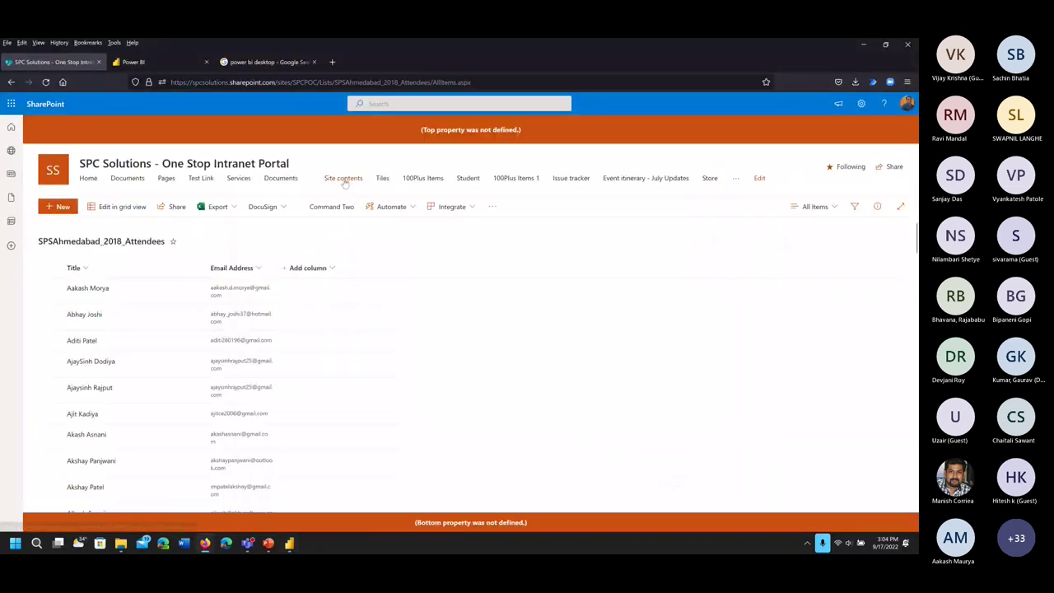
left_click(346, 183)
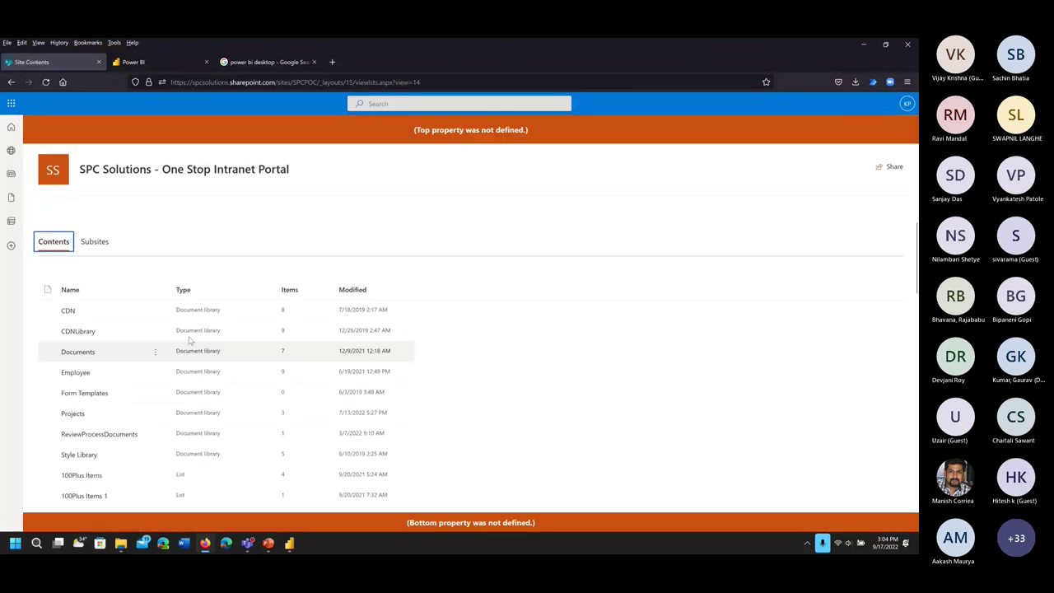
Look through the remaining libraries and lists in the portal's site contents and switch back to Power BI Desktop
scroll(126, 376, "down", 2)
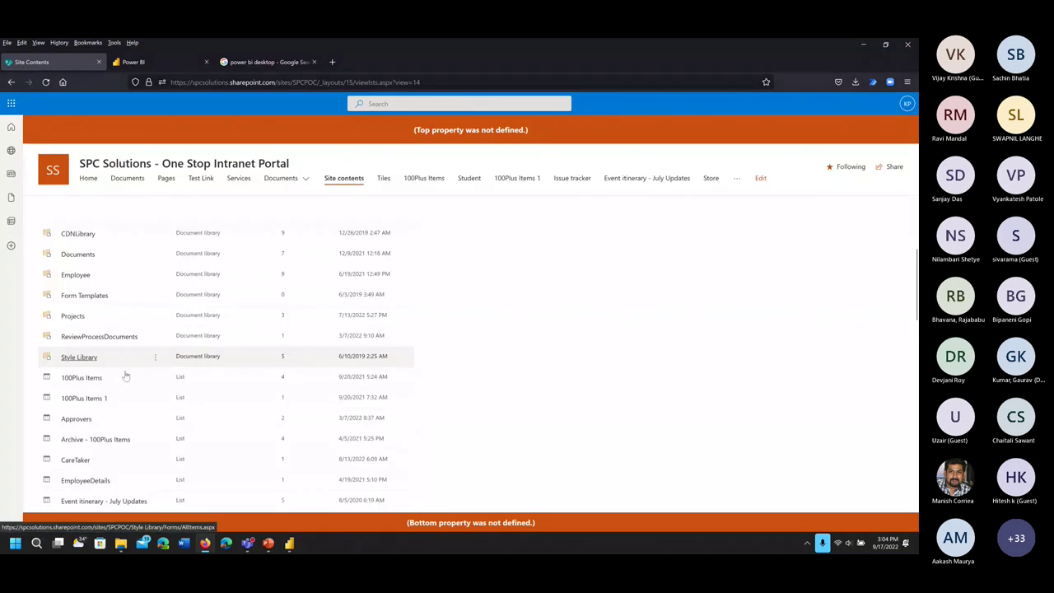
scroll(126, 376, "down", 3)
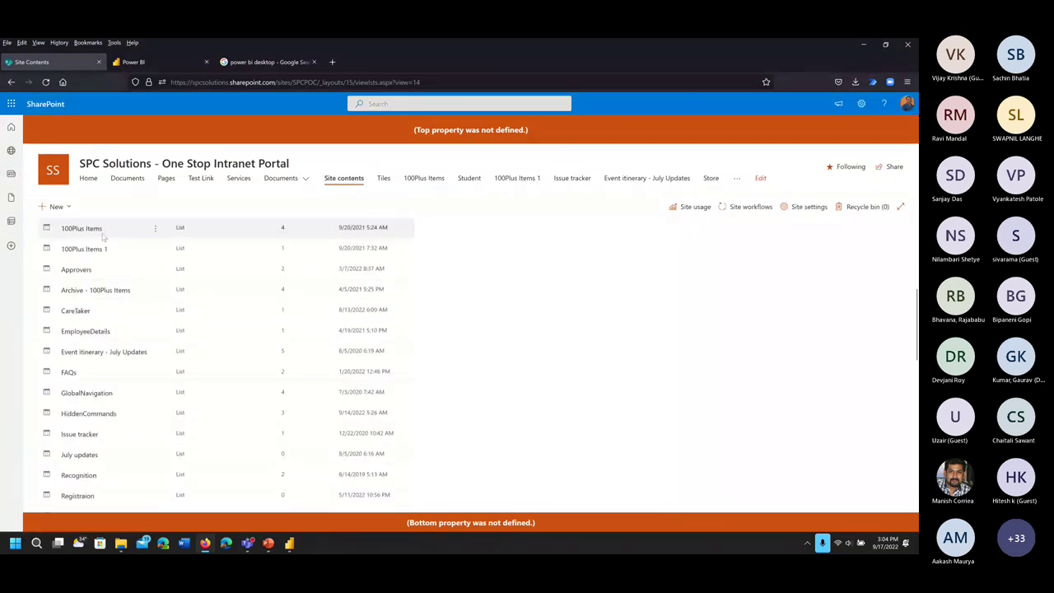
key("alt+Tab")
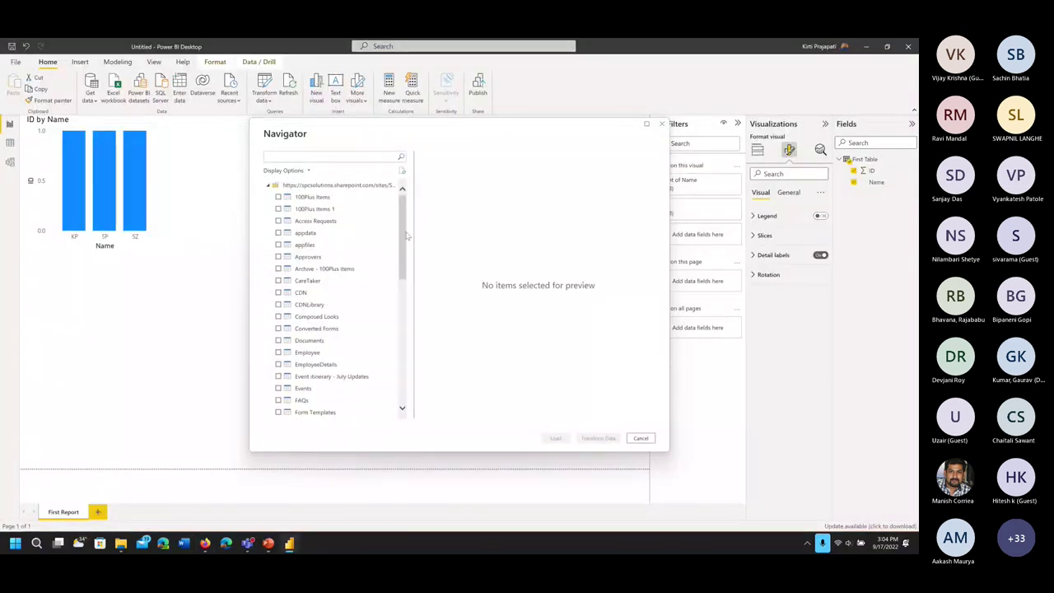
Choose the SPSAhmedabad_2018_Attendees list from the SharePoint tables in the Navigator to preview its data
scroll(404, 263, "down", 3)
scroll(398, 329, "down", 3)
left_click(337, 411)
scroll(370, 324, "down", 2)
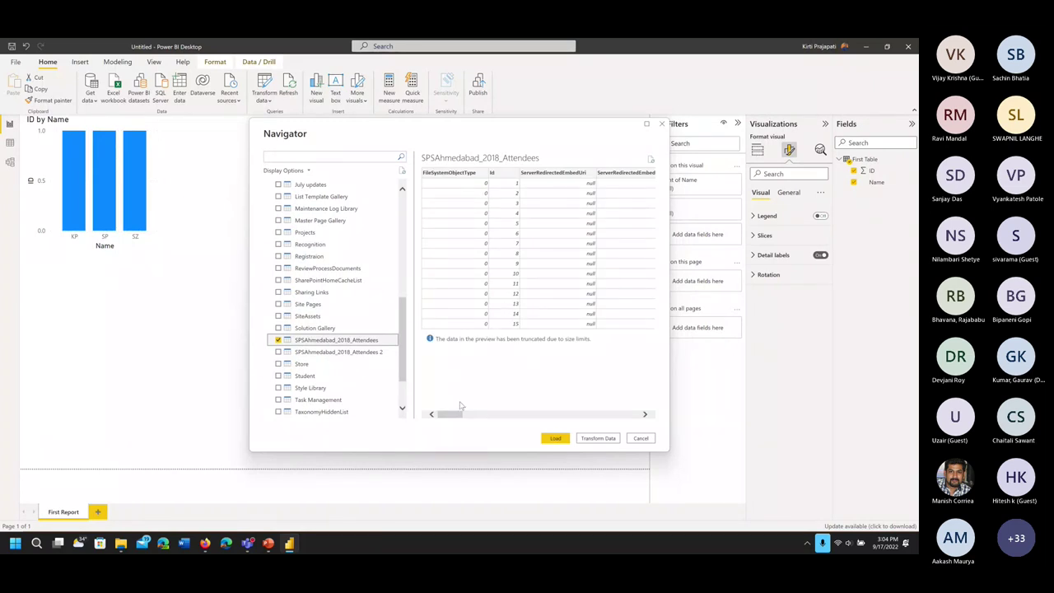
Review the columns in the attendee list's preview and open the table in Power Query Editor with Transform Data
left_click_drag(459, 415, 650, 416)
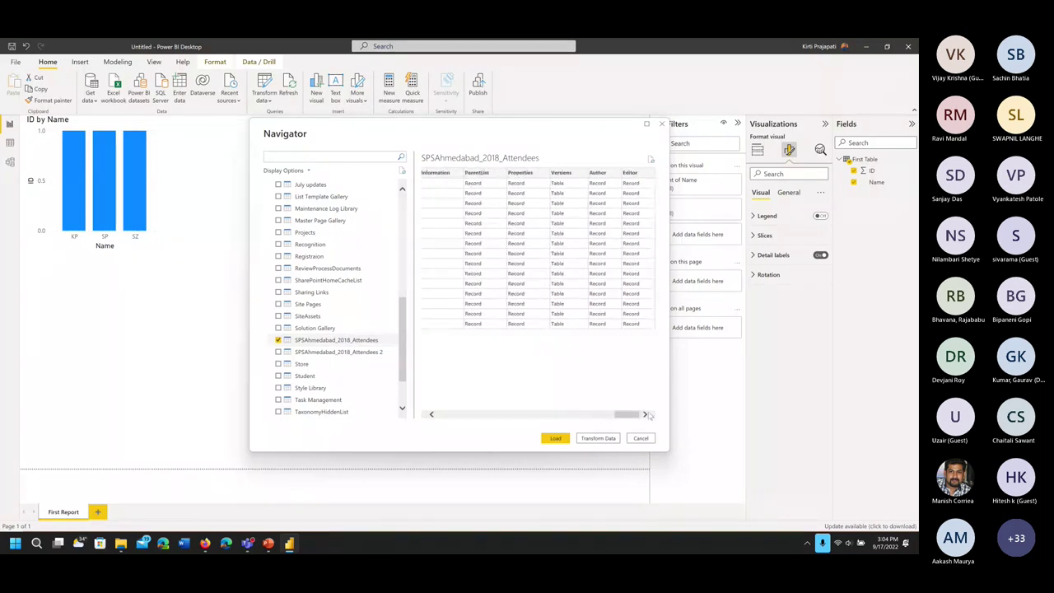
left_click(530, 412)
mouse_move(530, 412)
left_mouse_down()
mouse_move(370, 414)
mouse_move(559, 413)
mouse_move(535, 414)
left_mouse_up()
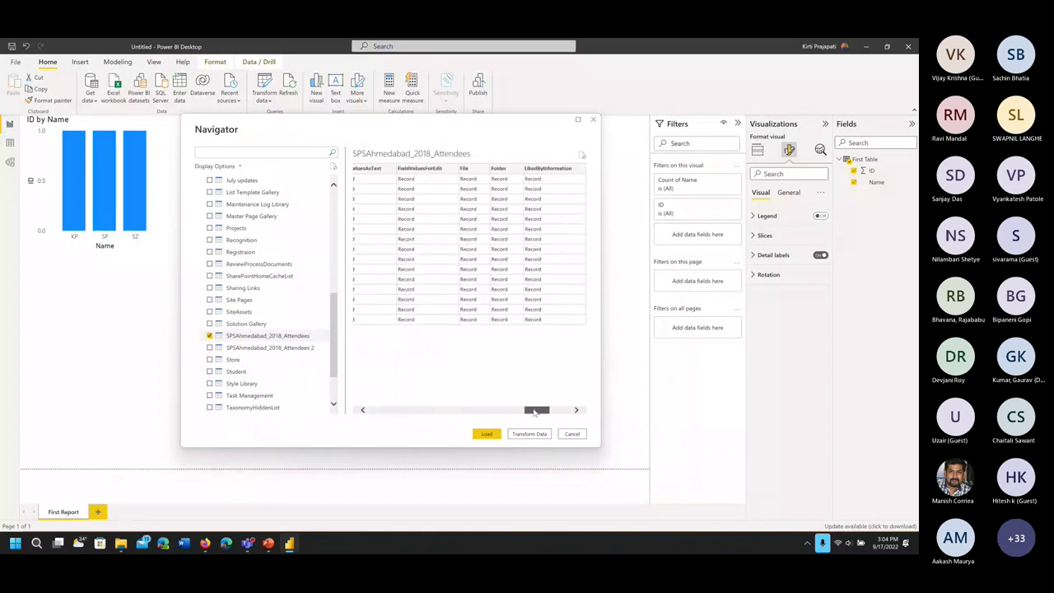
left_click_drag(534, 413, 425, 411)
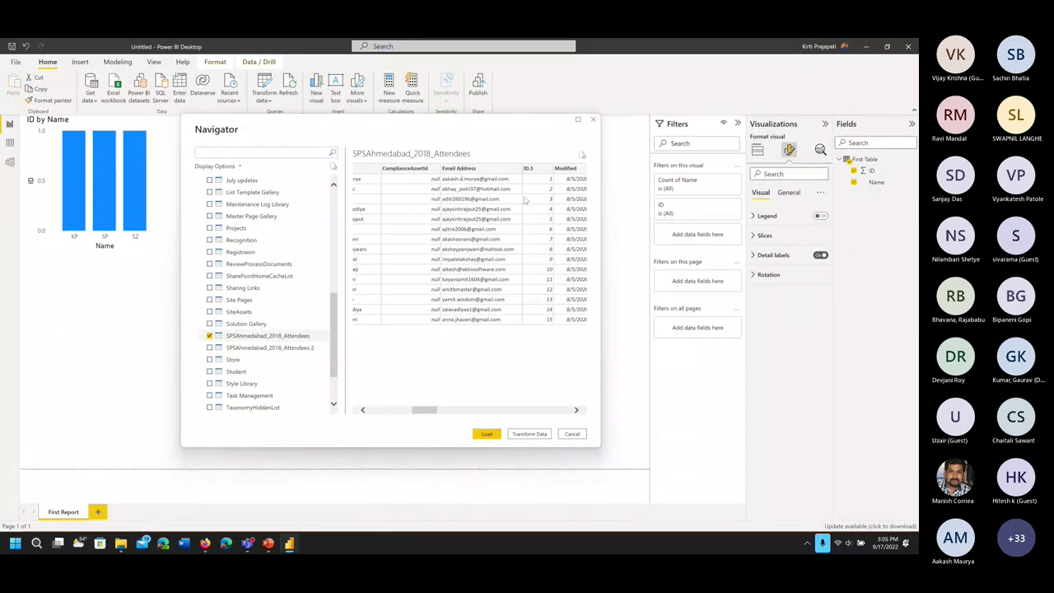
left_click_drag(427, 413, 414, 412)
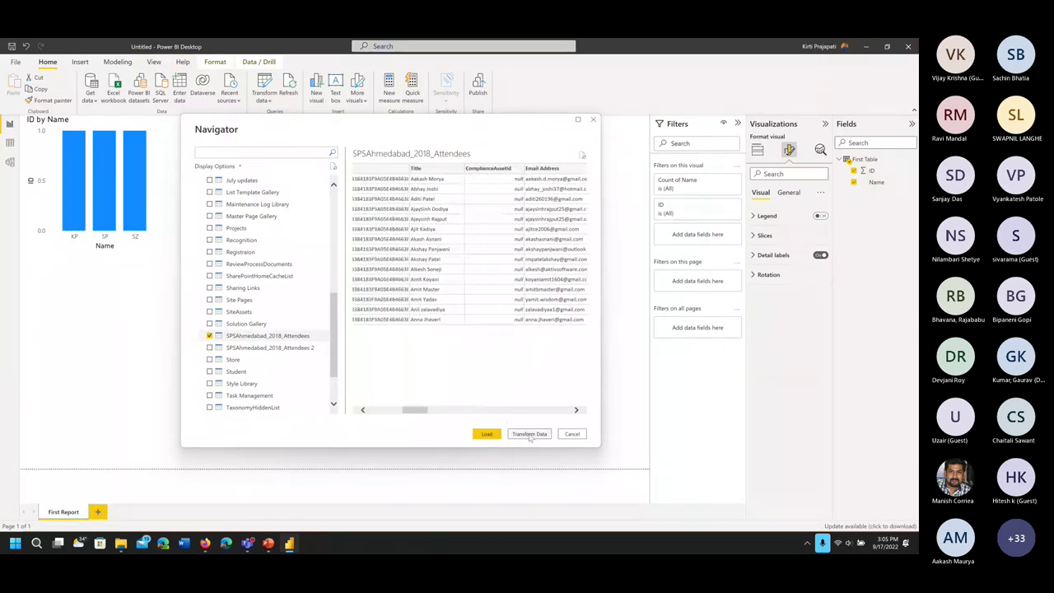
left_click(532, 434)
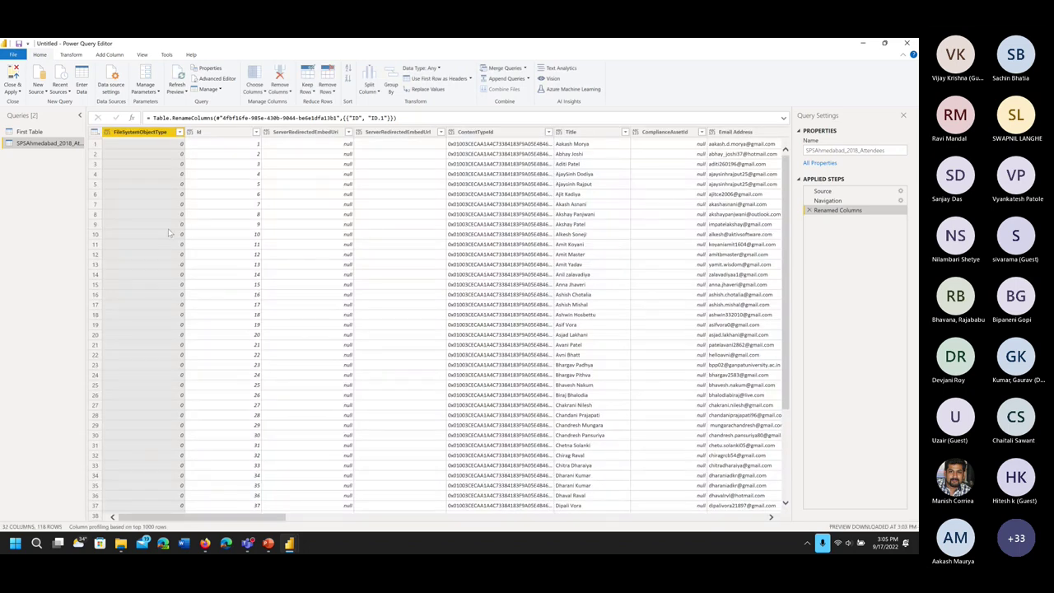
Remove the FileSystemObjectType column from the SPSAhmedabad_2018_Attendees query
right_click(161, 135)
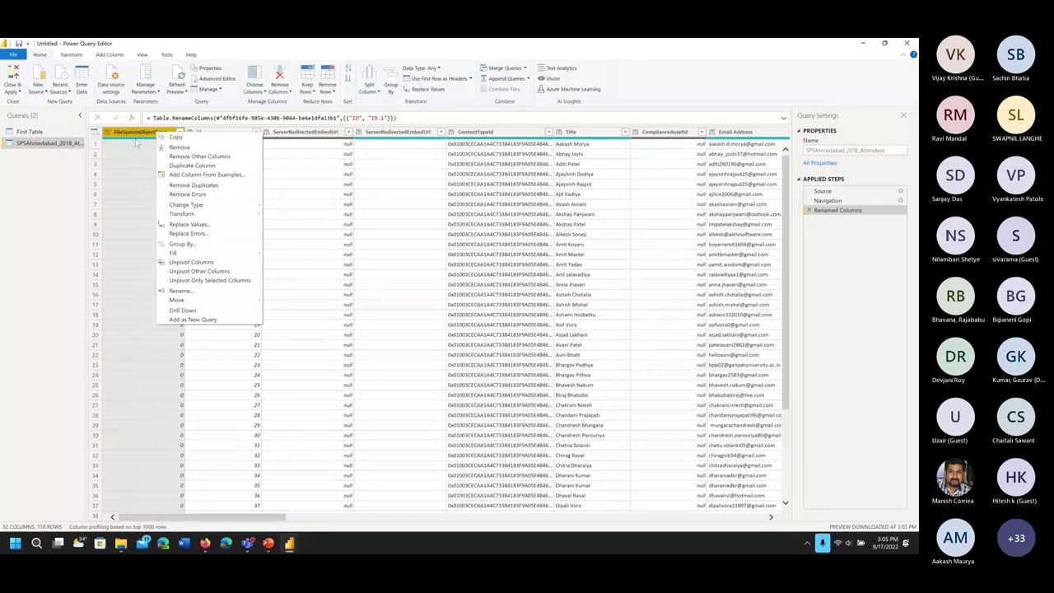
right_click(134, 134)
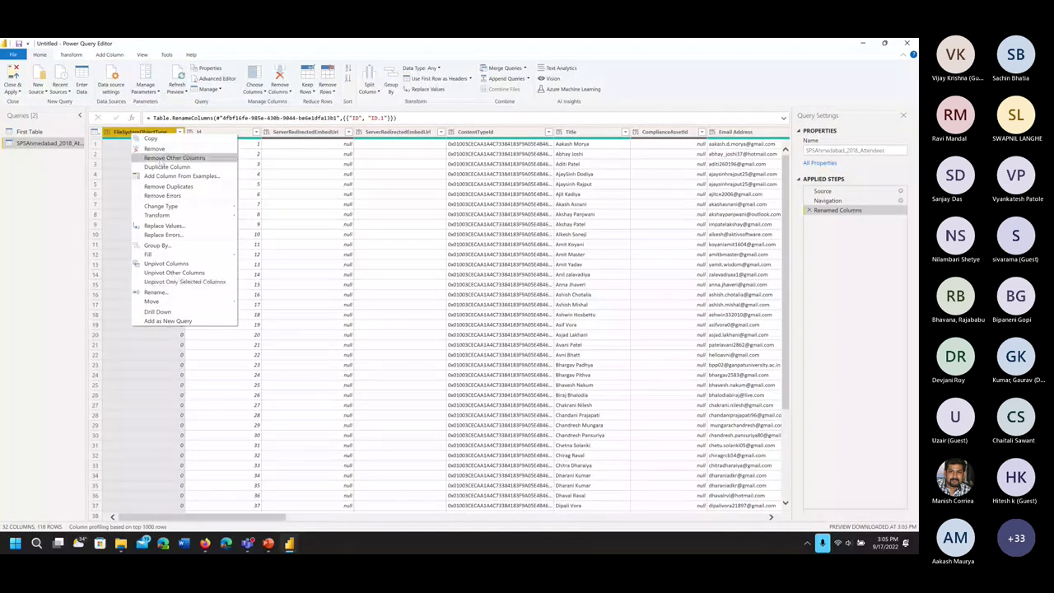
left_click(154, 148)
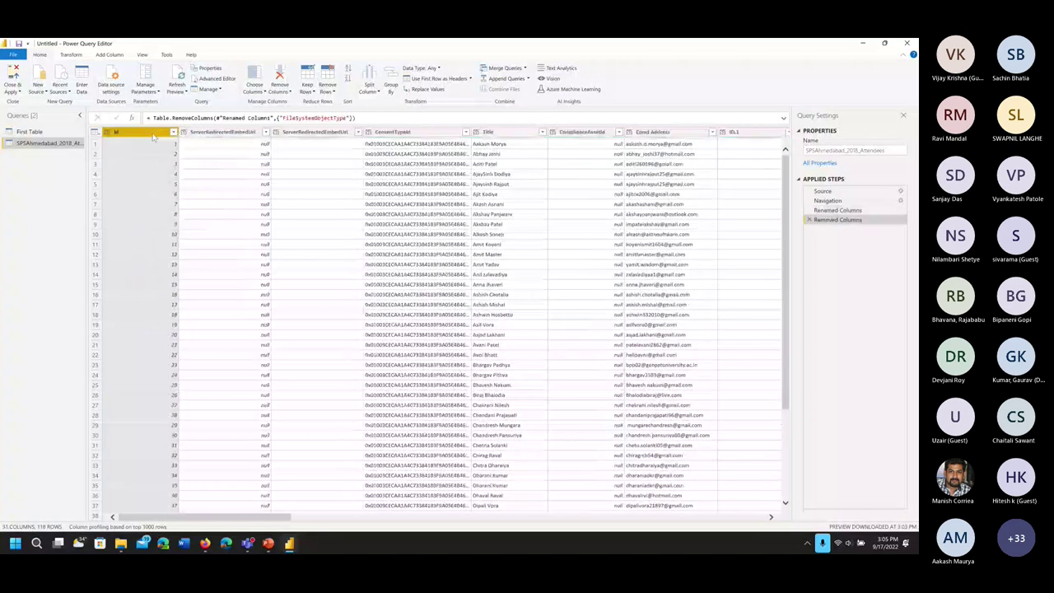
Remove the ServerRedirectedEmbedUri, ServerRedirectedEmbedUrl and ContentTypeId columns together from the attendee query
left_click(222, 132)
left_click(395, 131, "shift")
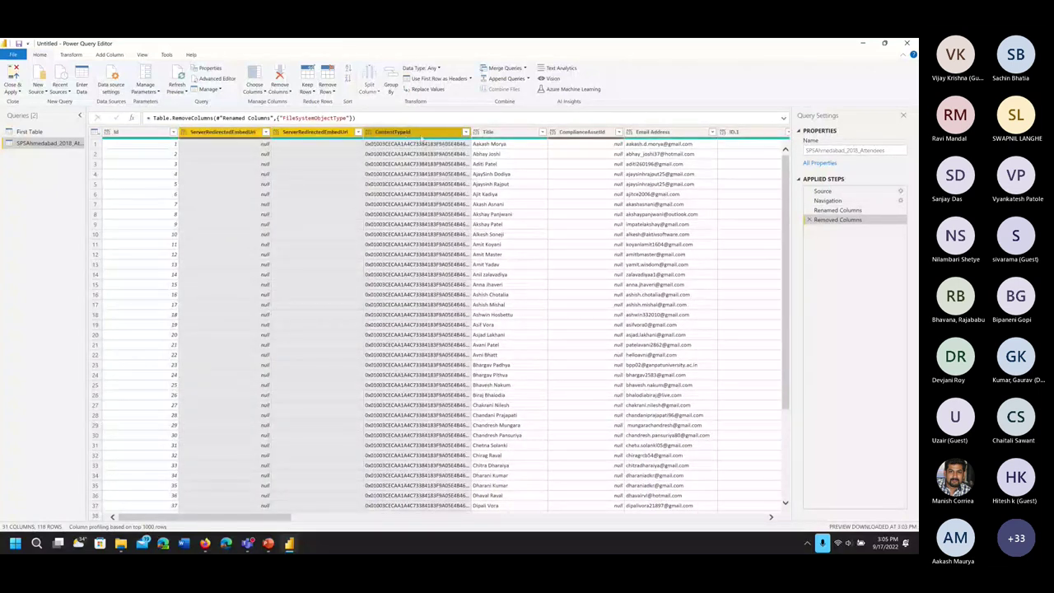
right_click(417, 135)
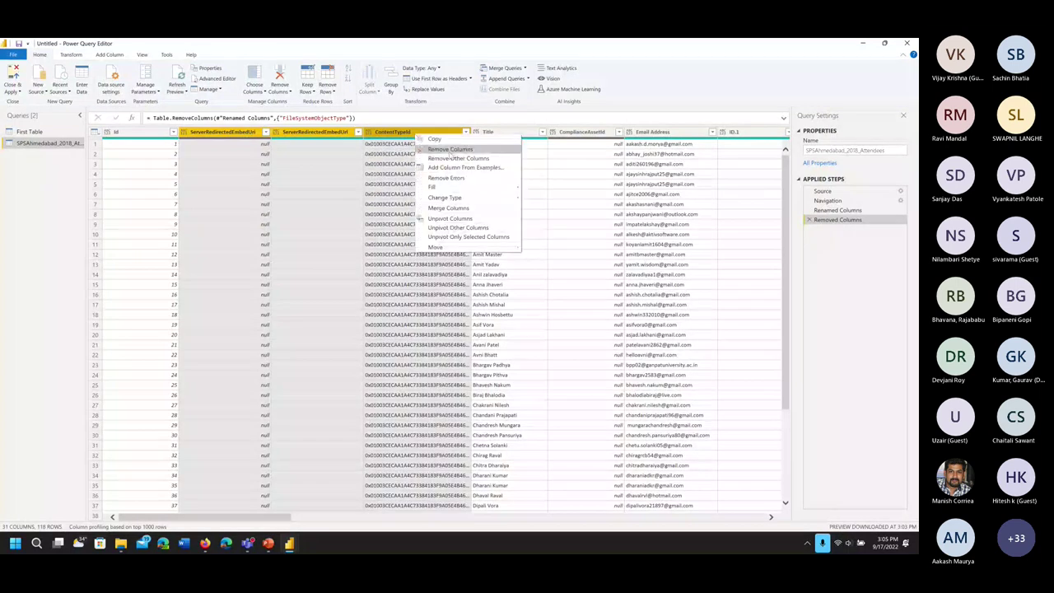
left_click(451, 150)
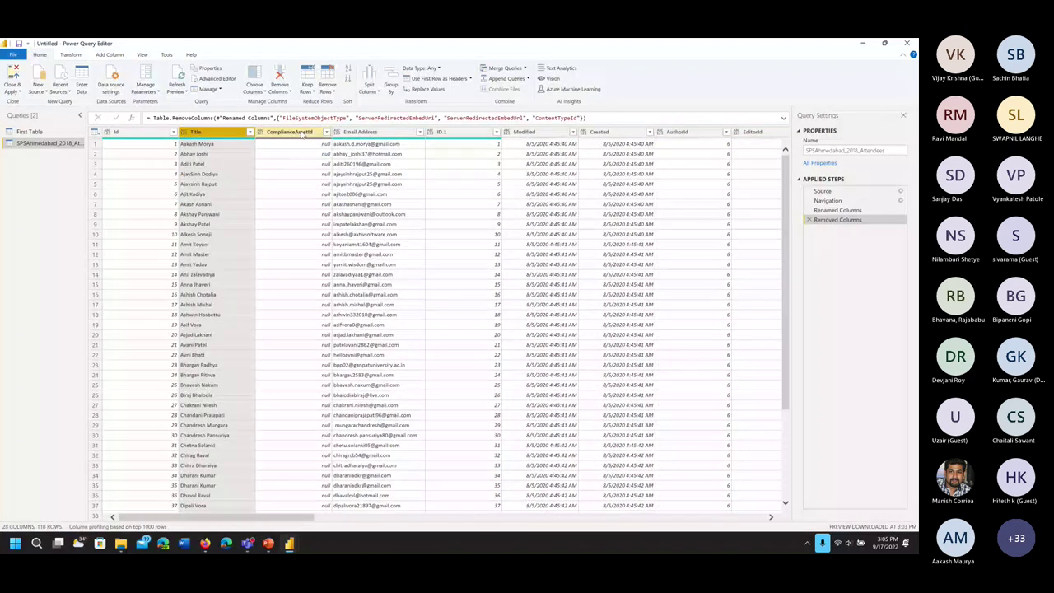
Remove the ComplianceAssetId column and all columns from ID.1 through GUID, keeping Email Address, and check the remaining leading columns
left_click(293, 136)
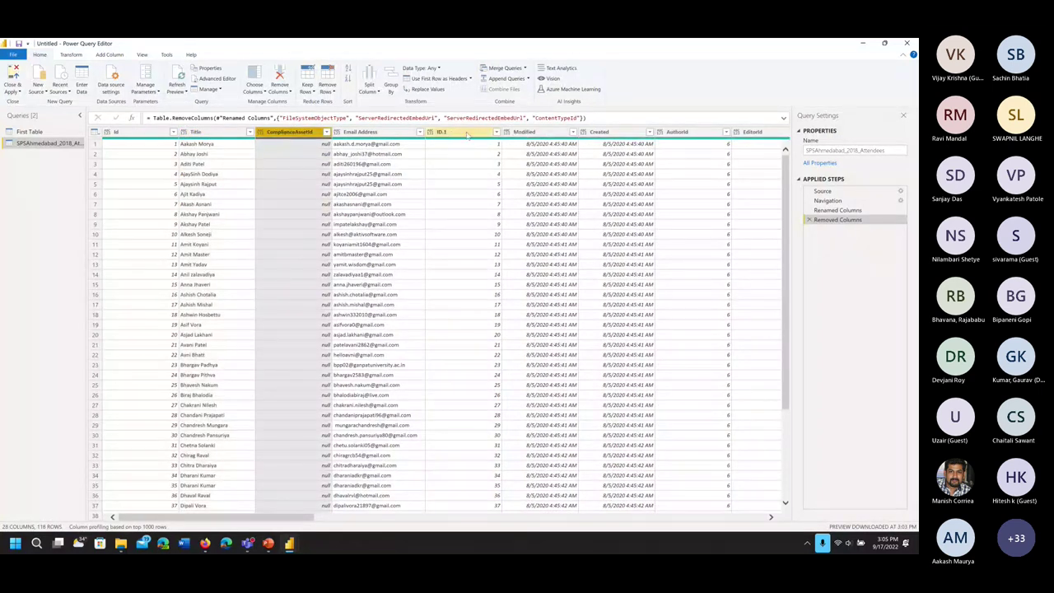
left_click(467, 136, "ctrl")
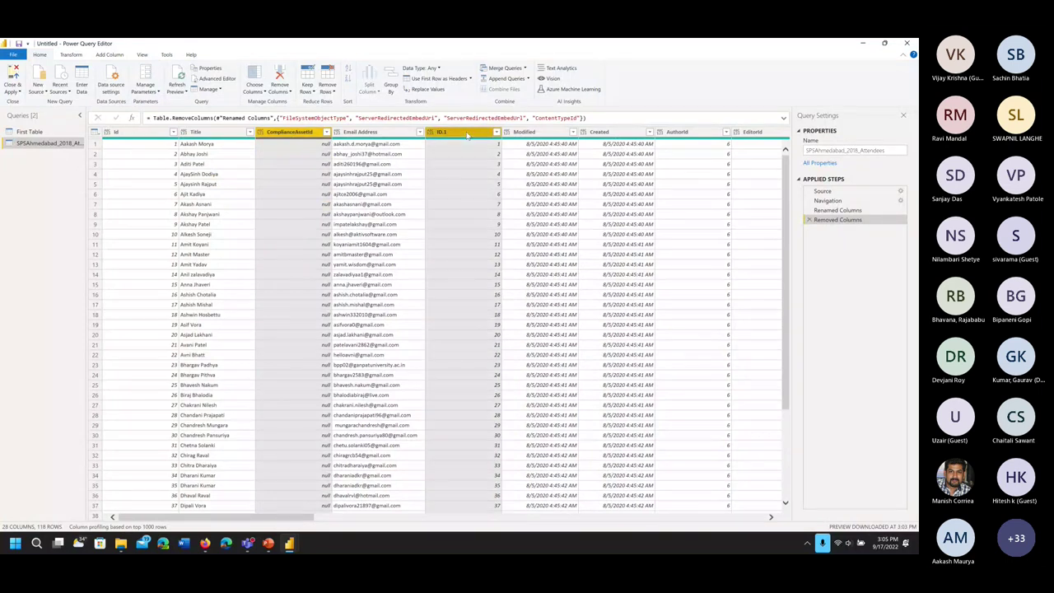
left_click(624, 134, "shift")
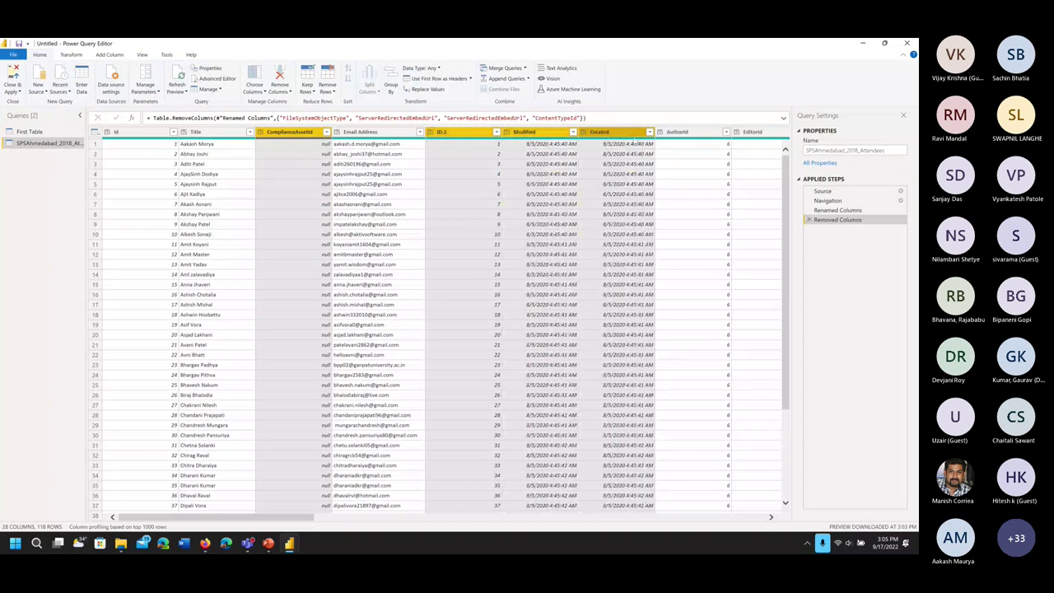
left_click(756, 133, "shift")
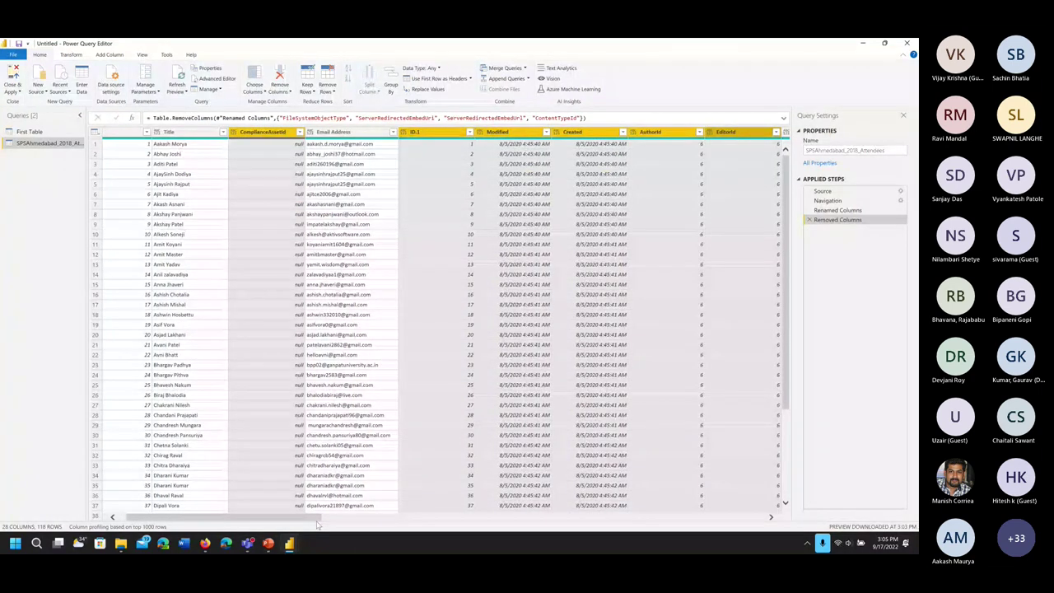
left_click_drag(317, 517, 420, 517)
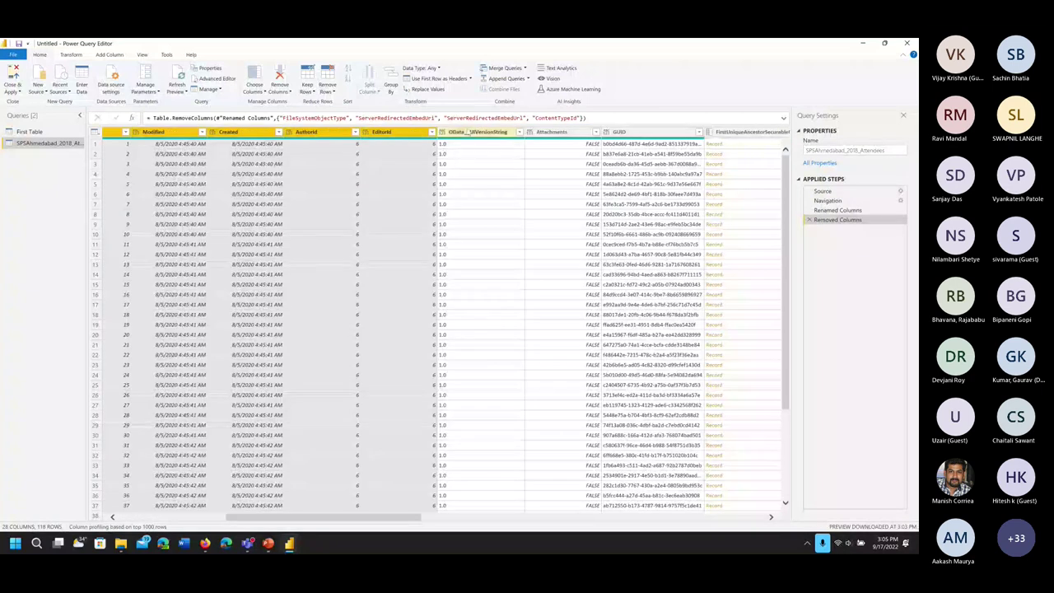
left_click(745, 132, "shift")
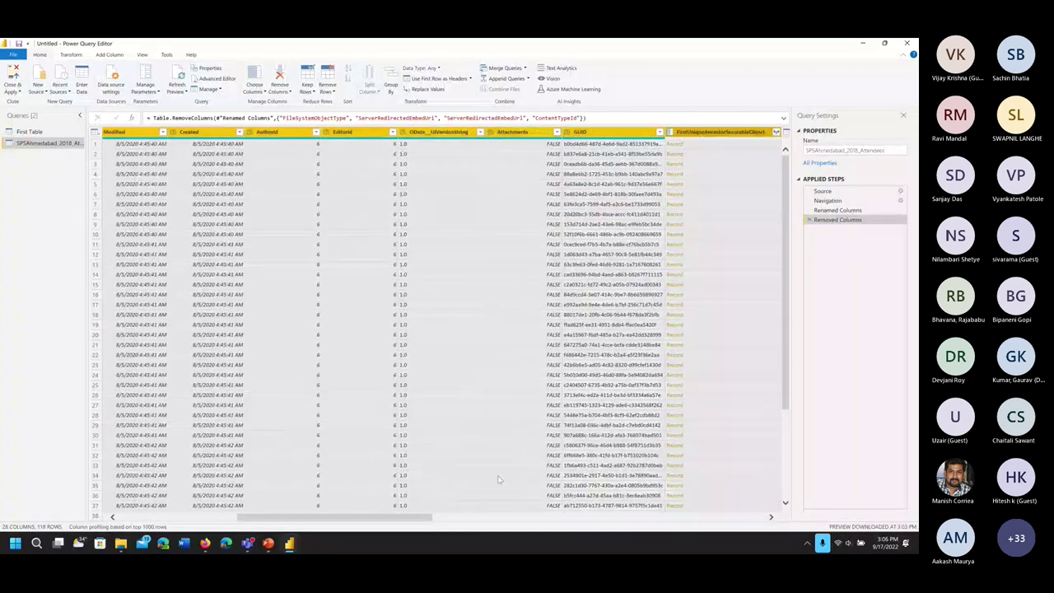
left_click_drag(418, 518, 500, 518)
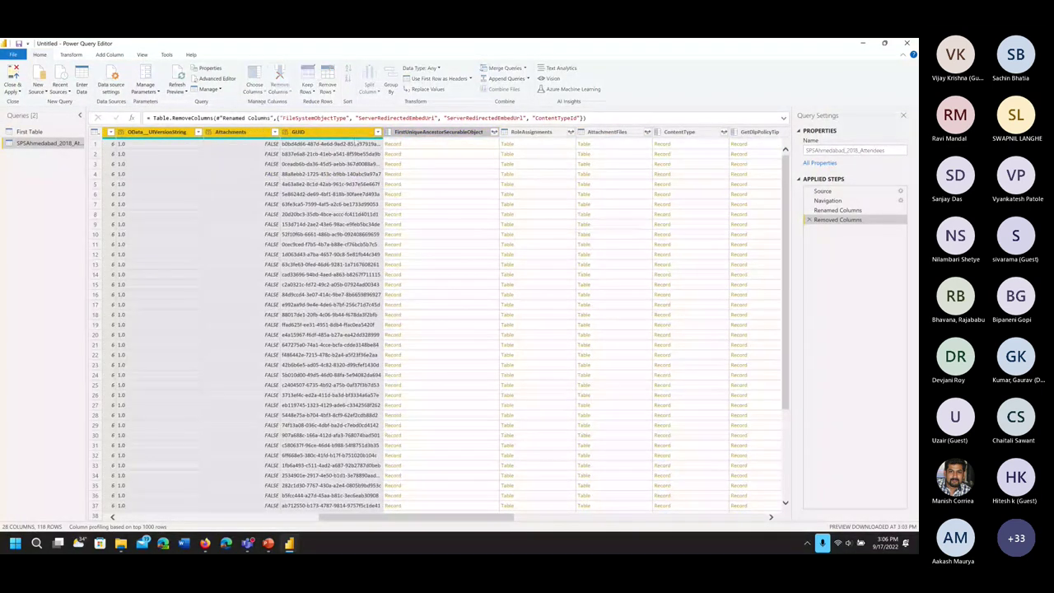
left_click(280, 80)
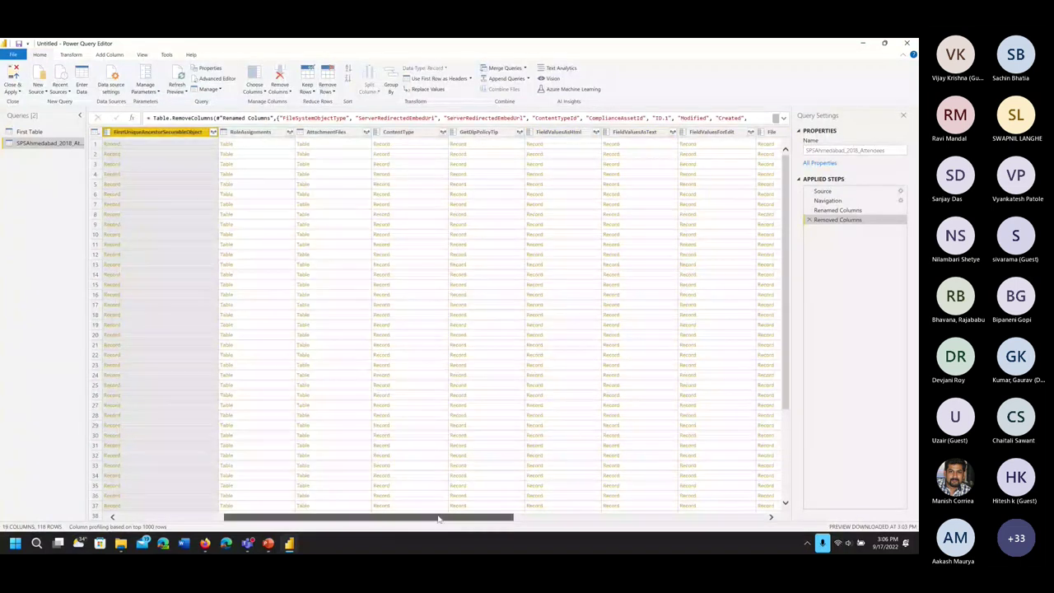
left_click_drag(439, 519, 329, 519)
left_click(297, 144)
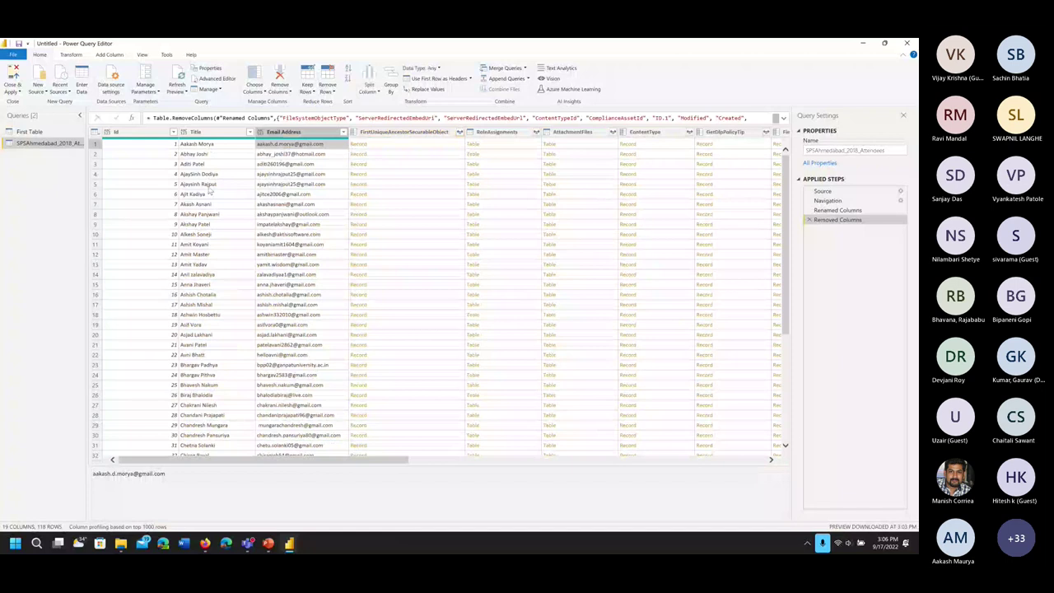
Apply the query changes to the model, widen the field list, and expand the SPSAhmedabad_2018_Attendees table
left_click(142, 147)
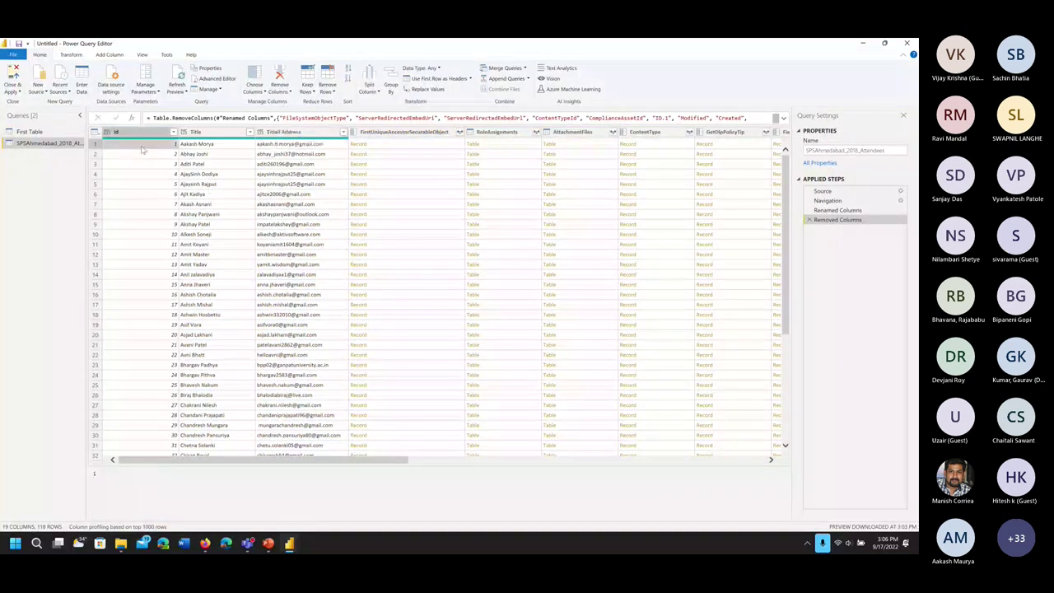
left_click(12, 76)
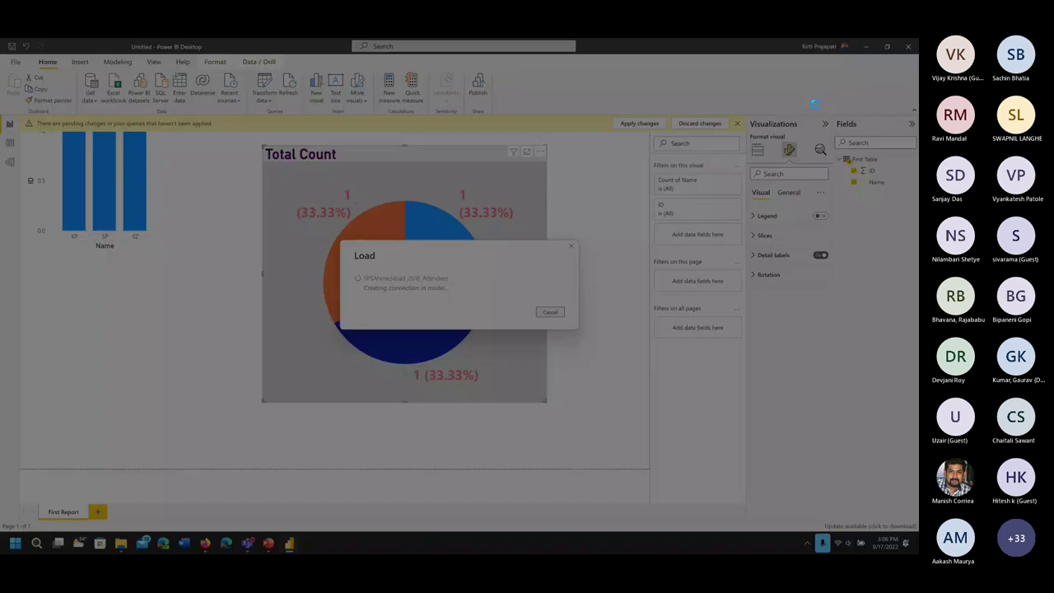
left_click_drag(807, 102, 913, 327)
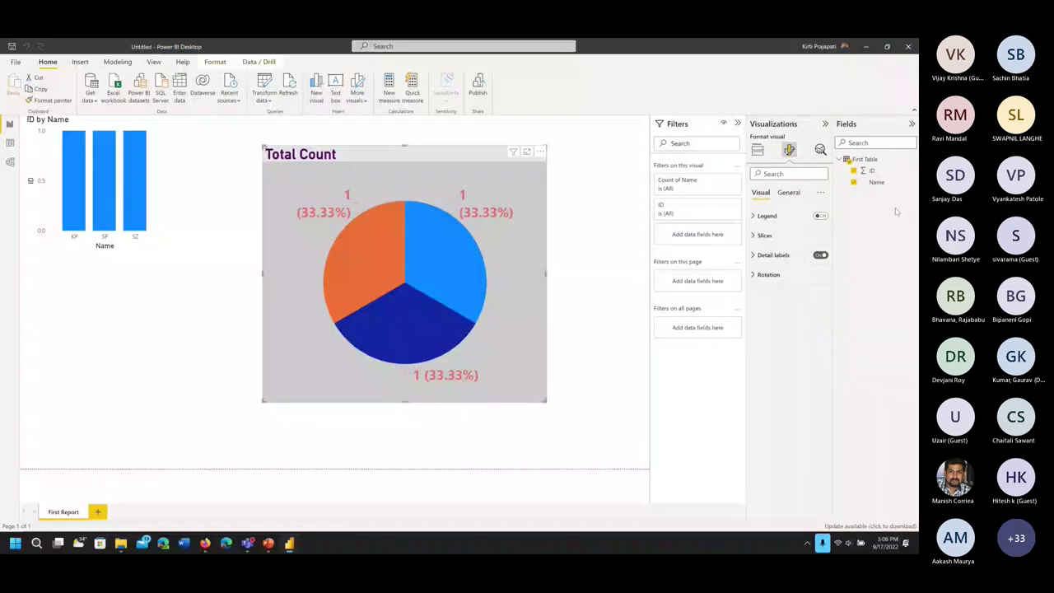
left_click_drag(834, 156, 723, 197)
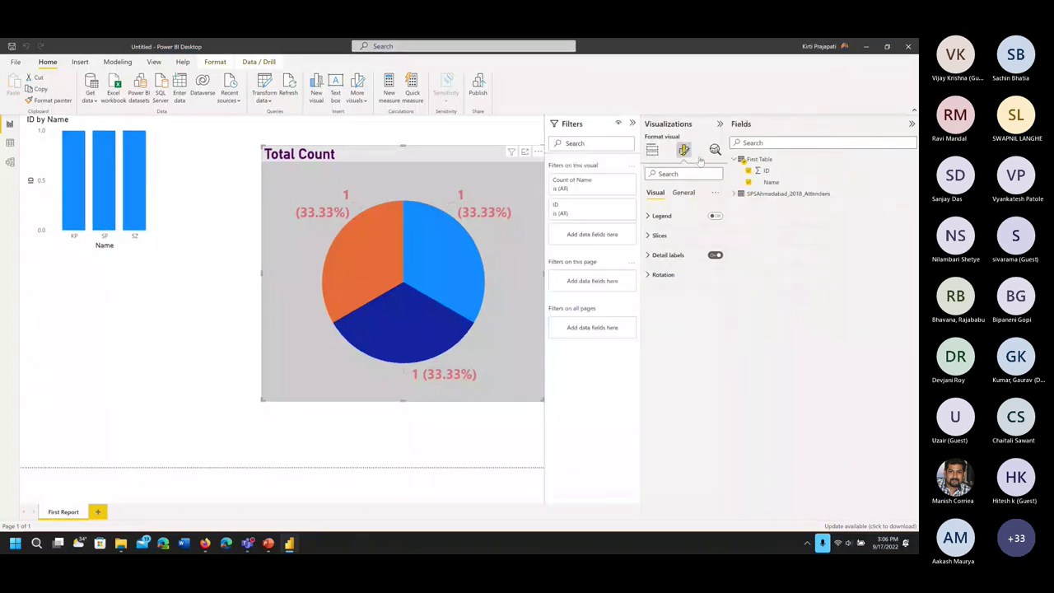
left_click(739, 195)
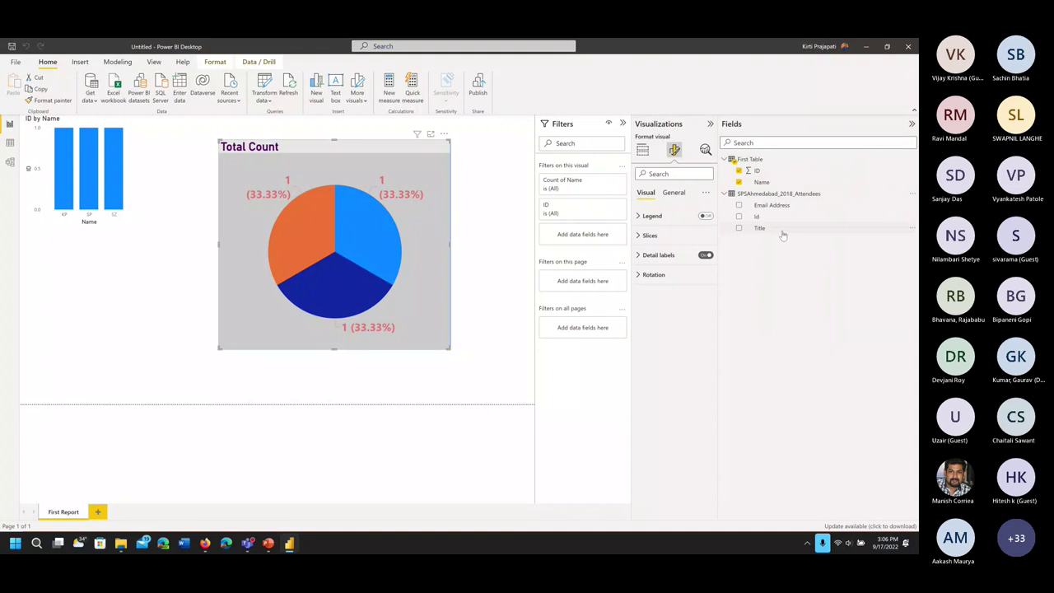
key("super+shift+s")
left_click_drag(717, 186, 840, 241)
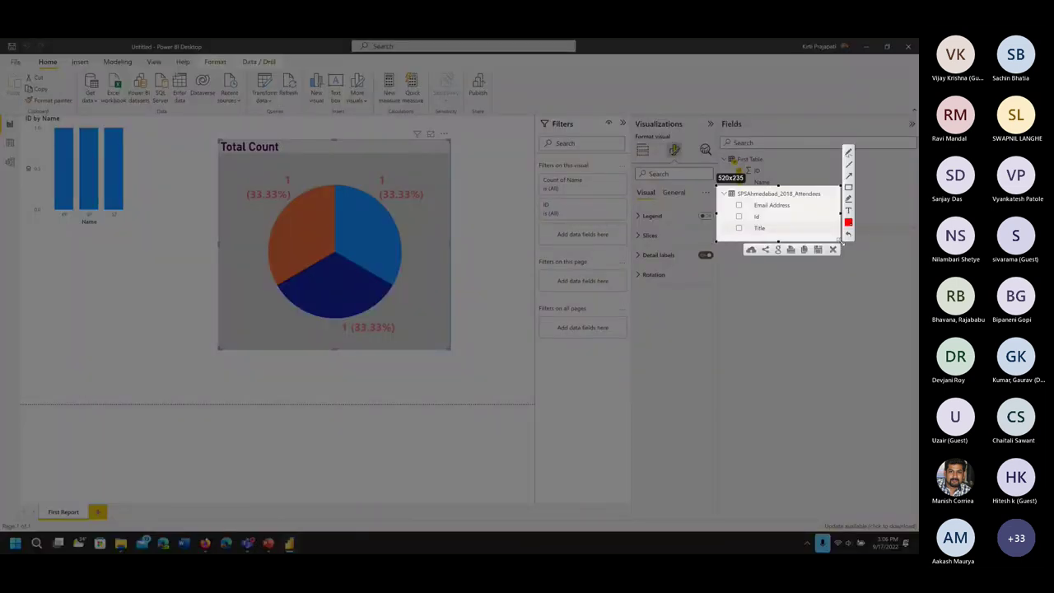
double_click(760, 216)
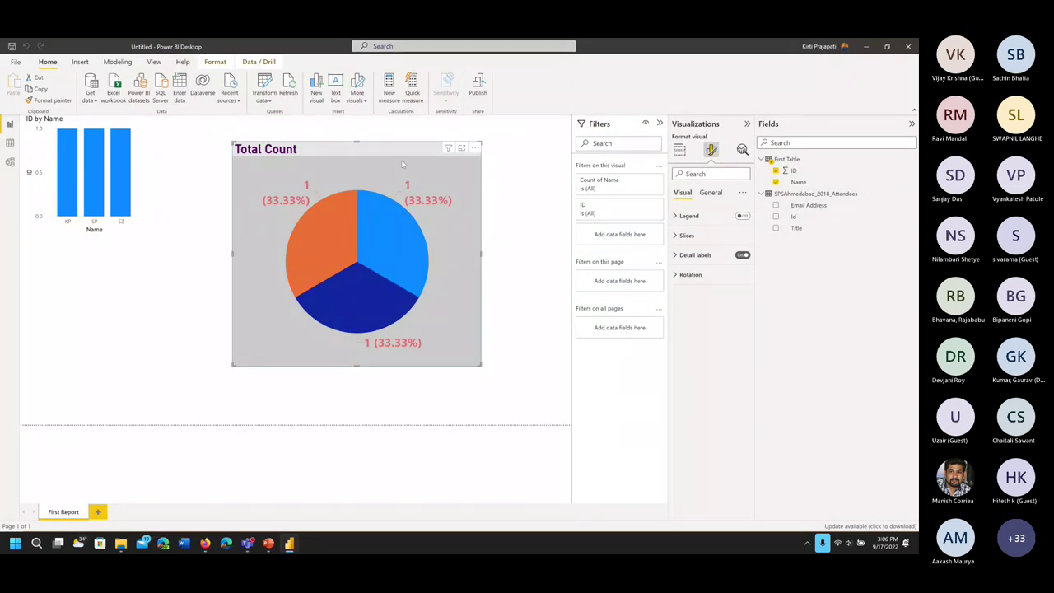
Delete the Total Count pie chart and the ID by Name column chart from the report page
key("Delete")
left_click(93, 166)
key("Delete")
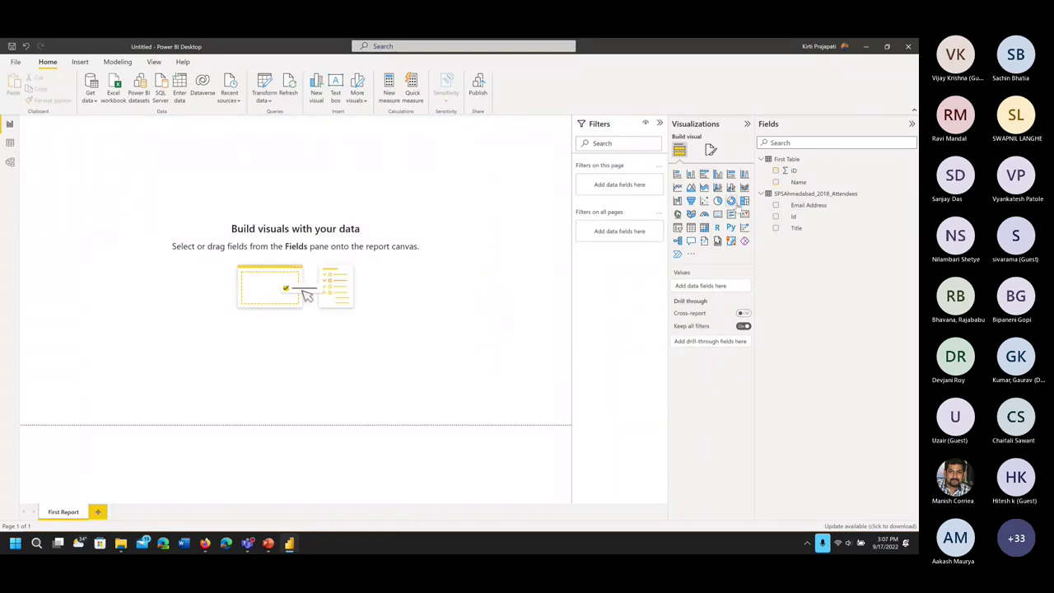
Insert an enlarged stacked column chart with the attendees' Id on the X-axis and Email Address as small multiples
left_click(692, 175)
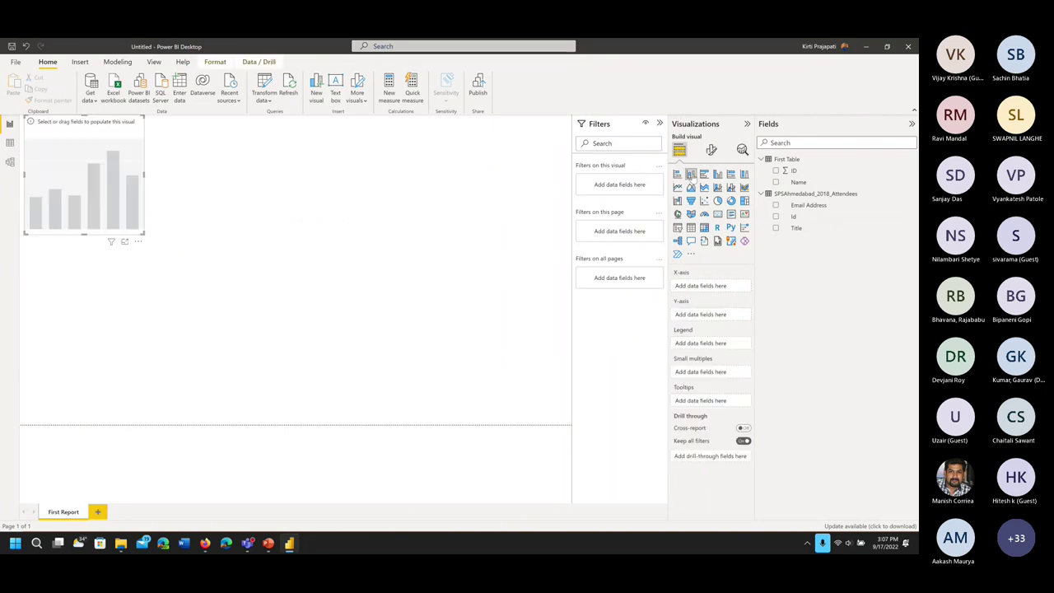
left_click_drag(144, 233, 351, 350)
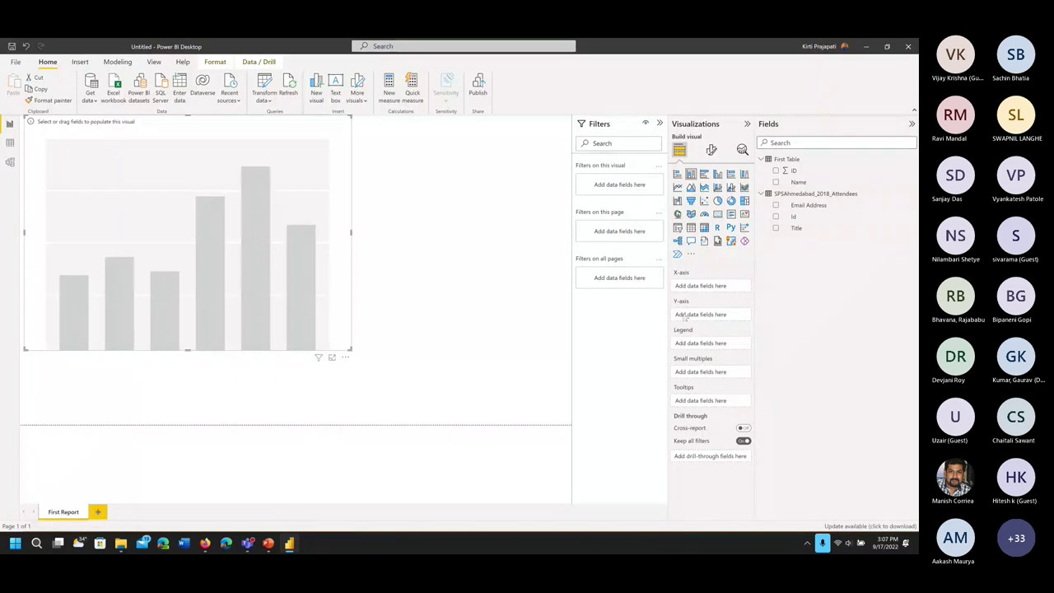
left_click(776, 217)
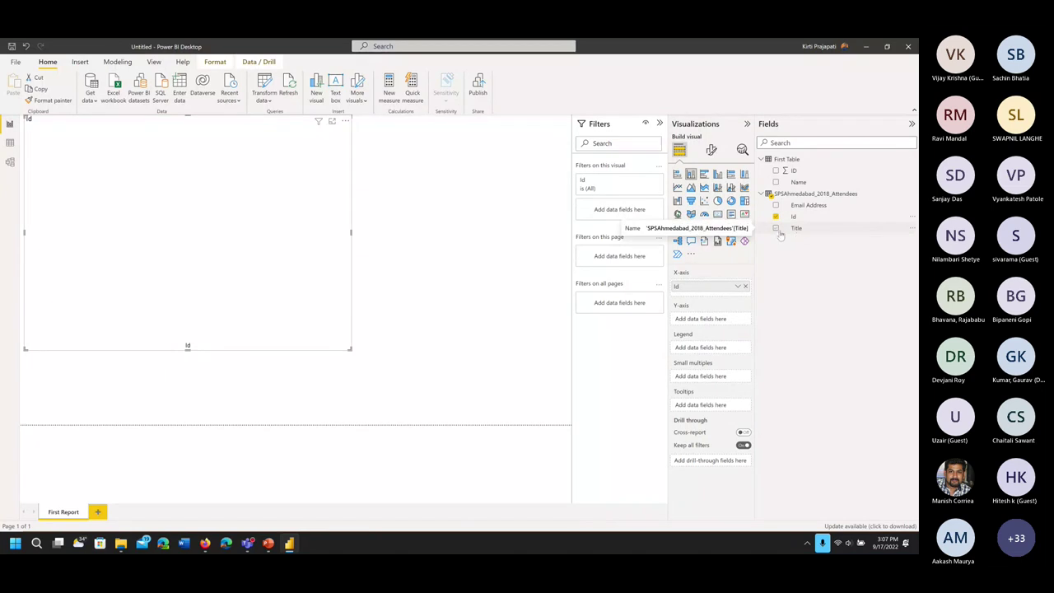
left_click(776, 205)
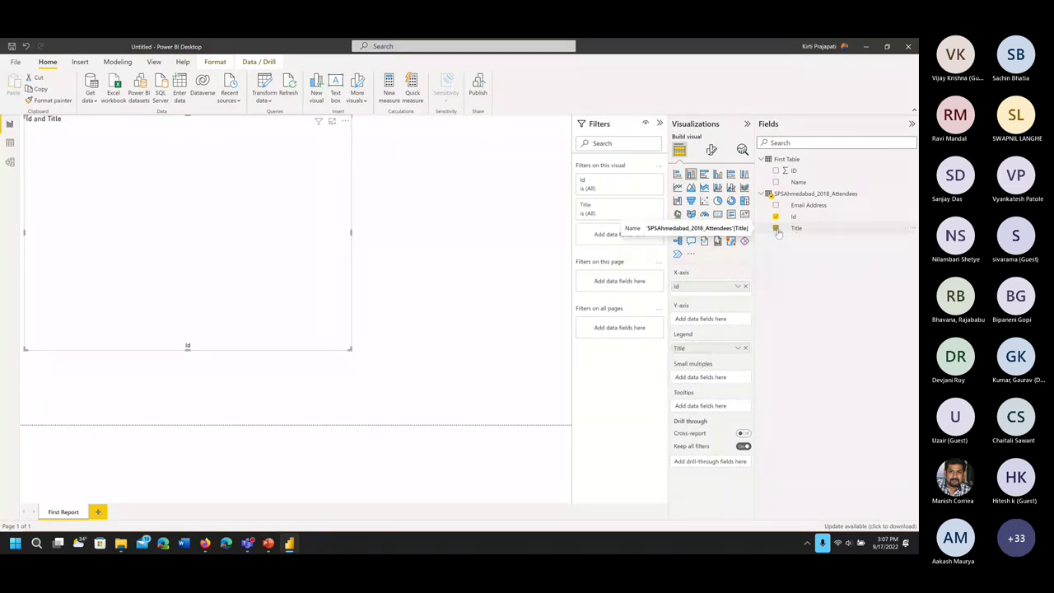
left_click_drag(692, 346, 696, 376)
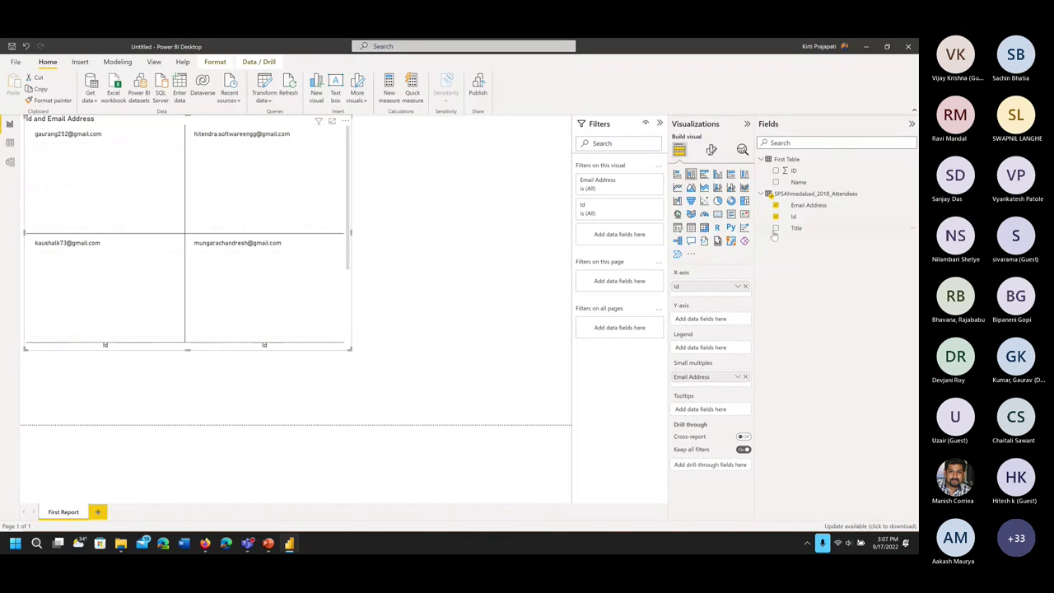
Add Title as the column chart's legend and move Email Address from small multiples to the Y-axis
left_click(776, 228)
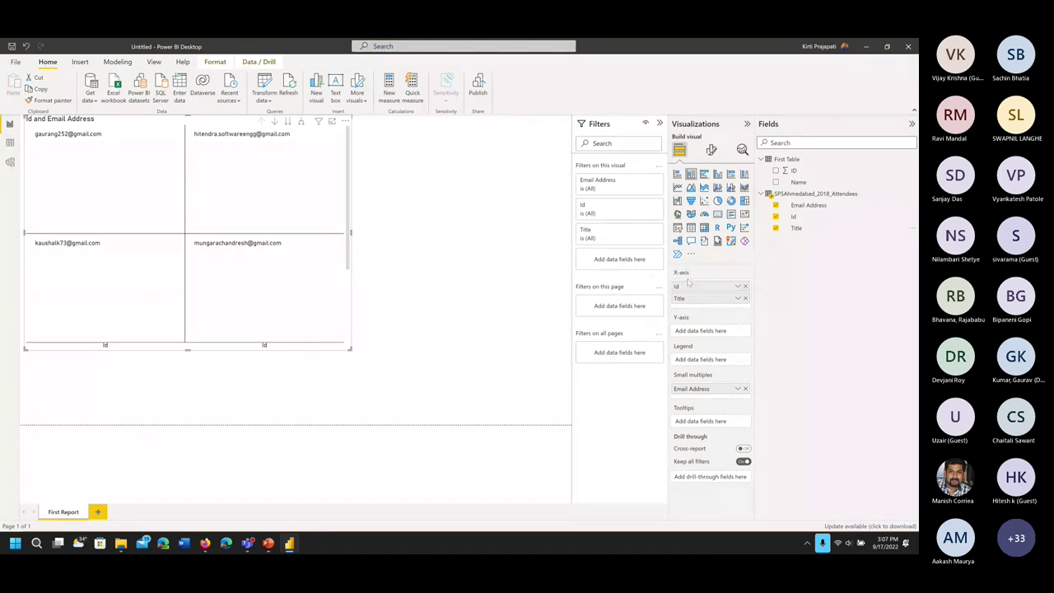
left_click_drag(712, 298, 701, 350)
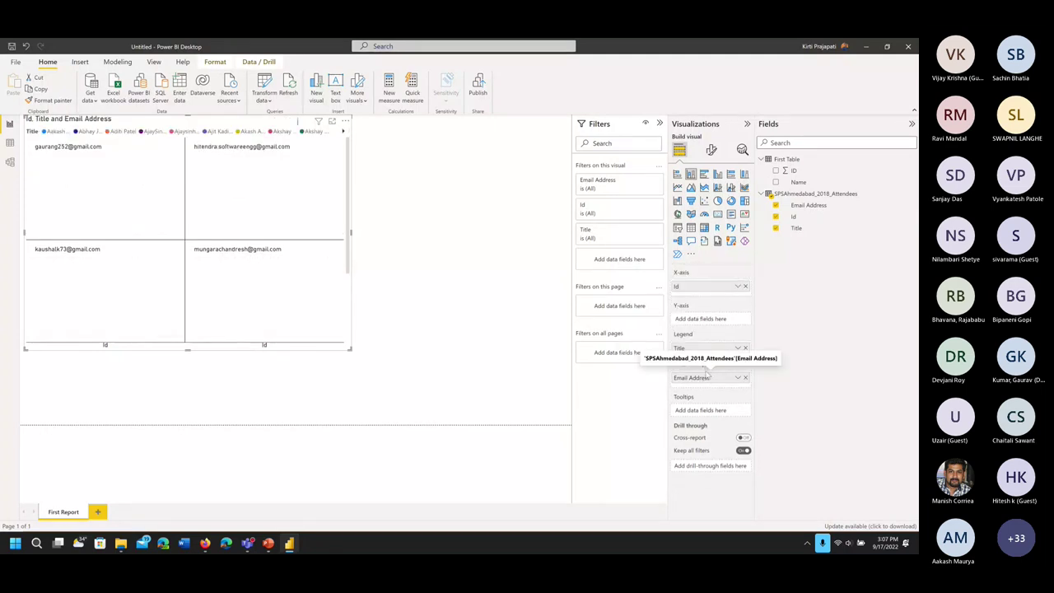
left_click_drag(705, 375, 701, 319)
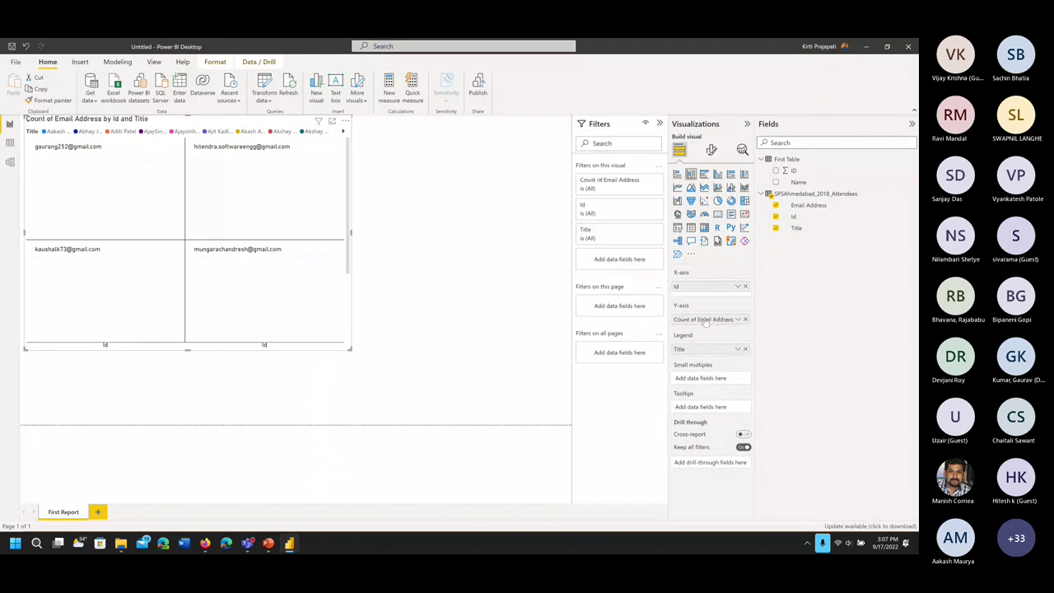
Enlarge the stacked column chart further and delete it from the report page
left_click_drag(126, 350, 70, 347)
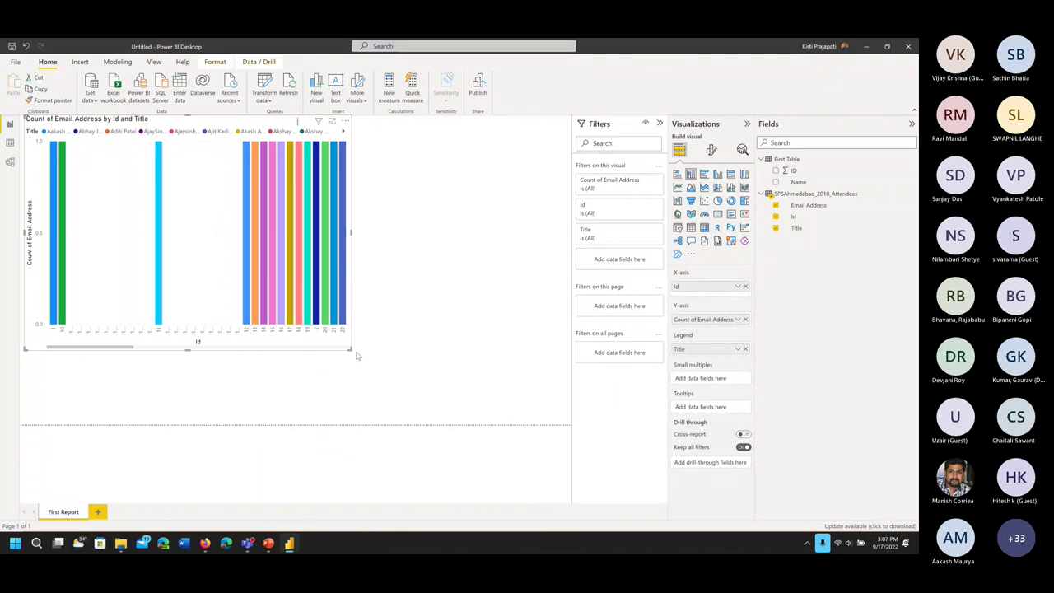
left_click_drag(352, 350, 411, 388)
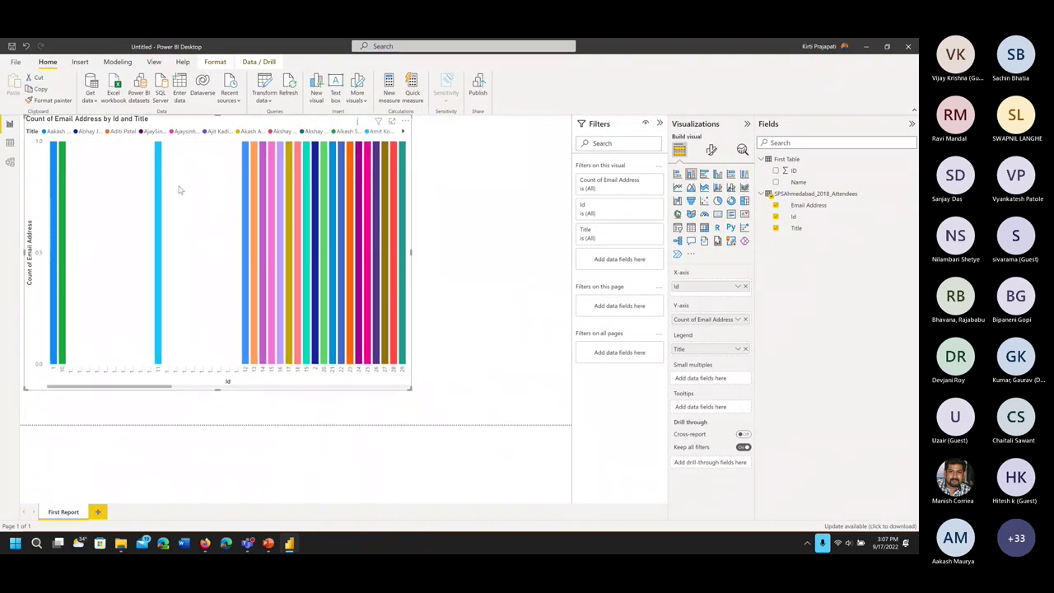
key("Delete")
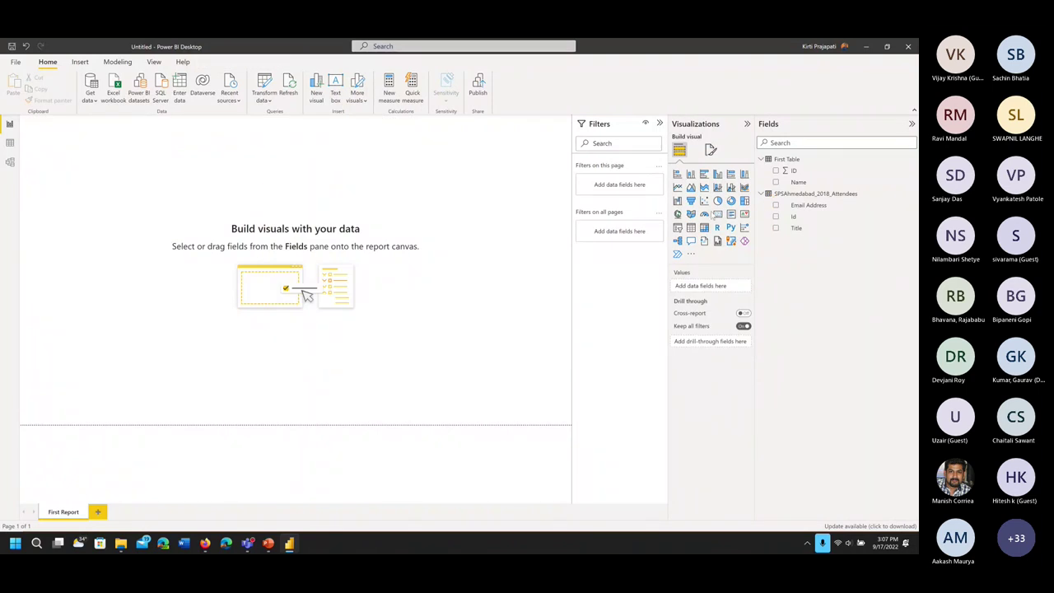
Insert a pie chart with the attendees' Id as legend and Email Address as details, and enlarge it
left_click(717, 200)
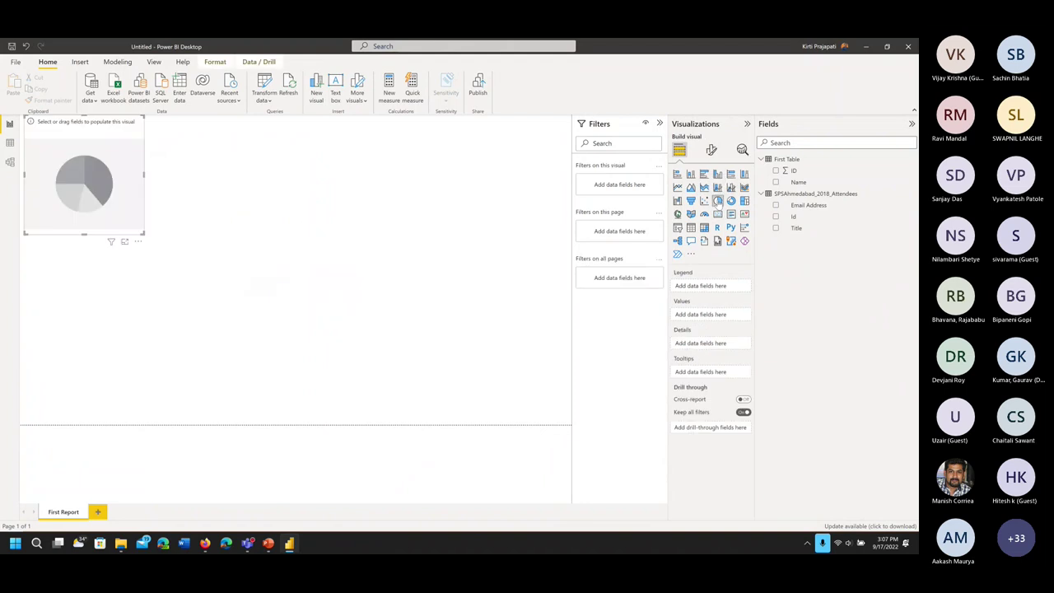
left_click(777, 216)
left_click(776, 205)
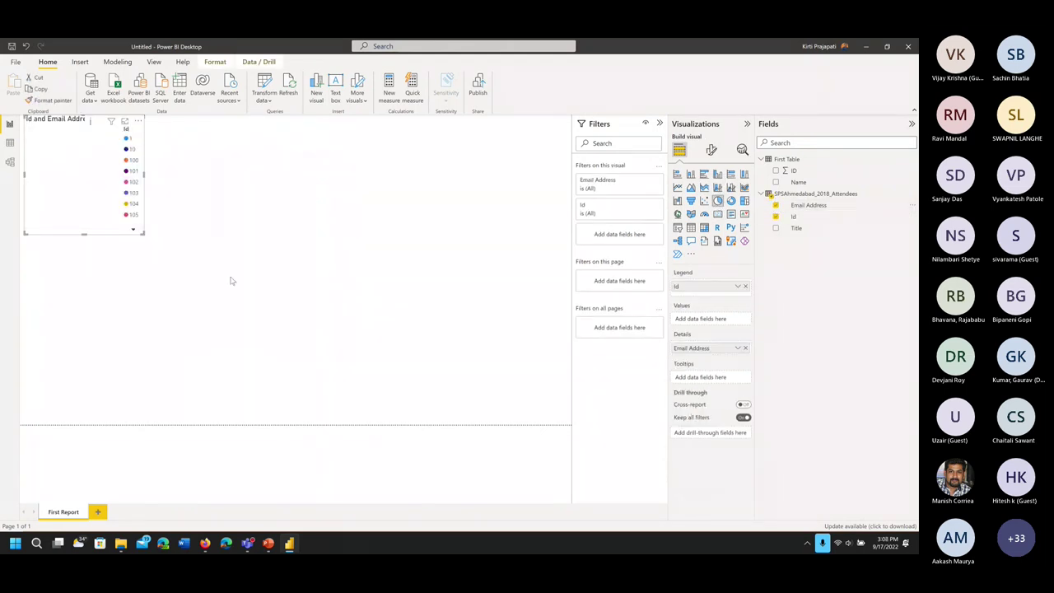
left_click_drag(145, 236, 353, 315)
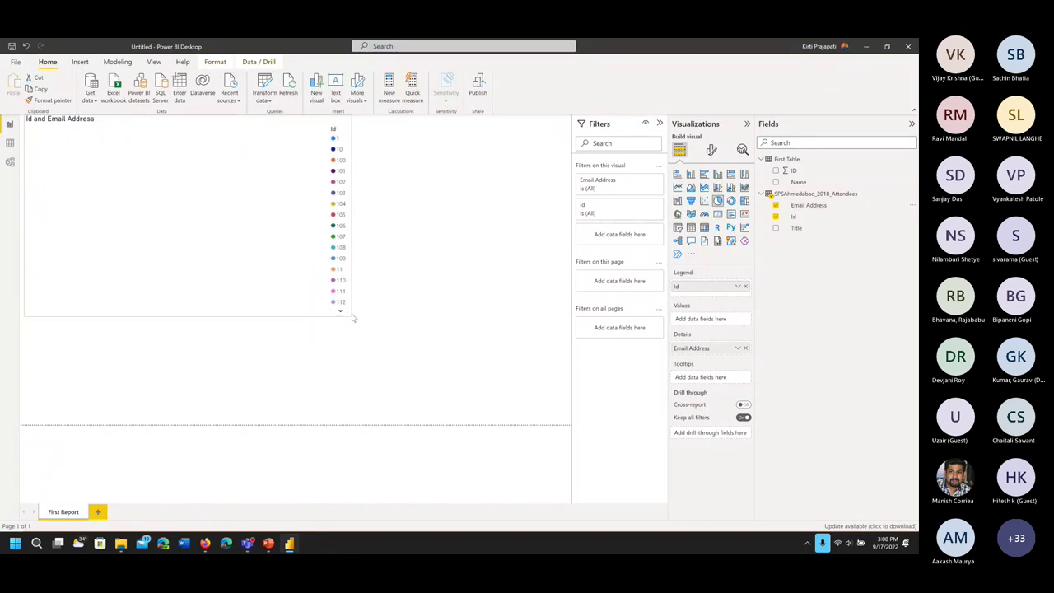
Add the count of Title as the pie chart's values and make the chart taller
left_click(797, 226)
left_click_drag(709, 298, 713, 328)
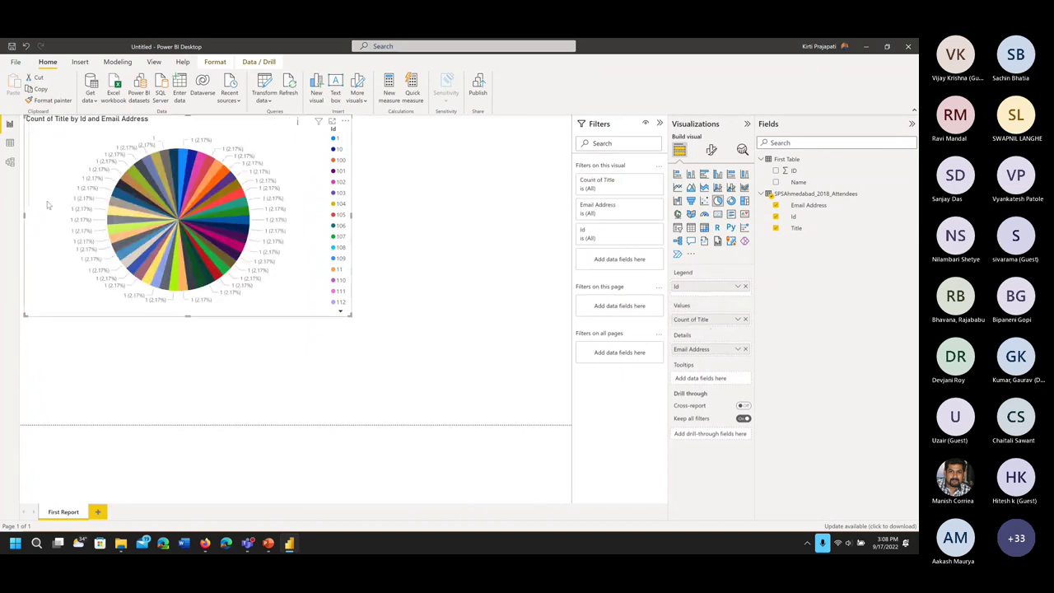
left_click_drag(188, 315, 187, 329)
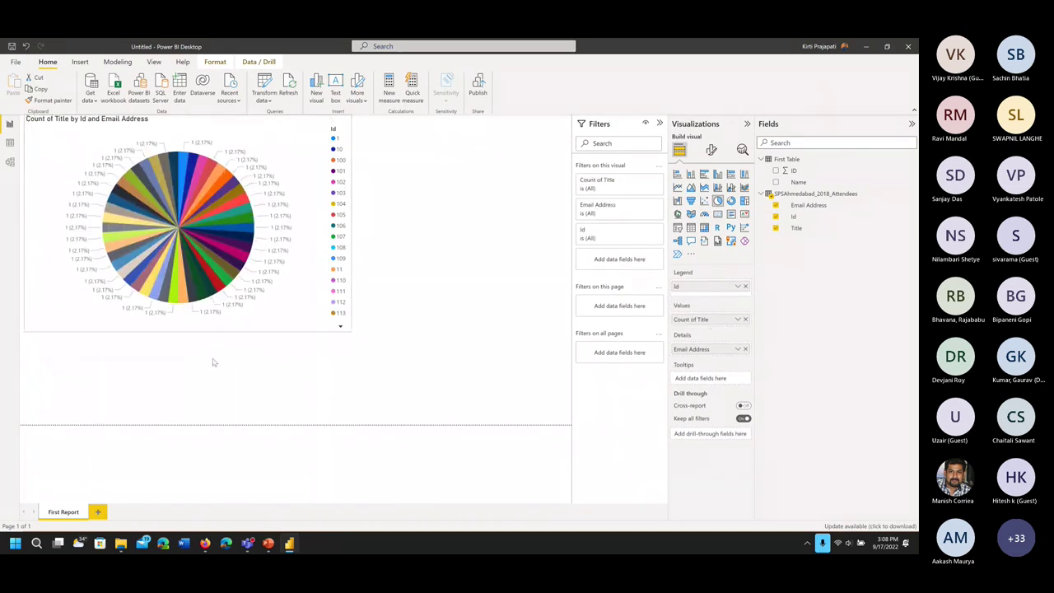
left_click_drag(213, 363, 224, 389)
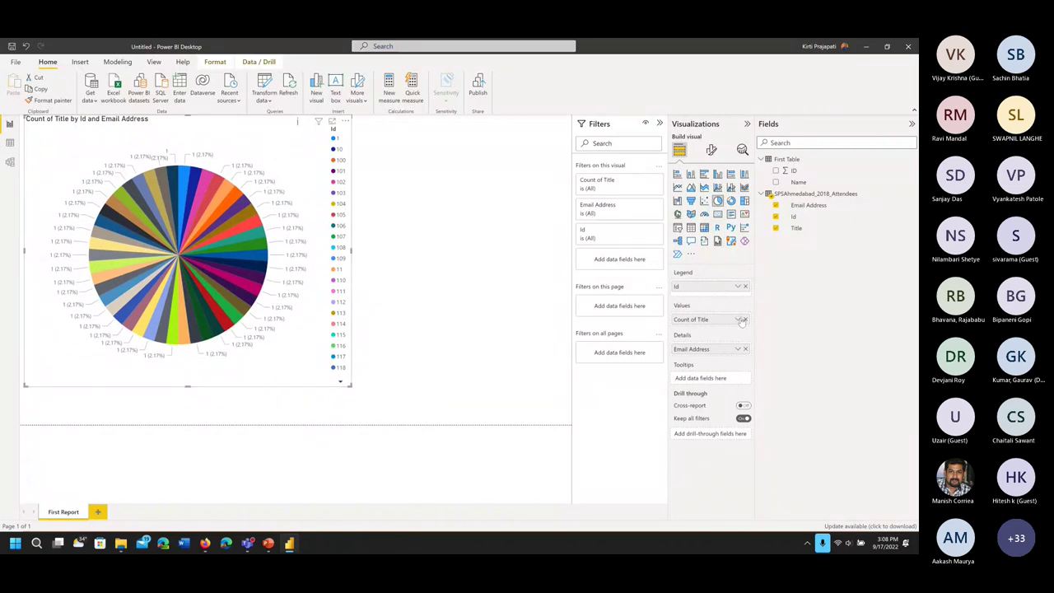
Replace Title with Email Address in the pie chart's values and delete the chart
left_click(738, 318)
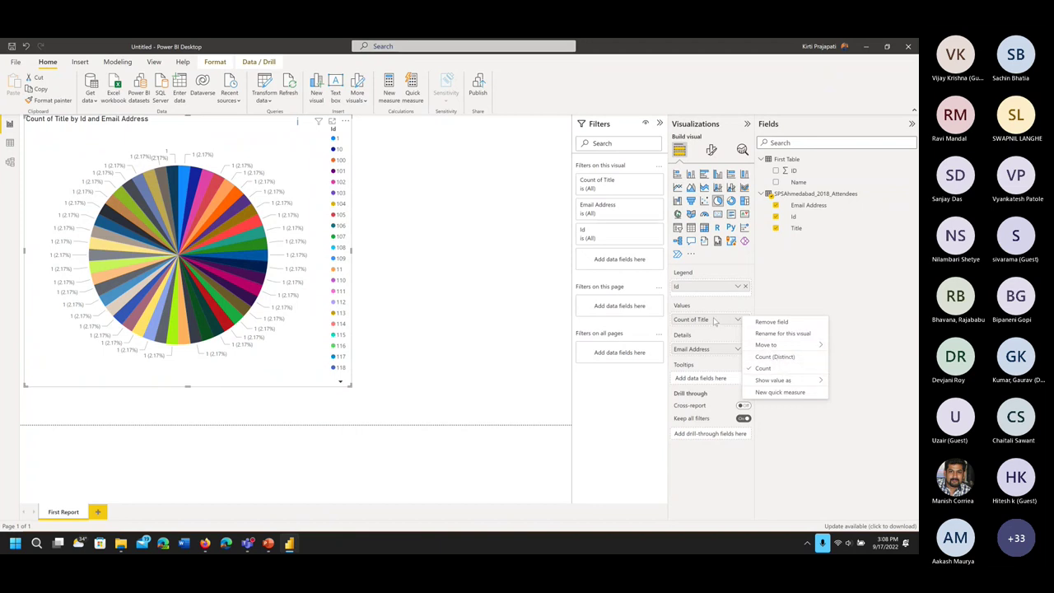
left_click(700, 350)
left_click_drag(700, 349, 722, 322)
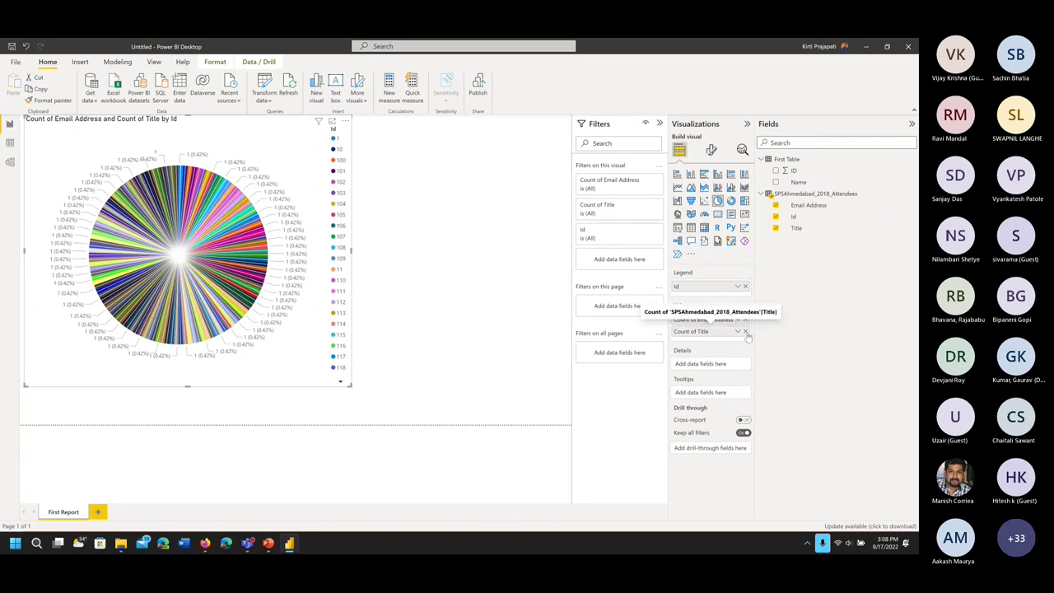
left_click(746, 333)
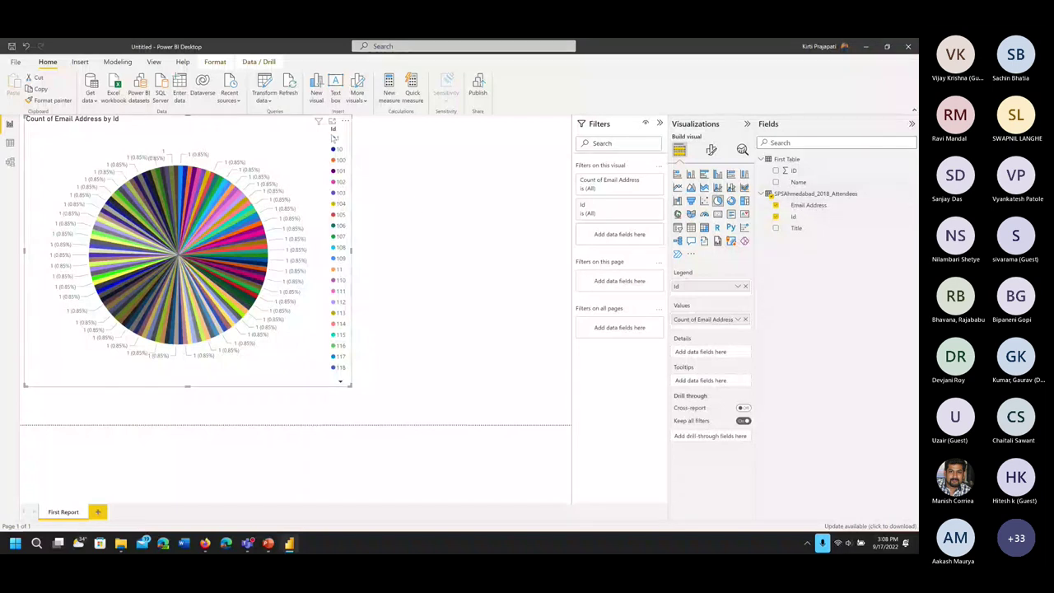
key("Delete")
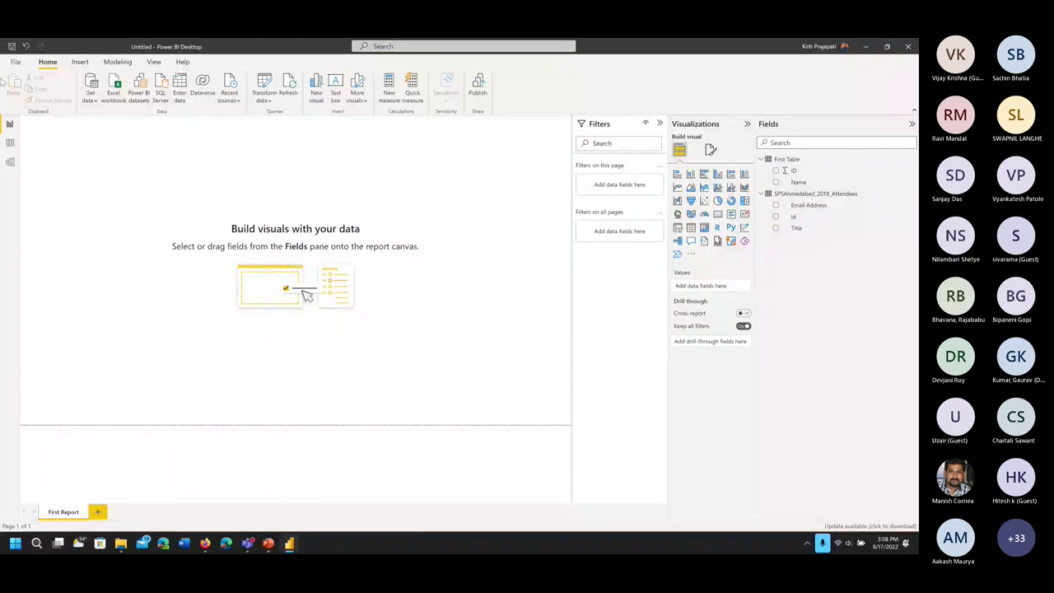
left_click(91, 89)
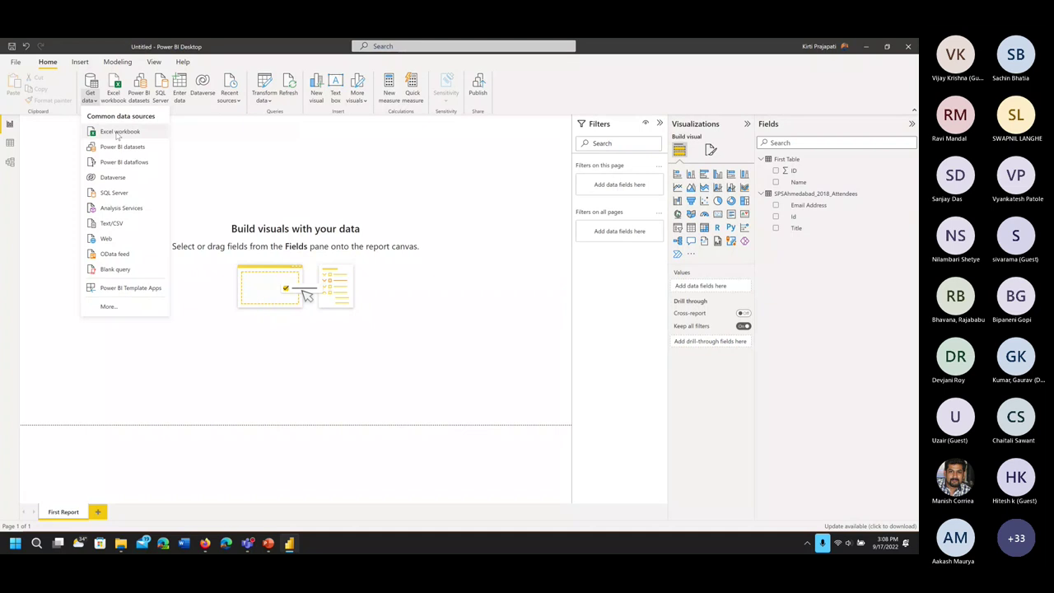
left_click(131, 133)
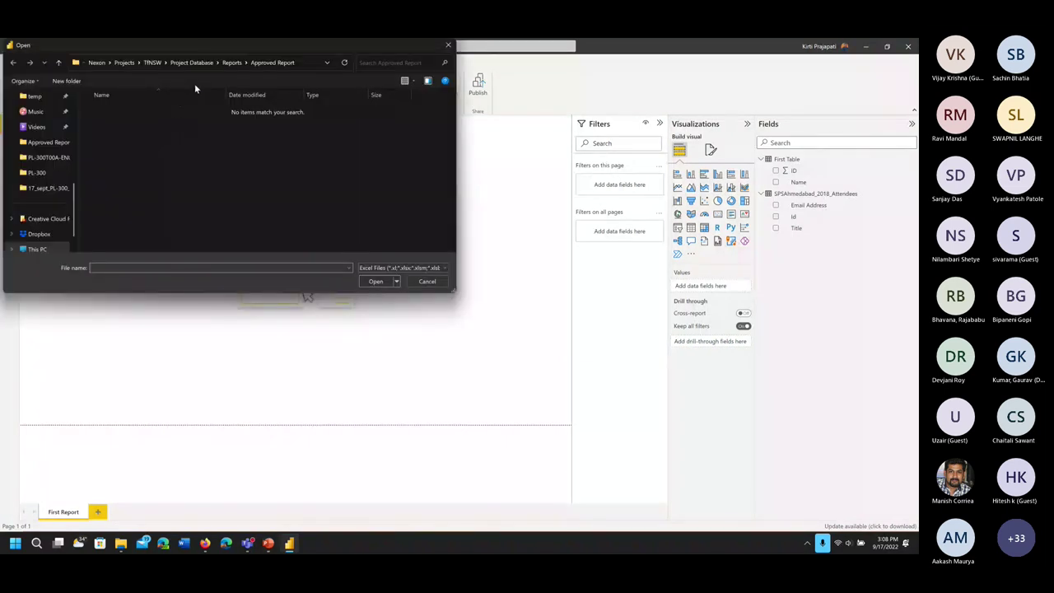
left_click(97, 62)
left_click(448, 44)
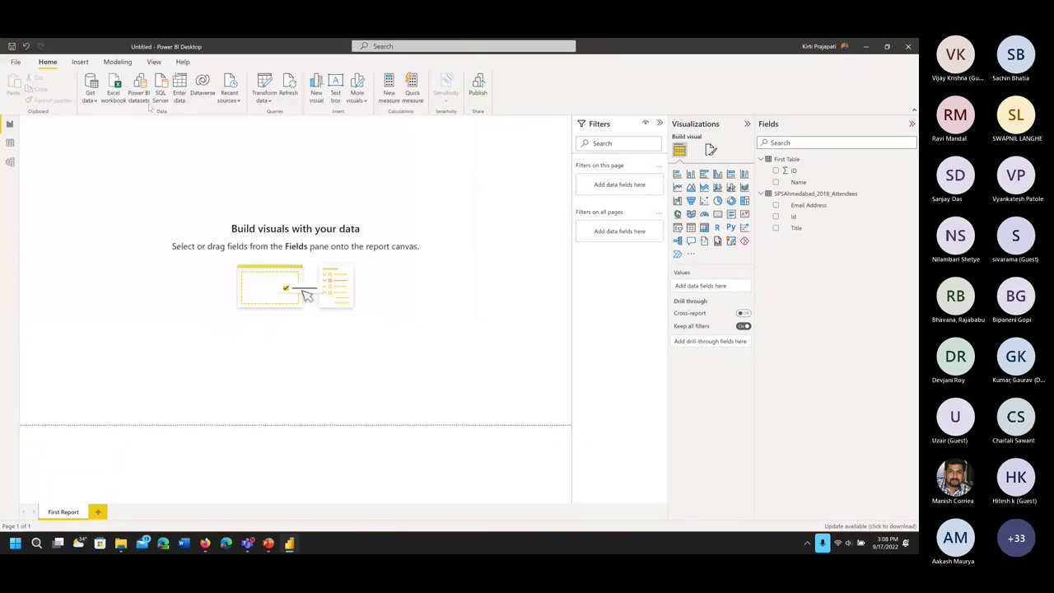
Try to connect the report to Power BI datasets and dismiss the live connection message
left_click(95, 102)
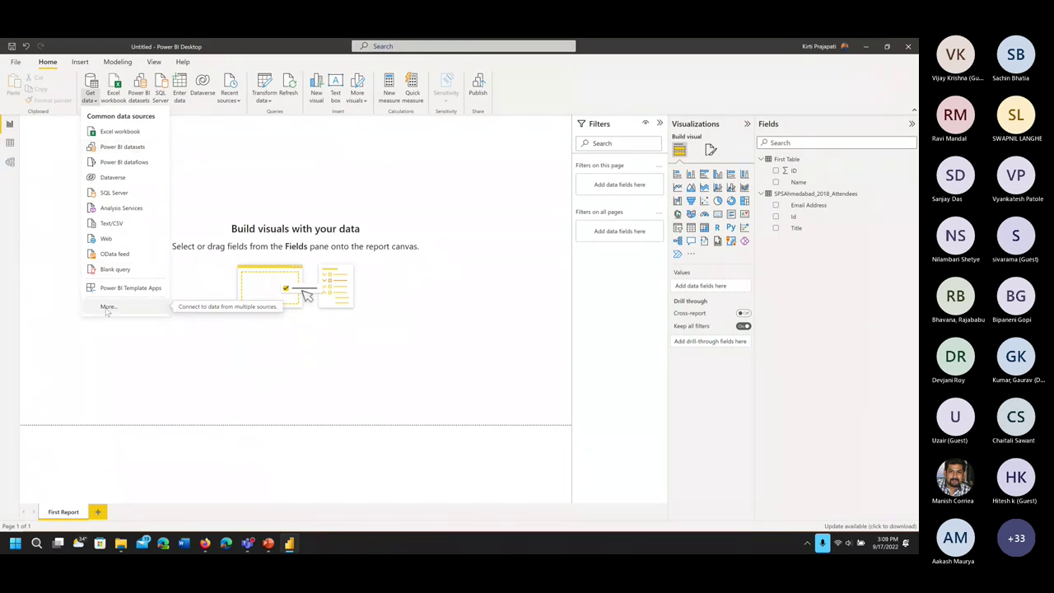
left_click(138, 93)
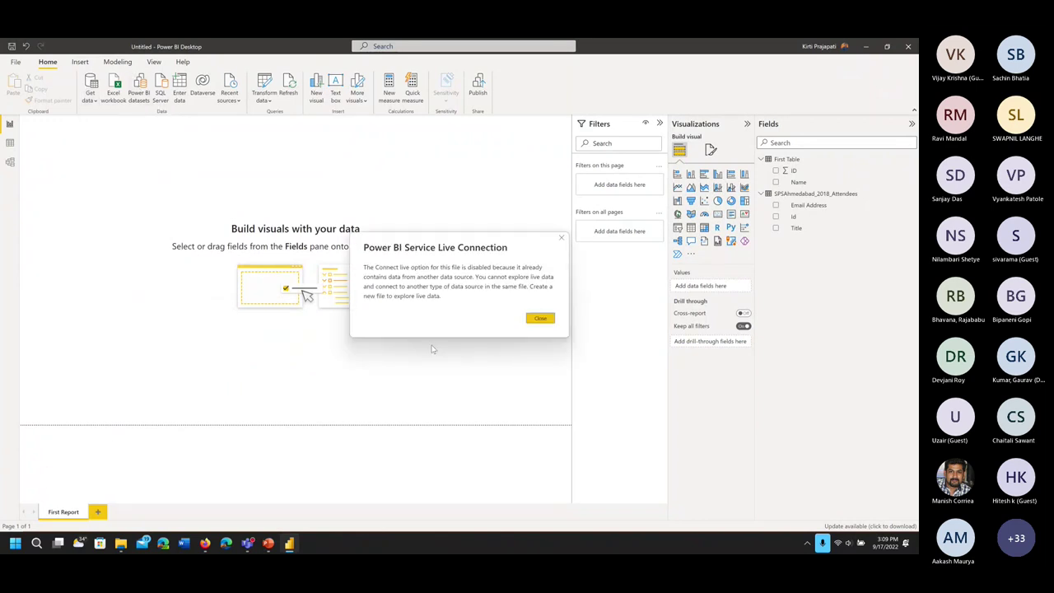
left_click(540, 319)
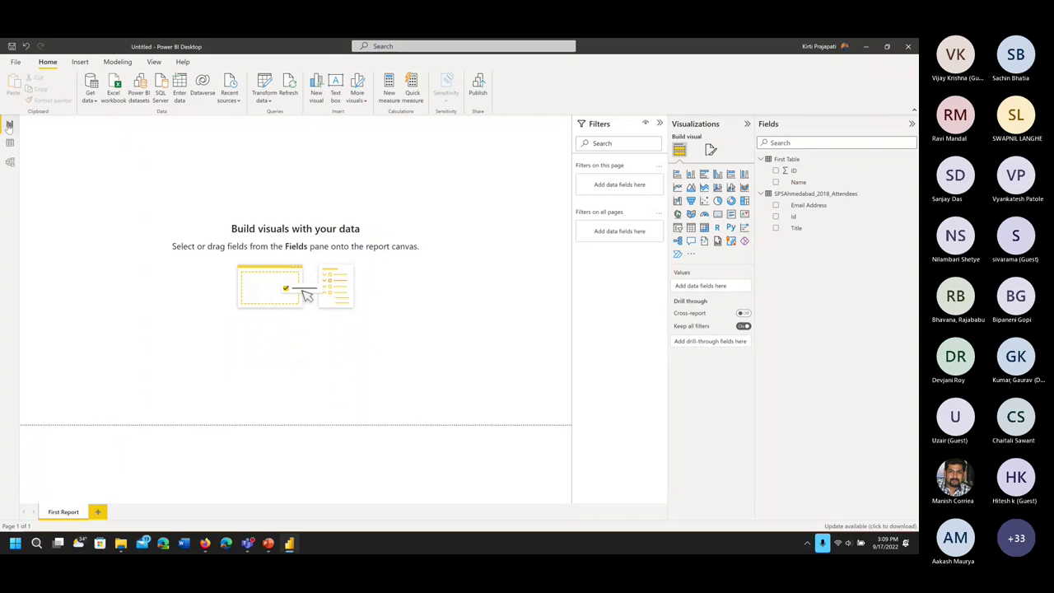
left_click(823, 196)
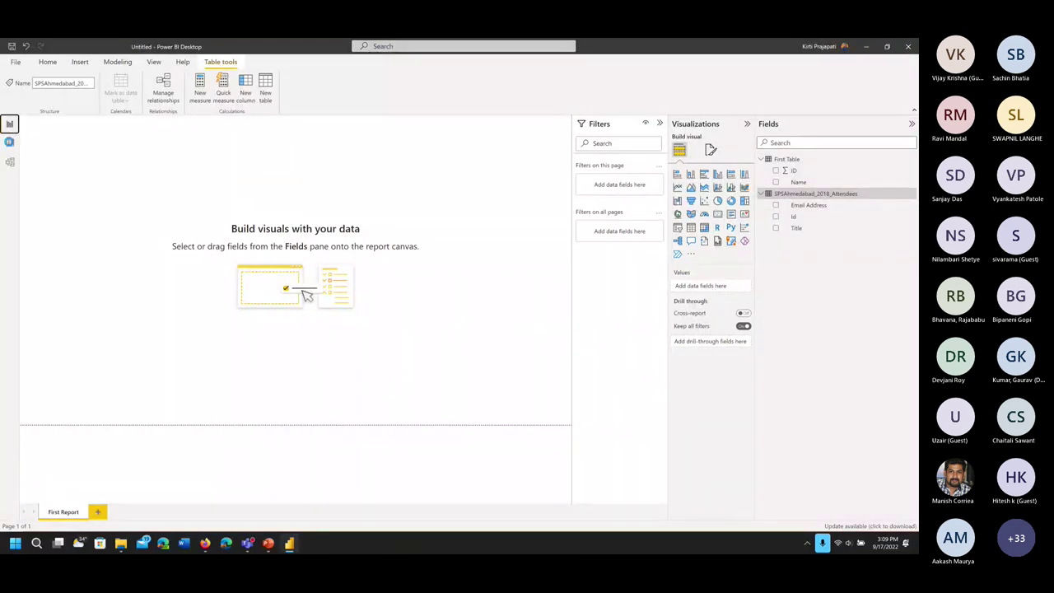
key("Print")
left_click_drag(1, 101, 33, 198)
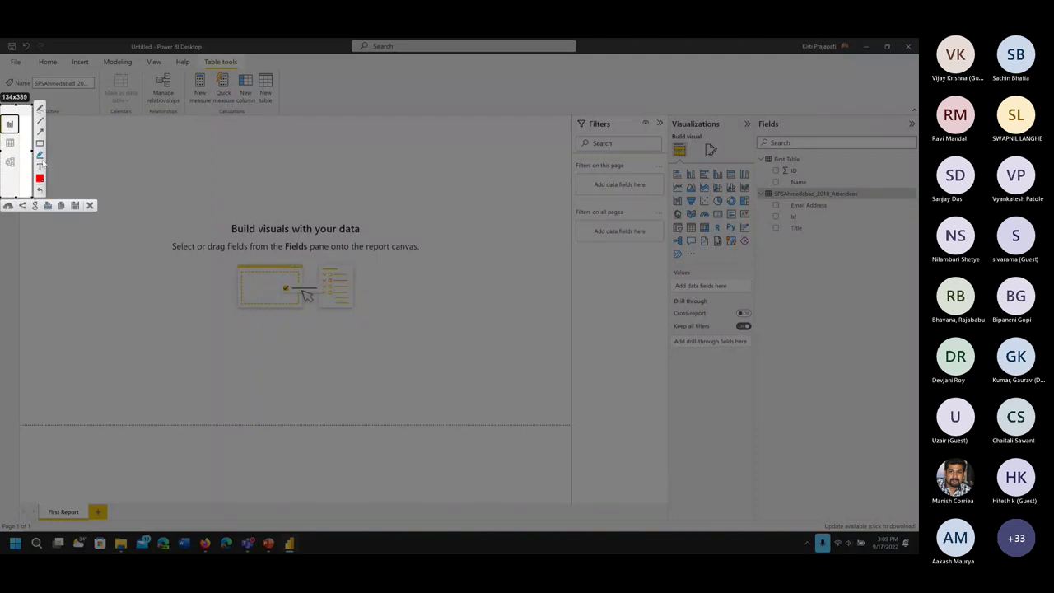
key("Escape")
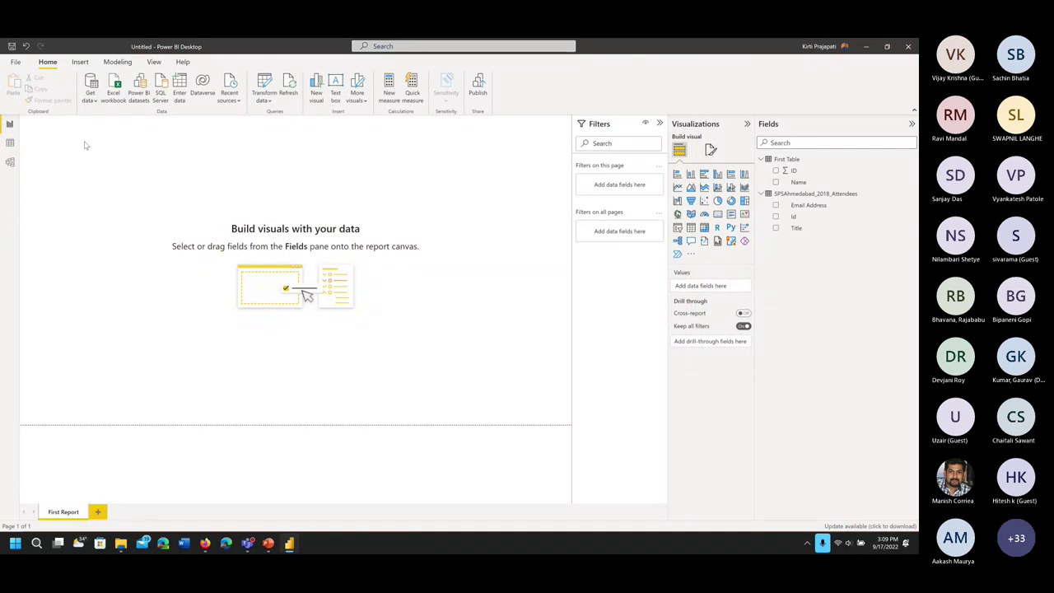
Examine the rows of First Table and SPSAhmedabad_2018_Attendees in the data view
left_click(9, 143)
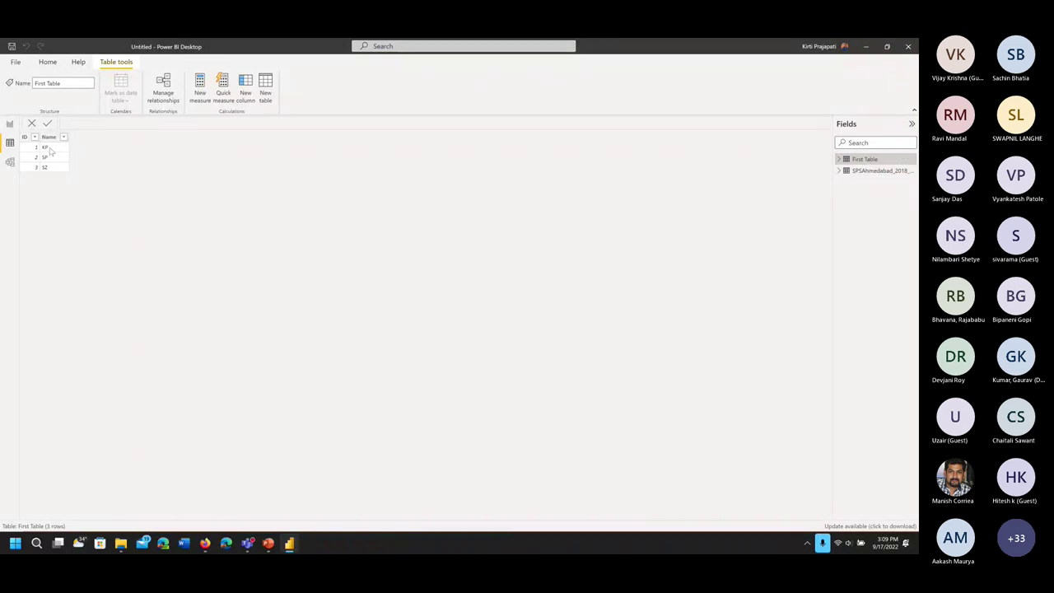
left_click(870, 170)
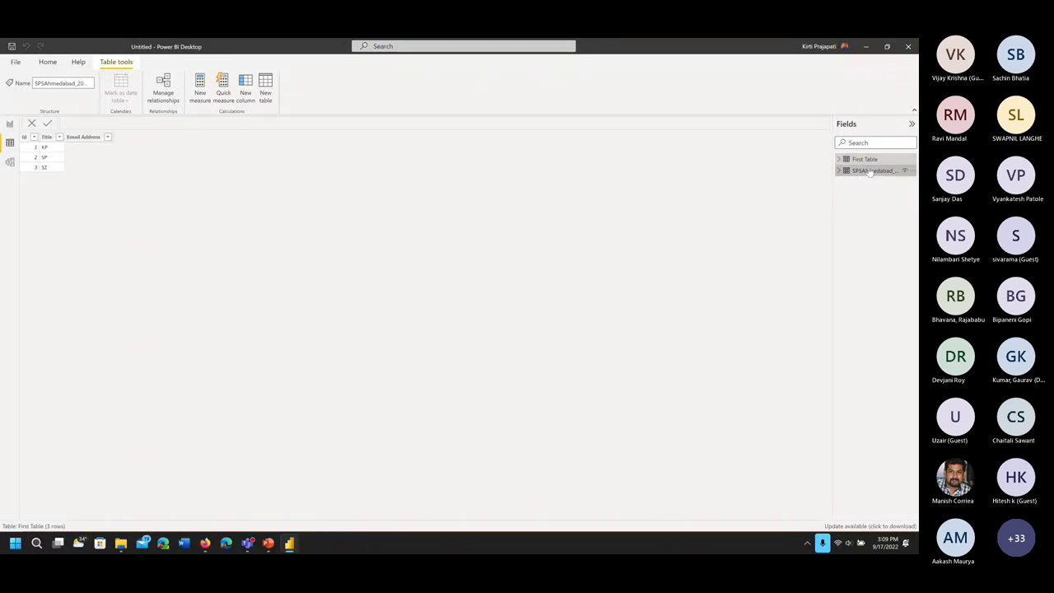
left_click_drag(829, 165, 830, 250)
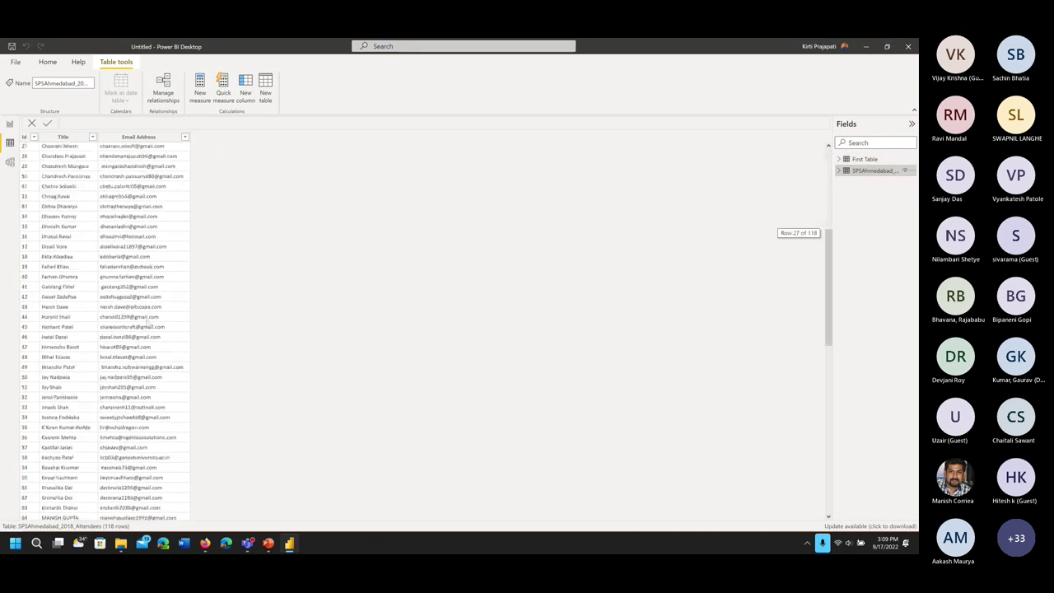
scroll(247, 202, "up", 9)
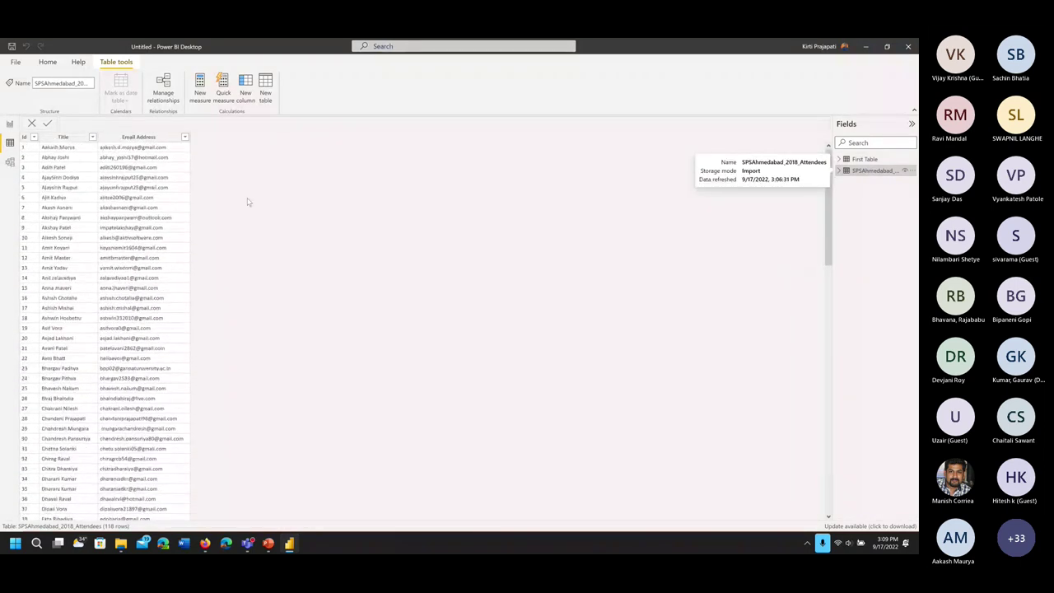
left_click(75, 229)
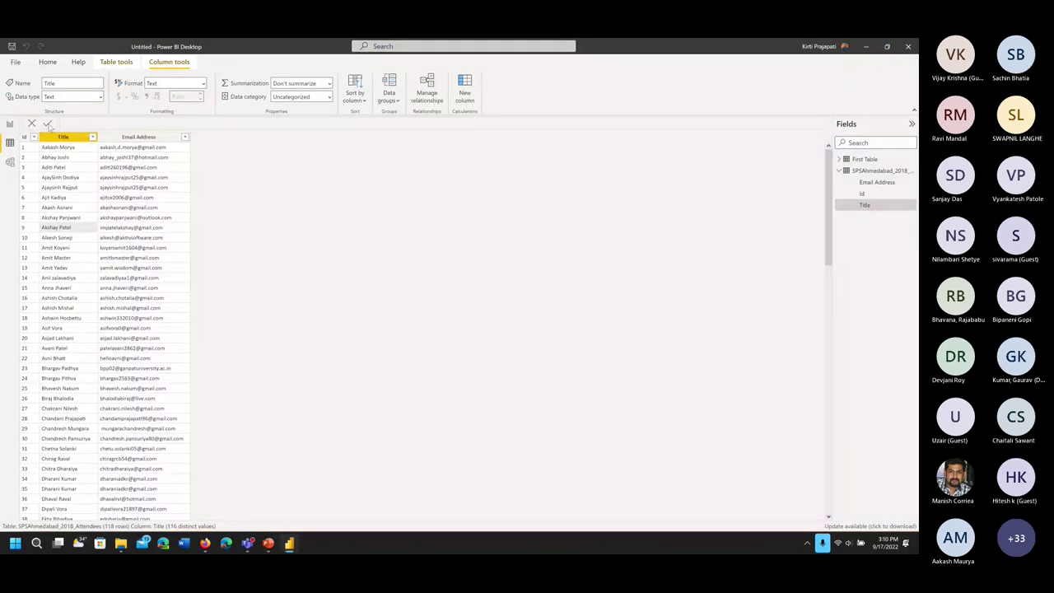
left_click(10, 125)
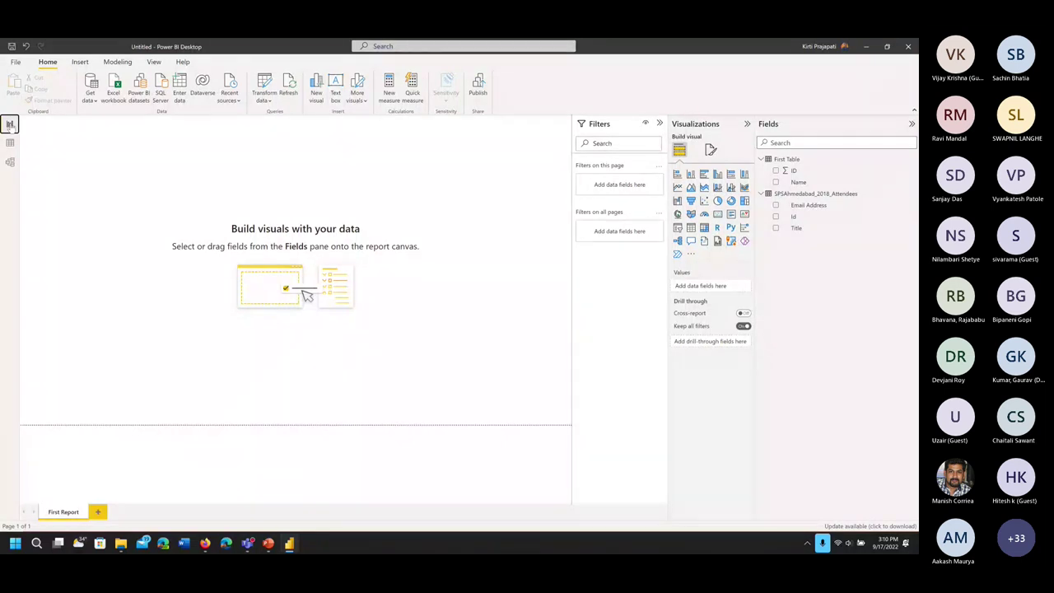
left_click(10, 145)
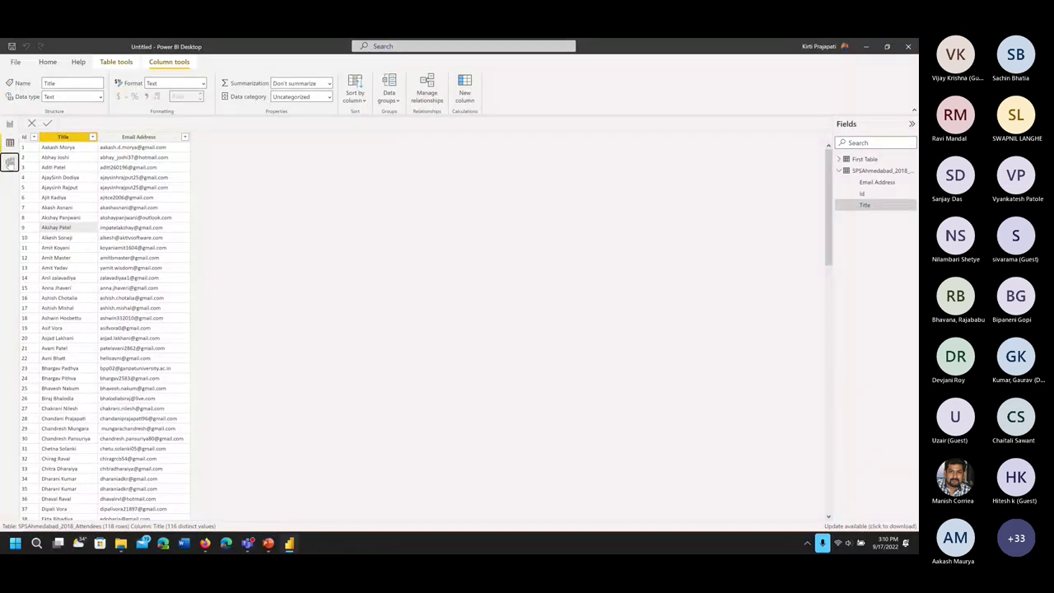
Relate First Table's ID to the attendees table's Id in the model view and move the attendees table farther from First Table
left_click(10, 162)
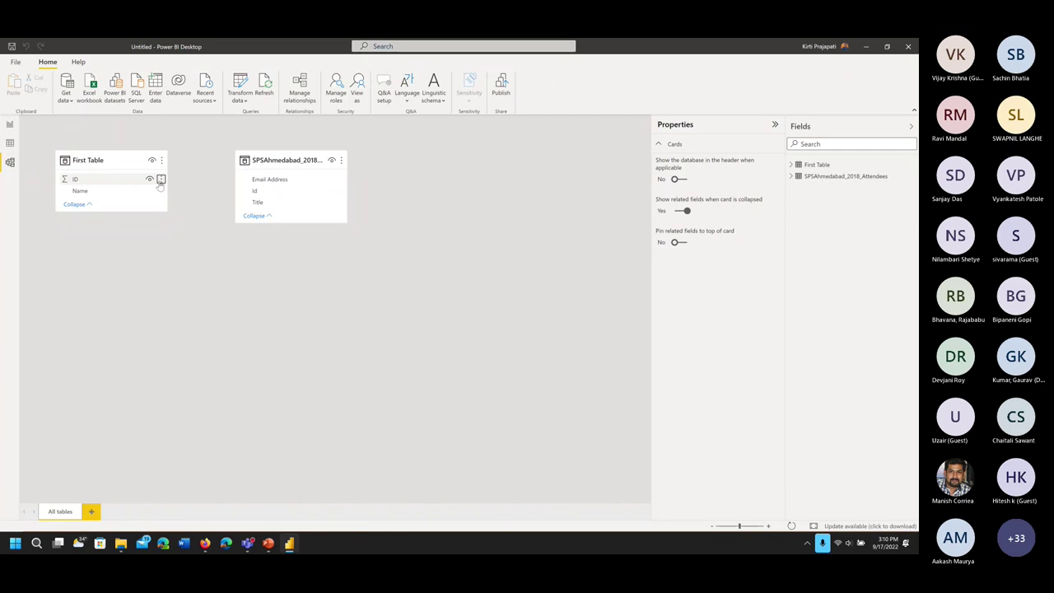
left_click(161, 180)
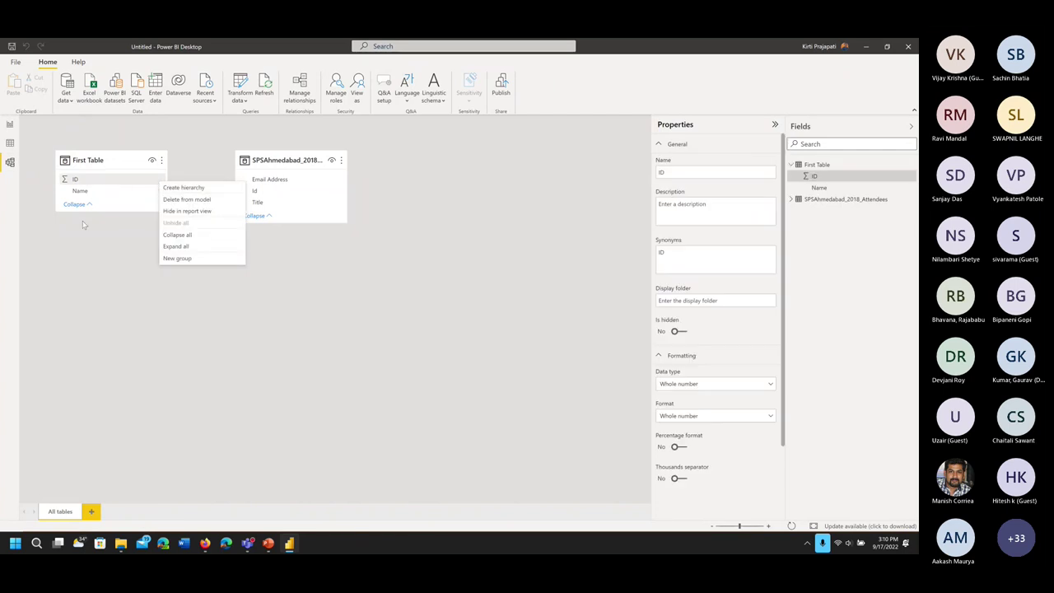
left_click(103, 179)
left_click_drag(160, 182, 254, 192)
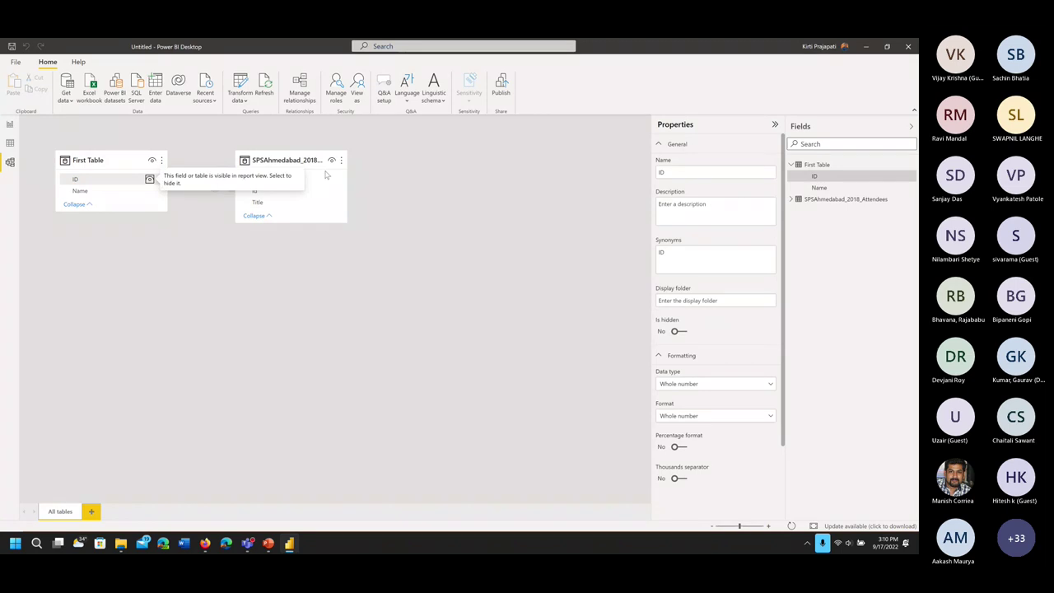
left_click_drag(296, 160, 420, 159)
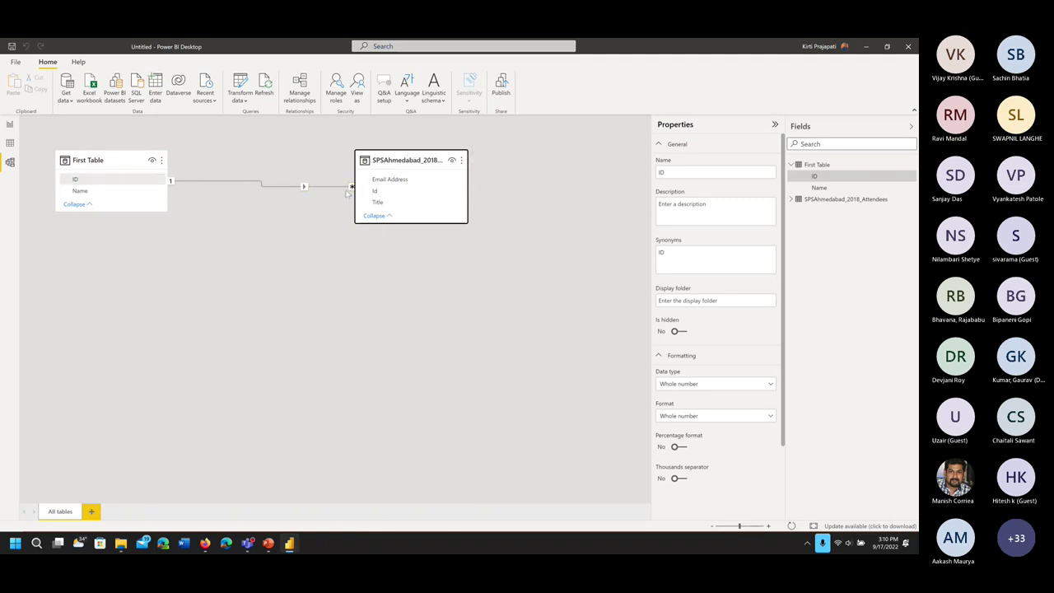
Delete the ID column from First Table in the model, together with its relationship
left_click(268, 189)
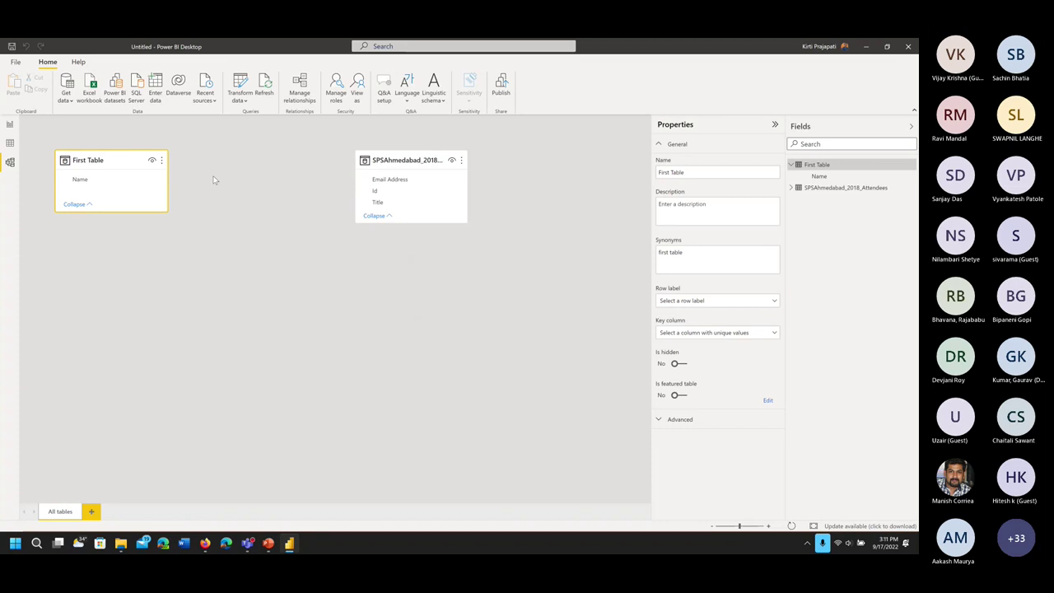
left_click(244, 181)
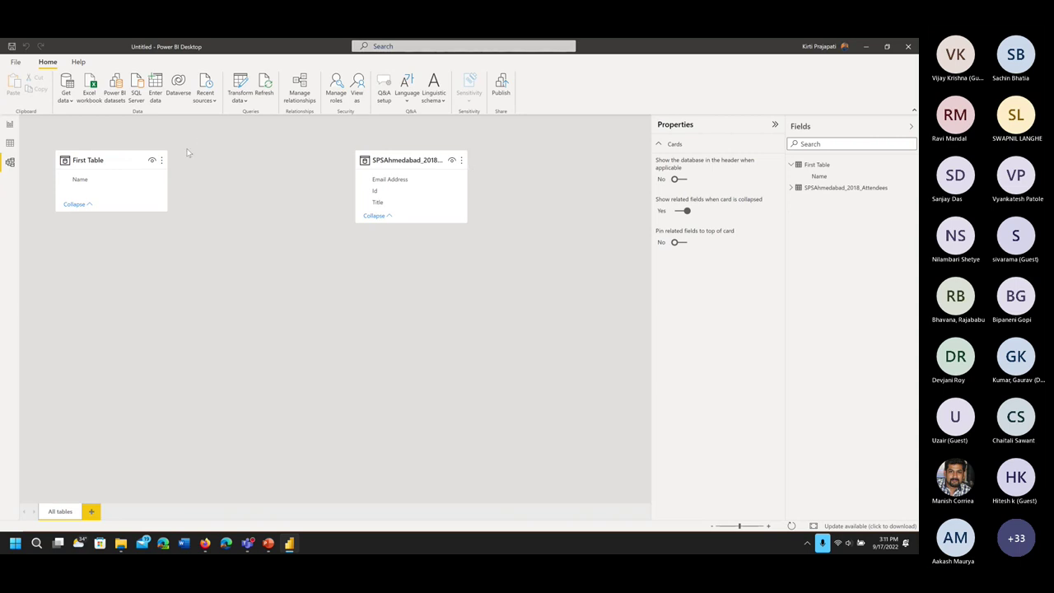
Insert an enlarged clustered column chart in the report with the attendees' Id on the X-axis and Title as legend
left_click(10, 124)
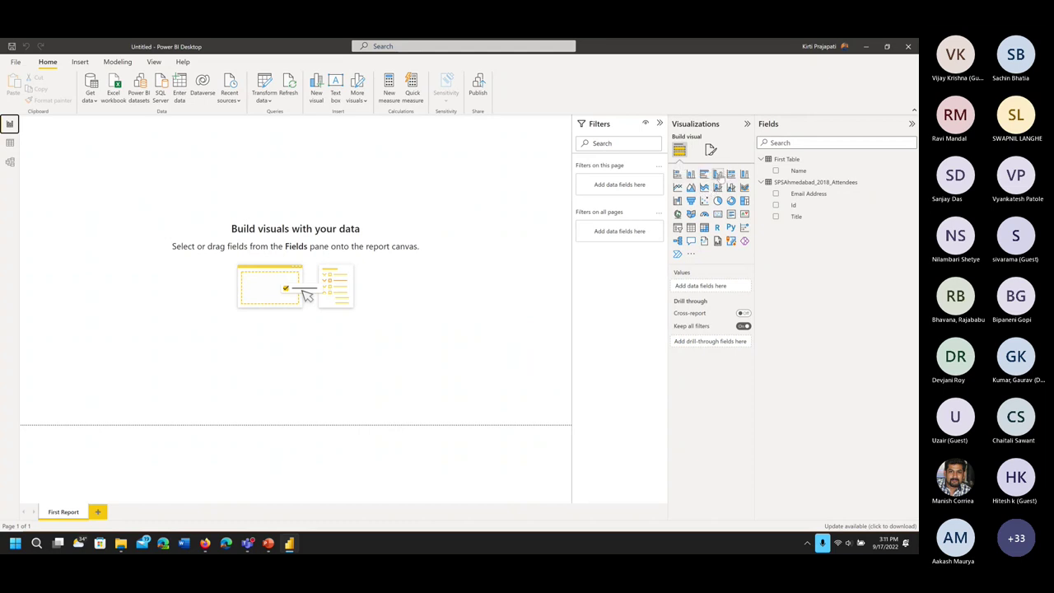
left_click(717, 174)
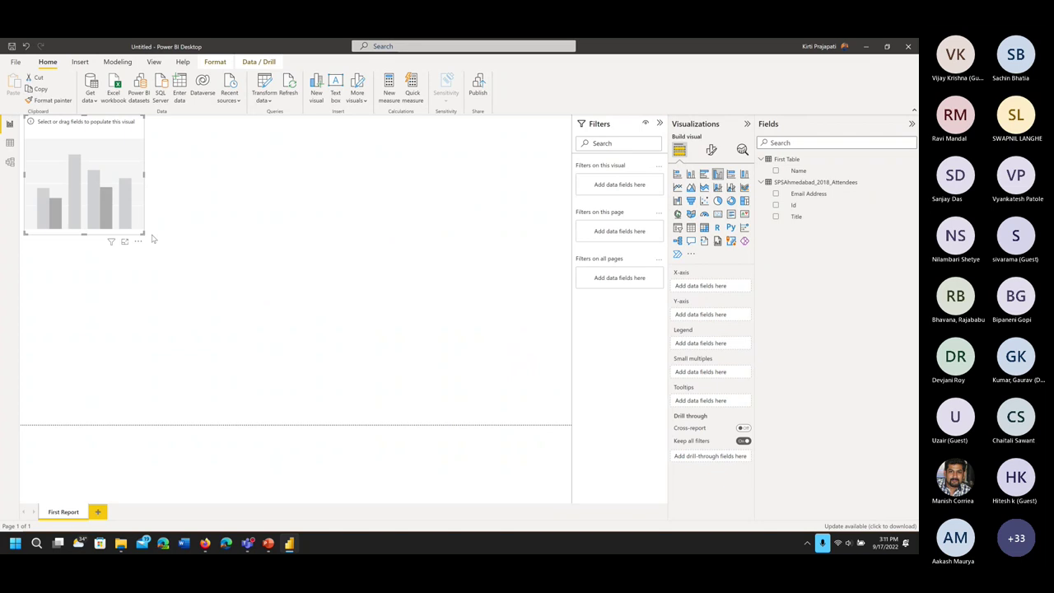
left_click_drag(145, 234, 322, 336)
left_click(776, 205)
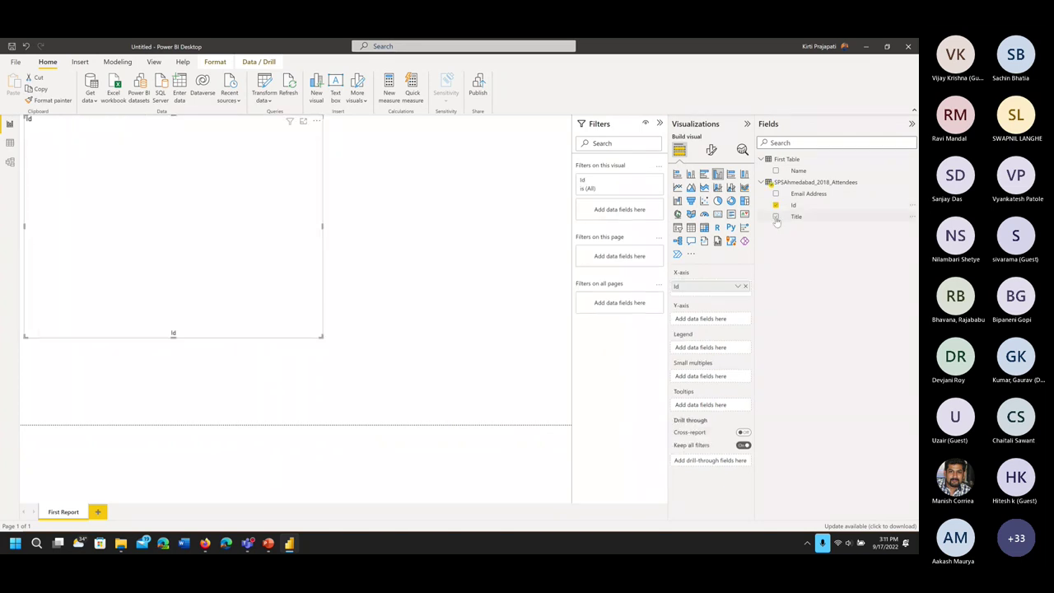
left_click(776, 217)
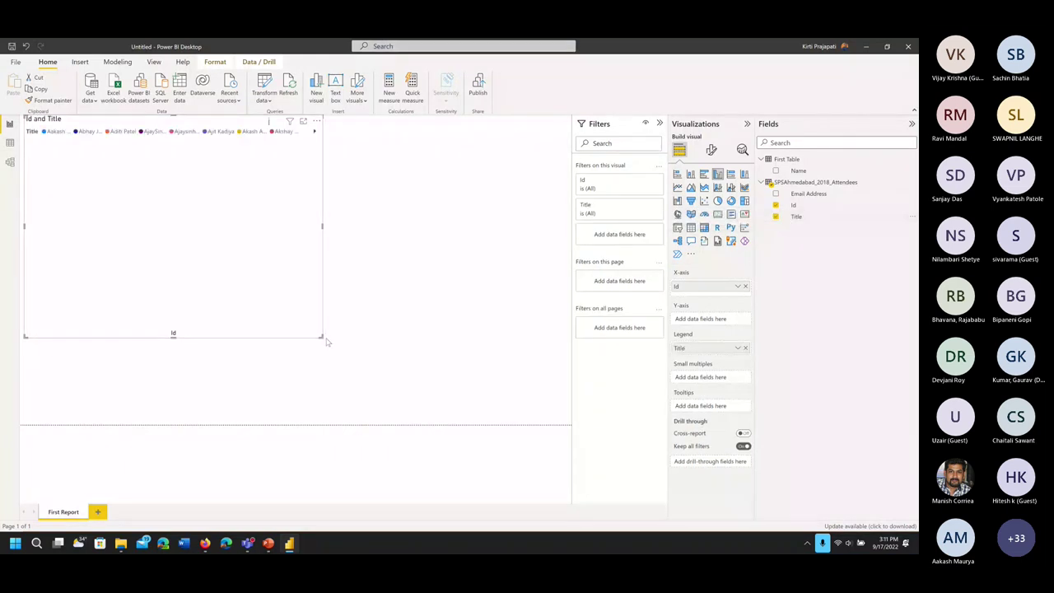
left_click_drag(323, 338, 347, 338)
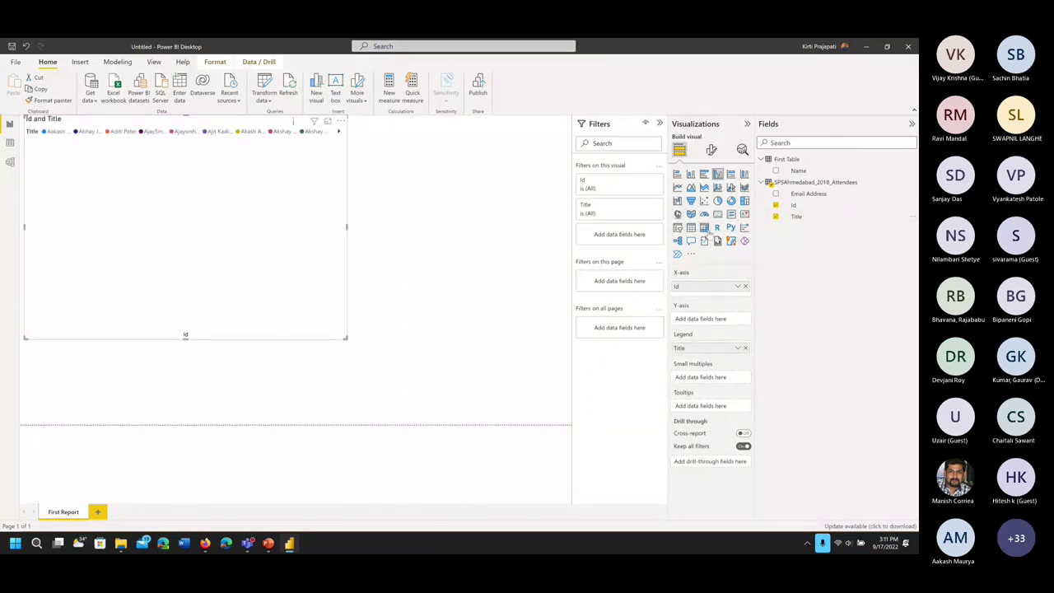
Remove Id from the column chart, then put Title on the X-axis and the count of Email Address on the Y-axis
left_click(776, 205)
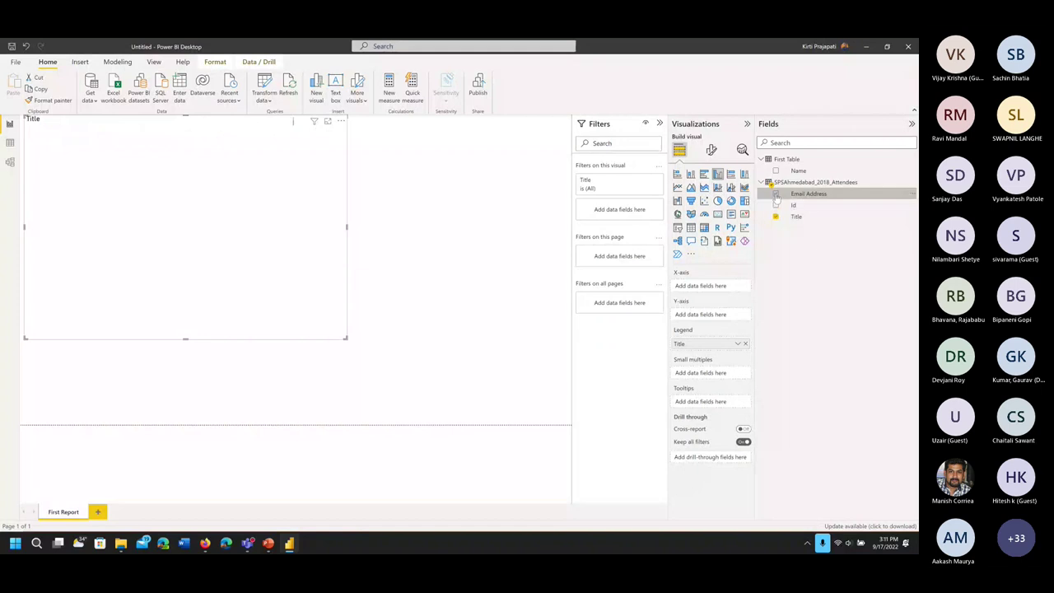
left_click(776, 193)
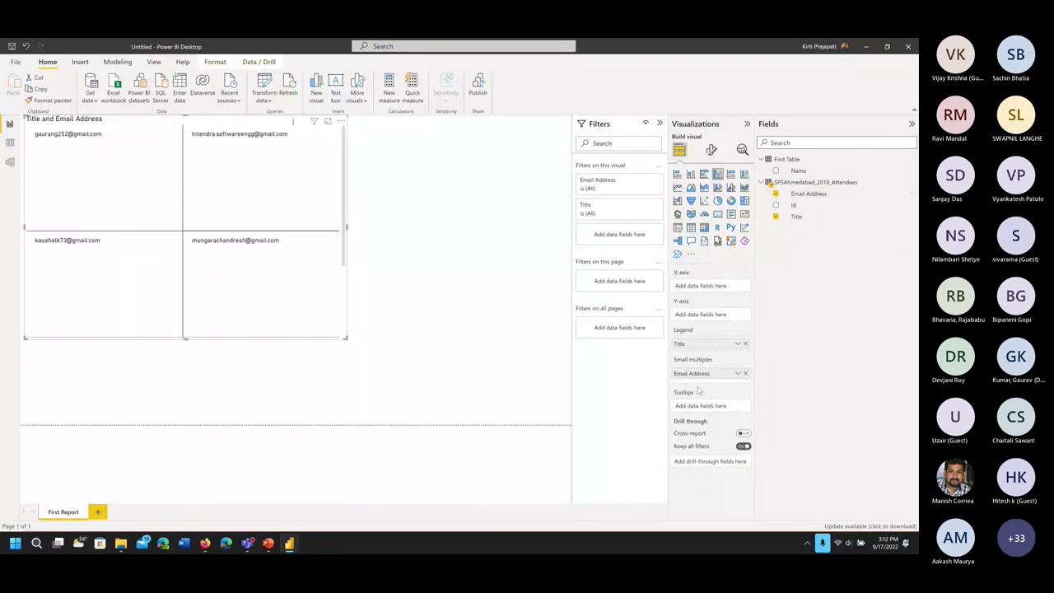
left_click_drag(714, 344, 708, 287)
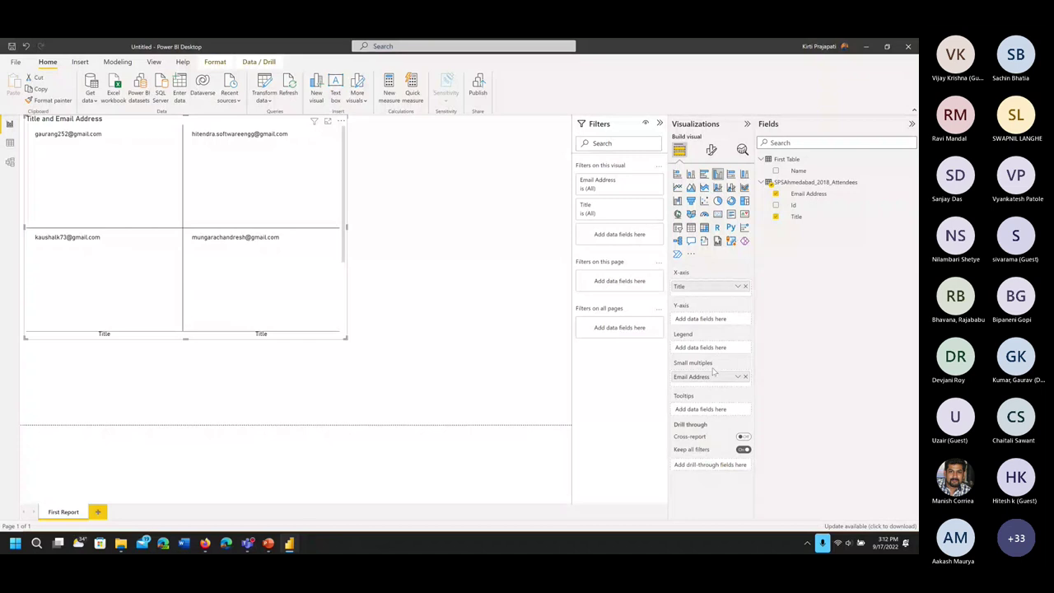
left_click_drag(707, 378, 707, 319)
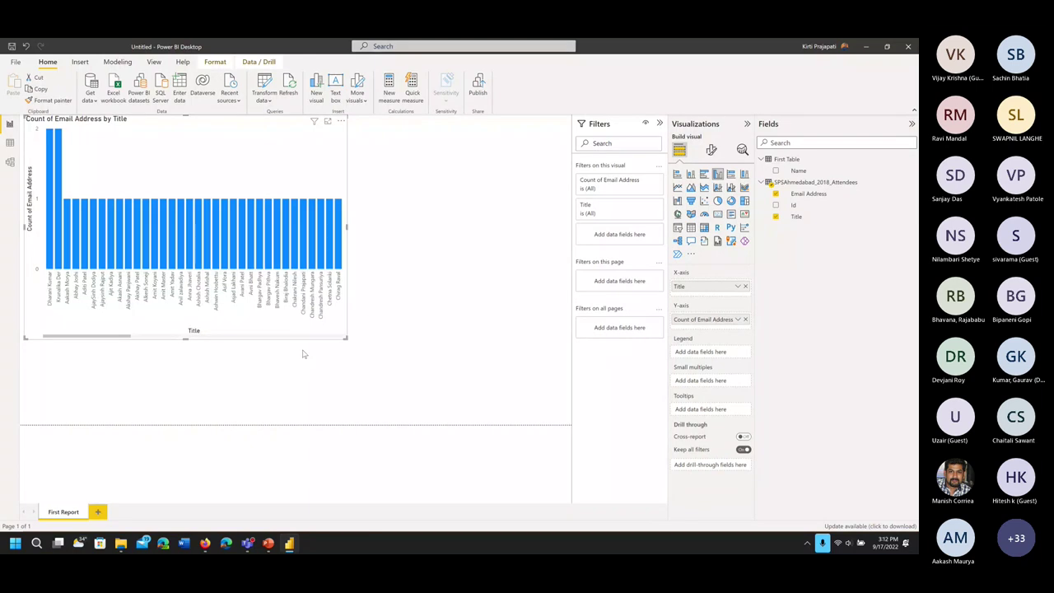
Enlarge the column chart to fill most of the report page's width and height, and deselect it
left_click_drag(347, 338, 434, 398)
left_click_drag(434, 344, 496, 344)
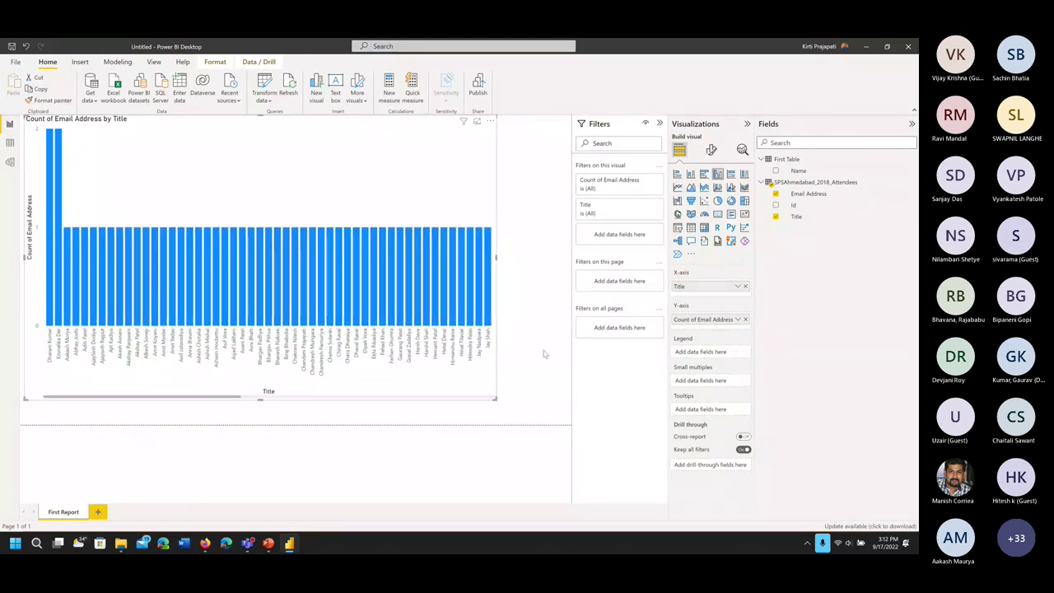
left_click(505, 344)
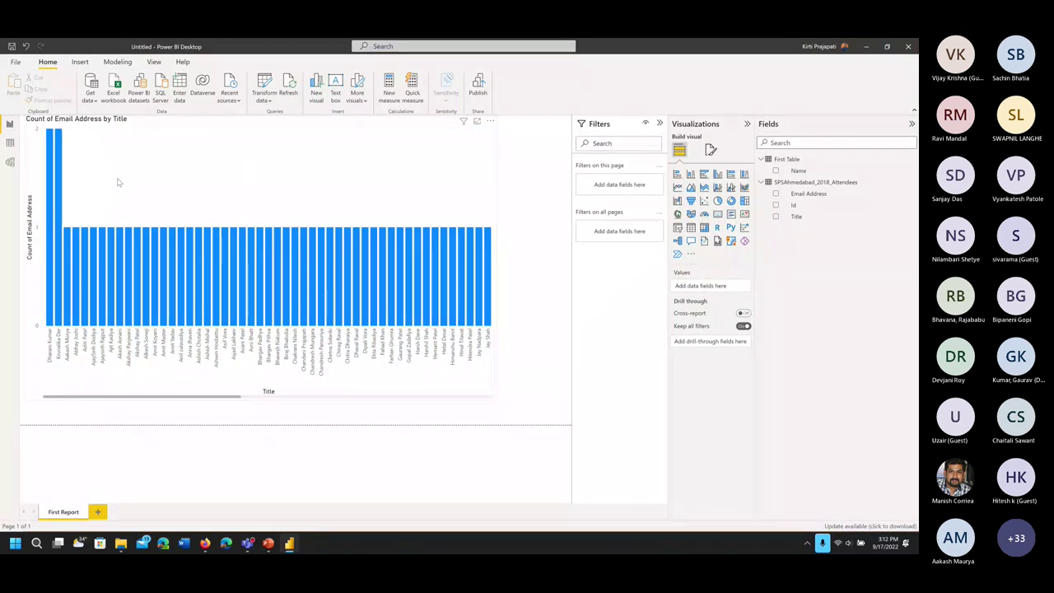
Analyze where the column chart's distribution of Count of Email Address by Title is different, and close the results
mouse_move(215, 173)
right_click(269, 242)
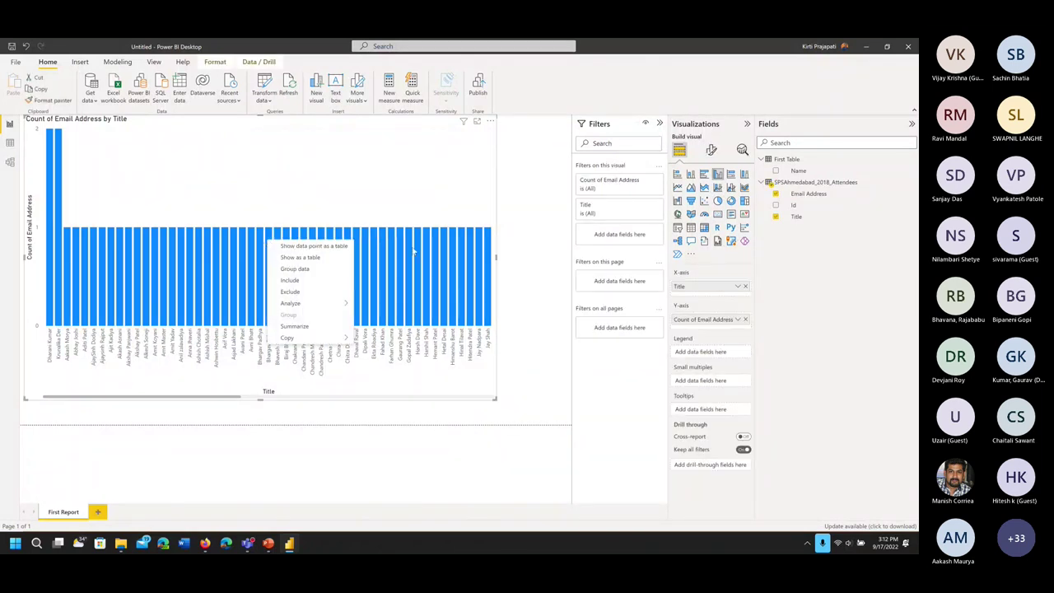
key("Escape")
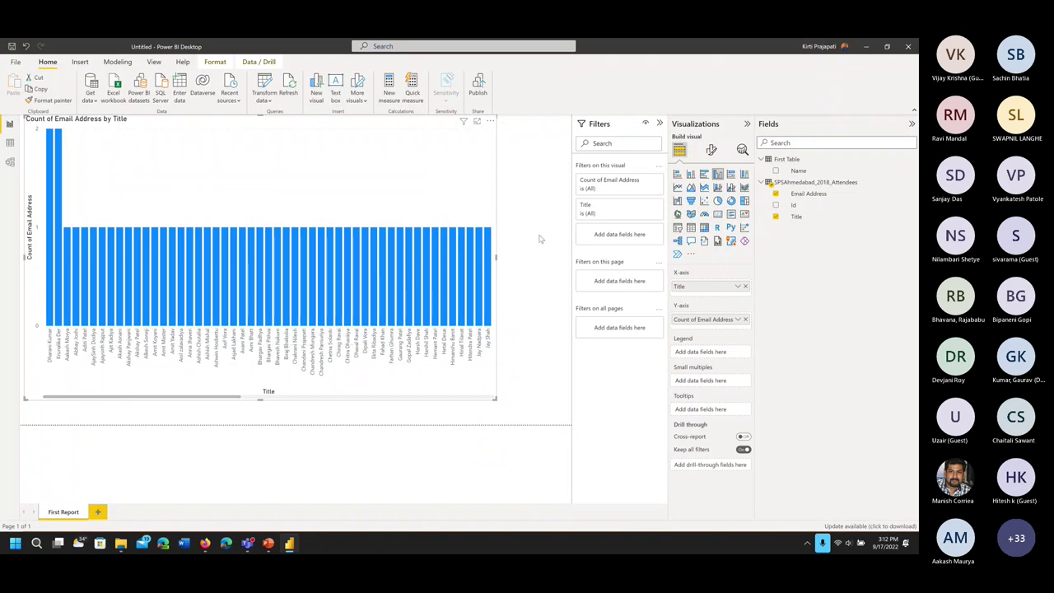
right_click(238, 251)
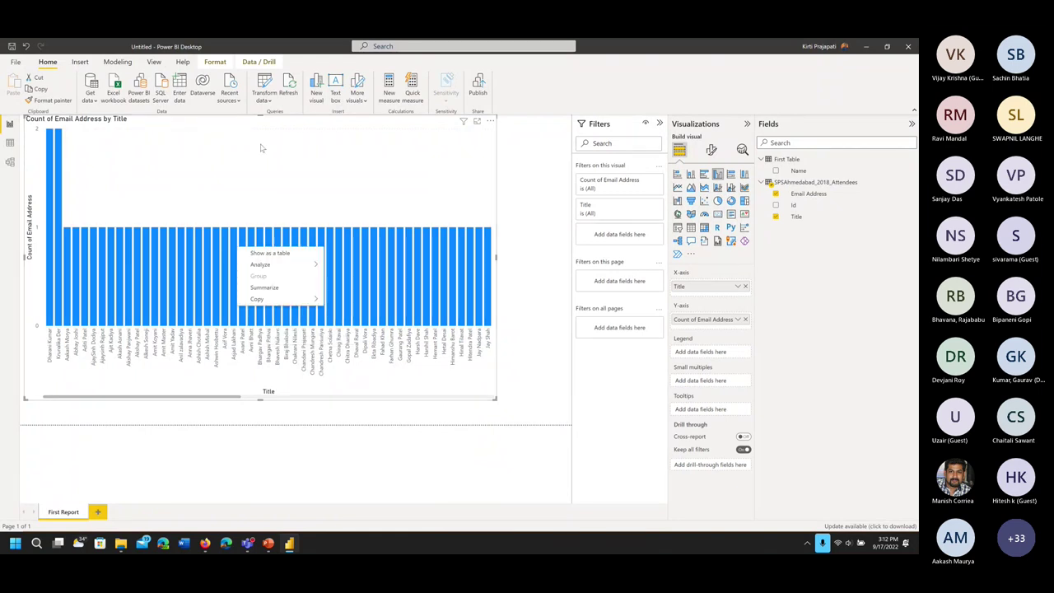
left_click(196, 242)
right_click(245, 250)
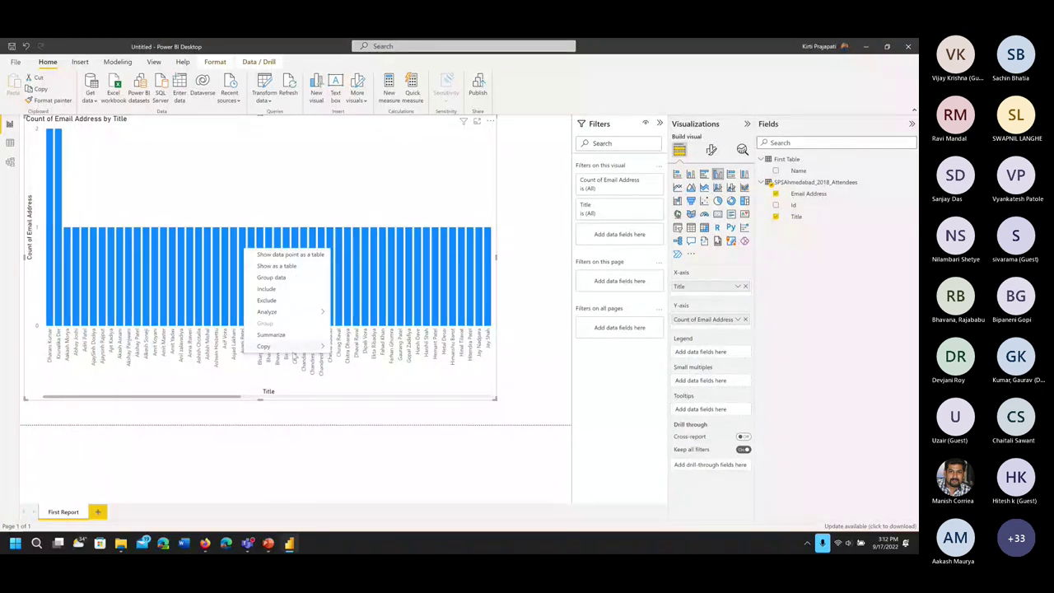
mouse_move(274, 315)
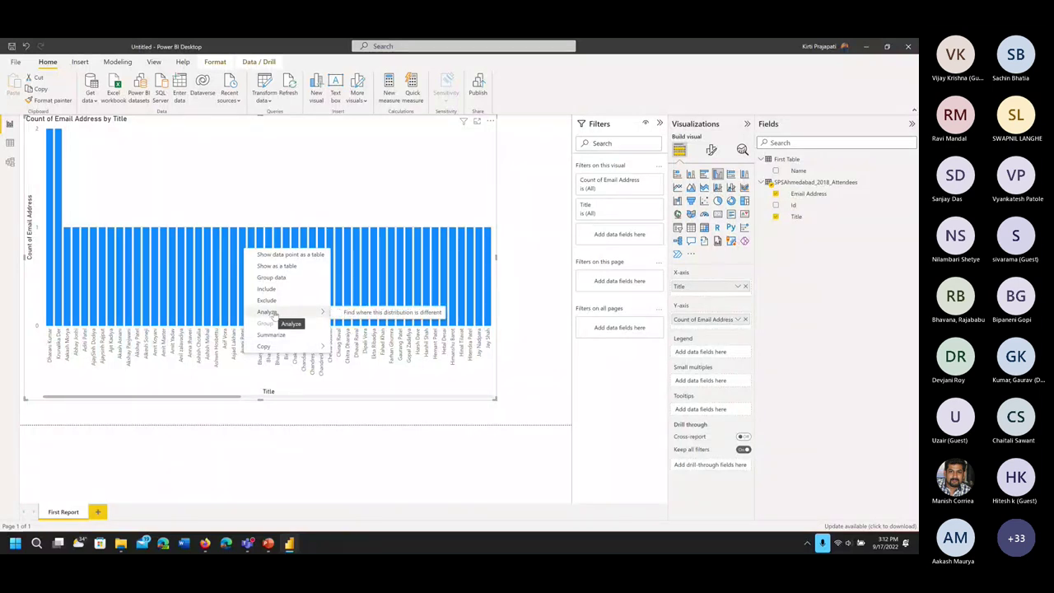
left_click(398, 313)
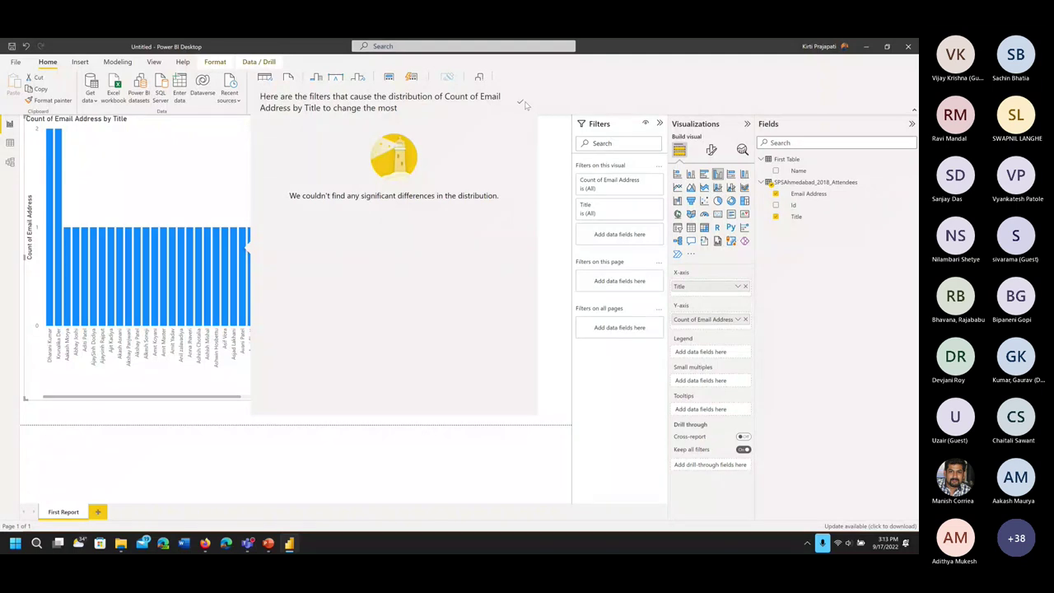
left_click(555, 193)
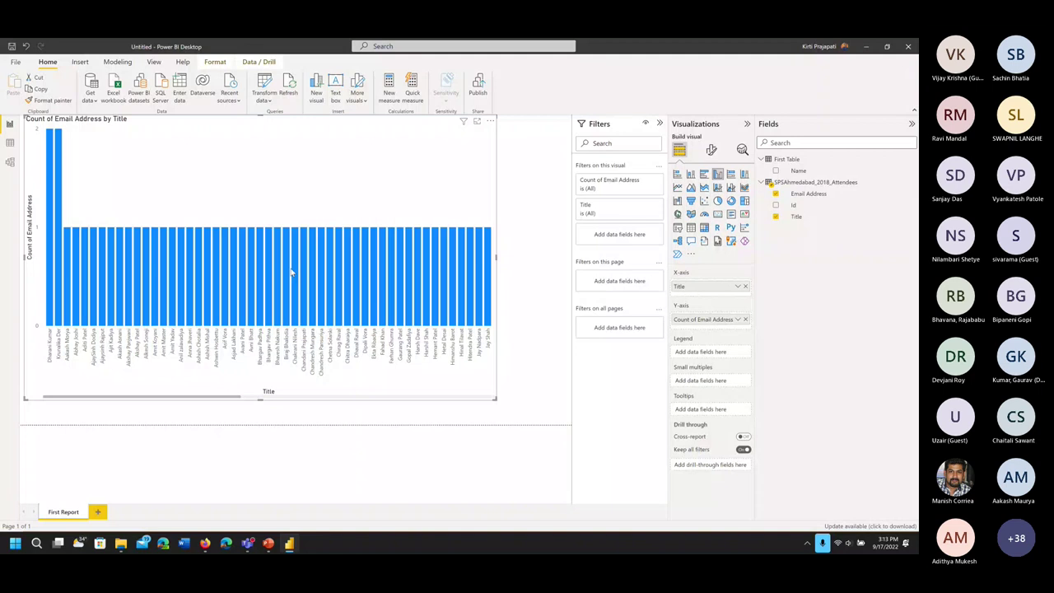
mouse_move(266, 249)
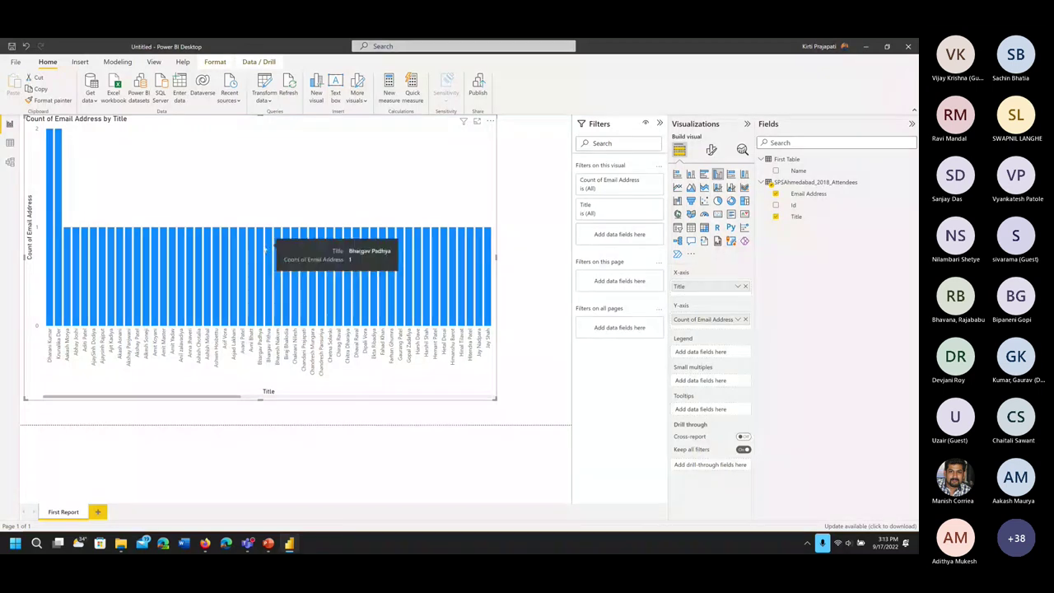
Summarize the Count of Email Address by Title column chart in a text box, and inspect the generated text
right_click(266, 248)
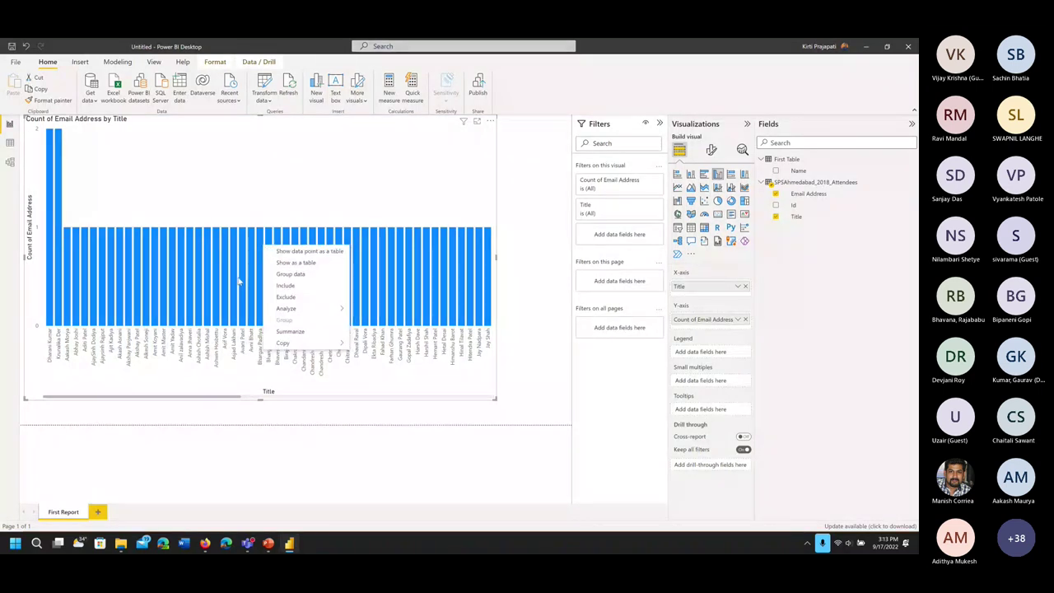
left_click(287, 331)
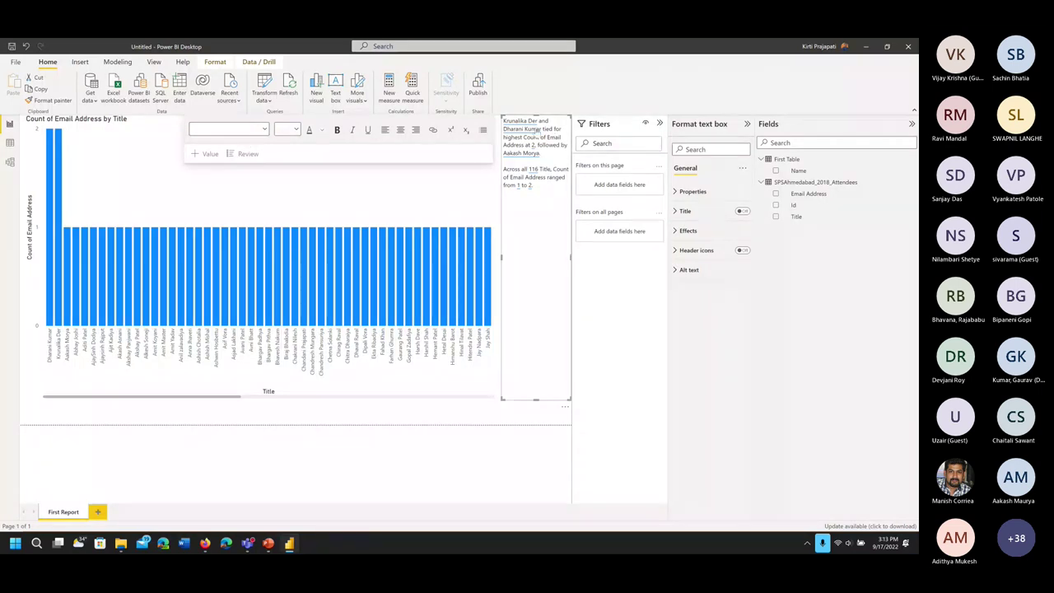
left_click(537, 245)
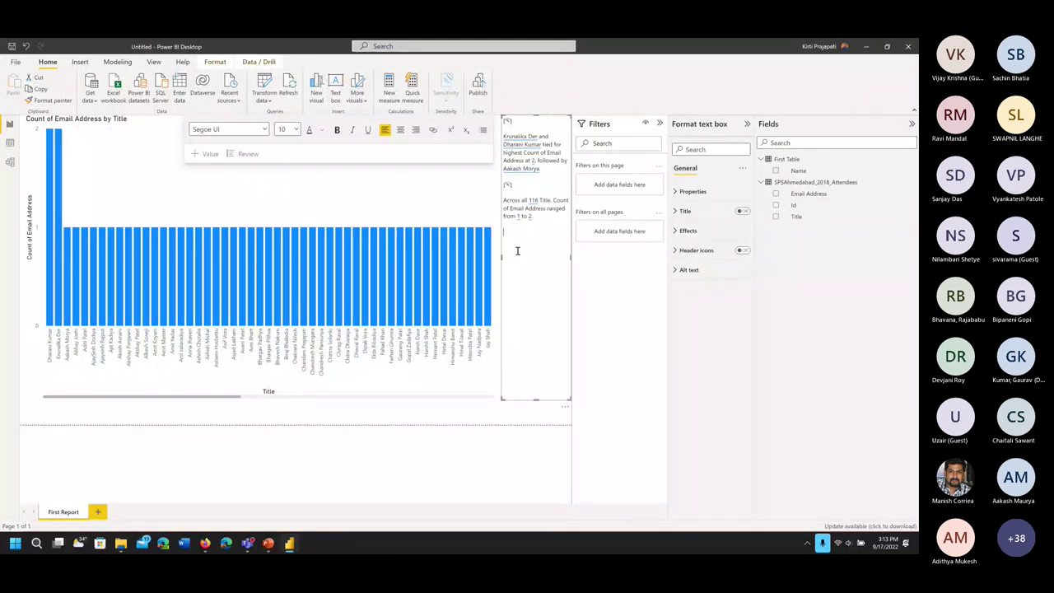
Select individual attendees' columns in the chart to compare the summary text for each, and remove the summary text box
right_click(268, 246)
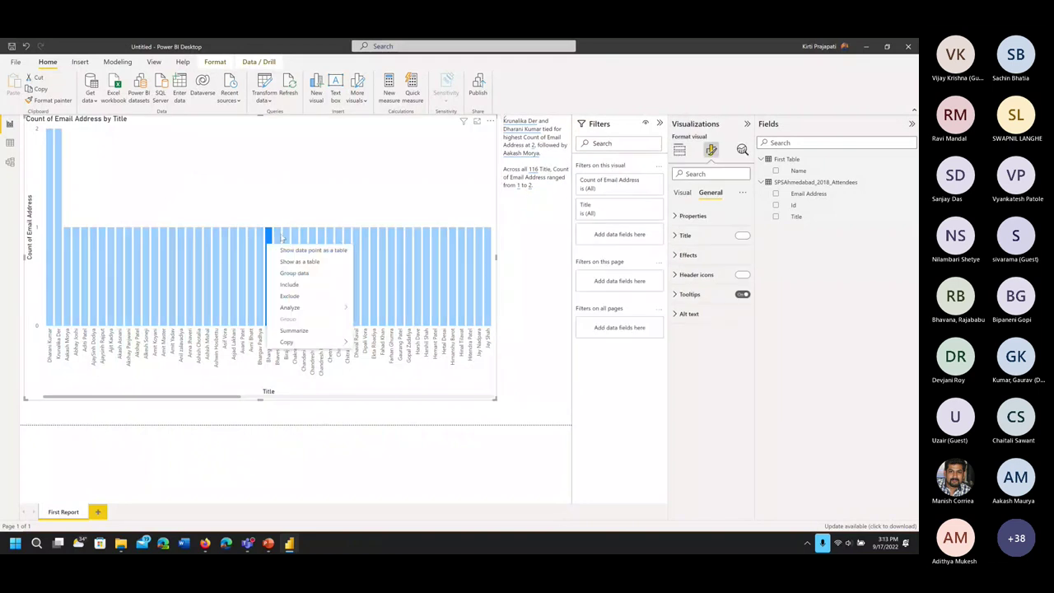
left_click(268, 159)
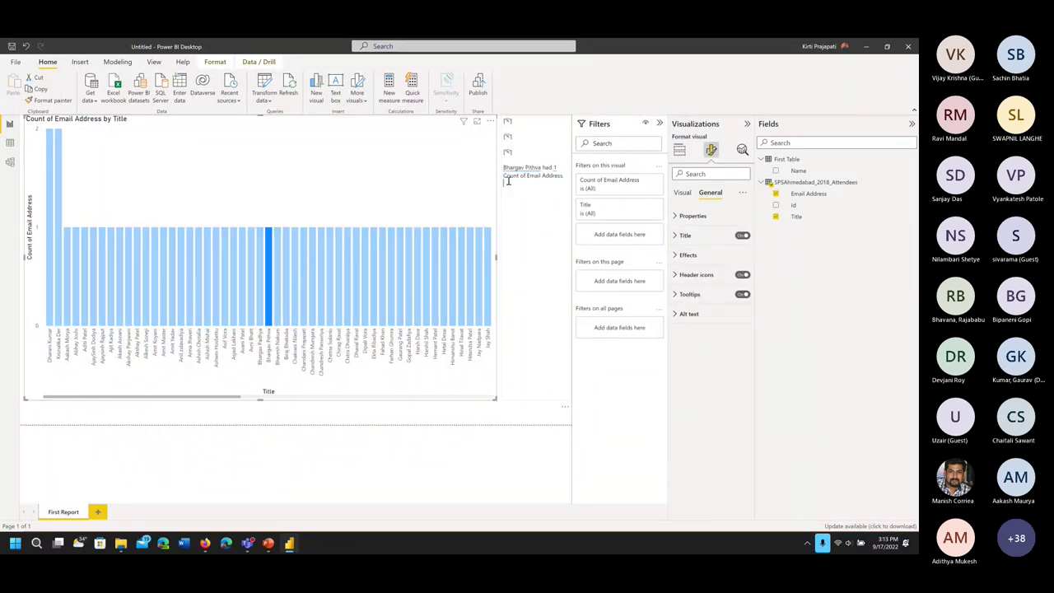
left_click(258, 210)
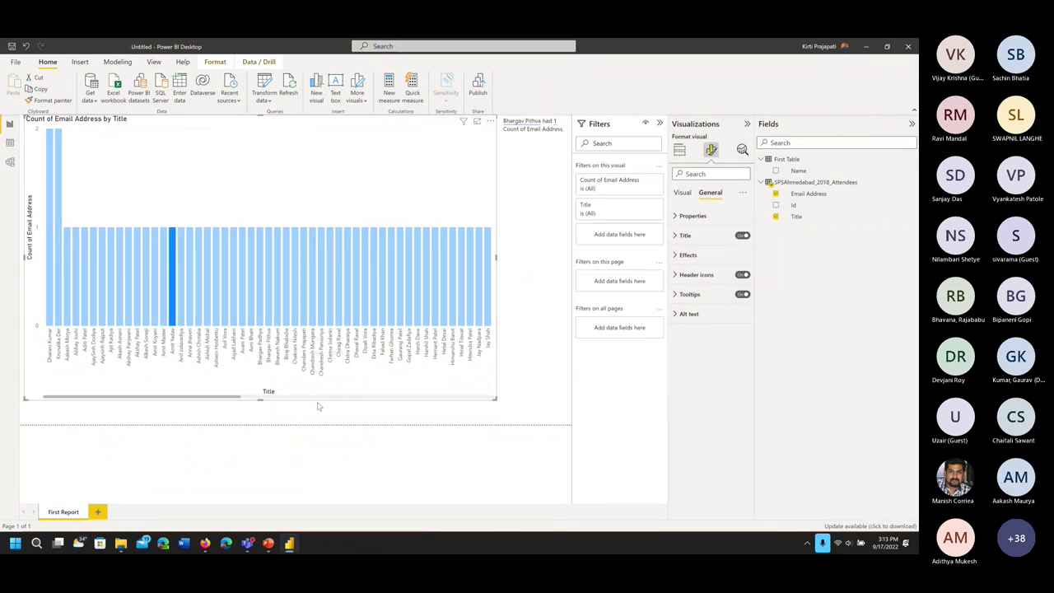
left_click(509, 317)
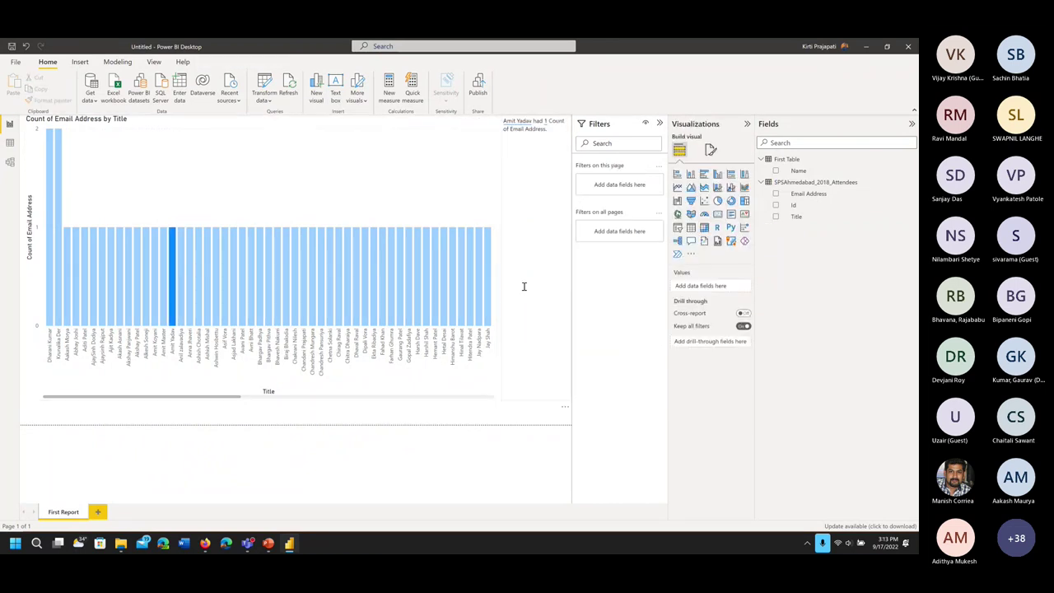
left_click(522, 285)
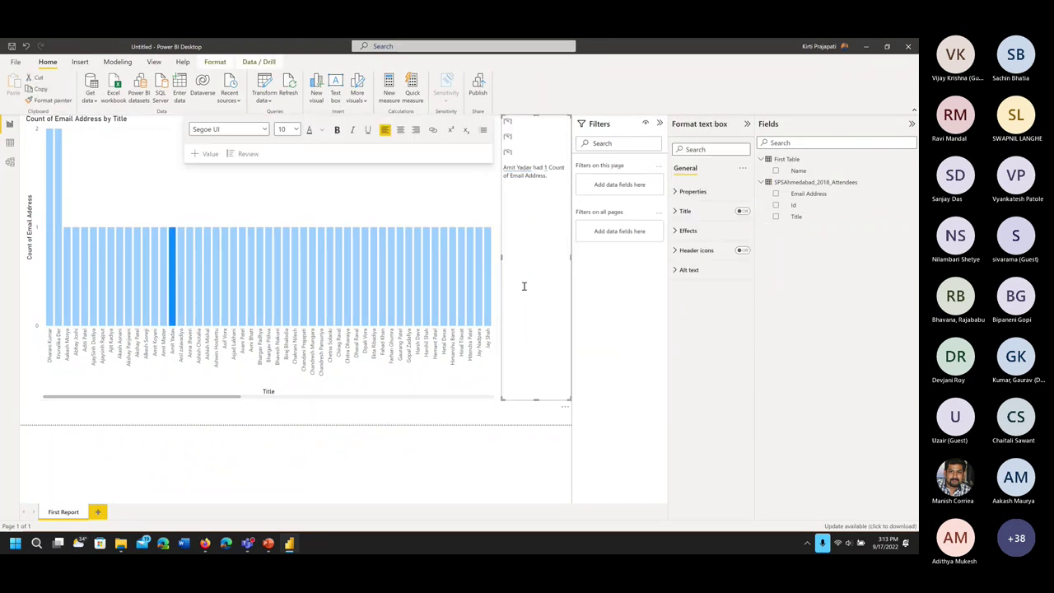
left_click(109, 161)
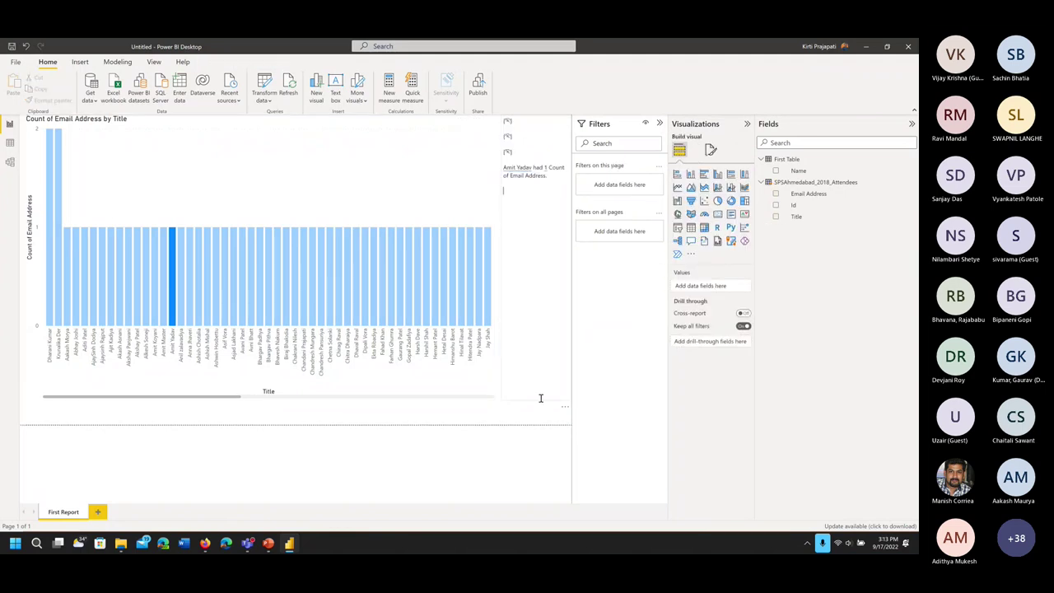
left_click(541, 347)
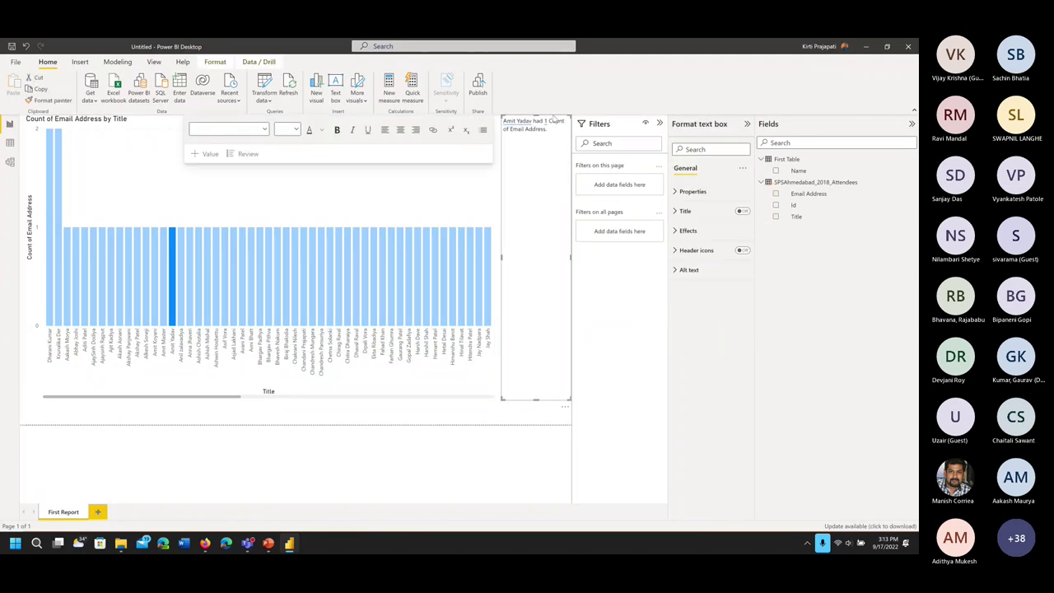
key("ctrl+z")
Check the column chart's additional options and applied filters, view it in focus mode, and return to the report
left_click(472, 400)
left_click(506, 200)
left_click(482, 140)
left_click(491, 121)
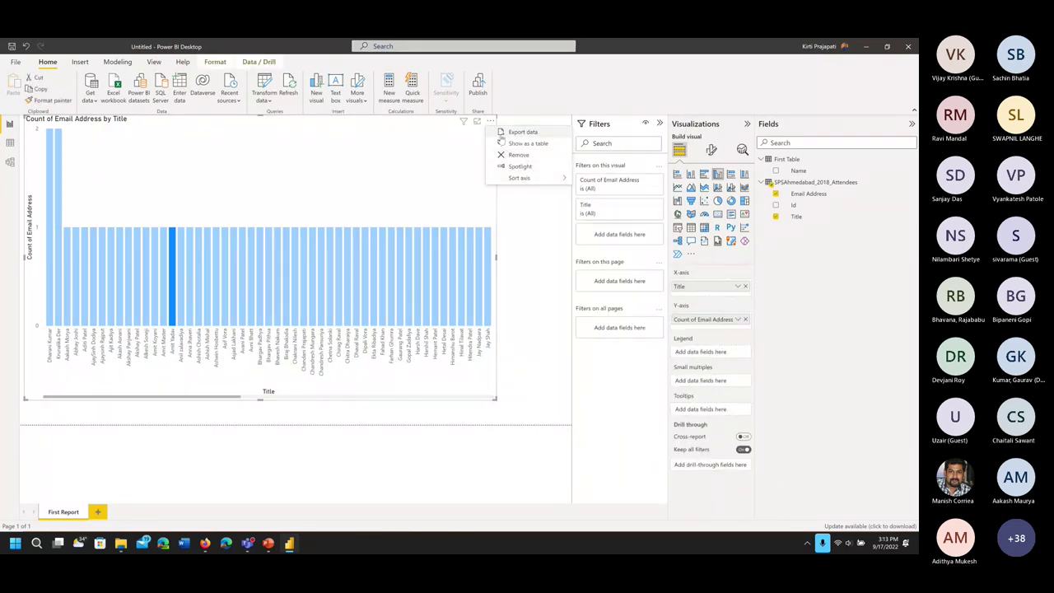
left_click(464, 123)
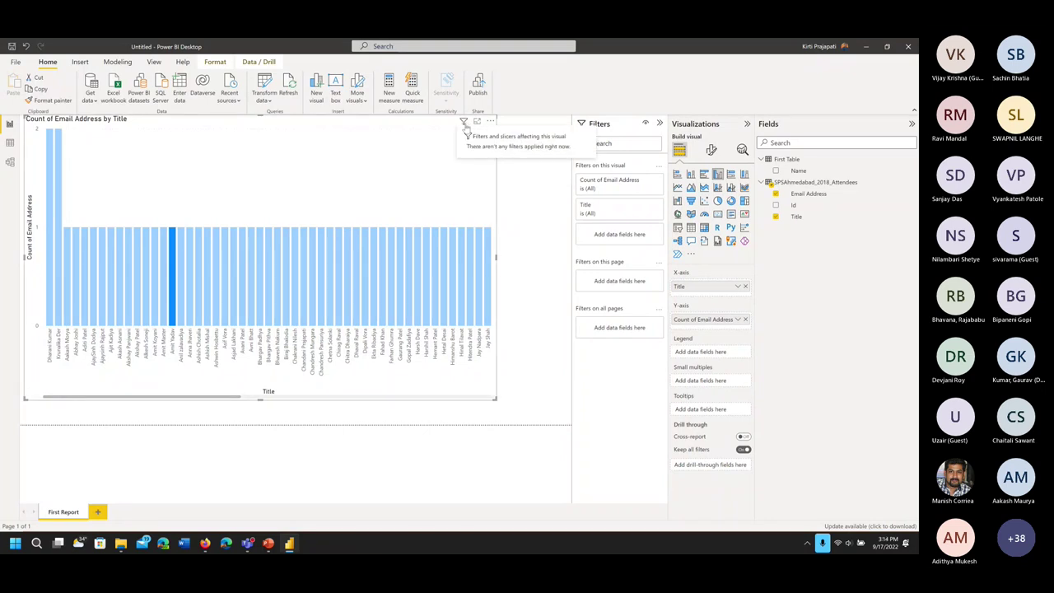
left_click(478, 121)
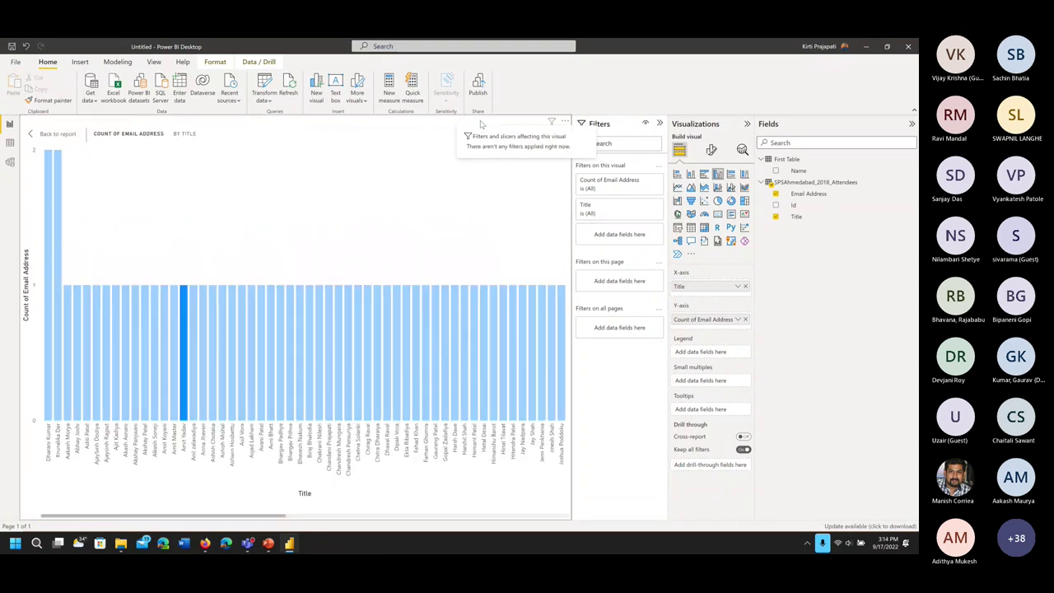
key("Escape")
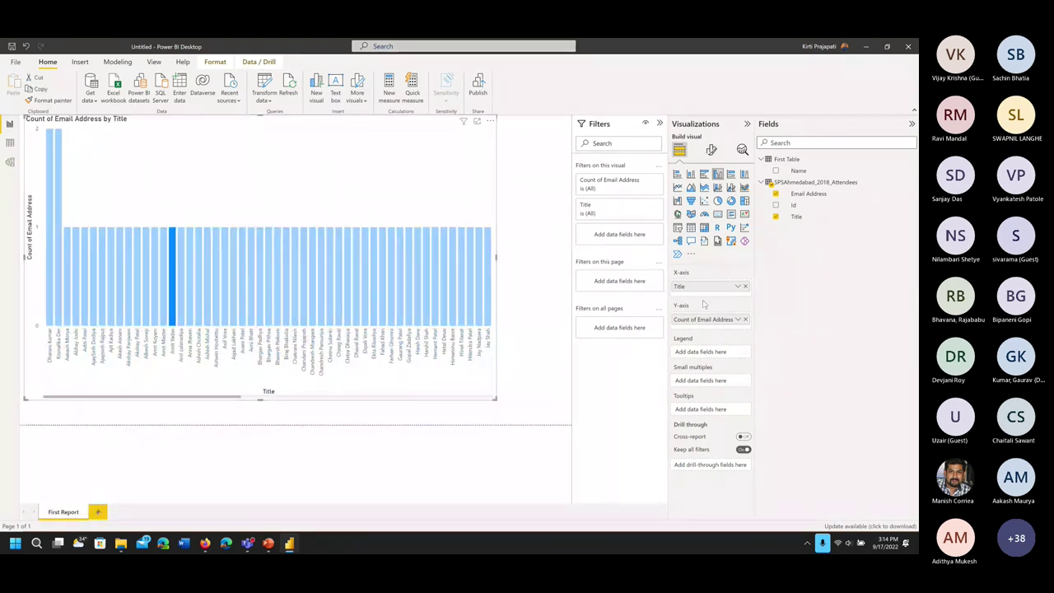
Look through the remaining titles along the column chart's X-axis, return to its beginning, and select the chart
left_click(520, 369)
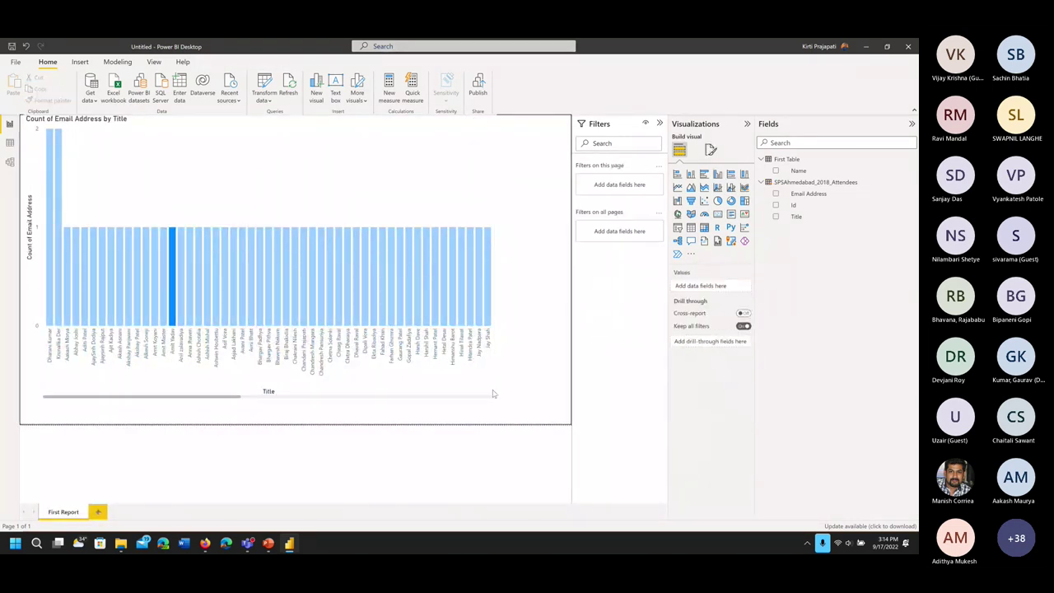
left_click(296, 396)
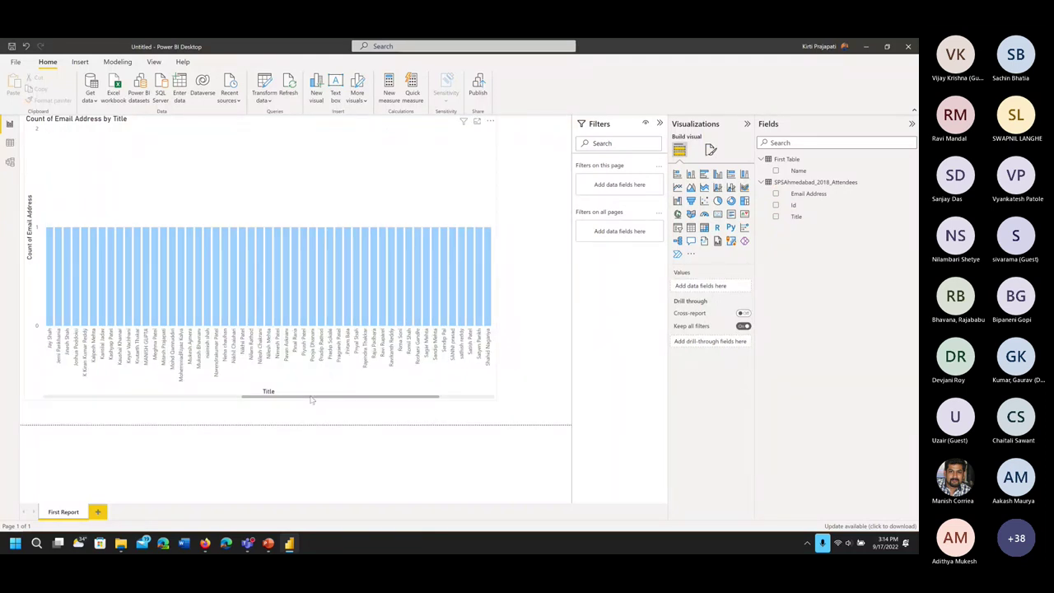
left_click_drag(312, 398, 113, 398)
left_click(62, 128)
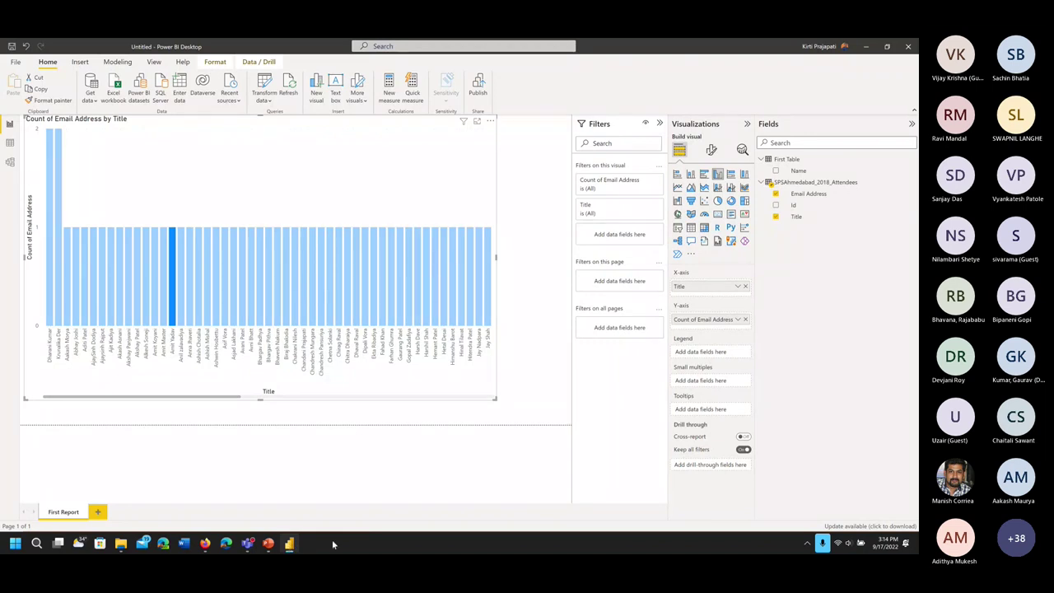
Switch to the SharePoint site in Firefox and review the signed-in account and the available Microsoft 365 apps
left_click(204, 543)
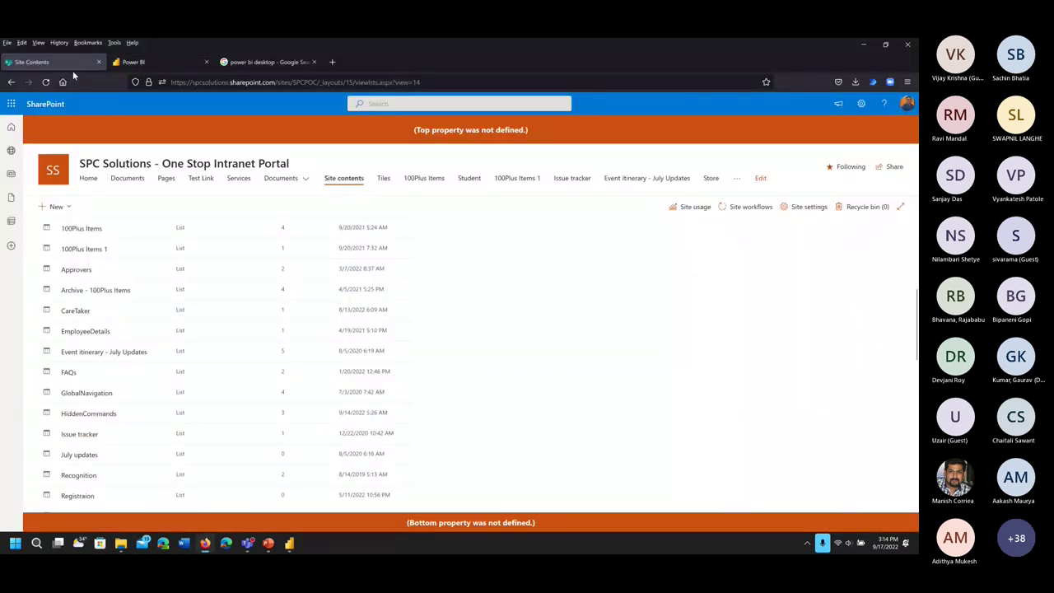
left_click(9, 104)
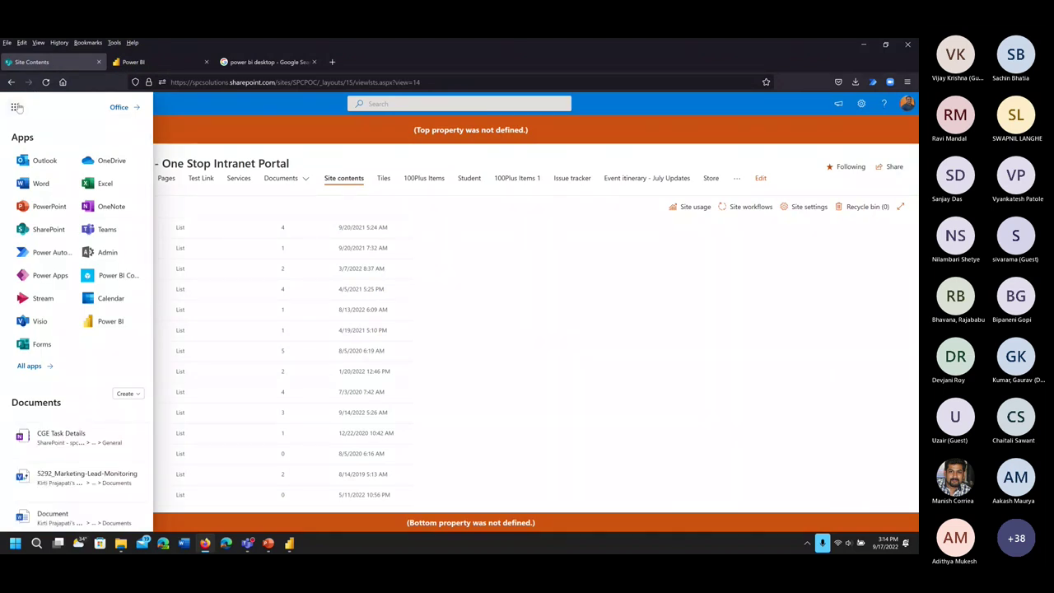
left_click(17, 107)
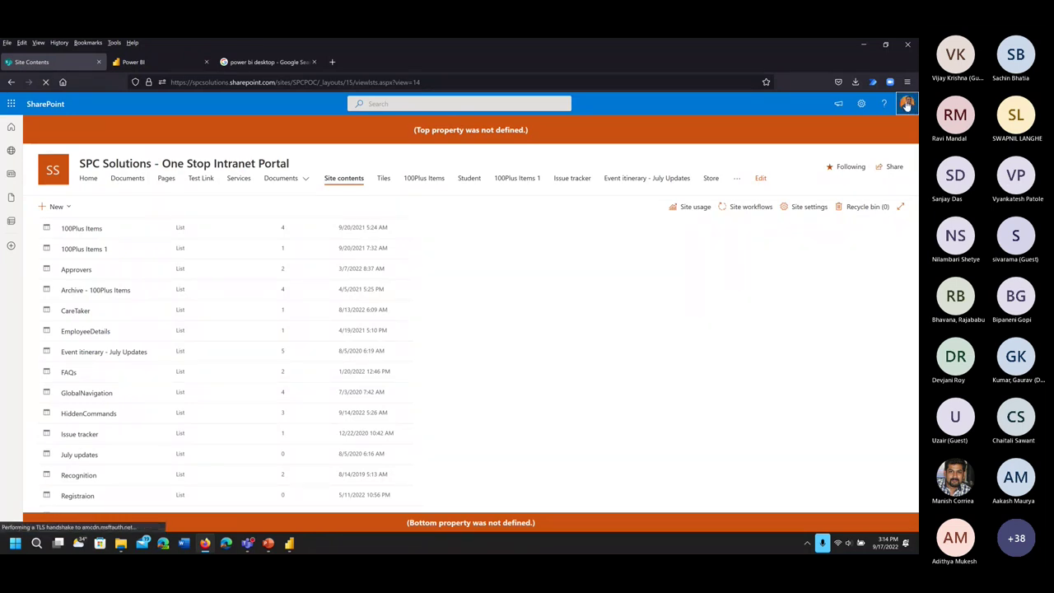
left_click(205, 82)
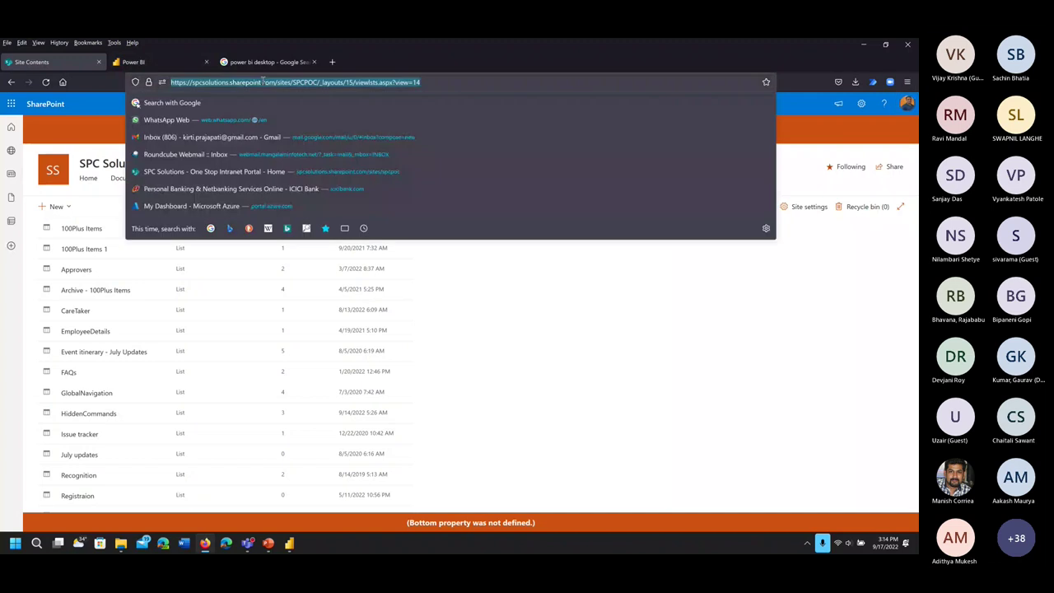
left_click(13, 105)
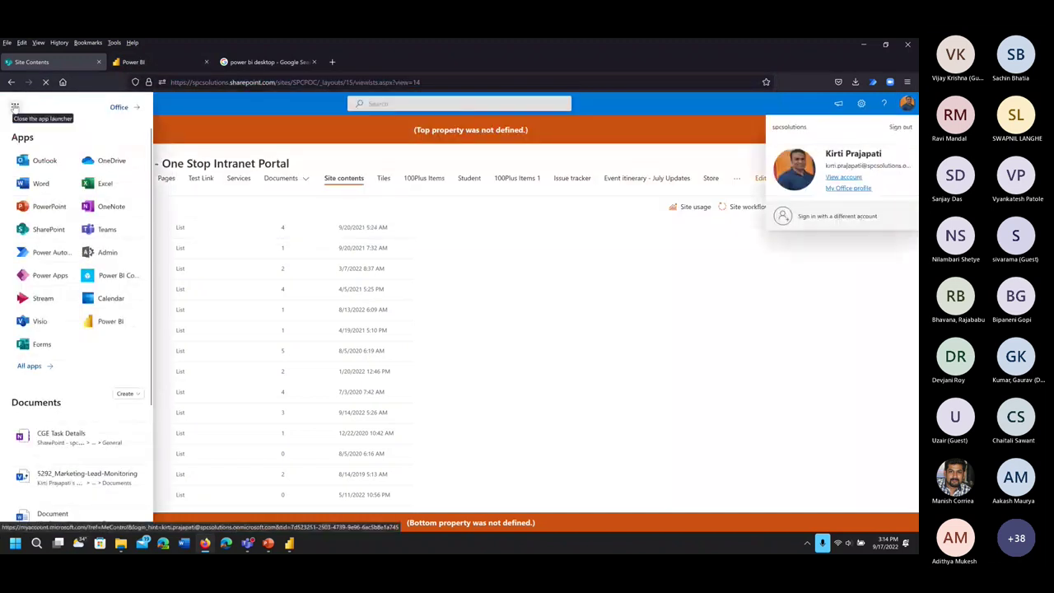
left_click(14, 106)
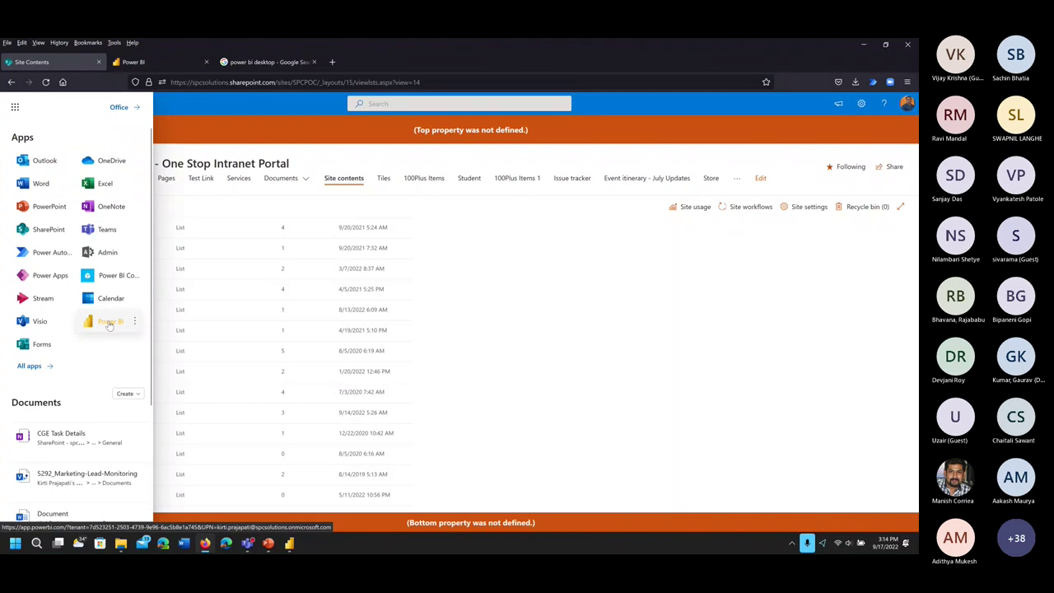
Open the Power BI service from SharePoint's list of Microsoft 365 apps, and close the older Power BI browser tab
left_click(149, 65)
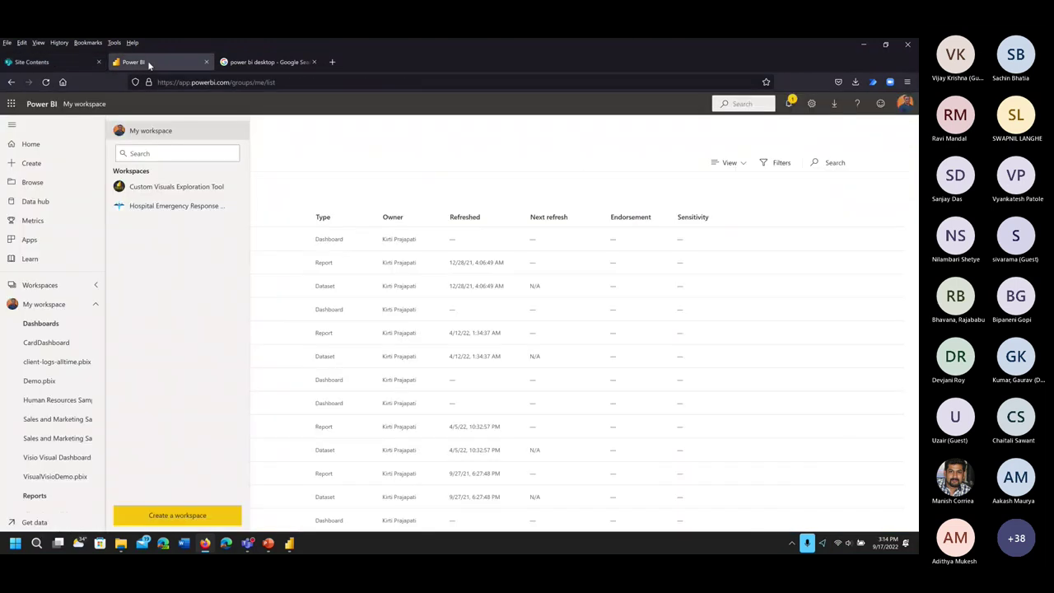
left_click(26, 64)
left_click(110, 321)
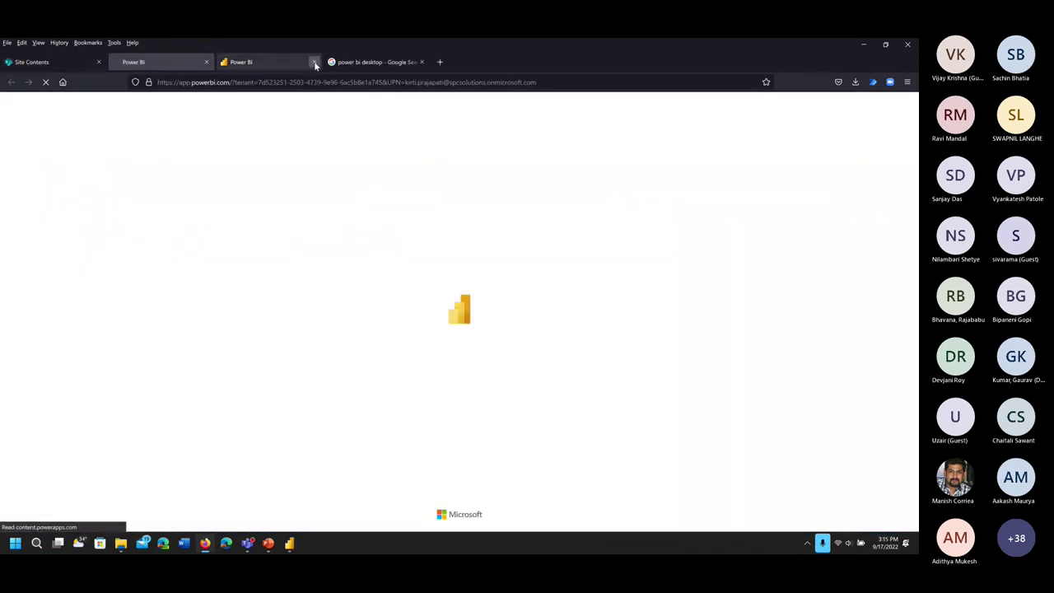
left_click(313, 62)
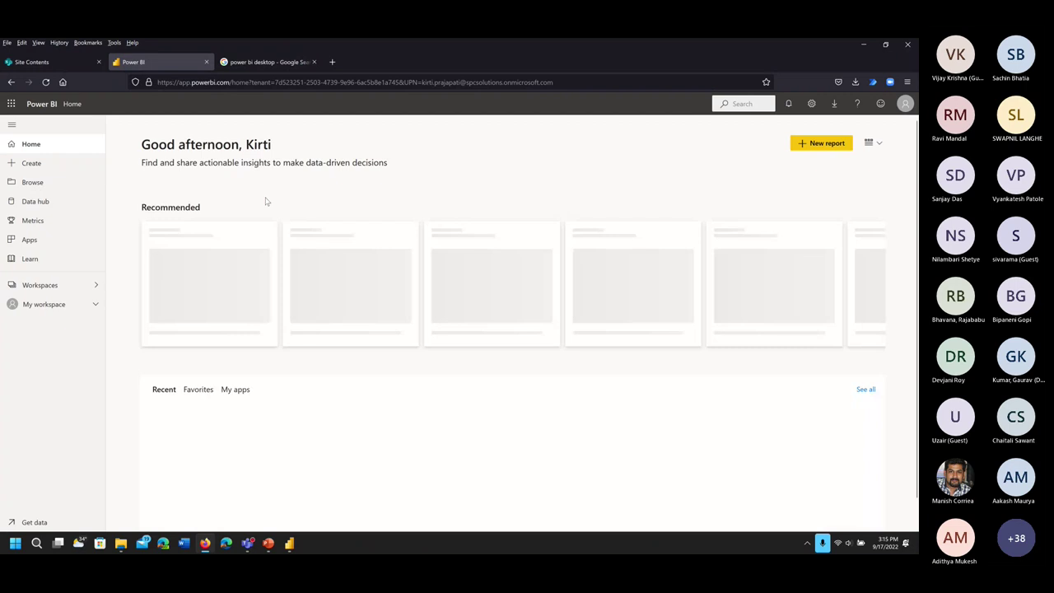
Examine the Power BI service home page's greeting, layout and navigation pane, outlining the pane with a temporary screen capture
triple_click(174, 147)
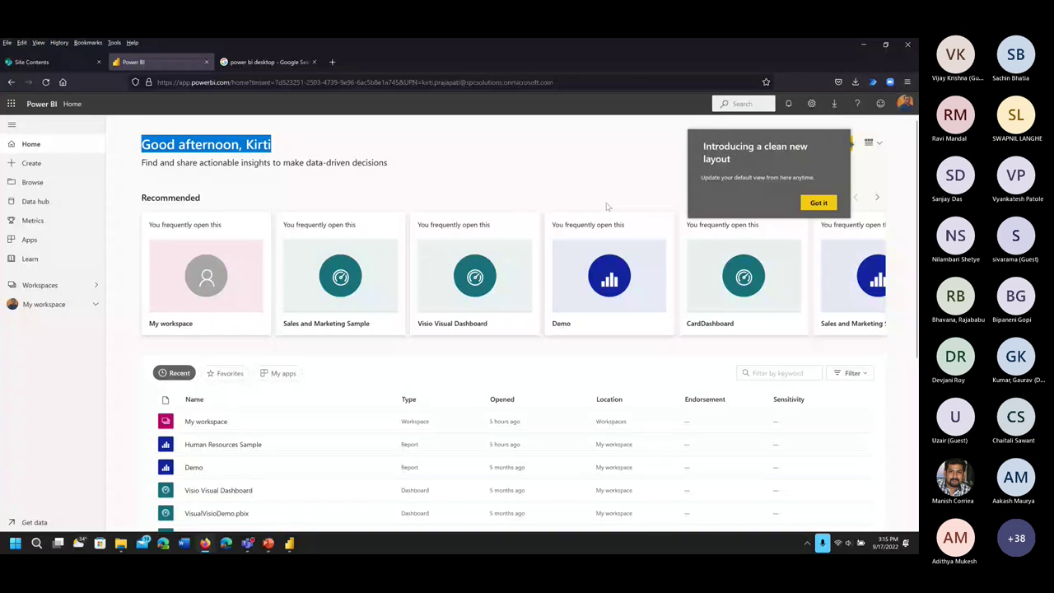
left_click(607, 206)
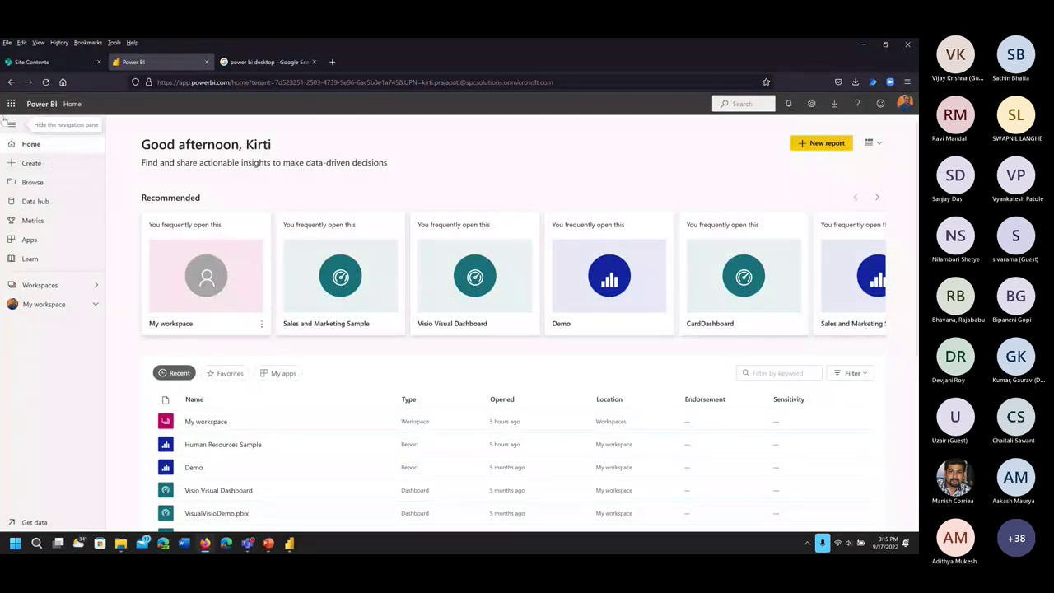
left_click(11, 125)
left_click(12, 125)
key("Print")
left_click_drag(2, 115, 122, 354)
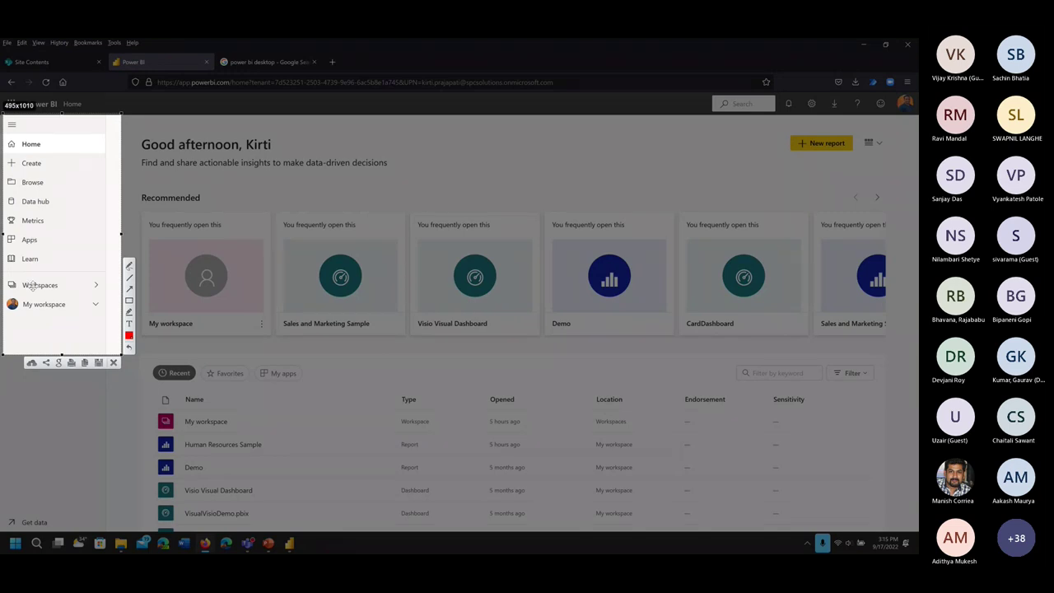
key("Escape")
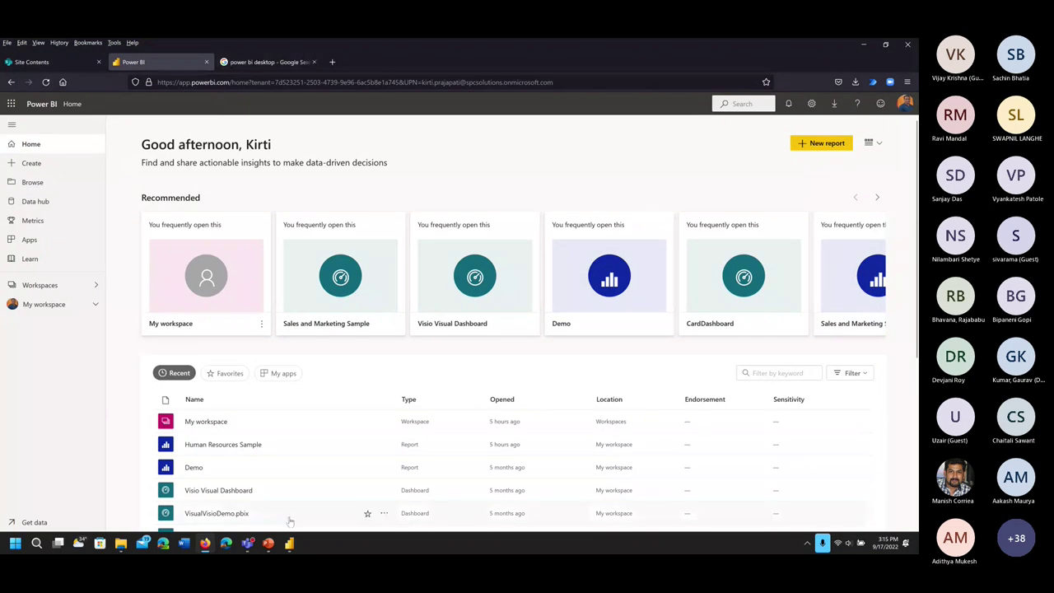
Switch to Power BI Desktop, start saving the report as a Power BI file, and browse to the PL-300 folder
left_click(289, 543)
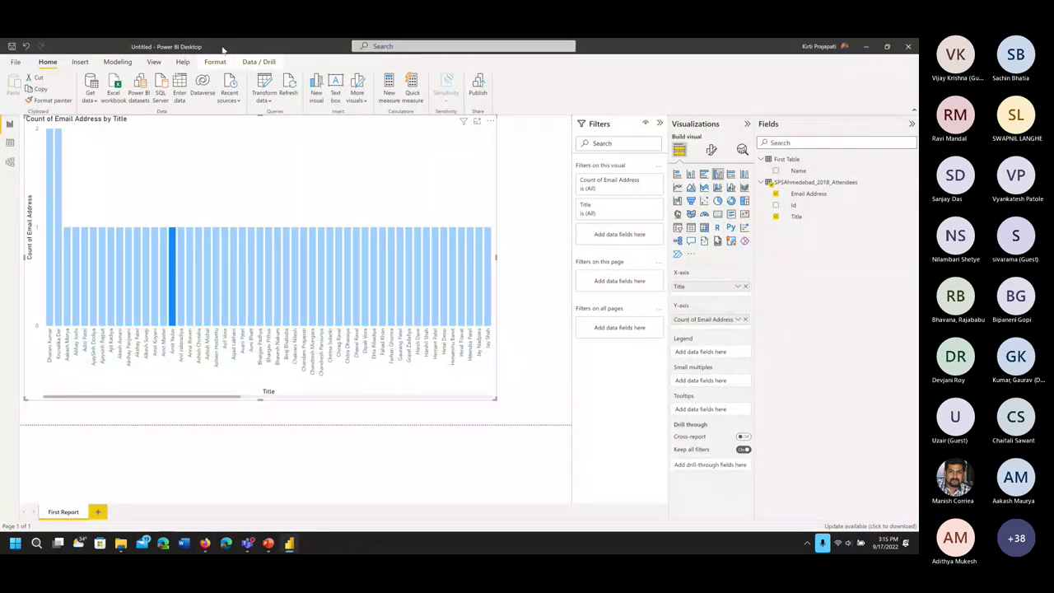
left_click(15, 63)
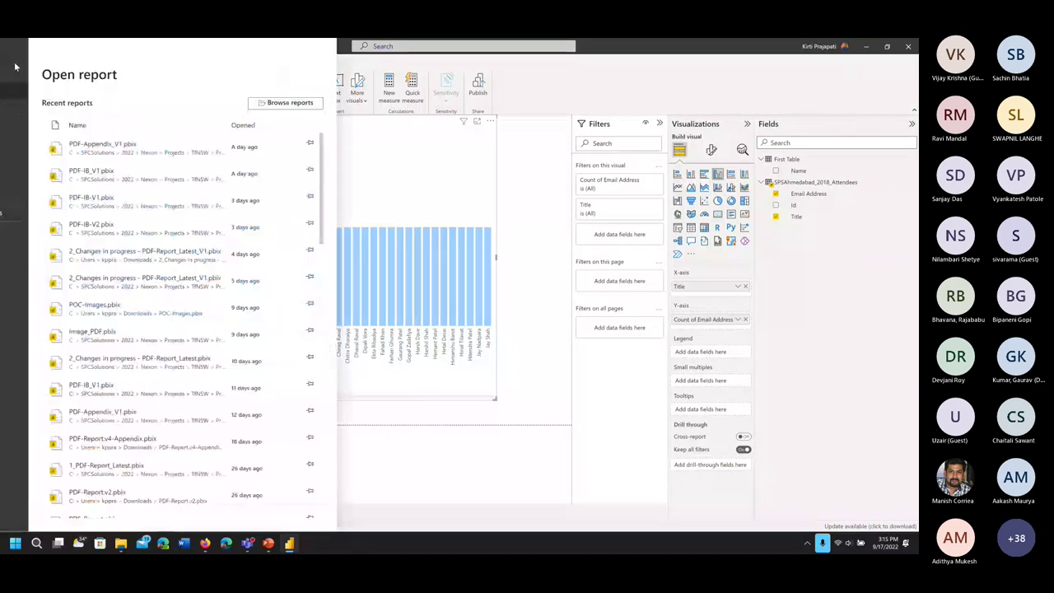
left_click(15, 66)
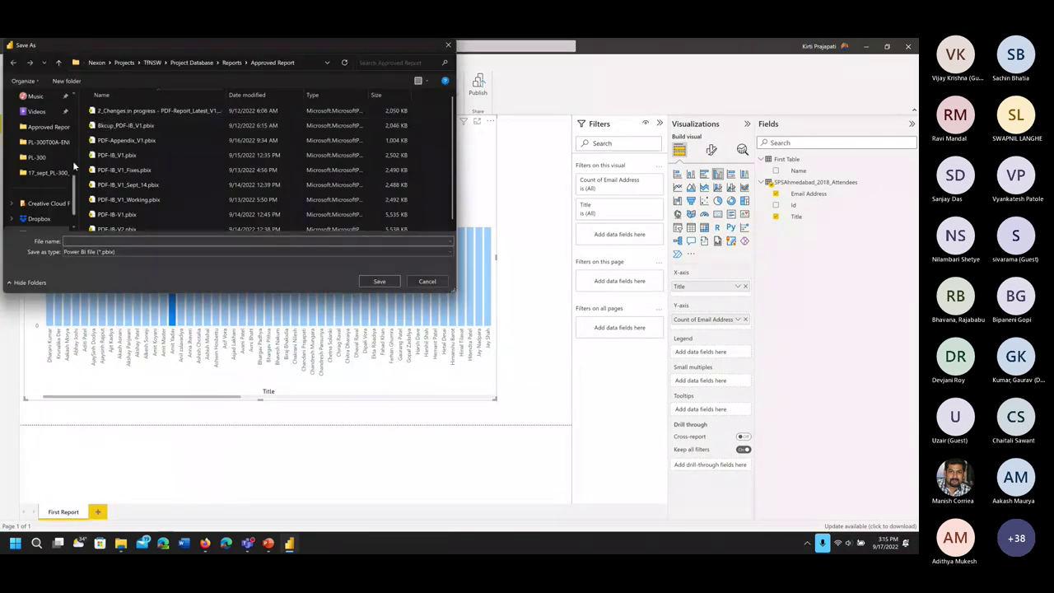
left_click(100, 63)
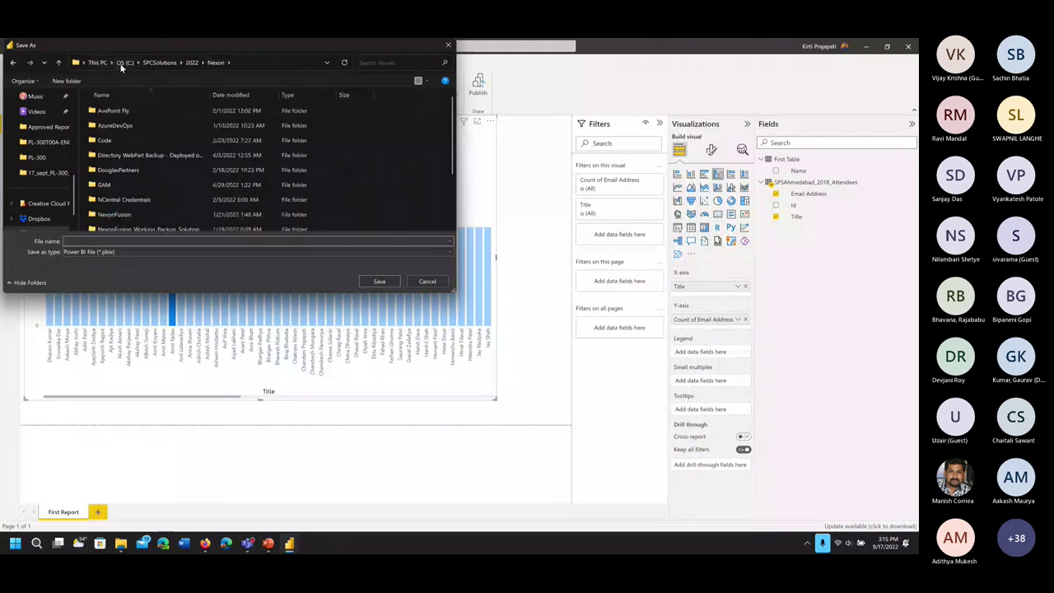
left_click(124, 64)
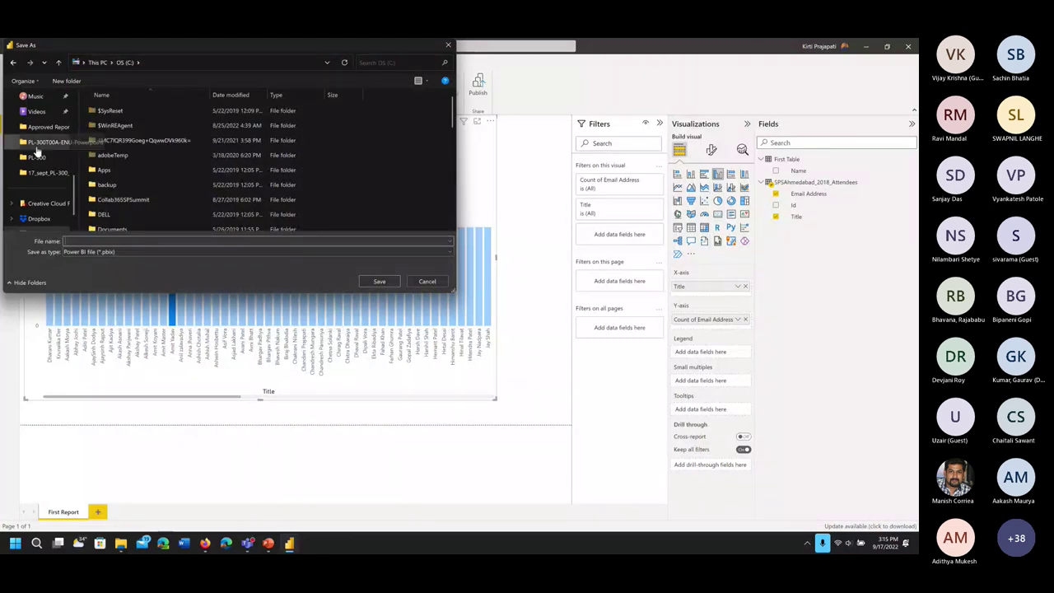
left_click(37, 157)
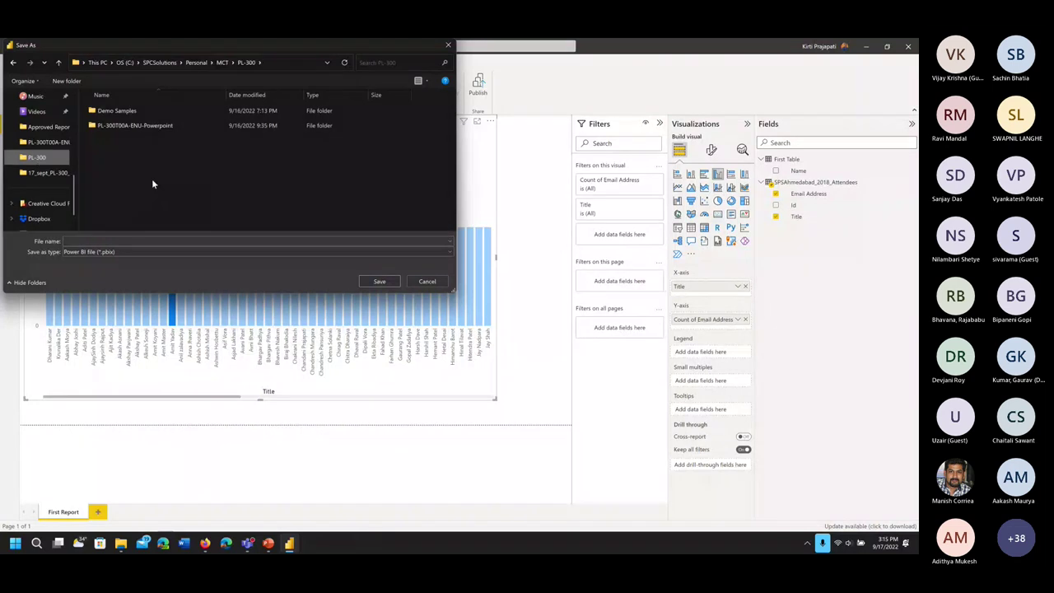
Name the report file DemoReport1 and save it in the PL-300 folder
left_click(93, 240)
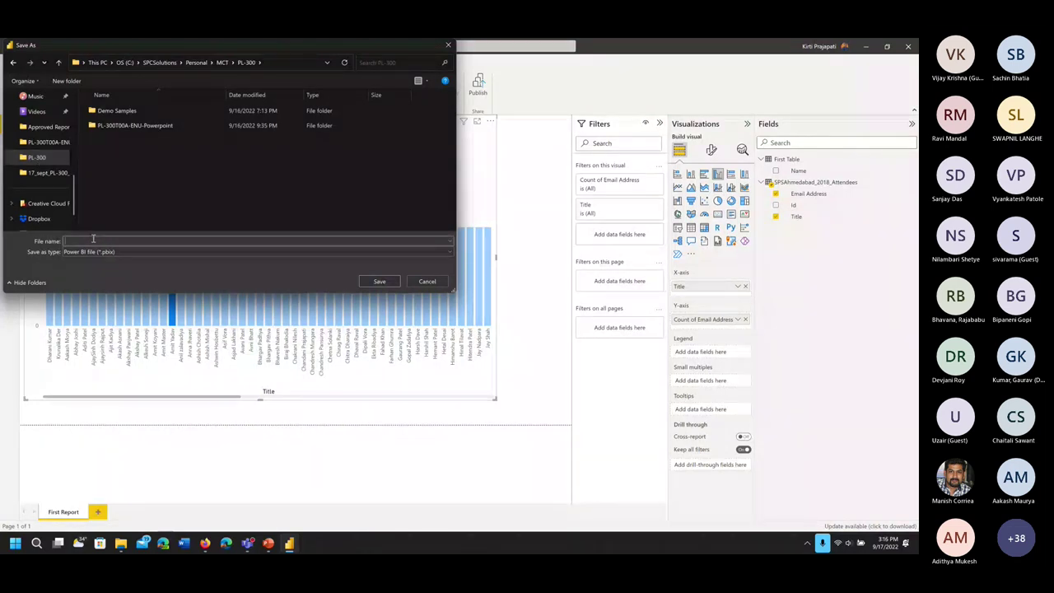
type("DemoReport")
key("Print")
left_click_drag(53, 219, 144, 281)
key("Escape")
left_click(380, 282)
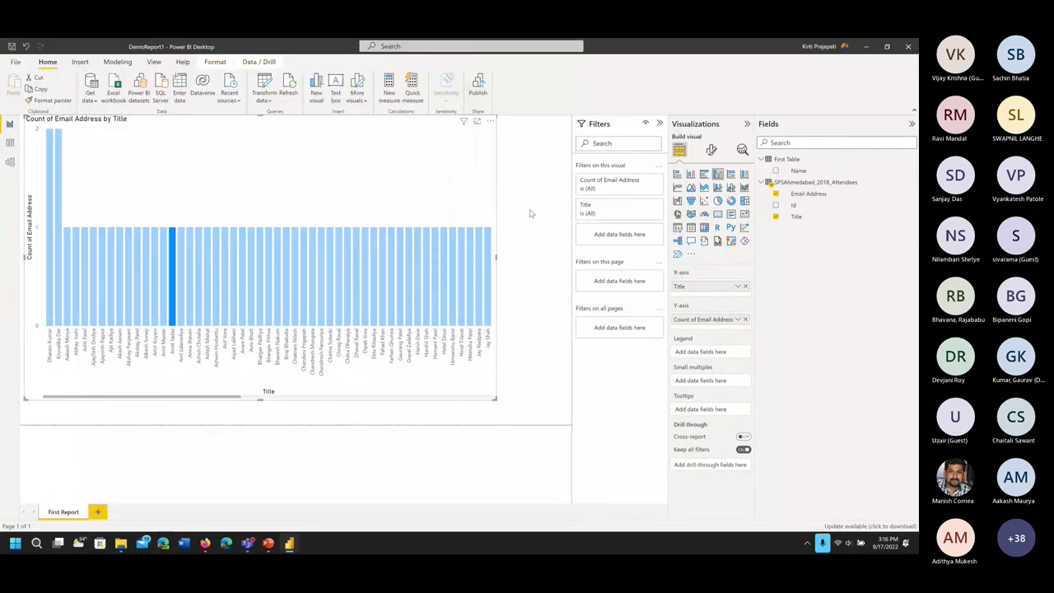
Return to the Power BI service, view the available workspaces, and try to create a new workspace
left_click(866, 47)
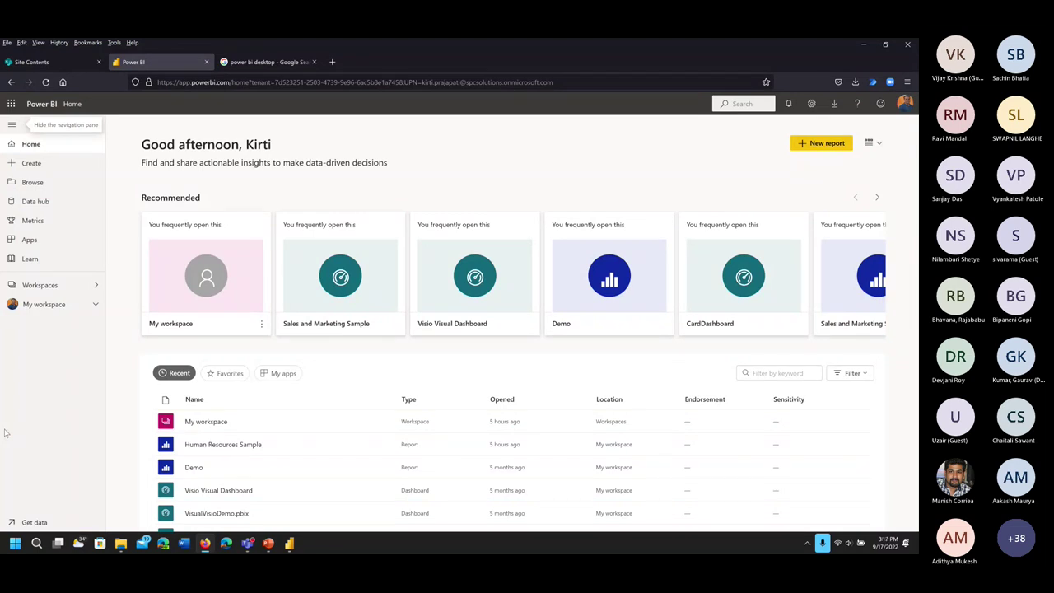
left_click(33, 285)
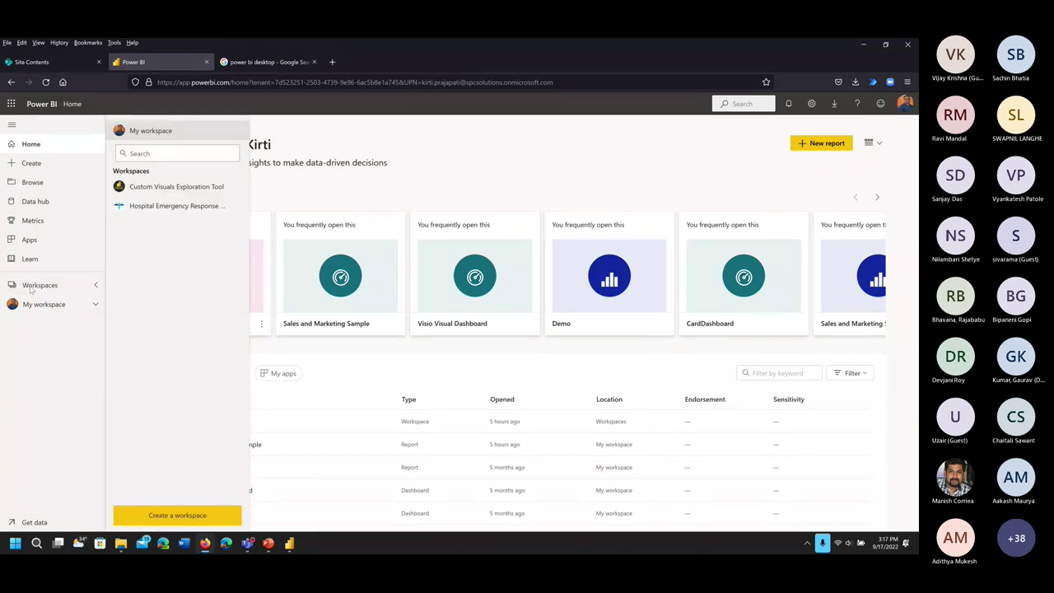
left_click(42, 287)
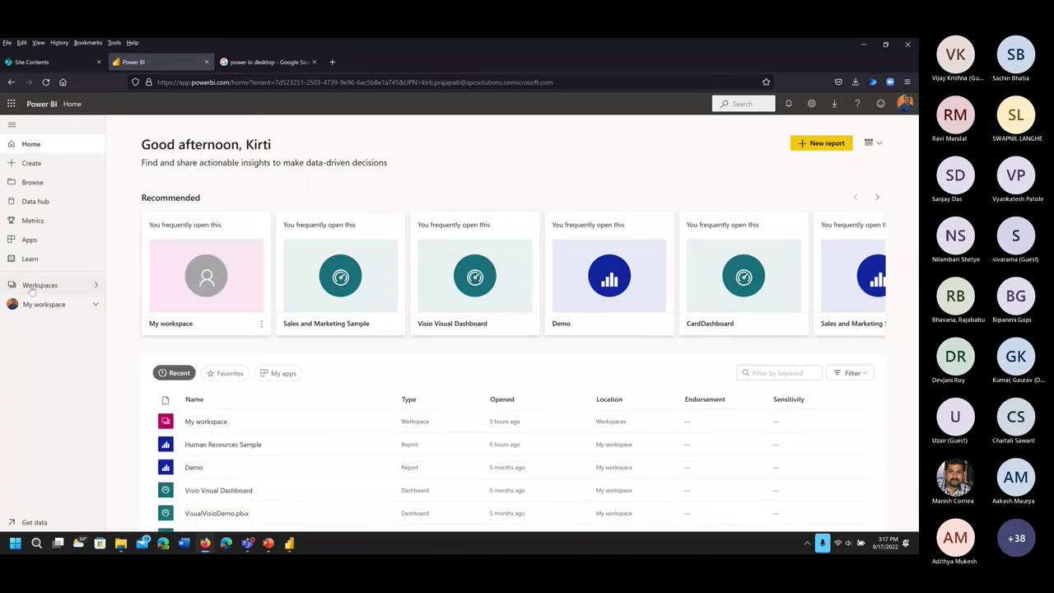
left_click(37, 286)
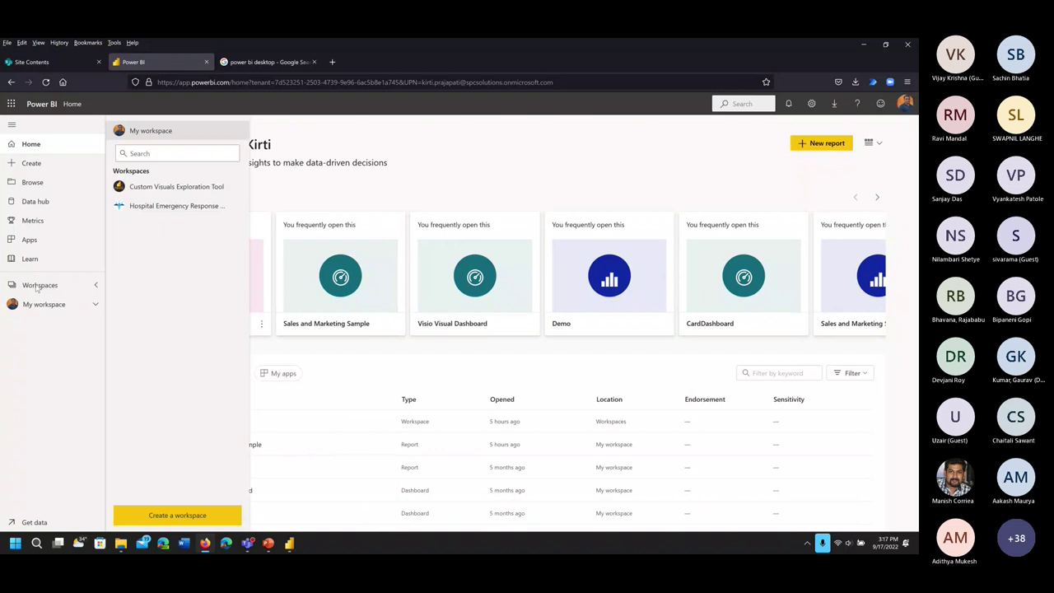
left_click(176, 516)
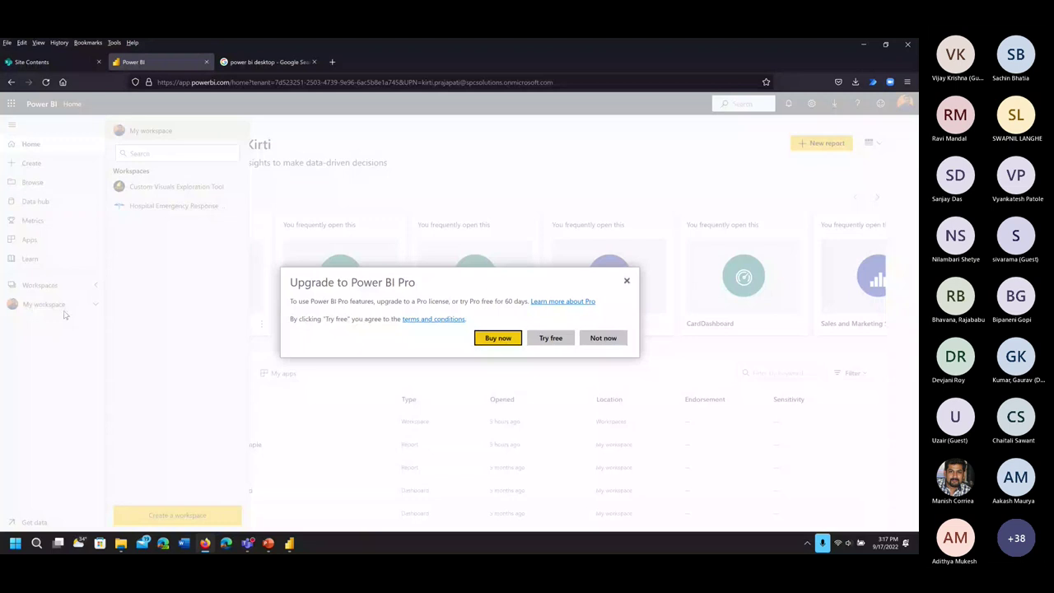
left_click(626, 282)
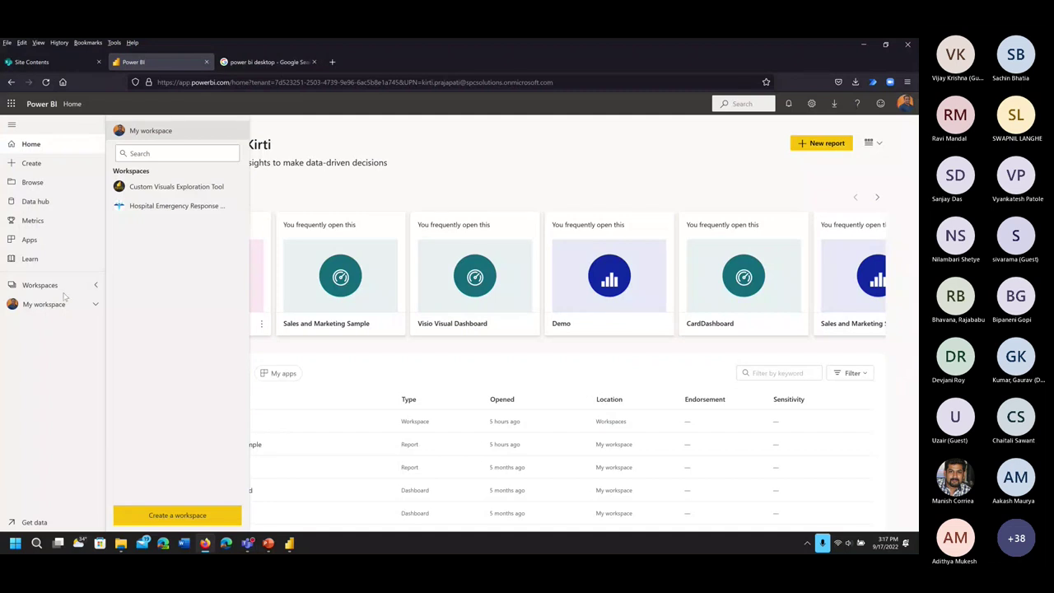
Outline the My workspace entry in the navigation pane with a temporary screen capture, and open that workspace
key("super+shift+s")
left_click_drag(1, 290, 105, 322)
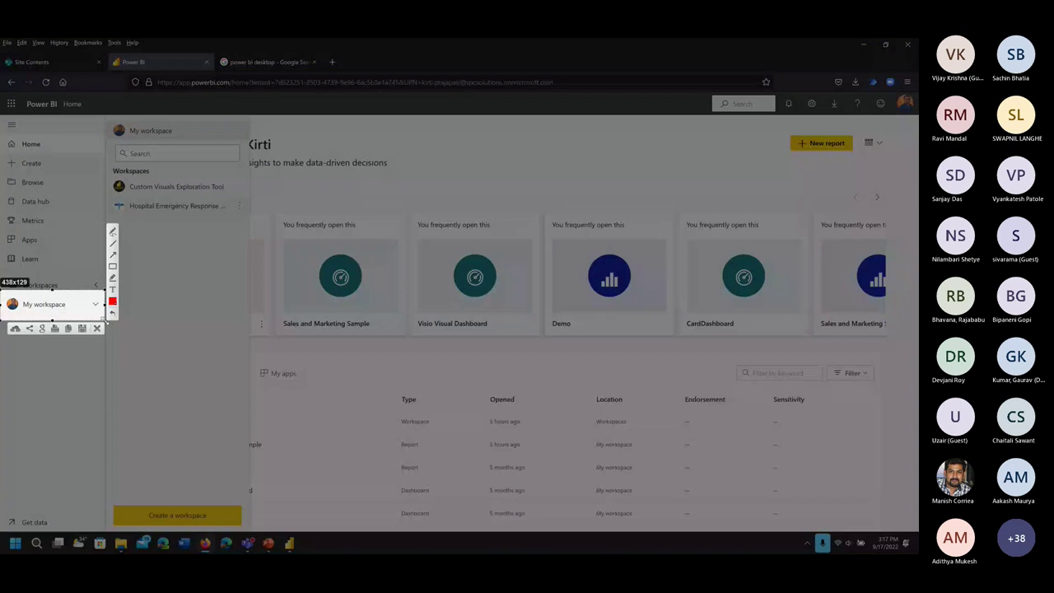
key("ctrl+c")
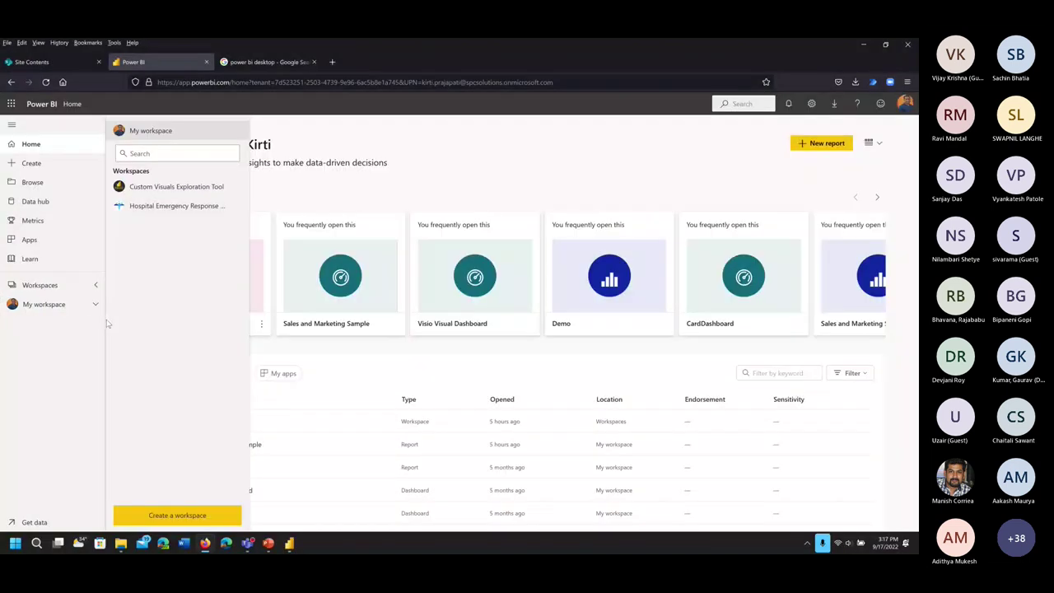
left_click(45, 306)
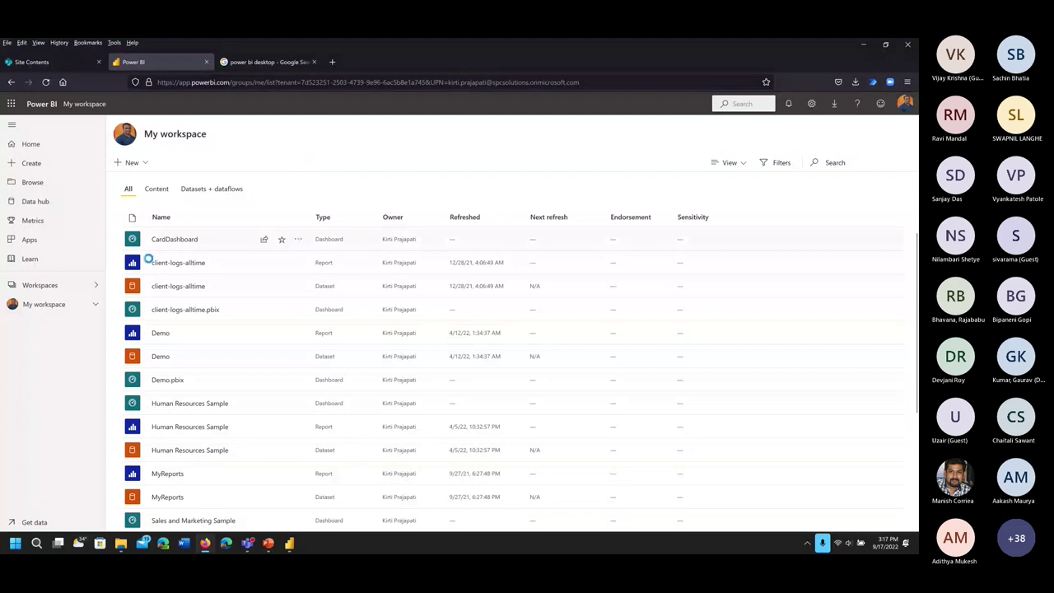
Examine My workspace's content list and heading, outlining each with a temporary screen capture
key("super+shift+s")
mouse_move(105, 145)
left_mouse_down()
mouse_move(306, 305)
mouse_move(728, 525)
mouse_move(742, 522)
left_mouse_up()
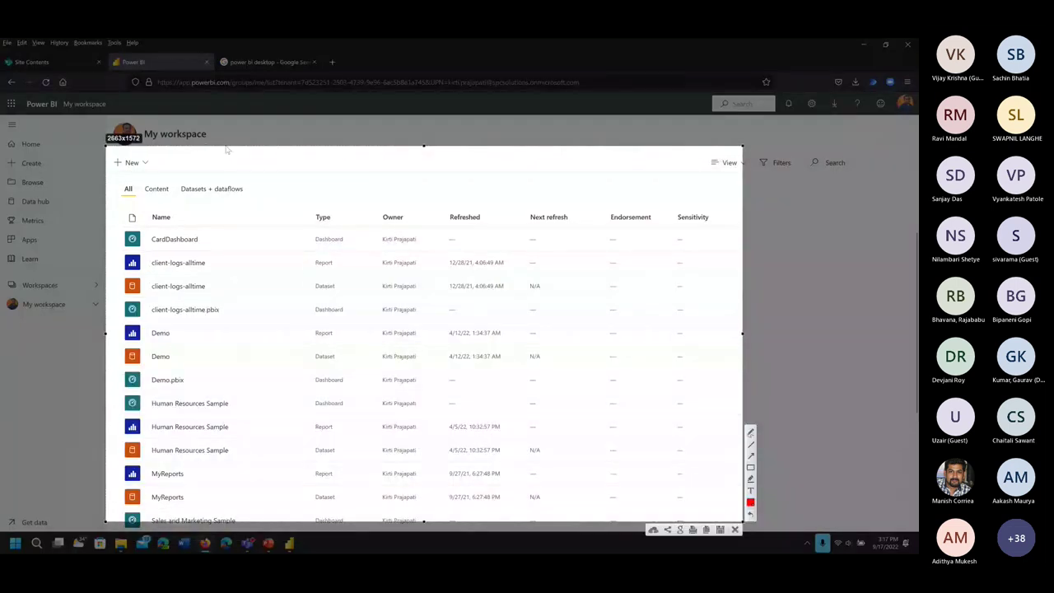
key("Escape")
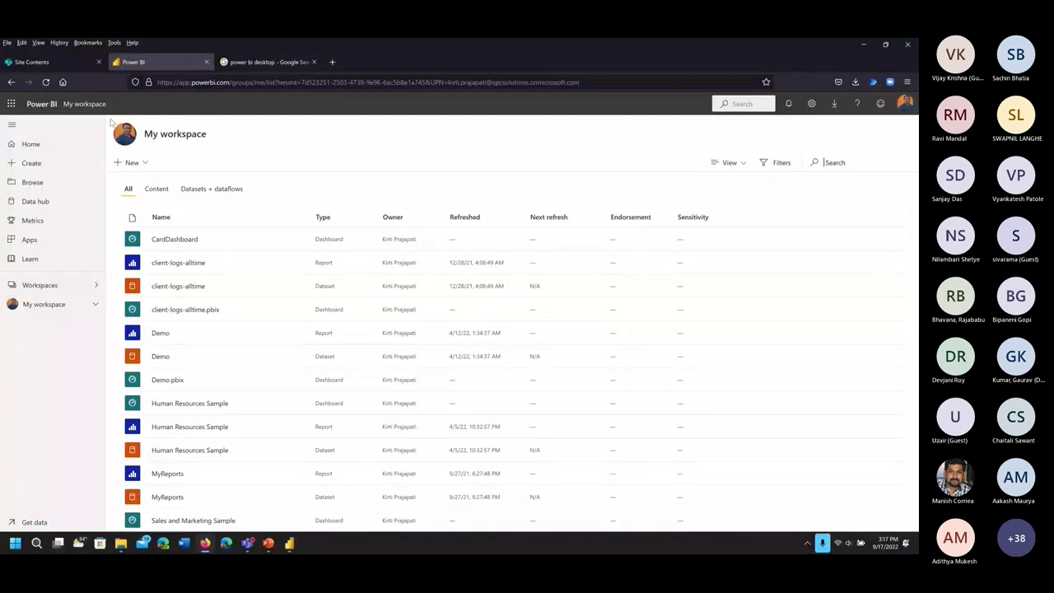
key("super+shift+s")
left_click_drag(107, 116, 241, 161)
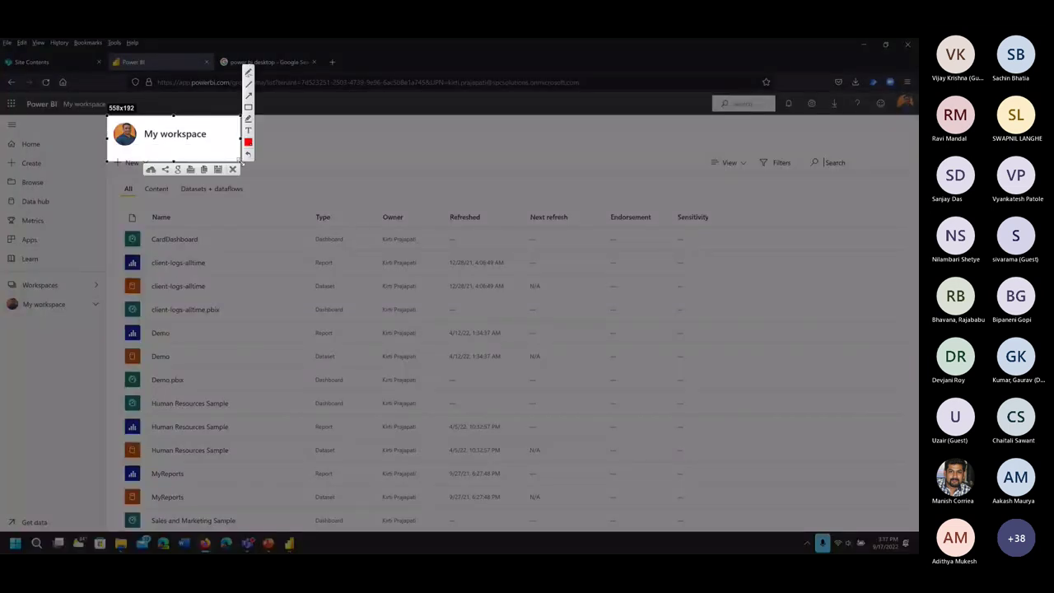
key("ctrl+c")
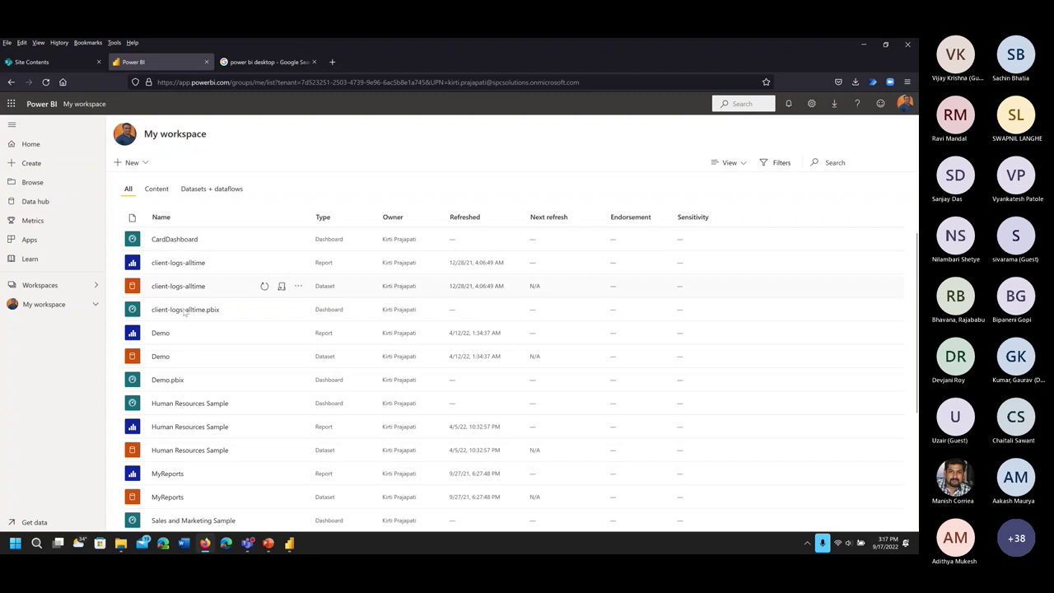
Check the saved report's name in Power BI Desktop, and look for it among My workspace's items in the browser
left_click(289, 543)
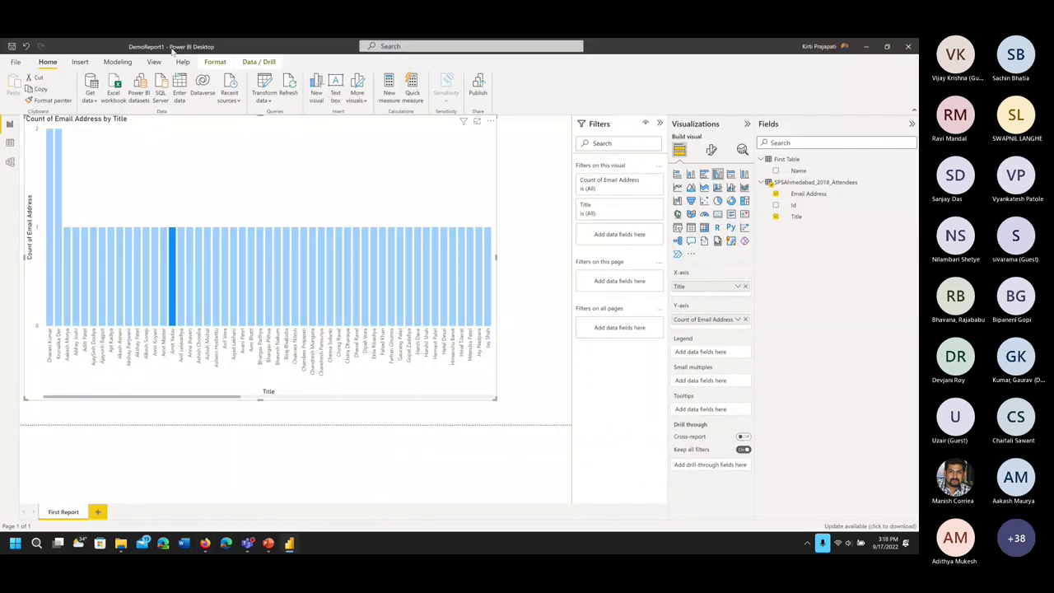
left_click(866, 46)
scroll(224, 340, "down", 3)
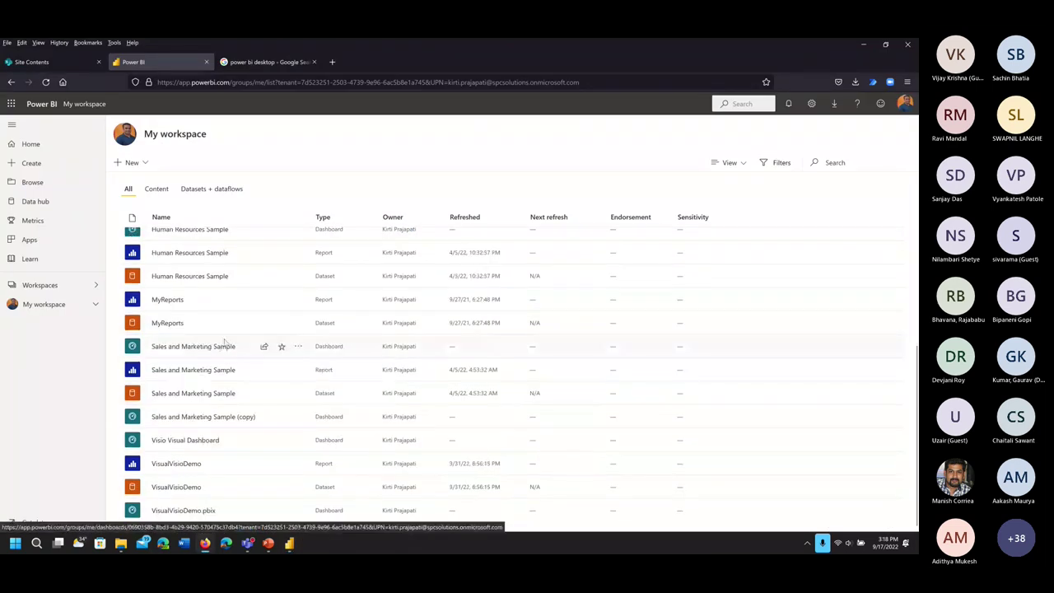
scroll(235, 341, "up", 3)
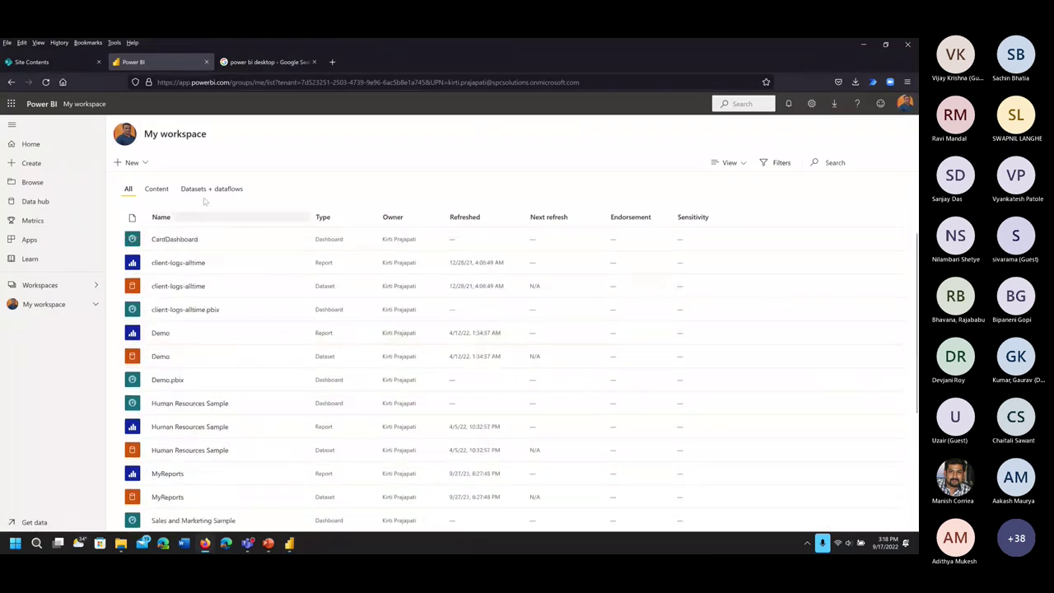
Search the Power BI service for DemoReport, and close the search results to return to My workspace
left_click(742, 104)
type("DemoRepor")
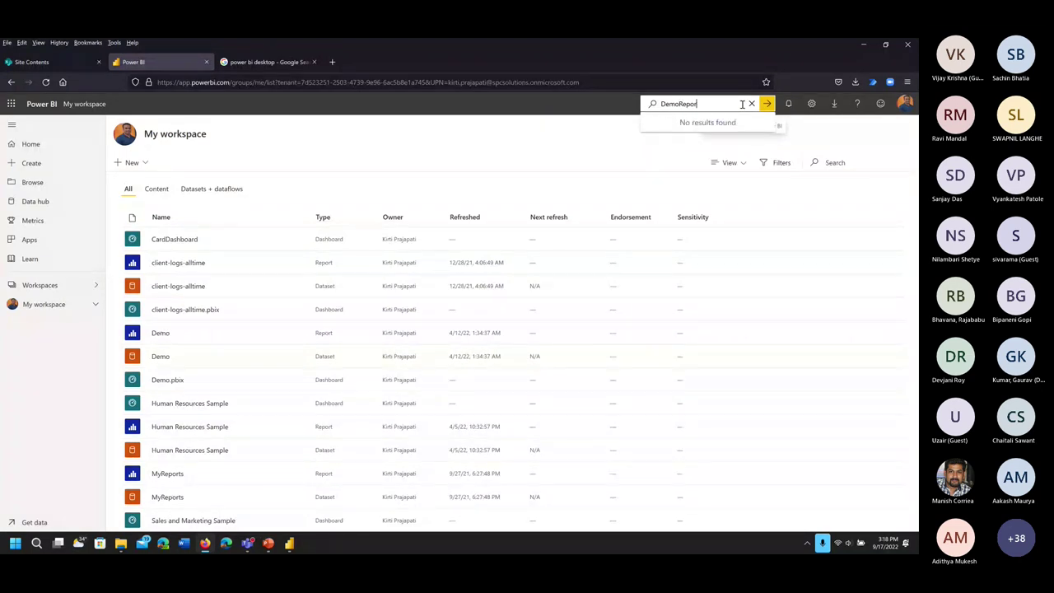
type("t")
key("Return")
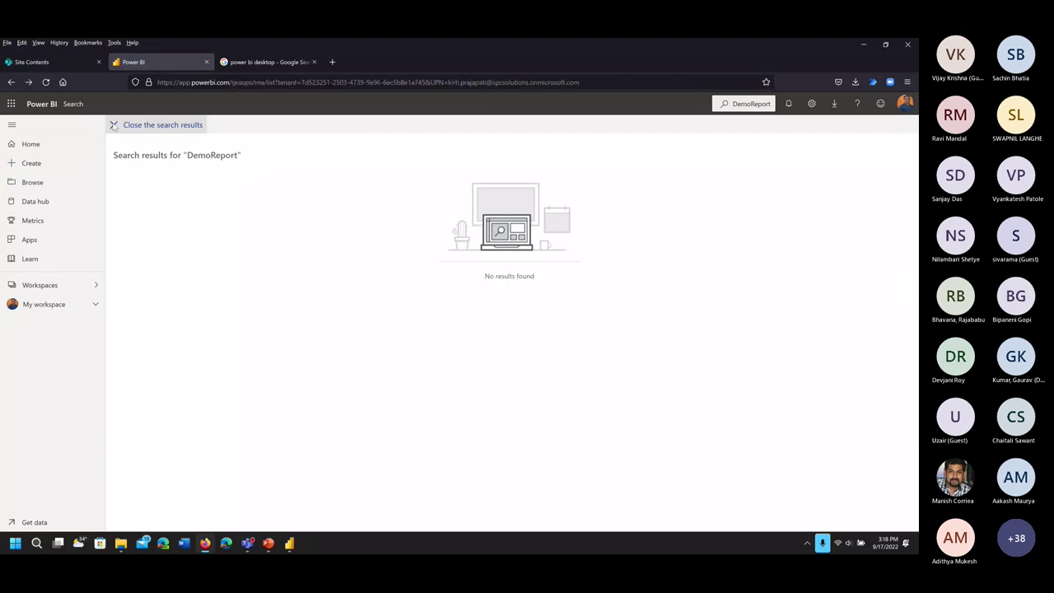
left_click(114, 125)
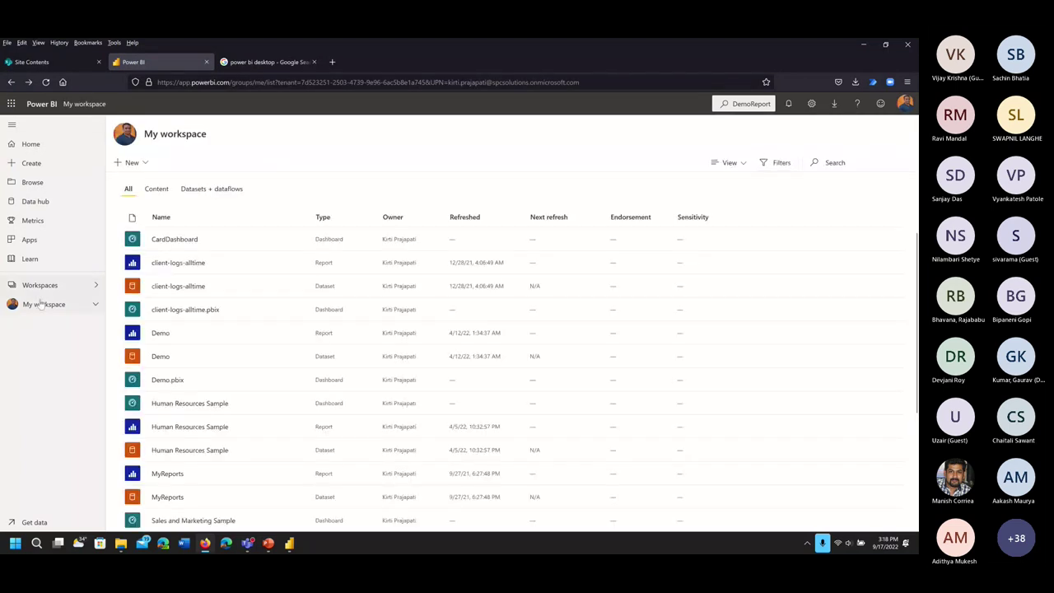
Close the Google search browser tab, and outline the Publish command in Power BI Desktop with a temporary screen capture
left_click(316, 63)
left_click(291, 545)
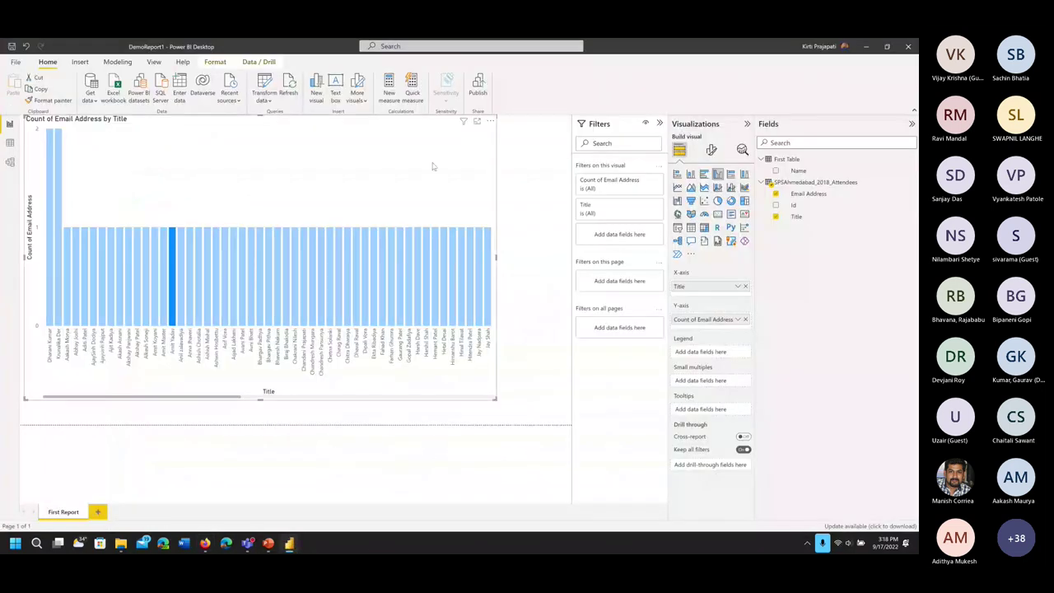
key("super+shift+s")
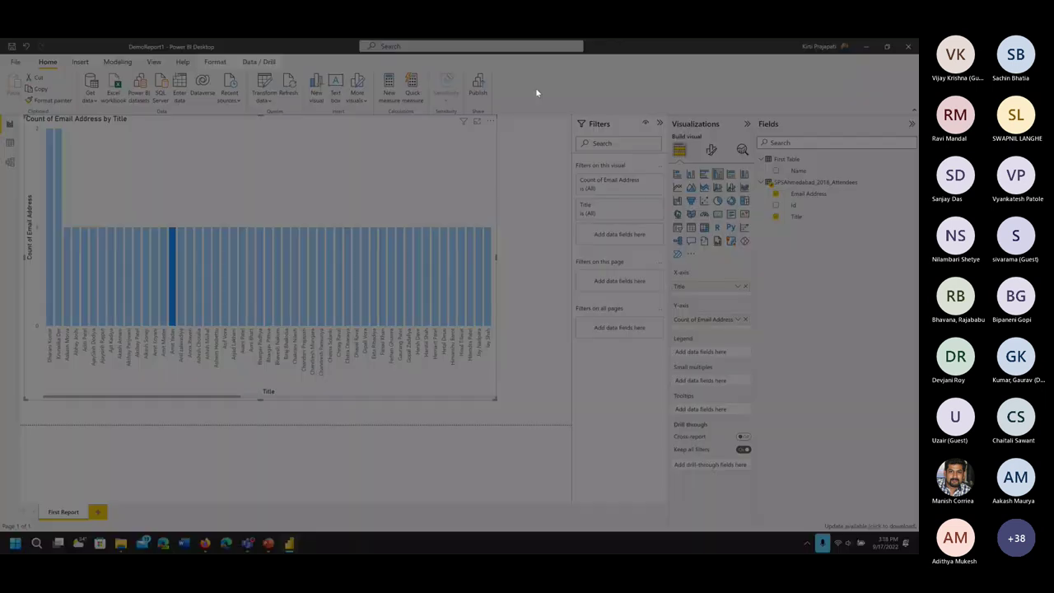
left_click_drag(435, 55, 522, 120)
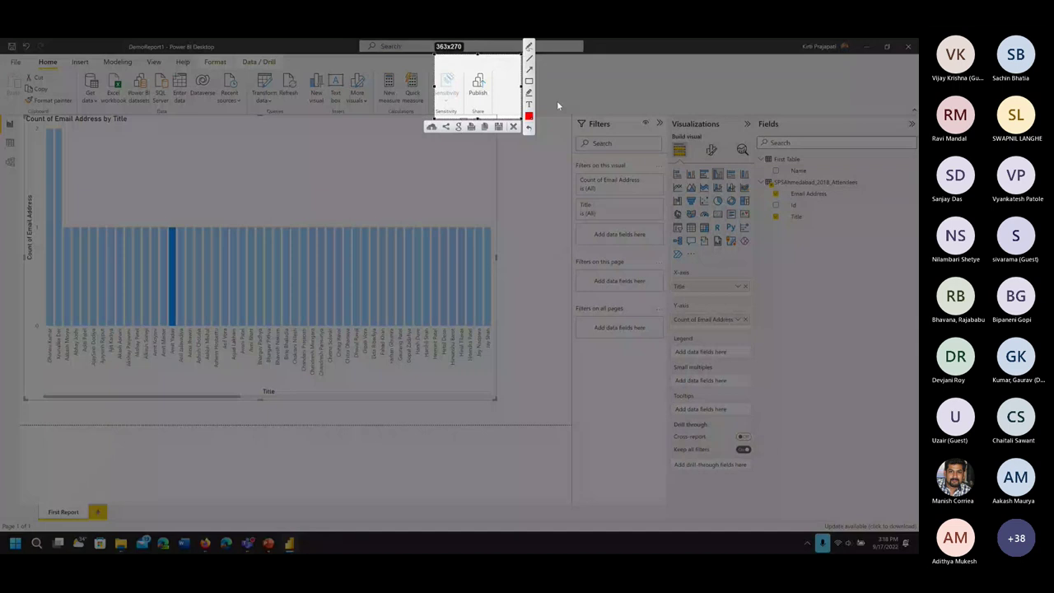
key("ctrl+c")
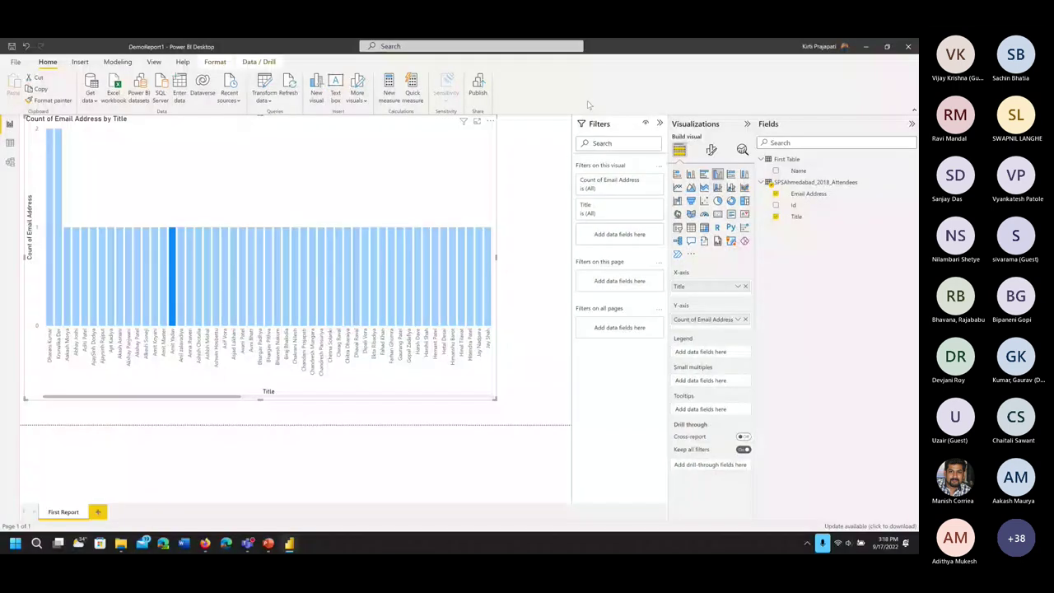
Publish the report to My workspace, filtering the destinations by "my", and outline the publishing result with a screen capture
left_click(480, 85)
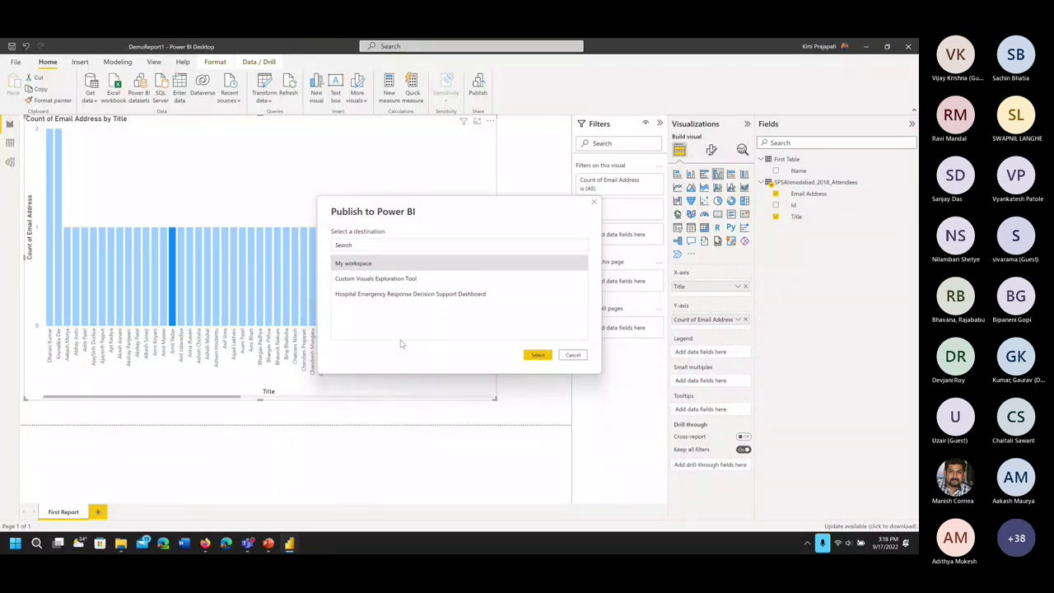
left_click(363, 245)
type("my")
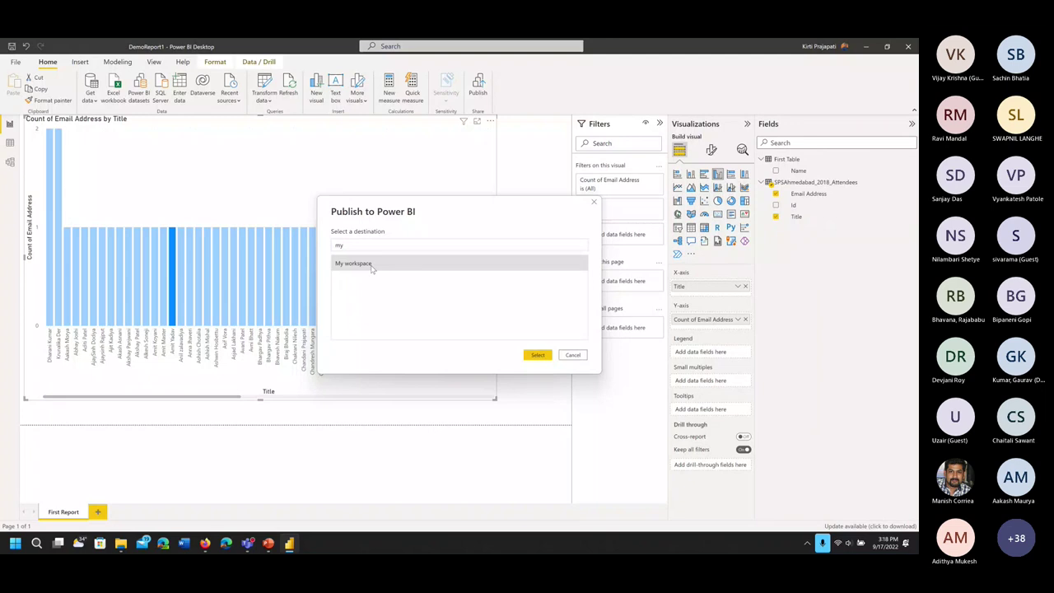
left_click(537, 355)
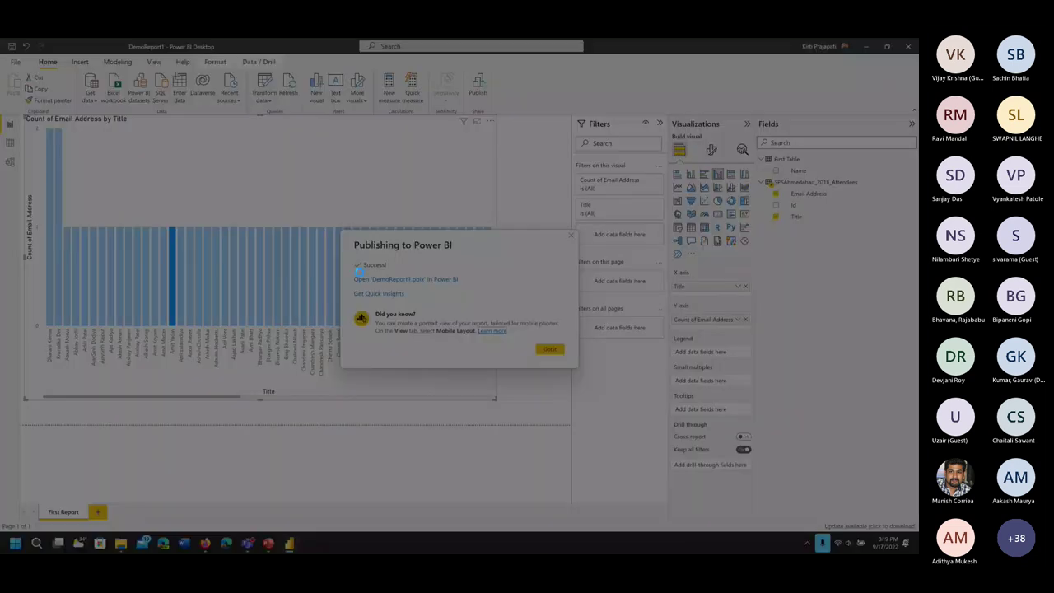
mouse_move(341, 230)
left_mouse_down()
mouse_move(412, 305)
mouse_move(580, 368)
left_mouse_up()
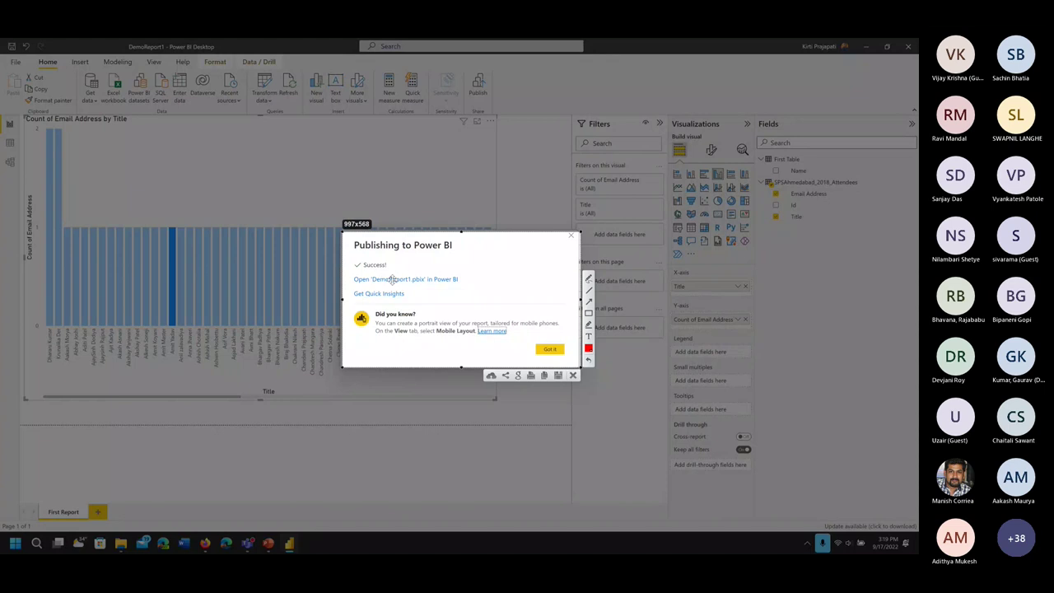
Switch to My workspace in the browser, and outline the DemoReport1 report and dataset rows with a temporary screen capture
key("ctrl+c")
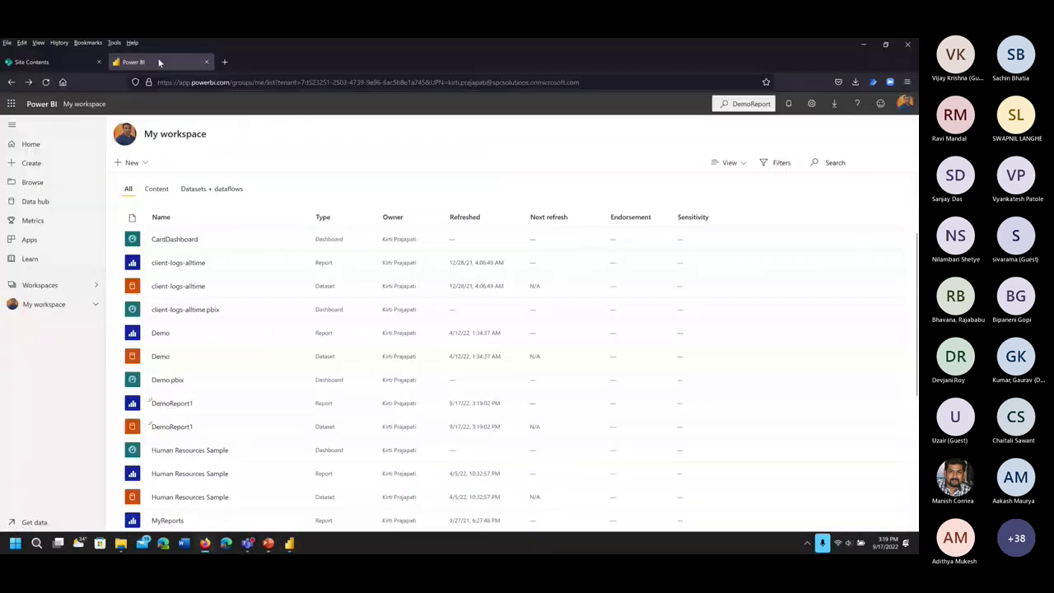
left_click(269, 543)
scroll(362, 361, "down", 3)
scroll(363, 361, "up", 1)
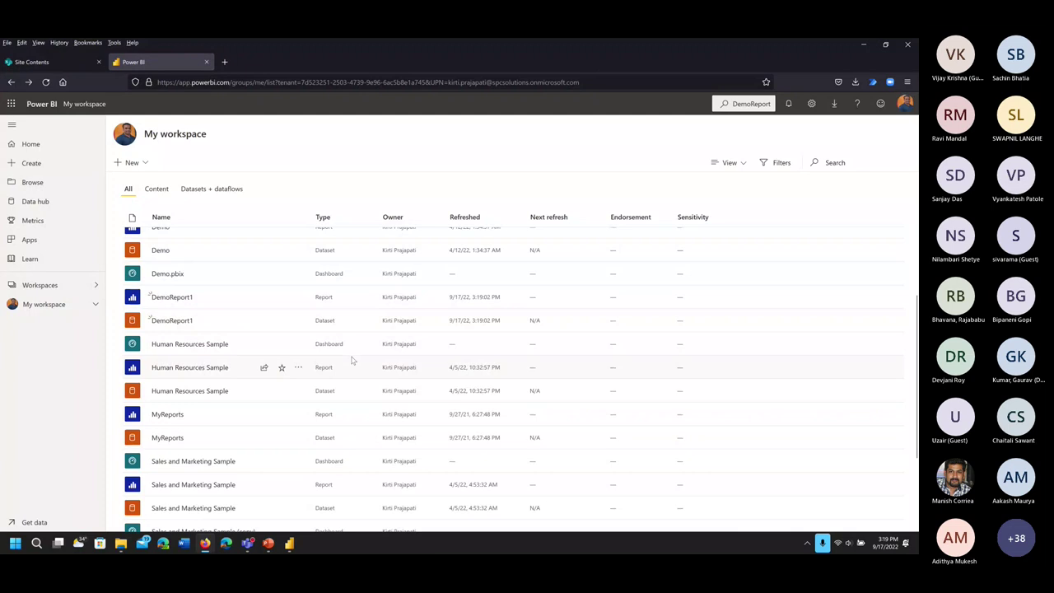
key("super+shift+s")
mouse_move(112, 282)
left_mouse_down()
mouse_move(149, 305)
mouse_move(499, 349)
mouse_move(632, 334)
left_mouse_up()
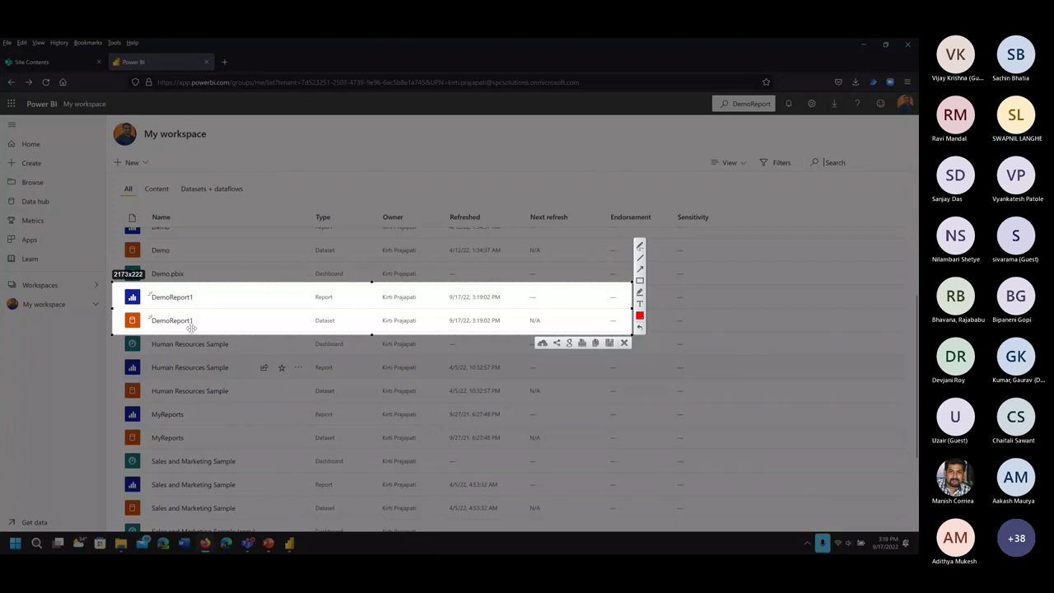
key("ctrl+c")
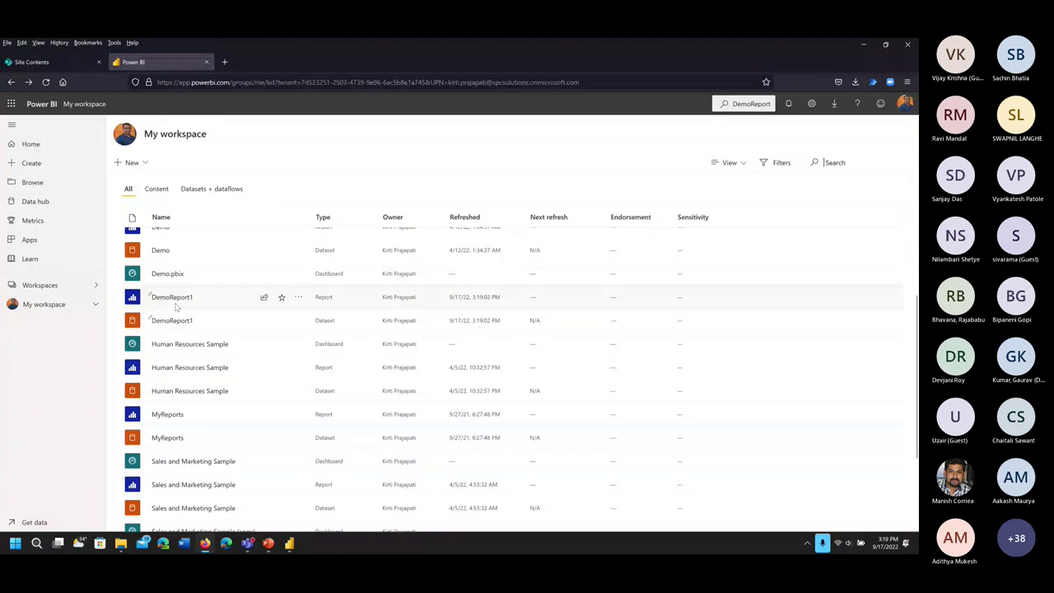
Dismiss the publishing result in Power BI Desktop, and enlarge the My workspace page in the browser to 120%
key("alt+Tab")
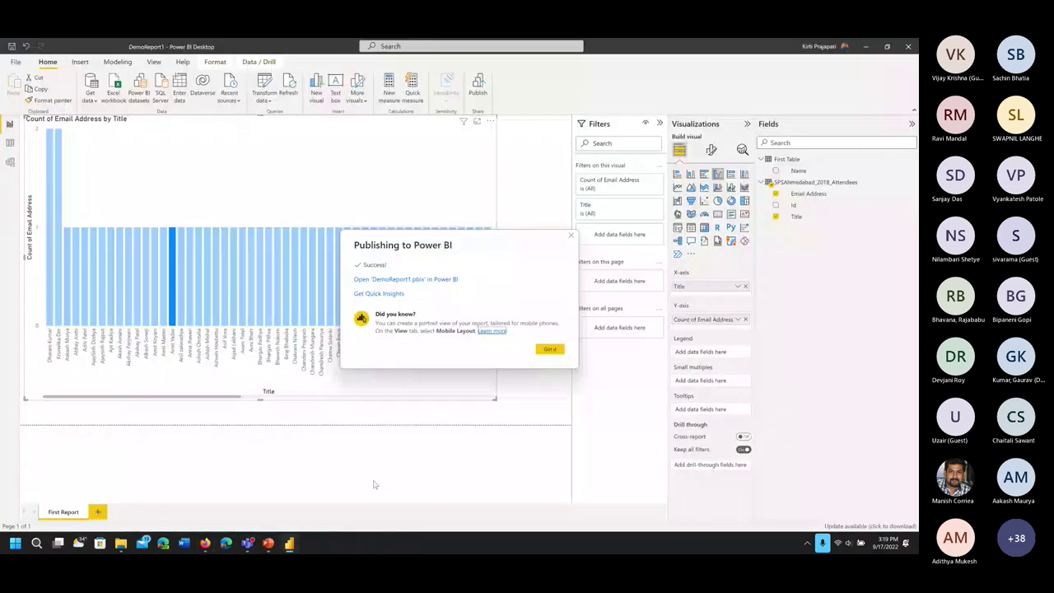
left_click(549, 349)
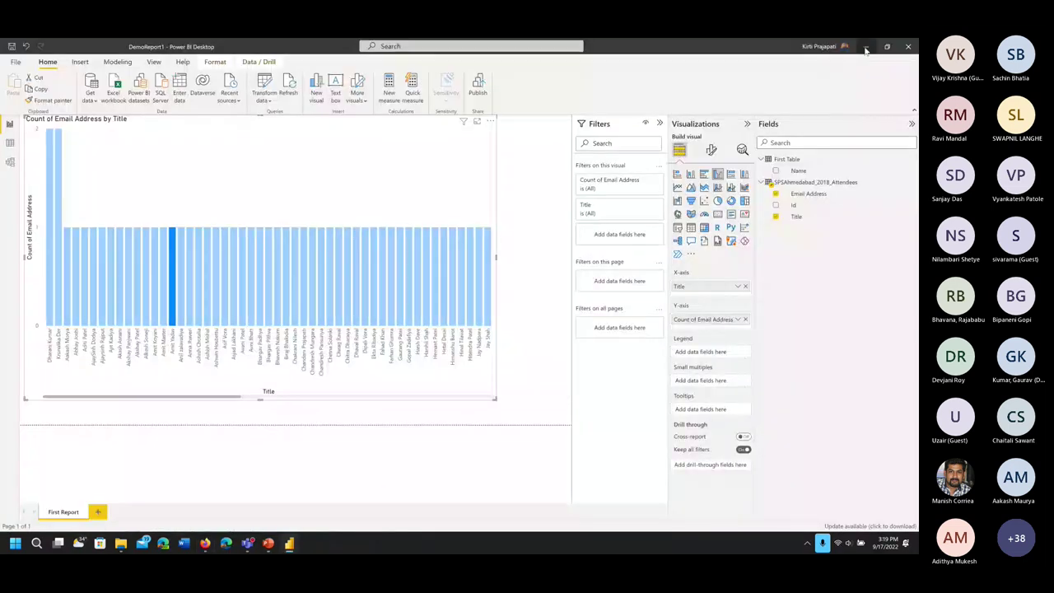
left_click(865, 48)
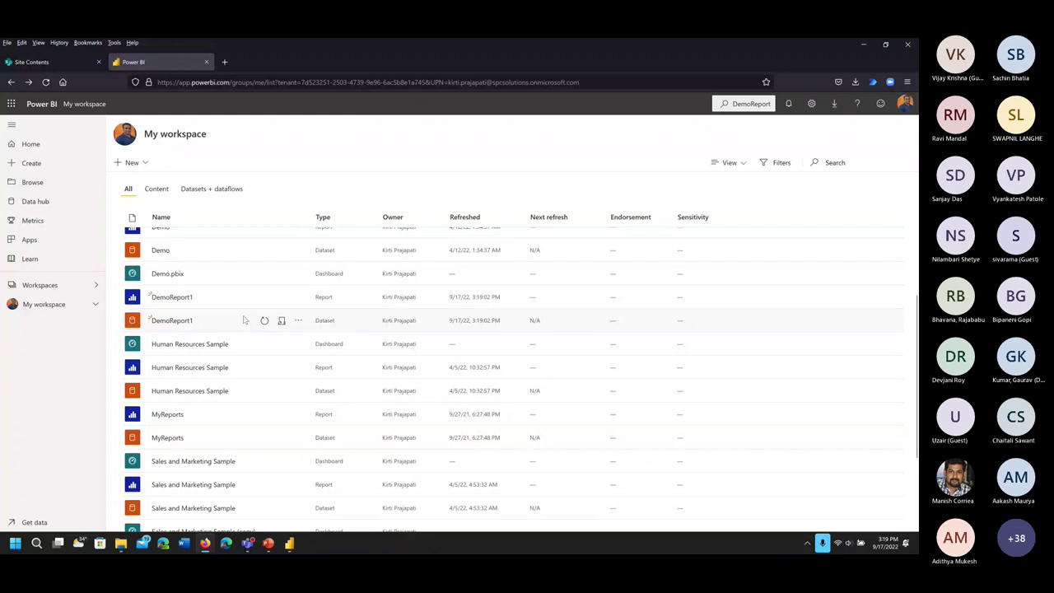
key("ctrl+plus")
key("ctrl+plus")
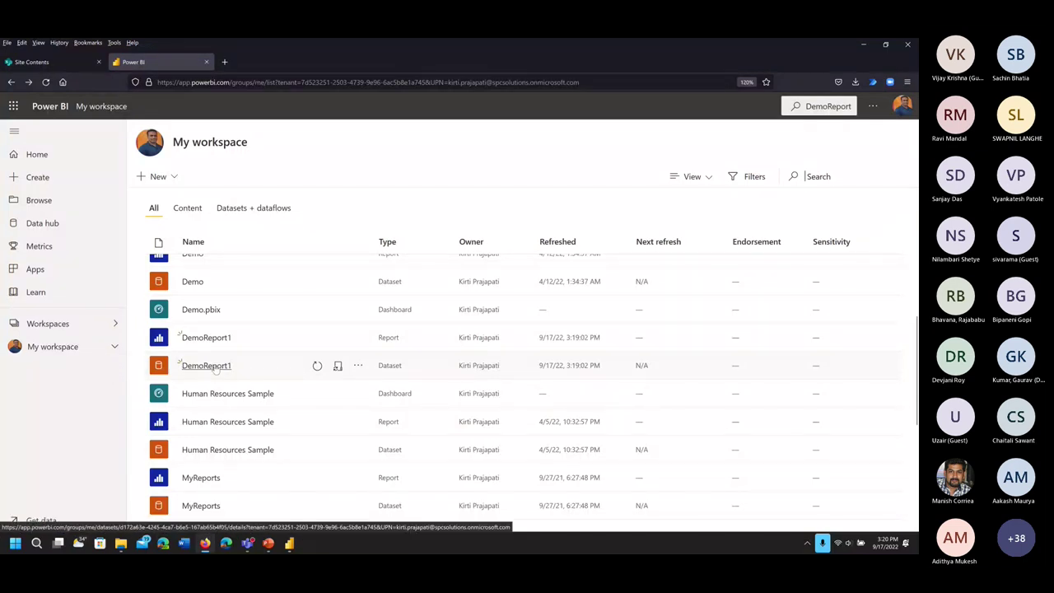
Outline the tables and fields list in Power BI Desktop with a temporary screen capture, and return to the browser
left_click(291, 544)
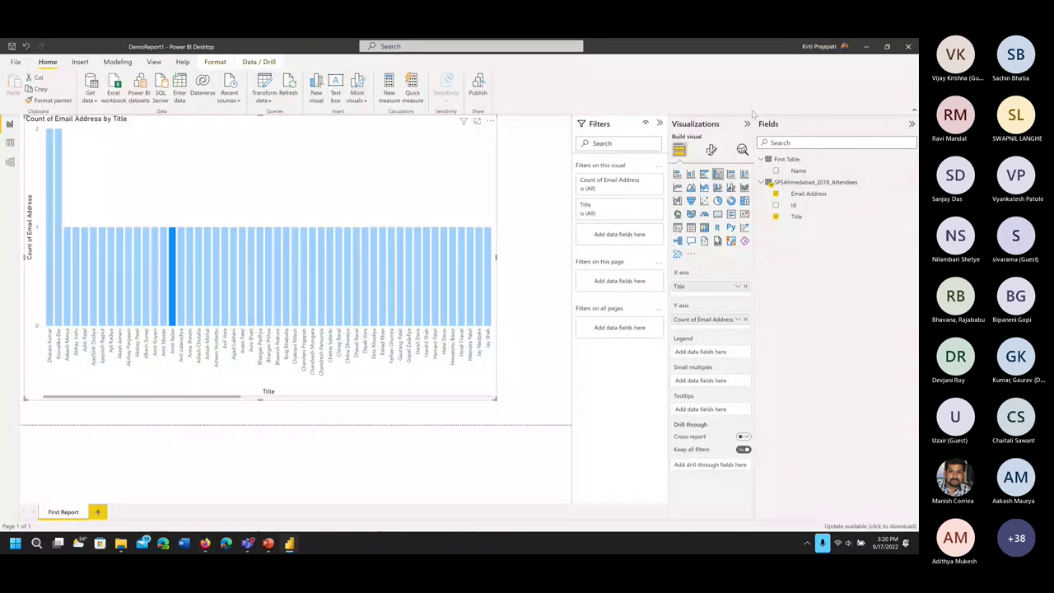
key("super+shift+s")
left_click_drag(746, 102, 901, 281)
left_click_drag(912, 276, 911, 277)
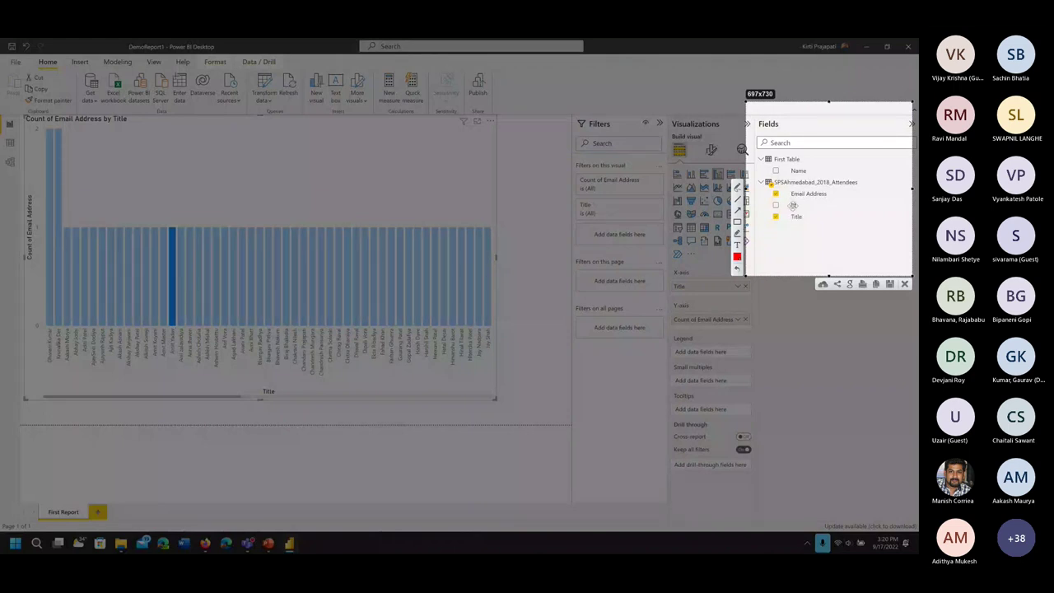
key("ctrl+c")
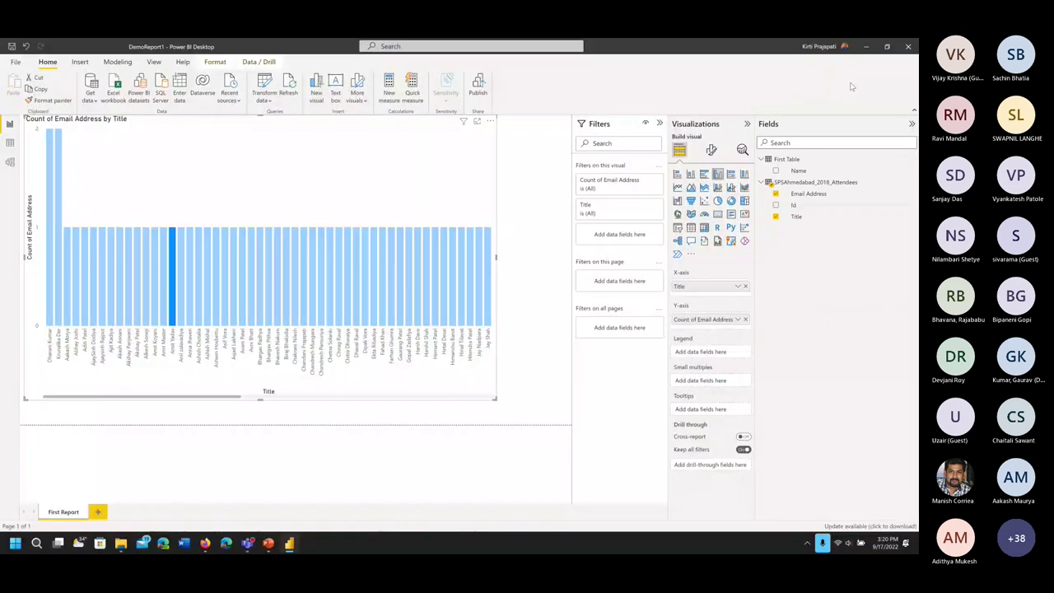
left_click(868, 47)
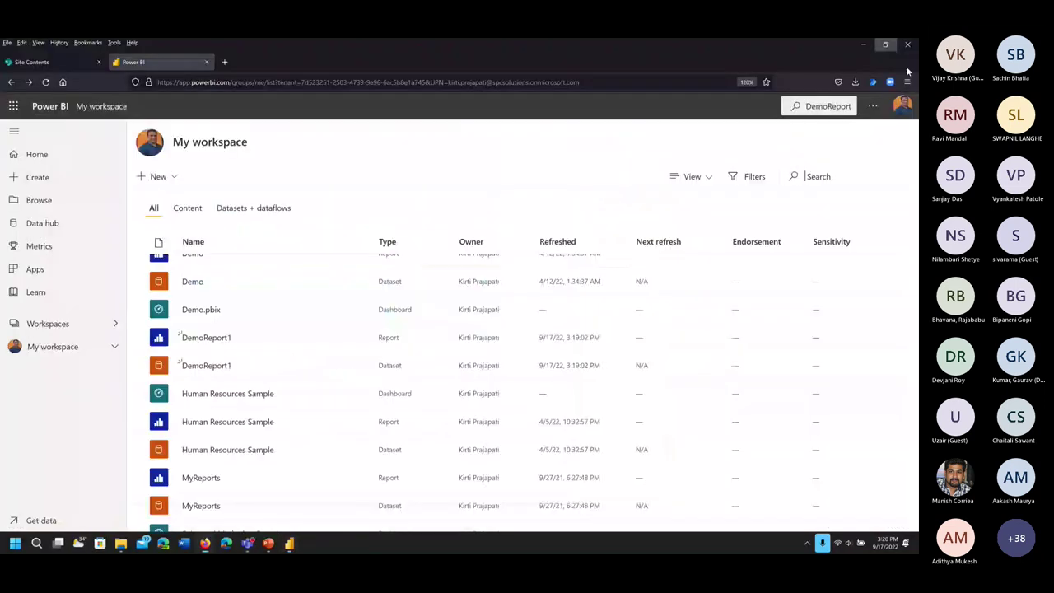
Open the DemoReport1 report from My workspace, and shrink the Power BI Desktop window for a side-by-side comparison
left_click(209, 338)
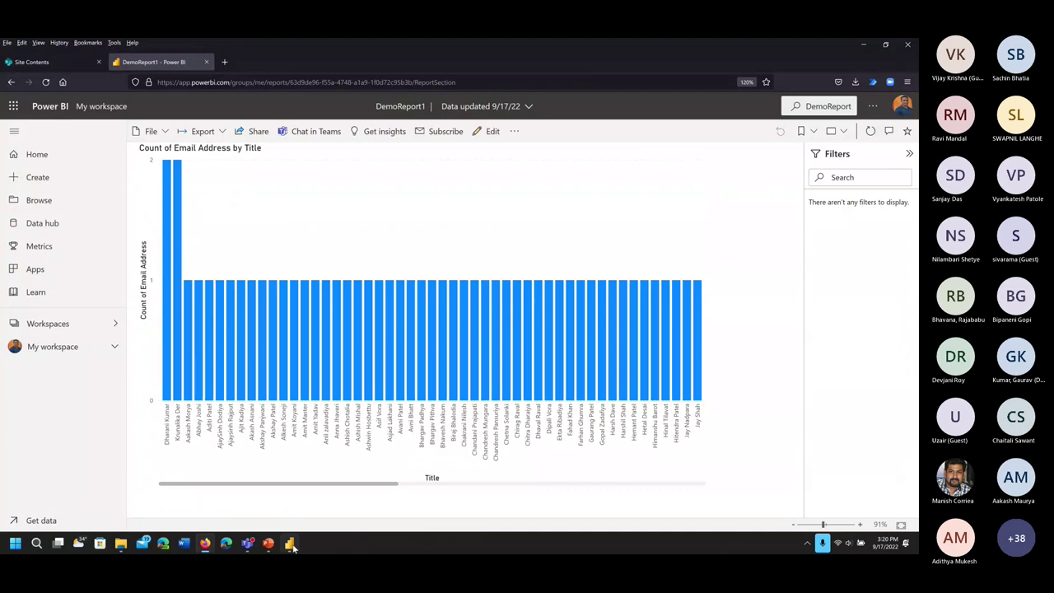
key("alt+Tab")
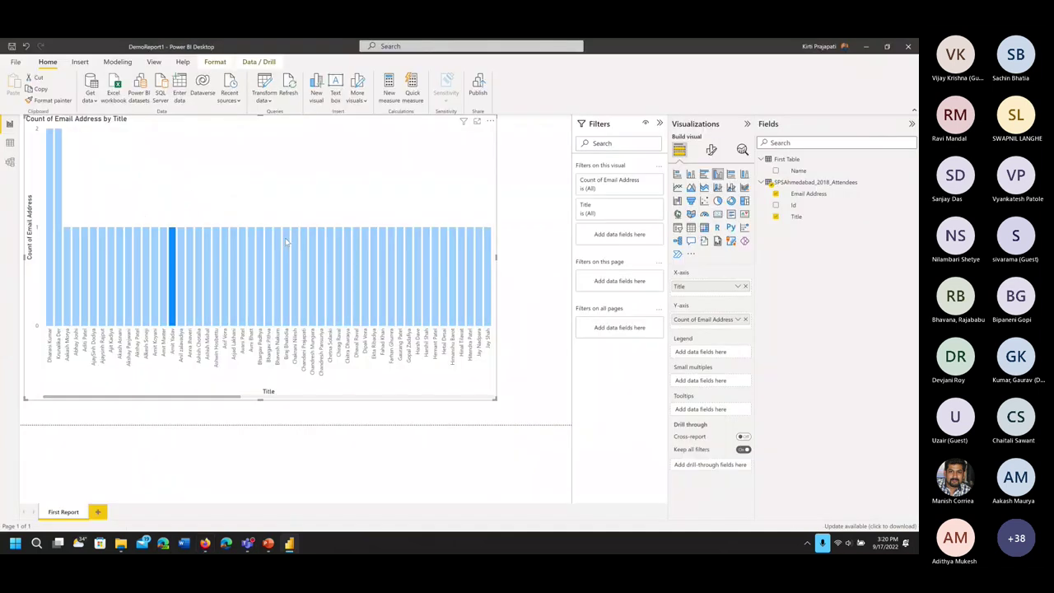
left_click(888, 47)
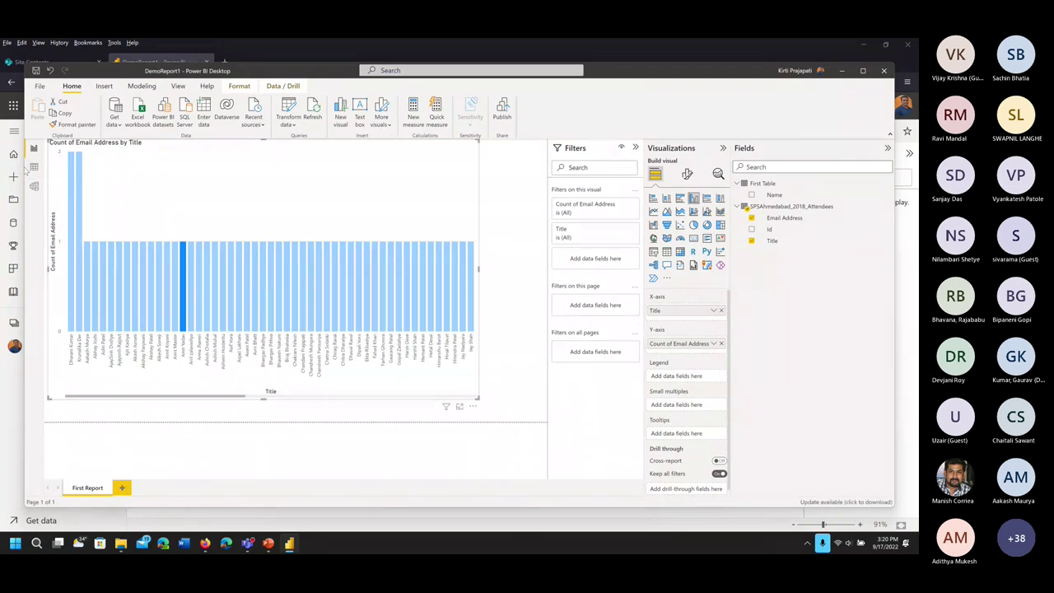
left_click_drag(24, 164, 497, 175)
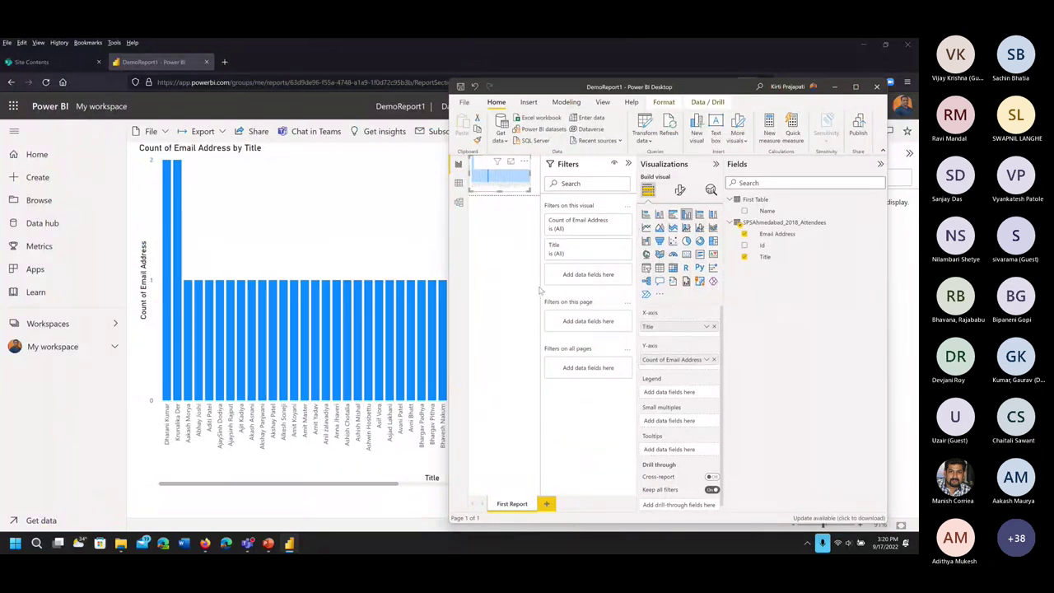
Collapse the Fields, Visualizations and Filters panes in Power BI Desktop, and the Filters pane of the published report in the browser
left_click(881, 165)
left_click(867, 166)
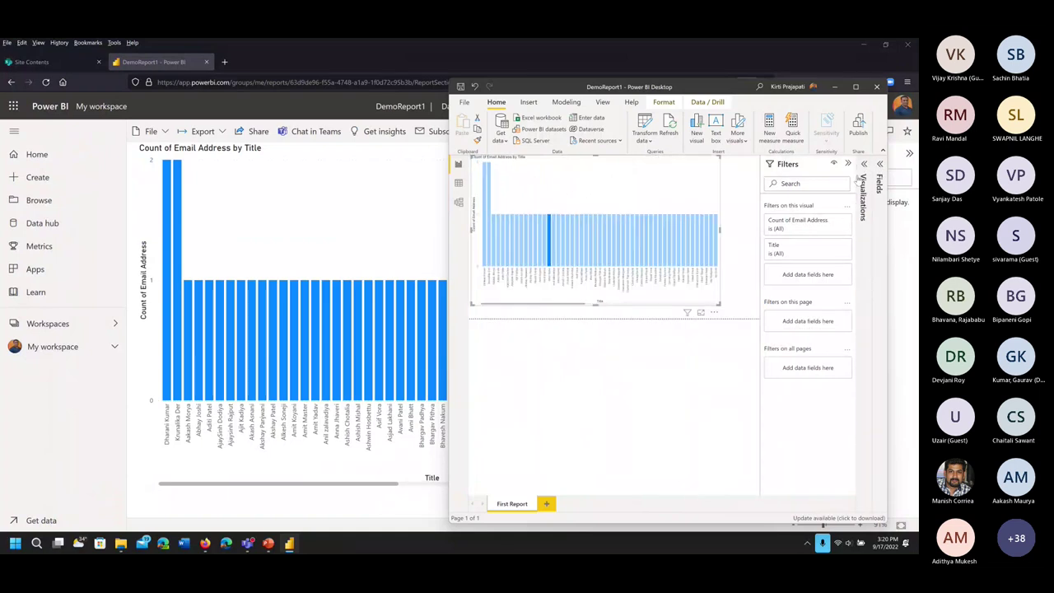
left_click(847, 164)
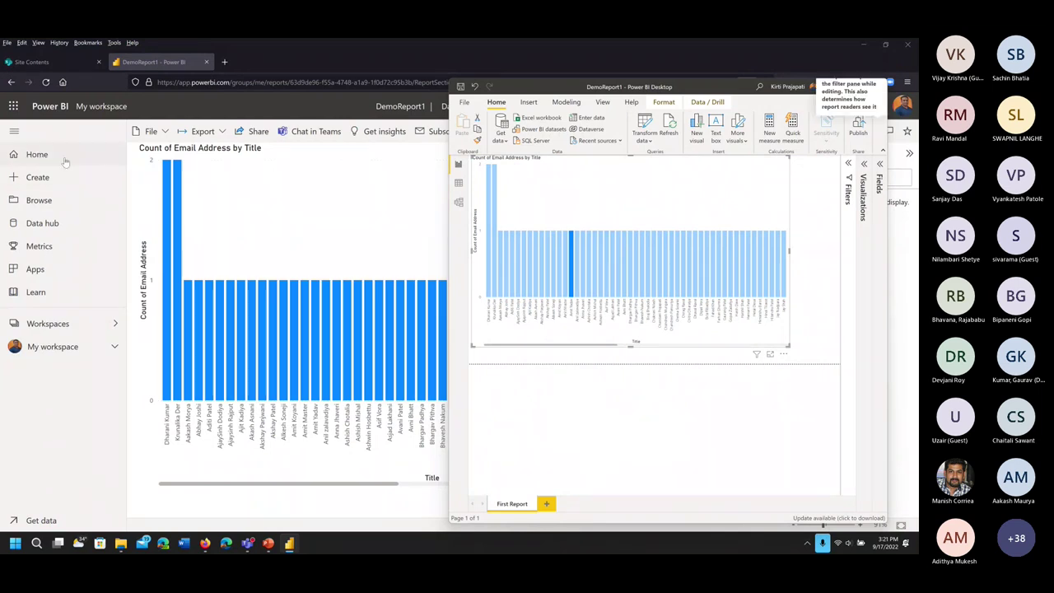
left_click(320, 188)
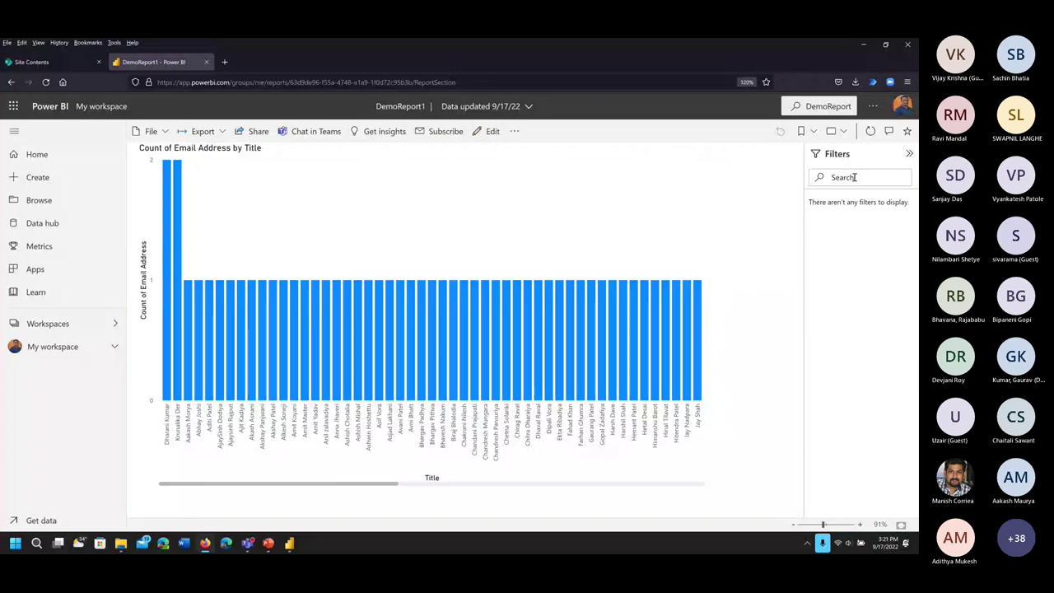
left_click(910, 154)
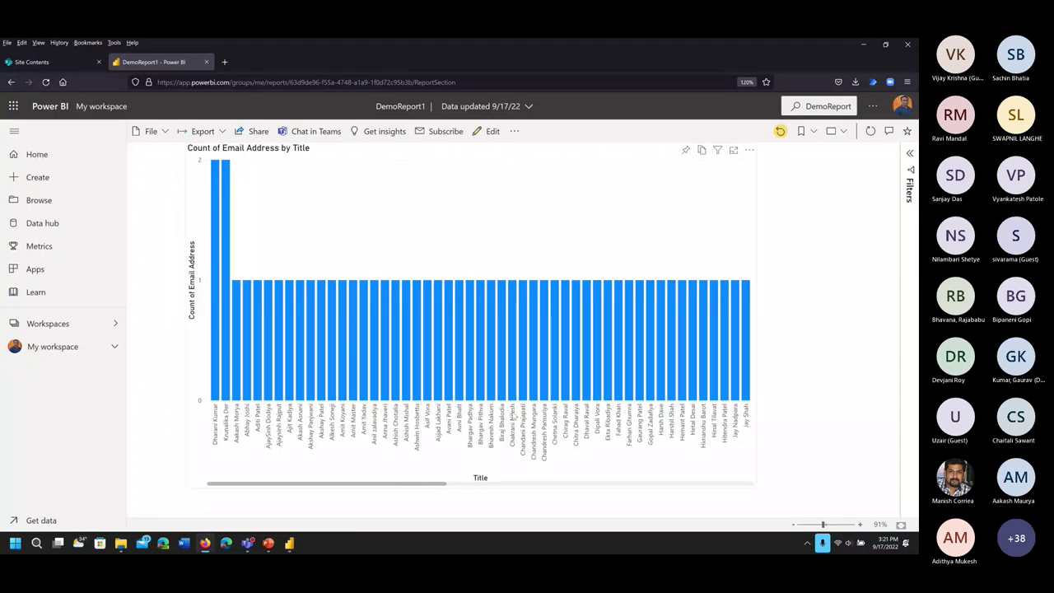
Examine the published report's export, file and additional options, and try to share the report, dismissing the Power BI Pro upgrade offer
left_click(221, 133)
mouse_move(216, 175)
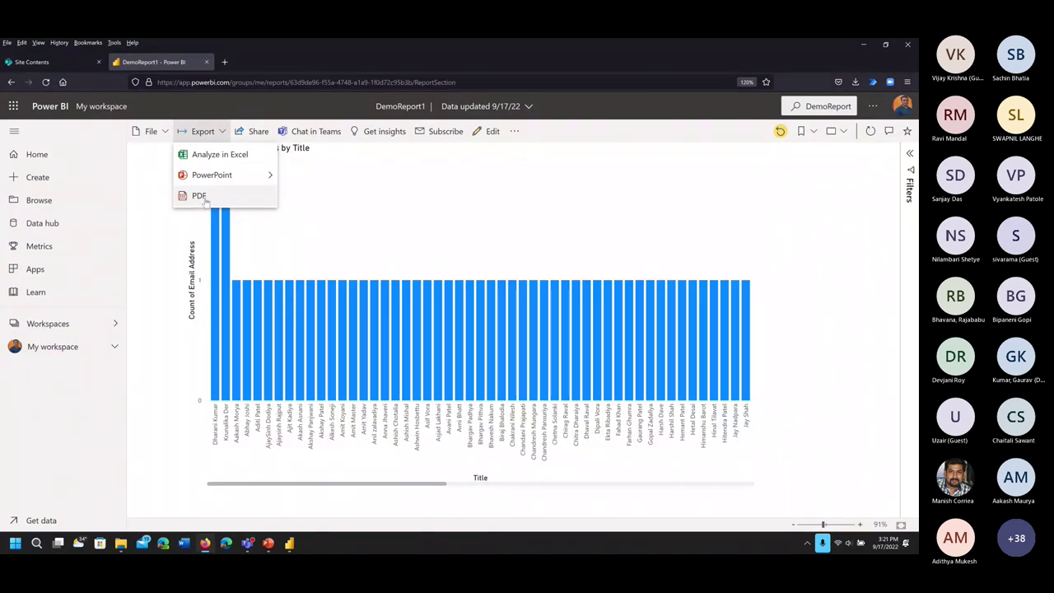
left_click(164, 132)
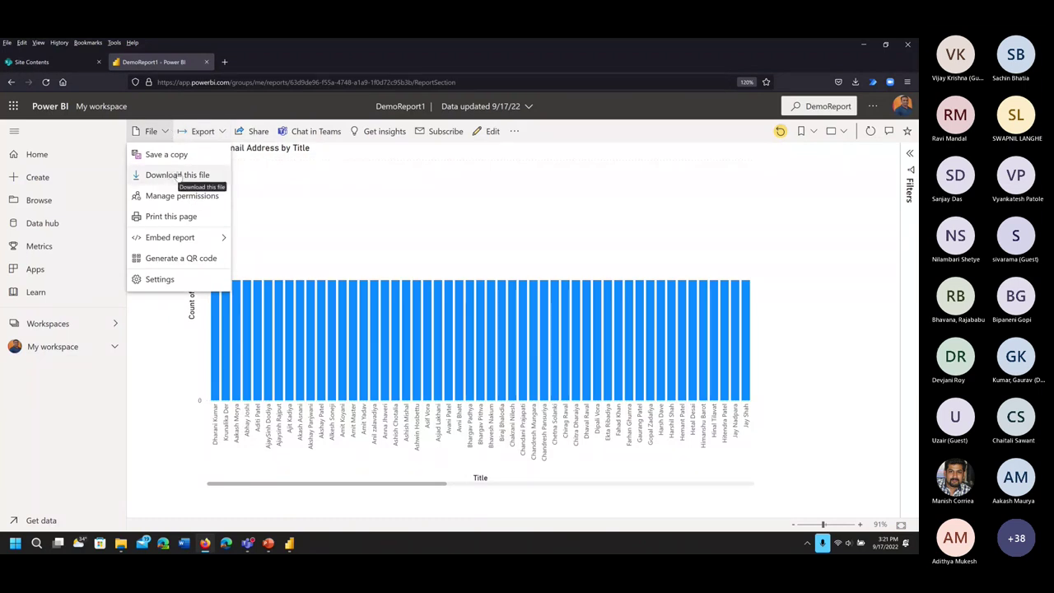
left_click(148, 342)
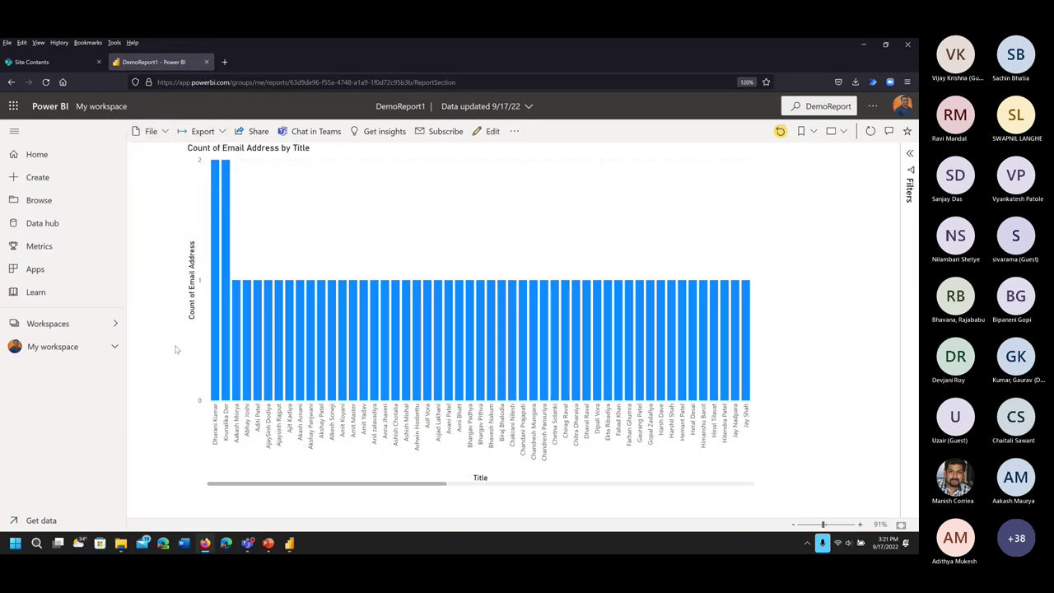
left_click(515, 131)
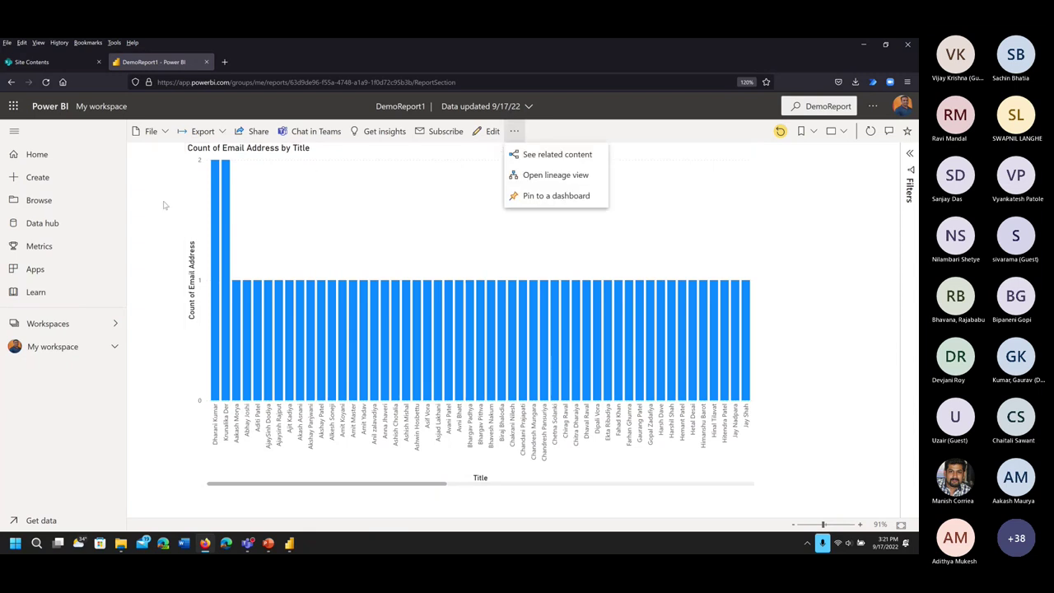
left_click(164, 205)
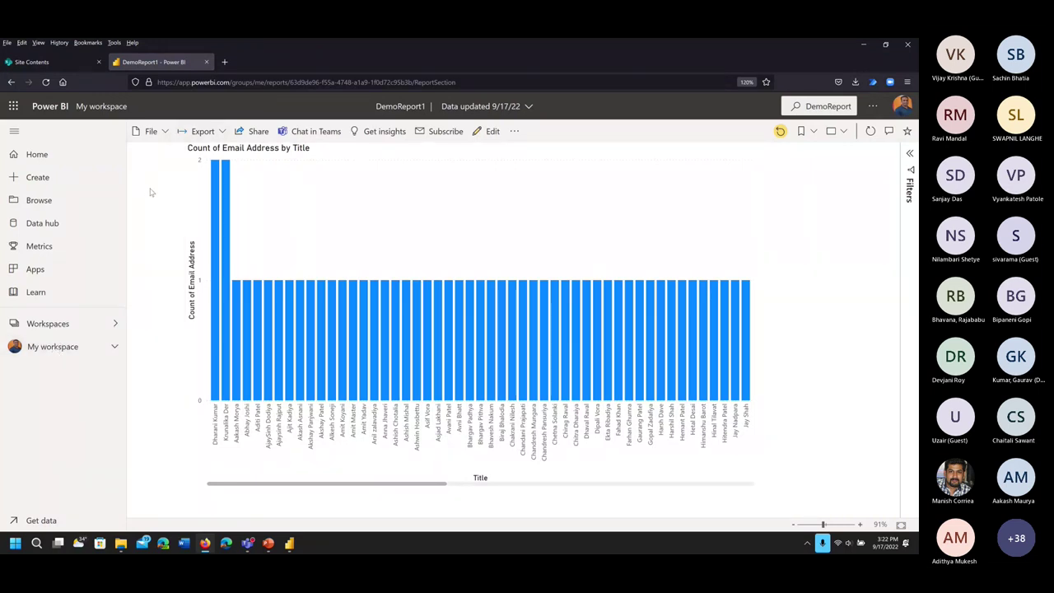
left_click(258, 132)
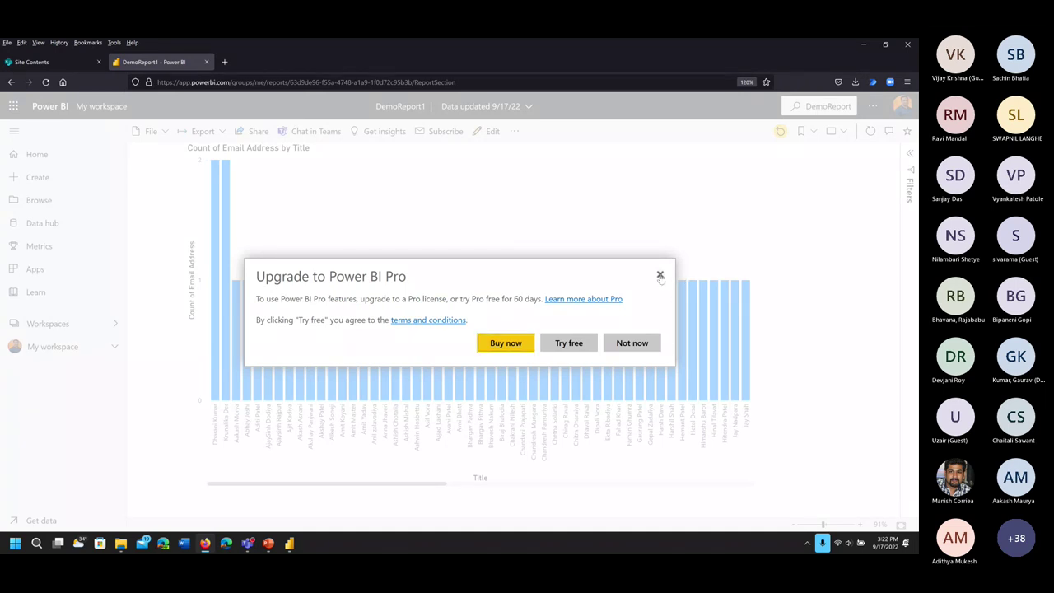
left_click(660, 275)
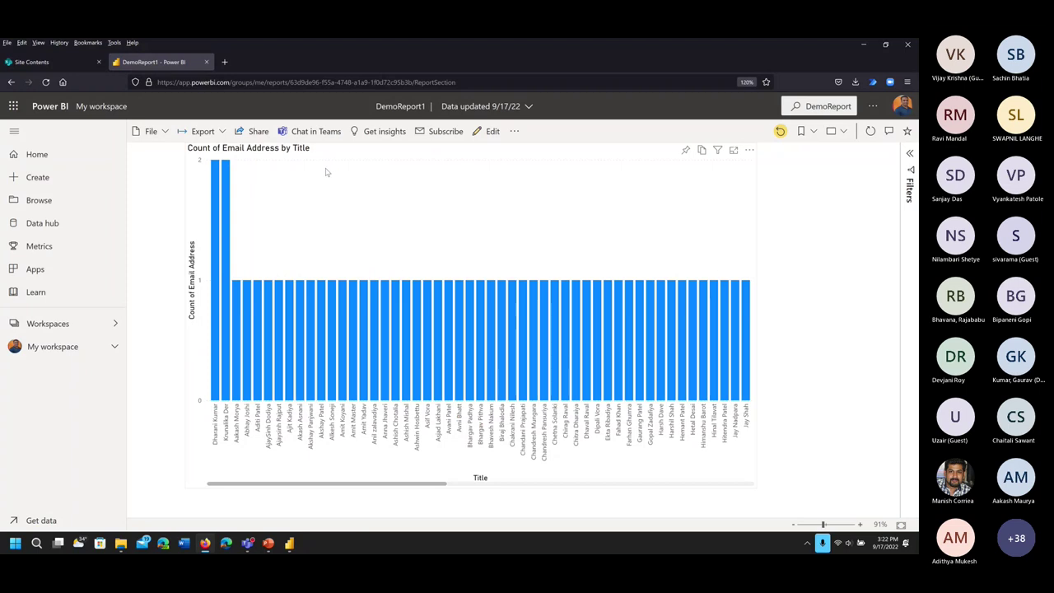
On the SharePoint site, add a colleague as a recipient for sharing the site, and close the sharing form without sending
left_click(61, 64)
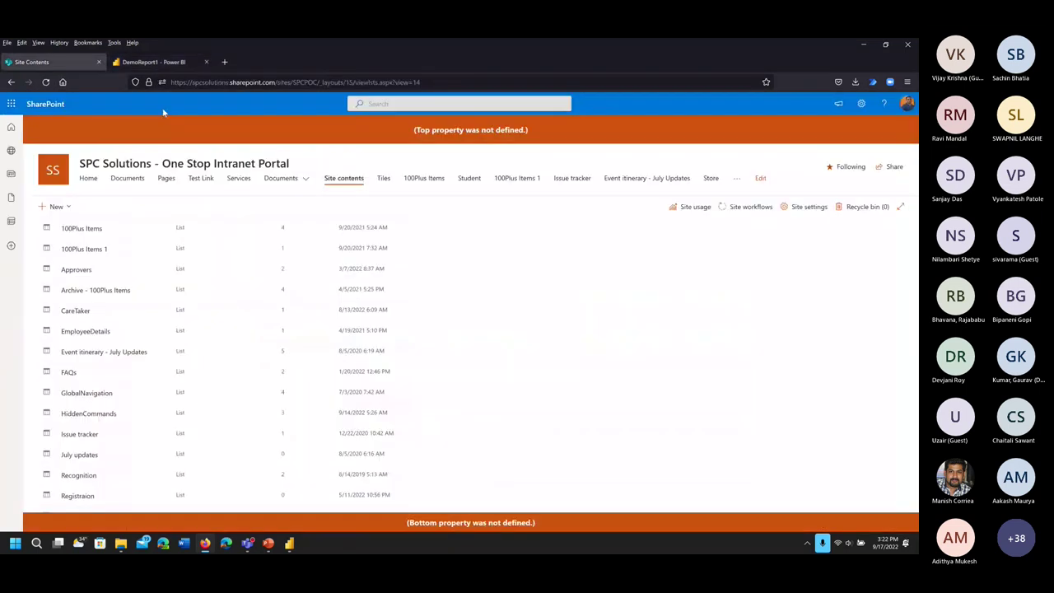
left_click(896, 168)
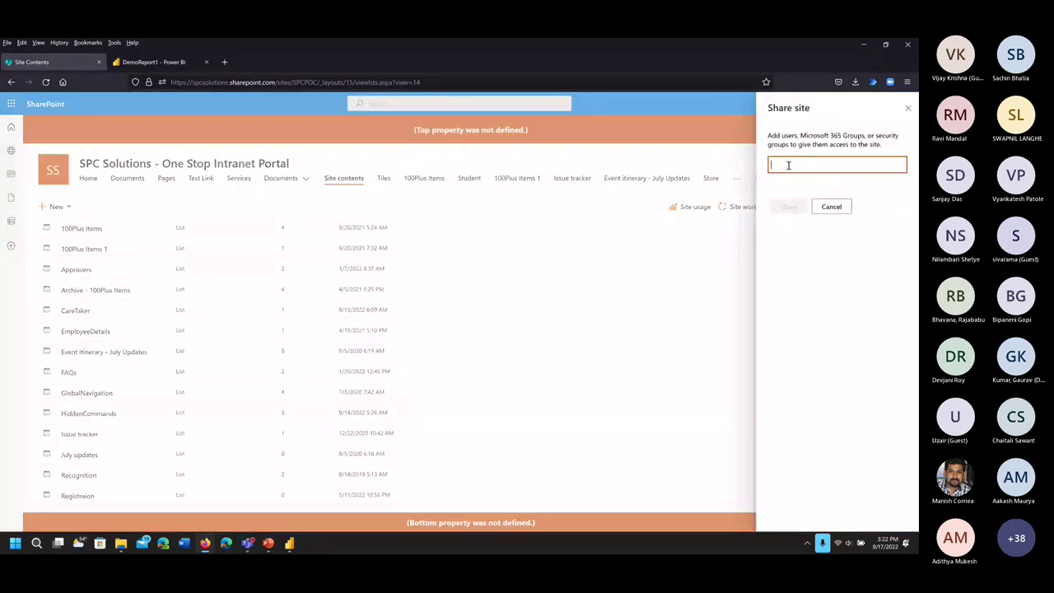
type("sapna")
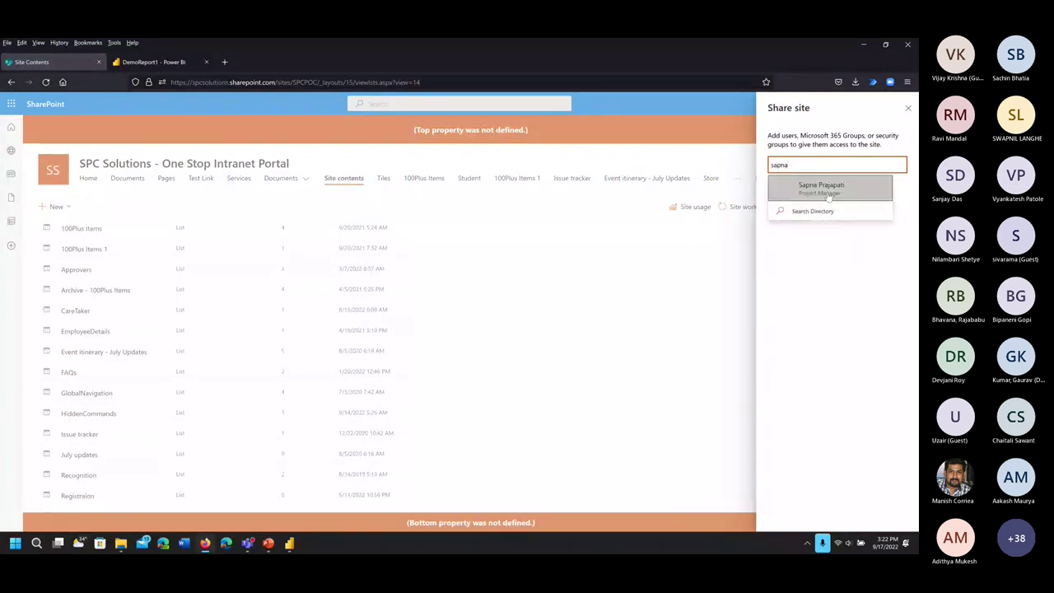
left_click(828, 190)
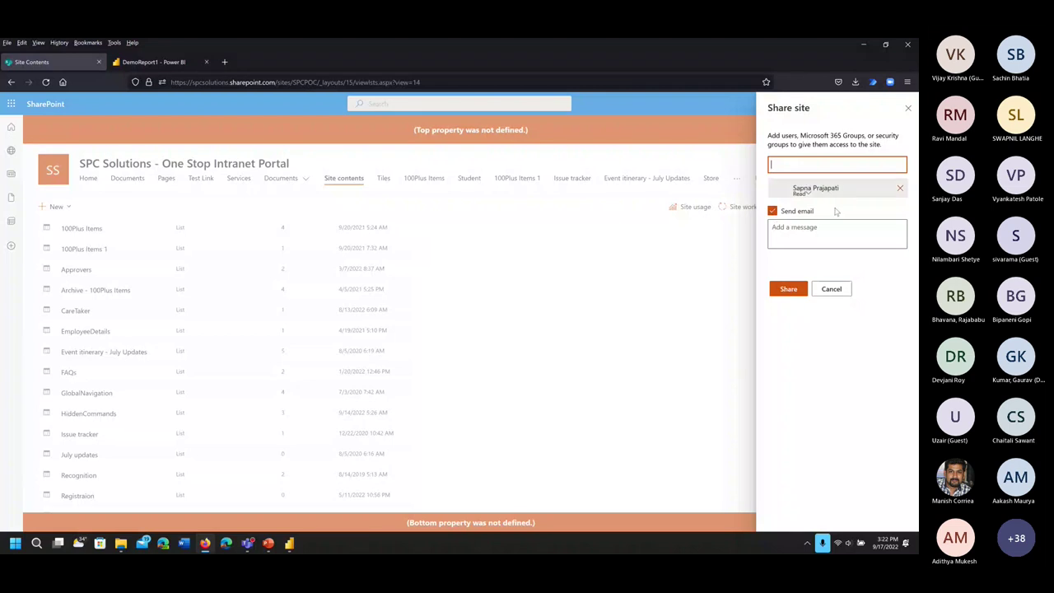
left_click(908, 108)
Return to Power BI Desktop, maximize its window, and select the SPSAhmedabad_2018_Attendees table in the expanded Fields pane
left_click(158, 62)
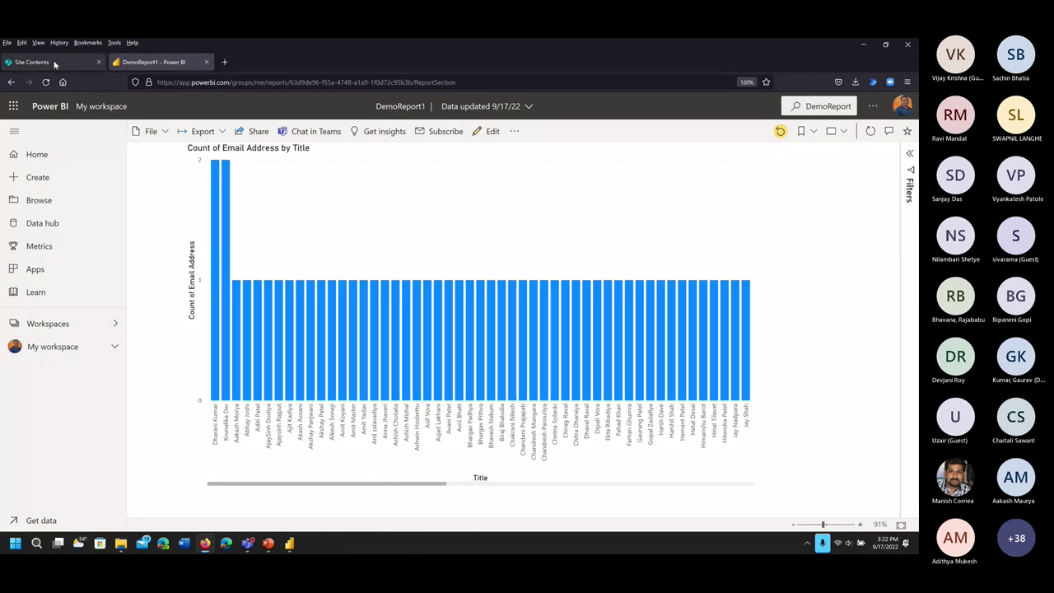
left_click(290, 544)
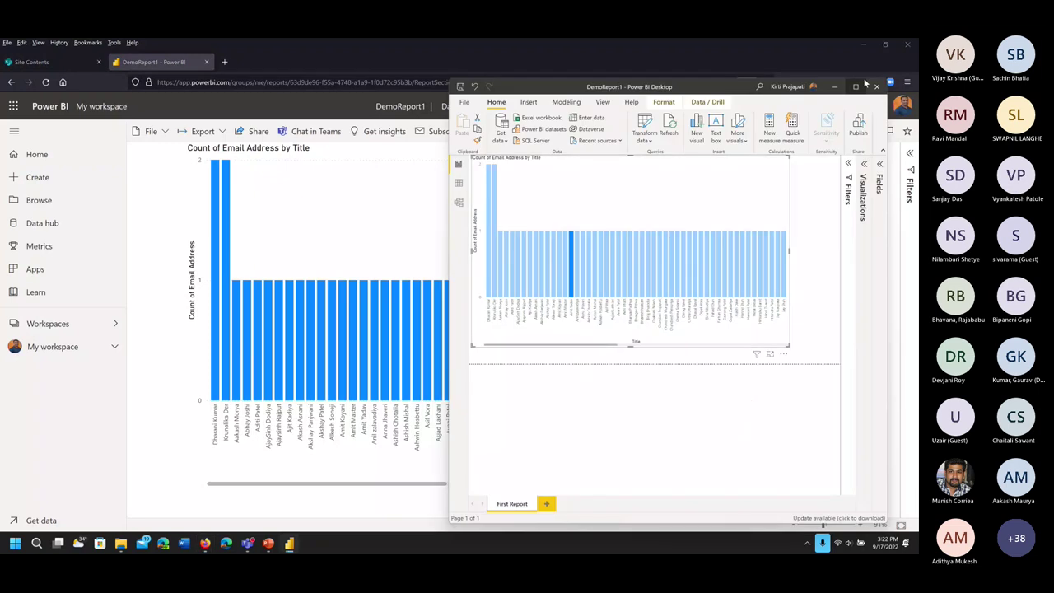
left_click(858, 86)
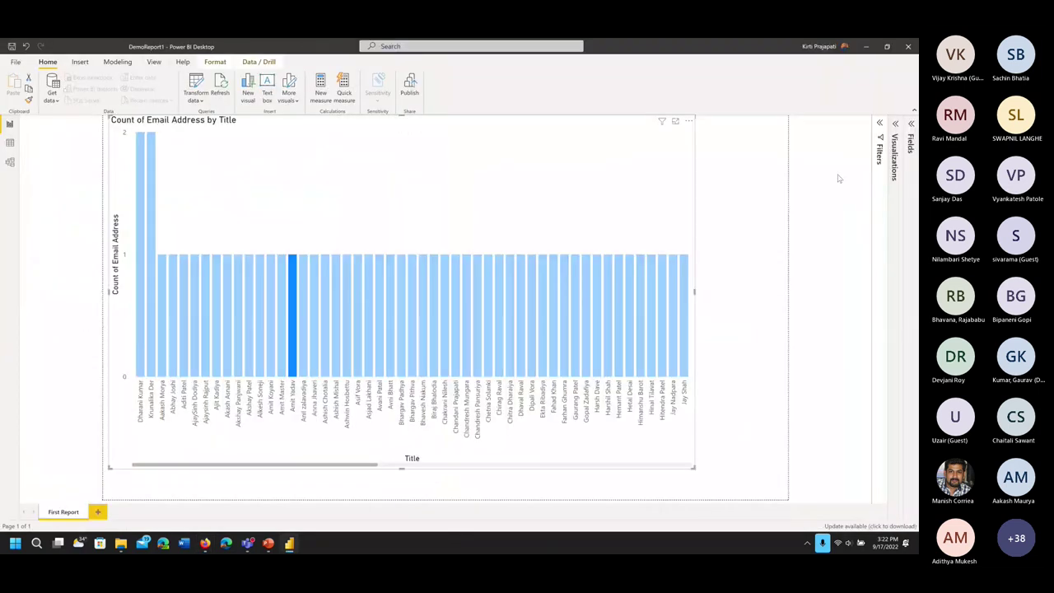
left_click(789, 172)
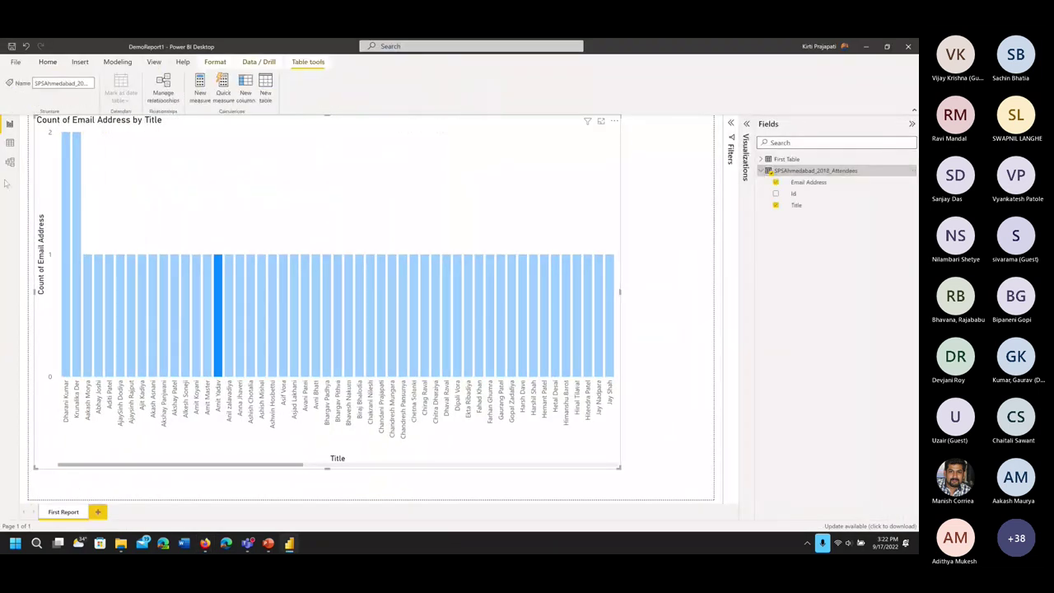
View the attendees table in Data view, check the SharePoint site contents and published report in the browser, and return to Power BI Desktop
left_click(10, 143)
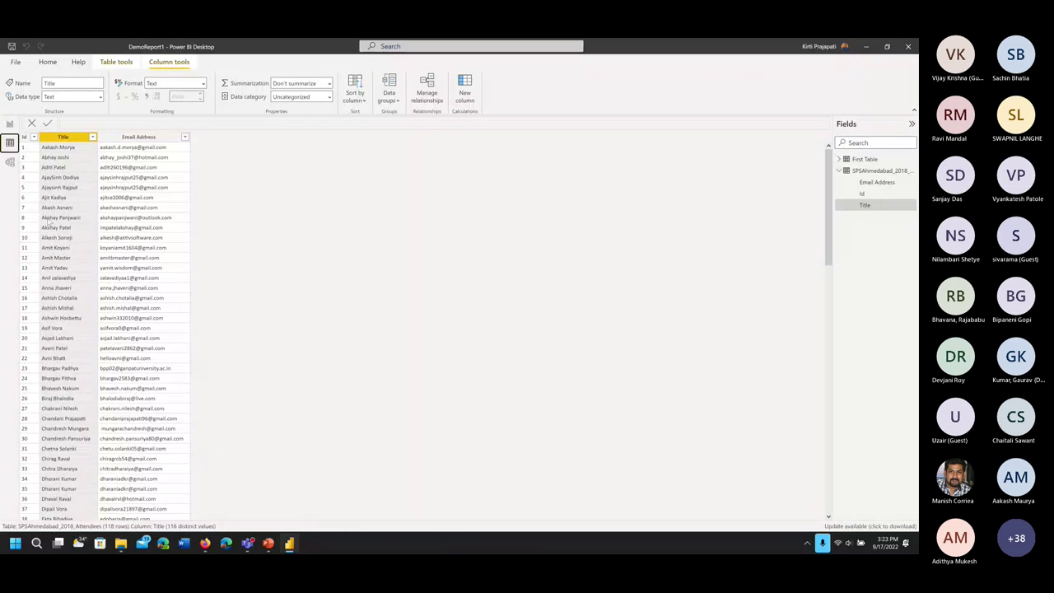
left_click(10, 124)
key("alt+Tab")
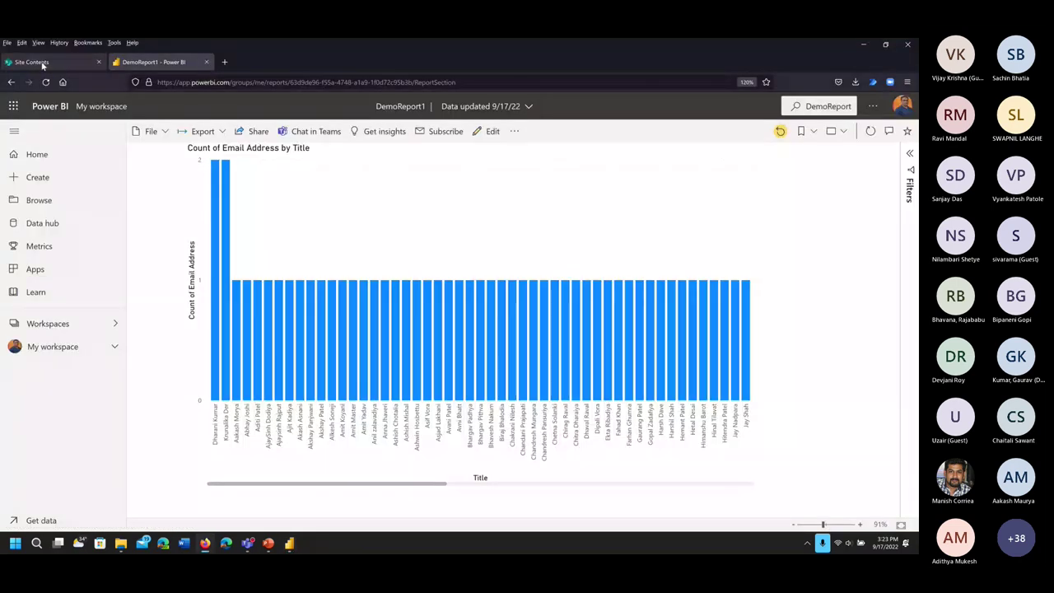
left_click(43, 64)
scroll(107, 409, "down", 5)
scroll(107, 410, "down", 3)
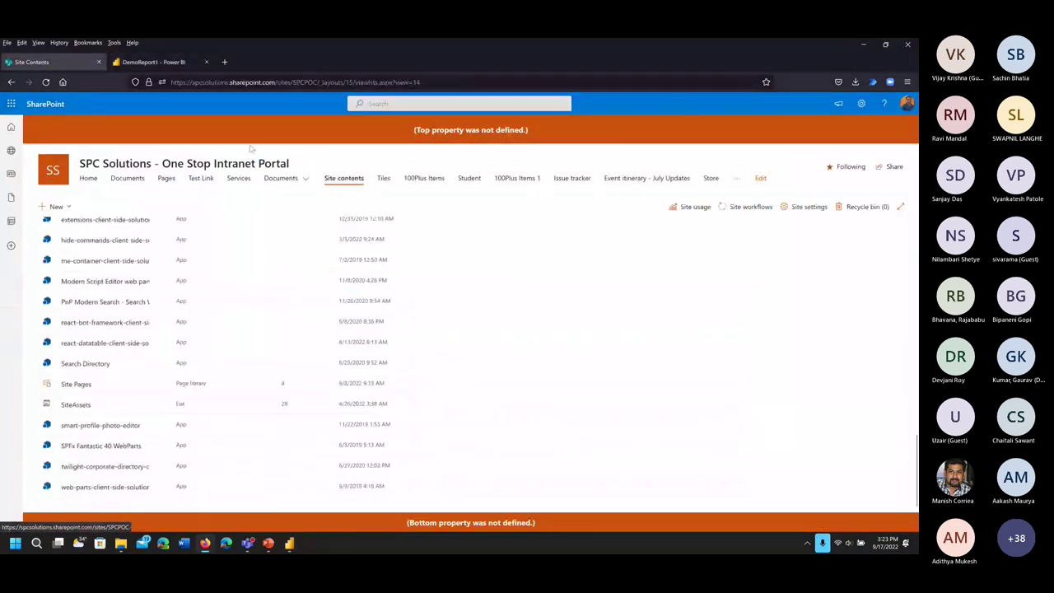
left_click(174, 65)
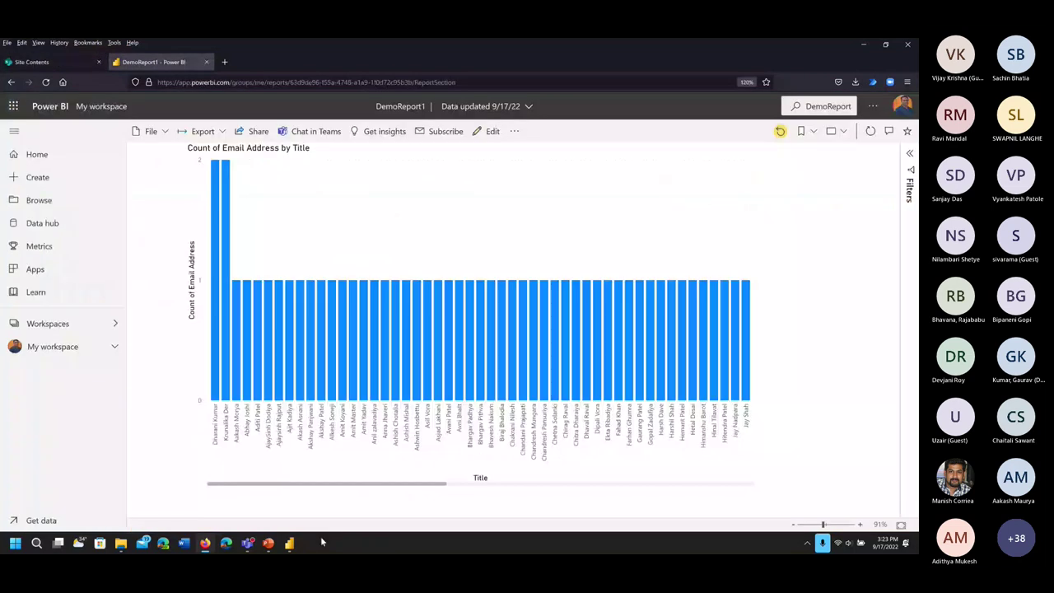
key("alt+Tab")
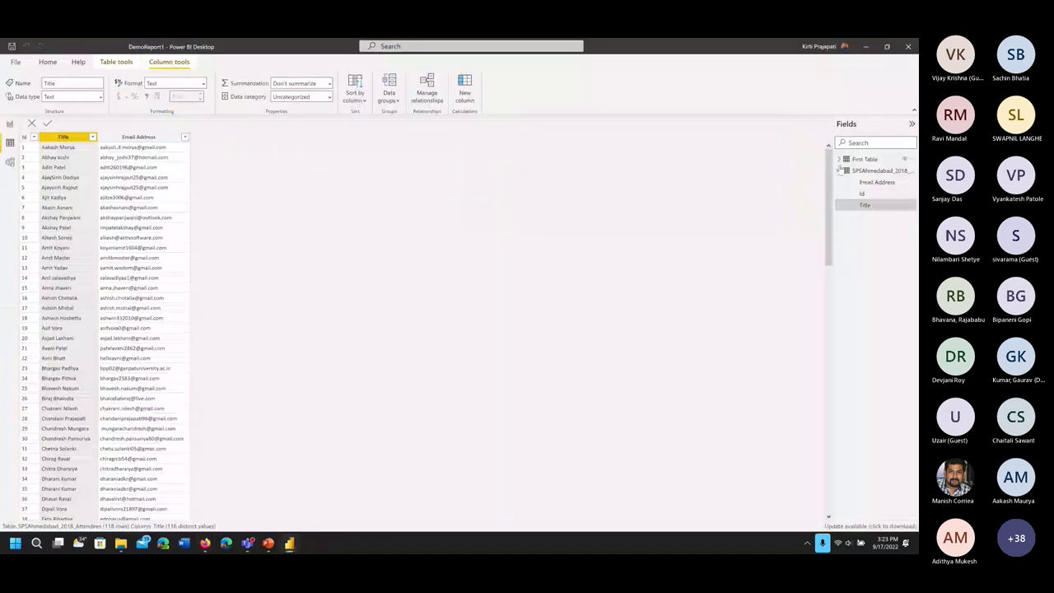
Examine the rows of the SPSAhmedabad_2018_Attendees table down to the last row, including its Id, Title and Email Address values
scroll(95, 338, "down", 20)
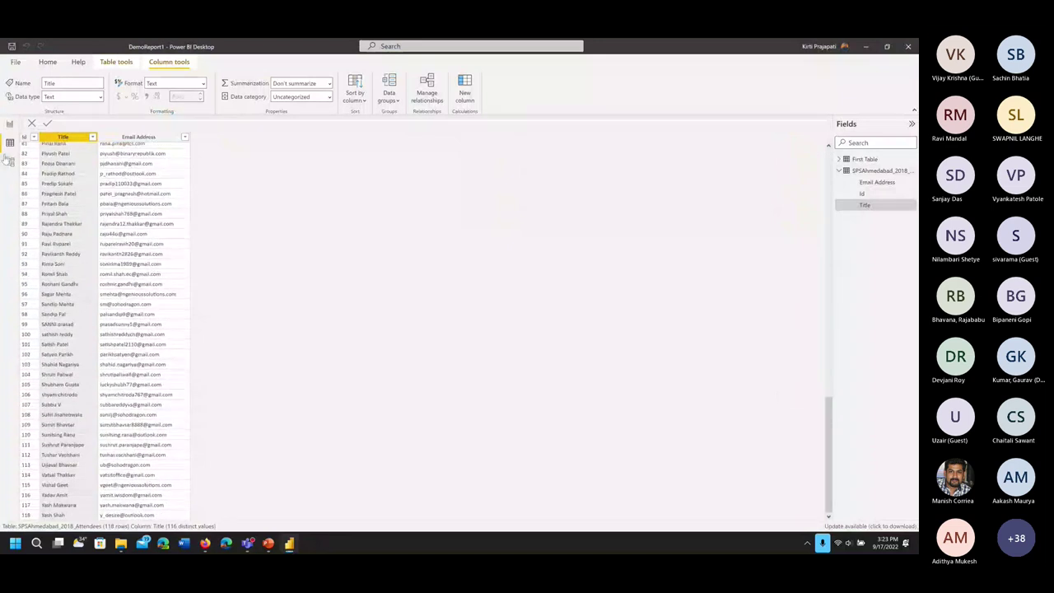
left_click(10, 124)
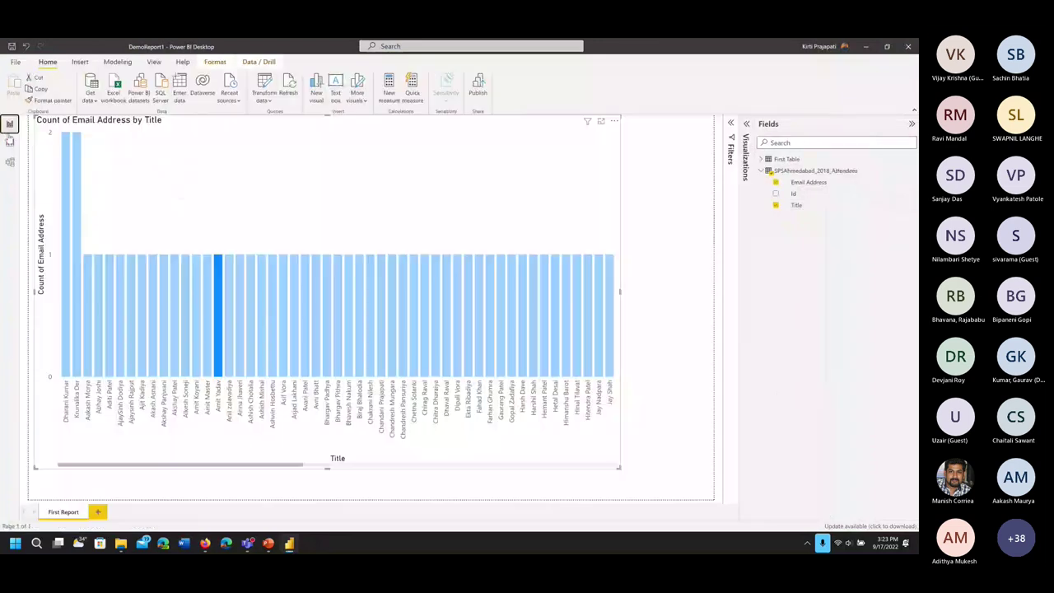
left_click(10, 141)
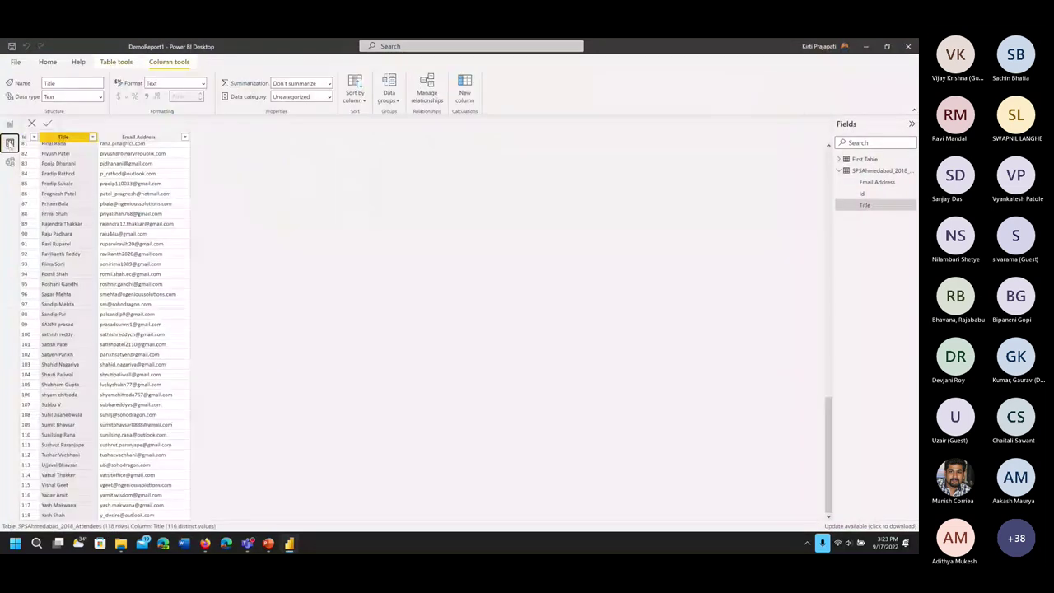
left_click(27, 459)
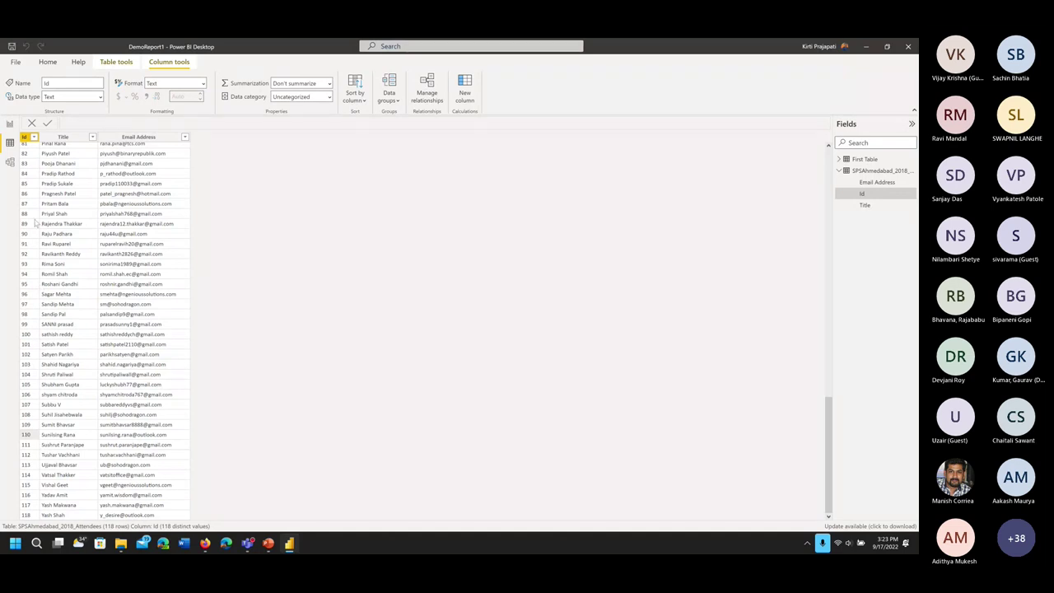
scroll(50, 272, "up", 20)
scroll(60, 254, "down", 1)
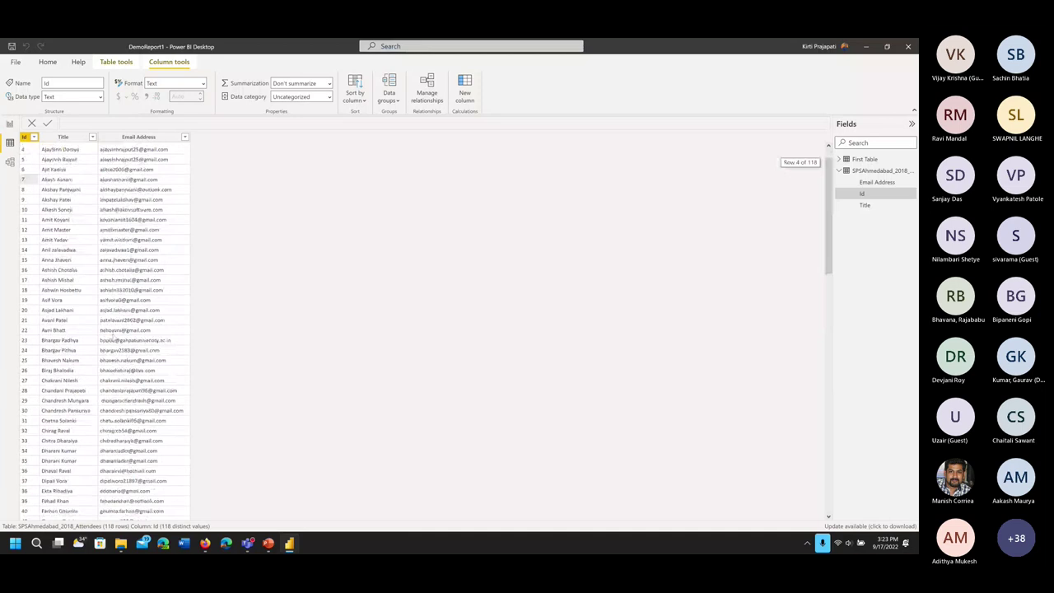
scroll(112, 337, "down", 20)
scroll(127, 425, "down", 3)
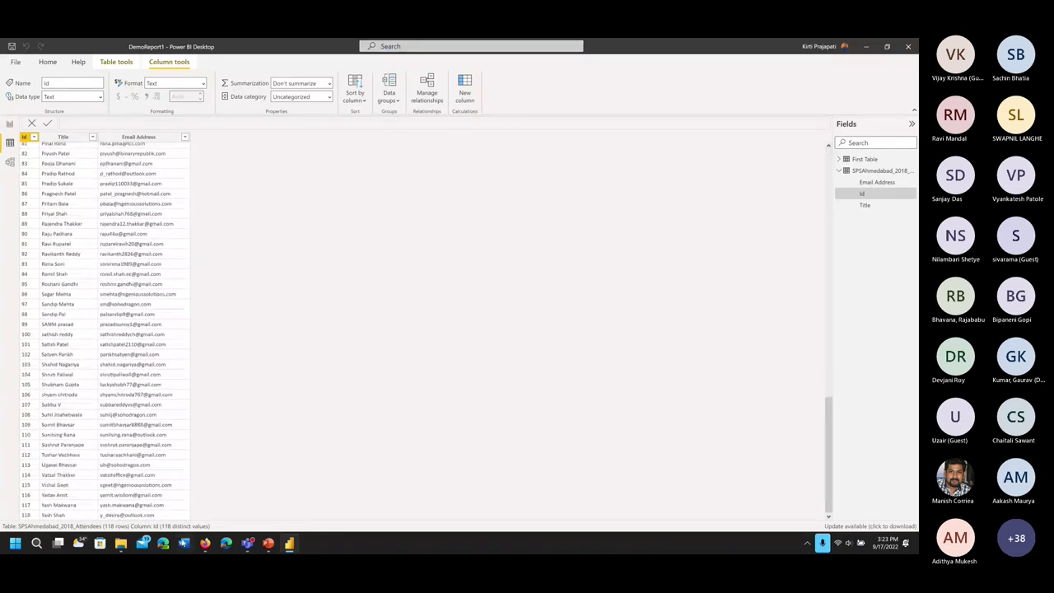
left_click(171, 517)
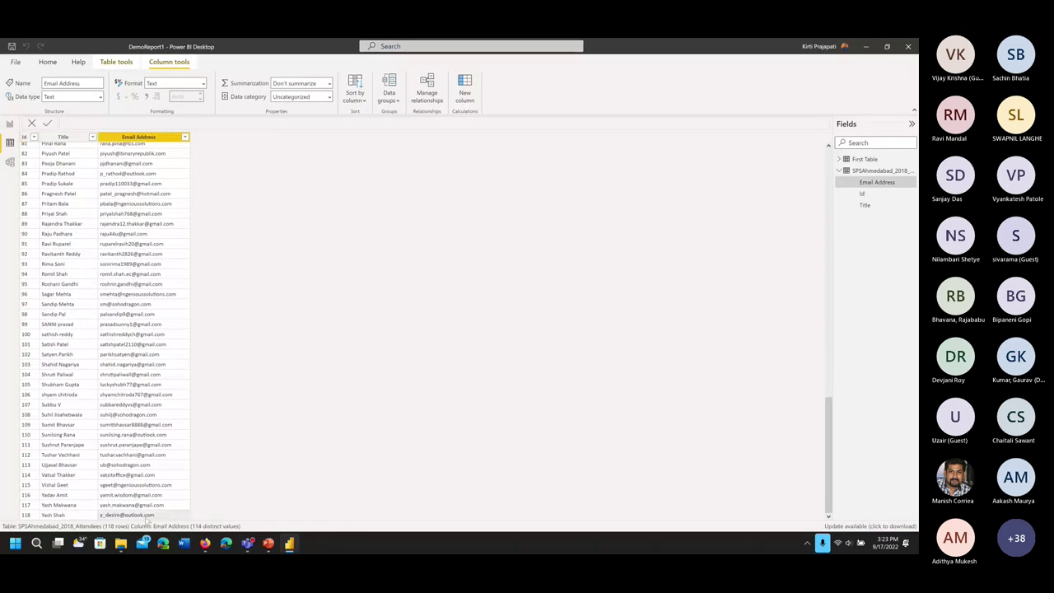
left_click(136, 518)
left_click(120, 517)
key("Left")
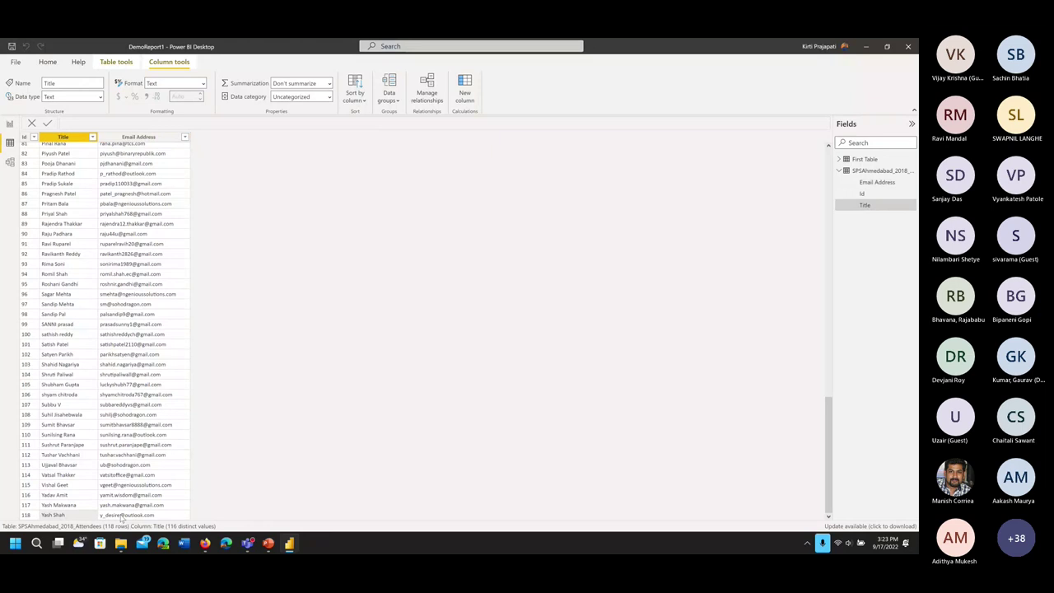
left_click(33, 516)
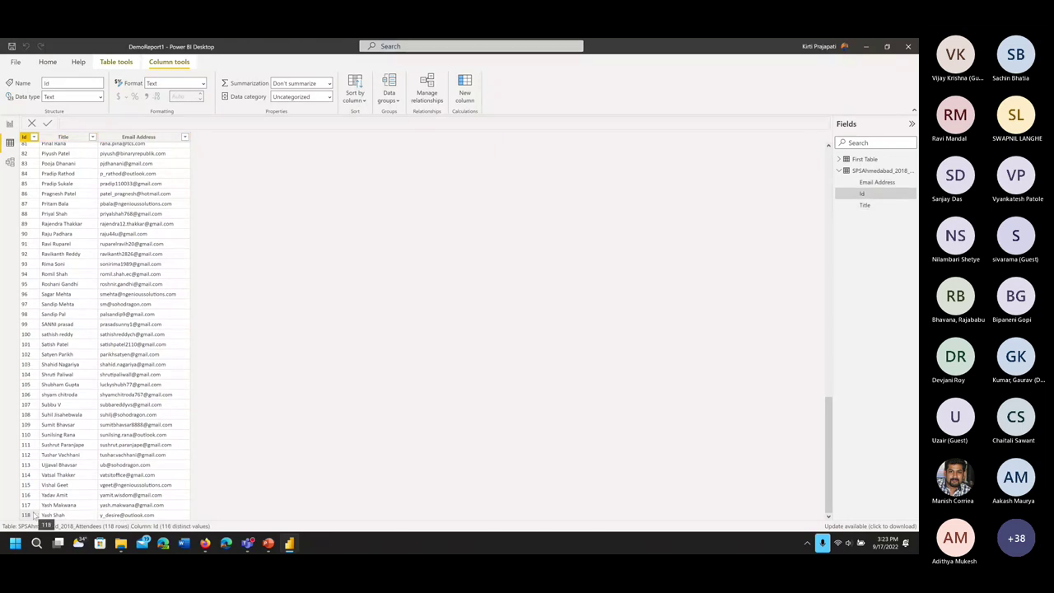
key("Right")
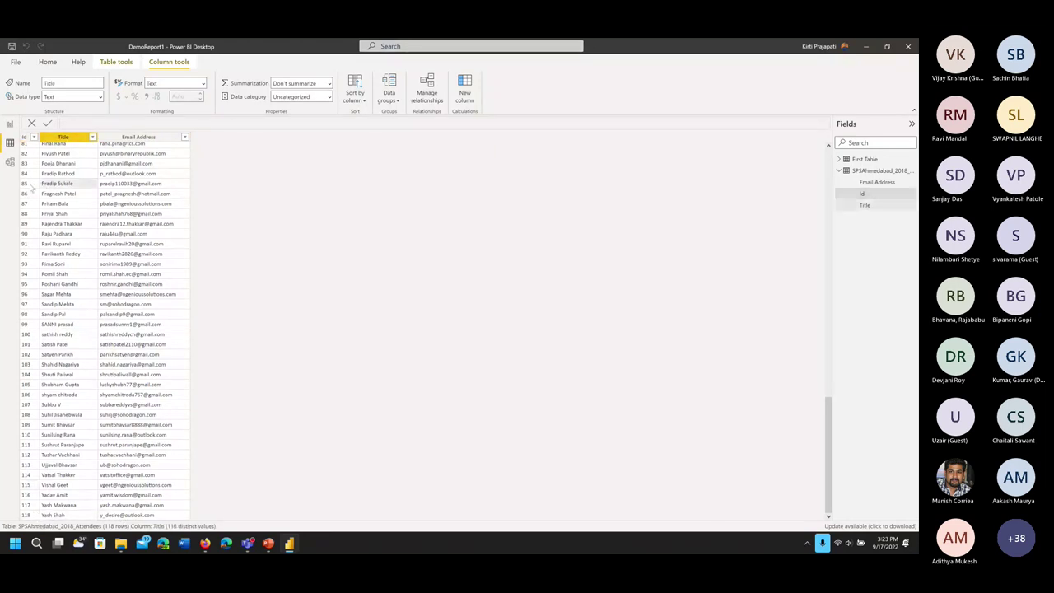
Delete the Id column from the SPSAhmedabad_2018_Attendees table and confirm the deletion
left_click(27, 187)
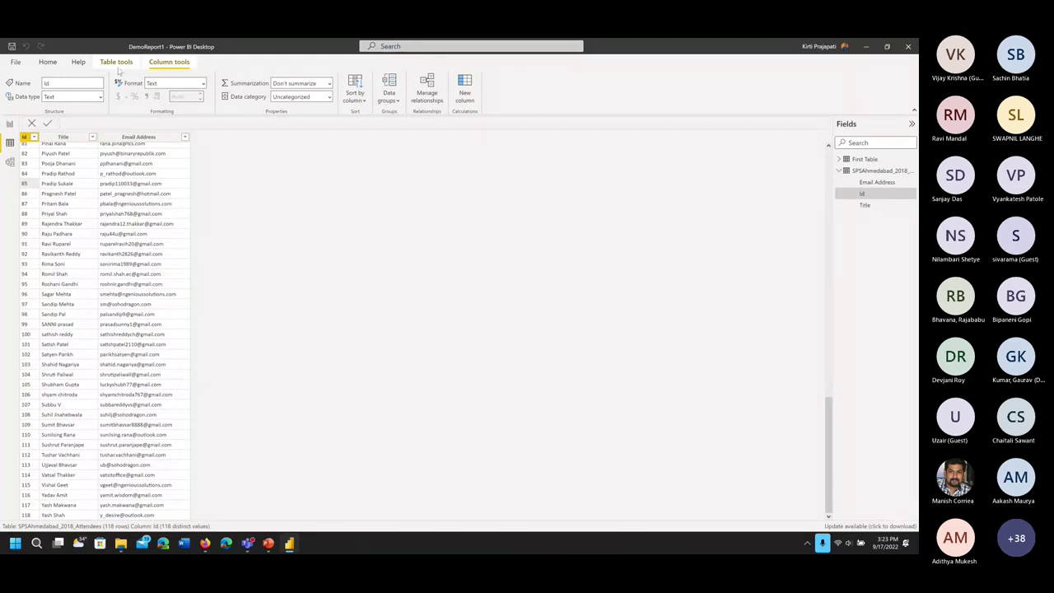
right_click(27, 186)
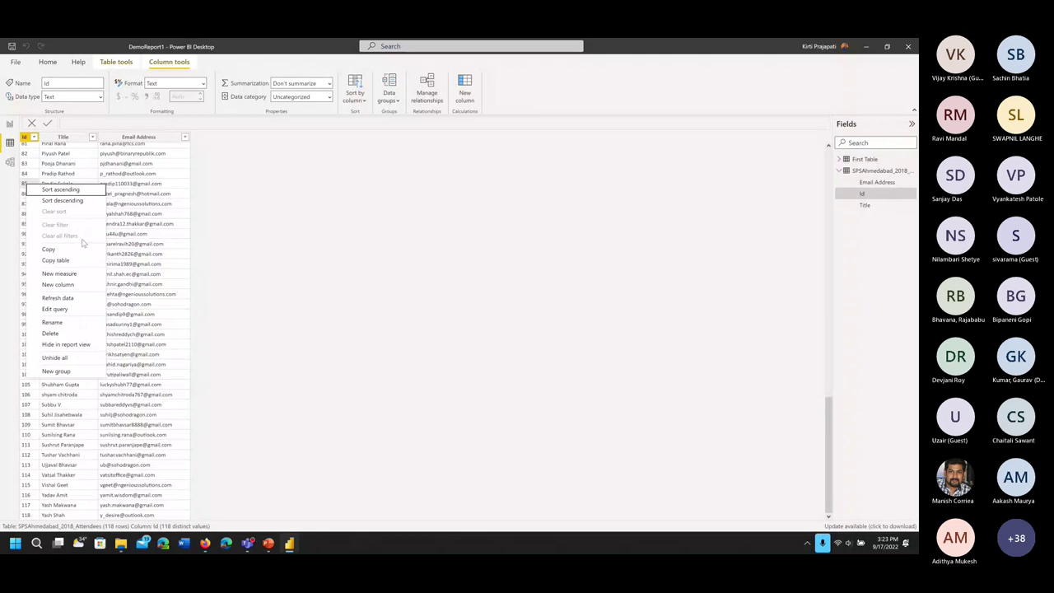
left_click(51, 333)
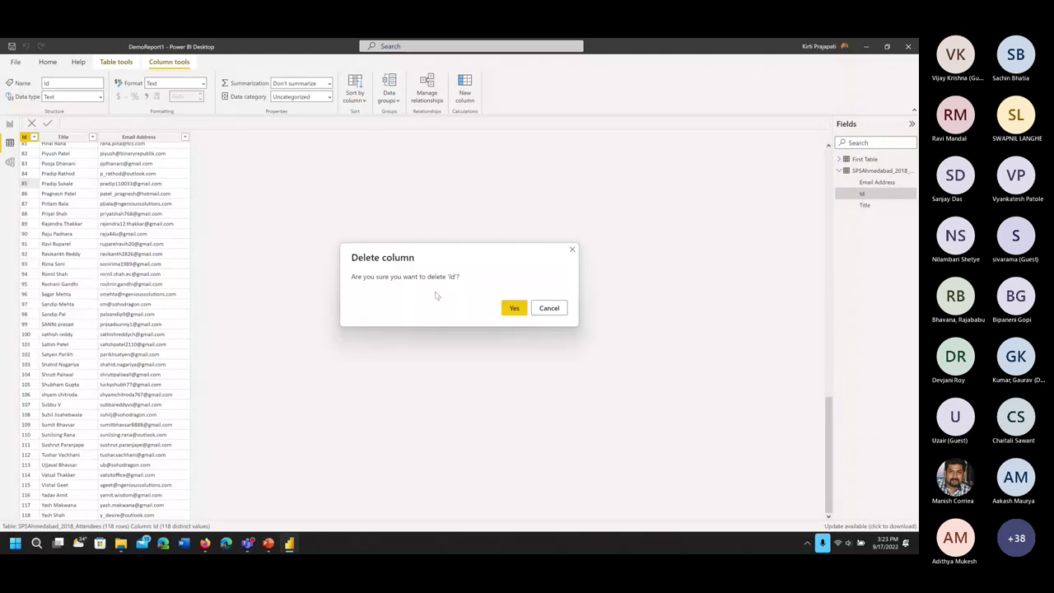
left_click(512, 309)
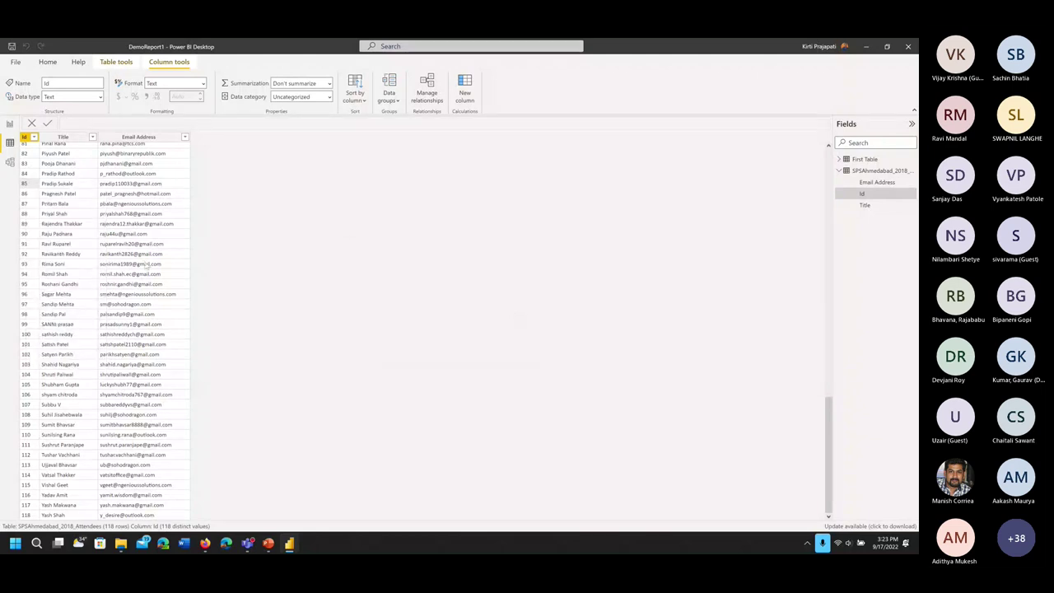
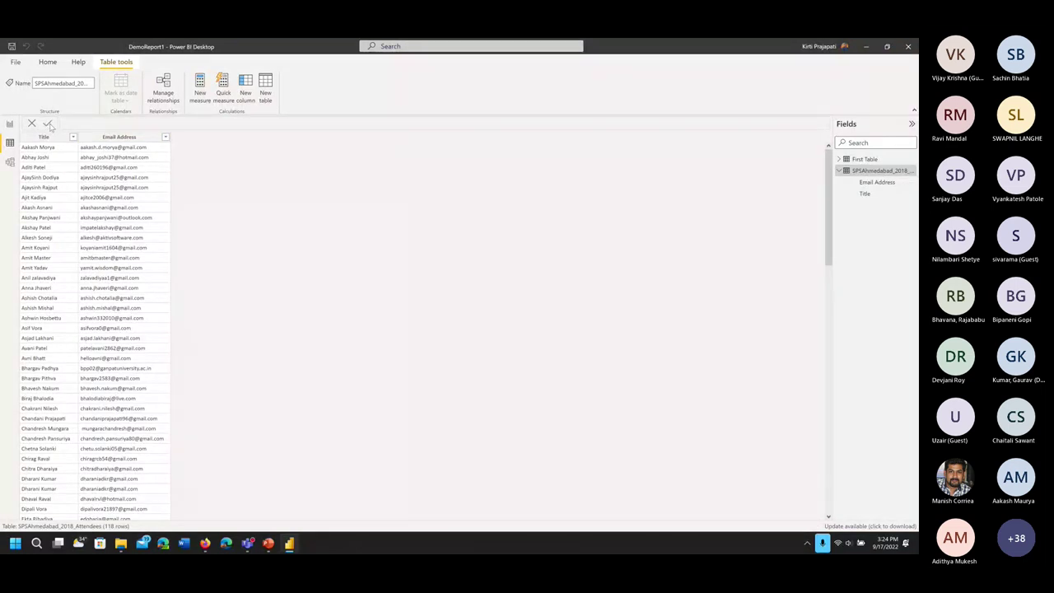
Return to Report view and open the SPSAhmedabad_2018_Attendees table's query for editing in Power Query Editor
left_click(48, 157)
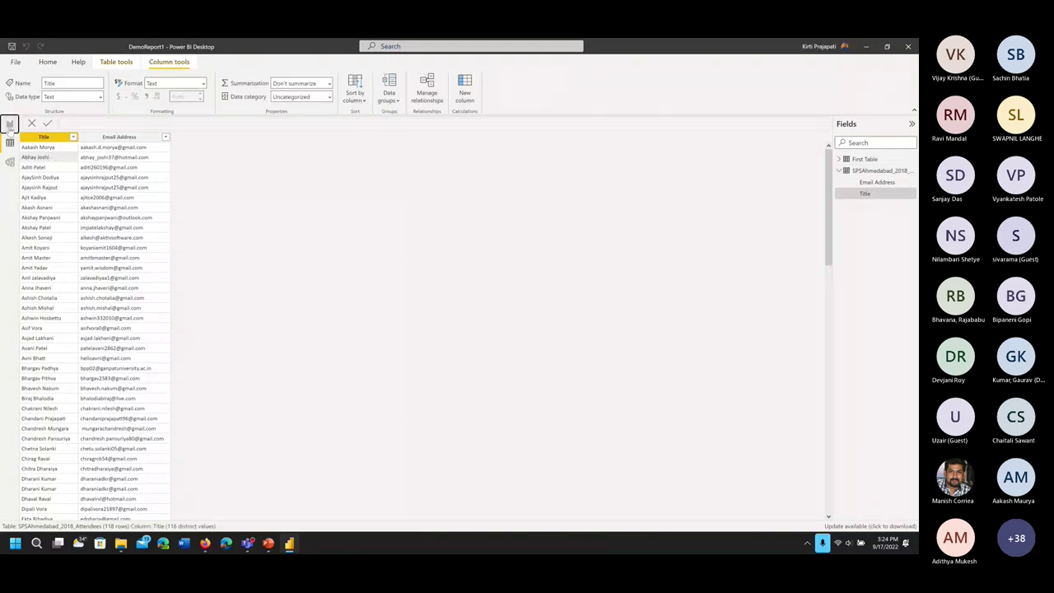
left_click(10, 124)
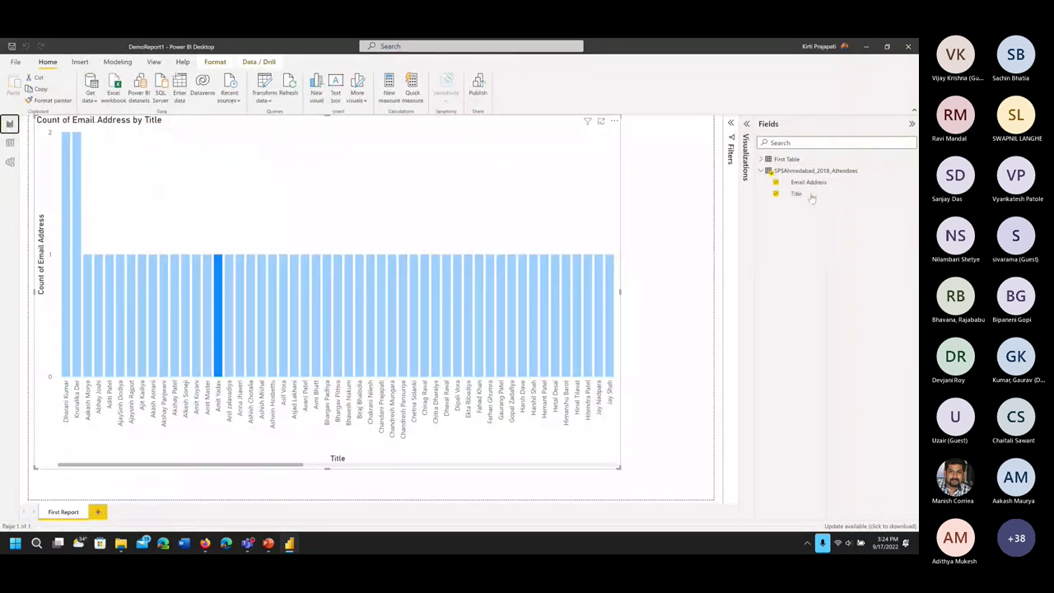
left_click(789, 172)
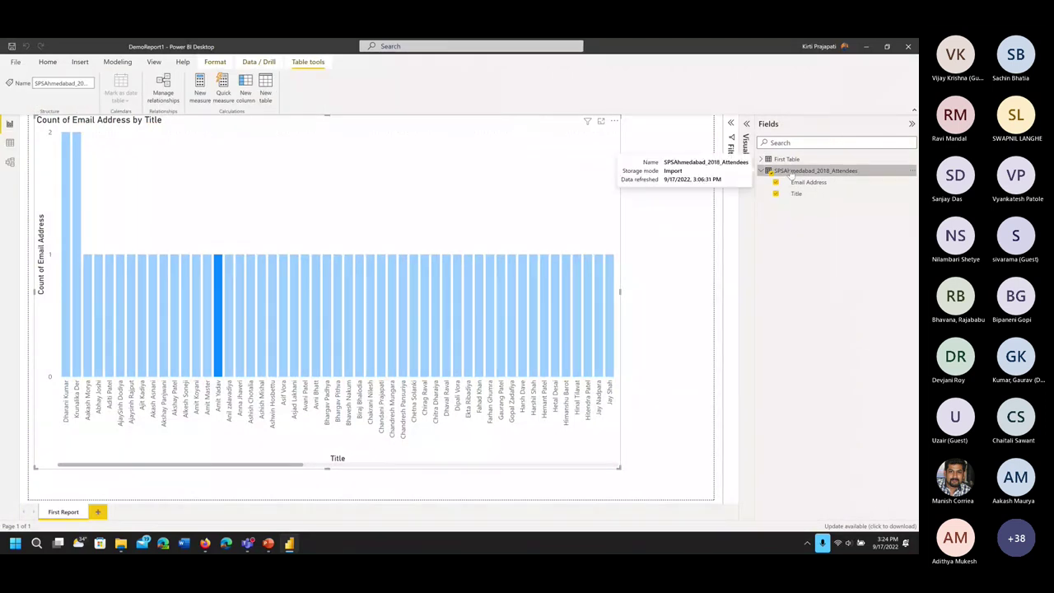
right_click(792, 172)
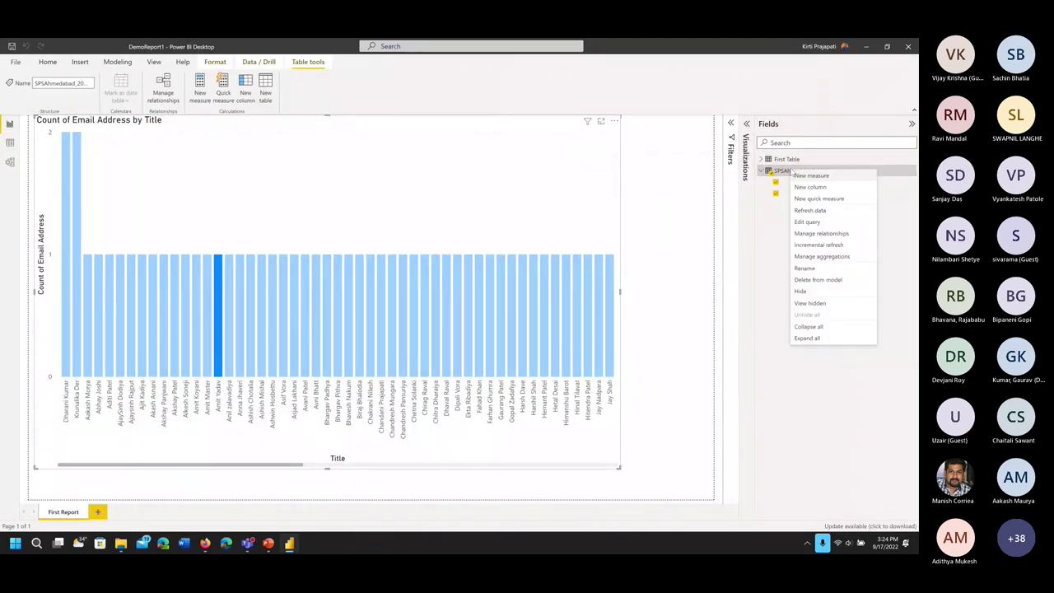
left_click(807, 221)
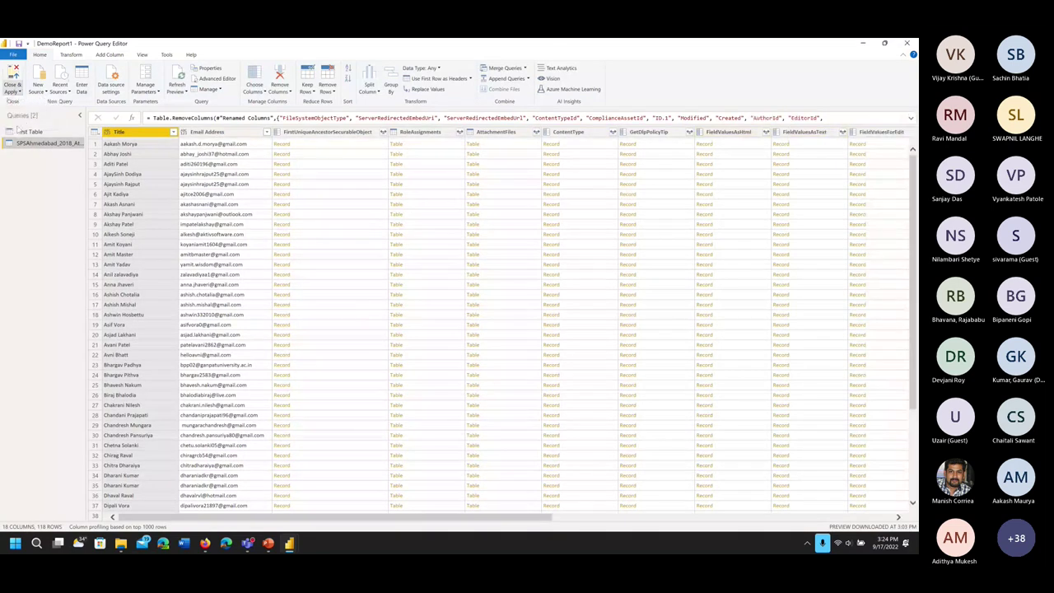
Go back to the DemoReport1 window, check the attendees table in Data view, and refresh the data from Report view
key("alt+Tab")
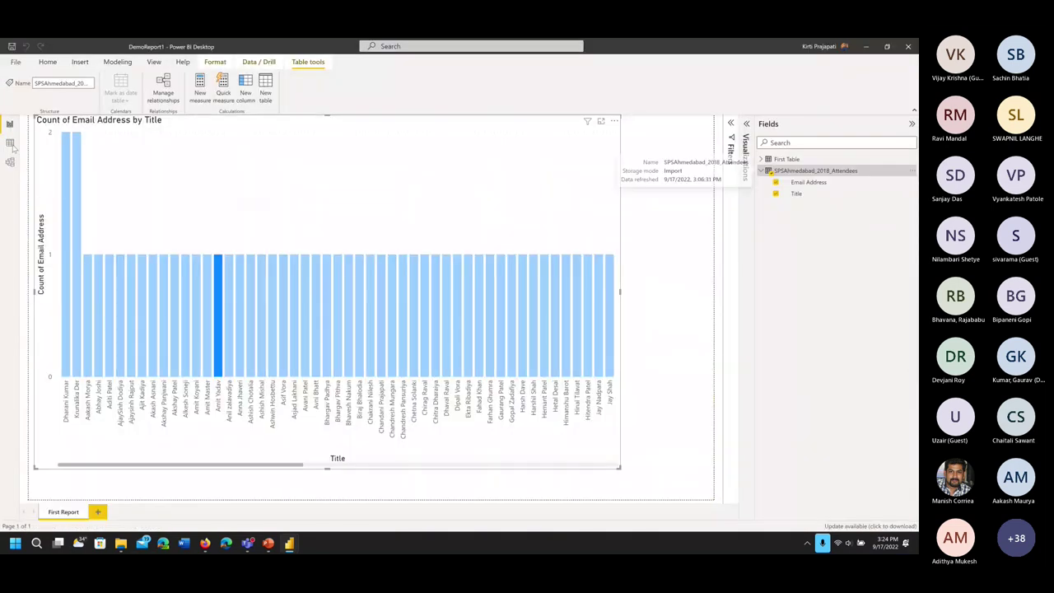
left_click(10, 144)
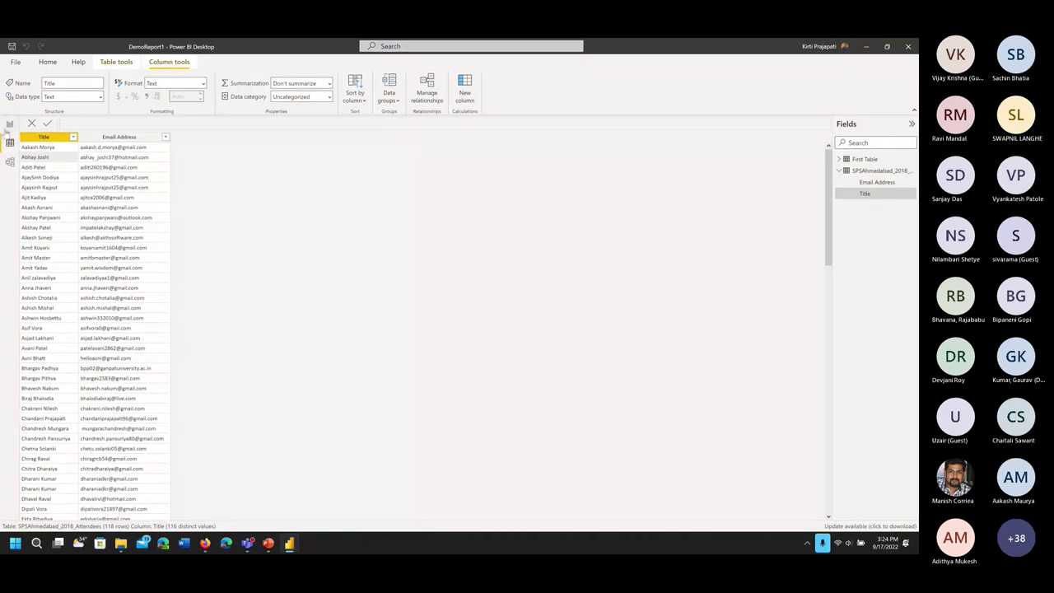
left_click(11, 123)
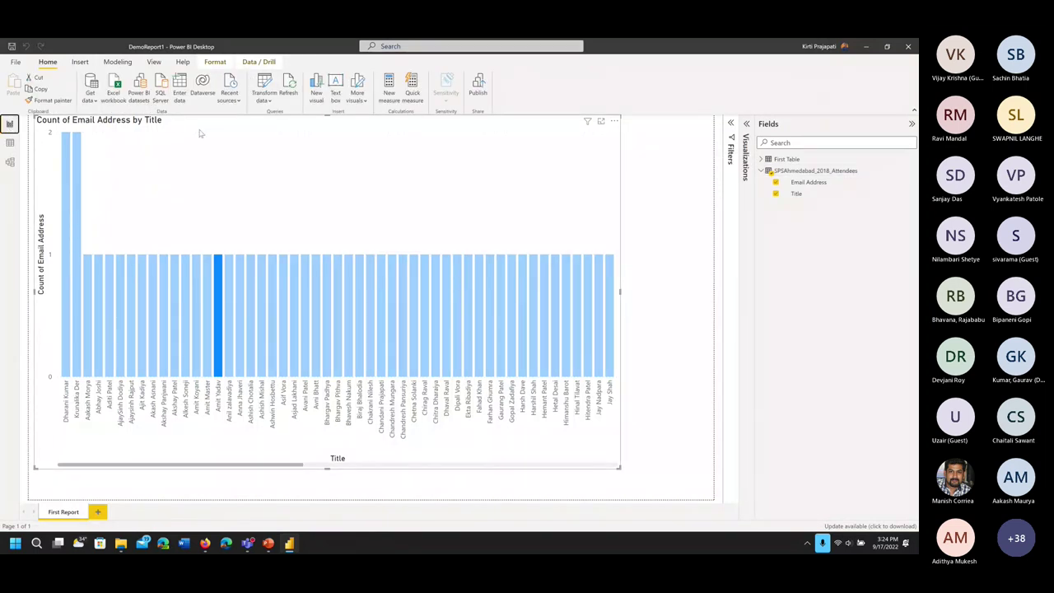
left_click(294, 88)
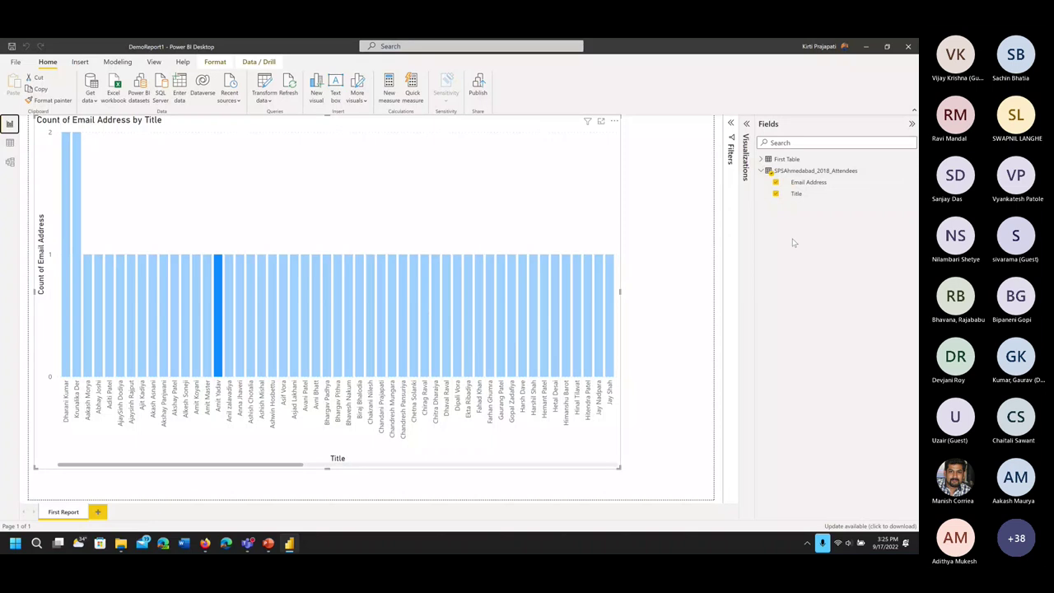
Capture the SPSAhmedabad_2018_Attendees table and its fields in the Fields pane as a 490x218 screenshot and copy it
key("super+shift+s")
left_click_drag(751, 162, 869, 212)
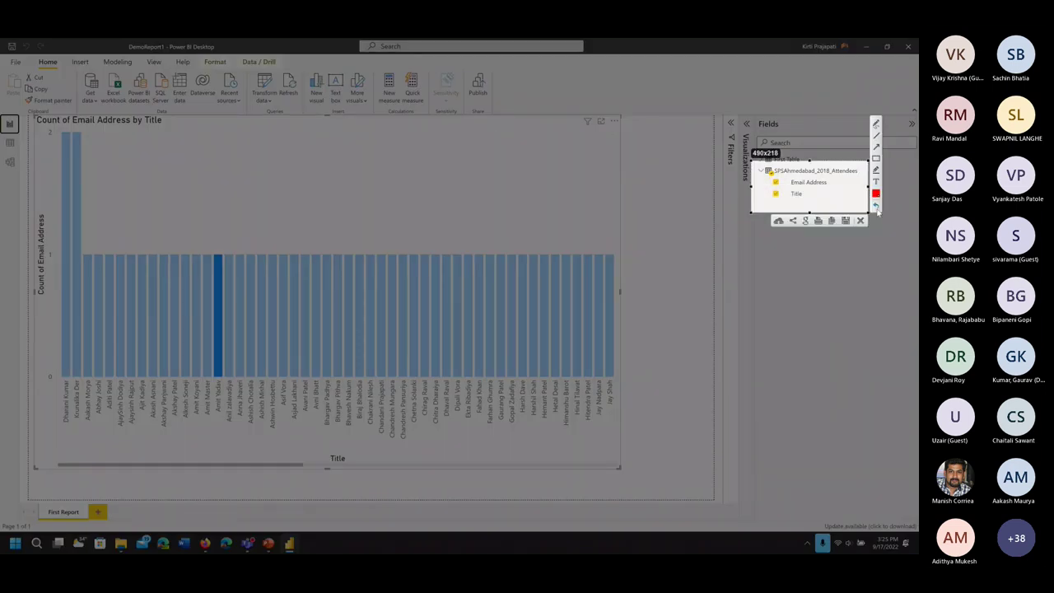
key("ctrl+c")
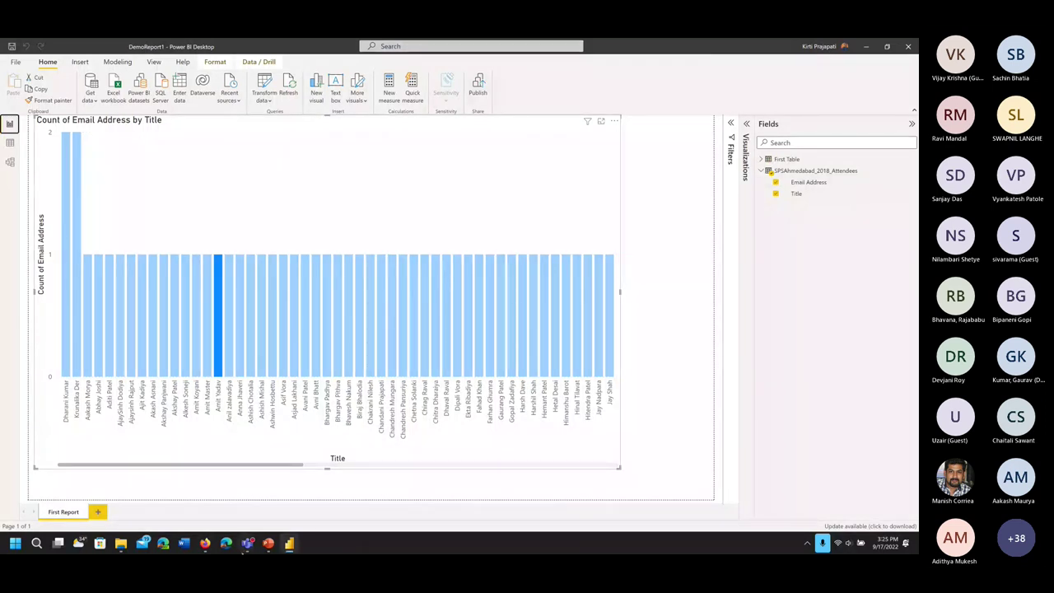
Switch to the Power BI service in the browser and open the DemoReport1 report from My workspace
left_click(205, 544)
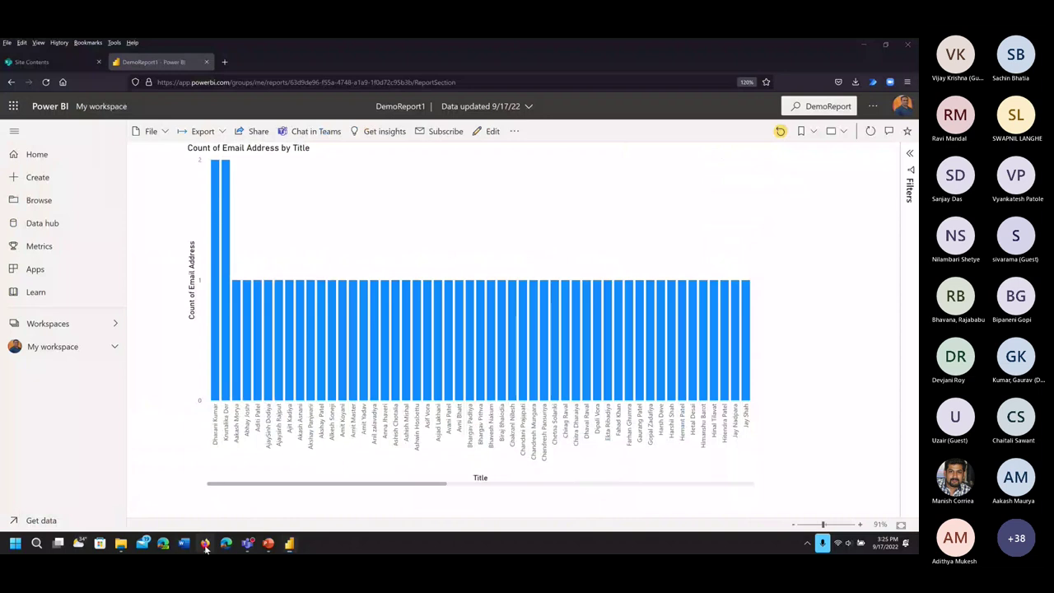
left_click(51, 348)
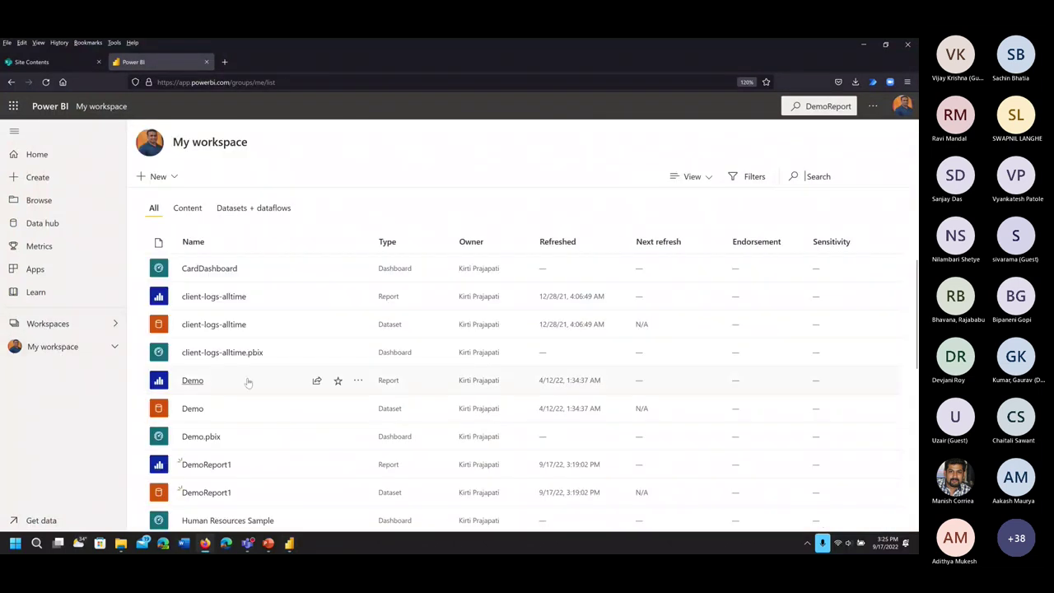
scroll(212, 338, "down", 3)
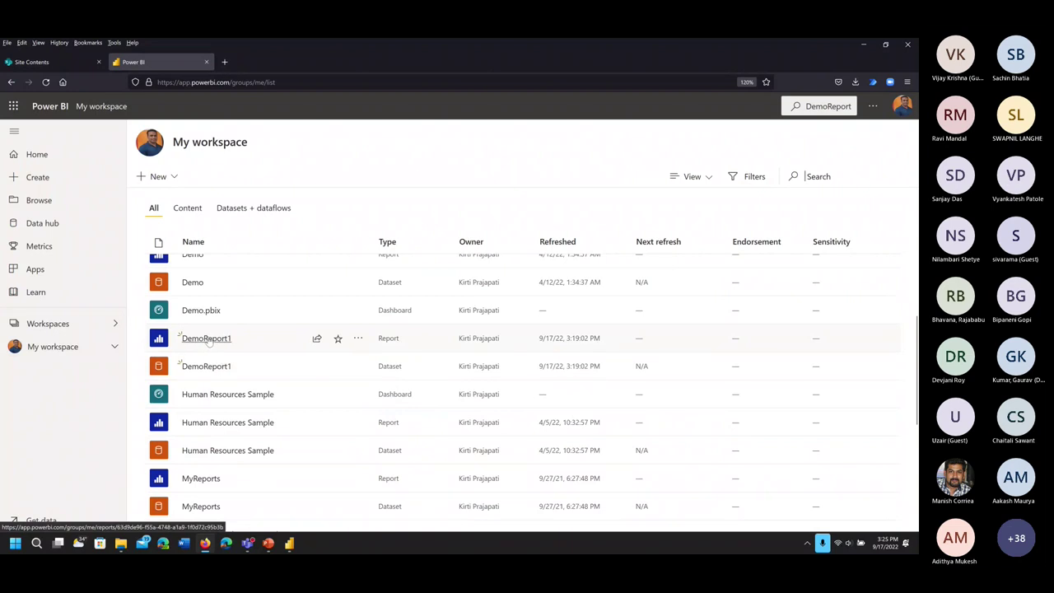
left_click(213, 344)
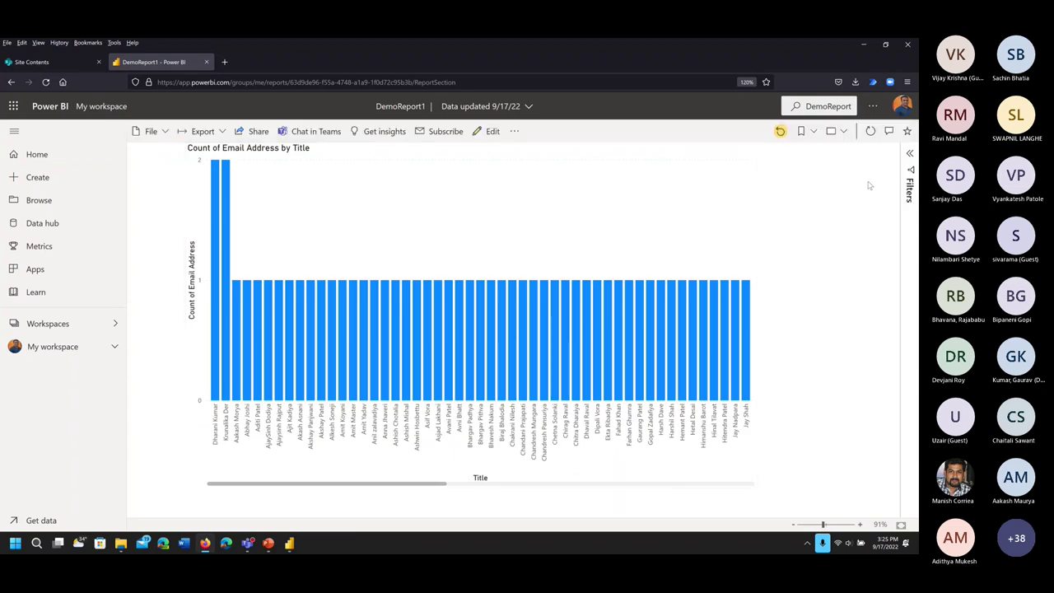
Check the report's Filters pane and hide it again
left_click(911, 155)
left_click(910, 155)
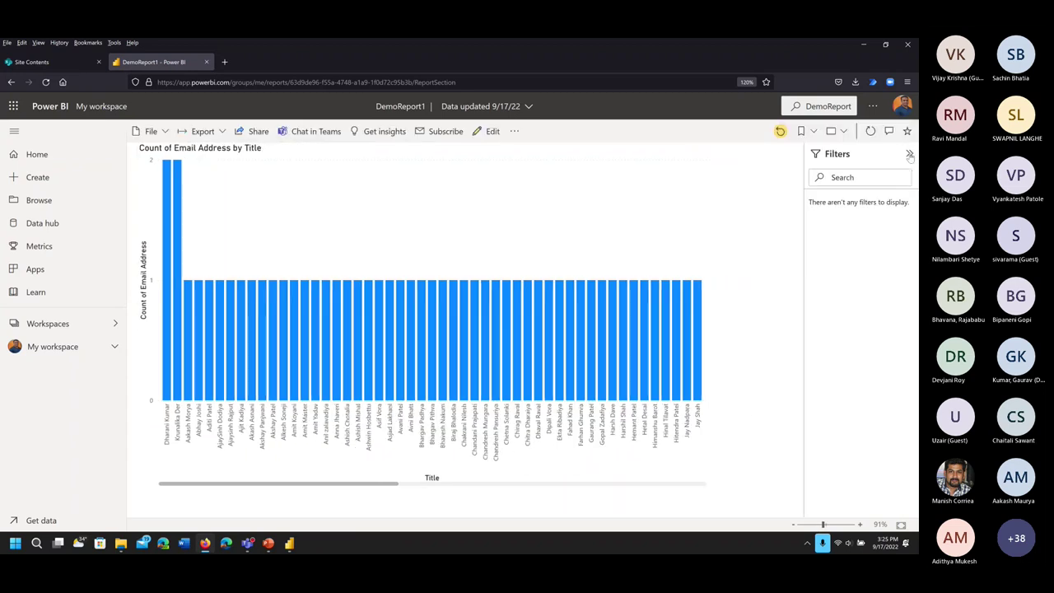
Switch to Power BI Desktop, save DemoReport1 and publish it to My workspace, replacing the existing dataset
left_click(289, 543)
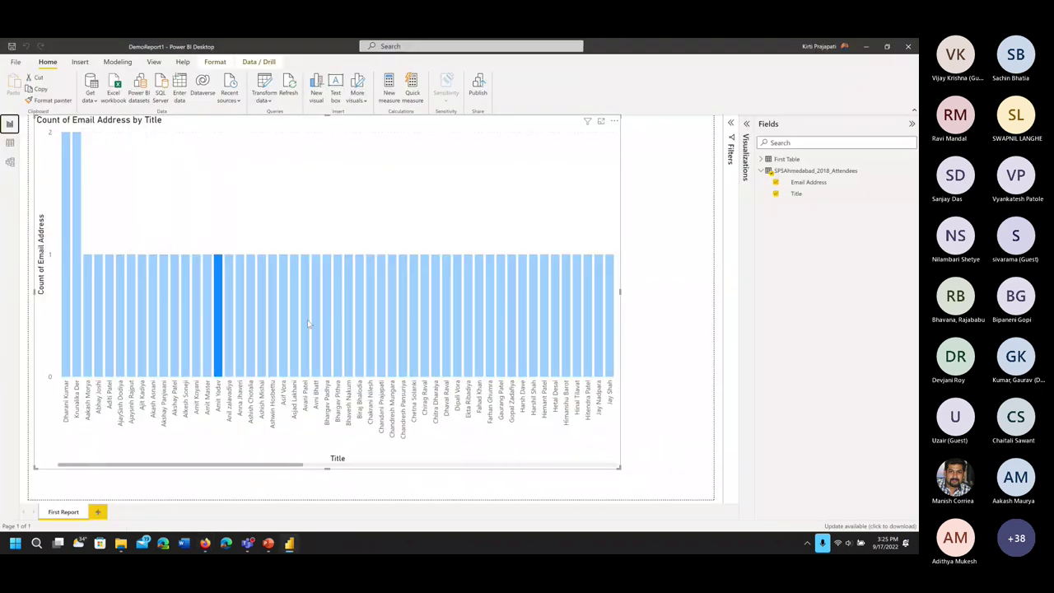
left_click(477, 91)
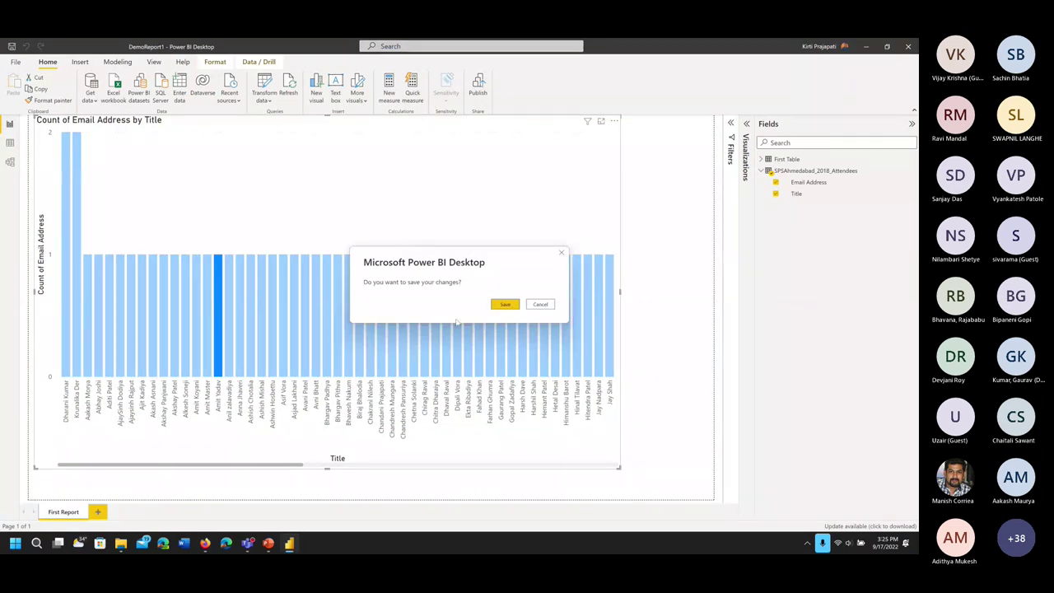
key("Escape")
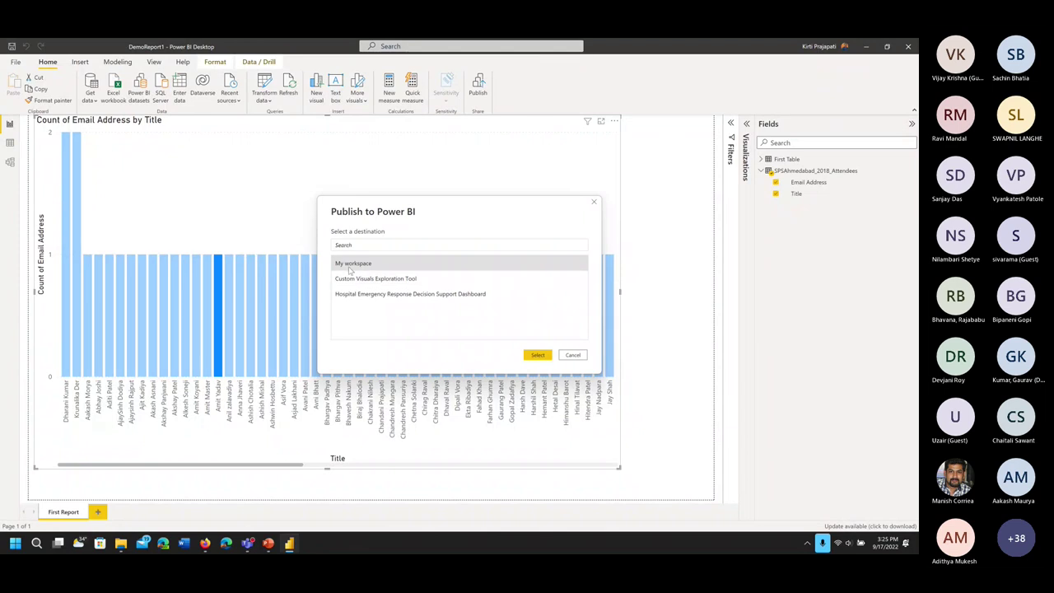
left_click(538, 355)
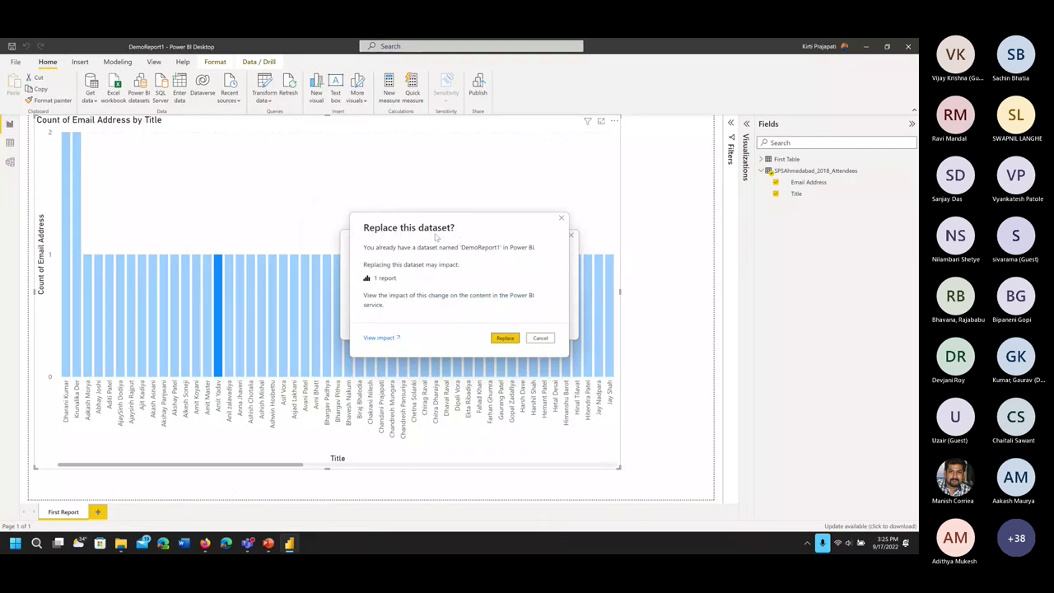
left_click(505, 338)
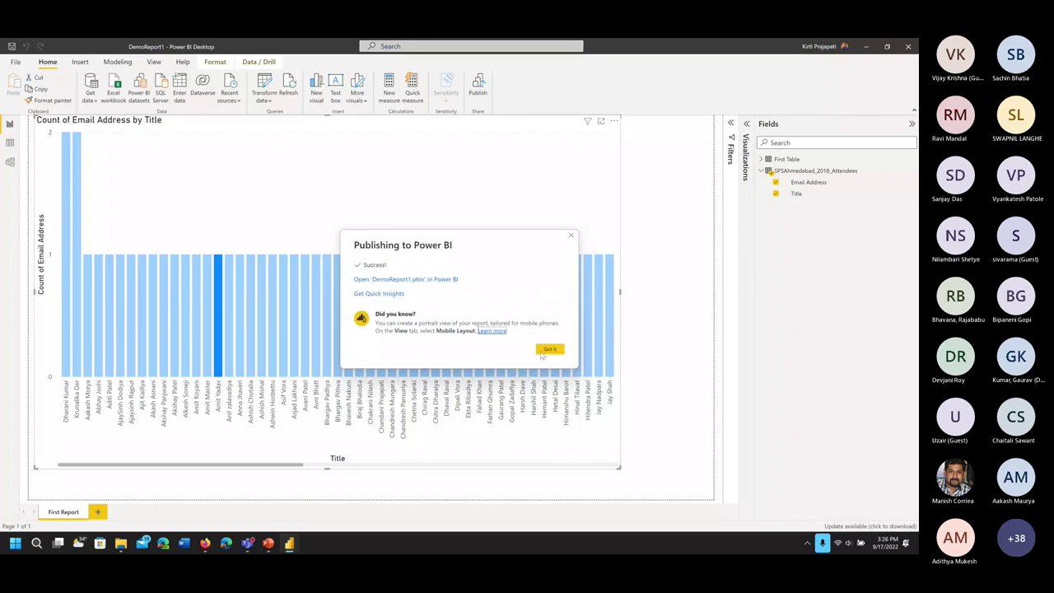
left_click(547, 350)
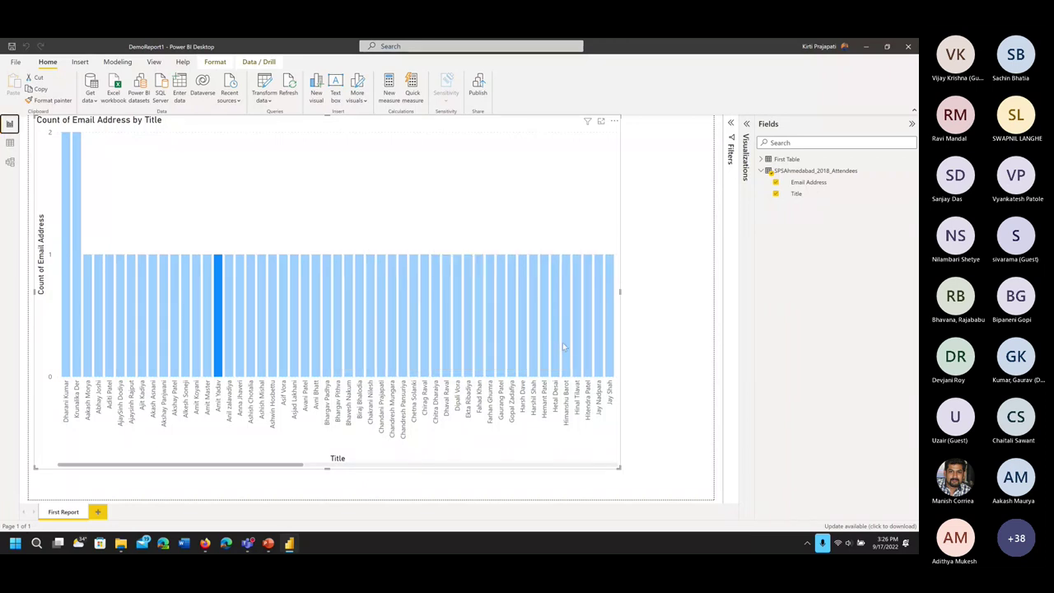
Return to the Power BI service in the browser, reload the DemoReport1 report, and find its dataset in My workspace
left_click(206, 544)
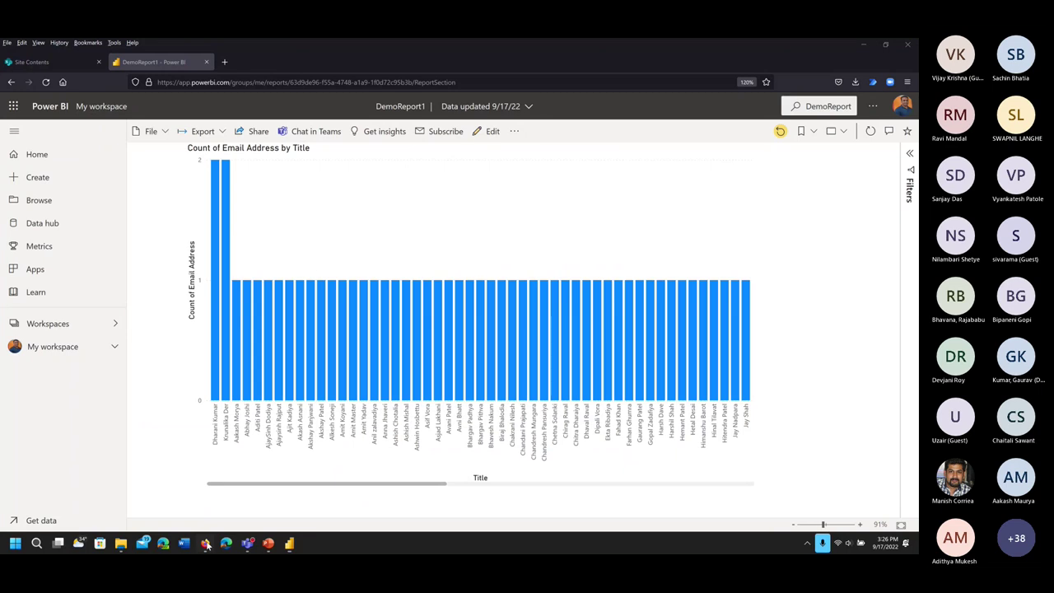
key("F5")
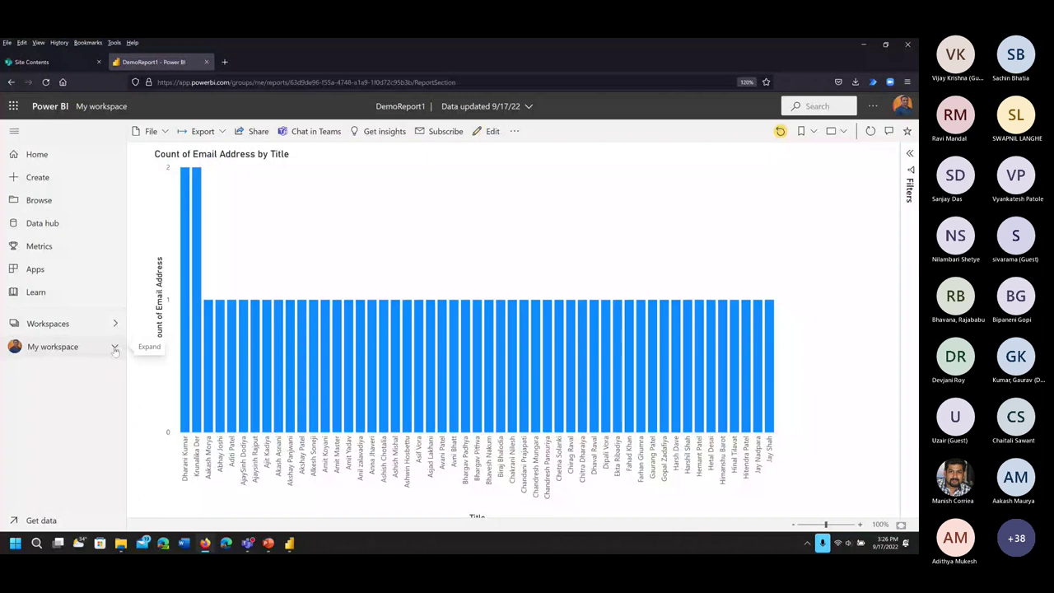
left_click(66, 347)
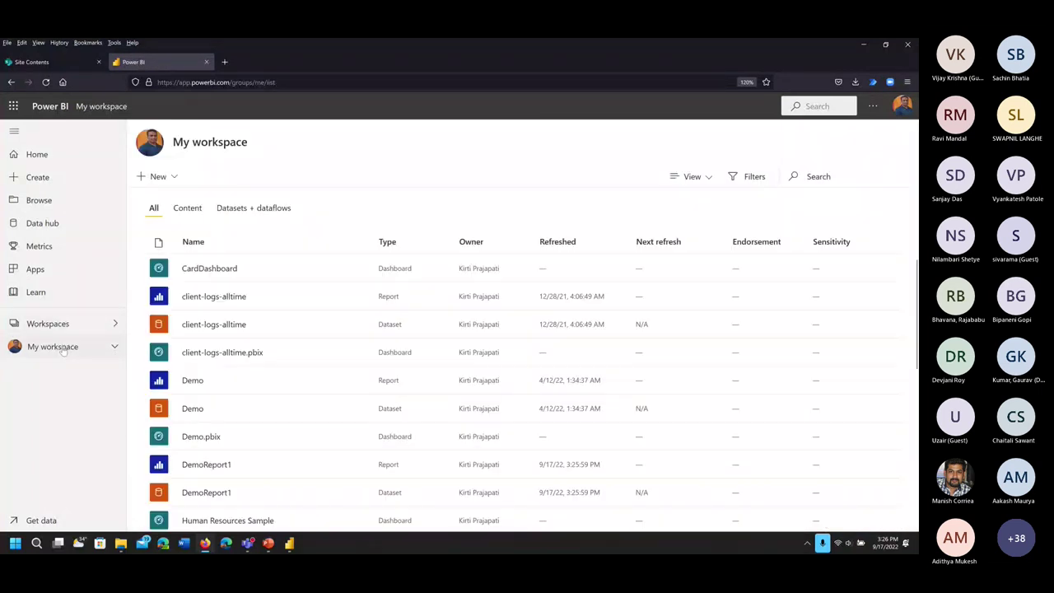
scroll(175, 364, "down", 3)
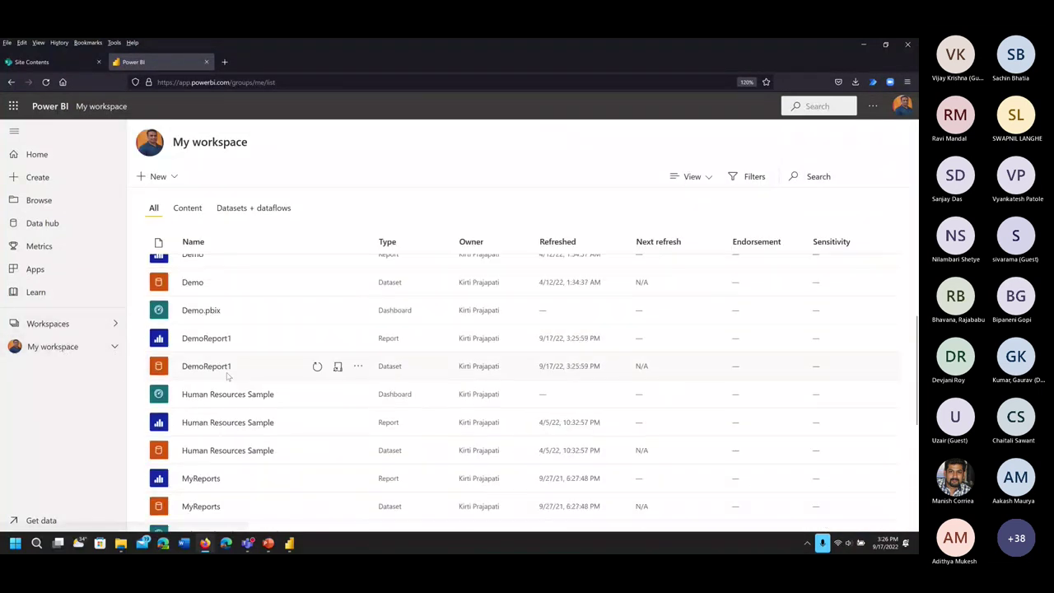
scroll(165, 367, "down", 1)
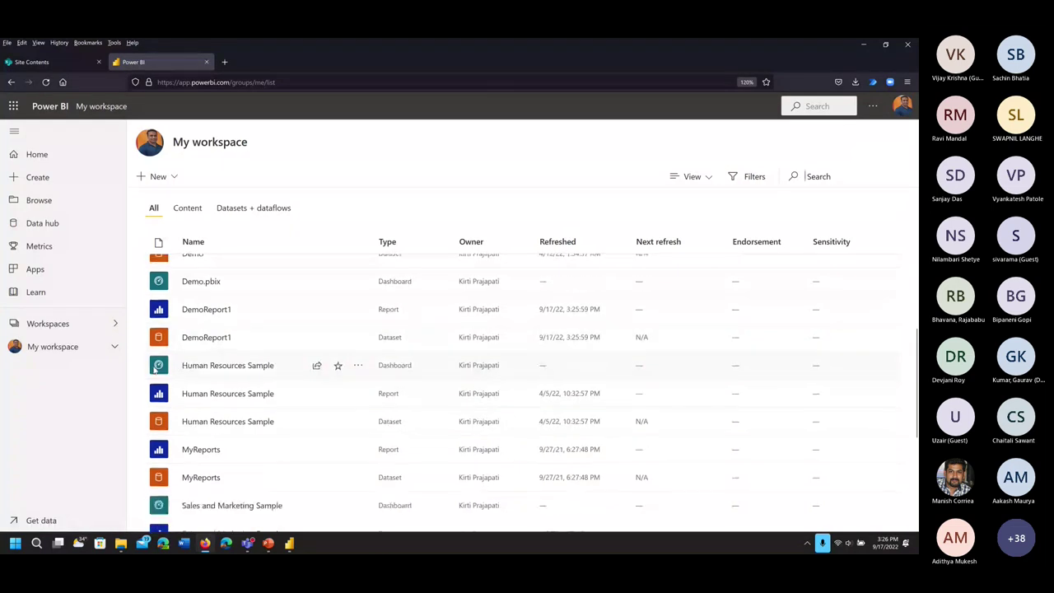
scroll(154, 369, "down", 1)
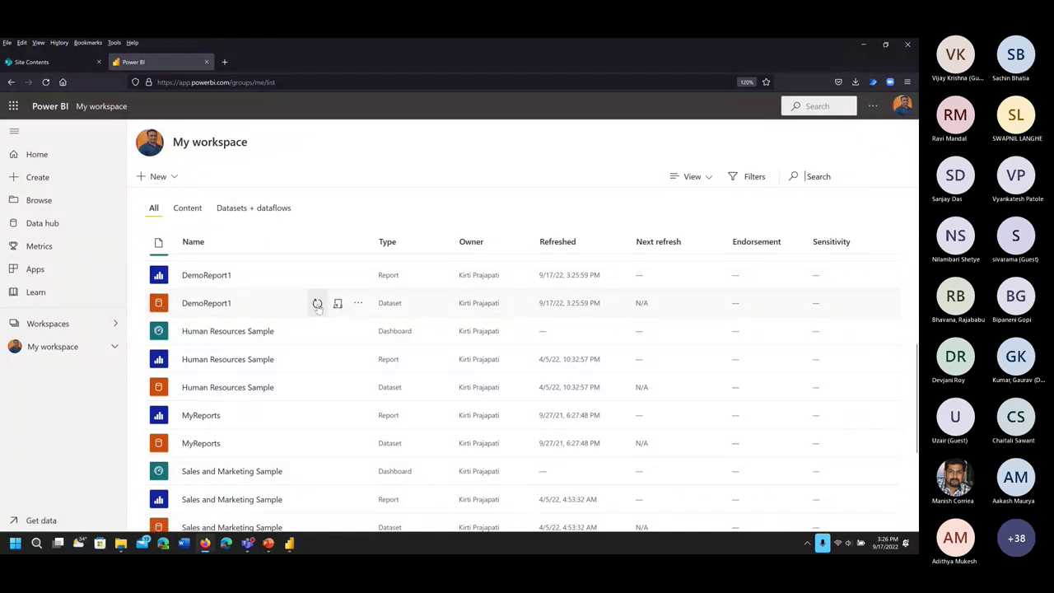
Capture the DemoReport1 dataset row with its Refresh now control as a 1042x186 screenshot and copy it
key("Print")
left_click_drag(143, 284, 394, 328)
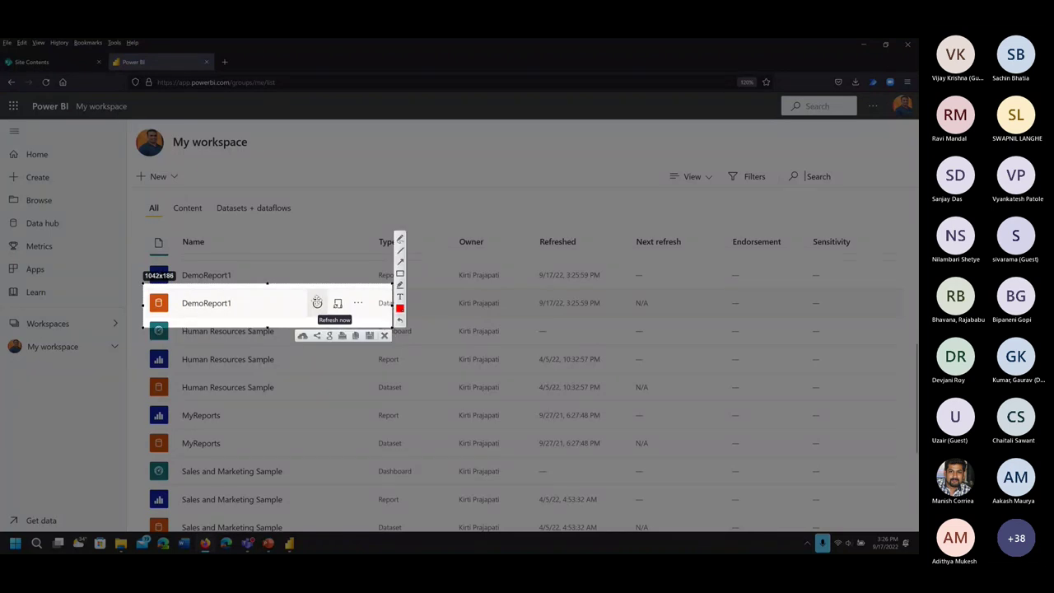
left_click_drag(303, 290, 329, 314)
key("ctrl+c")
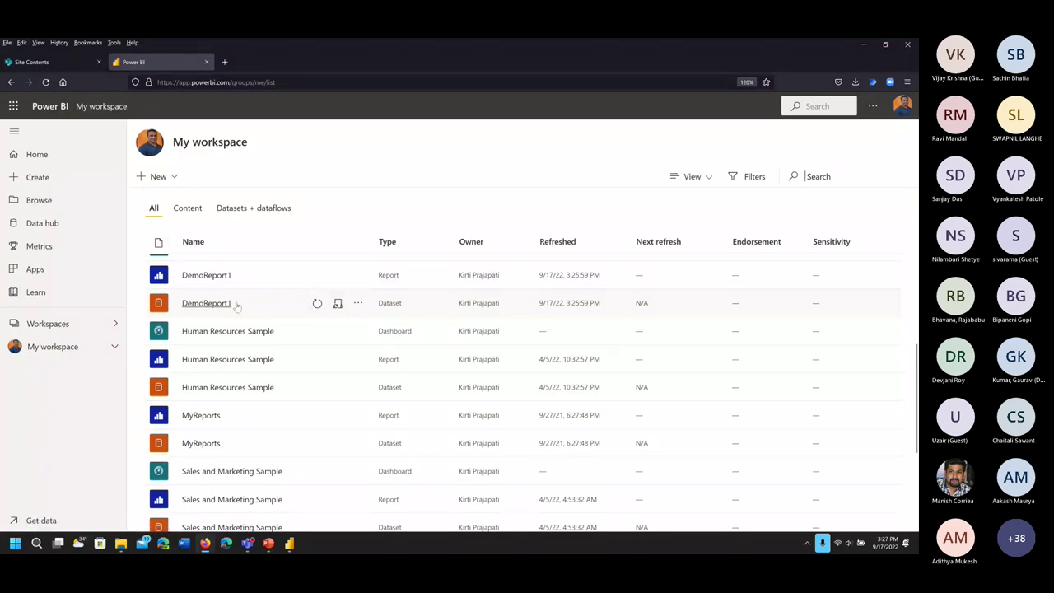
Open the DemoReport1 dataset's settings and expand the Scheduled refresh section
left_click(359, 305)
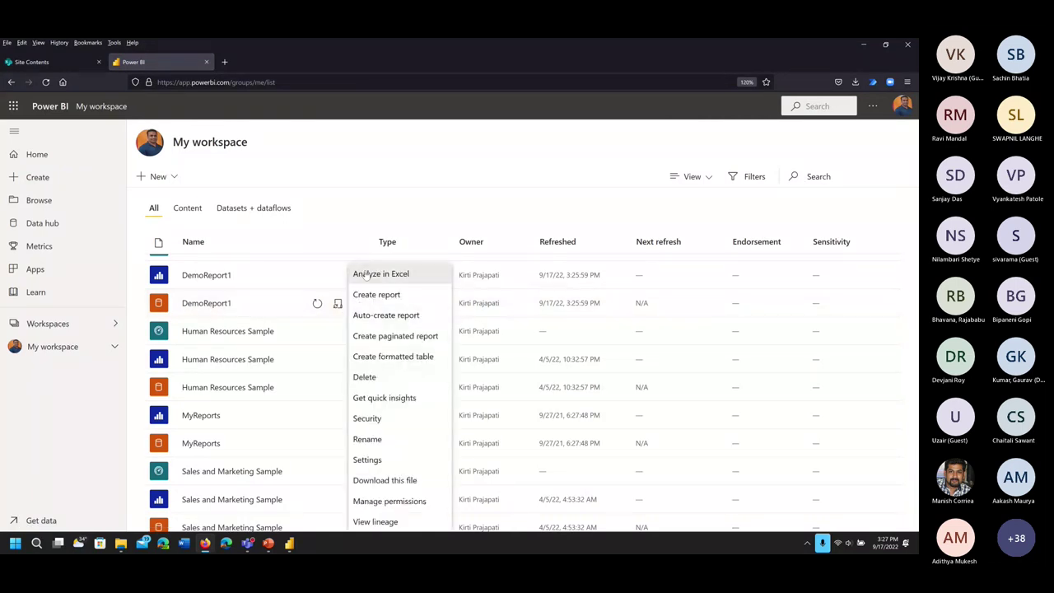
left_click(375, 463)
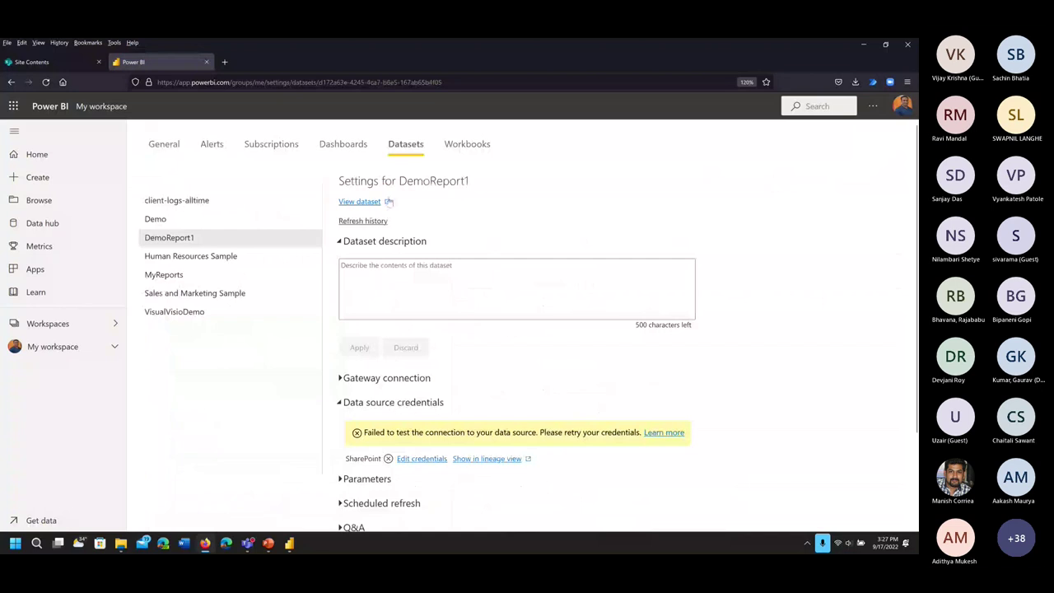
scroll(478, 405, "down", 3)
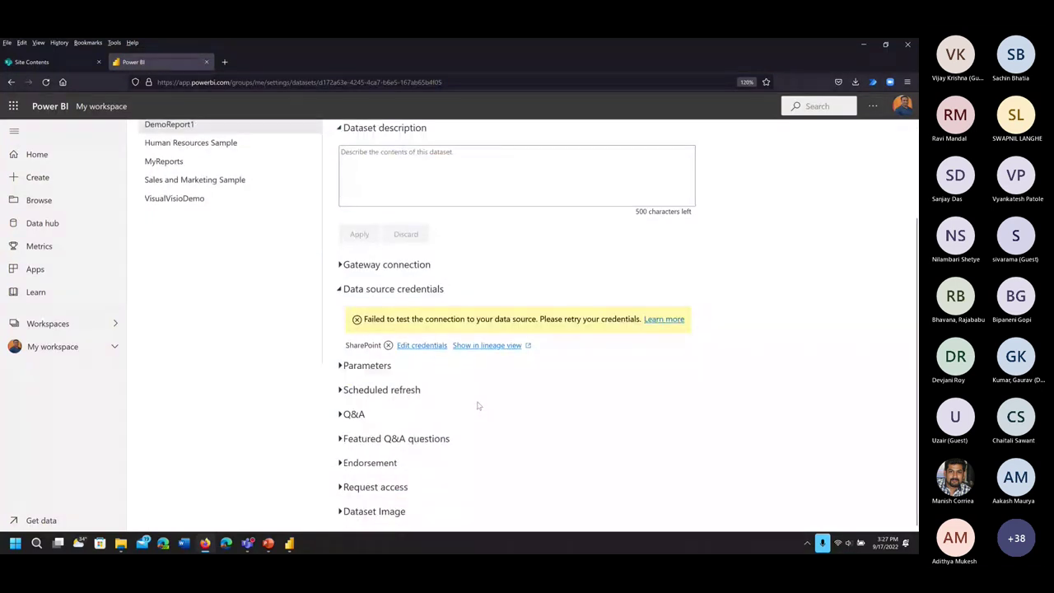
left_click(341, 392)
scroll(371, 394, "down", 3)
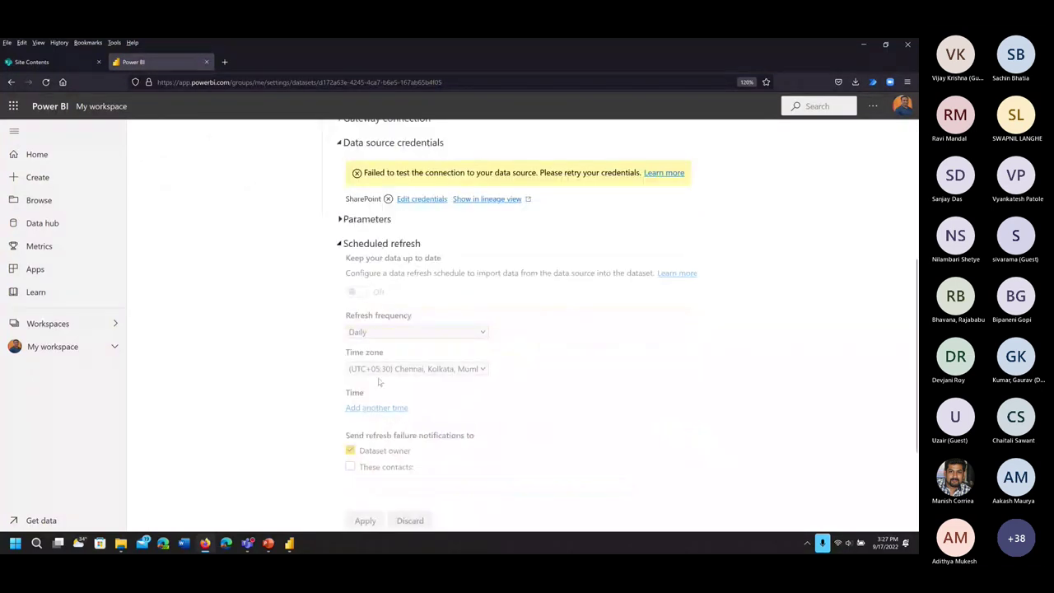
scroll(397, 393, "up", 2)
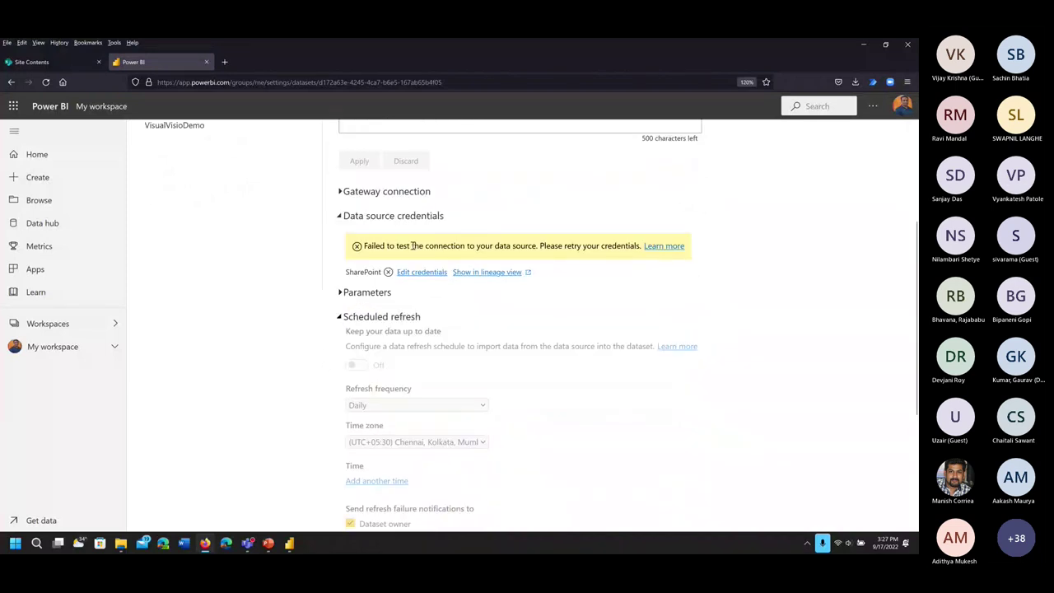
Set the SharePoint data source credentials to OAuth2 with Organizational privacy level and sign in with the existing Microsoft account
left_click(423, 274)
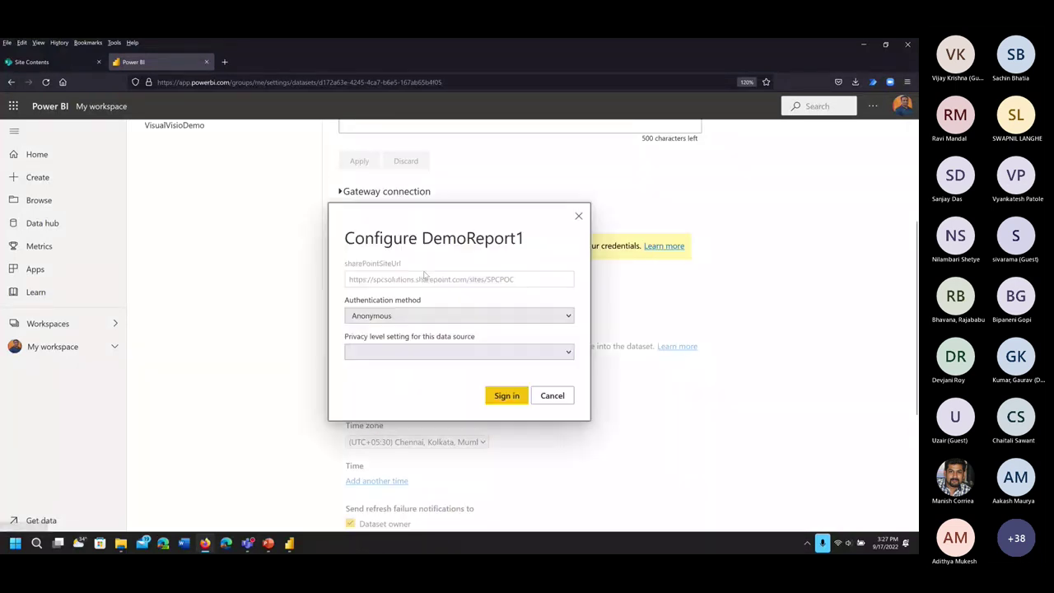
left_click(429, 318)
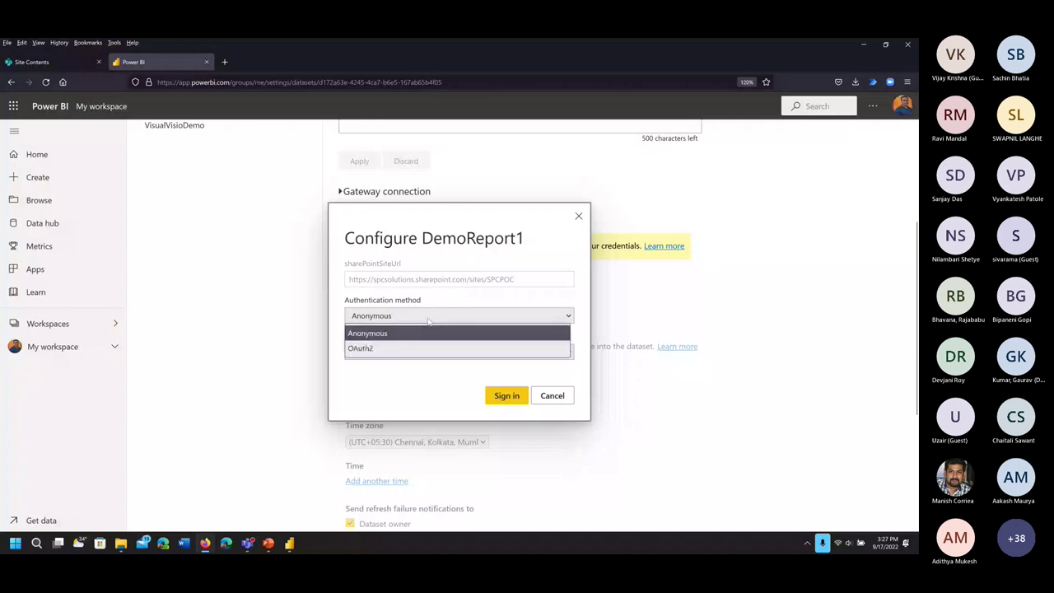
left_click(390, 349)
left_click(390, 351)
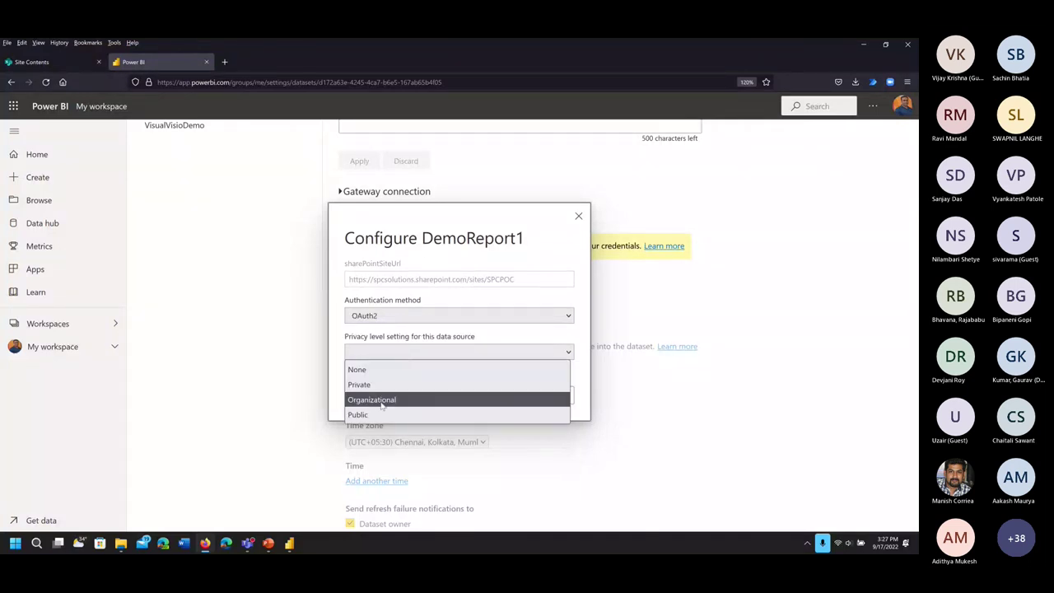
left_click(381, 400)
left_click(507, 397)
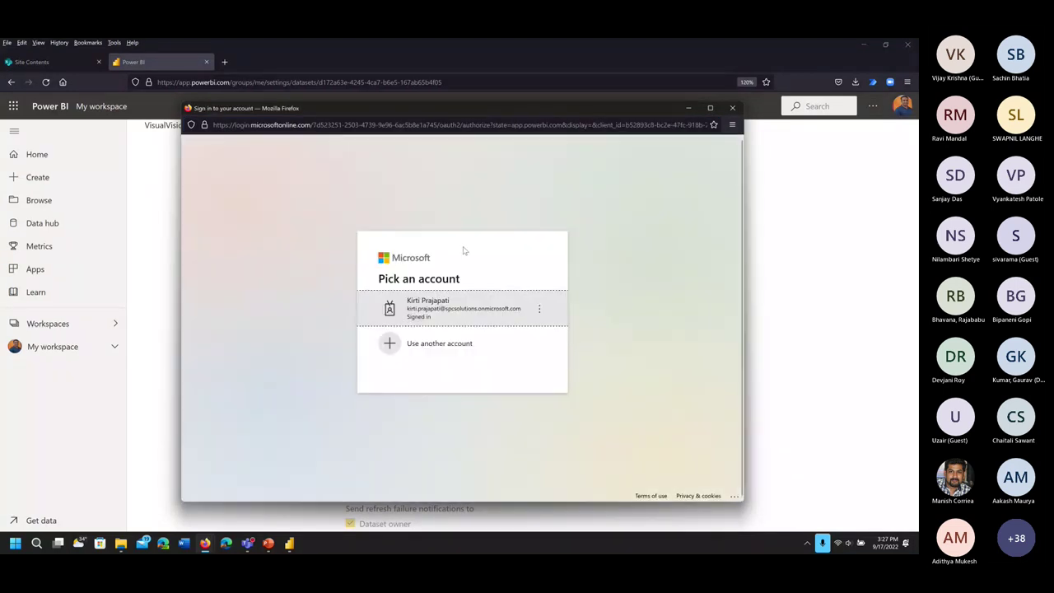
left_click(458, 305)
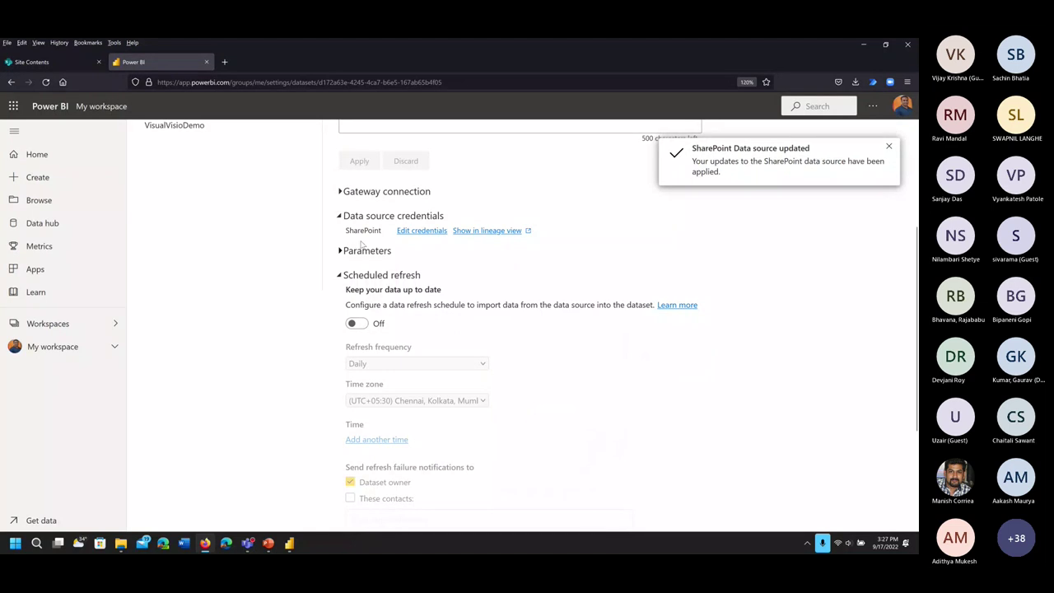
Capture the Scheduled refresh settings as a 936x791 screenshot and copy it
scroll(453, 285, "up", 3)
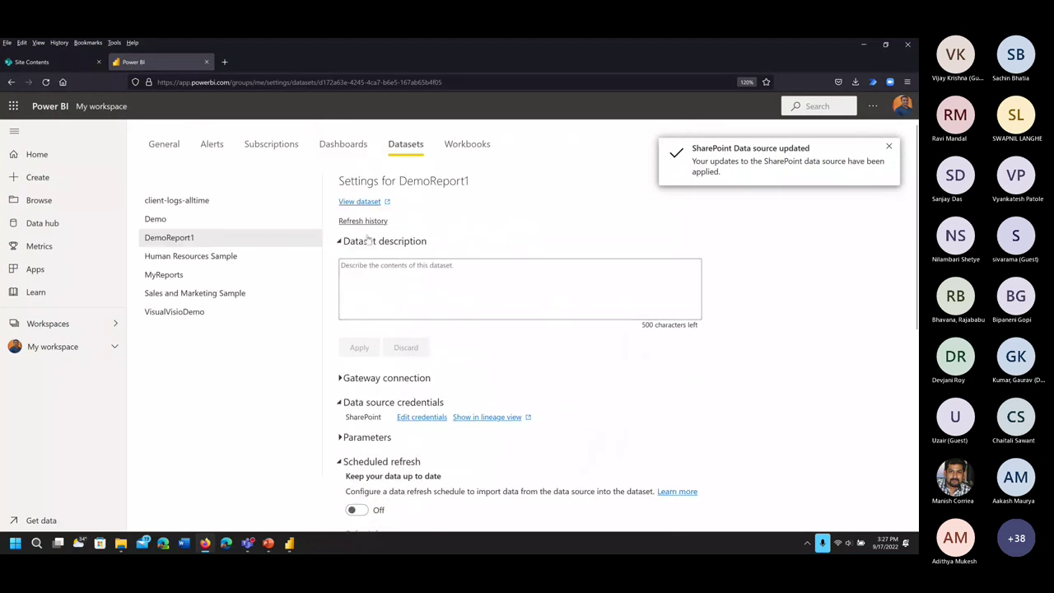
scroll(367, 223, "down", 4)
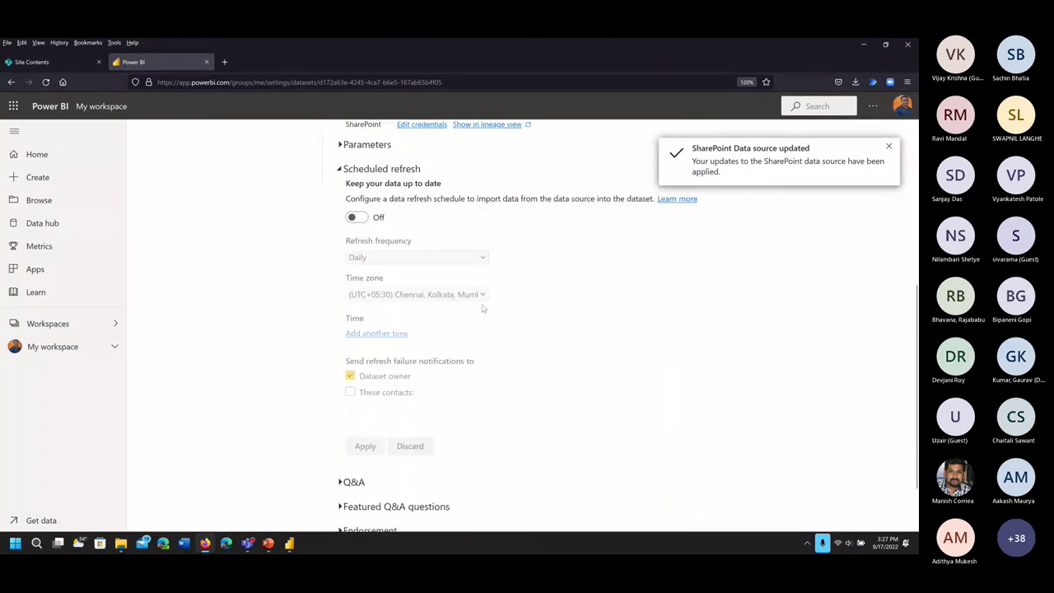
scroll(387, 243, "up", 1)
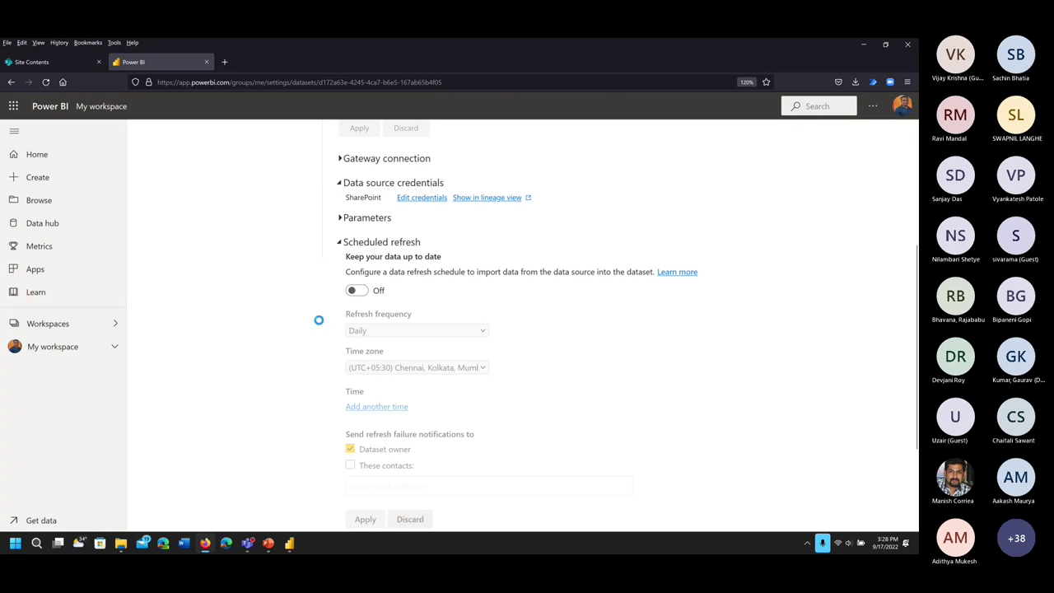
key("super+shift+s")
left_click_drag(315, 232, 539, 420)
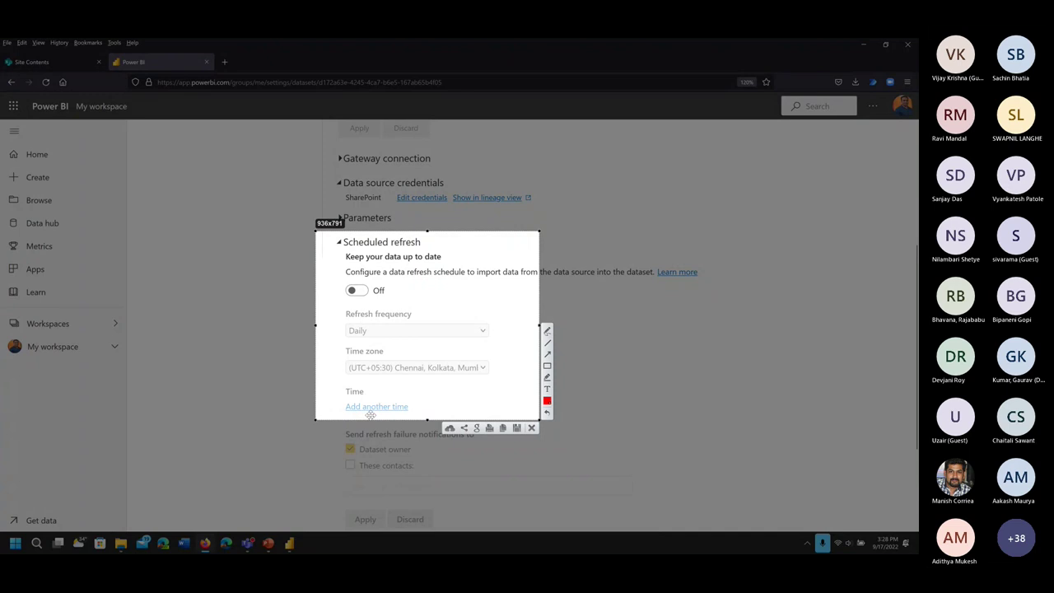
key("ctrl+c")
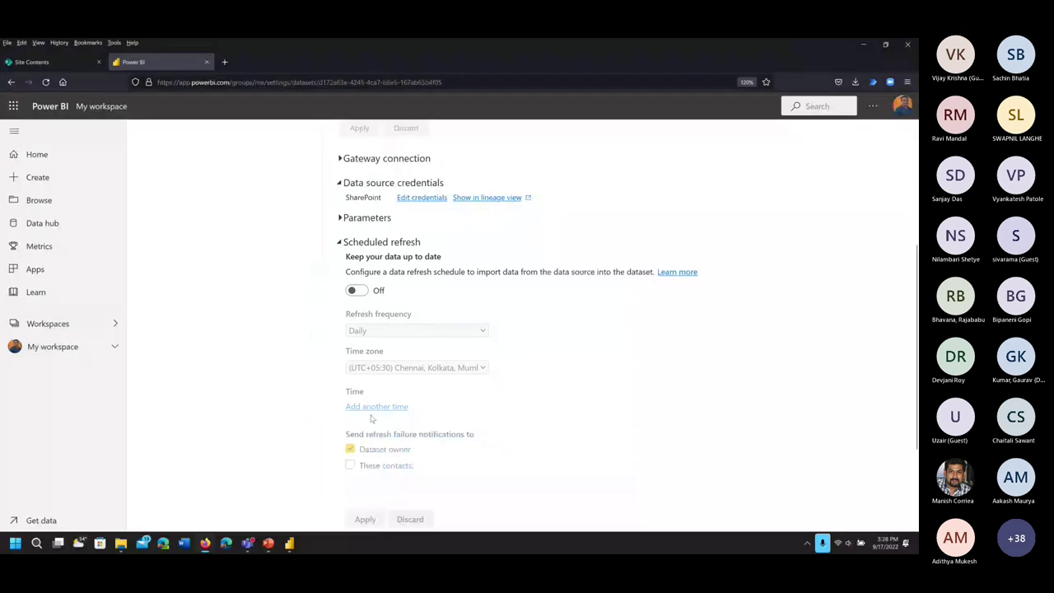
Turn on scheduled refresh for the DemoReport1 dataset, try the Weekly frequency, and set it back to Daily
left_click(354, 290)
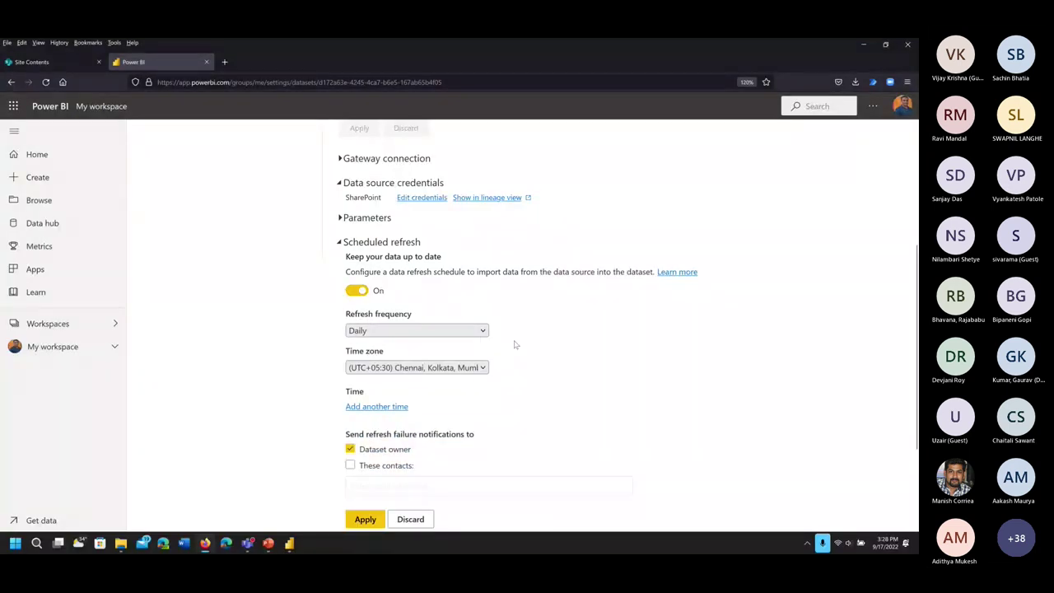
scroll(536, 329, "down", 1)
left_click(416, 258)
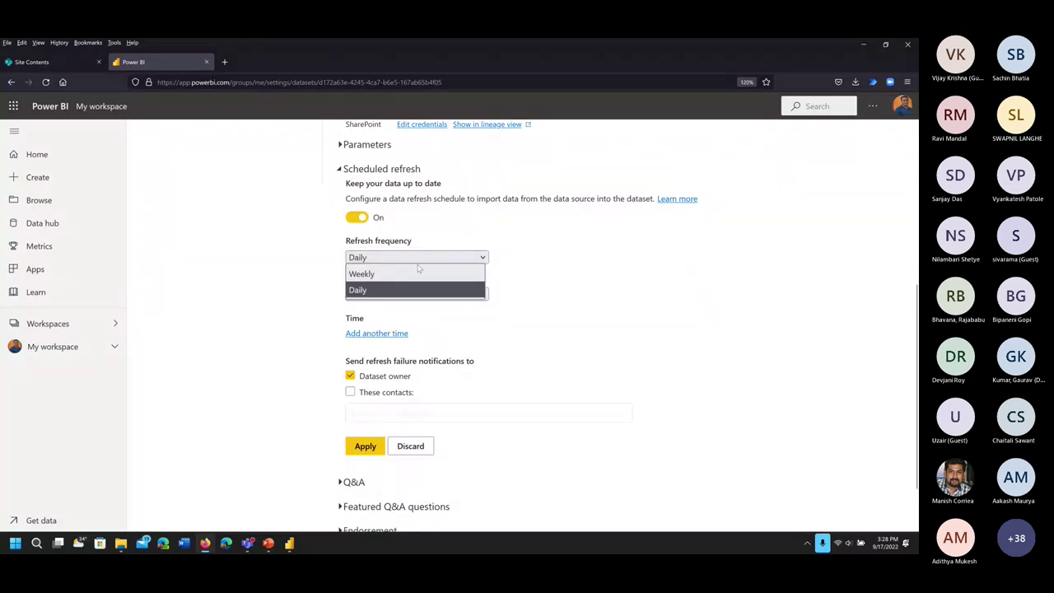
left_click(363, 273)
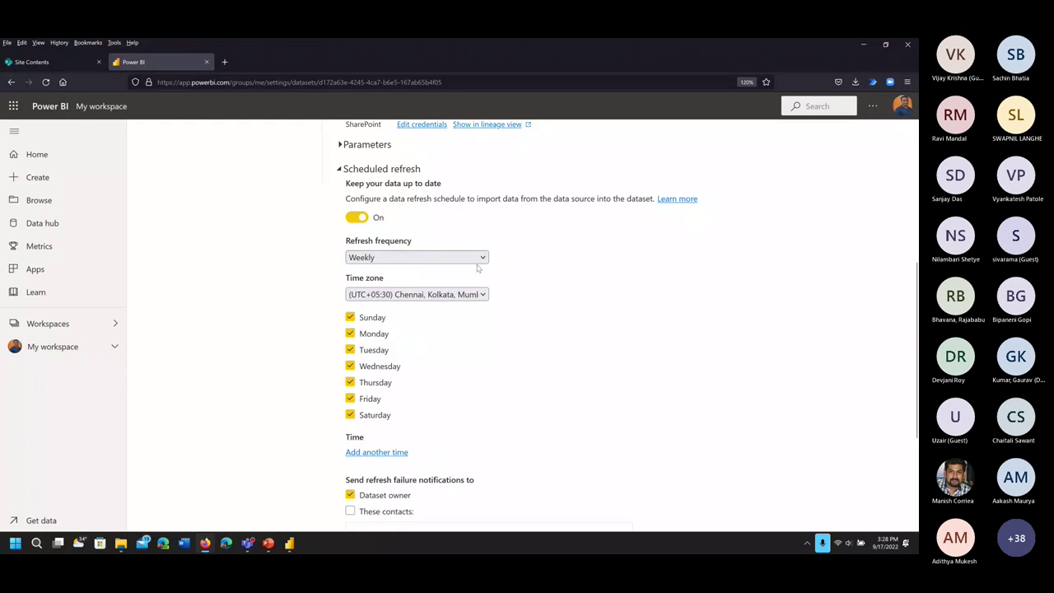
left_click(484, 257)
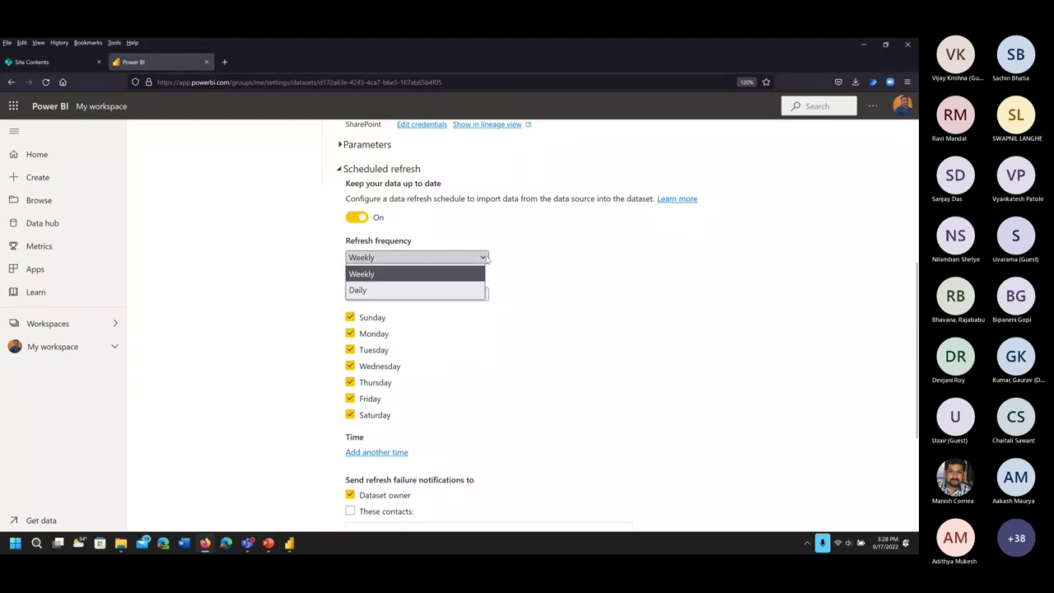
left_click(370, 290)
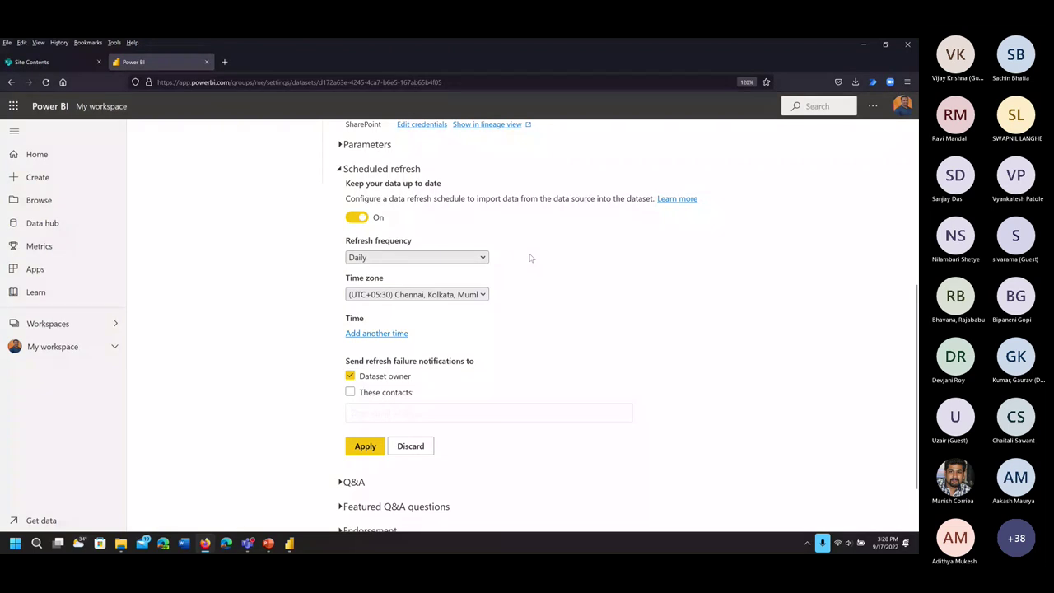
Look through the time zones available for the DemoReport1 dataset's scheduled refresh
left_click(483, 296)
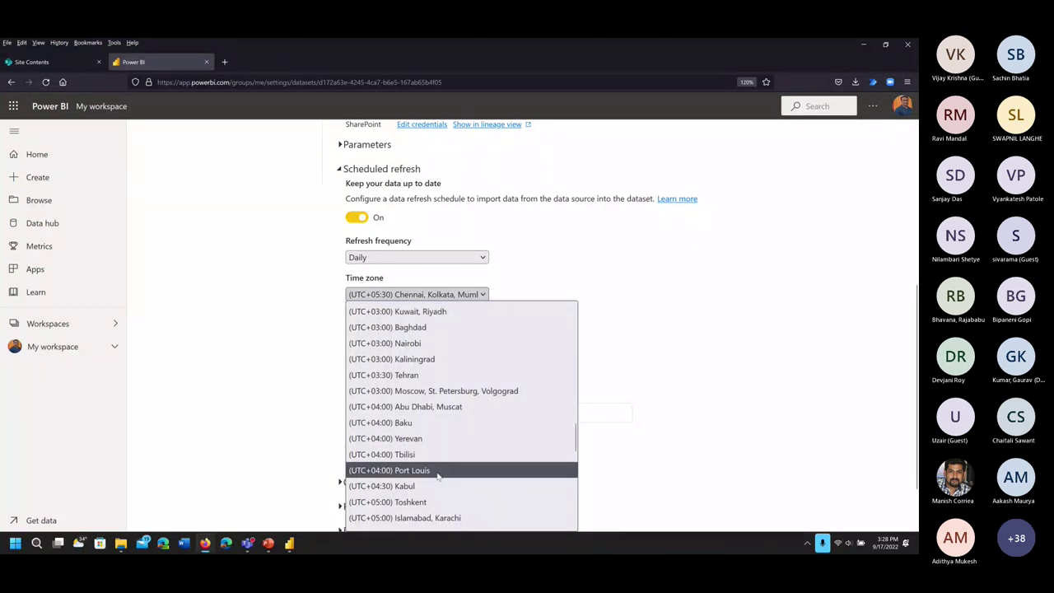
left_click(502, 293)
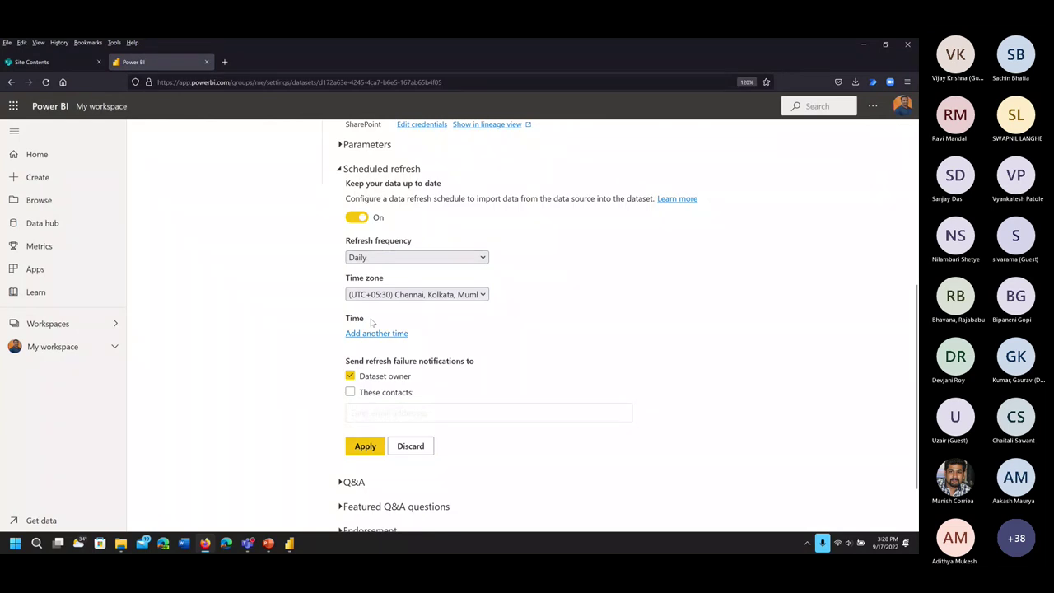
left_click_drag(371, 323, 283, 315)
left_click(282, 315)
Add two daily refresh times to the schedule, 1:00 AM and 1:30 AM
left_click(370, 334)
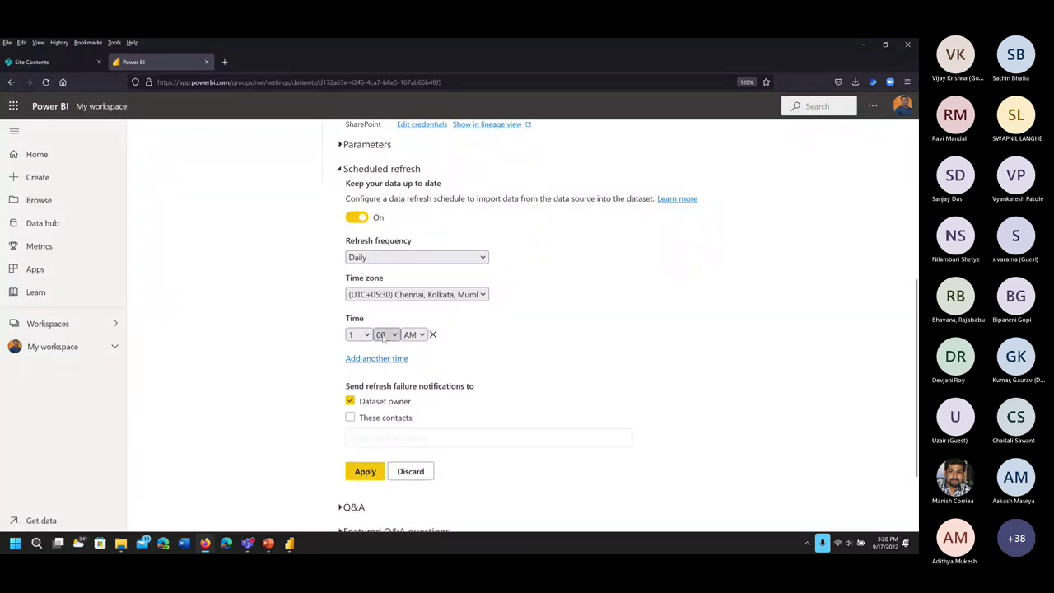
left_click(372, 358)
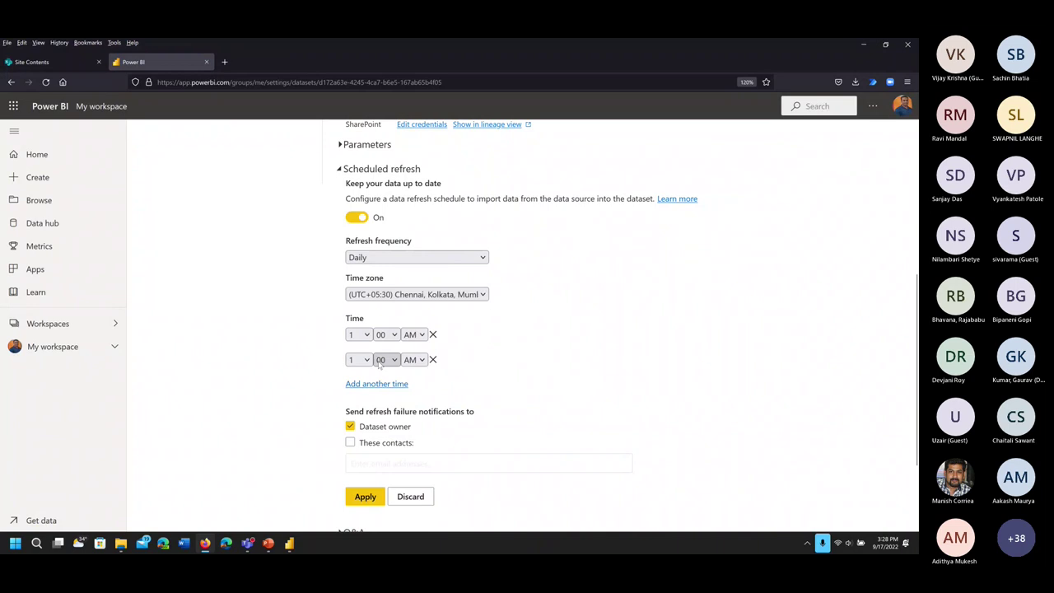
left_click(366, 360)
left_click(394, 360)
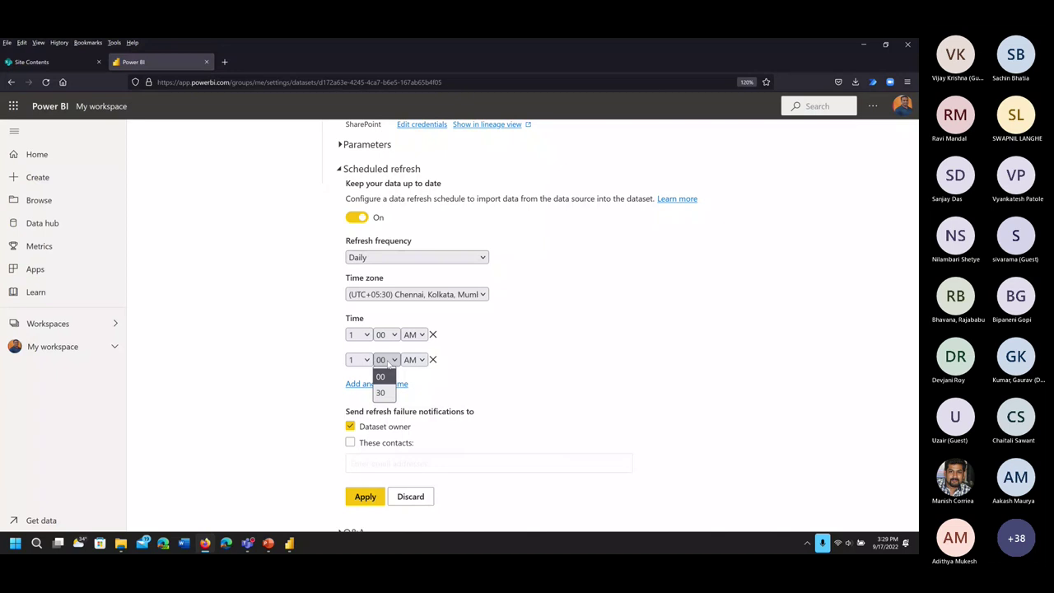
left_click(381, 392)
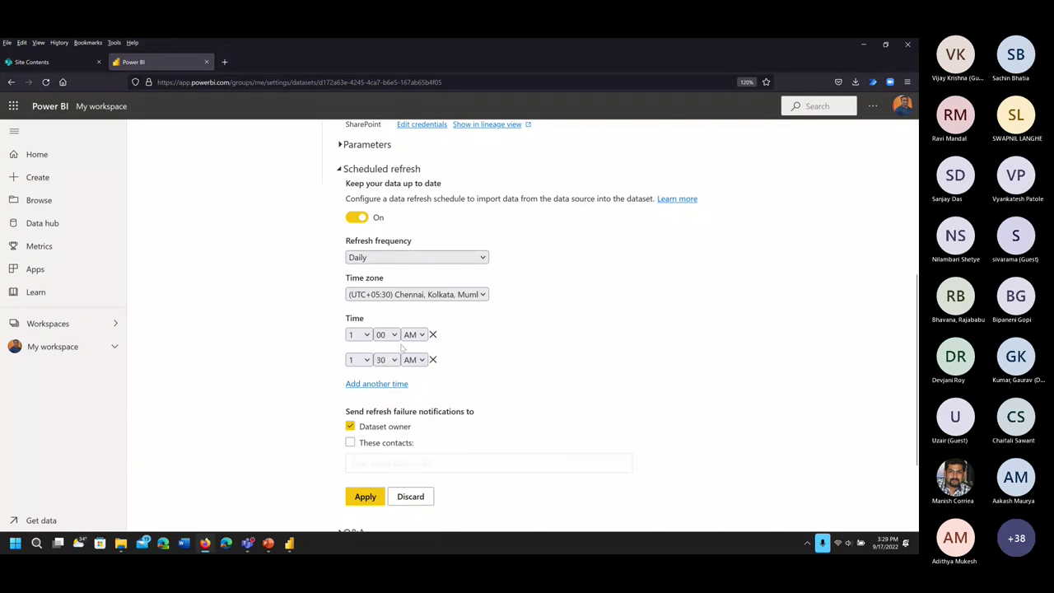
Add a third refresh time of 2:00 AM and apply the refresh schedule
left_click(366, 383)
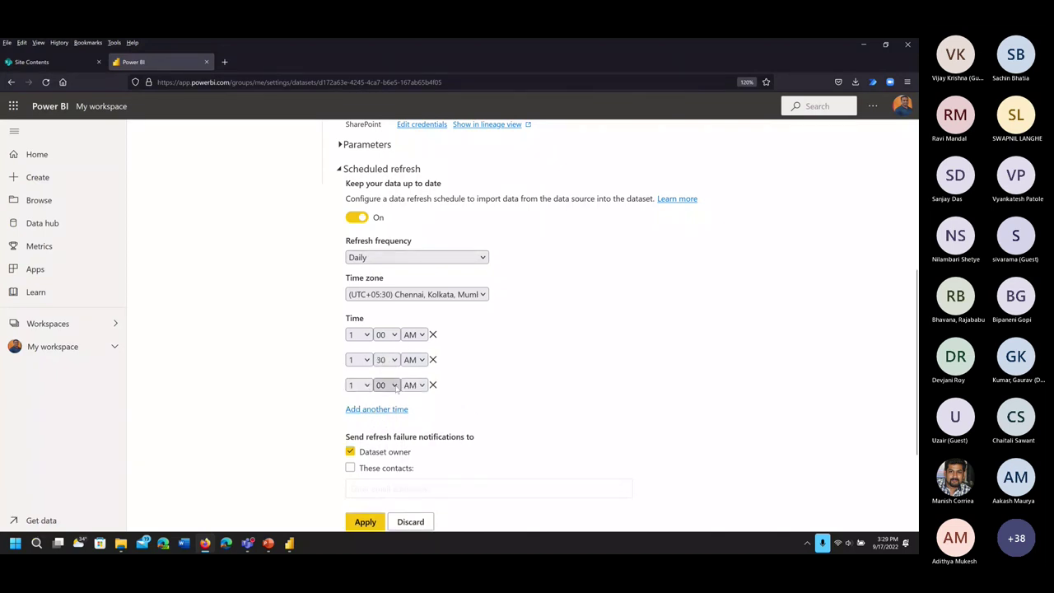
left_click(366, 385)
left_click(353, 209)
scroll(483, 391, "down", 1)
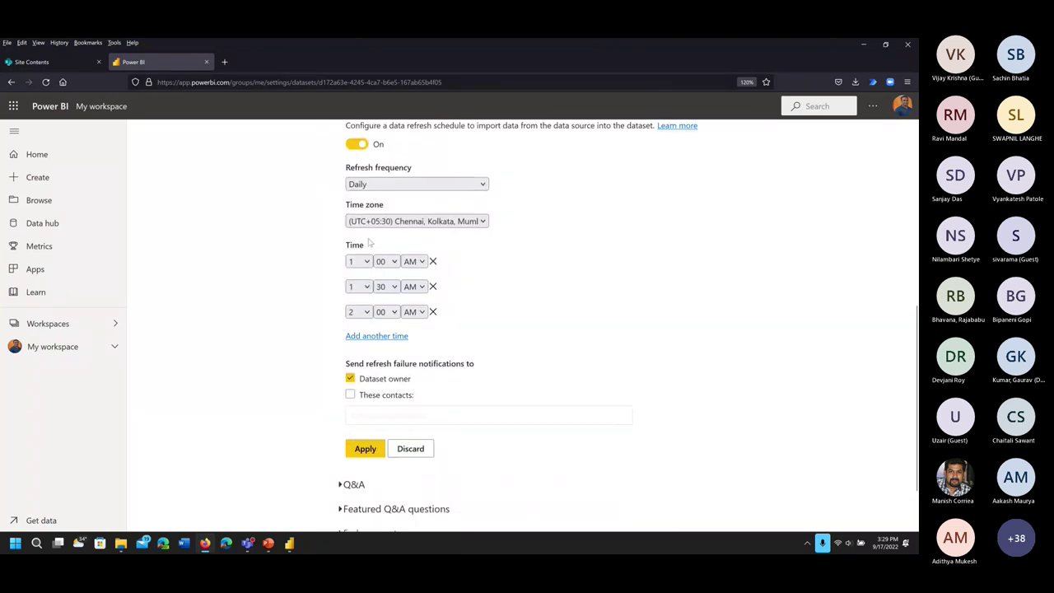
left_click(365, 450)
Collapse the Scheduled refresh section and look over the remaining DemoReport1 dataset settings
scroll(289, 375, "up", 2)
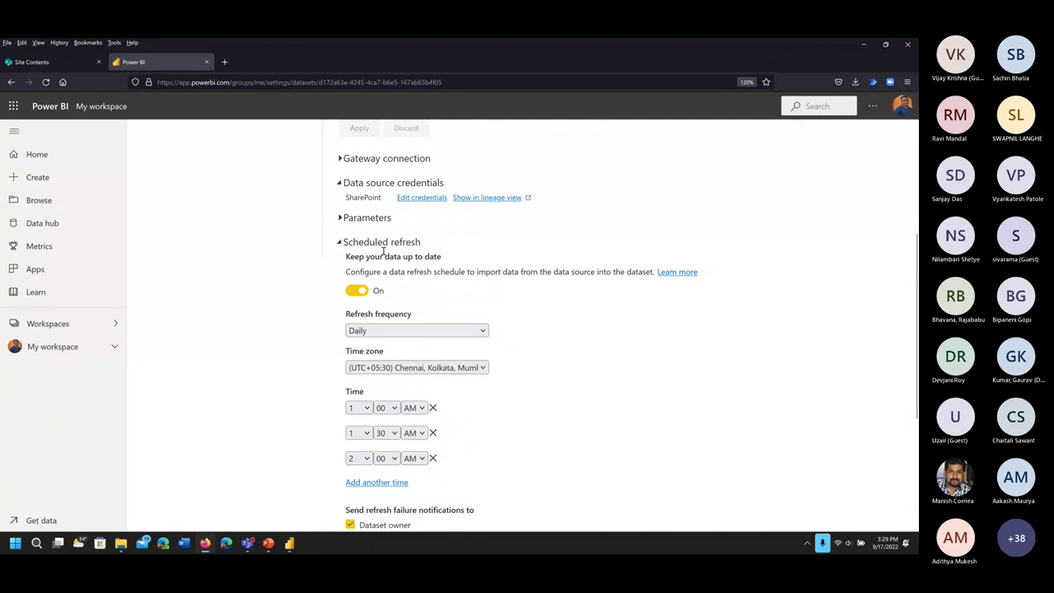
left_click(359, 243)
scroll(346, 247, "up", 3)
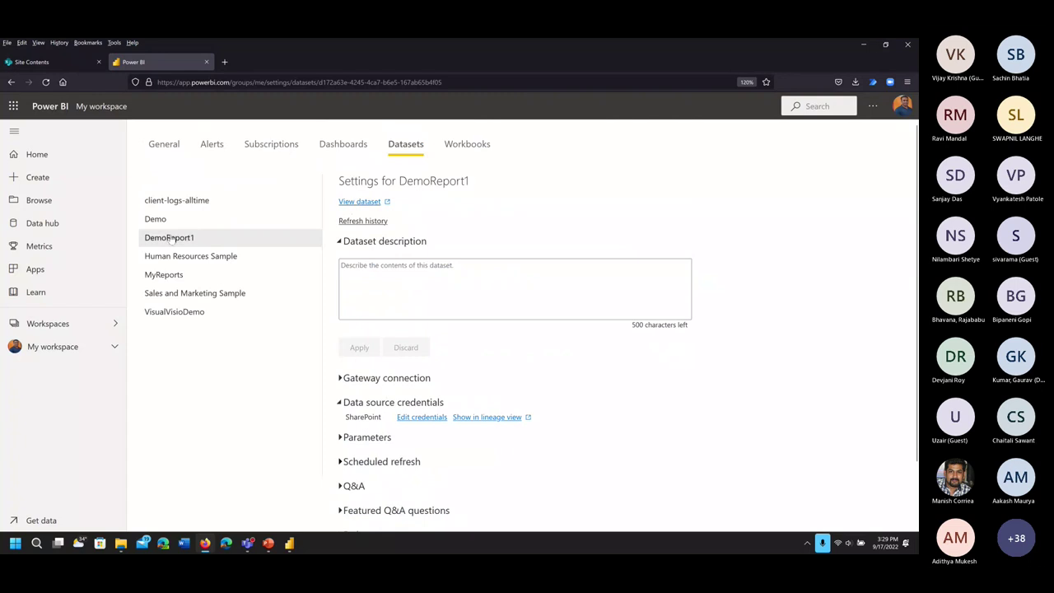
scroll(294, 431, "down", 2)
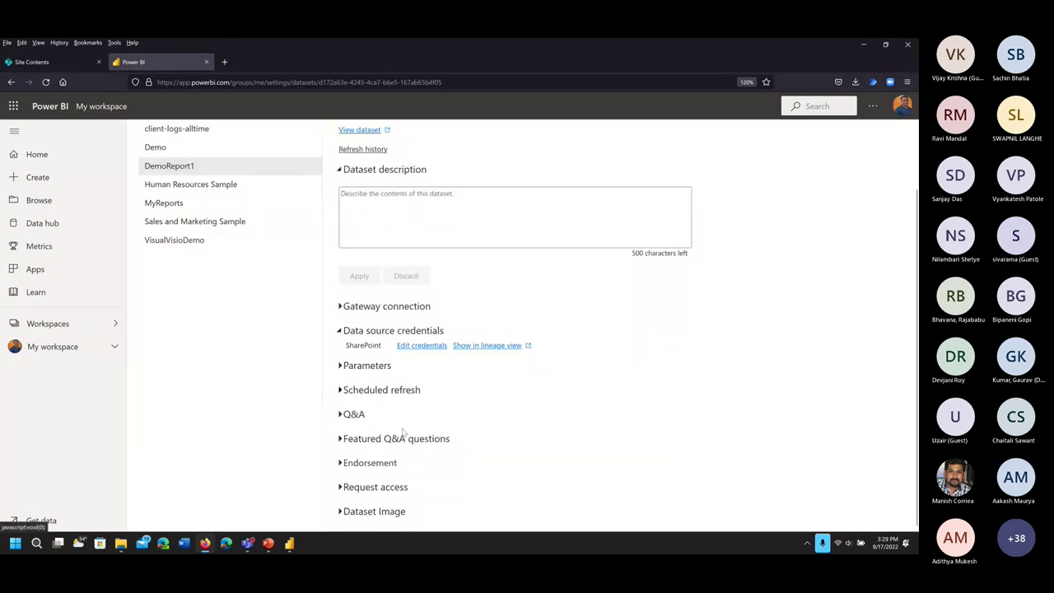
Open the Row-Level Security page of the DemoReport1 dataset from My workspace and highlight its heading
left_click(64, 347)
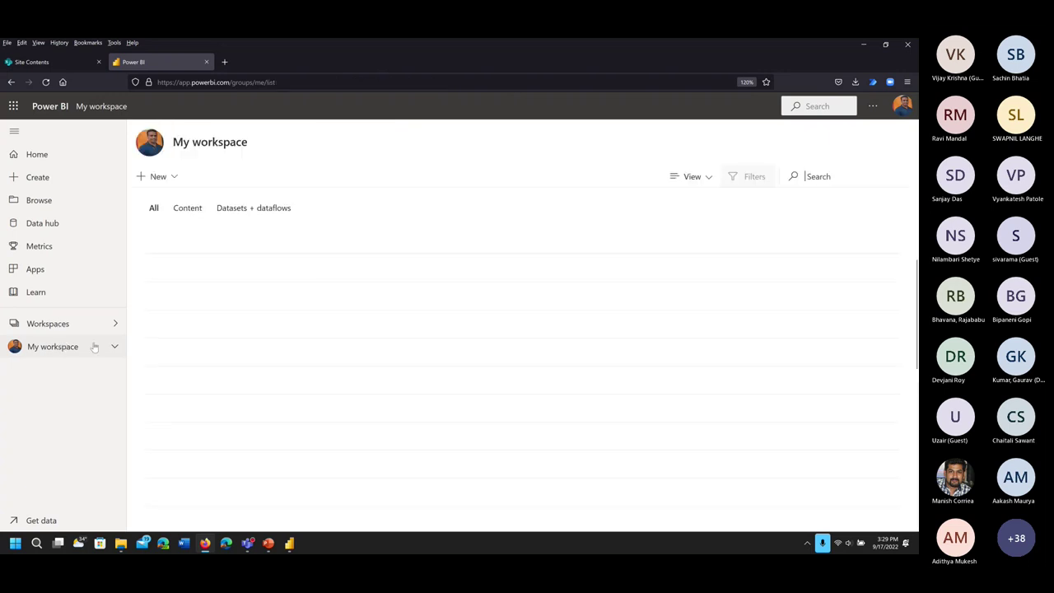
scroll(246, 410, "down", 3)
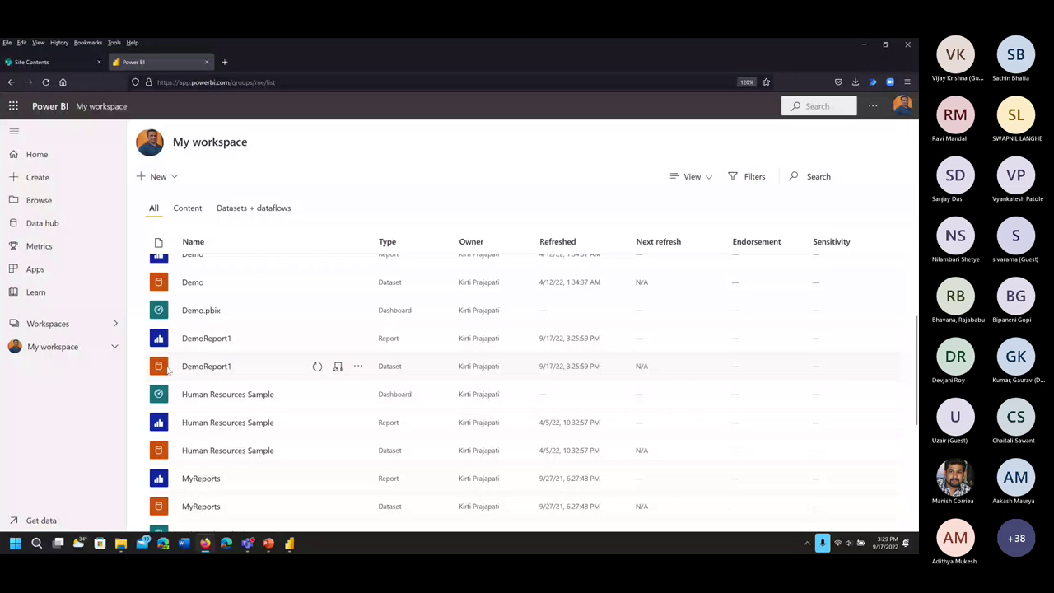
left_click(360, 367)
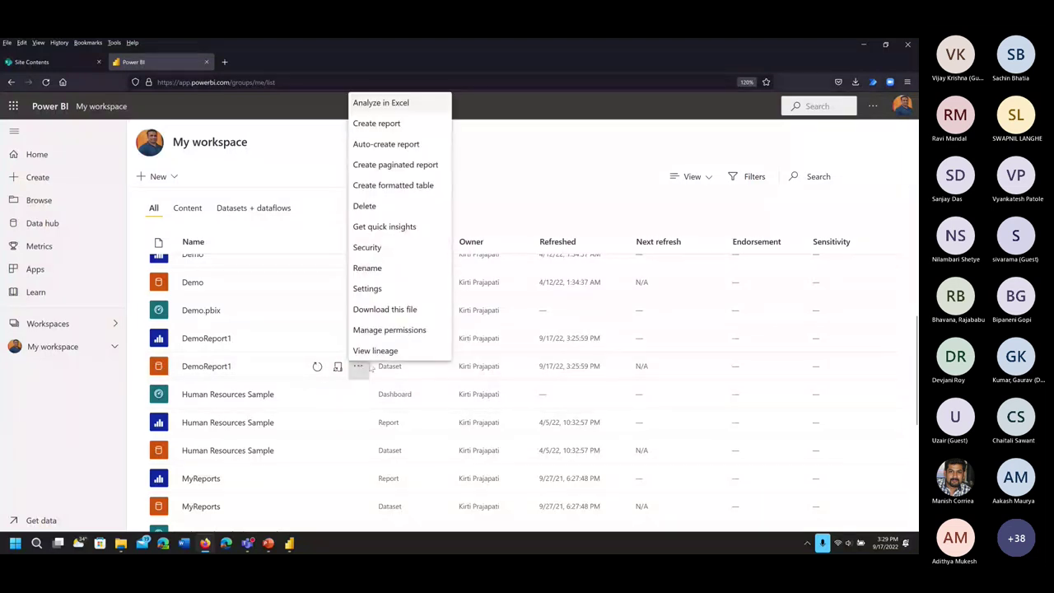
left_click(394, 247)
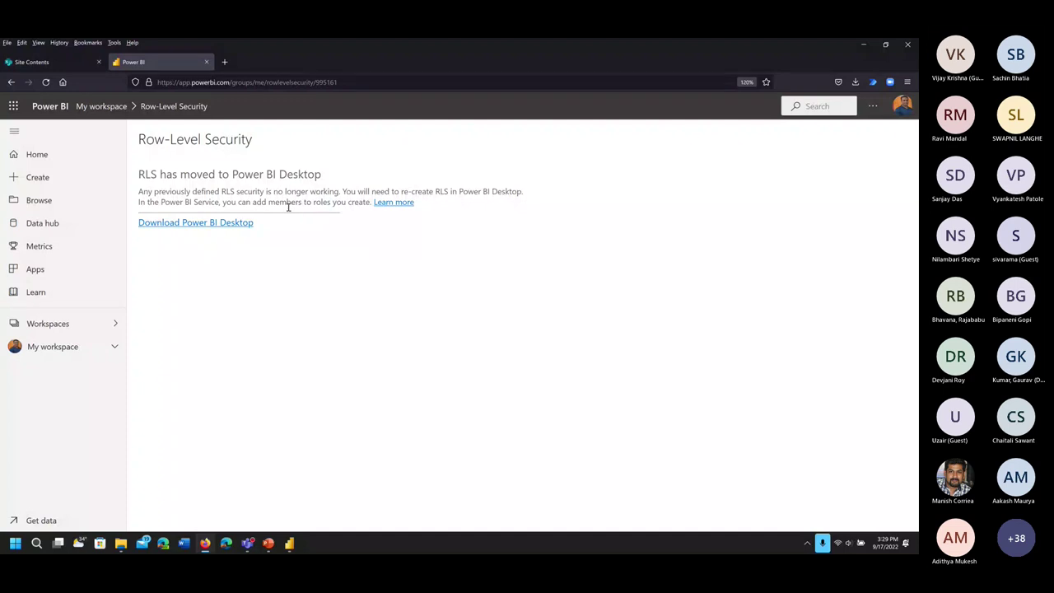
left_click_drag(138, 139, 259, 140)
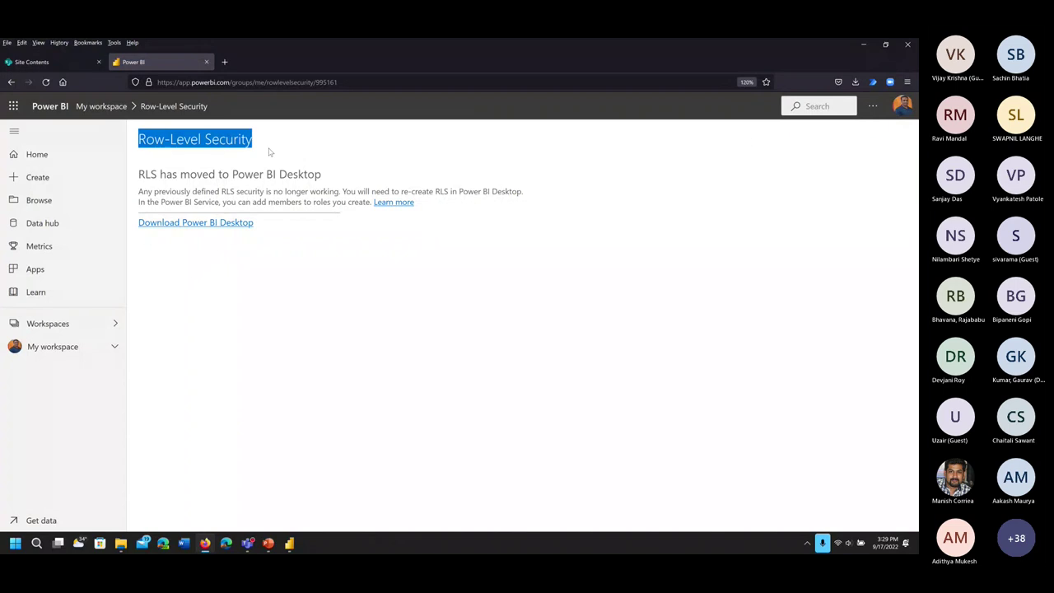
left_click(296, 166)
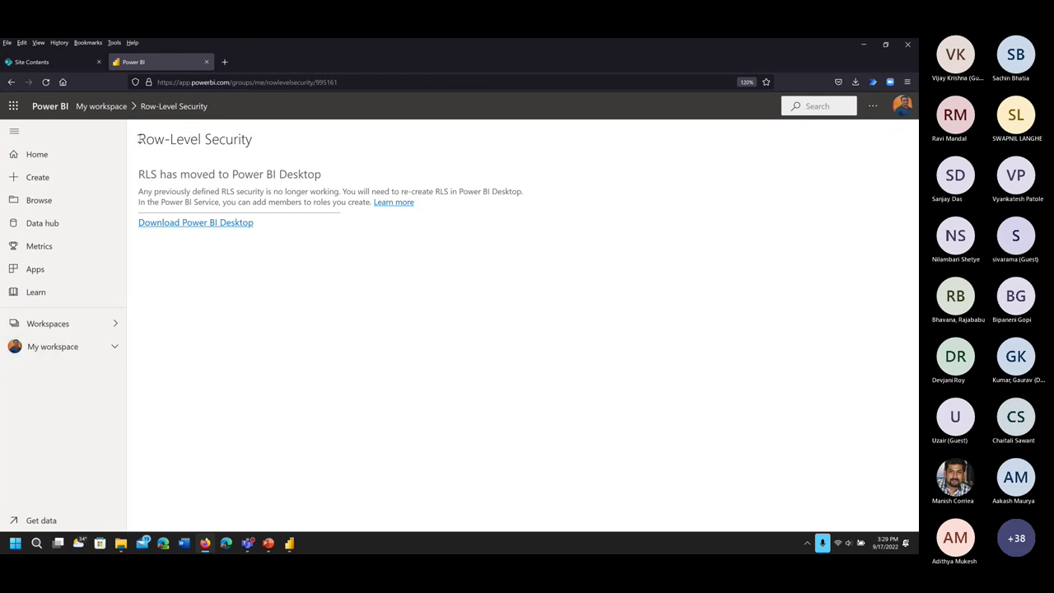
left_click_drag(138, 140, 261, 139)
Return to My workspace and open the settings of the DemoReport1 report
left_click(64, 353)
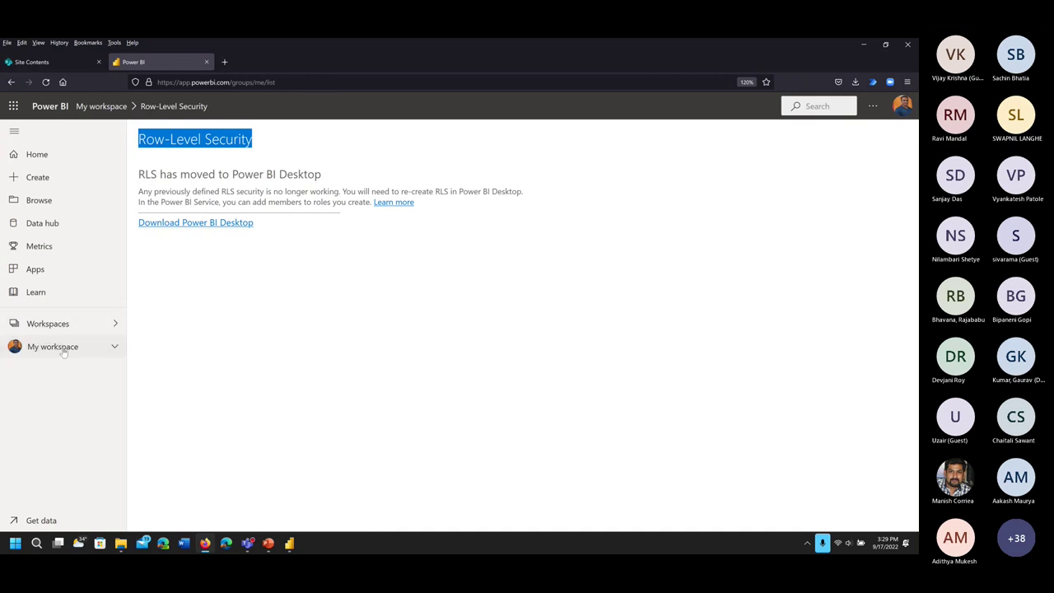
scroll(233, 365, "down", 3)
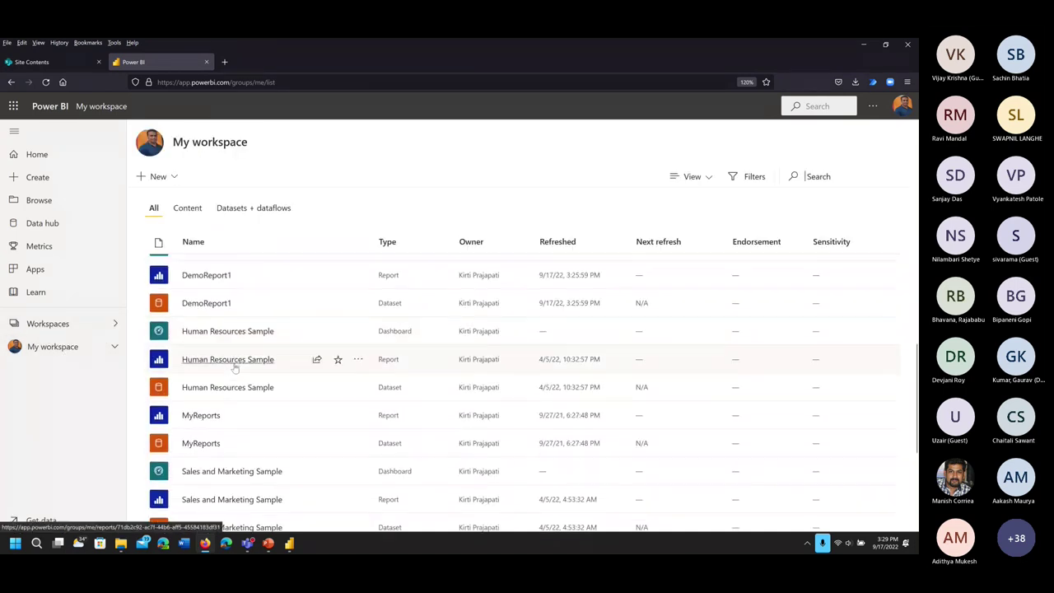
scroll(233, 365, "up", 1)
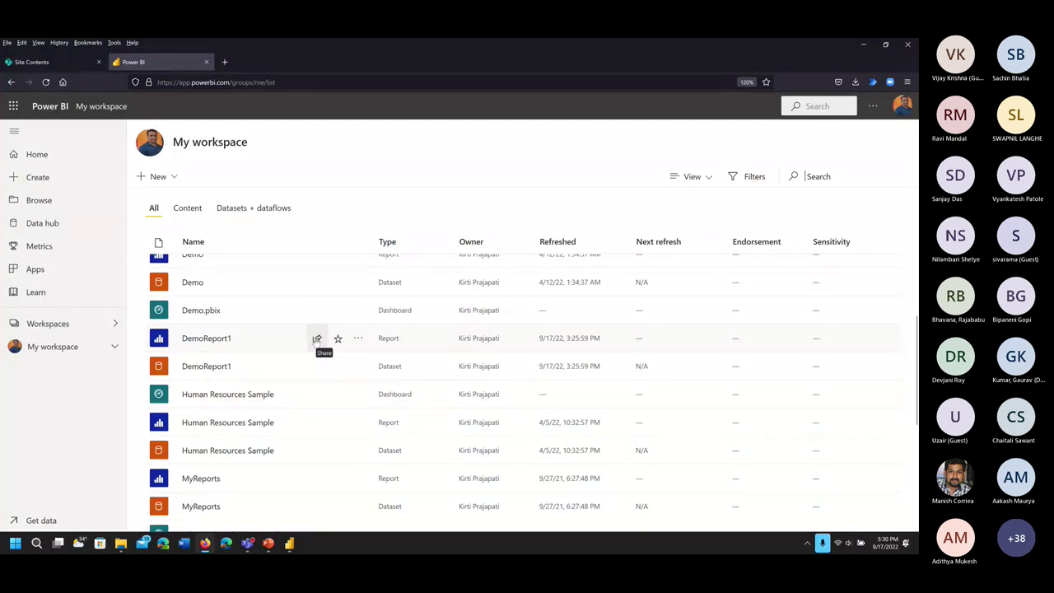
left_click(359, 340)
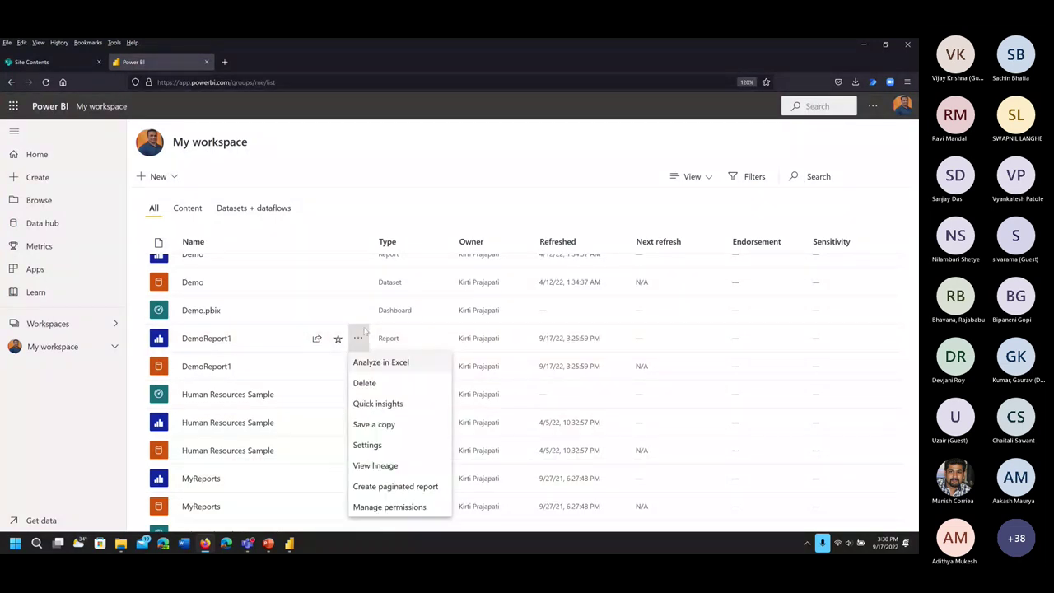
left_click(368, 446)
Review the report's name, description, endorsement, persistent filters, visual, export, filtering and comment settings, and close them without saving
left_click_drag(740, 218, 664, 224)
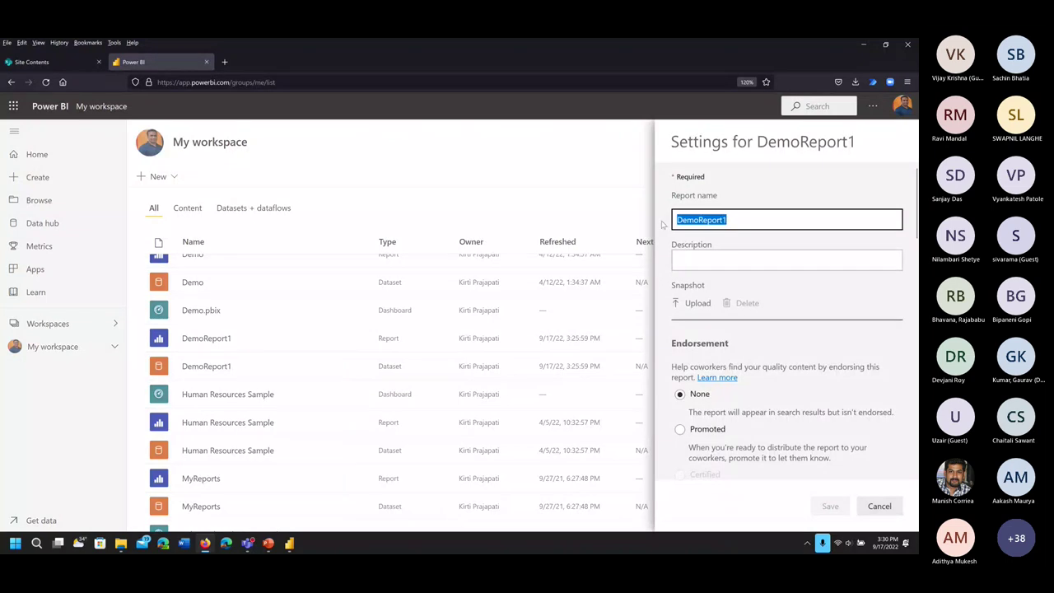
key("Tab")
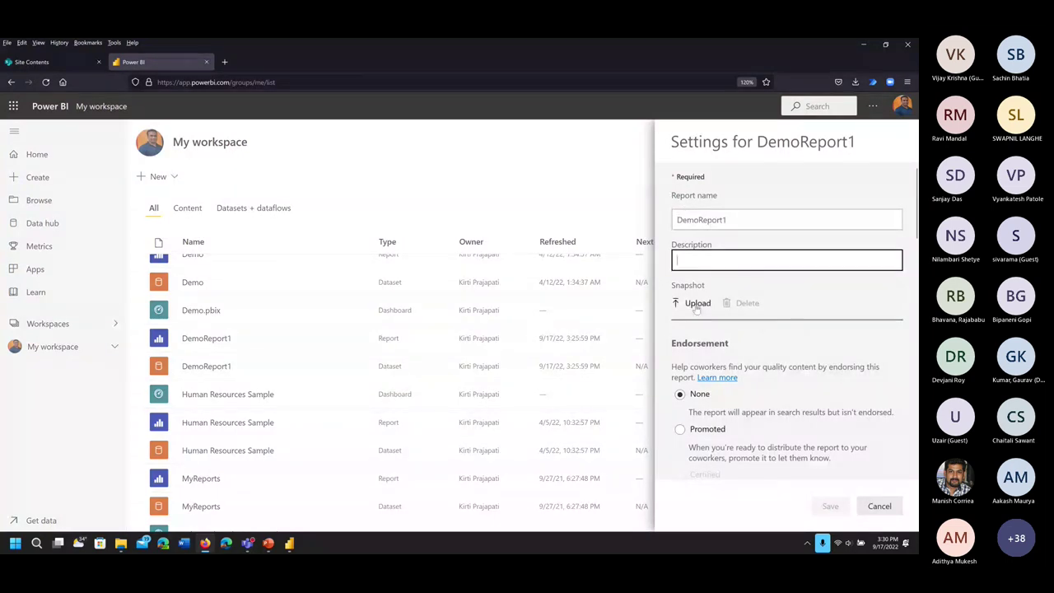
scroll(696, 308, "down", 1)
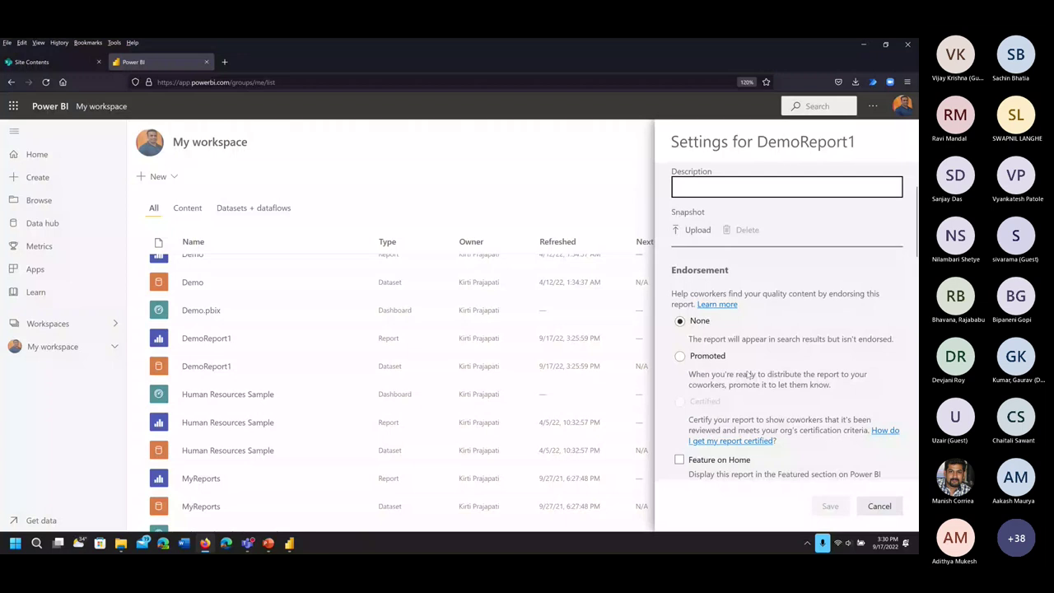
scroll(749, 375, "down", 1)
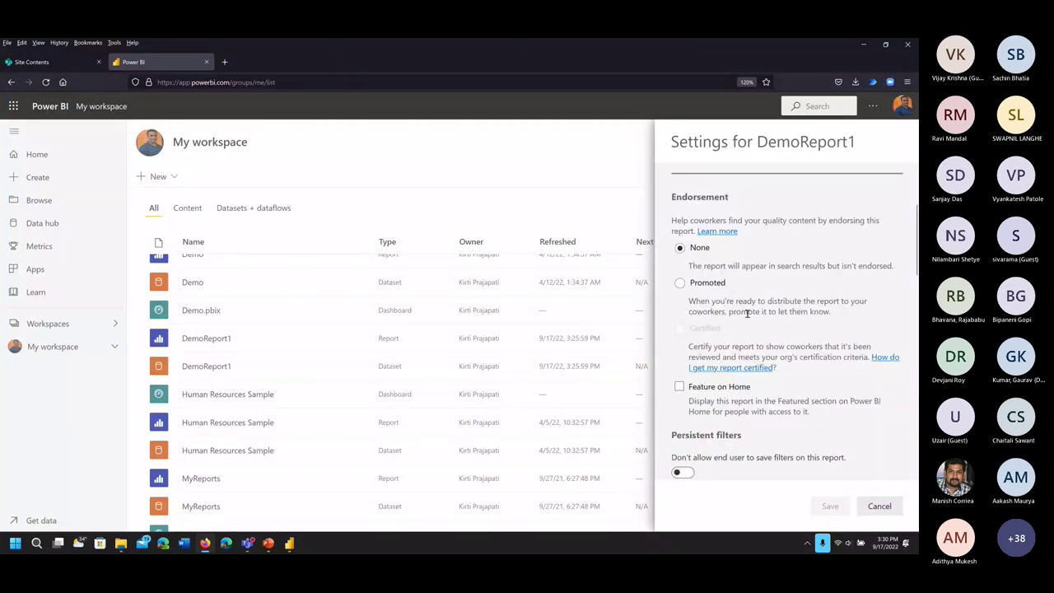
scroll(786, 360, "down", 2)
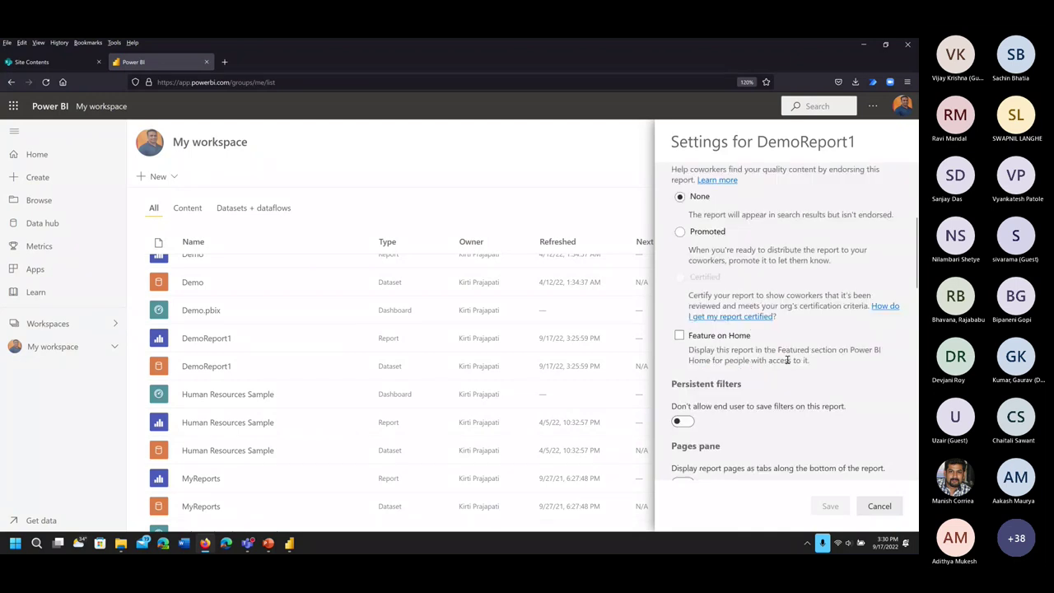
scroll(789, 363, "down", 2)
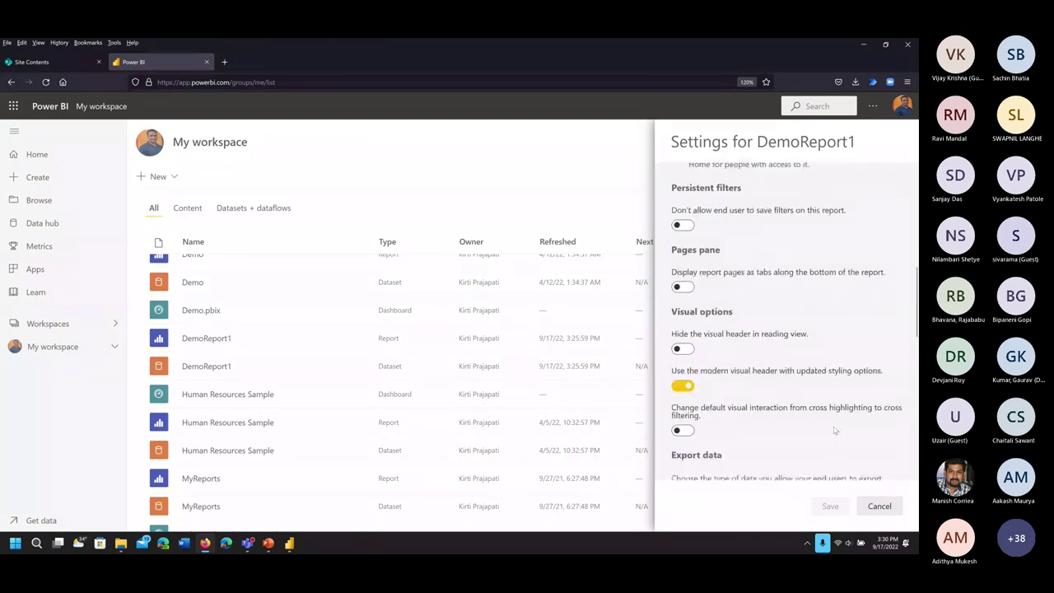
scroll(835, 430, "down", 1)
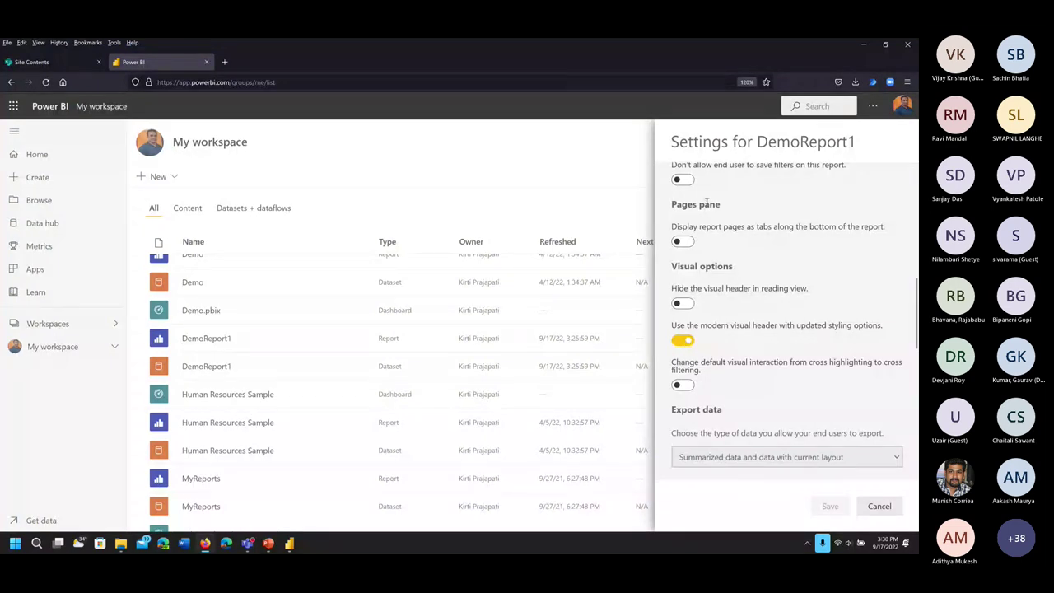
scroll(747, 324, "down", 3)
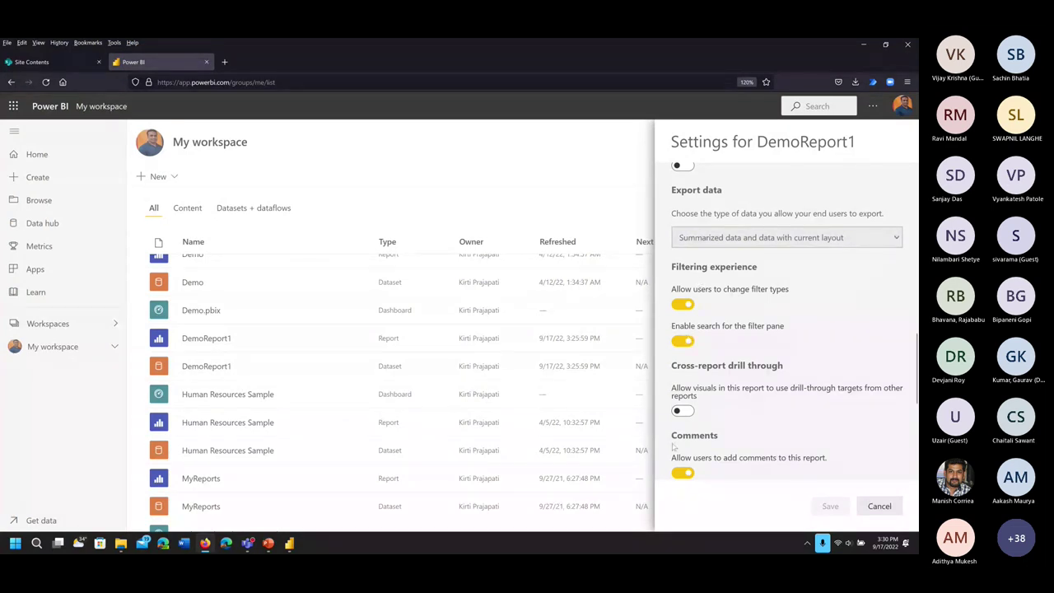
left_click(878, 506)
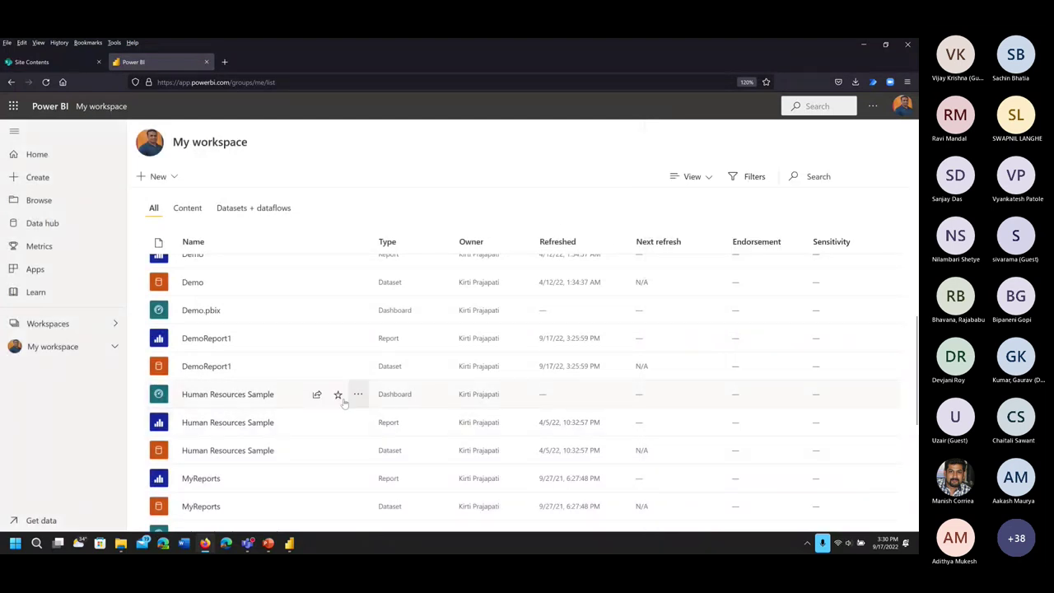
Open the settings of the DemoReport1 dataset from My workspace
left_click(358, 366)
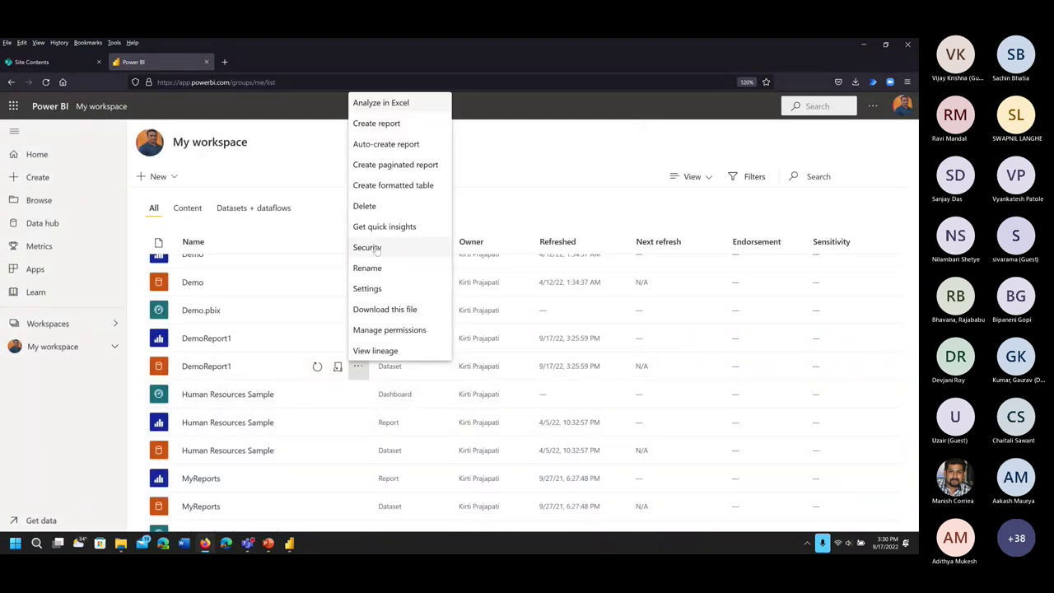
left_click(367, 289)
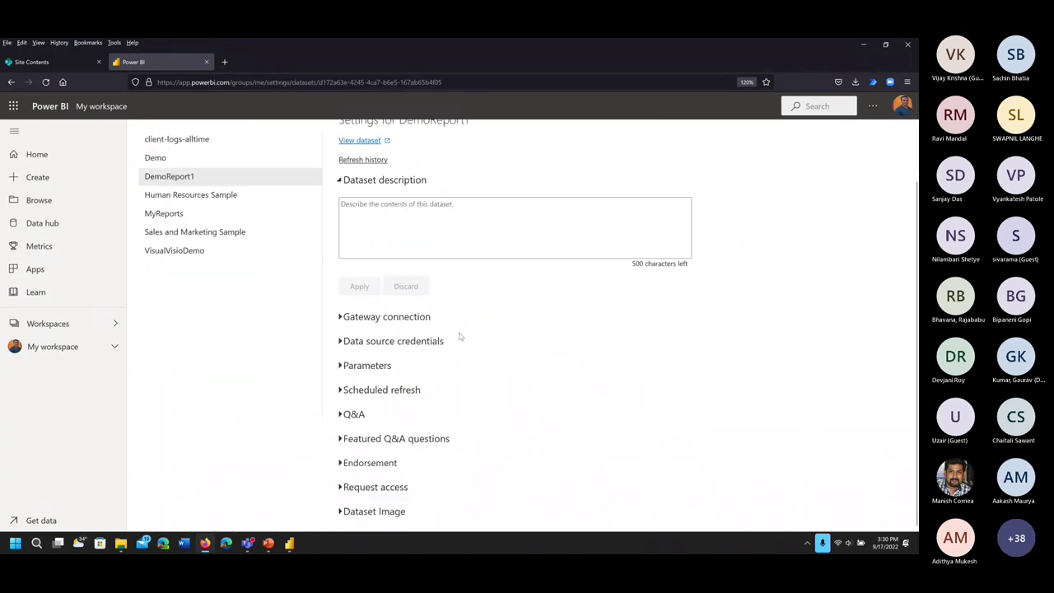
scroll(460, 337, "up", 1)
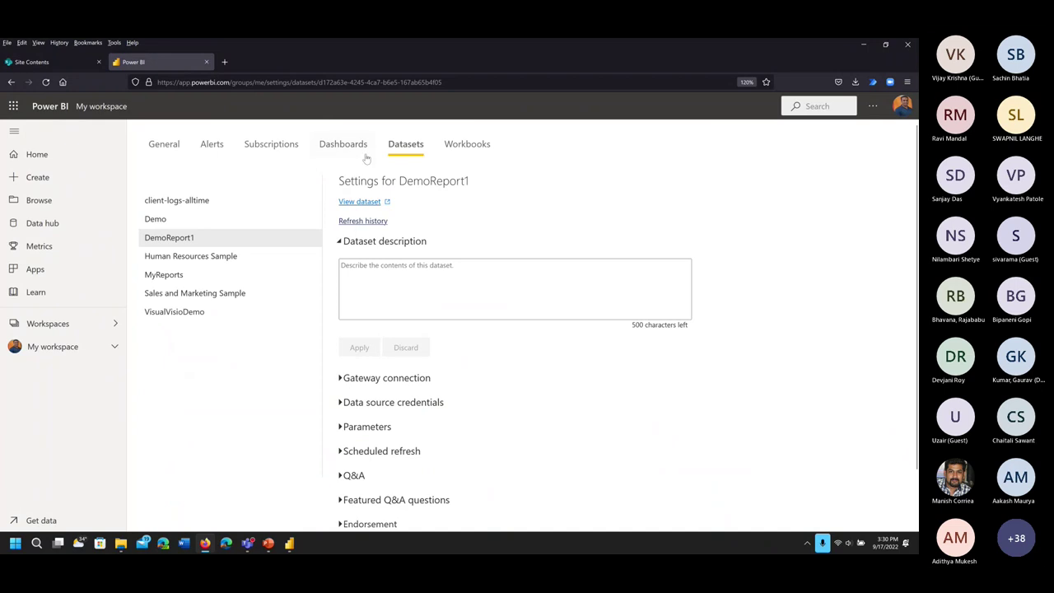
Capture the DemoReport1 settings heading with the View dataset and Refresh history links as an 800x282 screenshot and copy it
key("Print")
left_click_drag(318, 166, 510, 233)
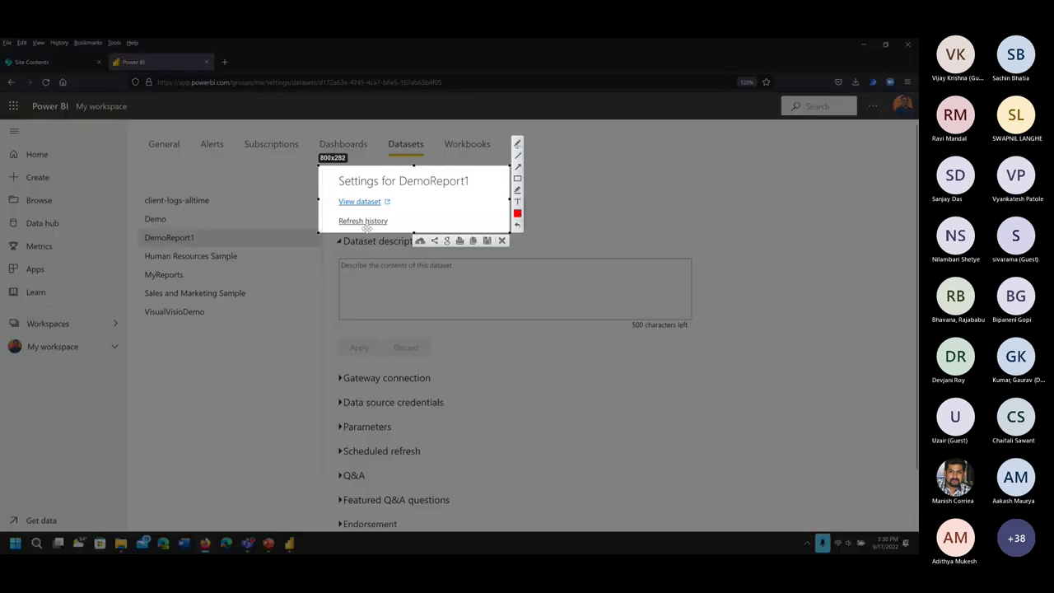
key("ctrl+c")
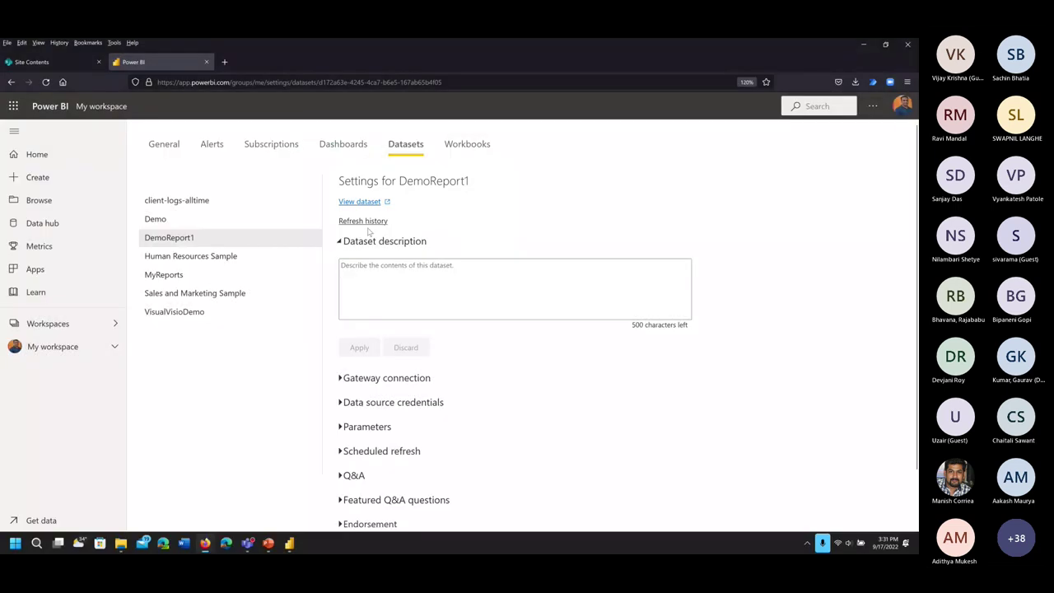
Review the Scheduled and OneDrive refresh history of the DemoReport1 dataset, examining the on-demand entry, and close the history
left_click(363, 220)
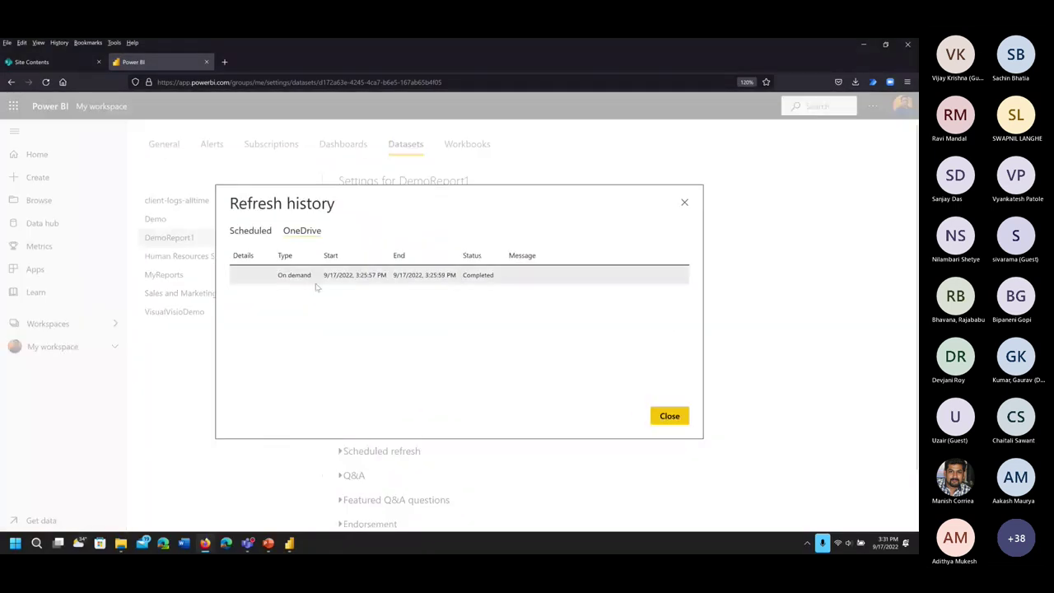
left_click(251, 234)
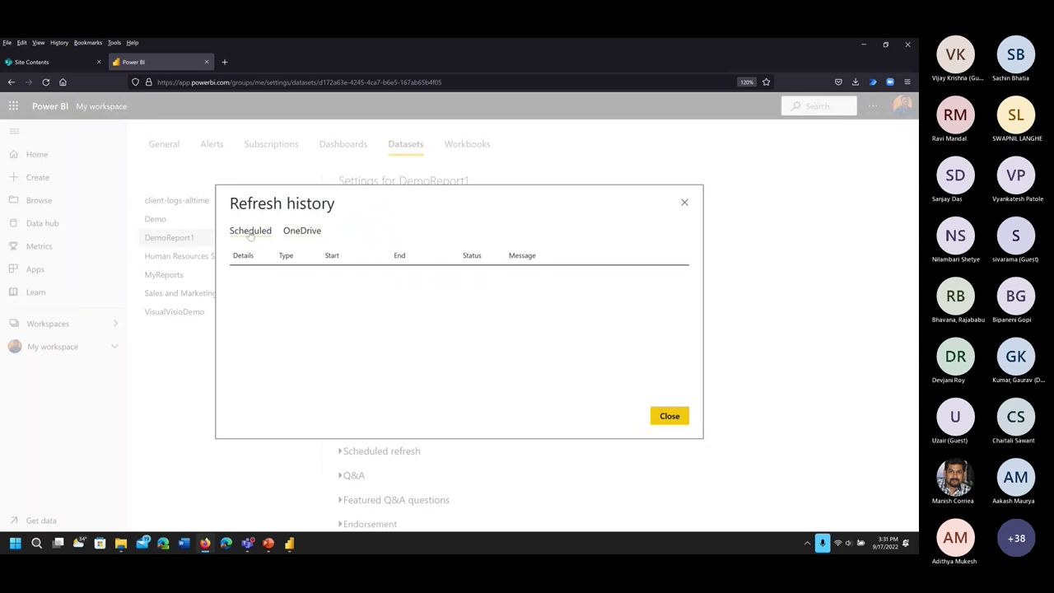
left_click(301, 234)
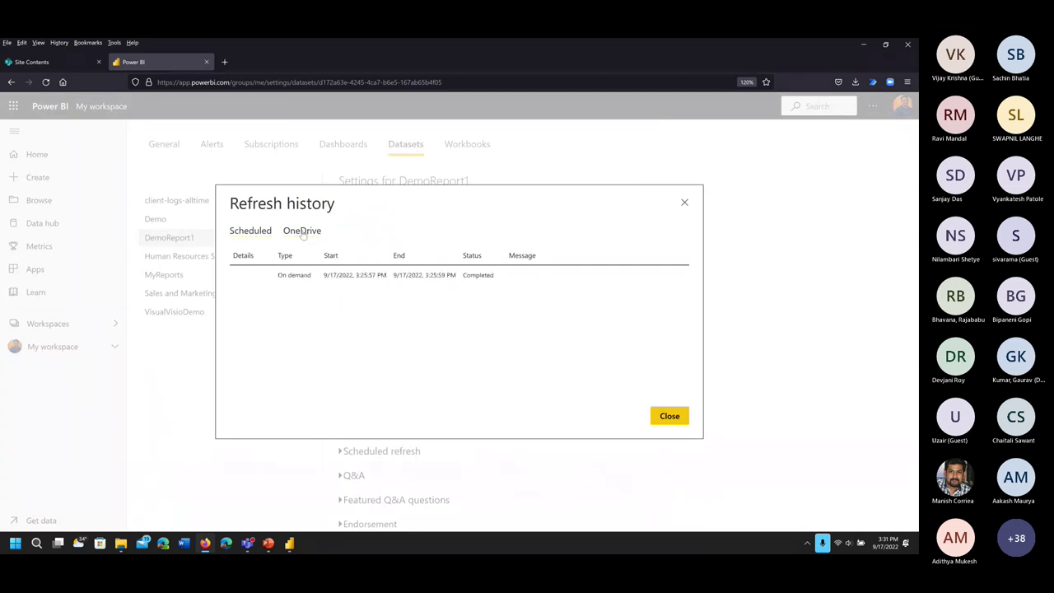
triple_click(281, 276)
left_click_drag(382, 276, 502, 284)
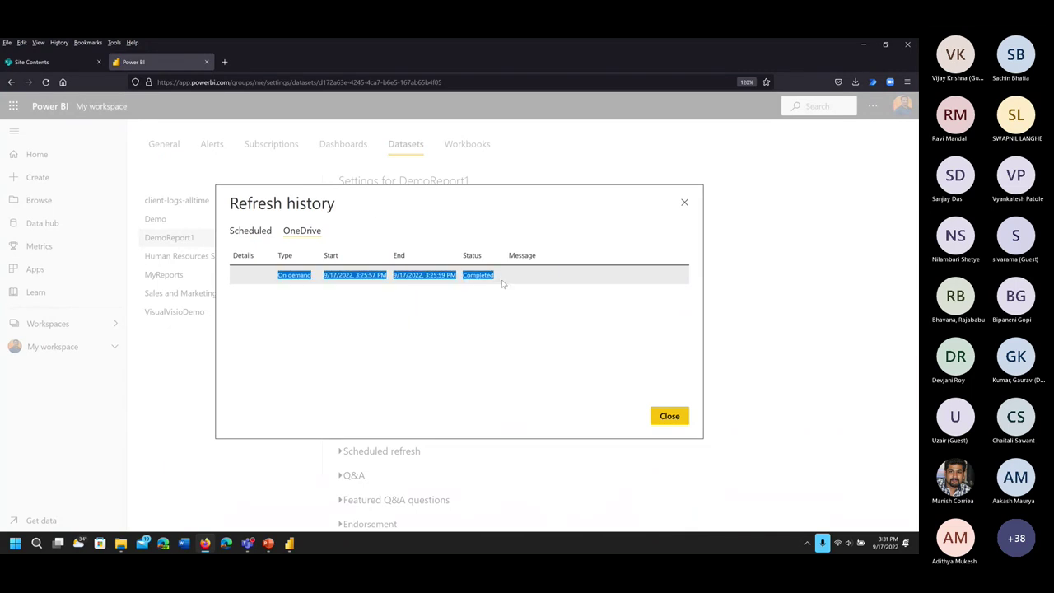
left_click(503, 284)
left_click_drag(280, 275, 516, 276)
left_click(470, 332)
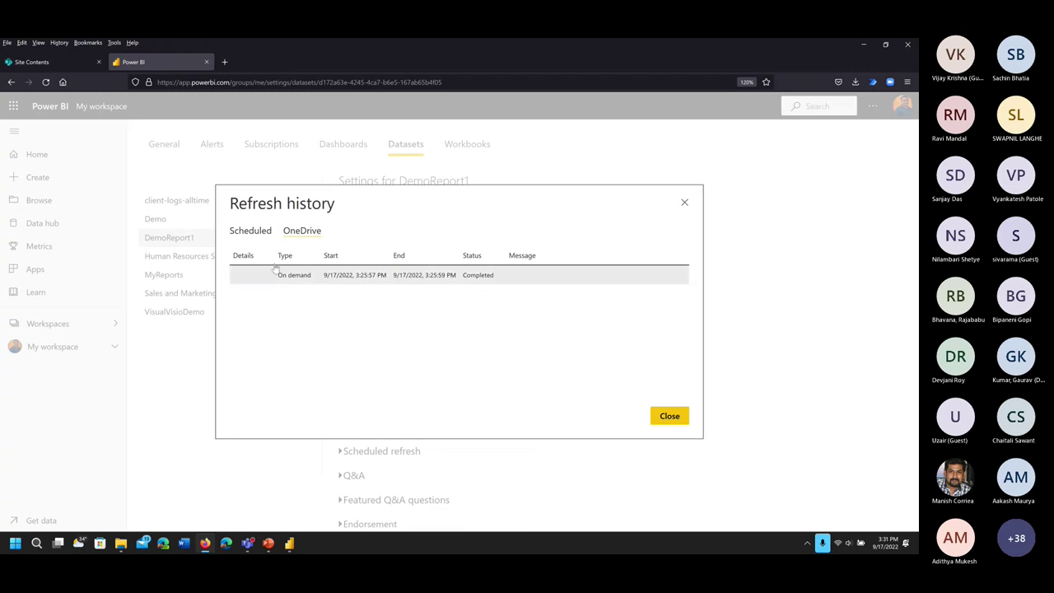
left_click(669, 416)
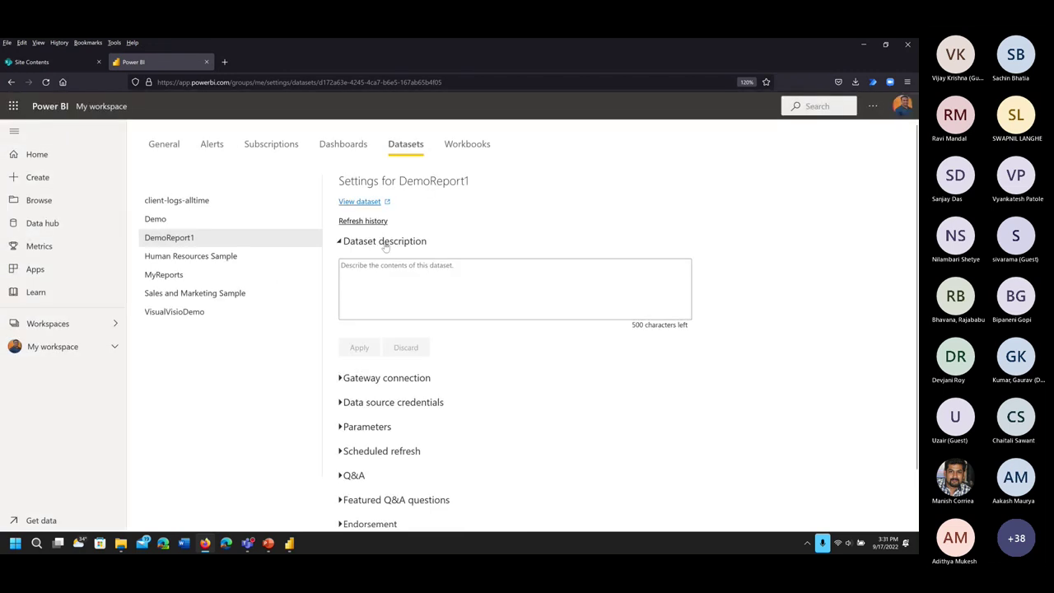
Expand the dataset's data source credentials and examine the SharePoint source listed there
scroll(445, 272, "down", 1)
left_click(362, 344)
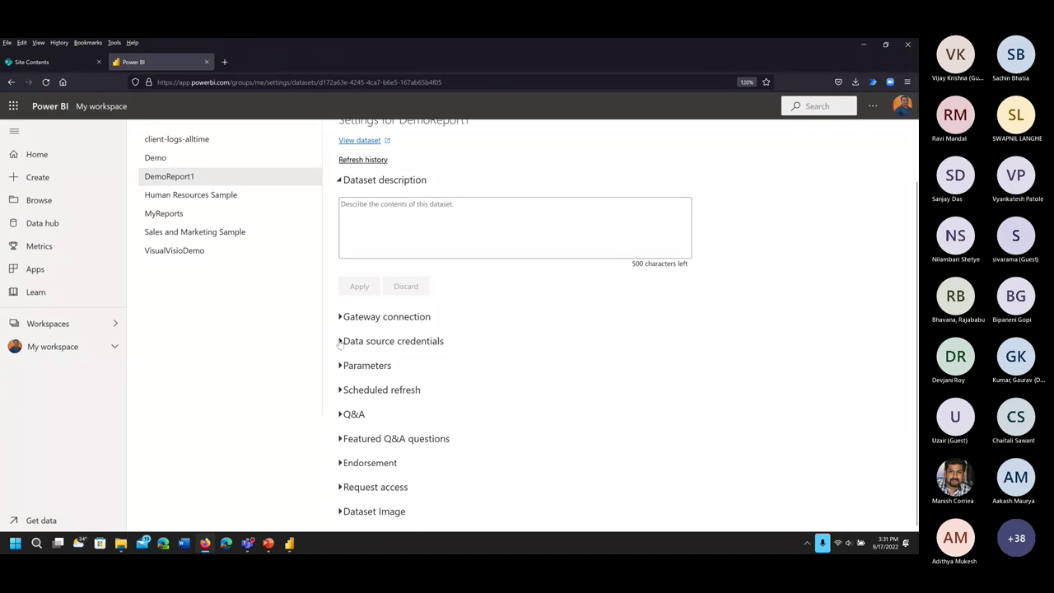
scroll(354, 359, "down", 1)
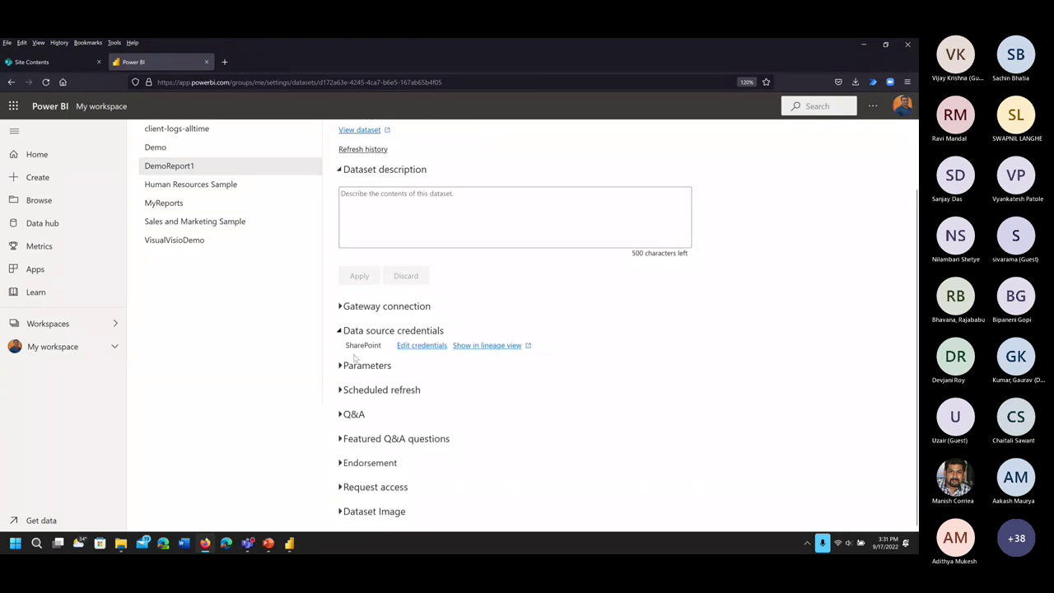
left_click_drag(344, 345, 384, 349)
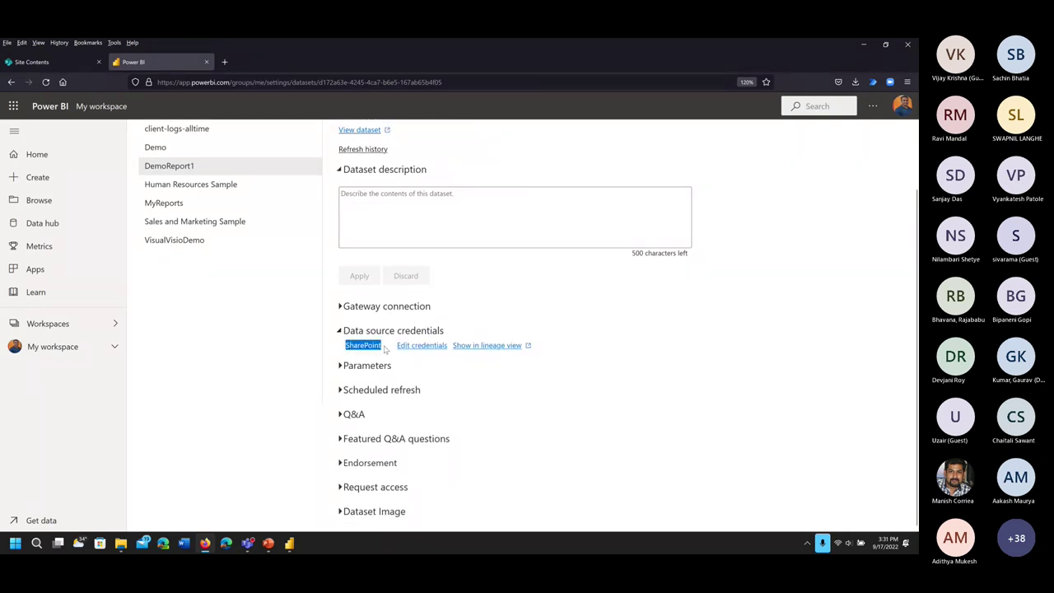
left_click(442, 358)
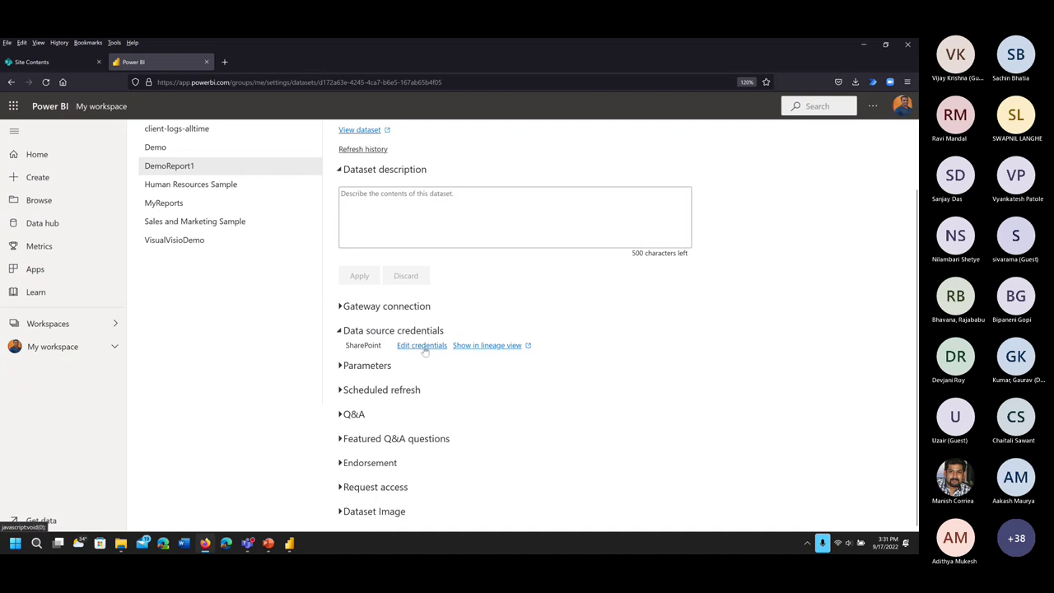
left_click_drag(346, 348, 383, 350)
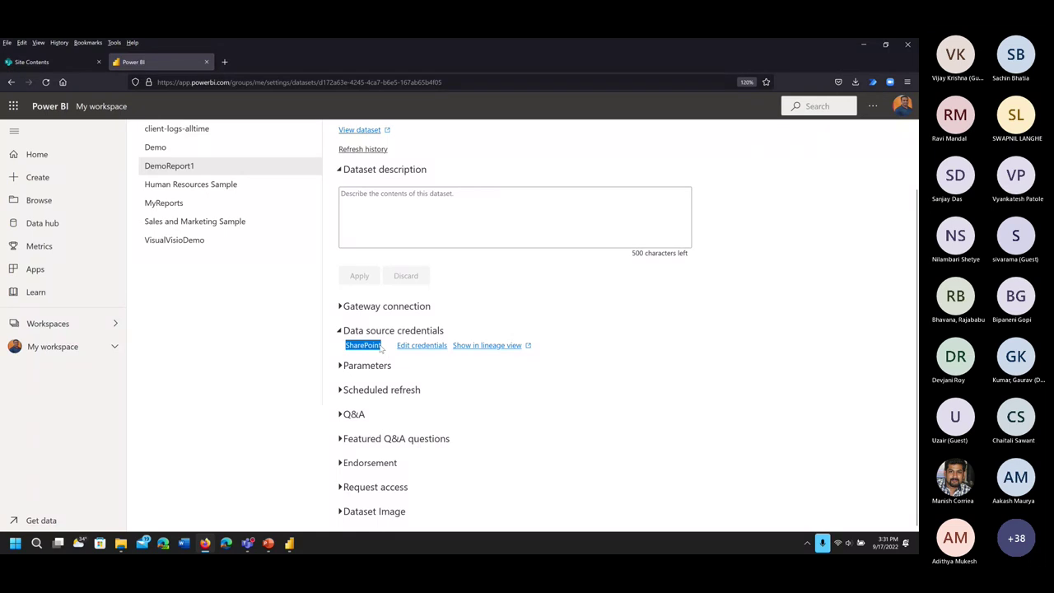
Check the DemoReport1 report in Power BI Desktop, return to the dataset settings in the browser and recheck the data source credentials
left_click(291, 543)
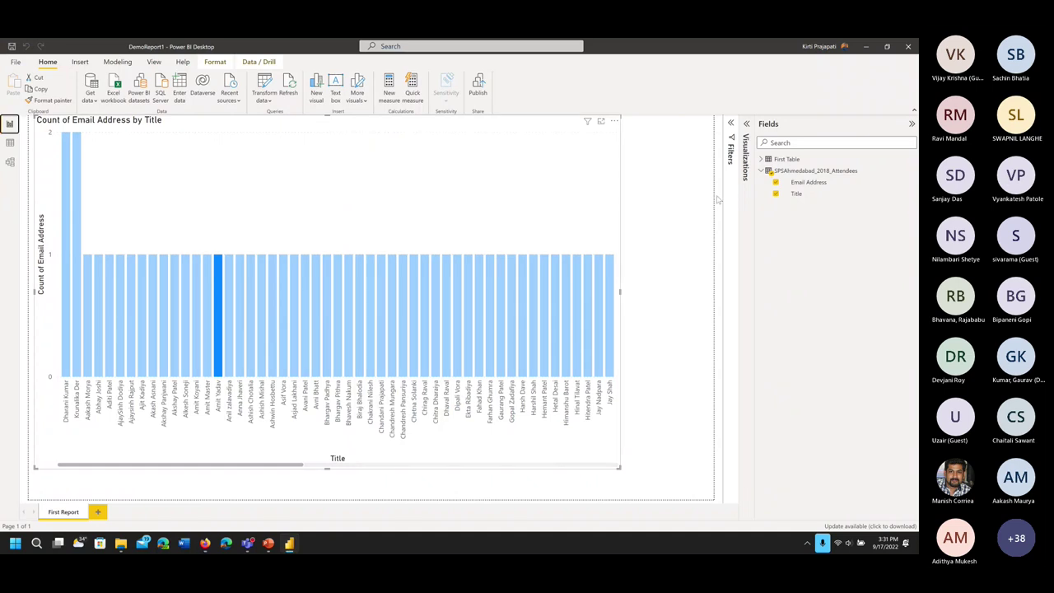
left_click(866, 46)
left_click(375, 332)
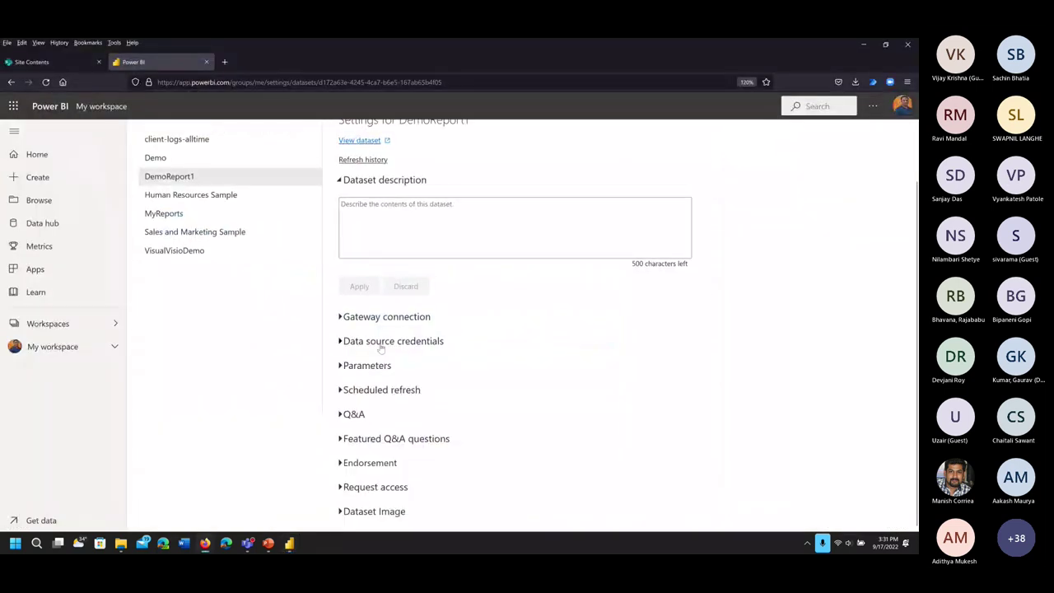
left_click(374, 346)
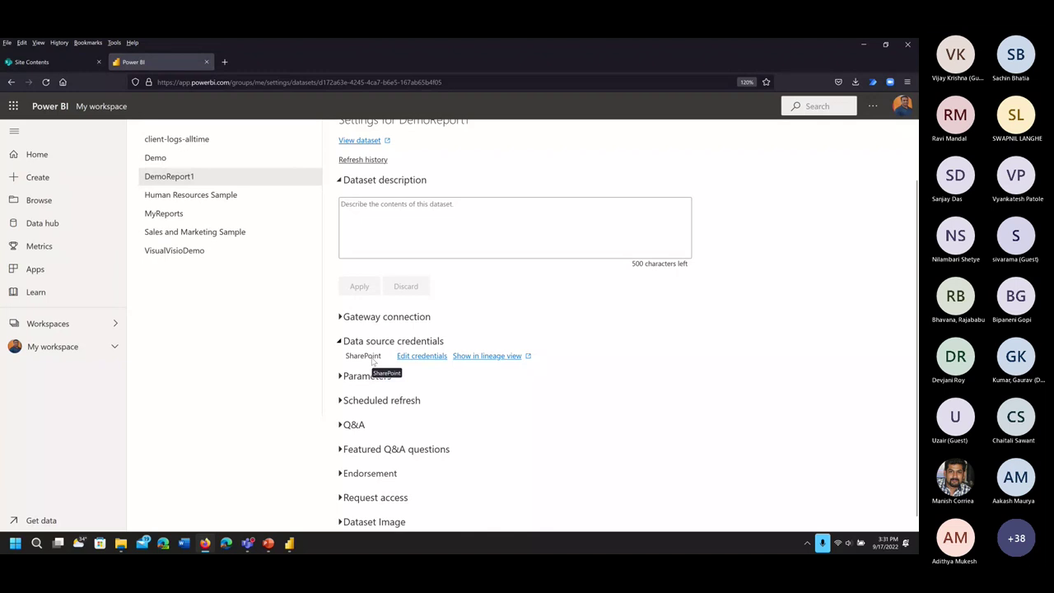
left_click(339, 342)
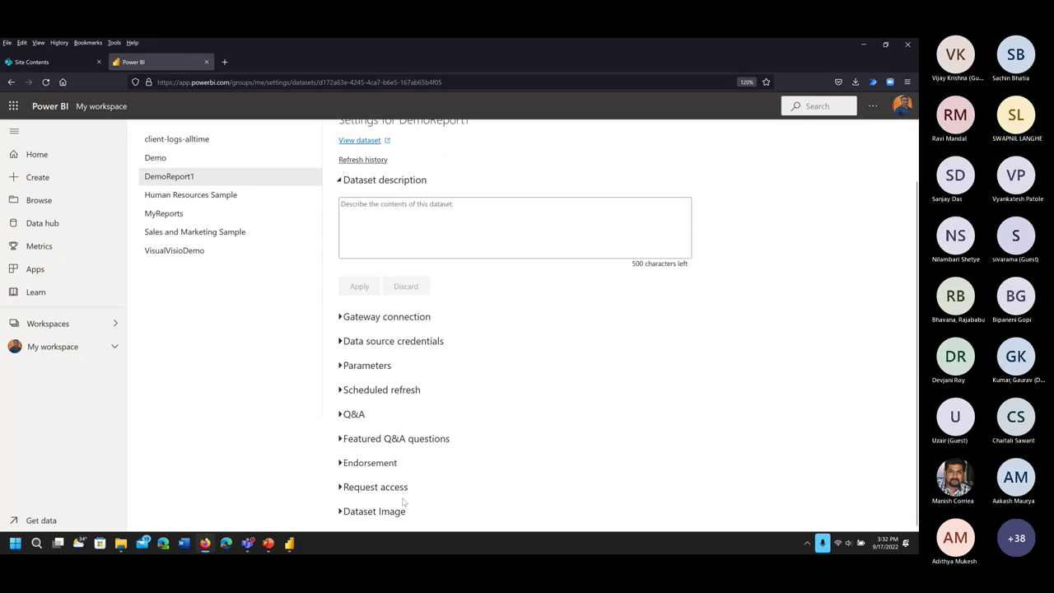
Set the dataset's request access option to show instructions to requesting users and enter "tttsttreststert" as the instructions
left_click(341, 488)
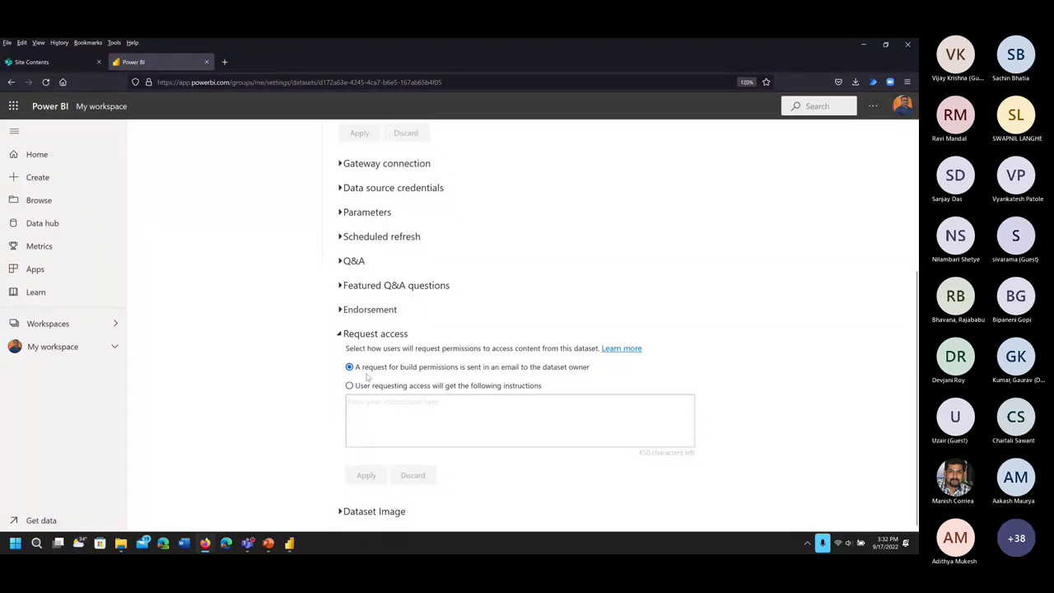
left_click(432, 389)
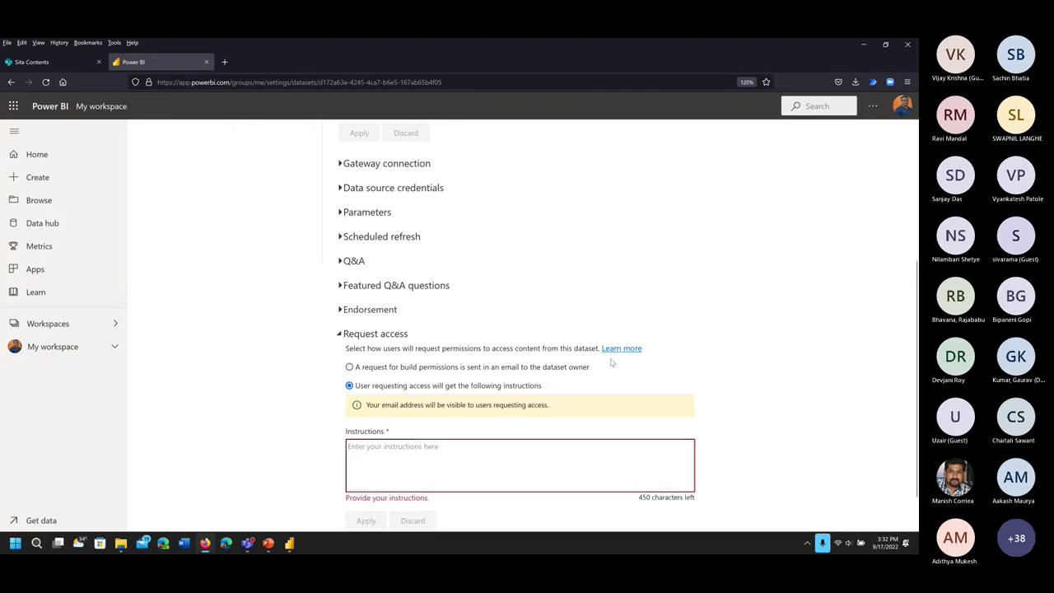
left_click(391, 448)
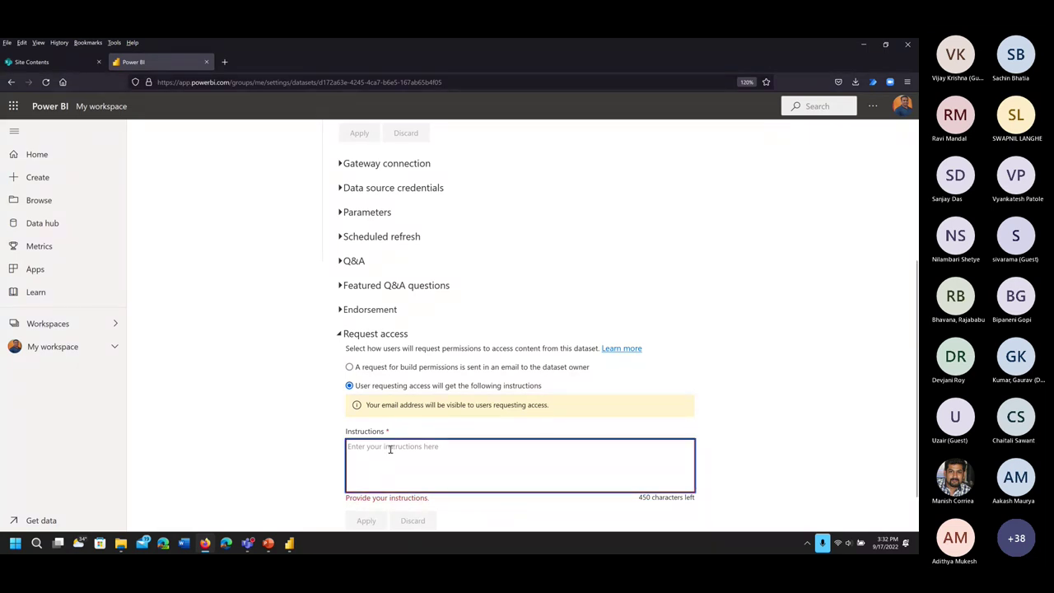
type("tttsttreststert")
Clear the access instructions, reselect emailing build permission requests to the dataset owner, and collapse the request access settings without applying
left_click_drag(390, 448, 325, 445)
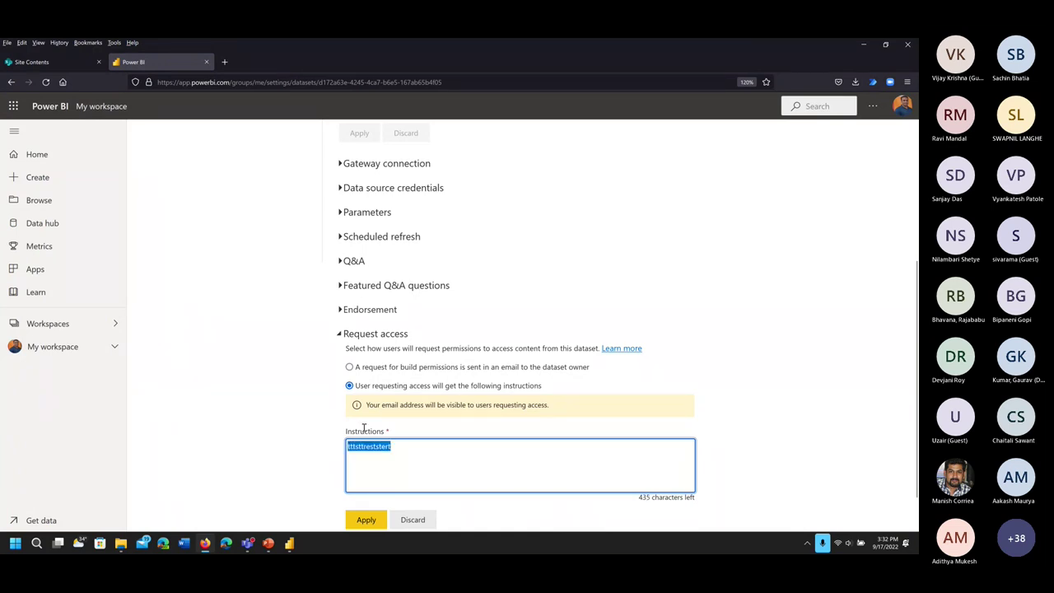
key("BackSpace")
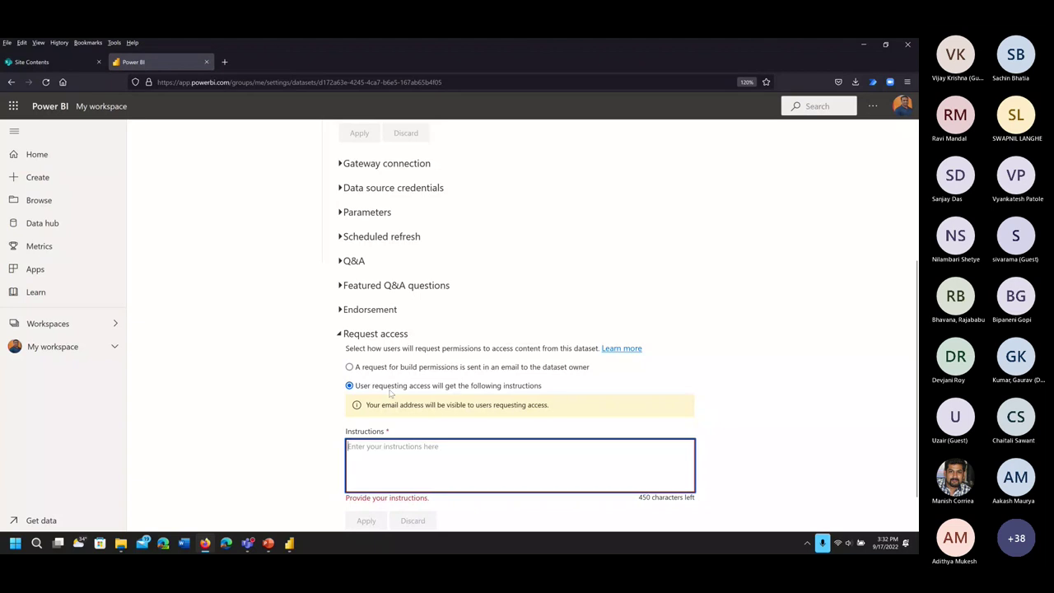
left_click(349, 367)
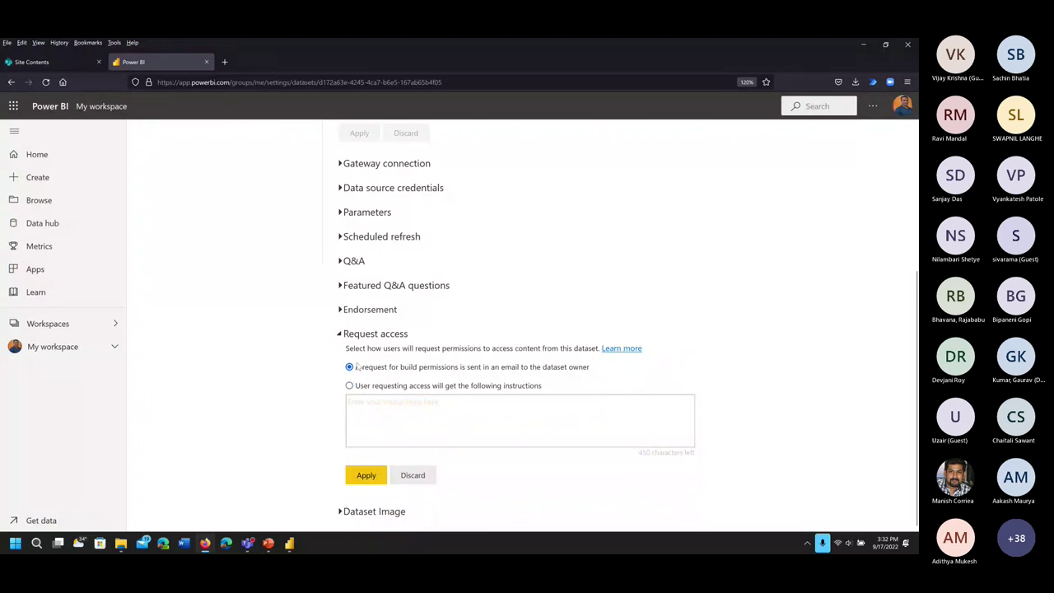
left_click(344, 338)
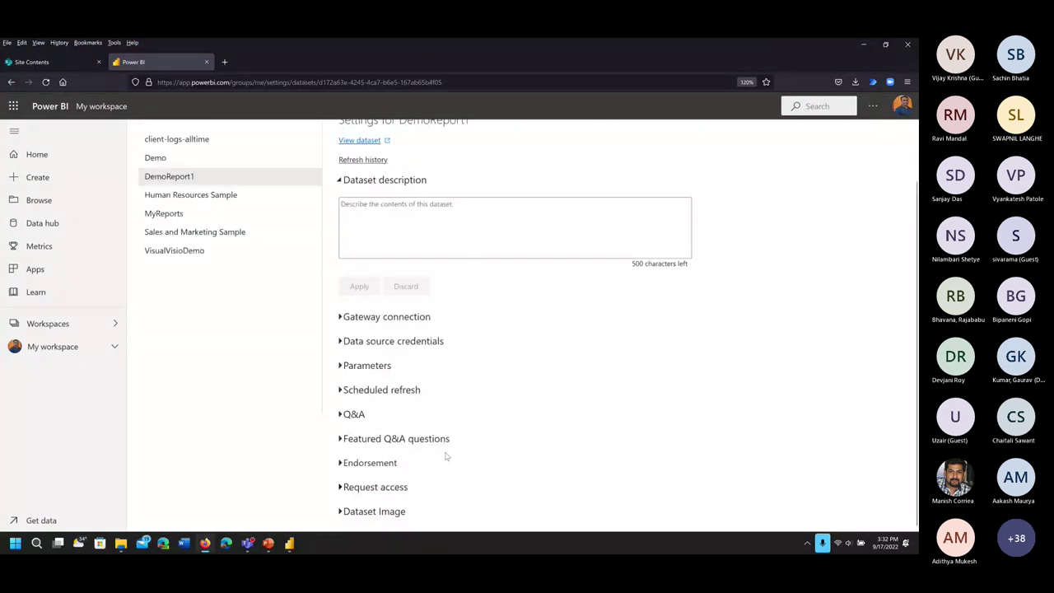
Return to My workspace and view its content list and its datasets and dataflows list
scroll(411, 168, "up", 1)
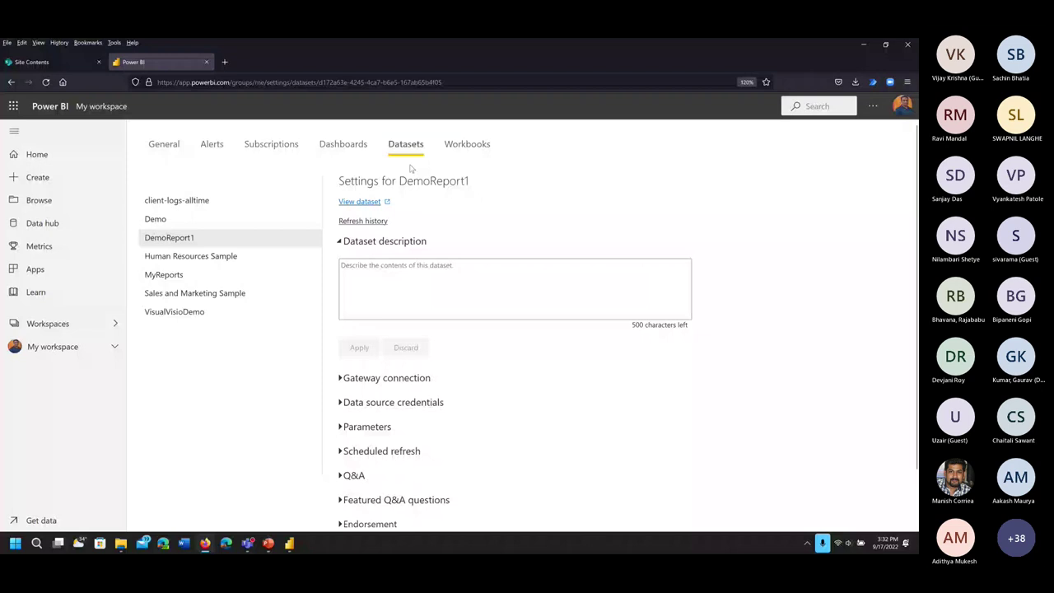
left_click(53, 347)
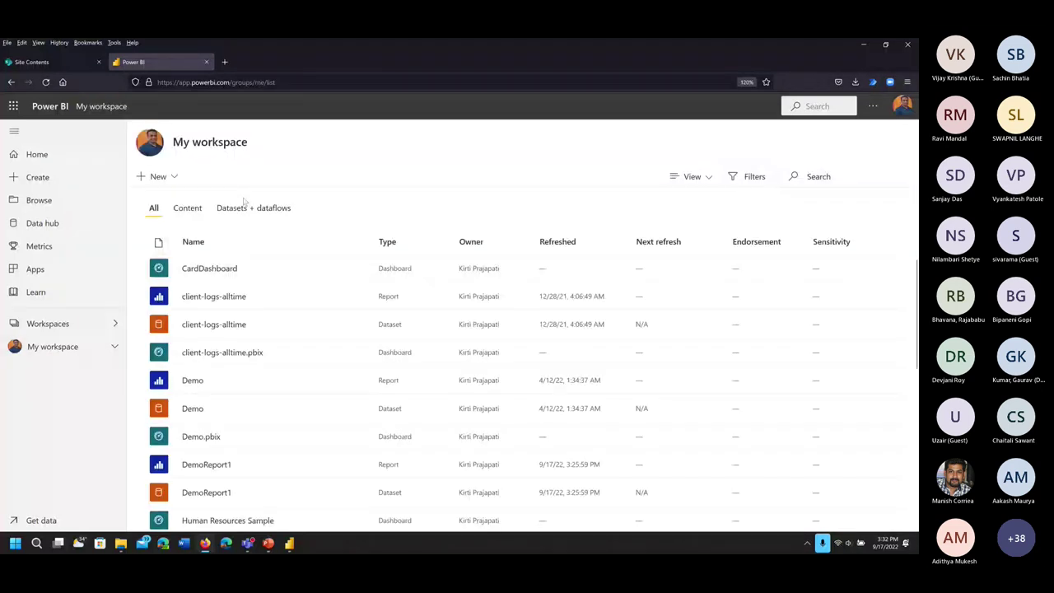
left_click(188, 209)
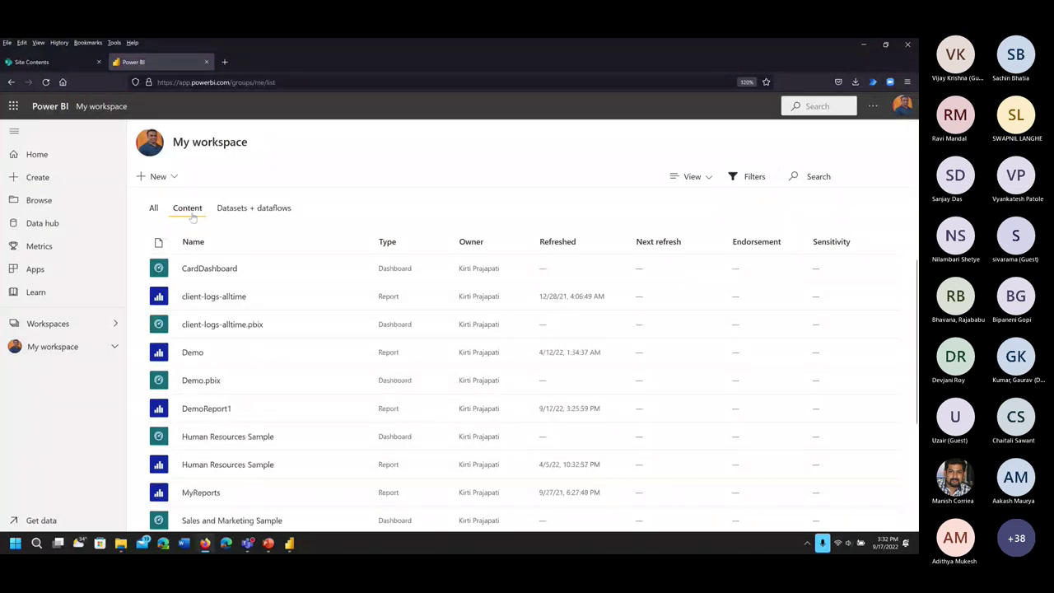
left_click(240, 212)
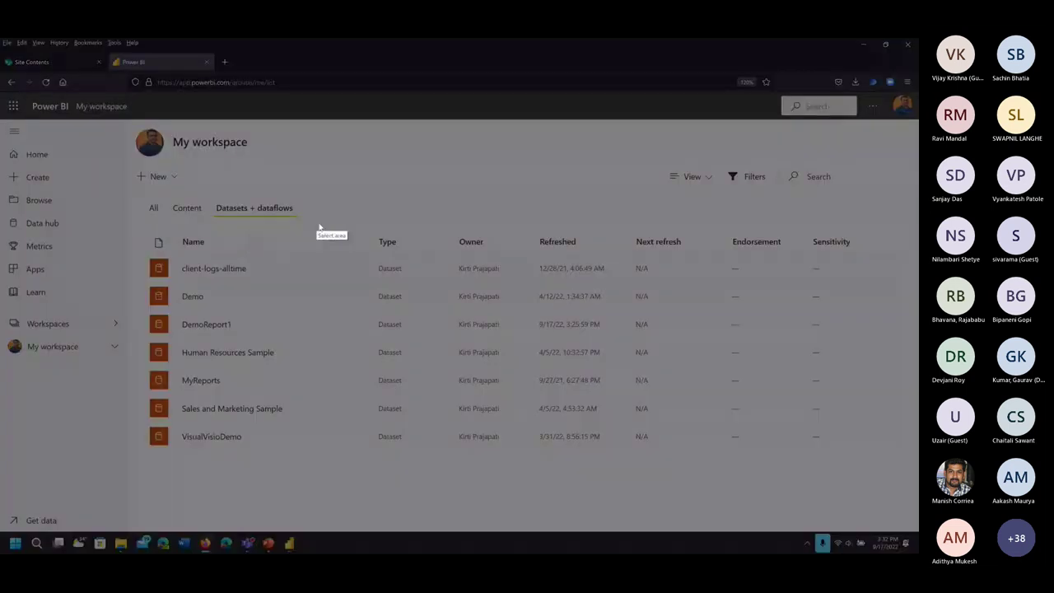
Copy a 499x1033 screenshot of the datasets' Type column and switch the workspace list back to all items
left_click_drag(328, 219, 447, 466)
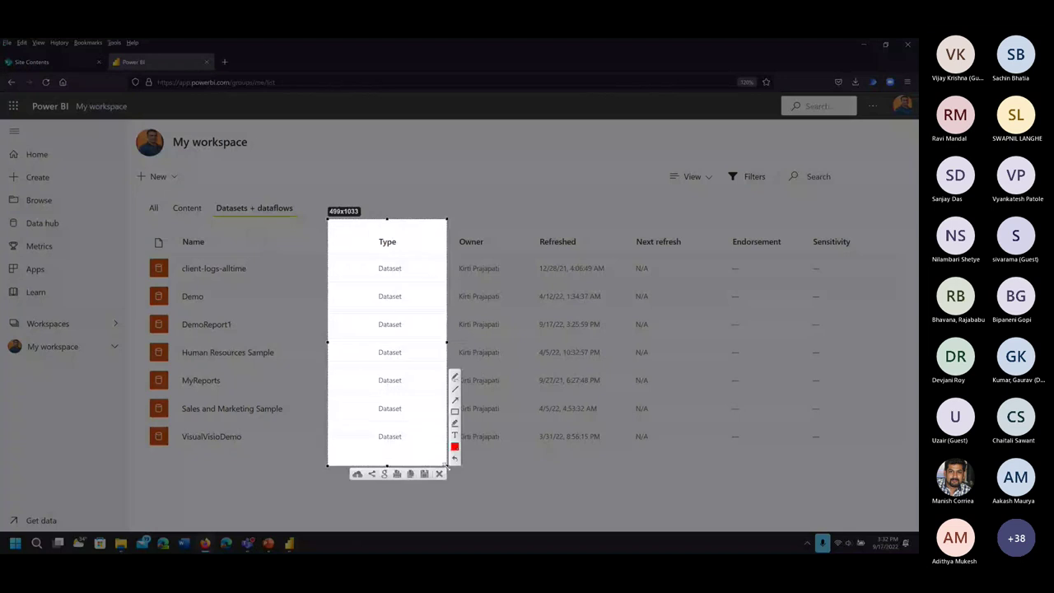
key("ctrl+c")
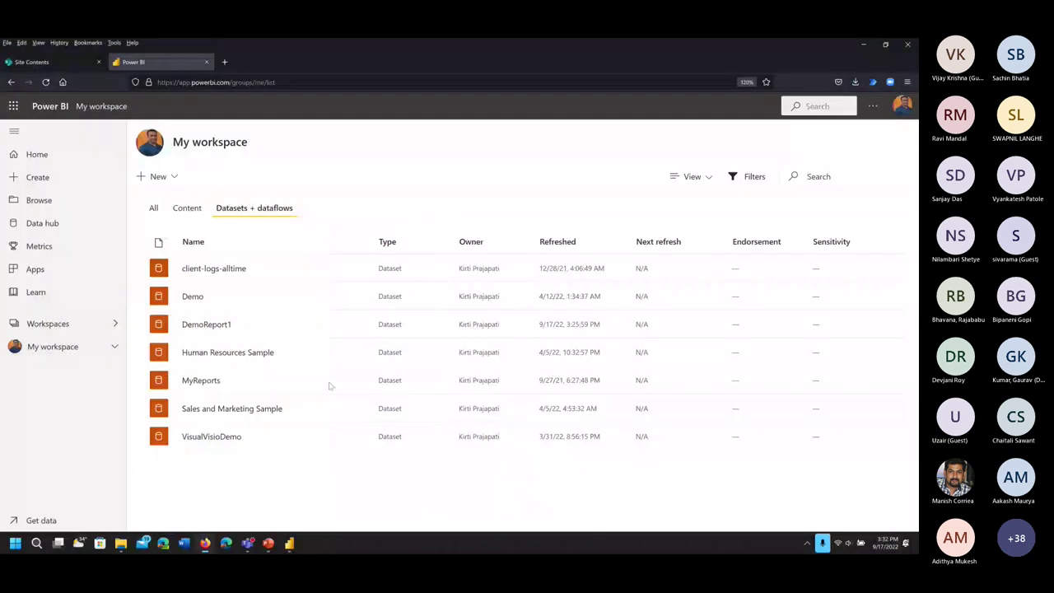
left_click(187, 209)
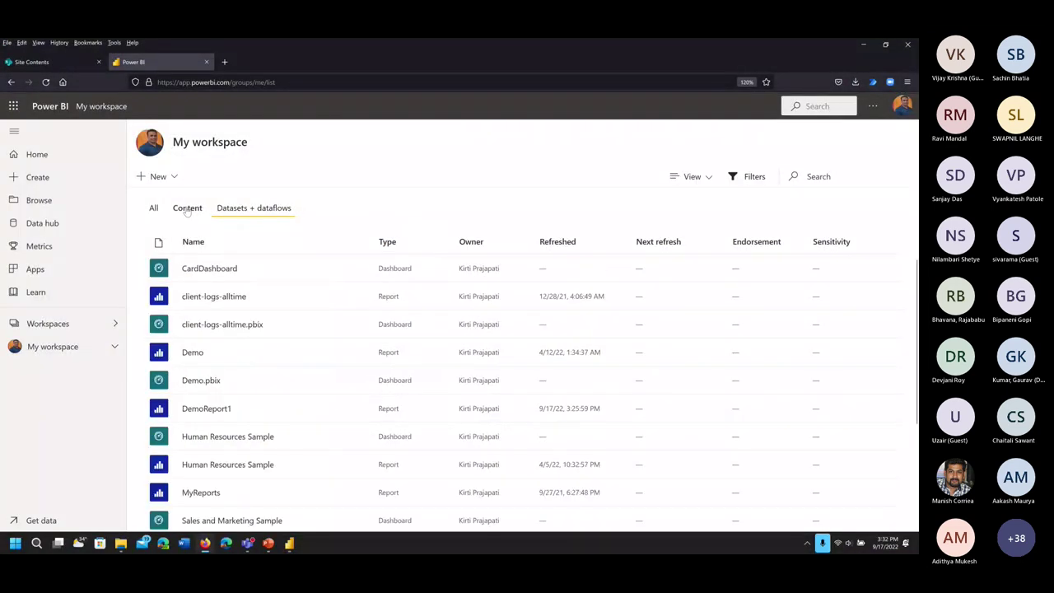
left_click(157, 221)
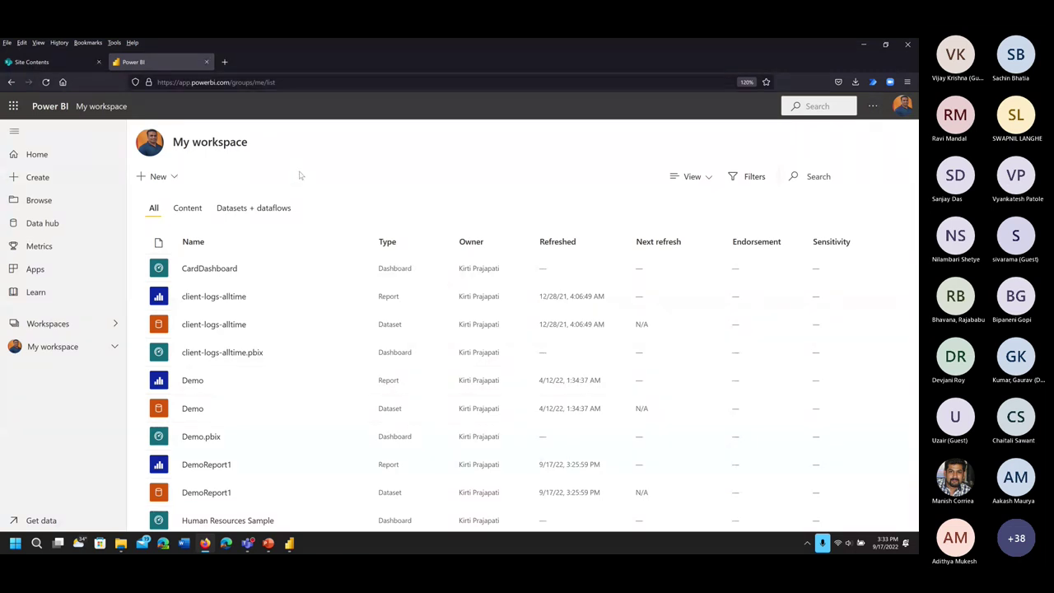
Go to Apps and try to open the Hospital Emergency Response and Custom Visuals Exploration Tool apps, declining the Power BI Pro upgrade
left_click(35, 271)
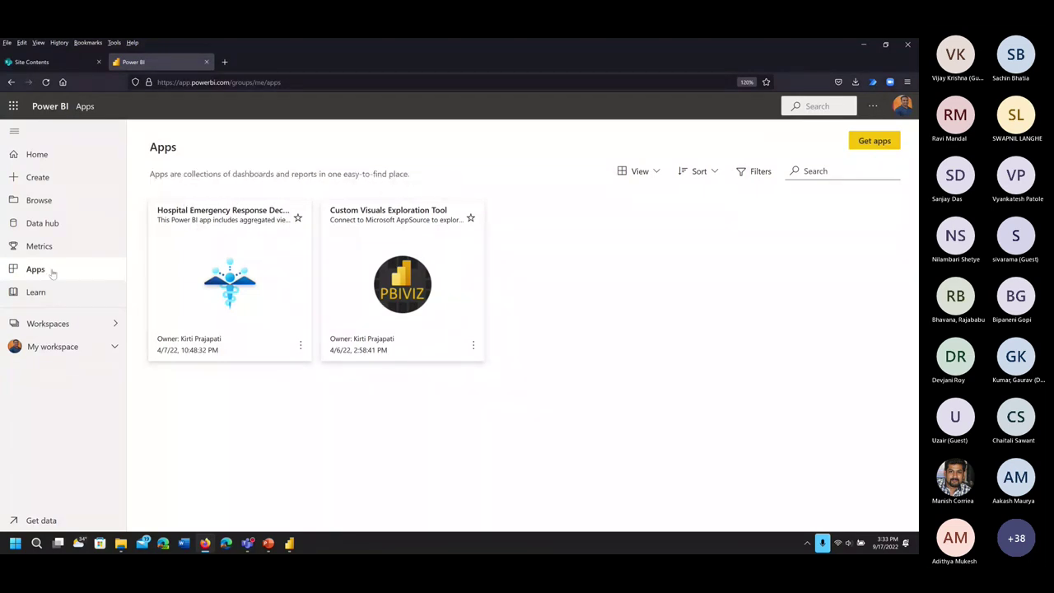
left_click_drag(156, 174, 166, 174)
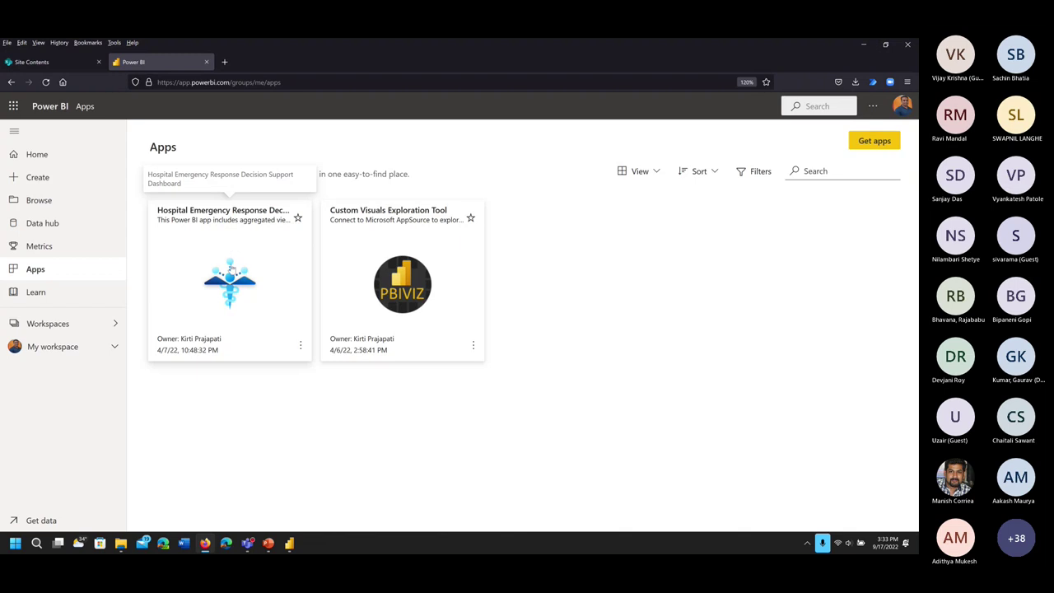
left_click(189, 263)
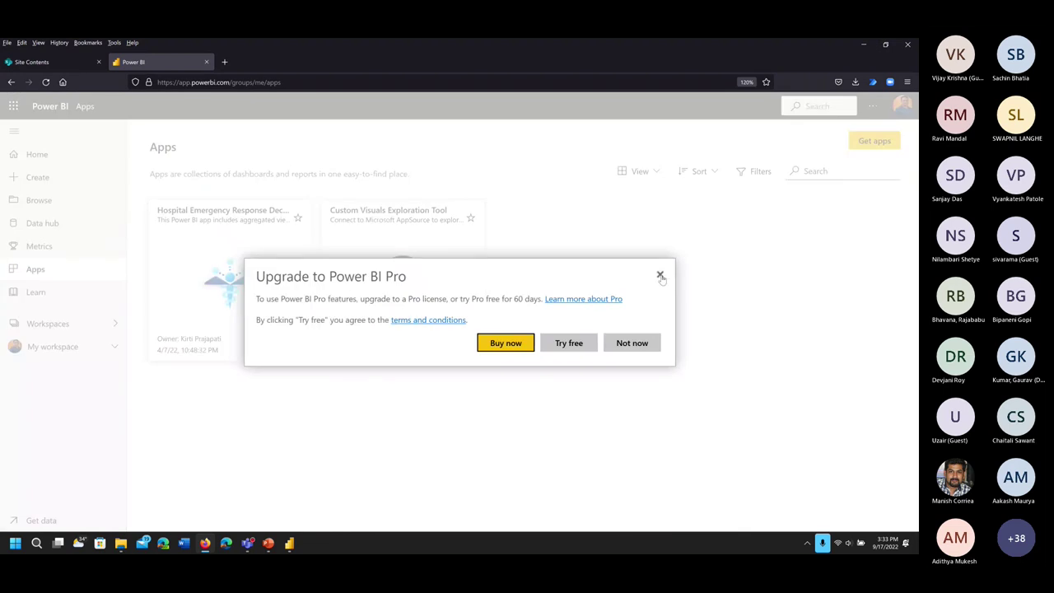
left_click(660, 276)
left_click(354, 251)
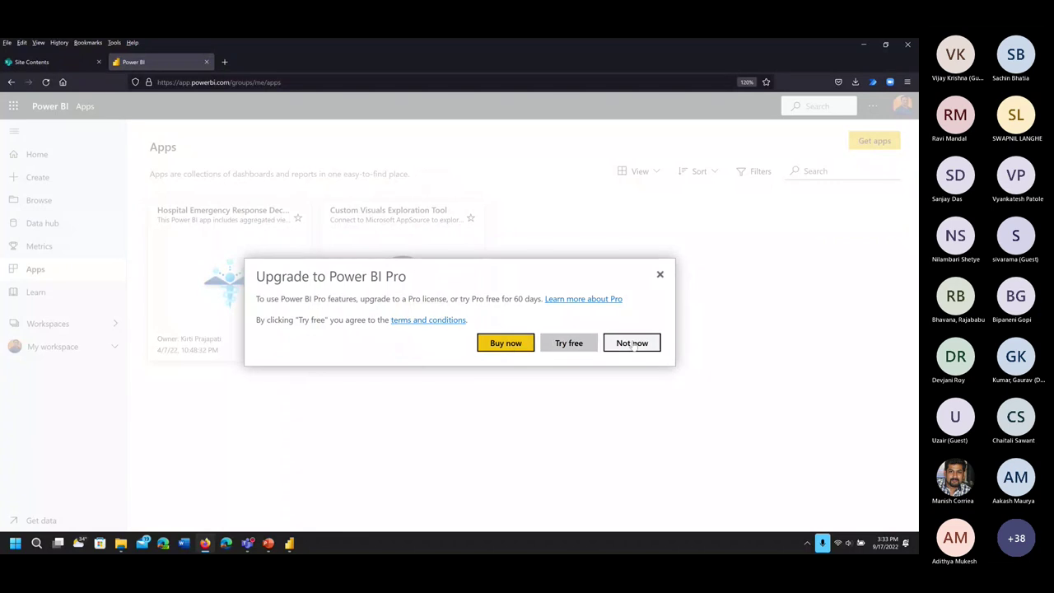
left_click(632, 343)
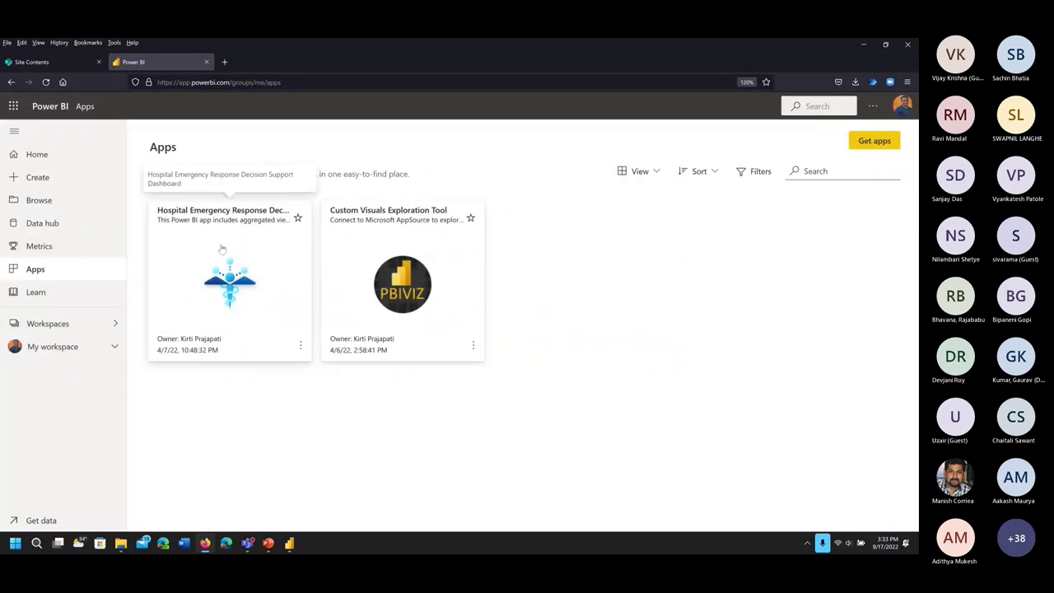
Switch between My workspace and Apps to compare their contents, ending on the My workspace list
left_click(57, 345)
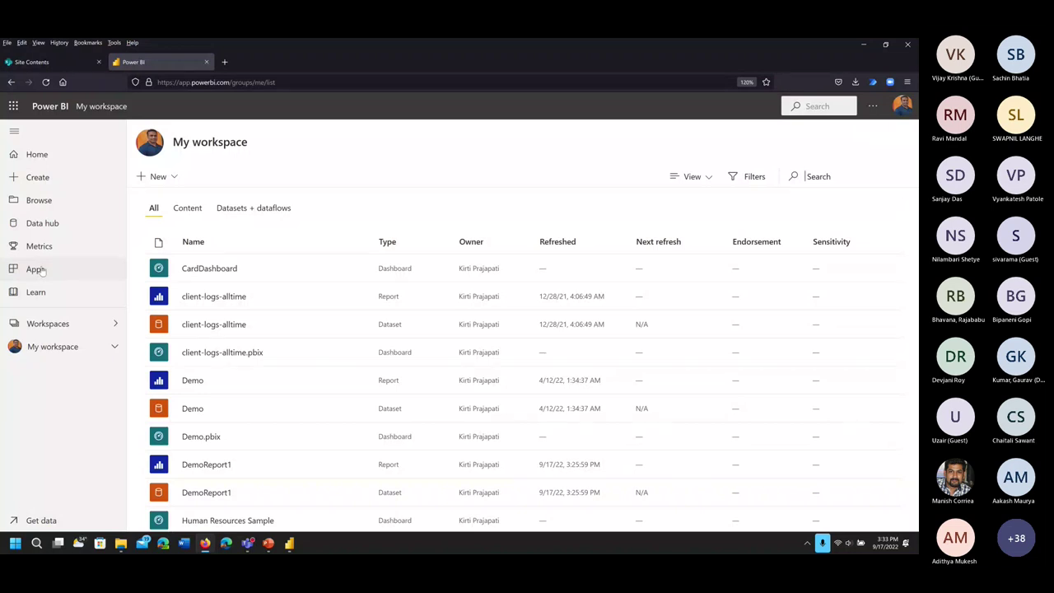
left_click(37, 275)
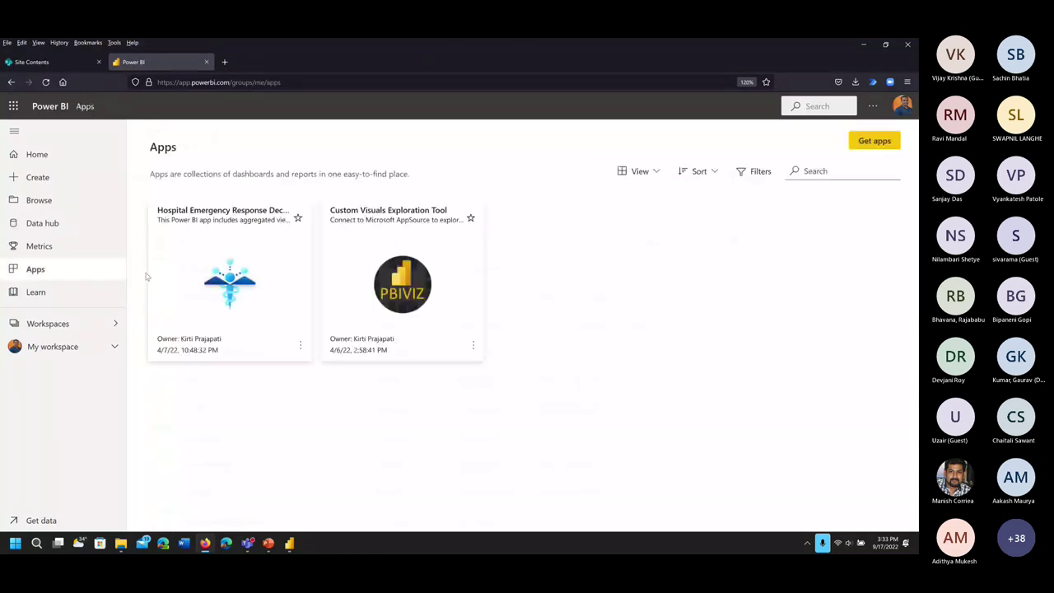
left_click(66, 349)
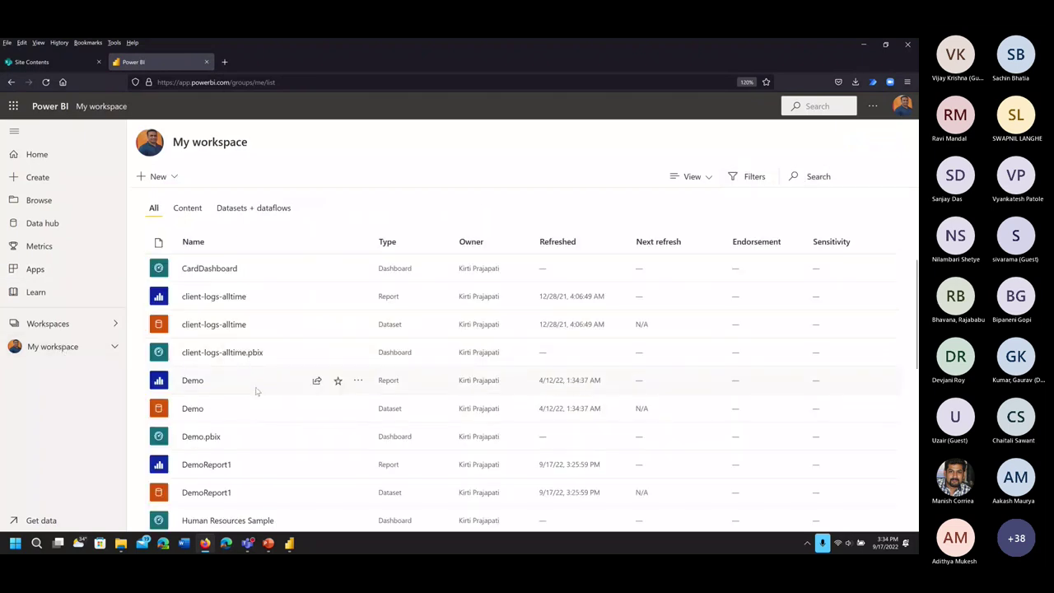
Look through the workspace items, open the Human Resources Sample dashboard and view its tiles
scroll(255, 392, "down", 2)
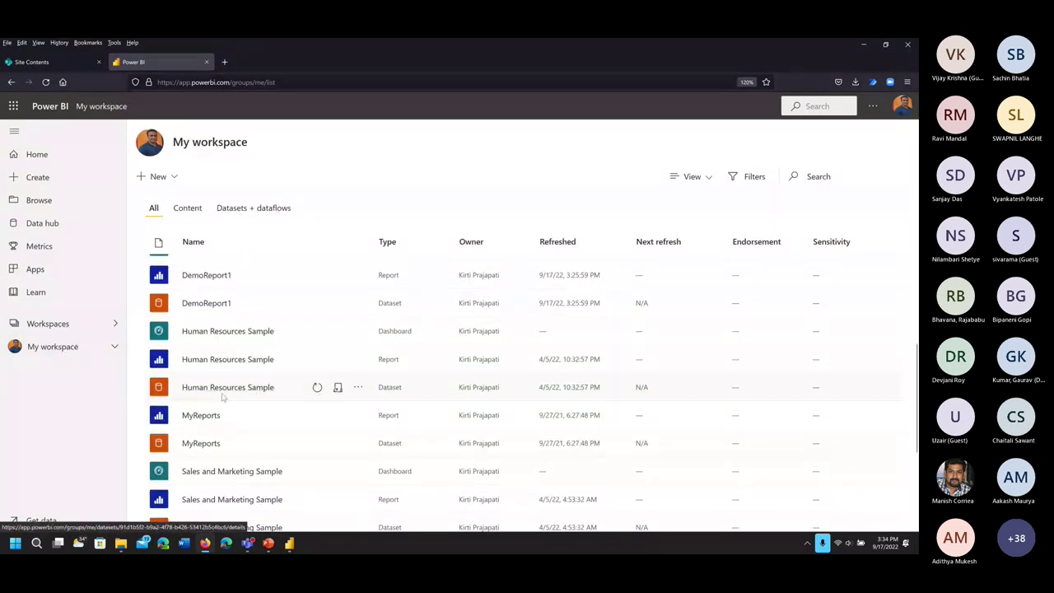
scroll(223, 398, "down", 1)
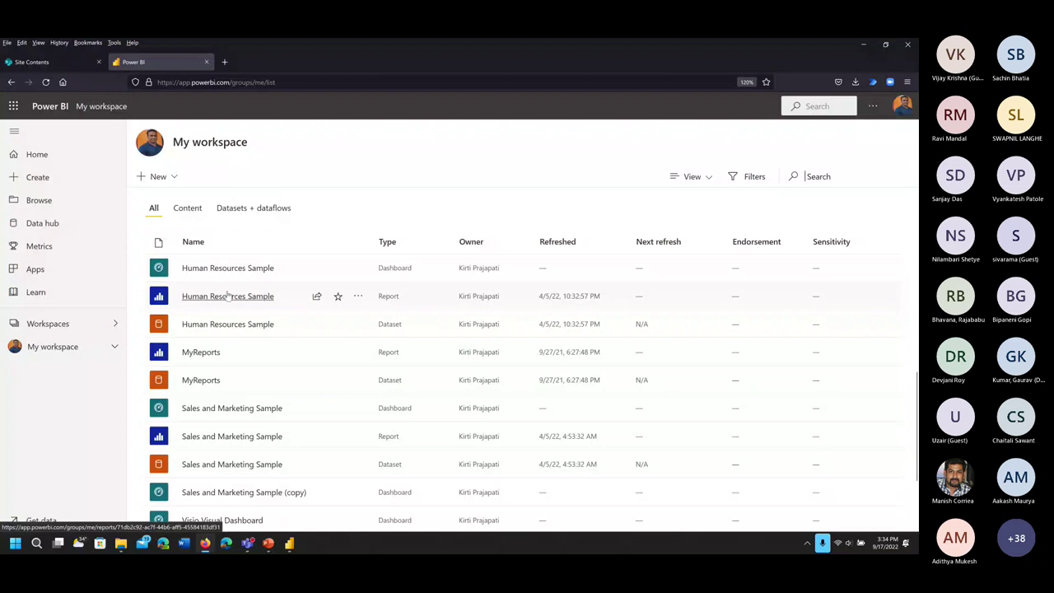
scroll(254, 392, "down", 2)
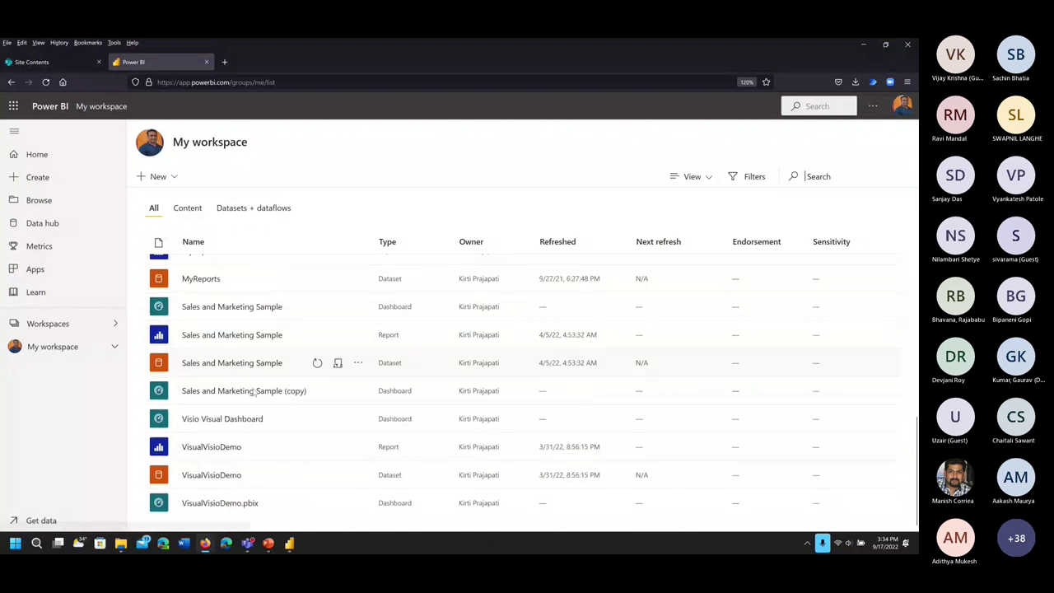
scroll(256, 393, "up", 3)
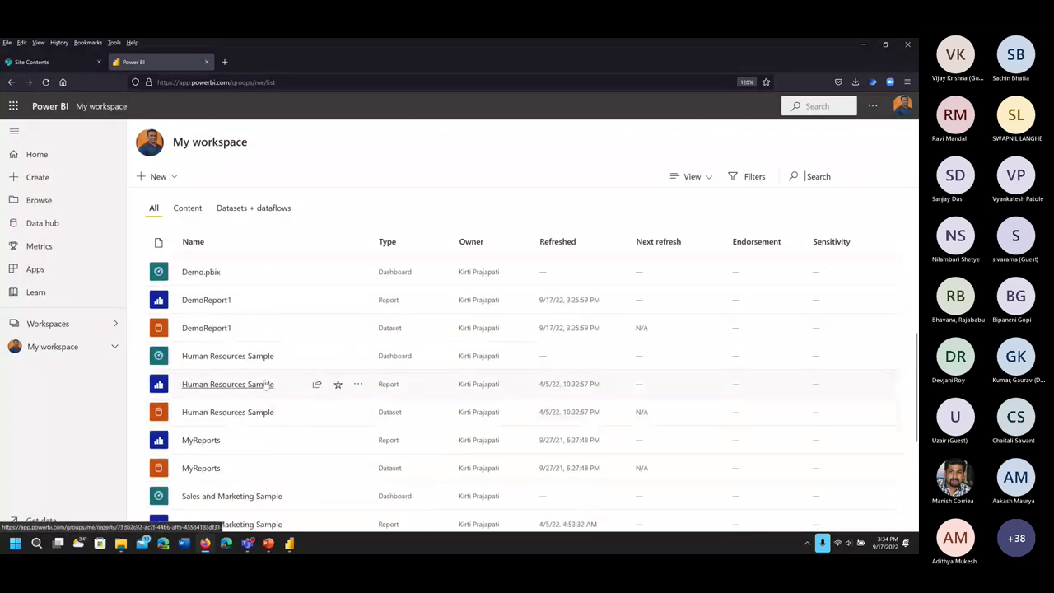
left_click(211, 361)
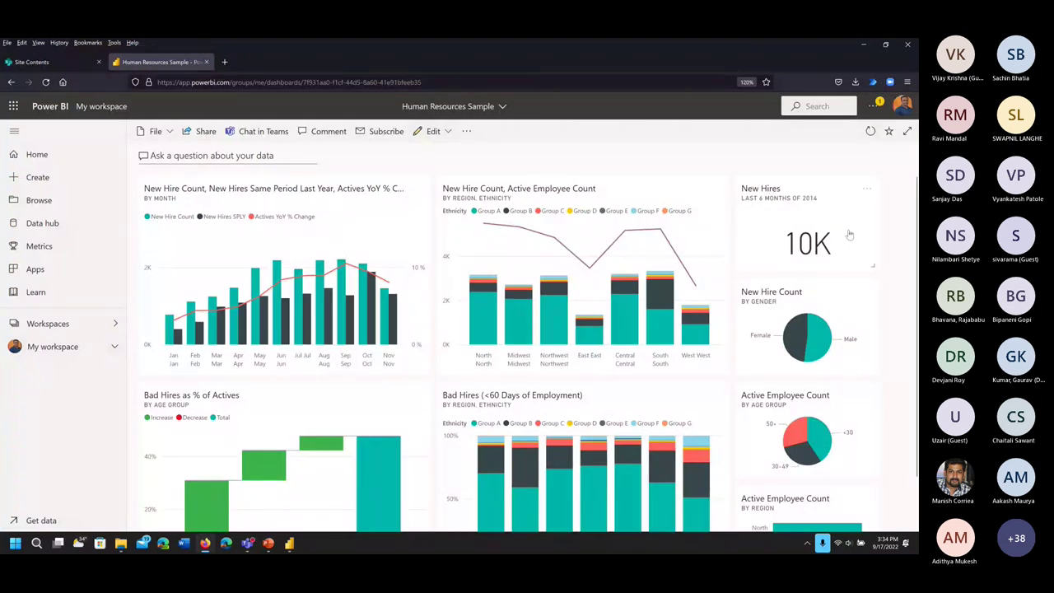
scroll(856, 247, "down", 1)
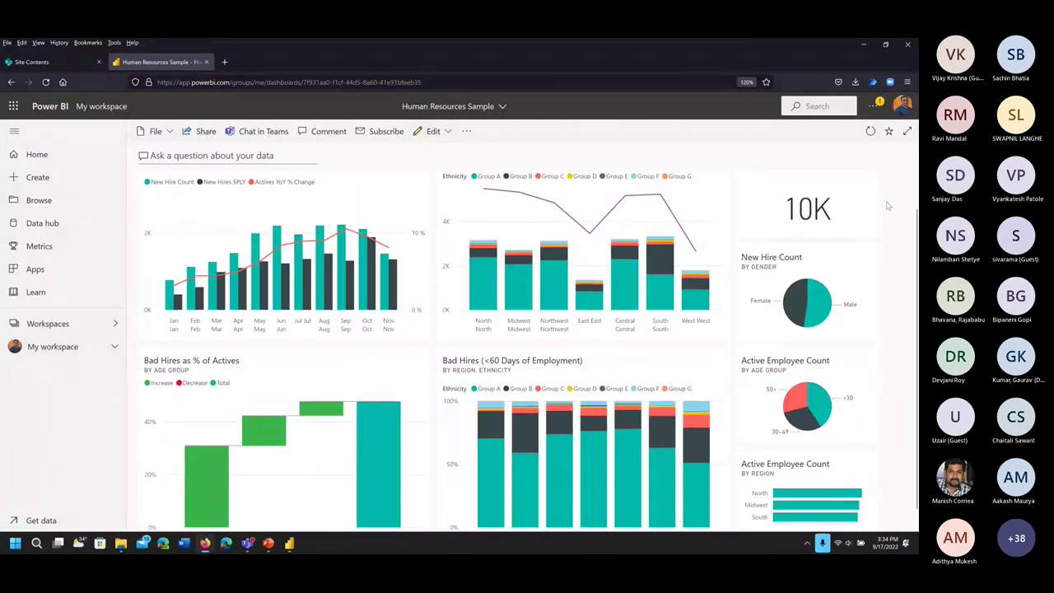
scroll(889, 291, "up", 1)
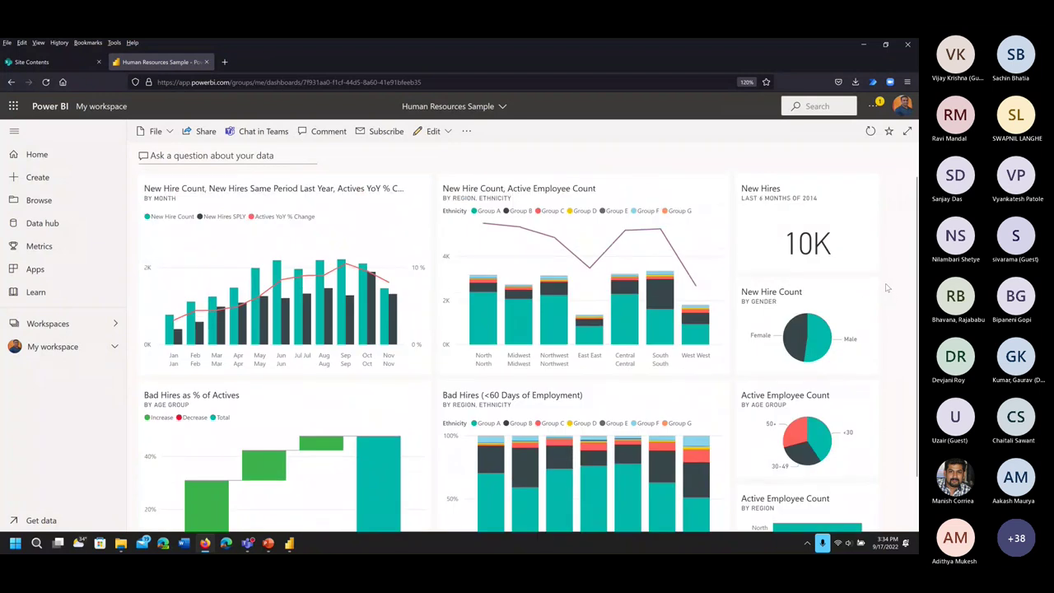
Switch to DemoReport1 in Power BI Desktop, copy a 664x691 screenshot of its Fields area, and return to the browser dashboard
mouse_move(291, 545)
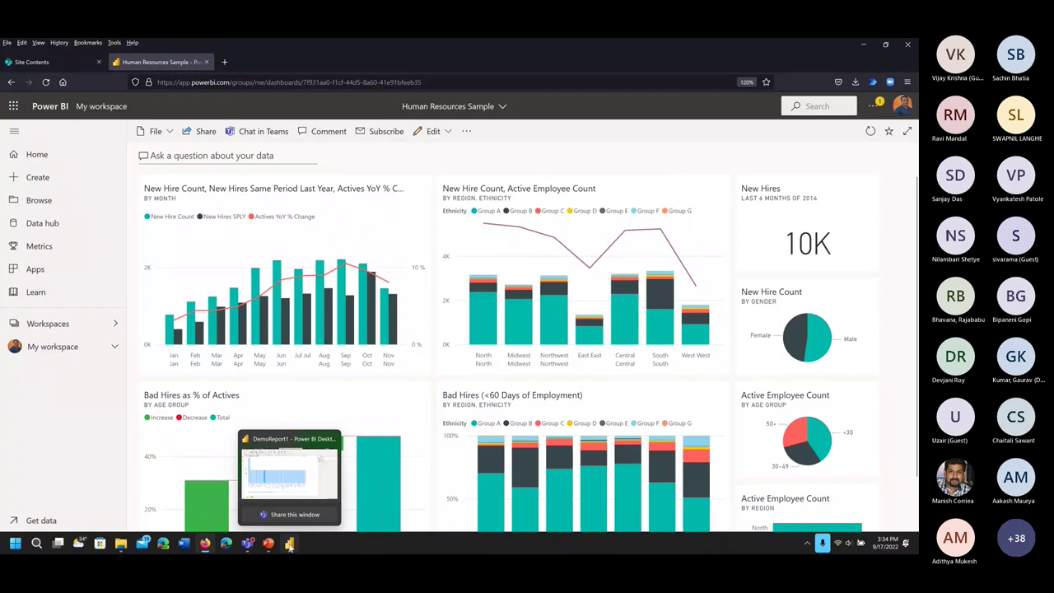
left_click(290, 545)
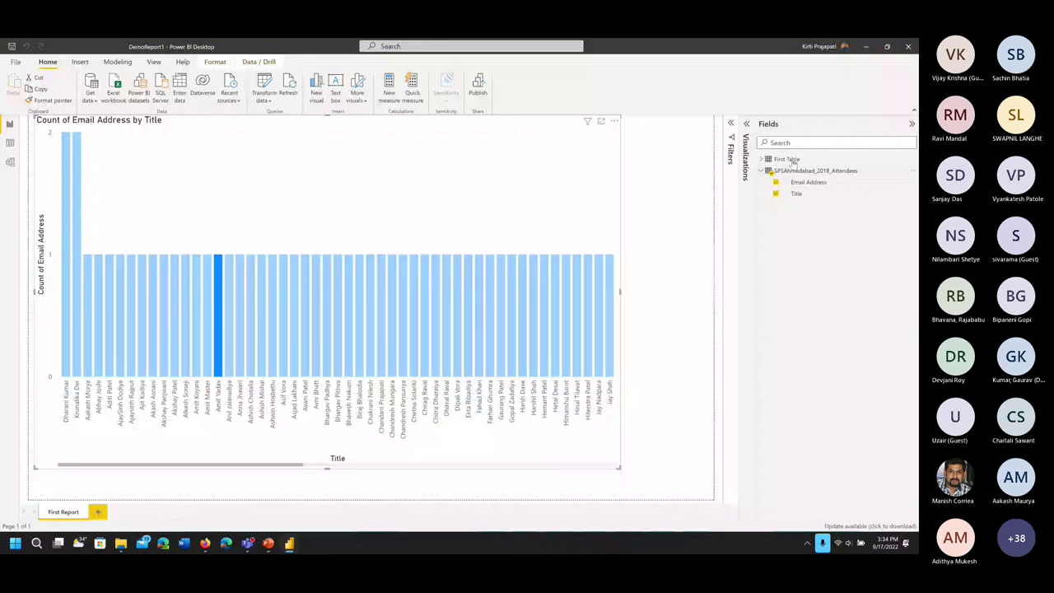
key("Print")
left_click_drag(740, 102, 899, 267)
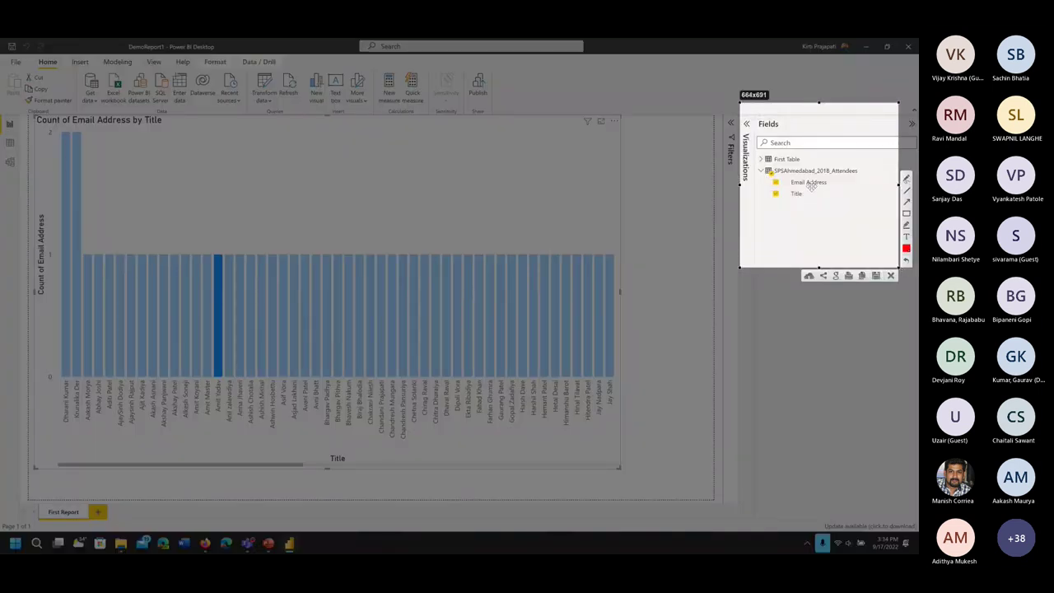
key("ctrl+c")
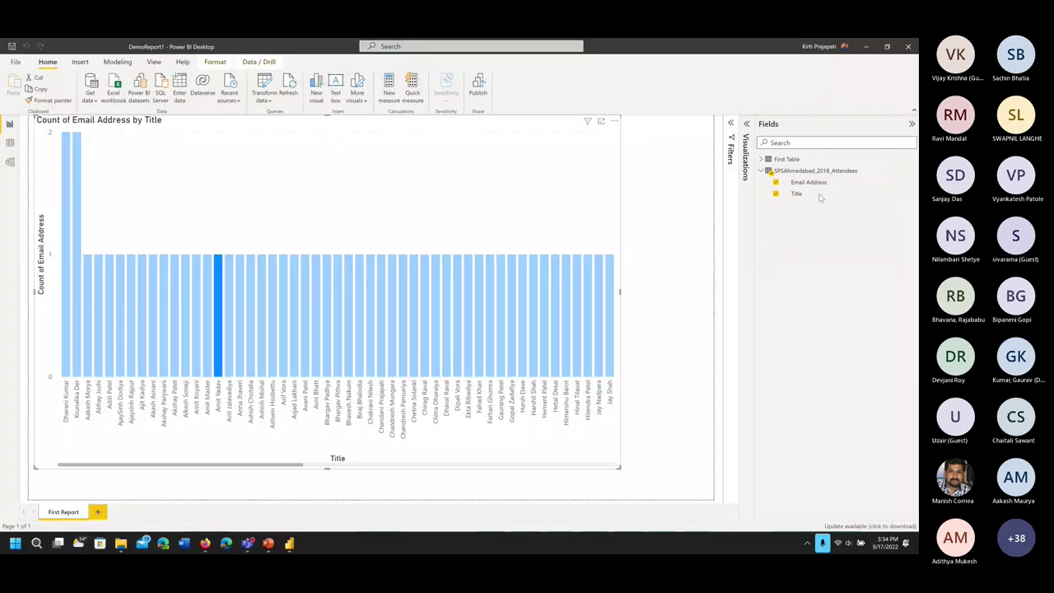
left_click(865, 48)
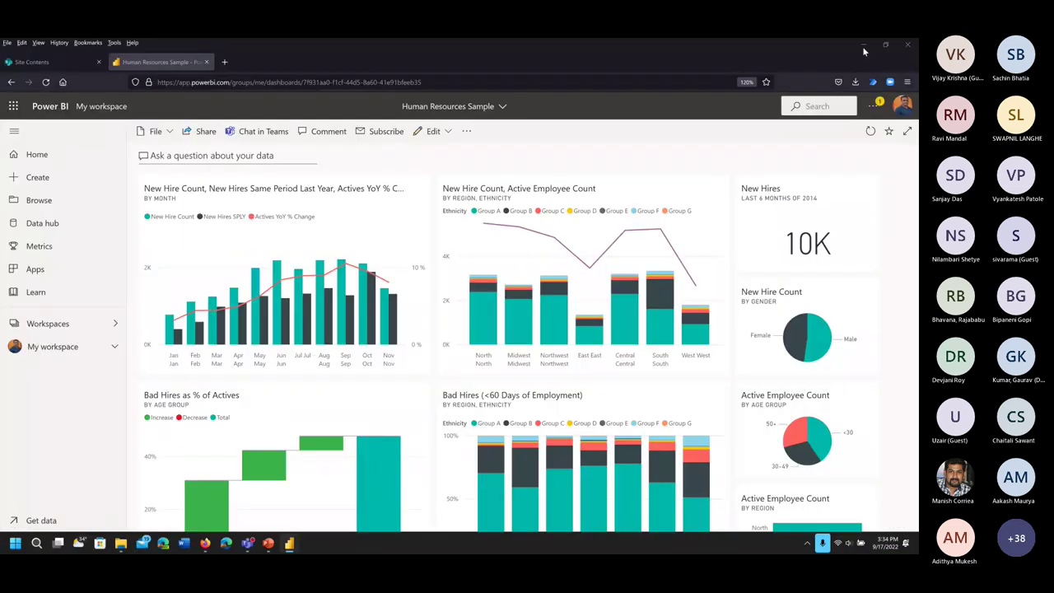
Open the New Hires report page from the New Hire Count by month dashboard tile, dismissing the Power BI Pro upgrade offers
left_click(201, 183)
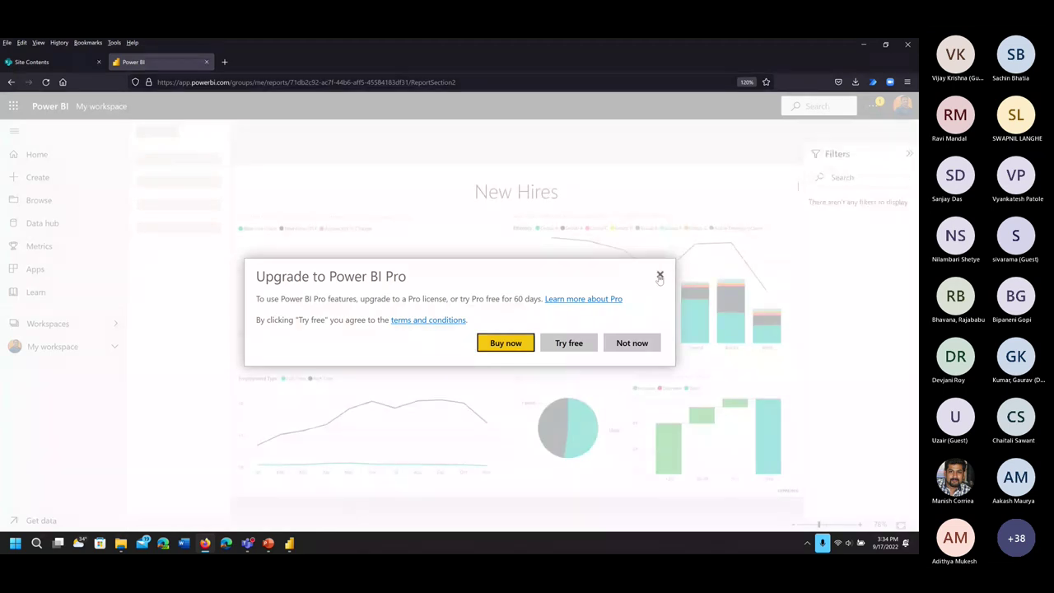
left_click(660, 276)
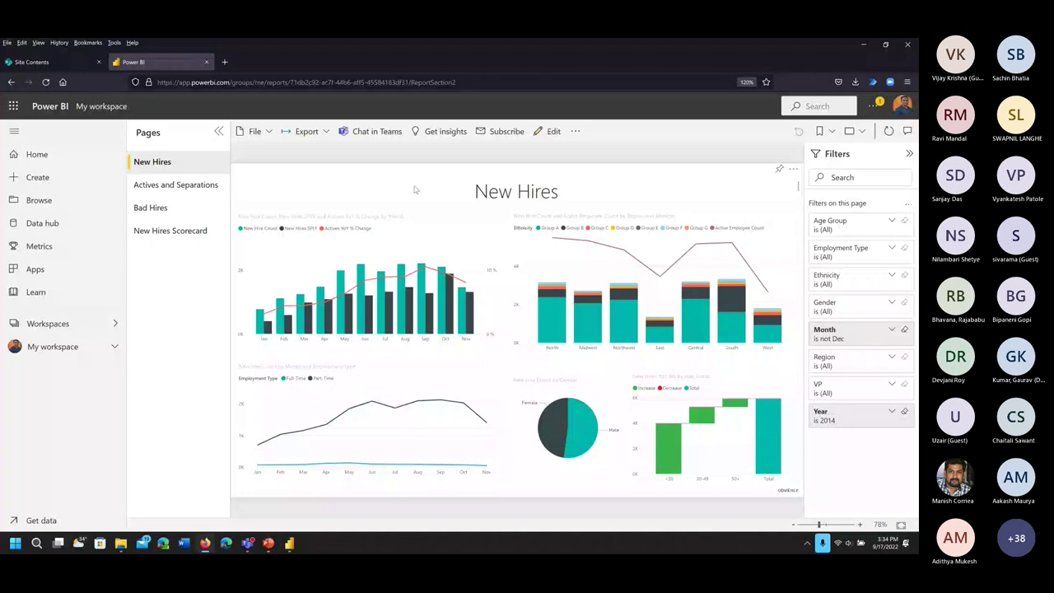
left_click(159, 163)
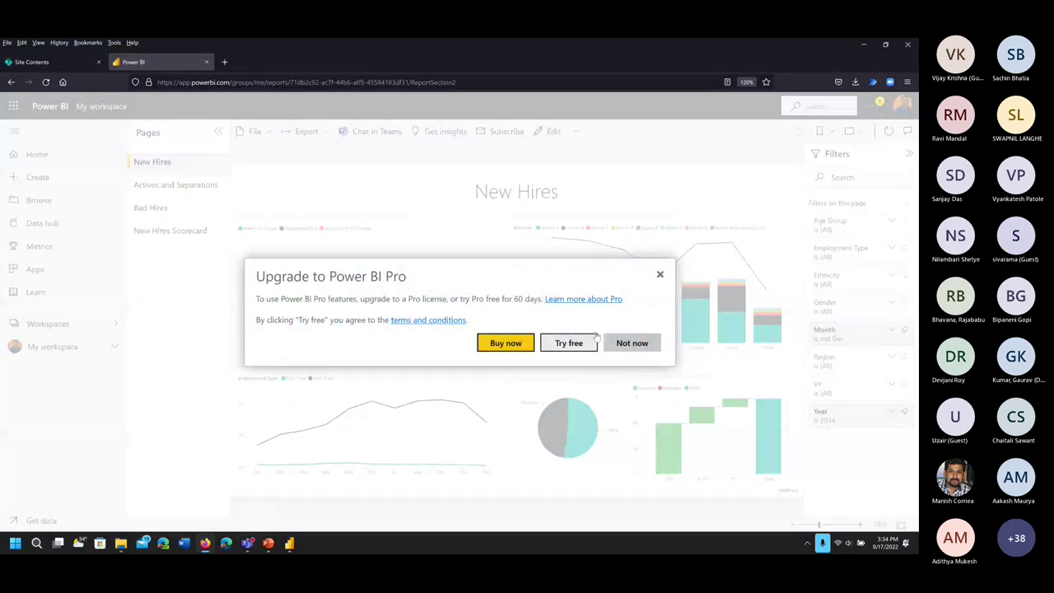
left_click(661, 275)
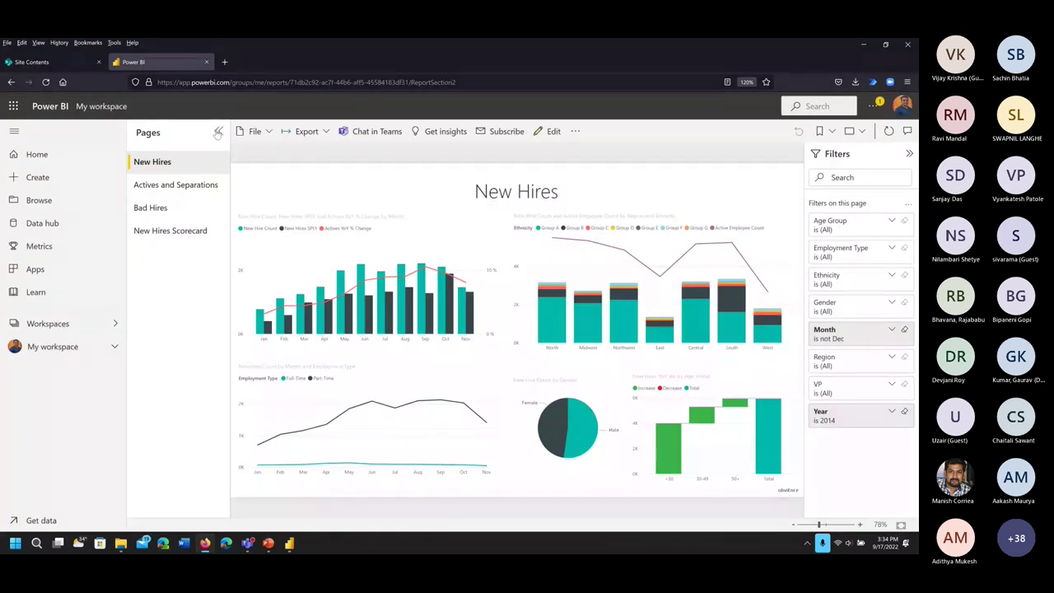
Collapse and re-expand the report's page list, and view the Actives and Separations page, dismissing the upgrade offer
left_click(218, 132)
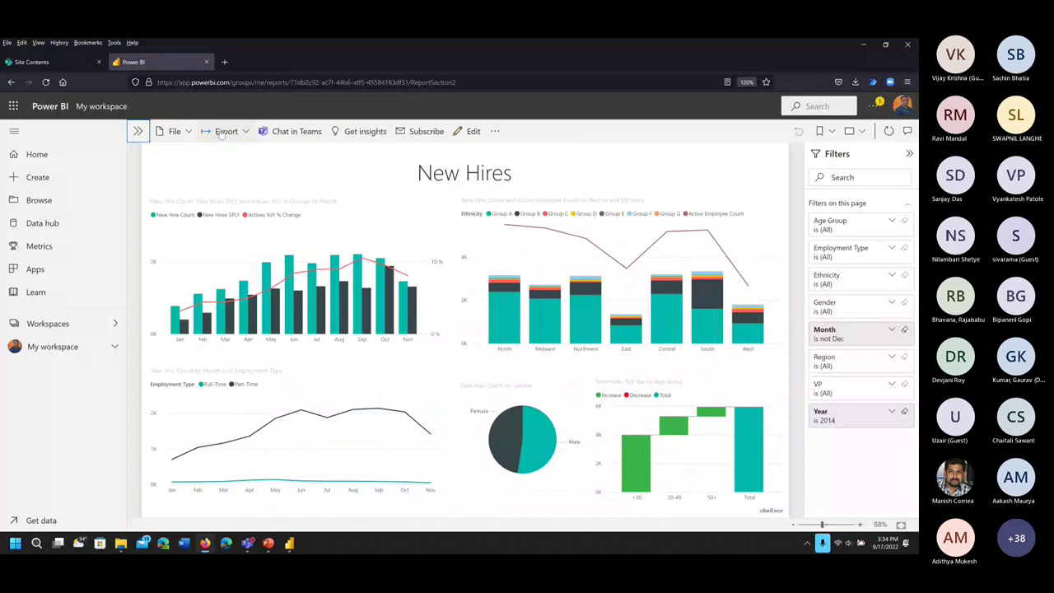
left_click(137, 131)
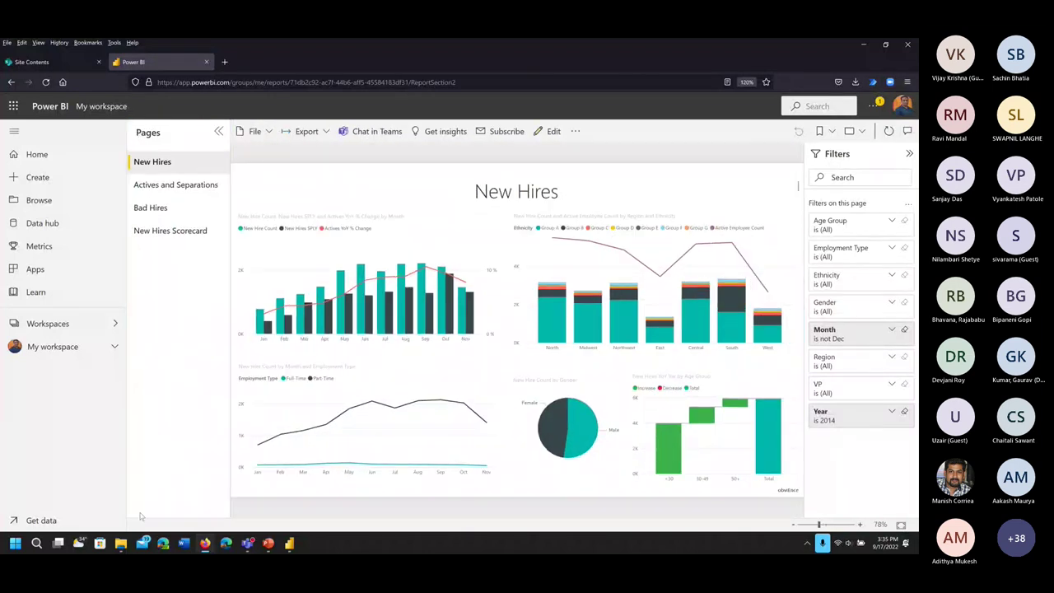
left_click(161, 188)
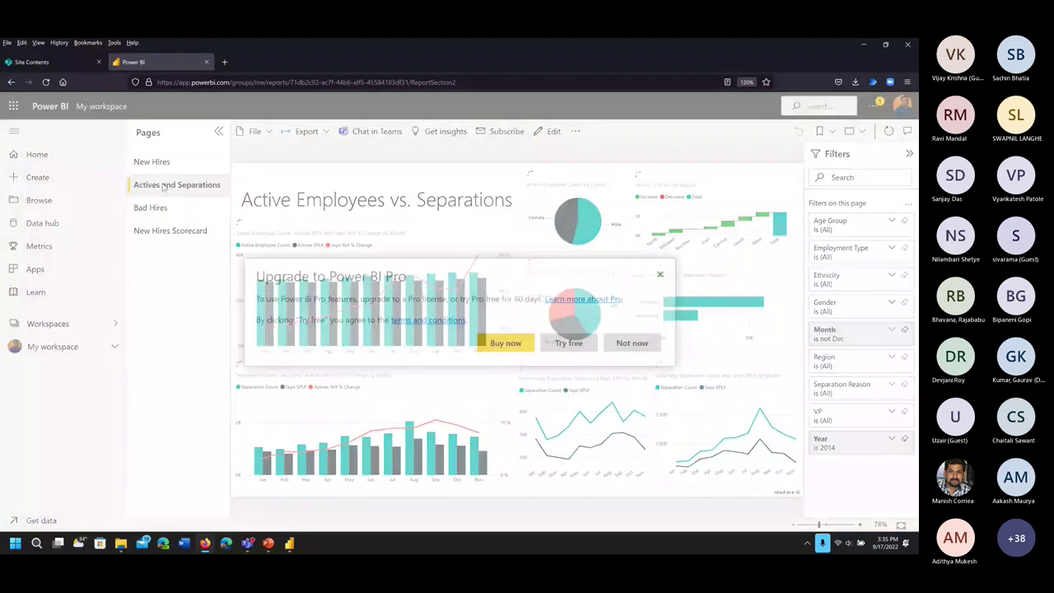
left_click(660, 275)
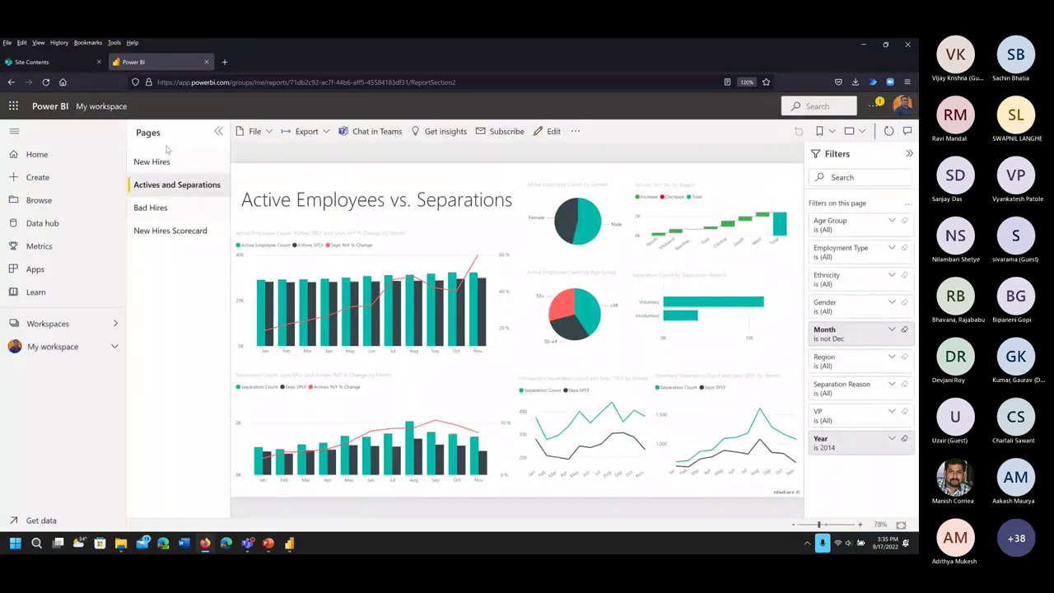
Reopen the Human Resources Sample dashboard from My workspace and start an area screenshot of its tiles
left_click(64, 350)
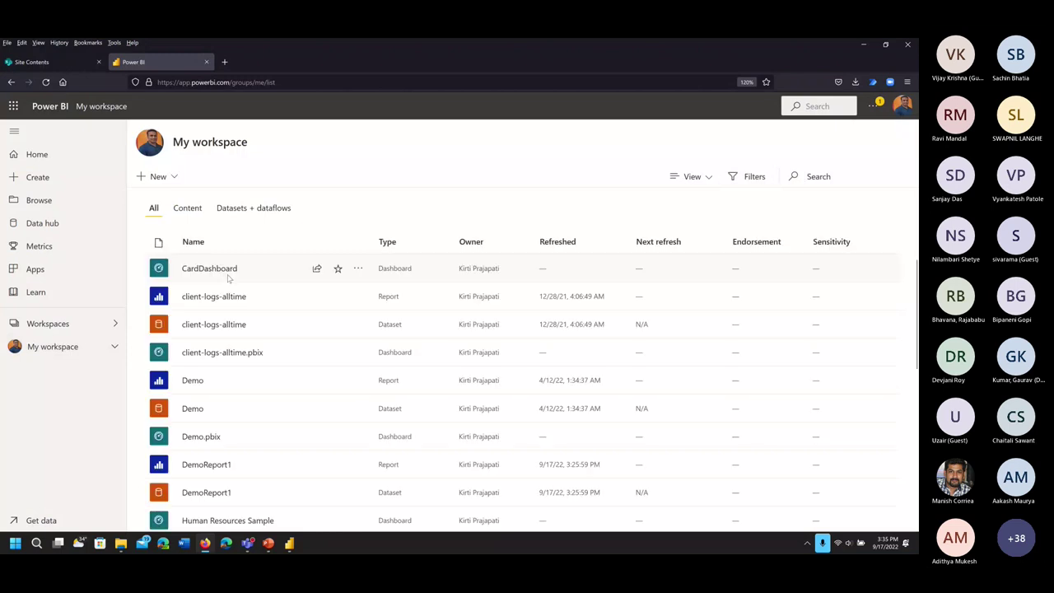
scroll(218, 403, "down", 2)
left_click(216, 397)
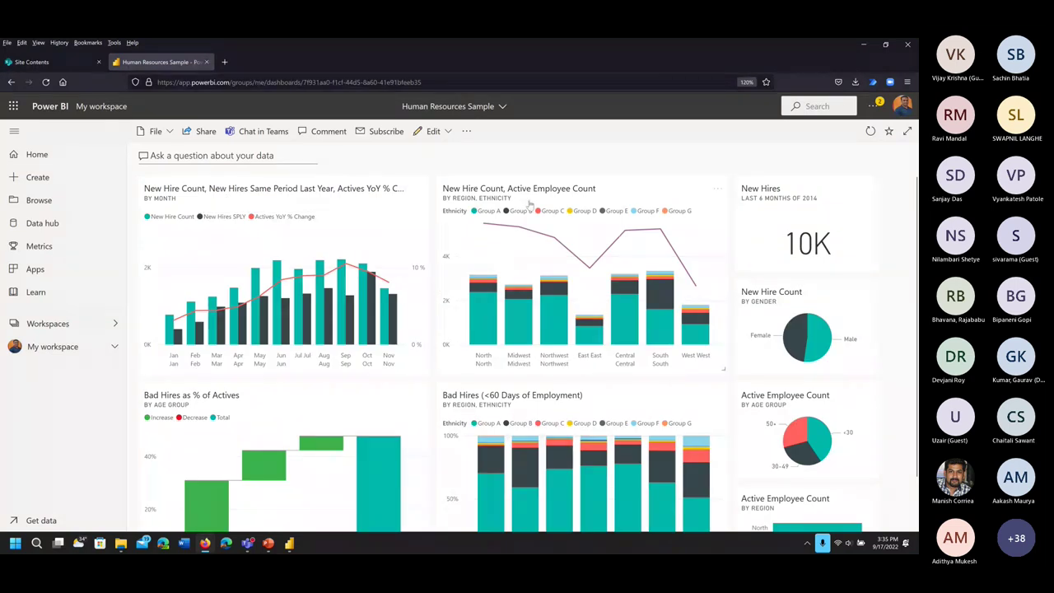
key("Print")
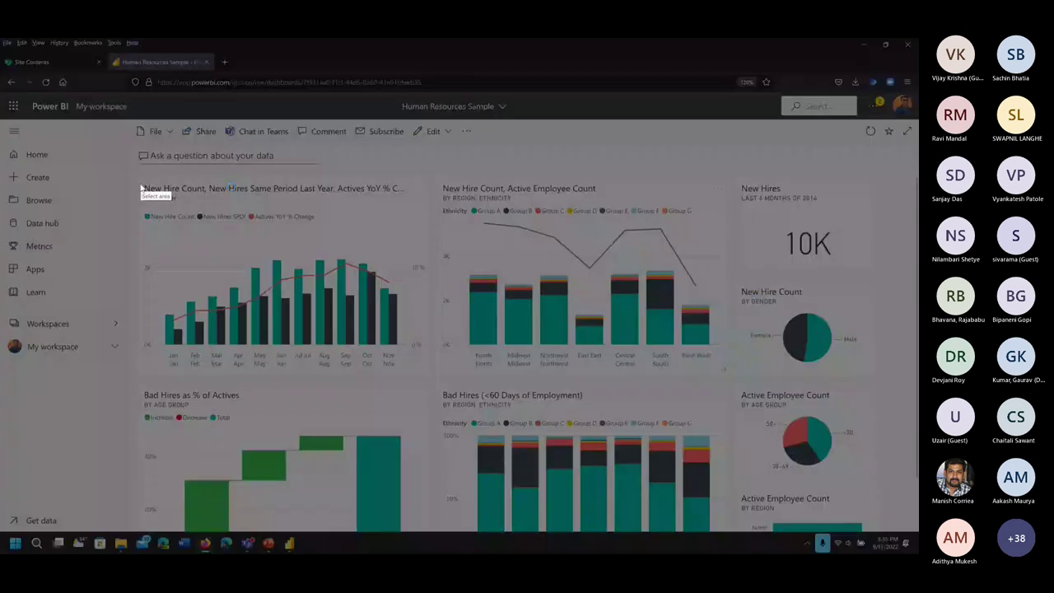